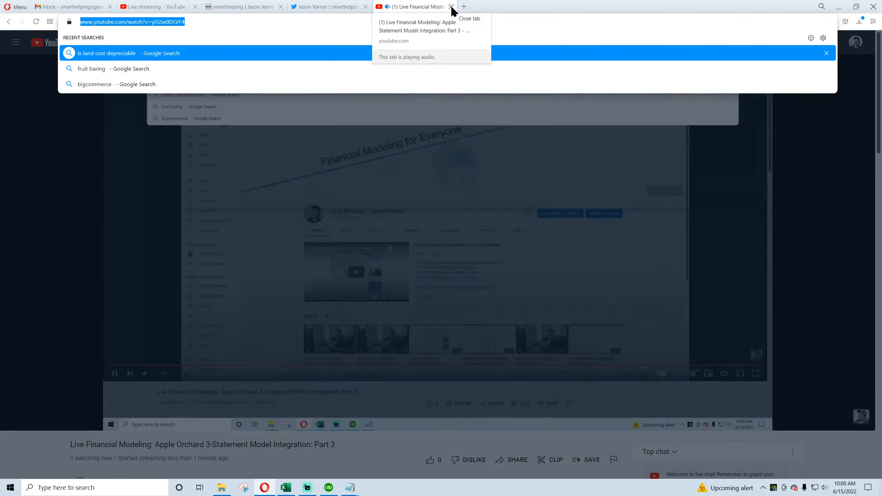
Step: Close the YouTube stream page and post the tweet "finishing the apple orchard model - live stream now:" with the copied stream link
left_click(451, 7)
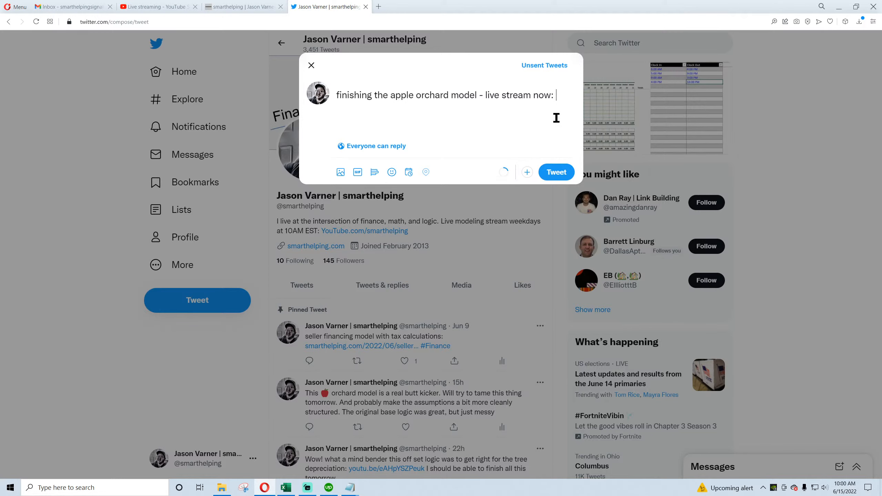
type("https://www.youtube.com/watch?v=yD2sx0DLVF4")
left_click(557, 171)
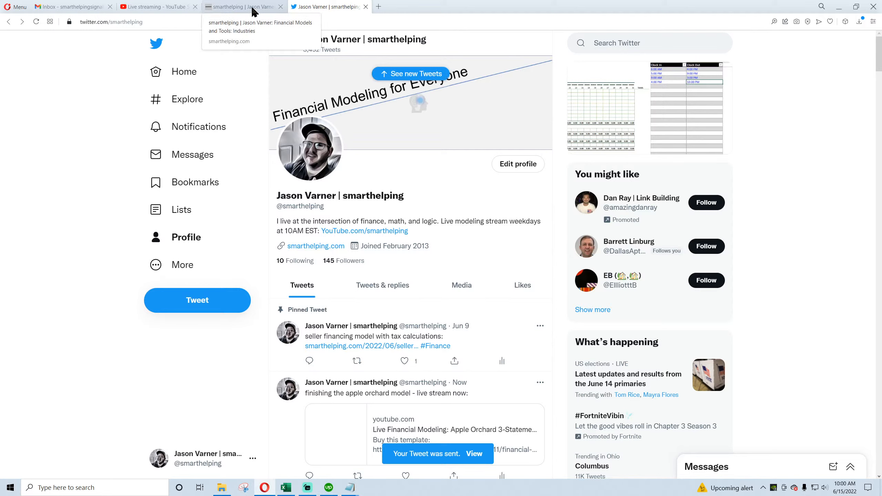
Step: Open the Apple Orchard Feasibility template from the smarthelping Industries page and read through its description
left_click(253, 12)
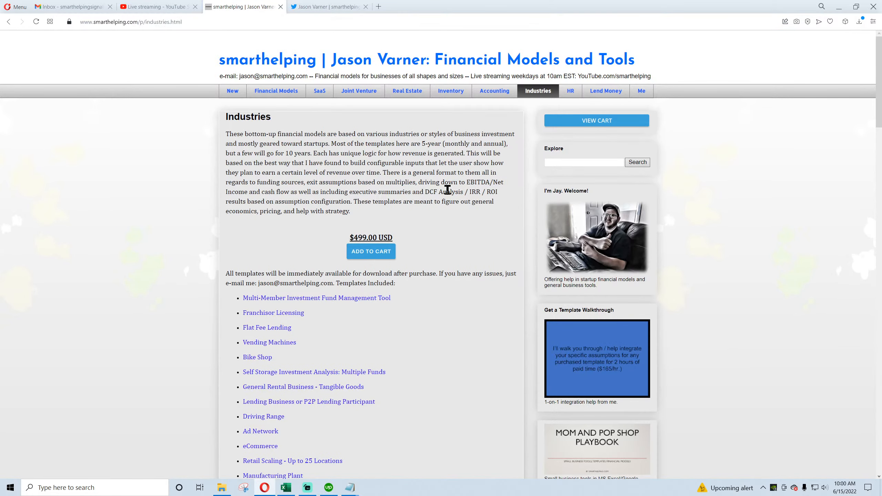
scroll(389, 272, "down", 5)
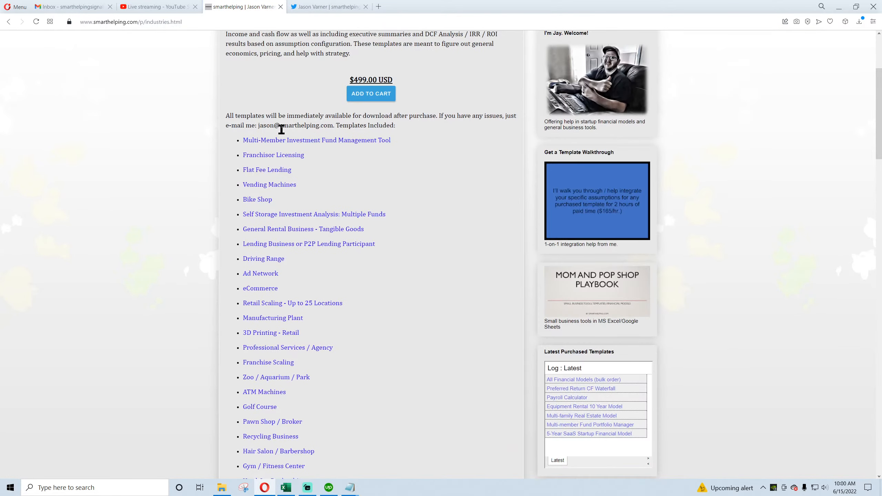
scroll(281, 159, "down", 14)
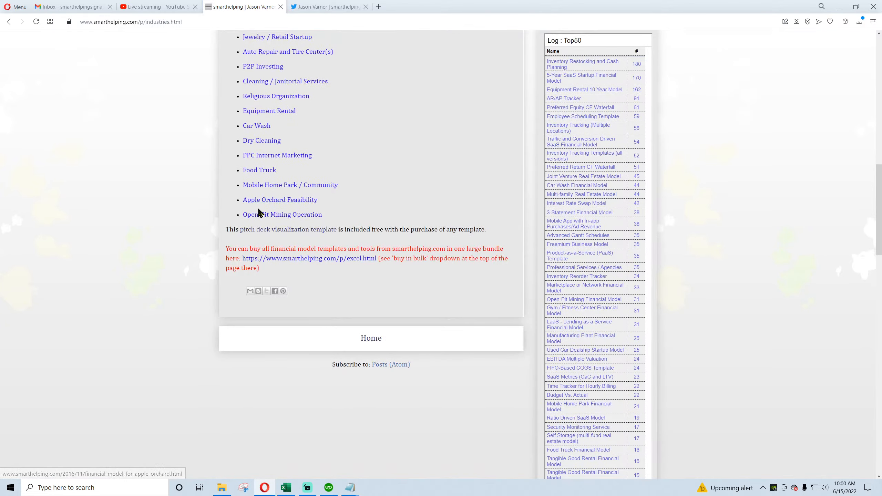
left_click(281, 203)
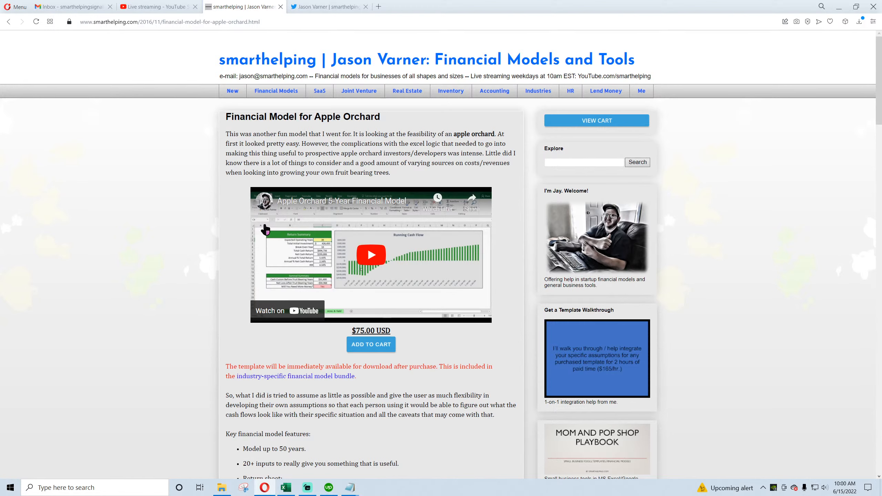
scroll(266, 229, "down", 5)
scroll(266, 230, "down", 6)
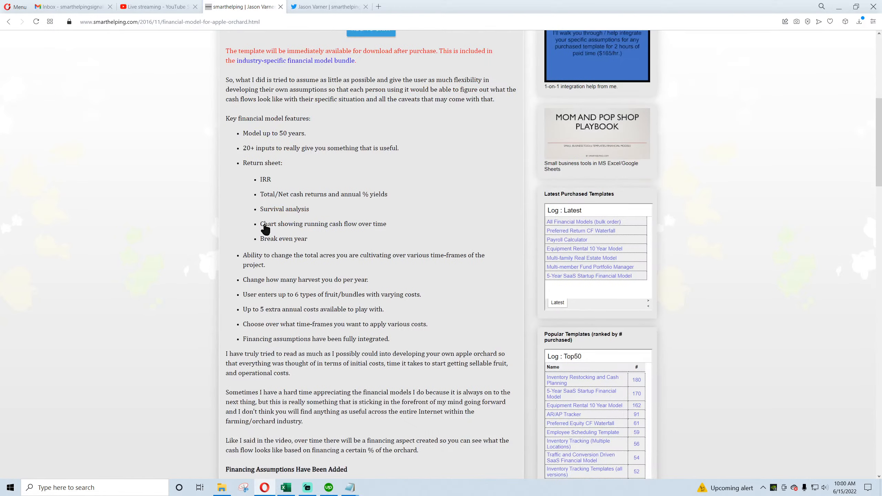
scroll(265, 229, "up", 11)
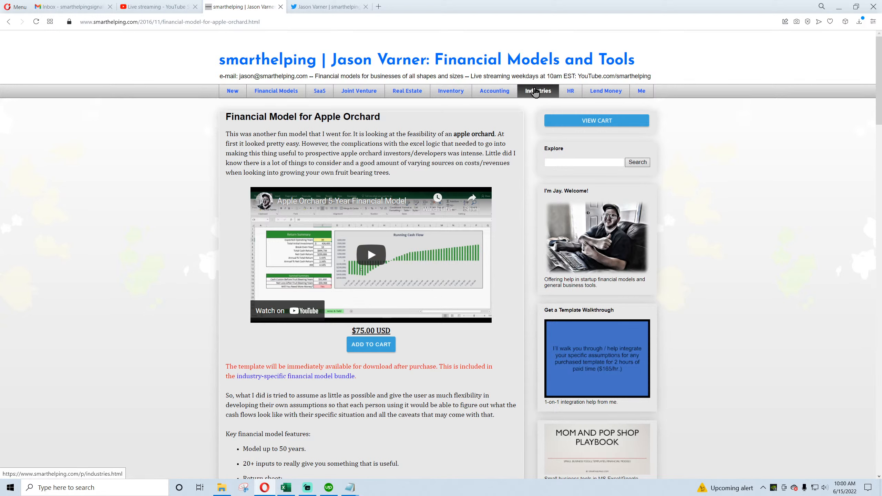
Step: Browse the Real Estate, Joint Venture and SaaS template pages on the smarthelping site
left_click(404, 97)
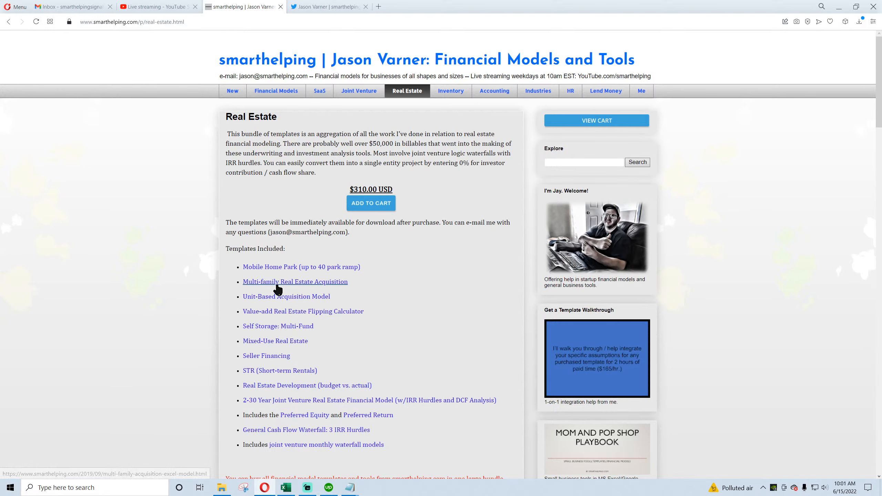
left_click(355, 91)
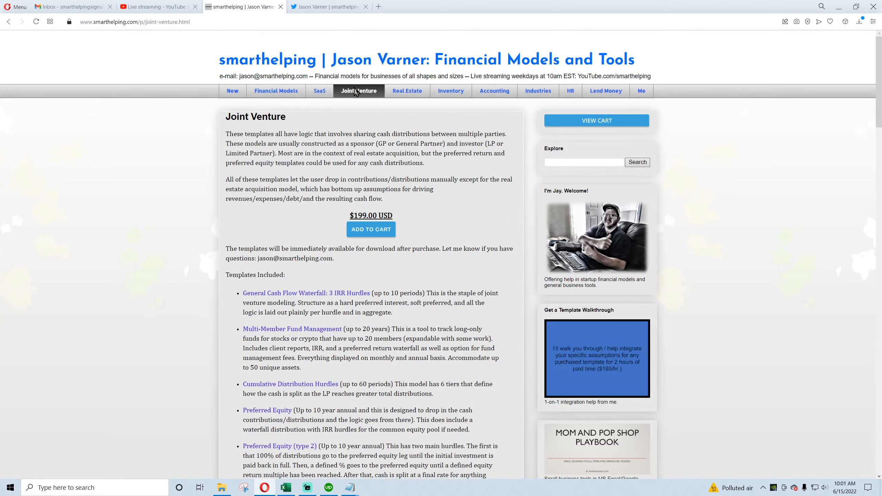
left_click(320, 93)
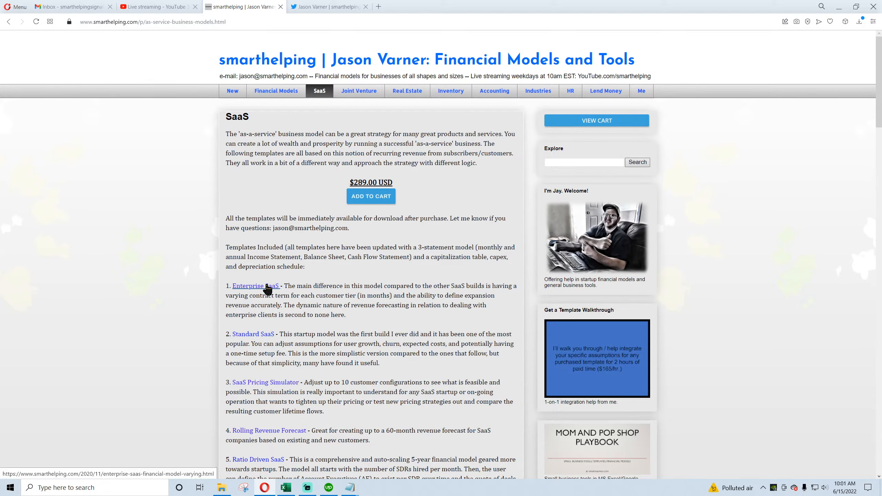
scroll(268, 288, "down", 5)
scroll(278, 174, "up", 5)
Step: Look through the Financial Models page on smarthelping.com and highlight the price of the all-models bundle
left_click(277, 92)
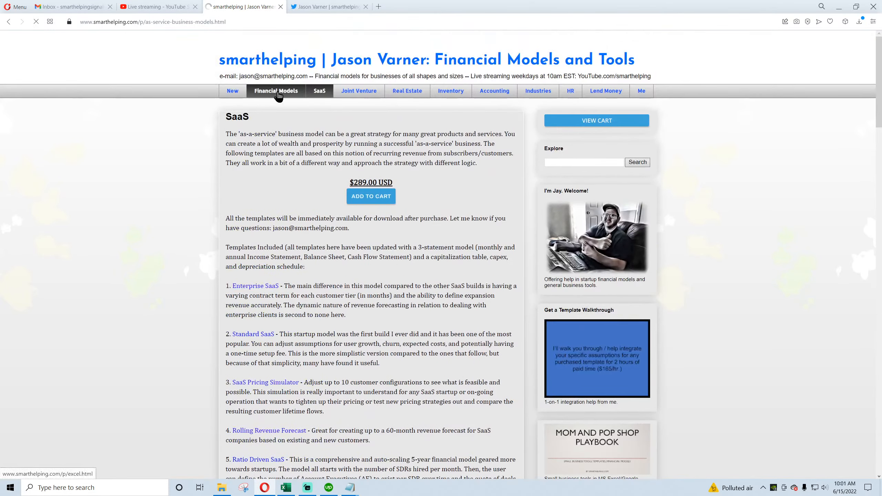
scroll(299, 288, "down", 4)
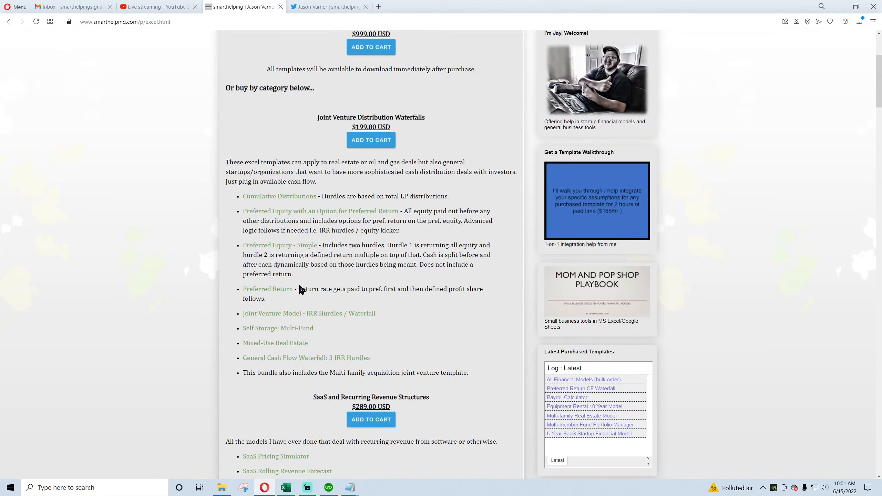
scroll(347, 315, "down", 4)
scroll(346, 316, "up", 8)
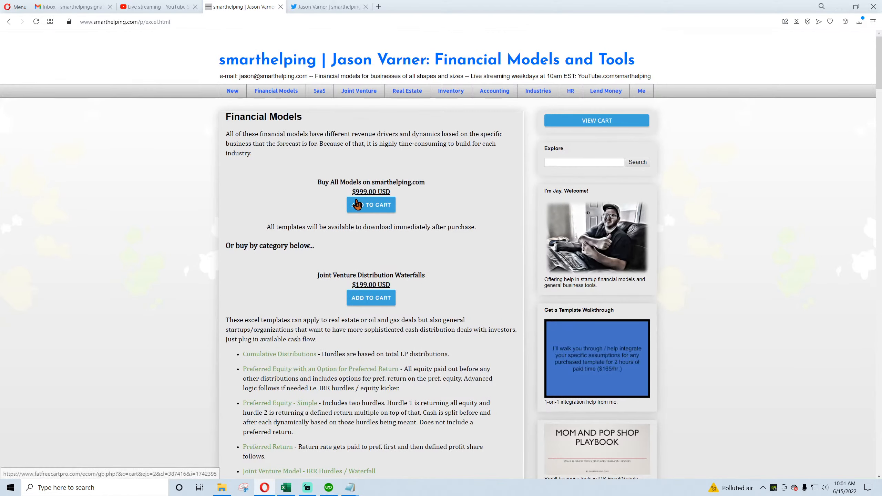
left_click_drag(352, 192, 399, 189)
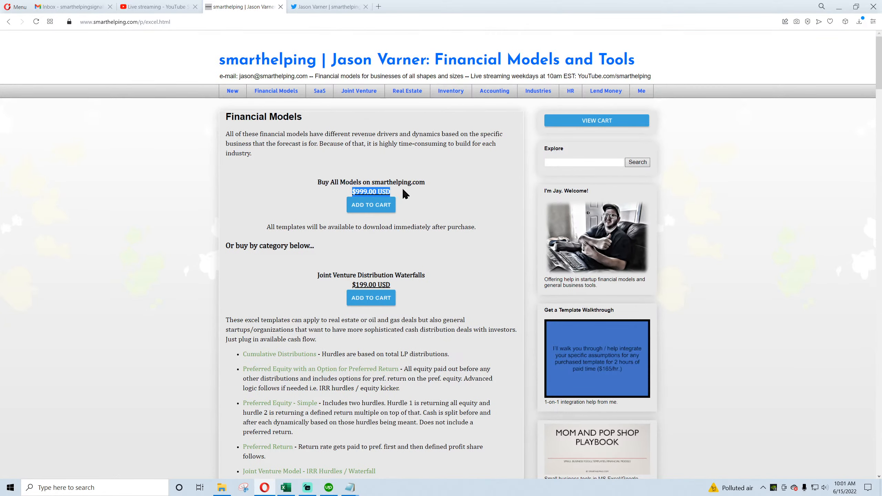
left_click(326, 330)
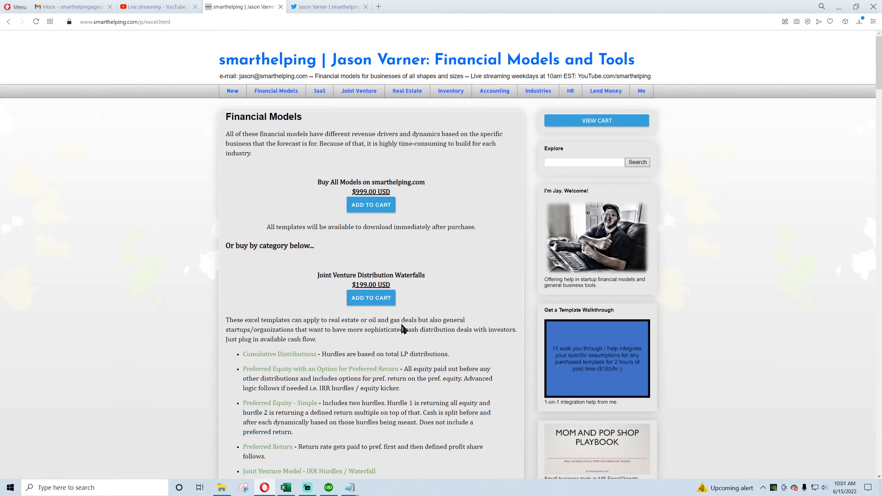
Step: Check the live stream dashboard in YouTube Studio and switch to the Orchard V2 workbook in Excel
left_click(158, 7)
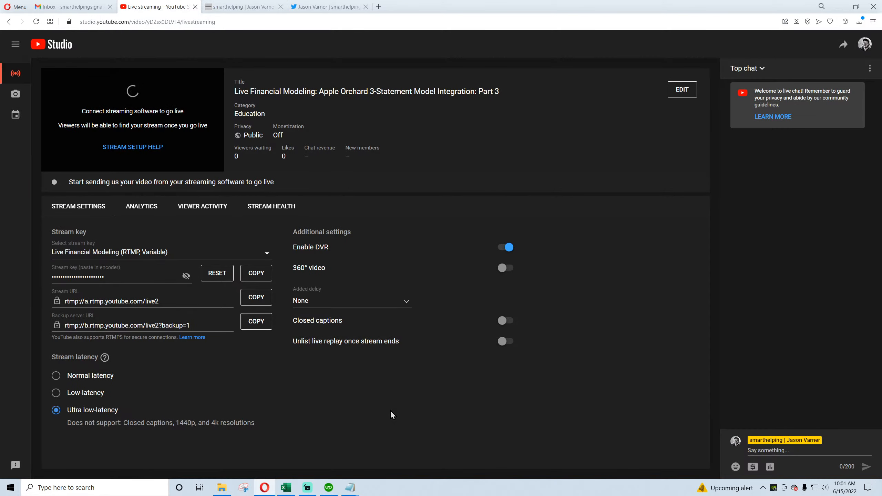
left_click(286, 488)
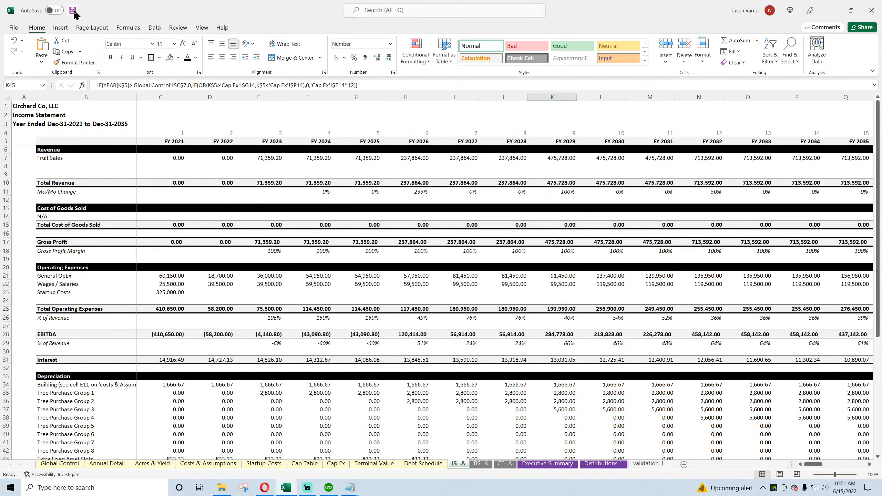
Step: Review the Acres in Use inputs for year 1 through year 15 on the Annual Detail sheet
left_click(69, 465)
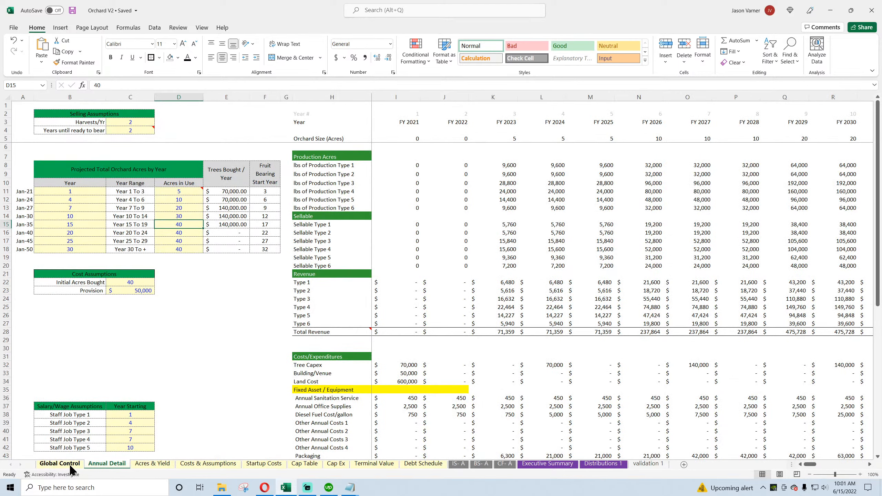
left_click(183, 192)
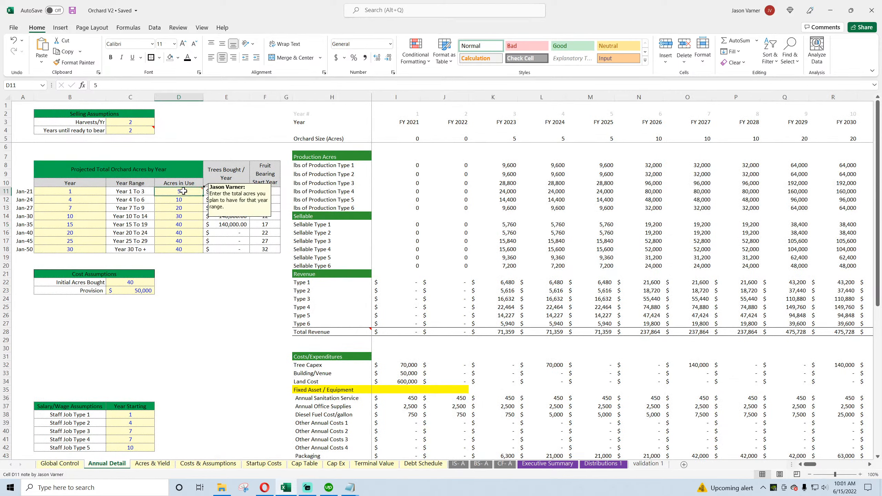
left_click(182, 201)
left_click(183, 210)
left_click(182, 216)
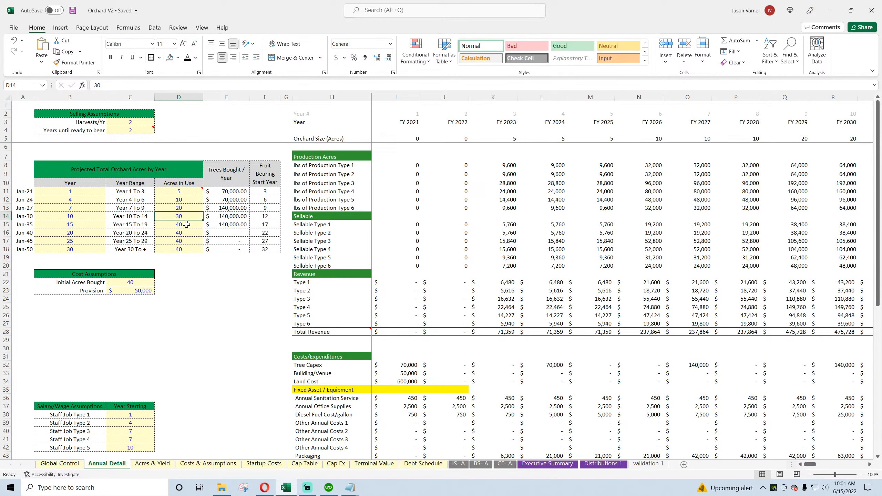
left_click(183, 224)
Step: Examine the orchard size column and the whole size assumptions table on the Acres & Yield sheet
left_click(157, 464)
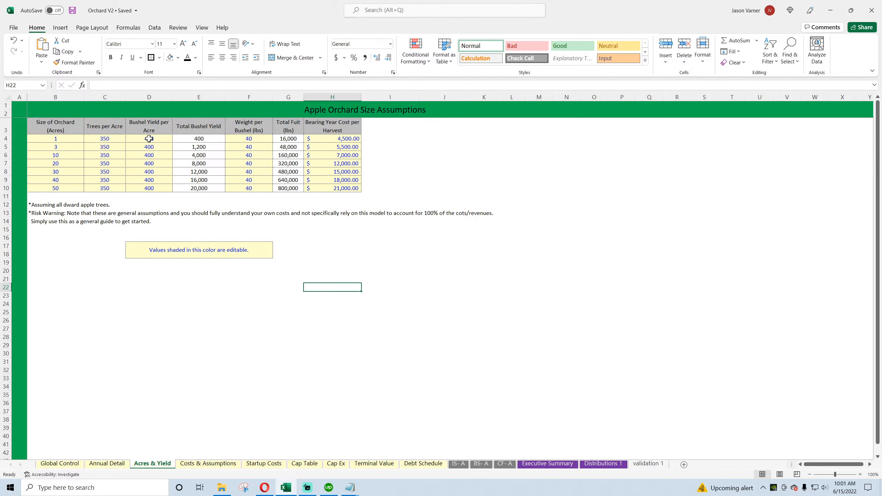
left_click_drag(71, 139, 71, 188)
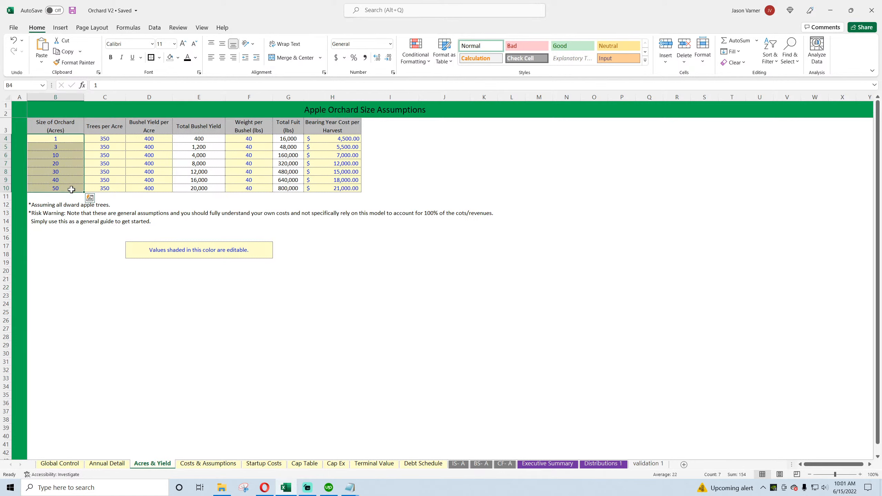
left_click_drag(46, 127, 334, 188)
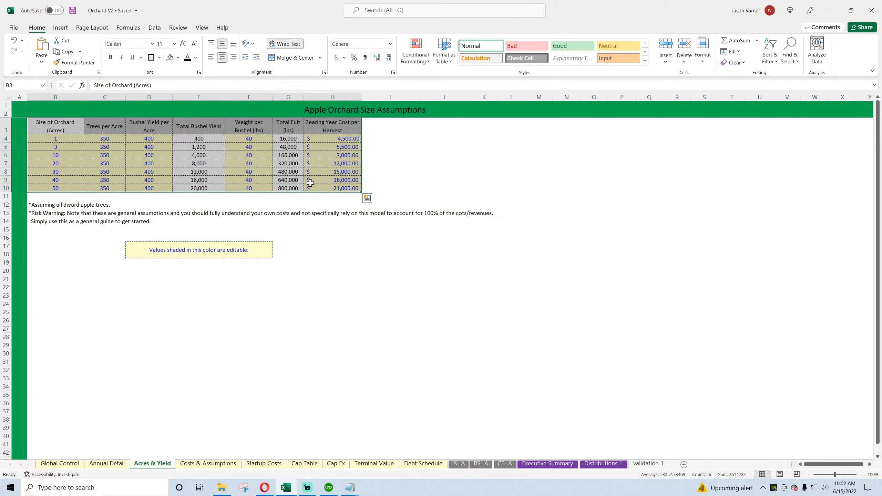
left_click_drag(59, 138, 60, 189)
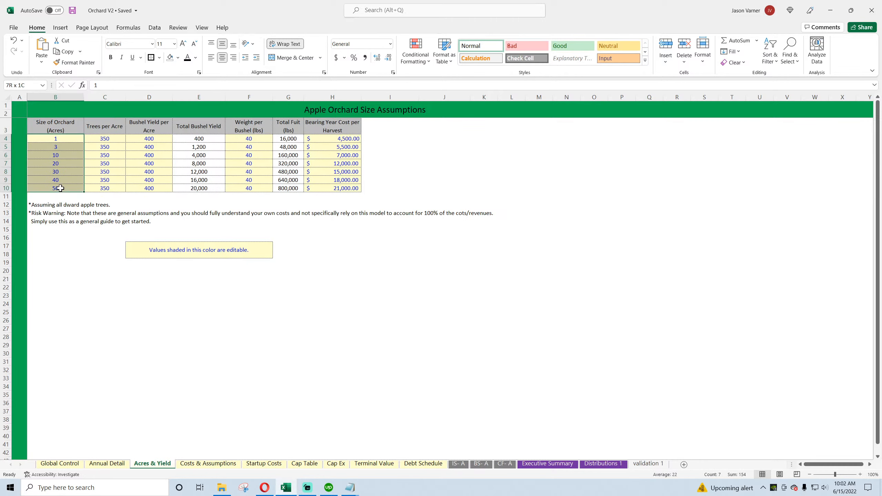
left_click_drag(56, 138, 344, 188)
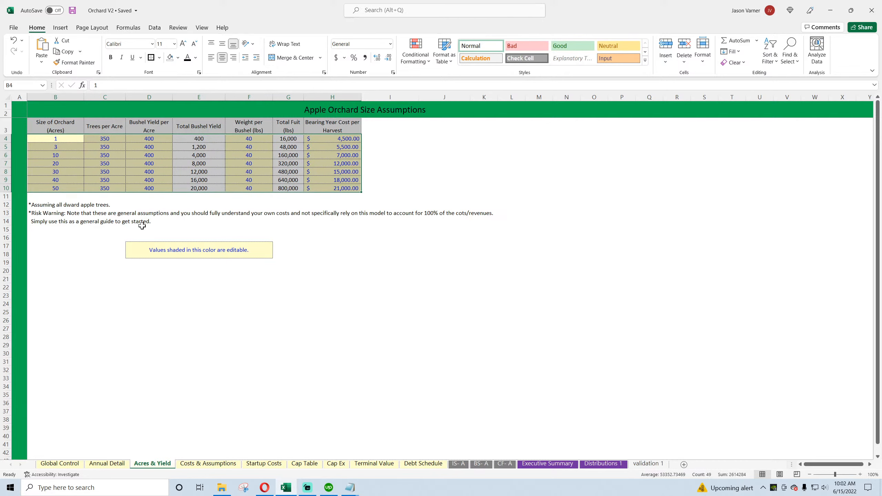
Step: Return to the Annual Detail sheet and step through the Acres in Use inputs, selecting the full range D11:D18
left_click(106, 463)
mouse_move(186, 191)
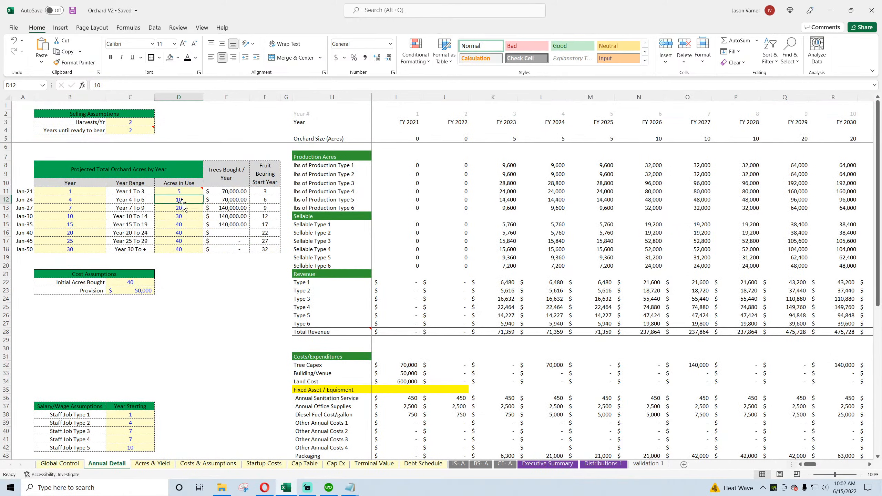
left_click(185, 213)
left_click(186, 199)
left_click(184, 207)
left_click(185, 224)
left_click(184, 240)
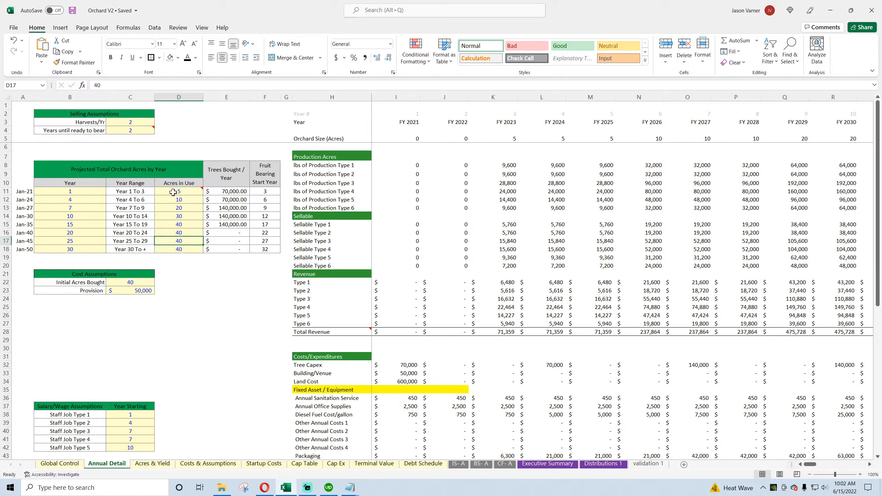
left_click_drag(173, 192, 179, 249)
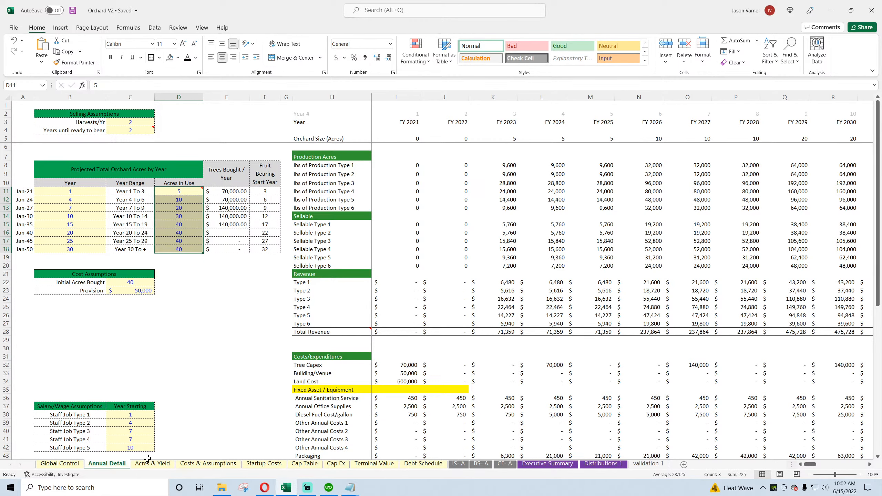
Step: Compare with the Acres & Yield table, checking the bushel weight, bushel yield, trees per acre and orchard size values
left_click(147, 457)
left_click_drag(55, 138, 319, 184)
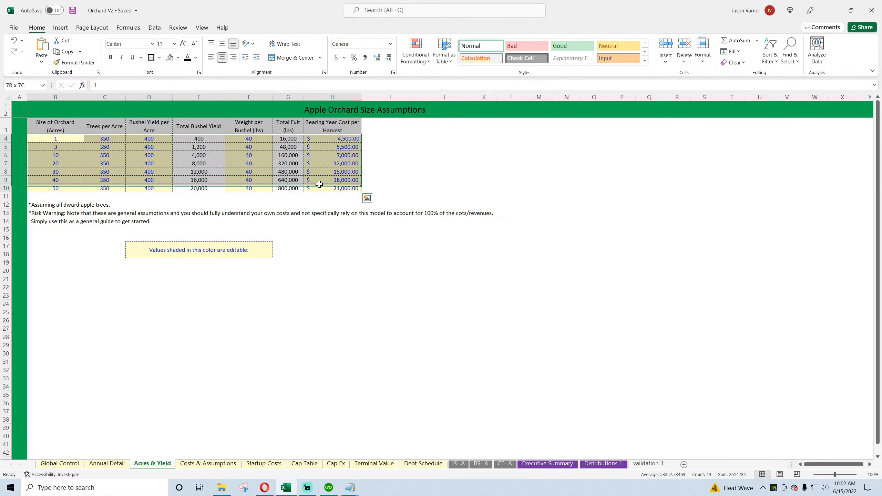
left_click(258, 156)
left_click(140, 155)
left_click(92, 156)
left_click(66, 162)
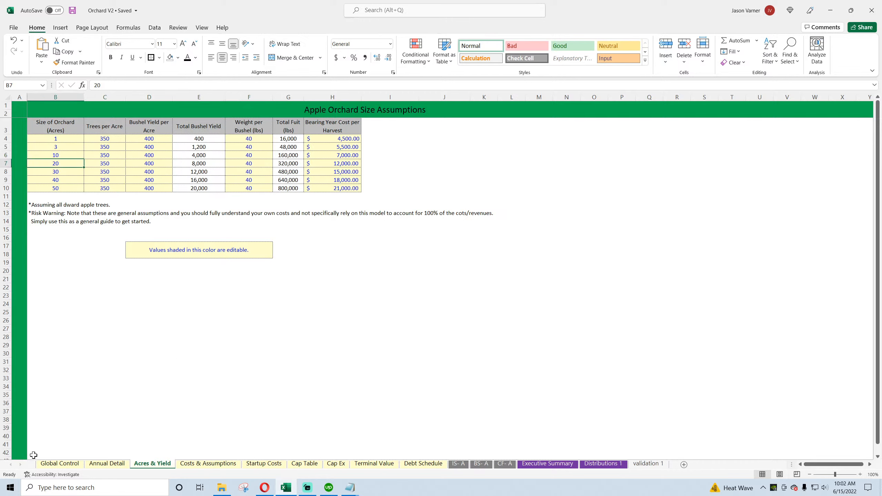
Step: Inspect the years-until-ready-to-bear input and the yearly production formulas on the Annual Detail sheet
left_click(117, 464)
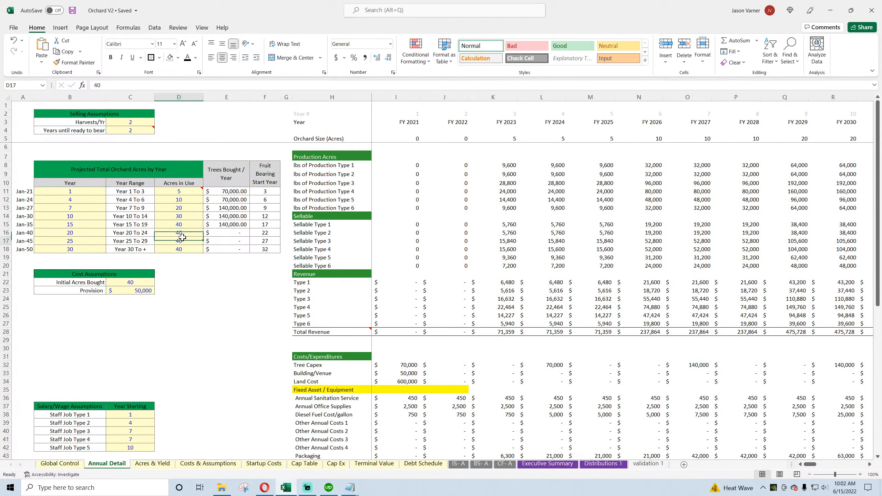
left_click(118, 130)
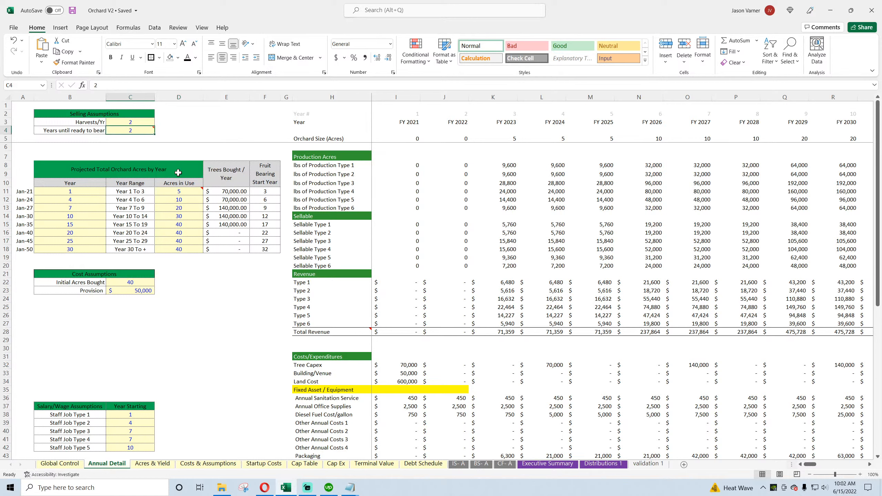
left_click(461, 201)
left_click(511, 192)
left_click(554, 193)
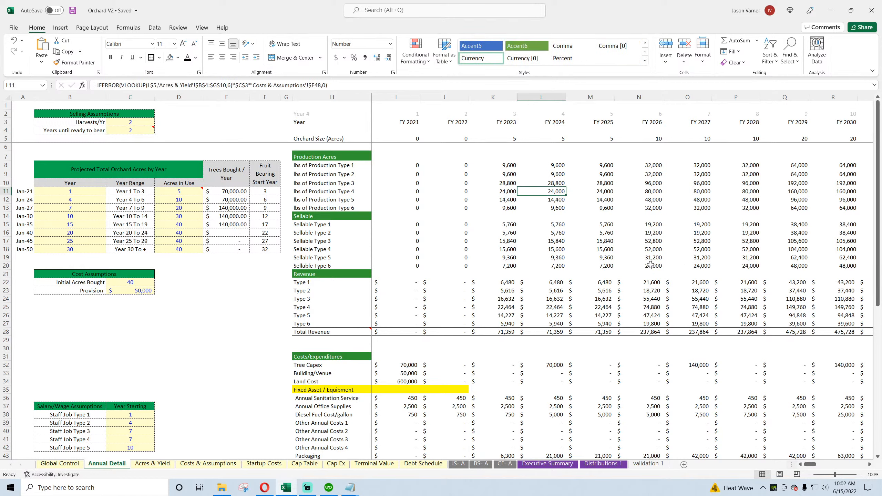
mouse_move(809, 465)
left_mouse_down()
mouse_move(819, 466)
mouse_move(807, 465)
left_mouse_up()
Step: Set the End Year on the Global Control sheet to 2040
left_click(60, 463)
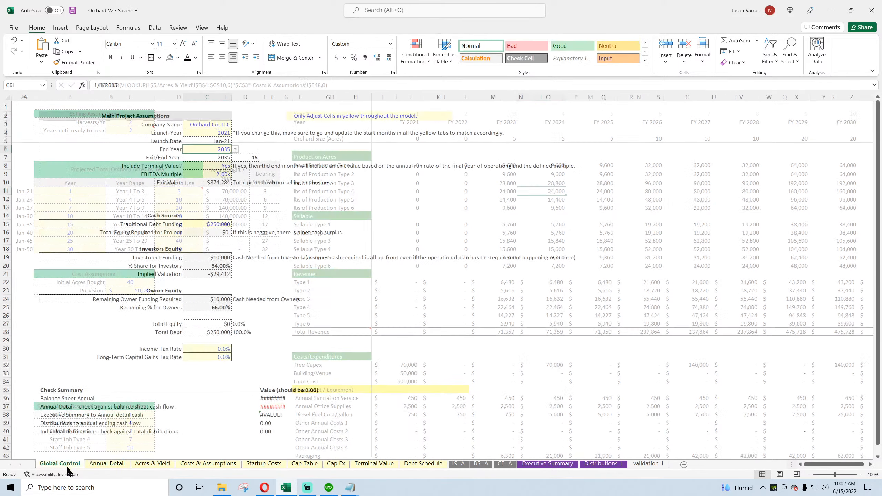
left_click(235, 151)
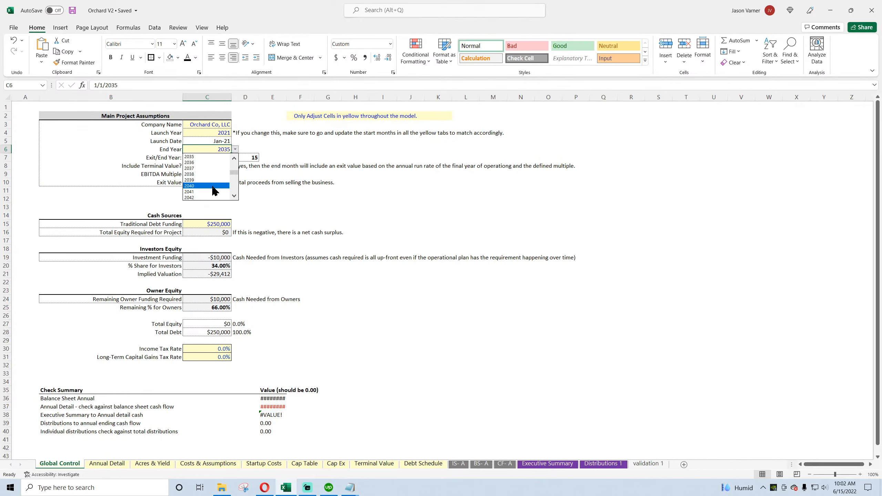
left_click(194, 192)
Step: Return to the Annual Detail sheet and compare the Initial Acres Bought input with the Acres in Use schedule
left_click(111, 465)
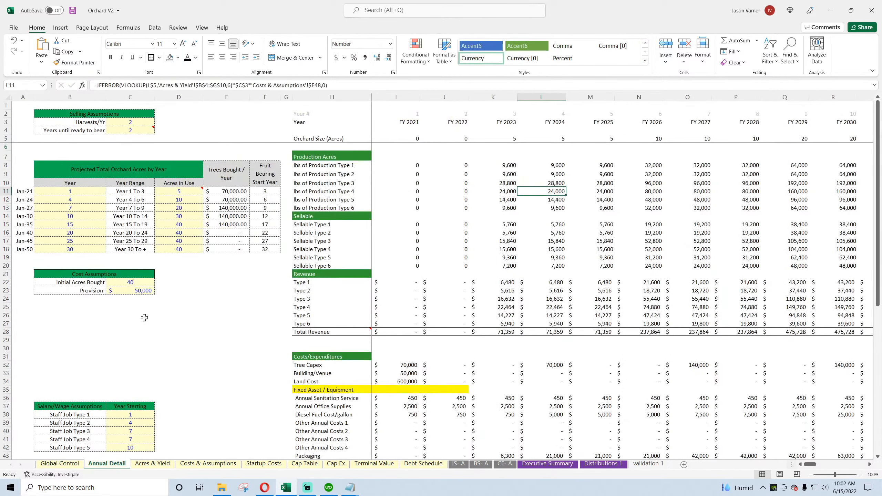
left_click(131, 283)
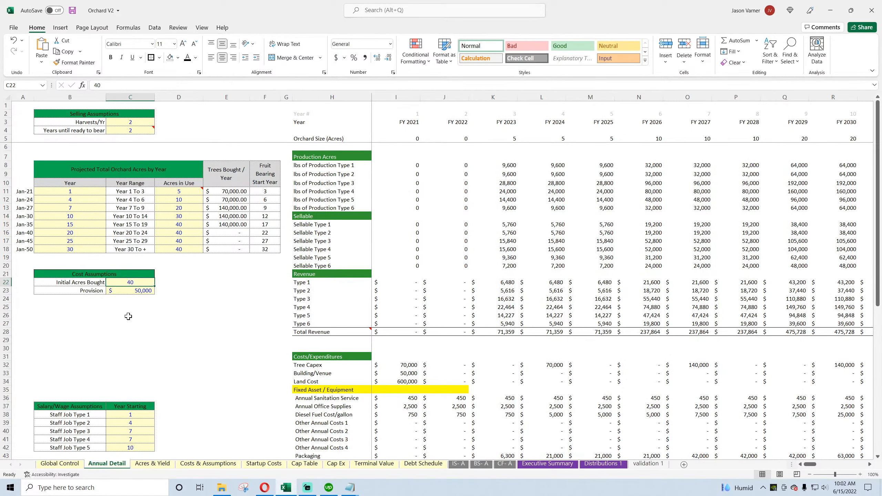
left_click_drag(88, 284, 127, 282)
left_click(128, 281)
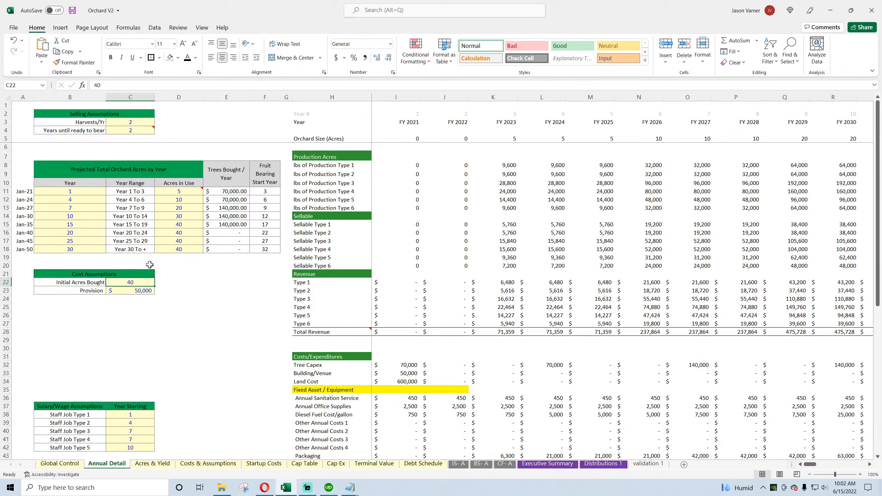
left_click(182, 226)
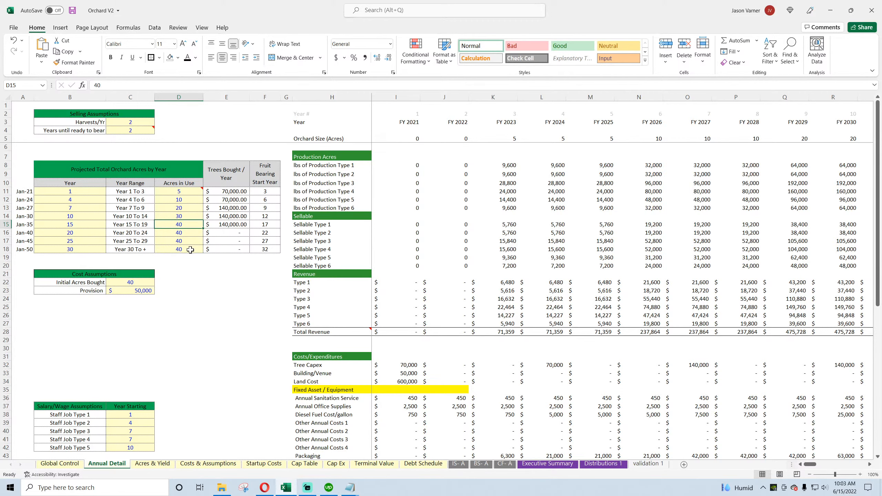
Step: Inspect the starting years of the staff job types and compare them with the year column of the projected orchard acres table
scroll(188, 336, "down", 4)
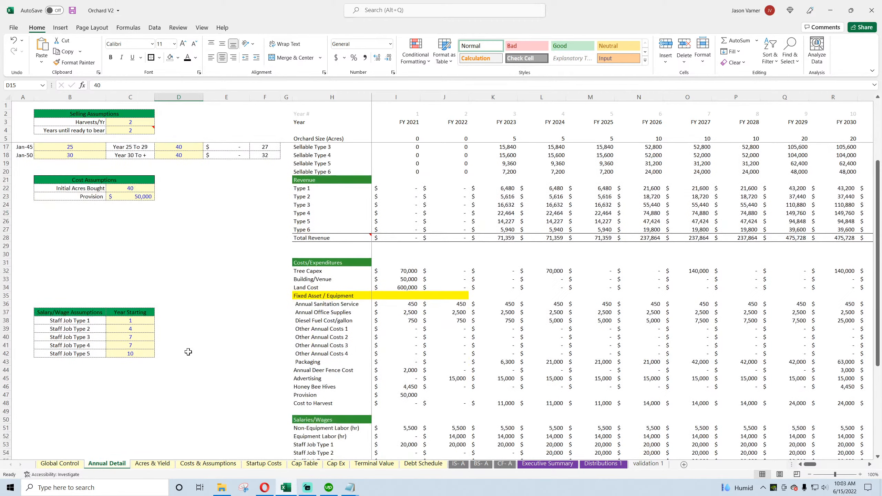
left_click_drag(131, 322, 135, 353)
left_click(138, 320)
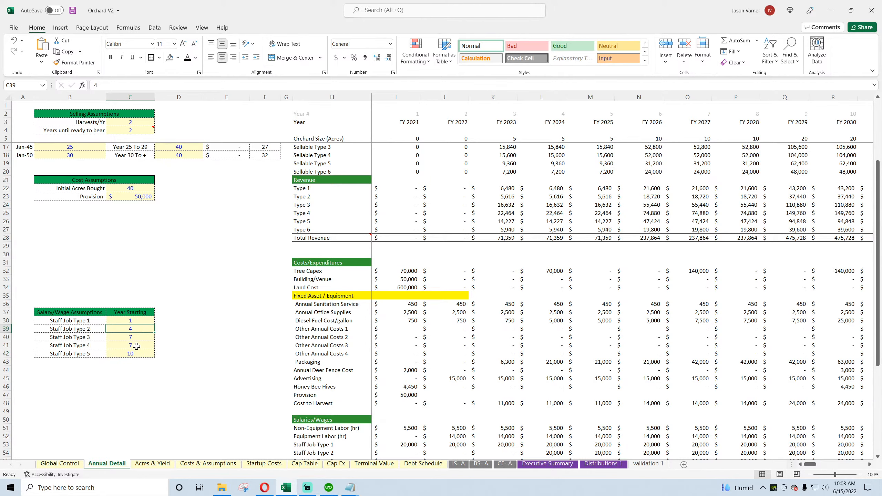
scroll(135, 339, "up", 4)
left_click(88, 197)
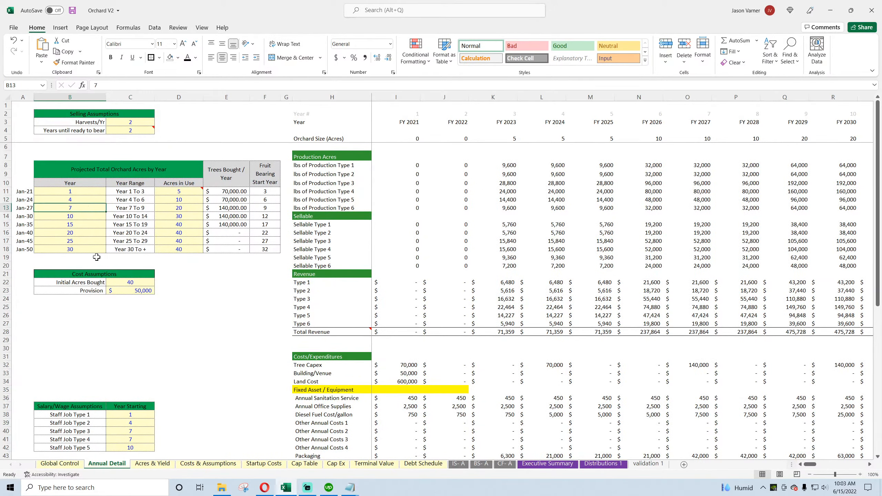
scroll(149, 396, "down", 4)
left_click(135, 328)
left_click(134, 339)
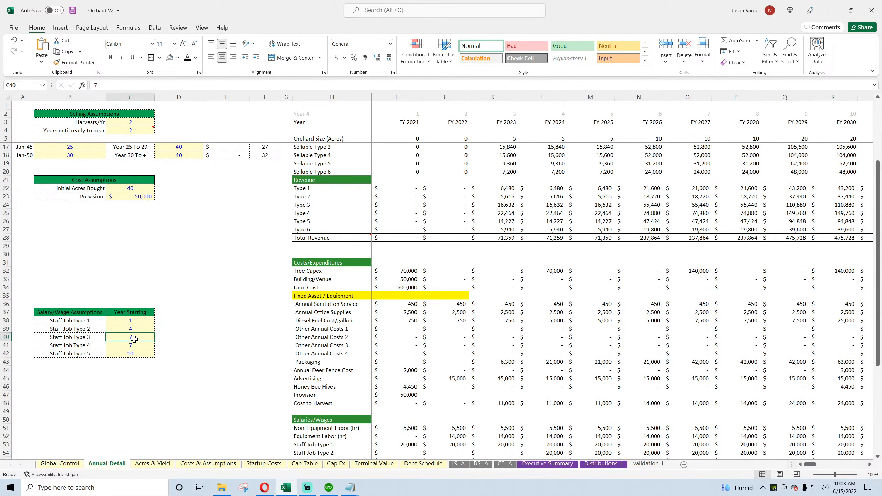
scroll(136, 400, "up", 4)
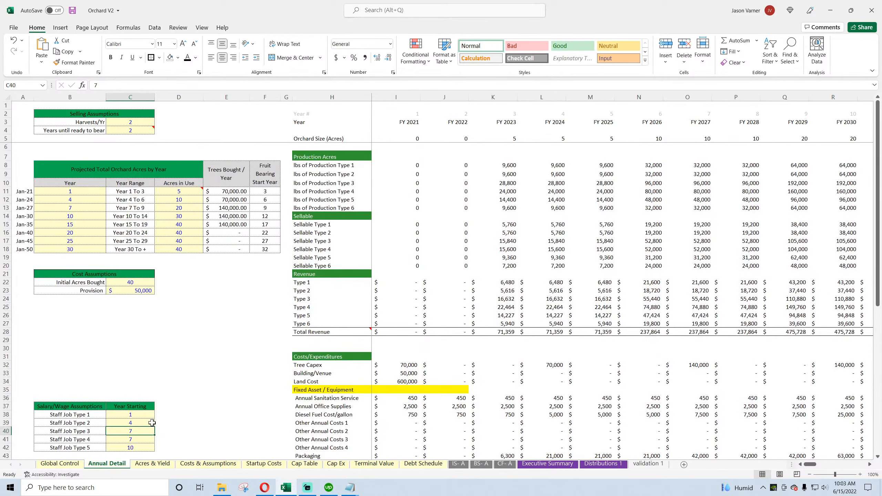
Step: Review the Costs & Assumptions sheet from the general costs and salaries down to the apple type pricing table
left_click(152, 464)
left_click(205, 463)
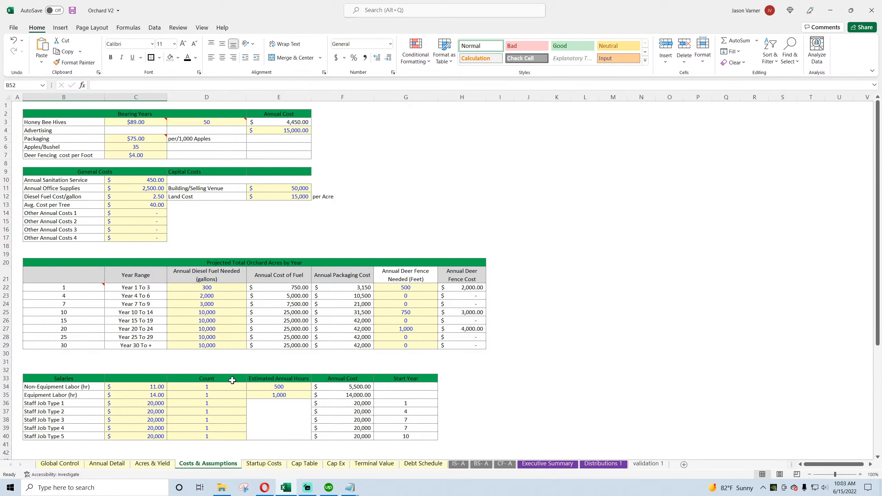
scroll(213, 375, "down", 7)
left_click(213, 370)
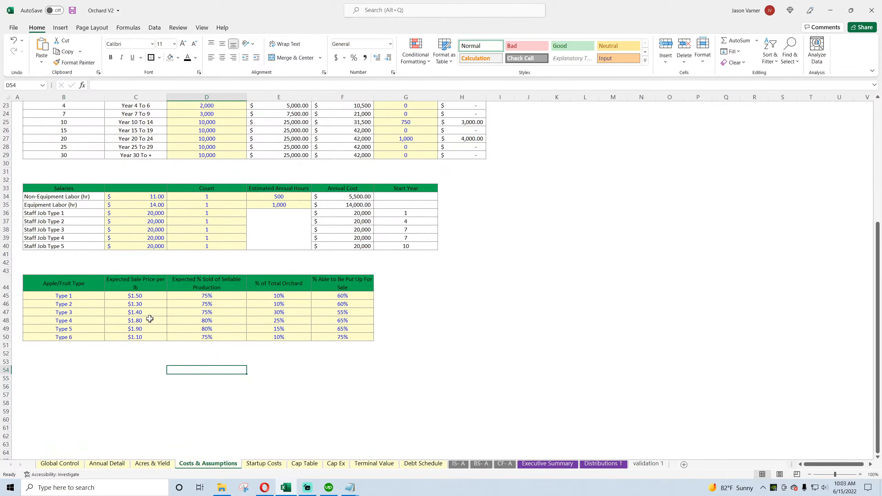
scroll(142, 341, "up", 7)
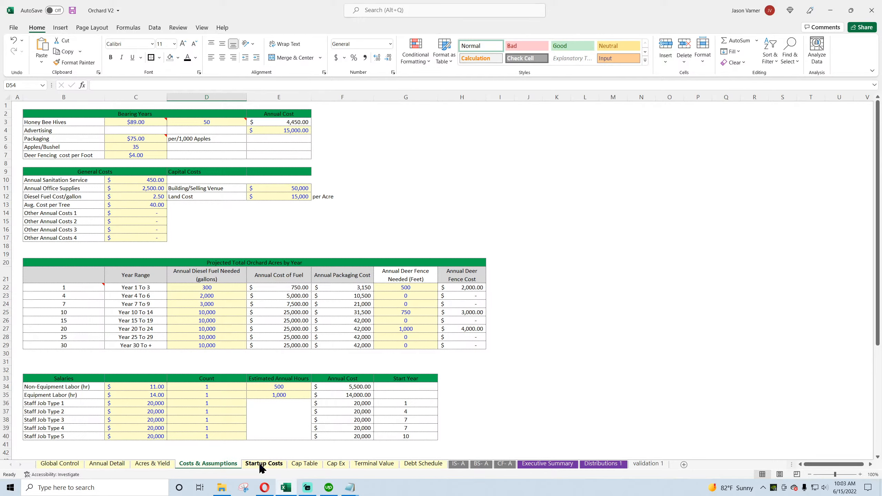
Step: Look over the Annual Detail sheet, the three annual financial statements, and the Executive Summary and Distributions 1 sheets
left_click(113, 465)
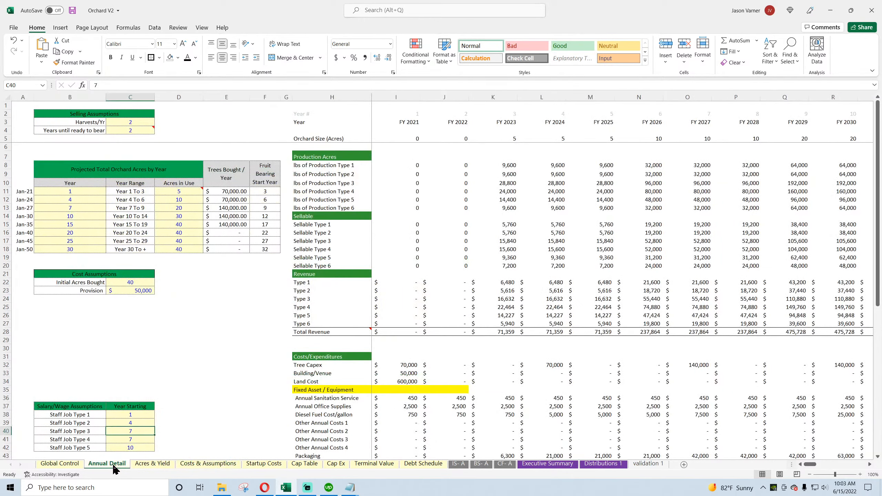
scroll(191, 354, "down", 9)
scroll(191, 355, "up", 9)
left_click(458, 466)
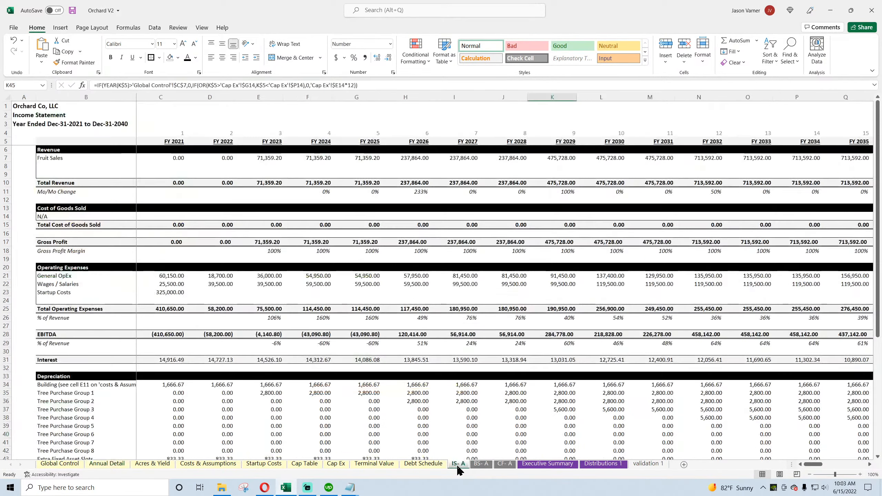
left_click(483, 465)
left_click(504, 465)
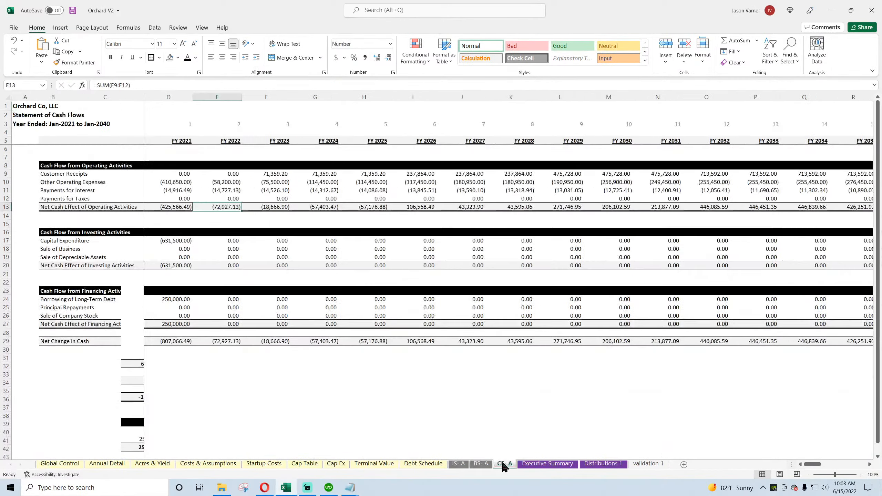
left_click(481, 464)
left_click(547, 464)
left_click(602, 464)
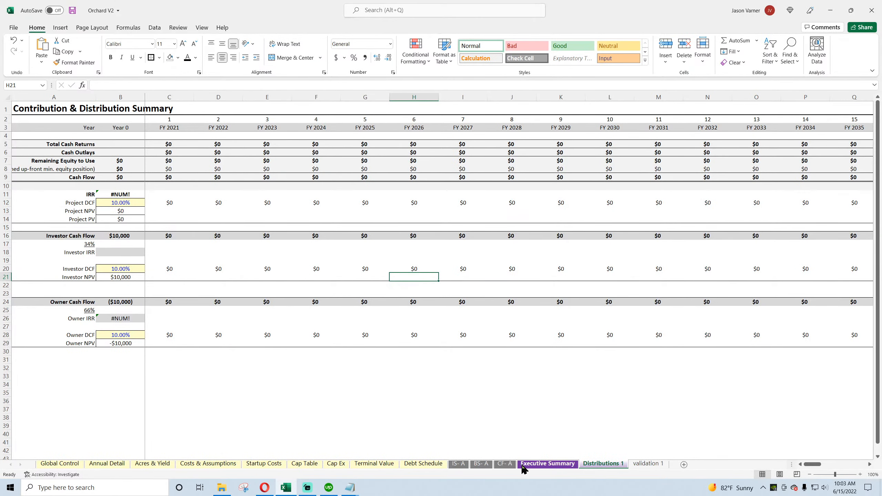
left_click(504, 464)
Step: Check the Fruit Sales formulas for FY 2021 to FY 2023 and the FY 2021 General OpEx formula on the income statement
left_click(458, 464)
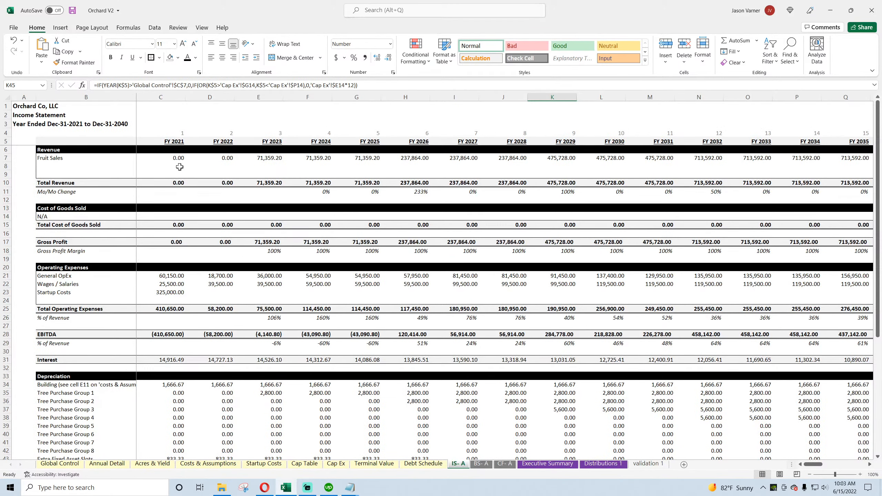
left_click(178, 158)
left_click(208, 157)
left_click(264, 157)
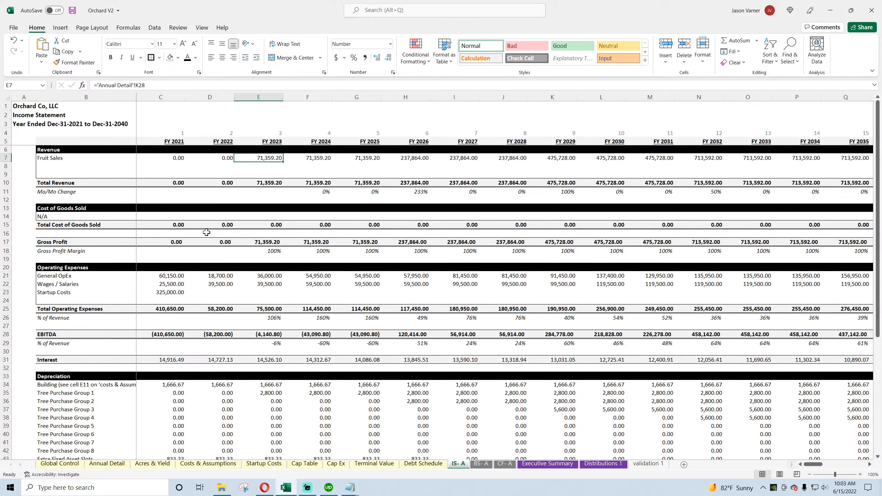
left_click(170, 275)
Step: Examine the income statement's depreciation schedule, selecting the block C34:L46 and checking individual tree purchase group formulas
scroll(175, 362, "down", 1)
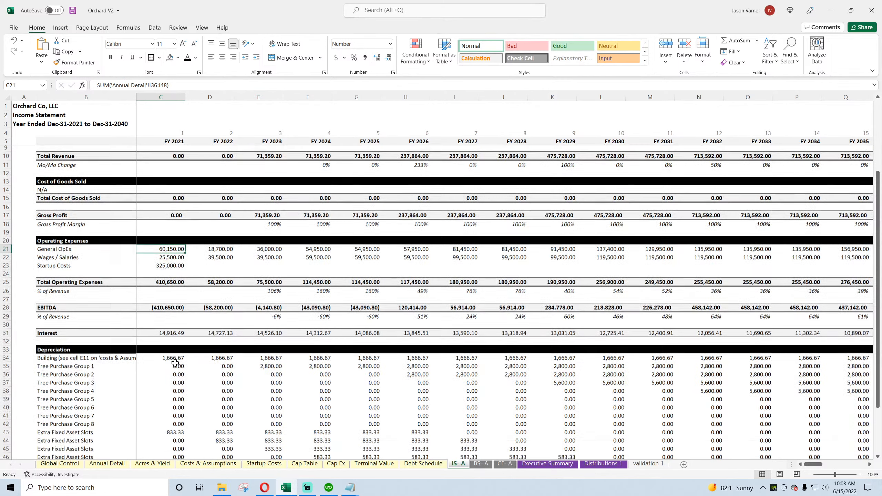
scroll(175, 363, "down", 3)
left_click(358, 342)
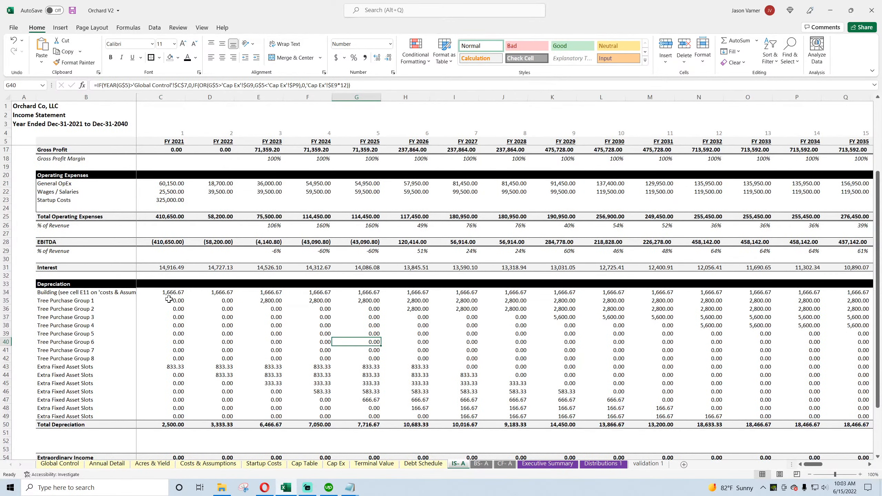
left_click_drag(169, 292, 612, 390)
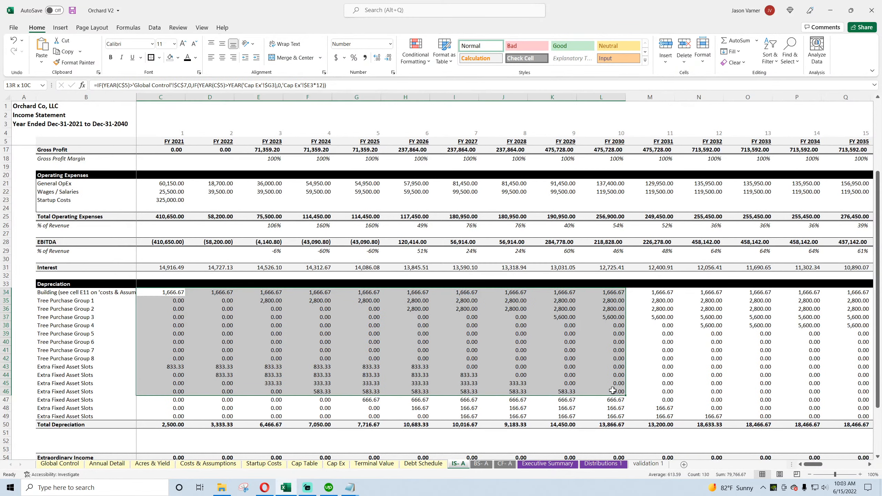
left_click(547, 350)
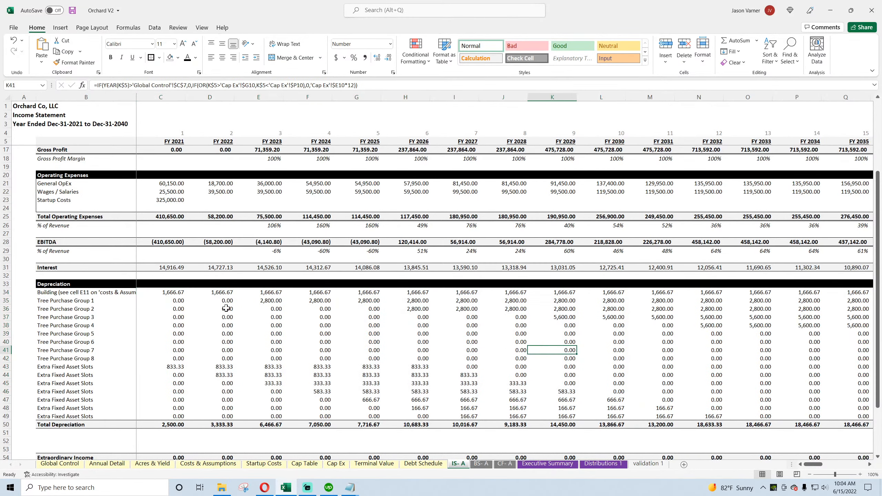
Step: Inspect the Income Taxes formulas on the income statement for the years from FY 2021 to FY 2026
scroll(181, 367, "down", 4)
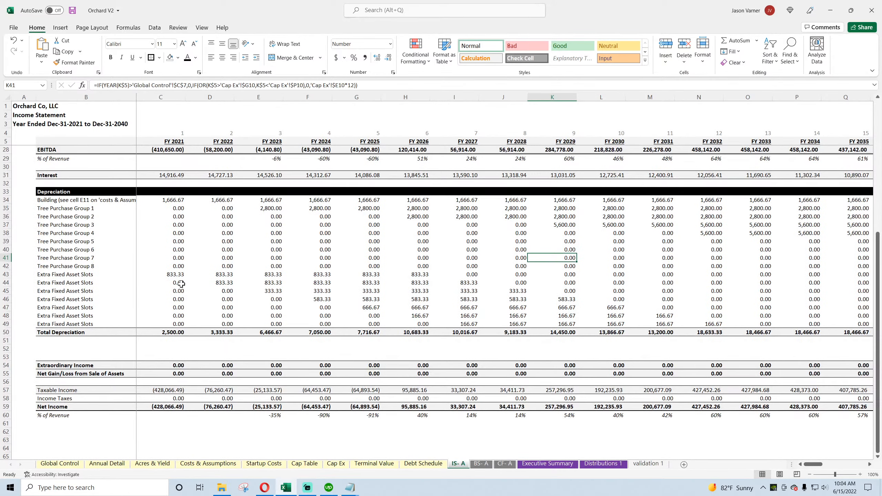
left_click(170, 397)
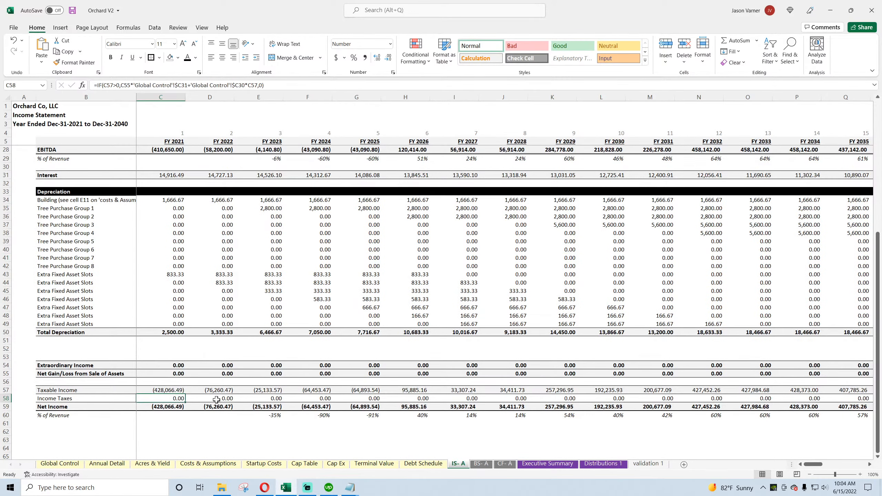
left_click(218, 399)
mouse_move(816, 465)
left_mouse_down()
mouse_move(856, 469)
mouse_move(812, 466)
left_mouse_up()
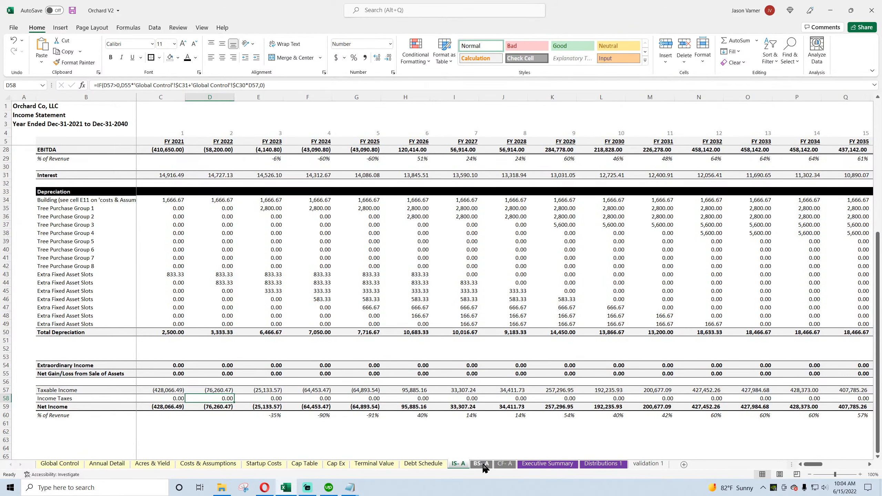
left_click(324, 396)
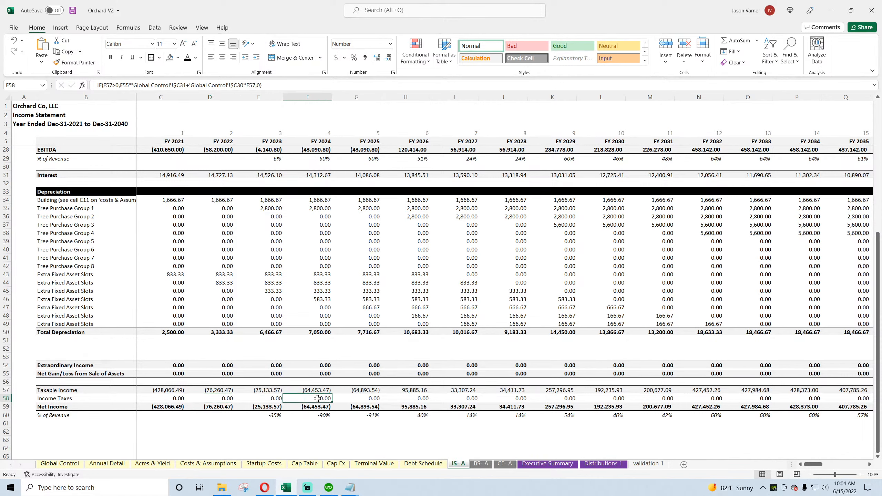
left_click(360, 400)
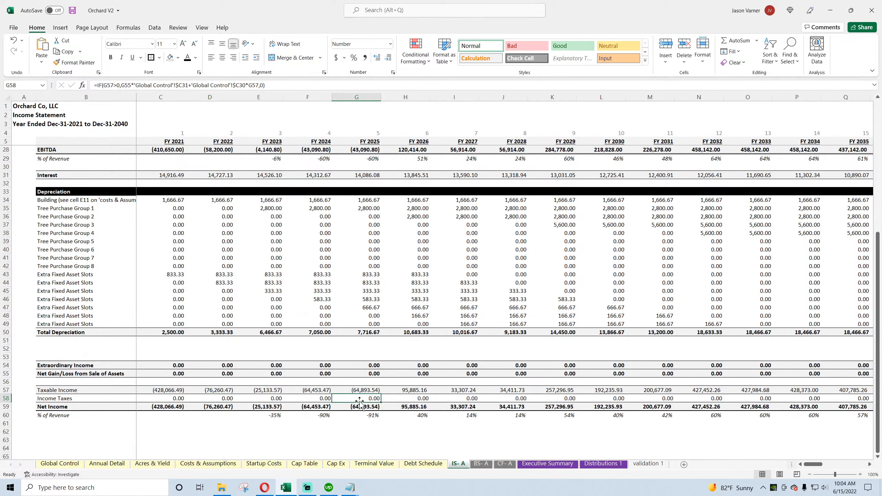
left_click(418, 398)
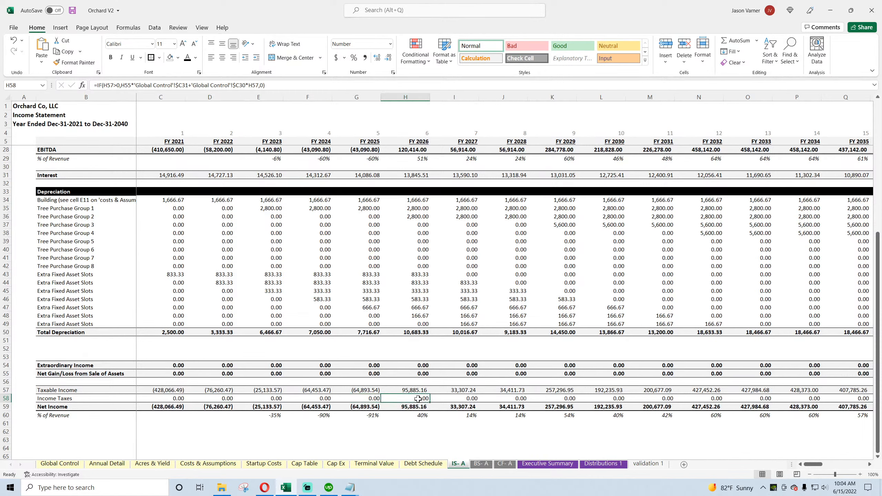
Step: On the Global Control sheet, set the Income Tax Rate to 25% and the Long-Term Capital Gains Tax Rate to 10%
left_click(58, 464)
left_click(220, 350)
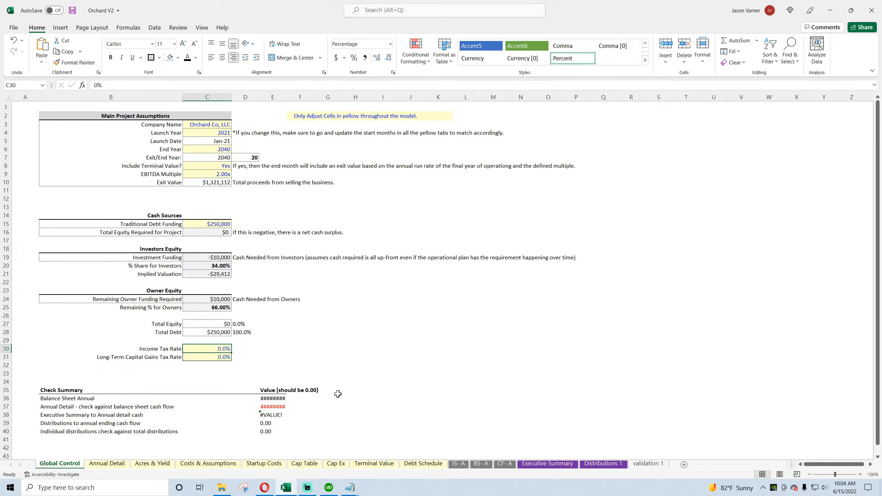
type("25")
key("Return")
type("10")
key("Return")
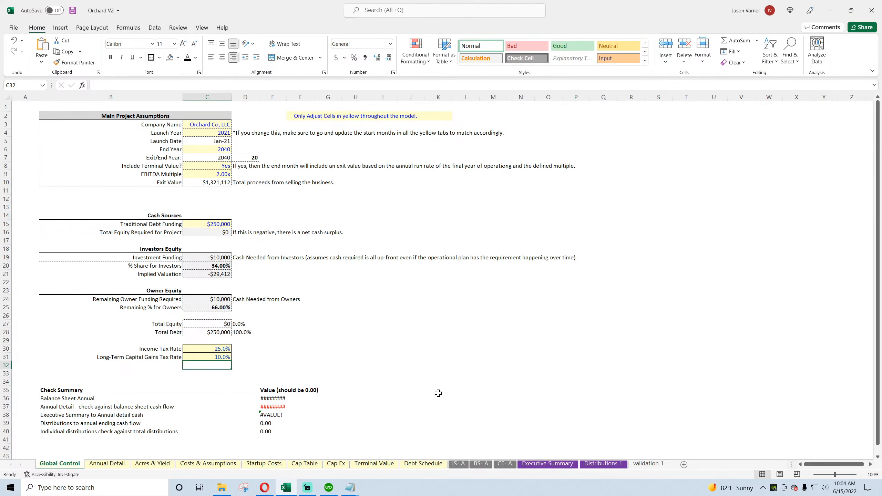
Step: Review the income taxes on the income statement and inspect the FY 2040 Extraordinary Income and Net Gain/Loss from Sale of Assets cells
left_click(458, 464)
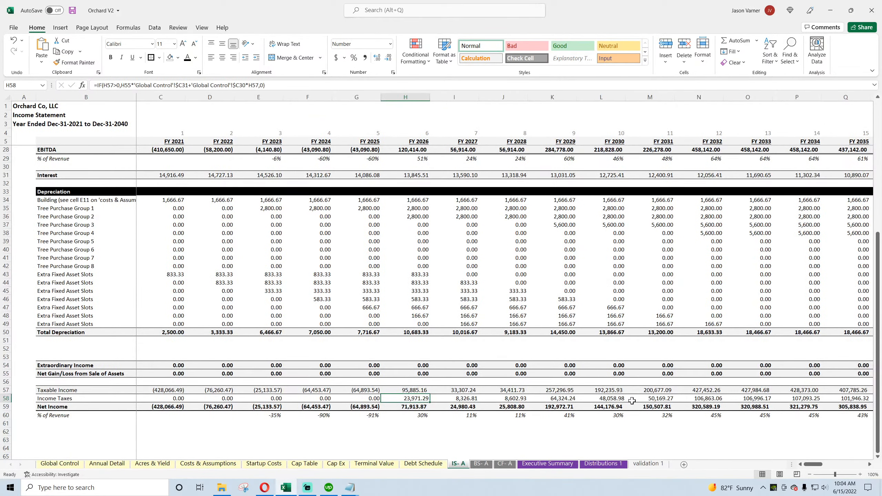
left_click_drag(818, 465, 827, 465)
left_click(708, 366)
left_click(708, 374)
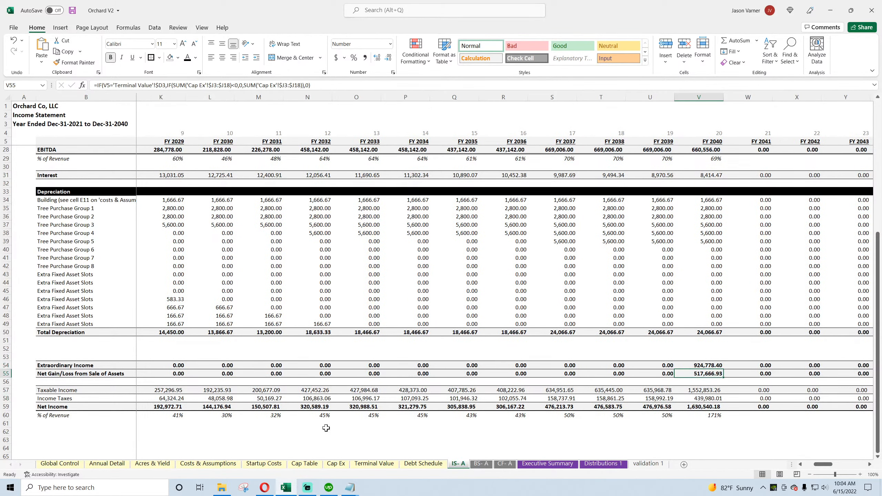
Step: Inspect the Value at Sale and Net Gain/Loss formulas of the tree purchase groups on the Cap Ex sheet and save the workbook
left_click(335, 464)
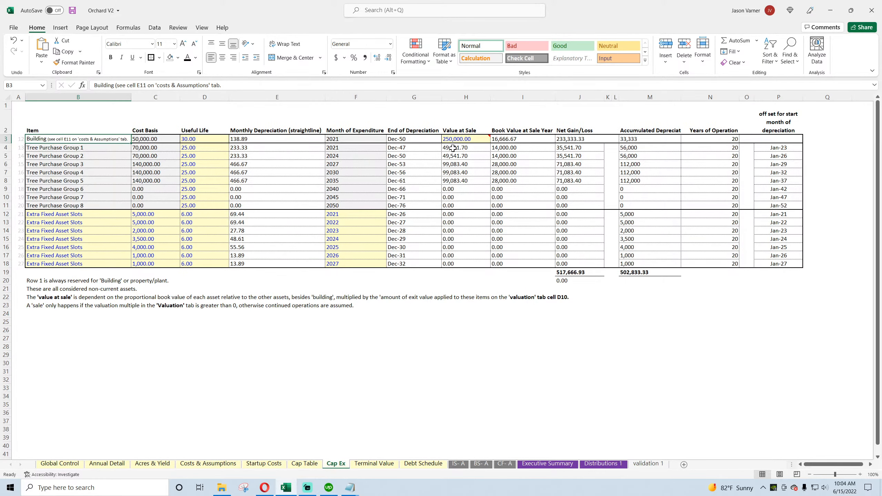
left_click_drag(452, 149, 172, 262)
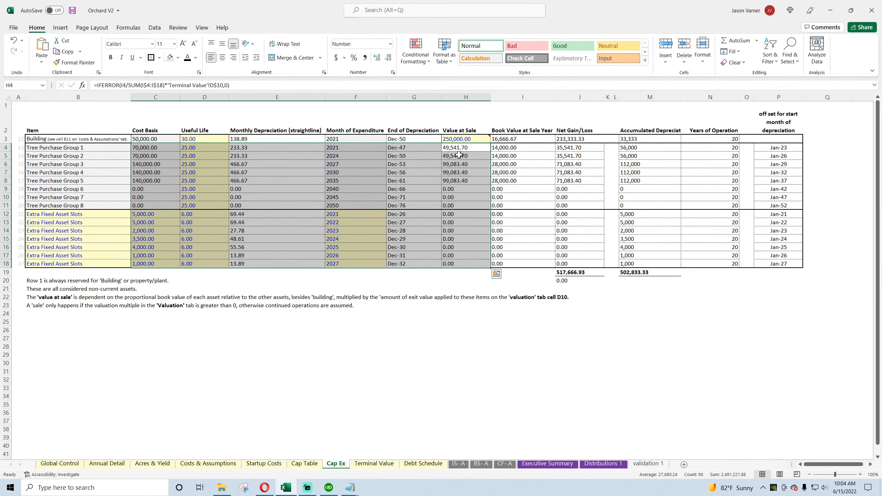
left_click_drag(458, 155, 459, 180)
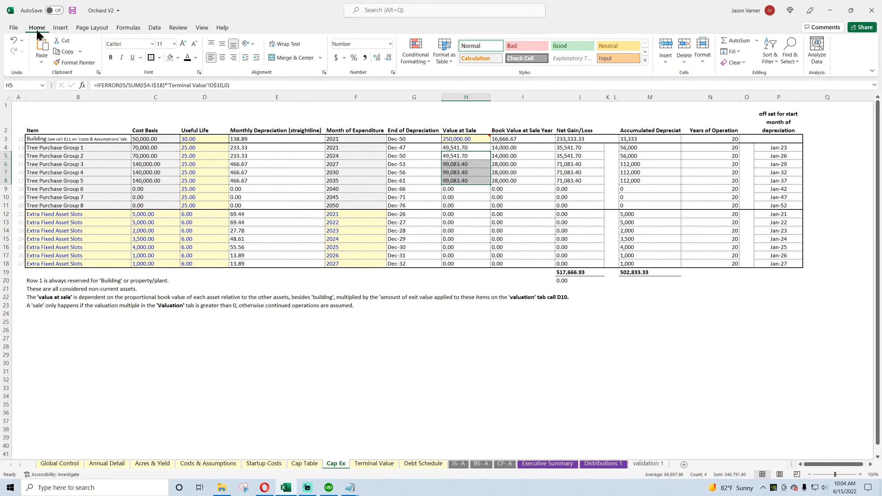
left_click(73, 10)
left_click(571, 173)
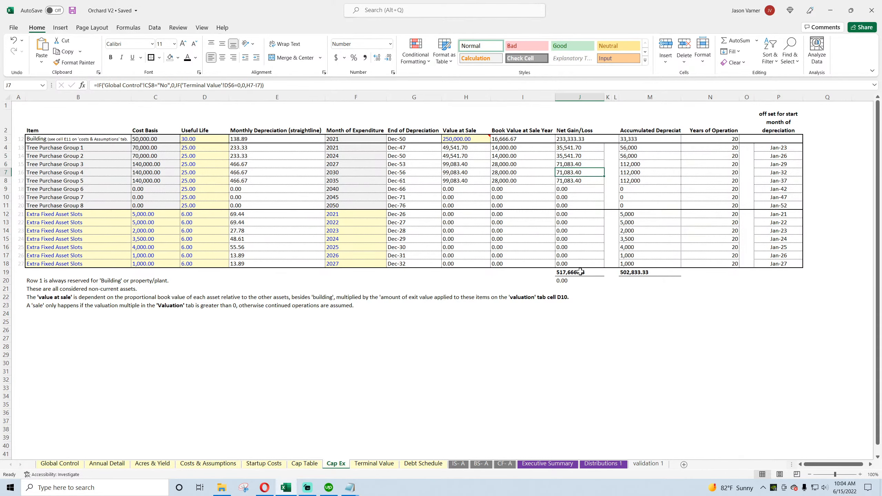
Step: Review the income statement from FY 2021, and inspect the cash flow statement's FY 2021 Customer Receipts and Other Operating Expenses formulas
left_click(458, 464)
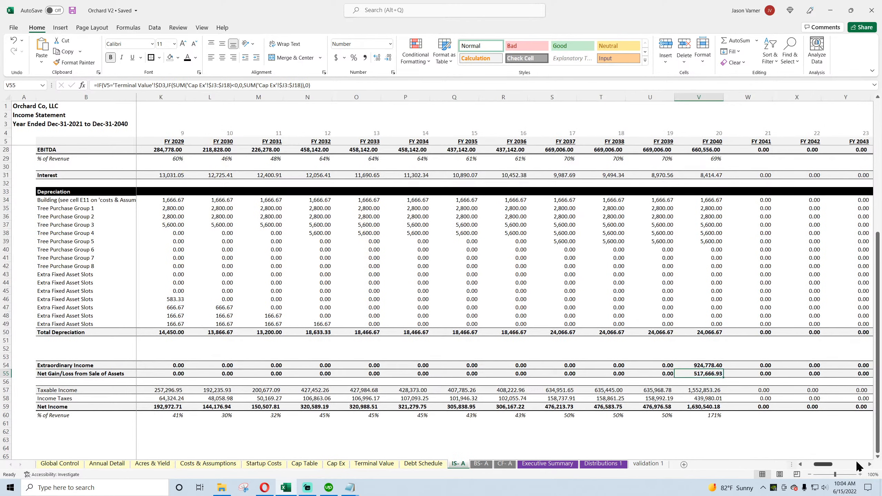
left_click_drag(822, 467, 812, 467)
scroll(361, 363, "up", 7)
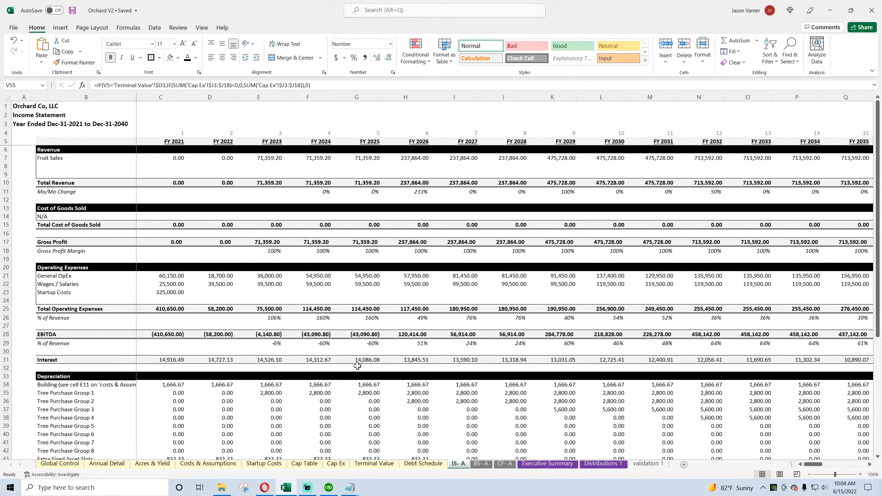
left_click(481, 465)
left_click(505, 465)
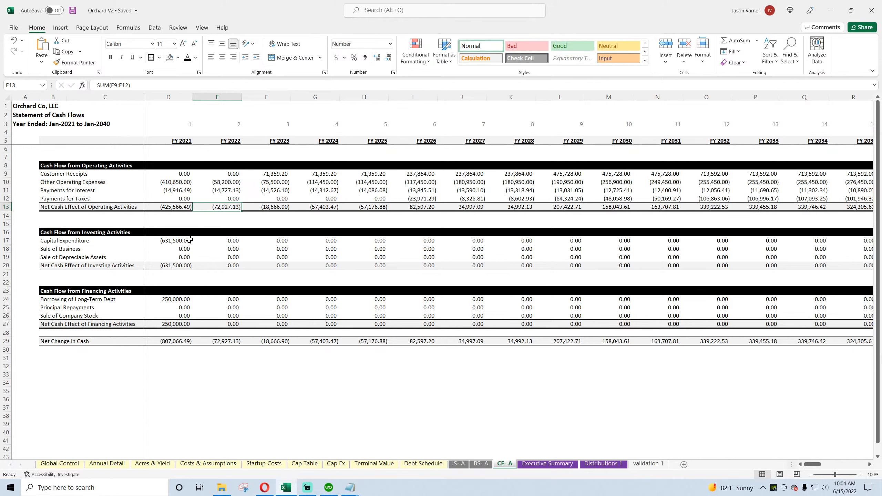
left_click(176, 173)
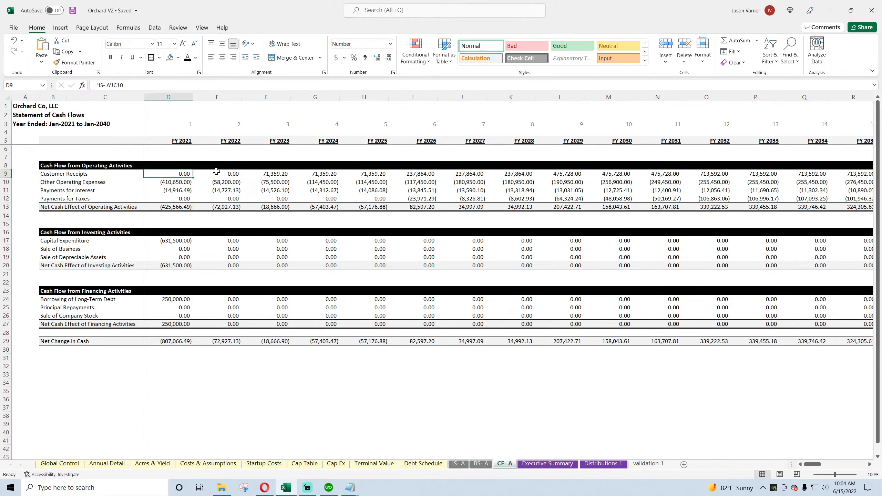
left_click(175, 182)
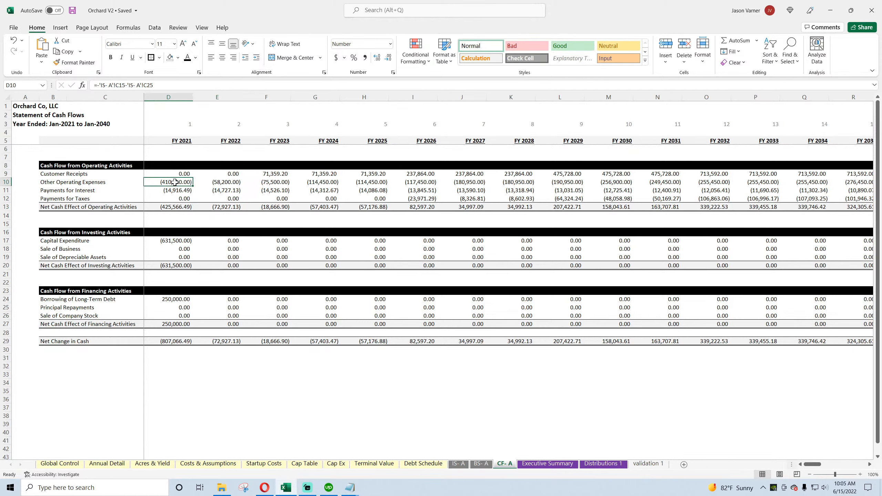
Step: Compare the cash flow statement's FY 2021 Other Operating Expenses and Payments for Interest with their source rows on the income statement
left_click(459, 463)
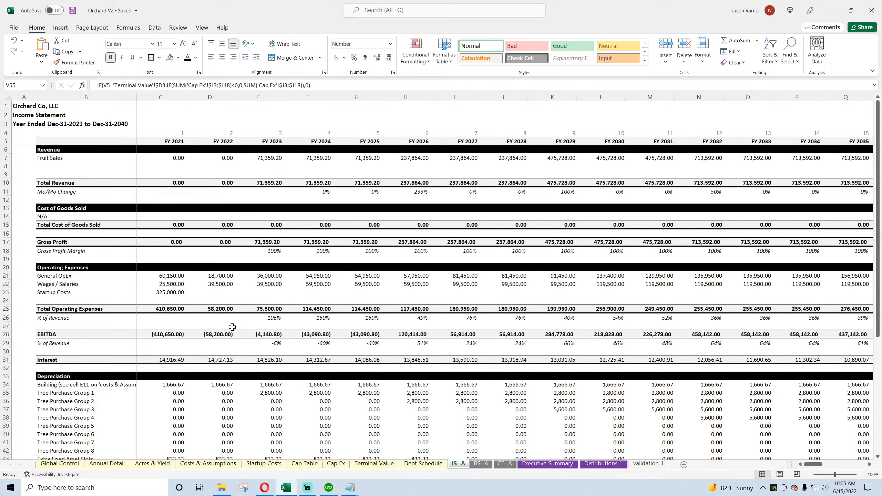
key("ctrl+Page_Down")
key("ctrl+Page_Down")
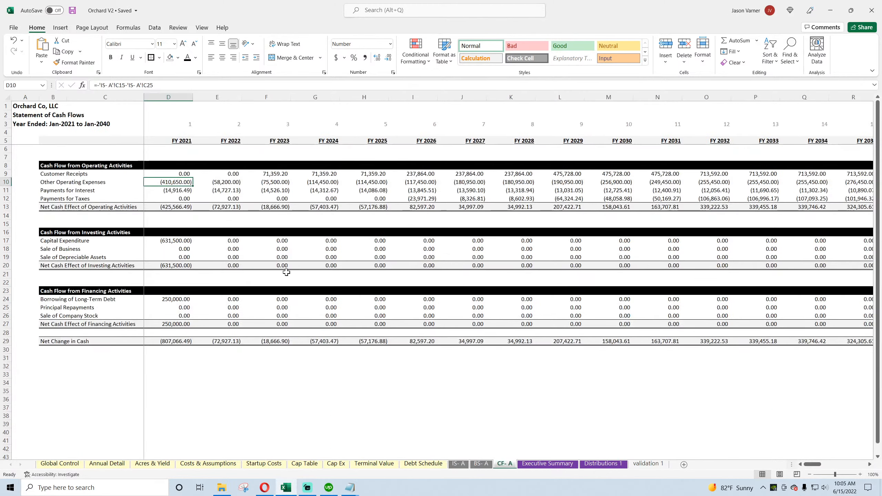
left_click(180, 191)
left_click(454, 465)
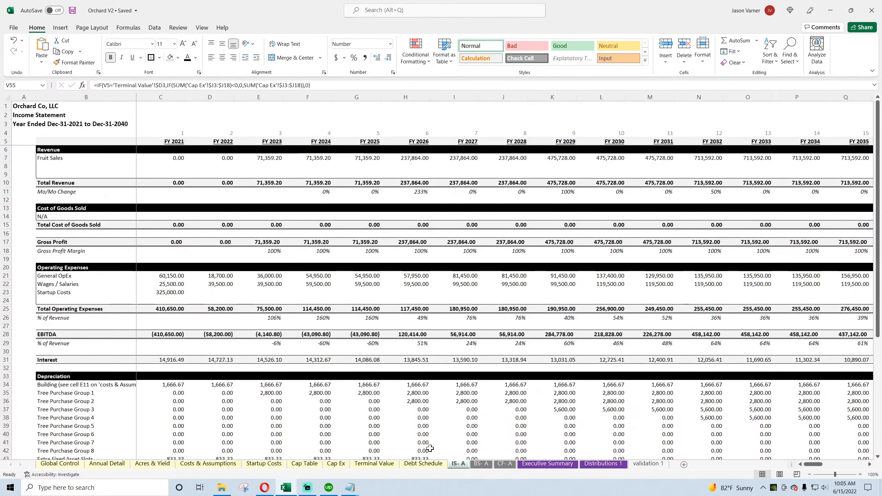
left_click(501, 464)
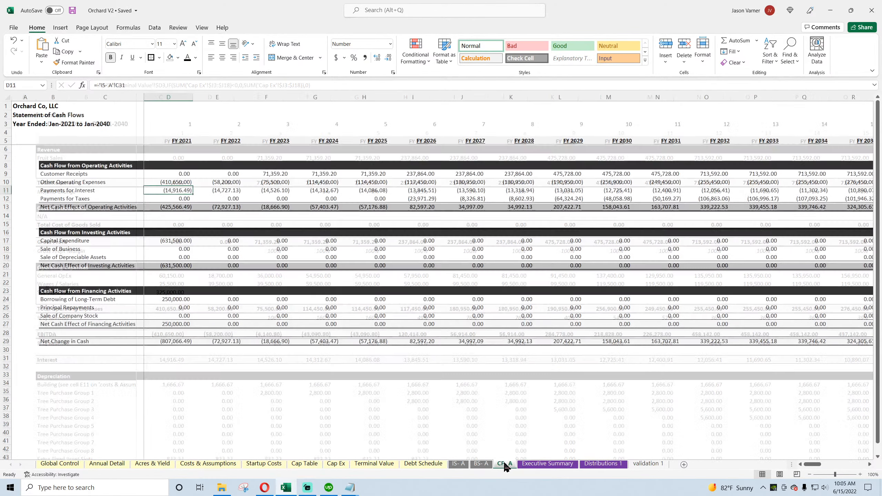
Step: Inspect the Payments for Taxes formulas for FY 2021, FY 2022 and FY 2026 and compare them with the income statement's Income Taxes row
left_click(183, 198)
left_click(207, 199)
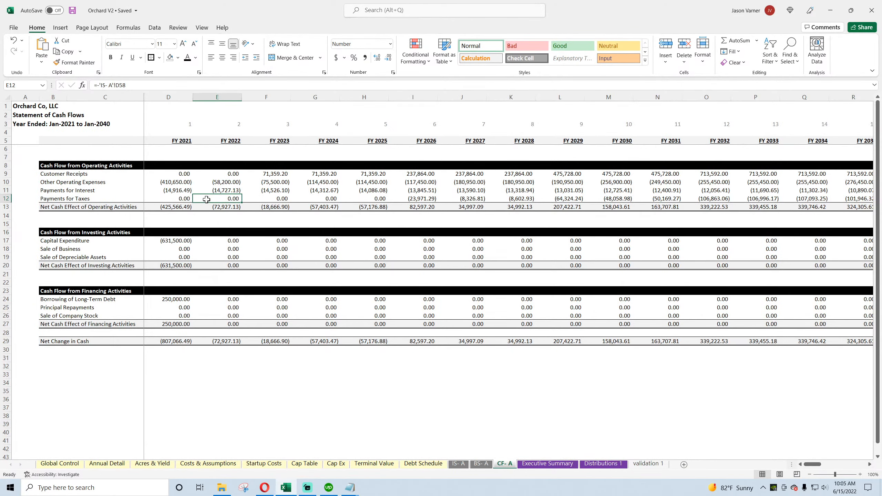
left_click(415, 199)
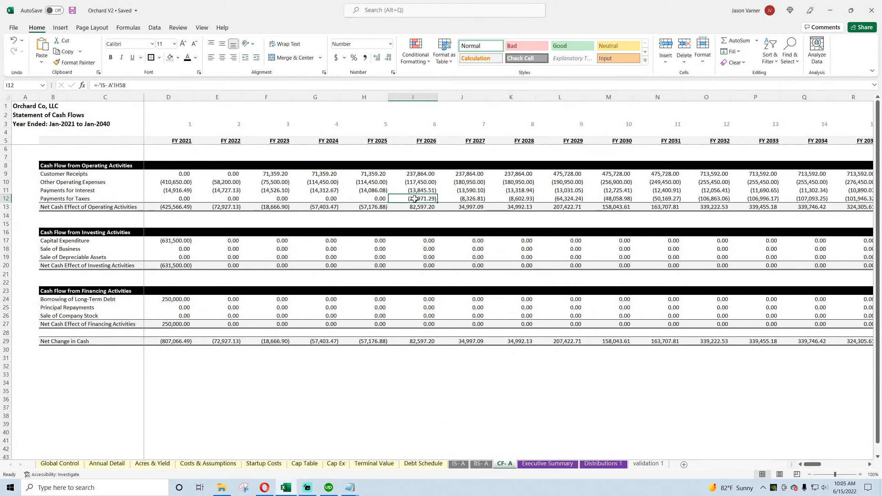
left_click(466, 466)
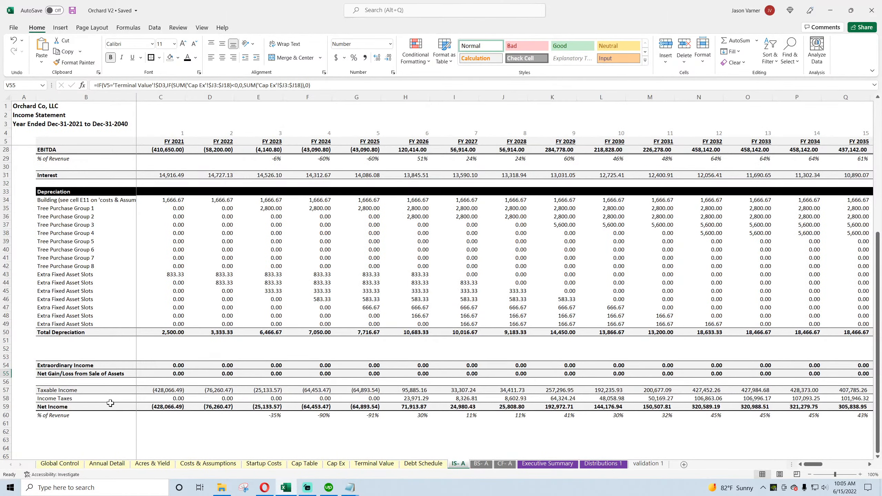
left_click(505, 464)
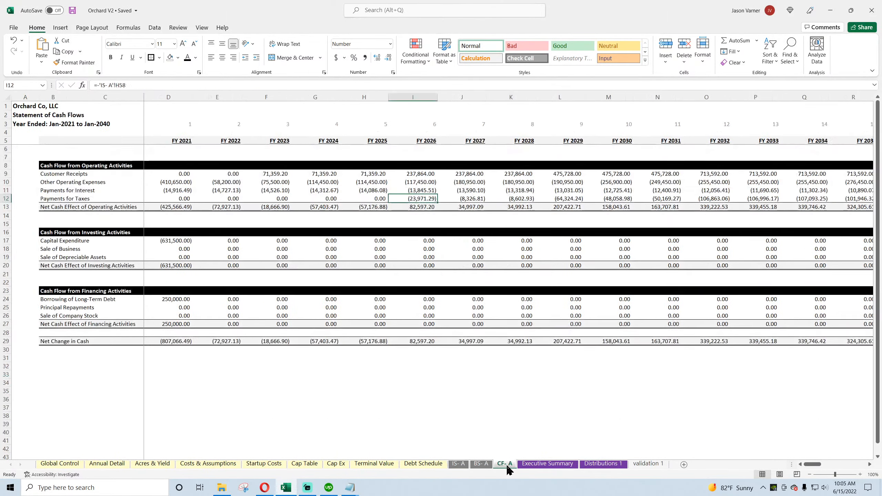
Step: Examine the Capital Expenditure cells for FY 2021 to FY 2023 on the cash flow statement
left_click(177, 241)
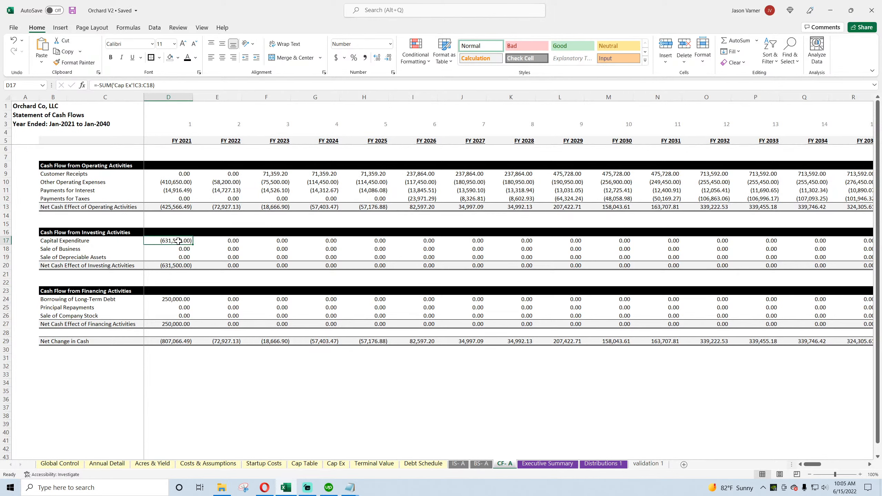
left_click(202, 240)
left_click(268, 241)
left_click(183, 241)
left_click(232, 241)
left_click(247, 241)
Step: Replace the FY 2021 Capital Expenditure formula in D17 with =-SUMIFS('Cap Ex'!C3:C18,'Cap Ex'!F3:F18,'CF- A'!D5)
left_click(177, 240)
type("=-")
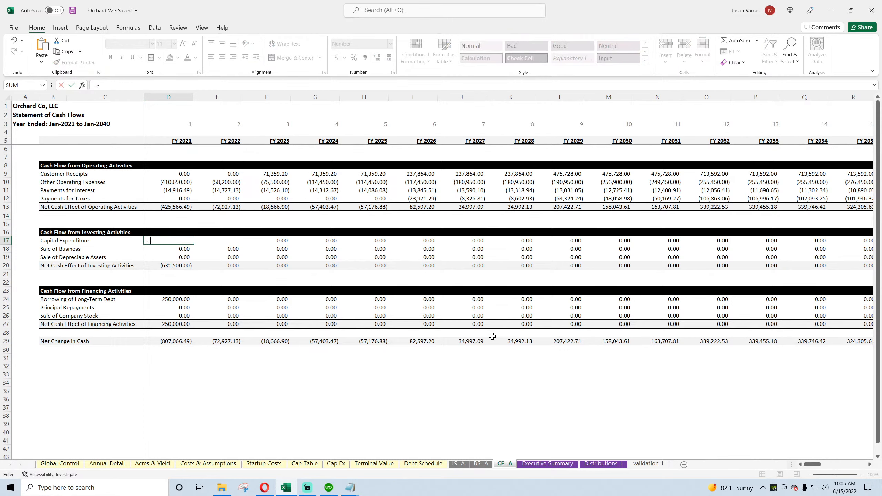
type("sumifs(")
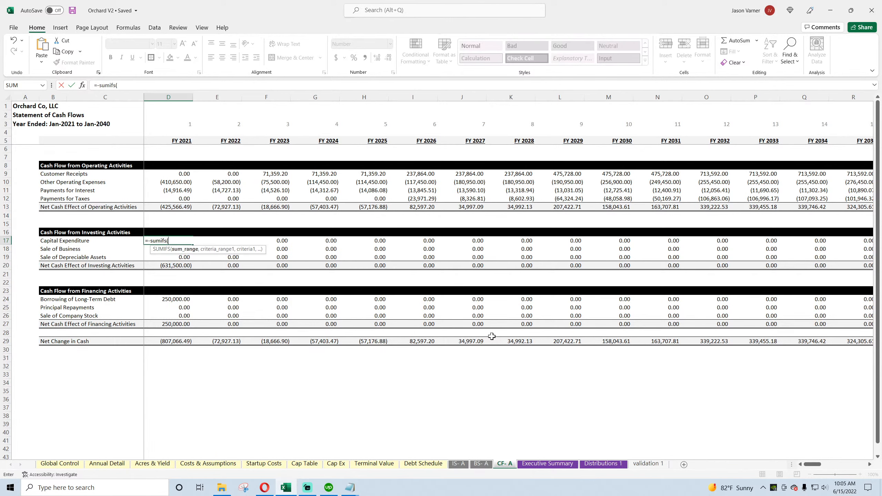
left_click(331, 466)
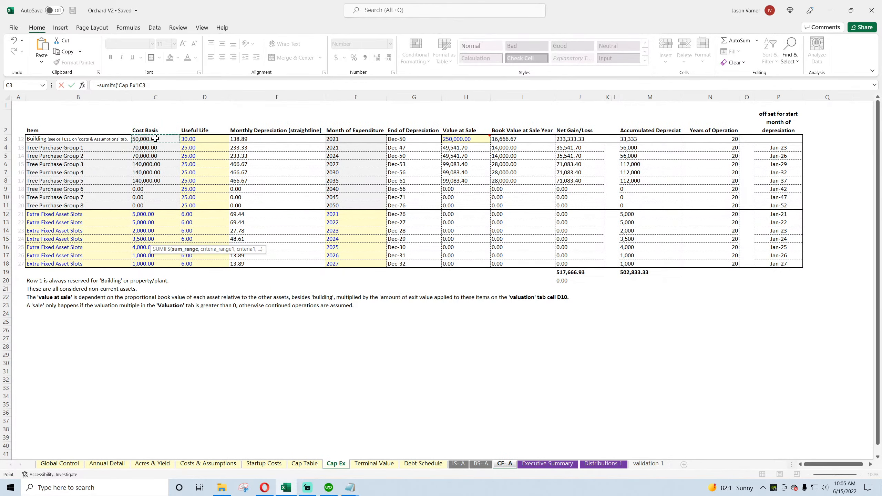
left_click_drag(155, 138, 155, 264)
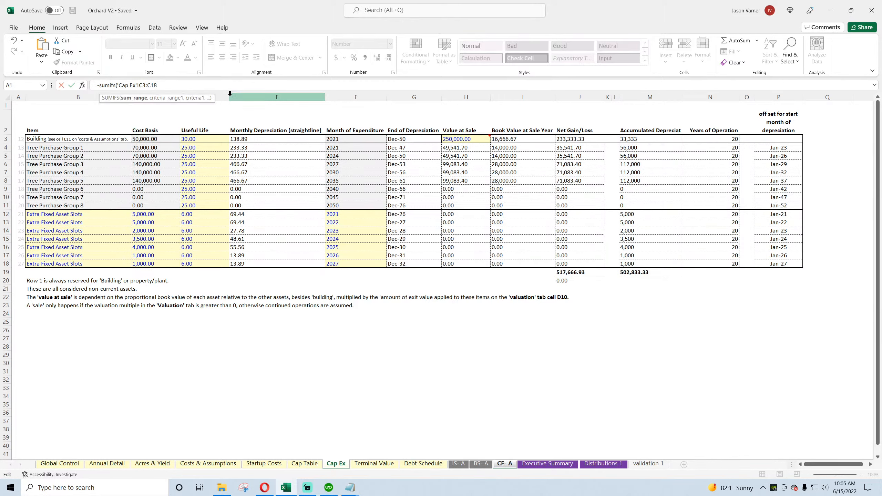
type(",")
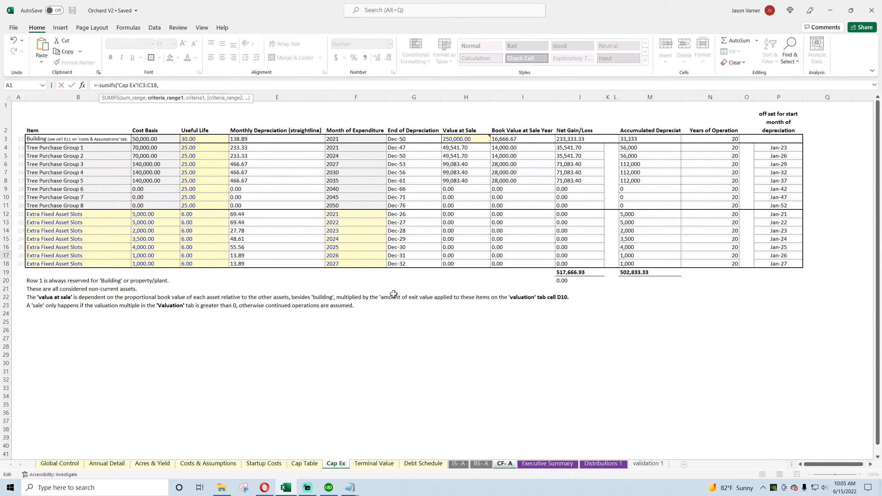
left_click_drag(345, 138, 339, 264)
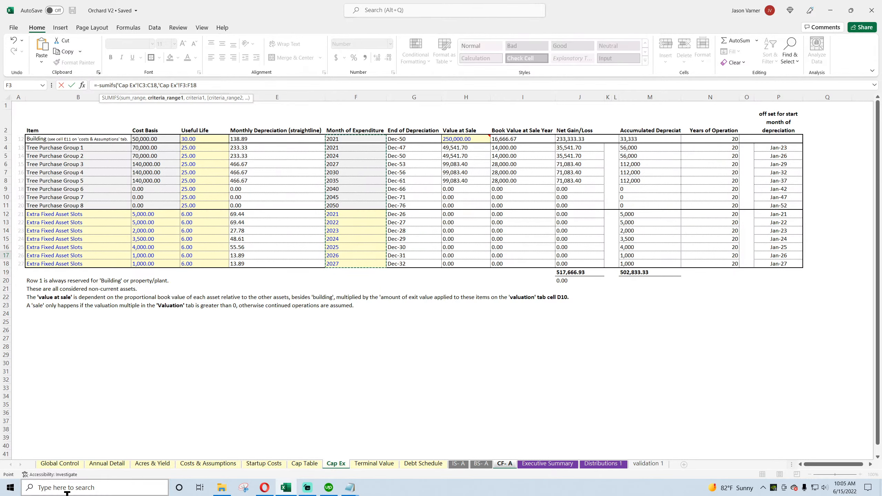
type(",")
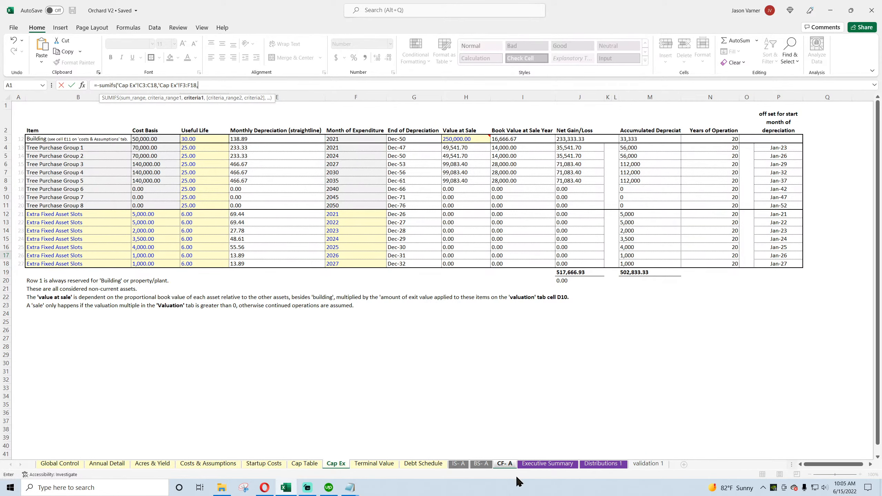
left_click(505, 464)
left_click(183, 139)
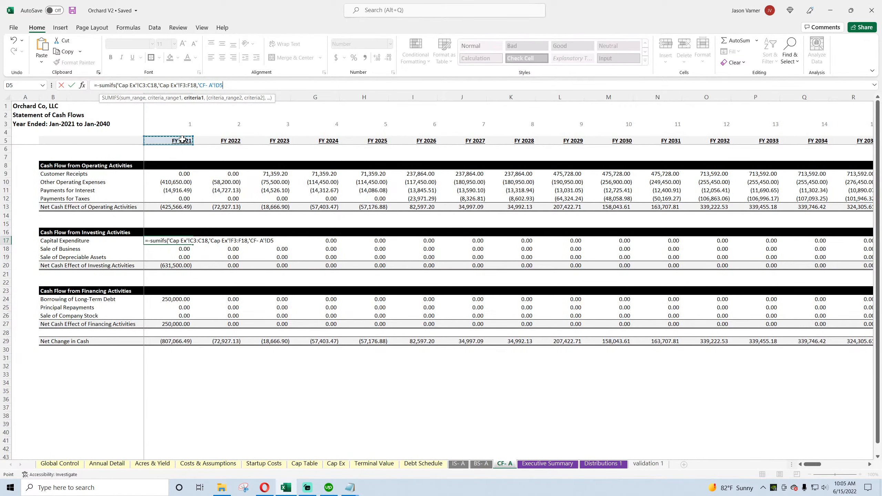
key("Return")
Step: Anchor the columns of both Cap Ex ranges in the D17 formula as $C3:$C18 and $F3:$F18
left_click(169, 238)
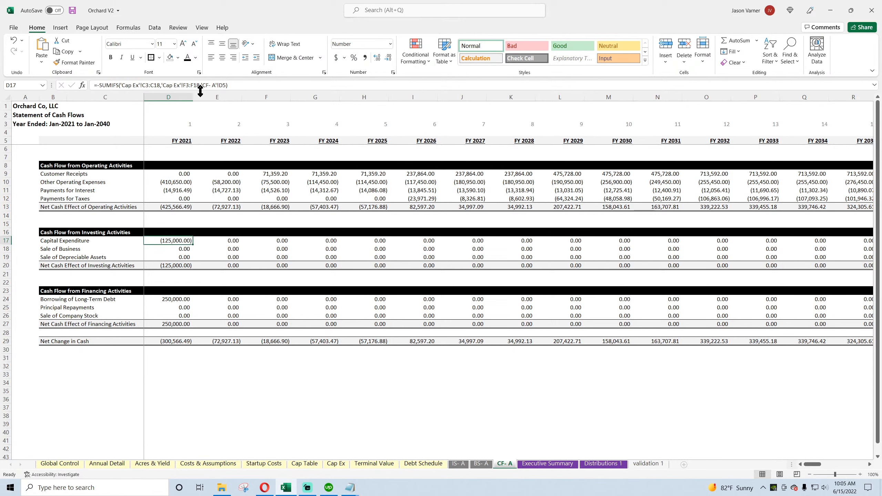
left_click(164, 86)
left_click(144, 85)
type("$C3:")
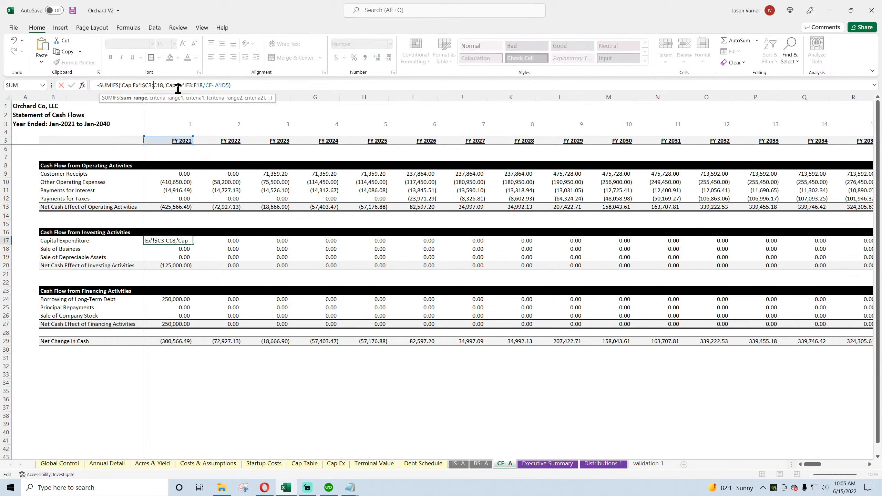
type("$")
left_click(209, 86)
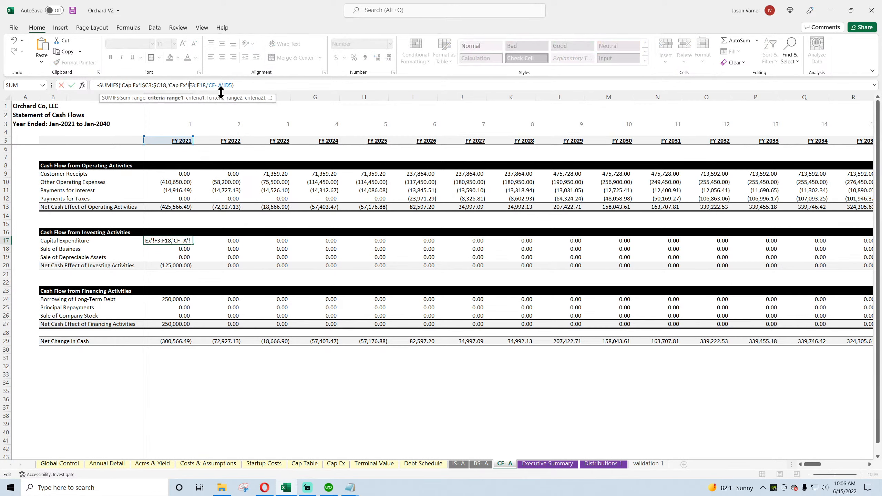
type("$C3:$")
Step: Remove the 'CF- A' sheet reference from the D17 formula's criterion, leaving only D5
left_click(232, 85)
key("BackSpace")
key("BackSpace")
key("BackSpace")
key("BackSpace")
key("BackSpace")
key("BackSpace")
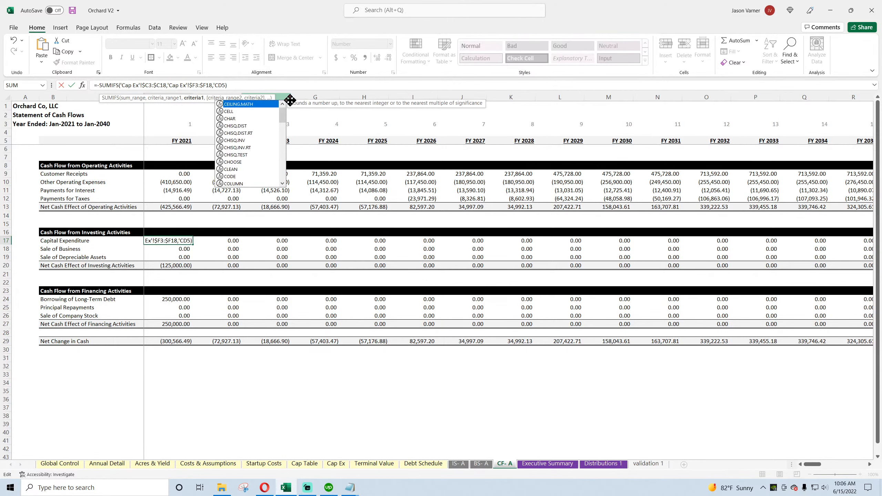
key("BackSpace")
key("BackSpace")
key("Return")
Step: Fill the Capital Expenditure formula from D17 across to FY 2029 and check the total of Cost Basis C3:C18 on the Cap Ex sheet
left_click(191, 241)
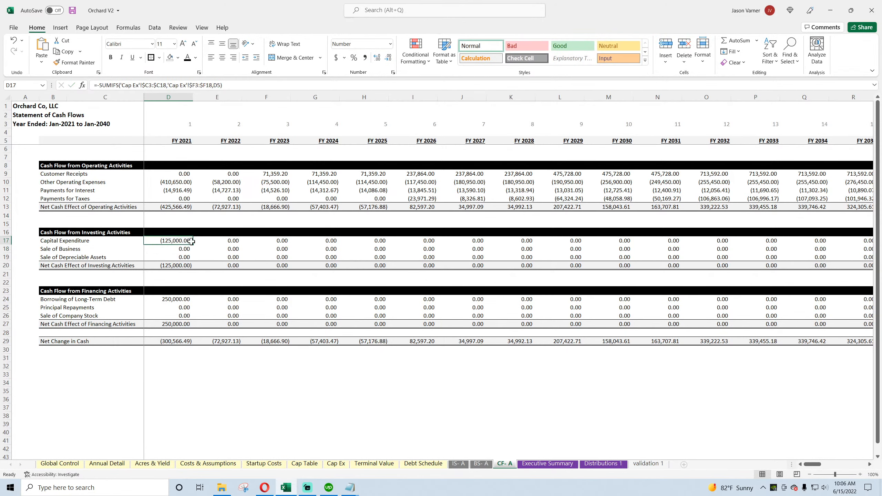
left_click_drag(191, 241, 567, 254)
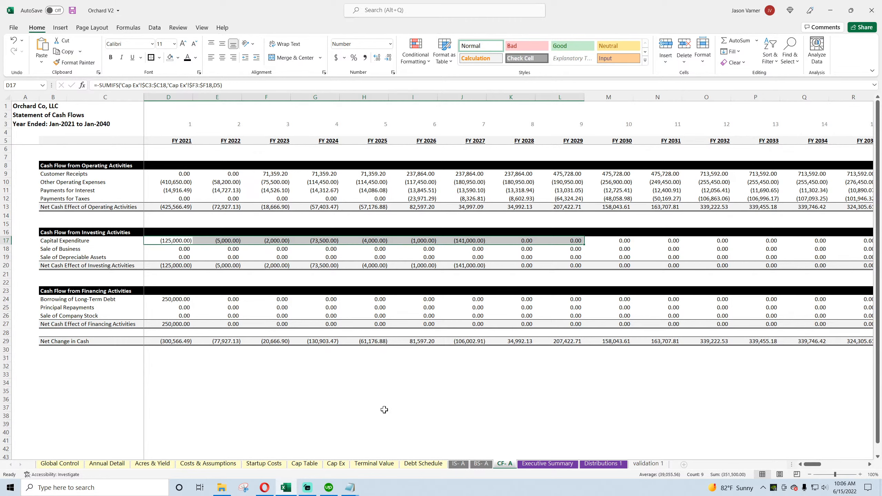
left_click(336, 464)
left_click_drag(146, 138, 152, 263)
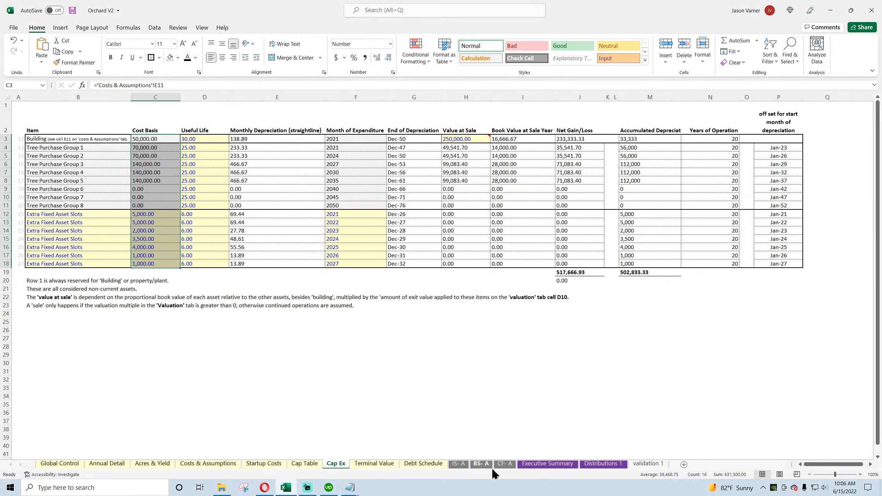
left_click(503, 464)
Step: Fill the Capital Expenditure formula from FY 2027 across the remaining years and select D17:R17 to check its total
left_click(472, 242)
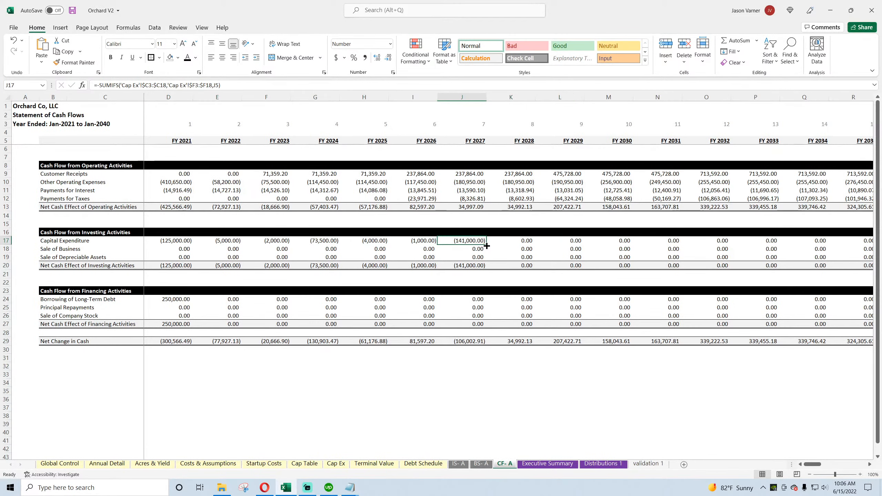
left_click_drag(486, 246, 880, 265)
left_click_drag(856, 464, 820, 471)
left_click_drag(768, 241, 174, 243)
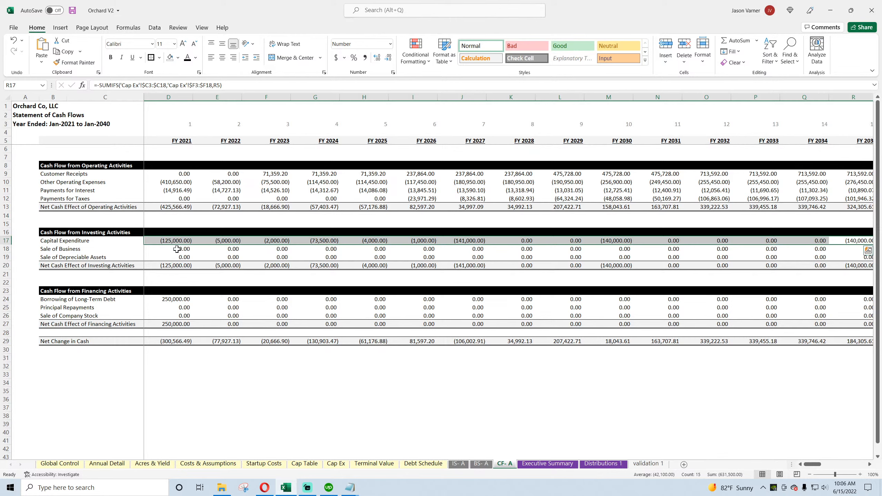
Step: Inspect the Capital Expenditure and Sale of Business rows of the cash flow statement and save the workbook
left_click(177, 249)
left_click(217, 249)
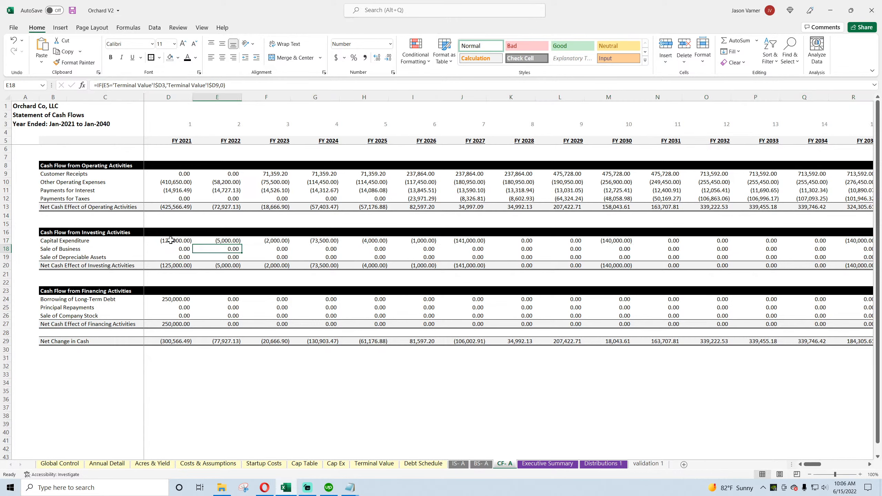
left_click_drag(171, 241, 476, 243)
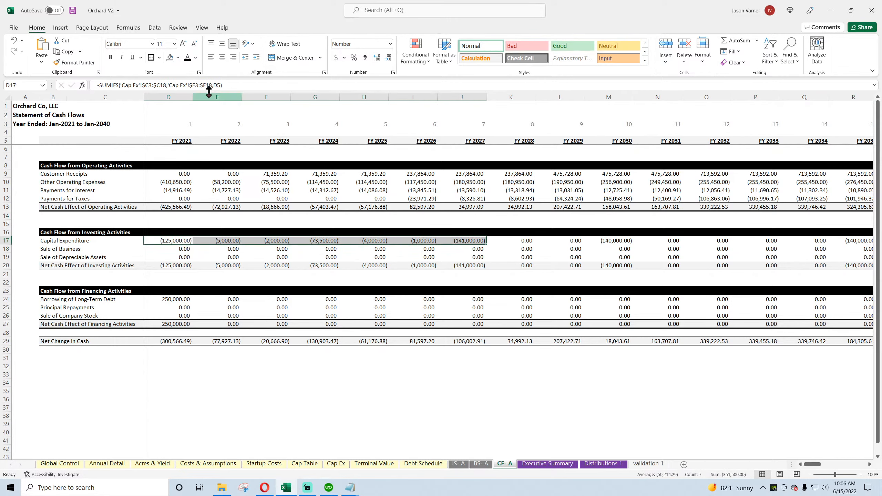
left_click(72, 10)
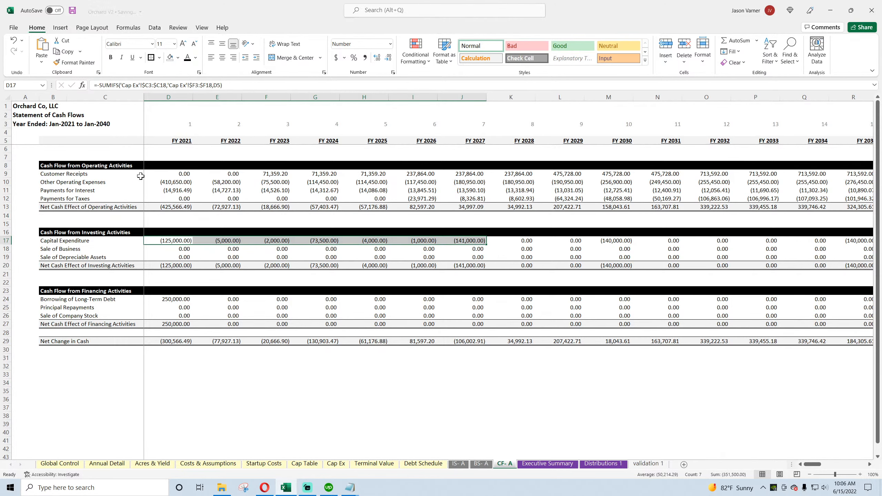
left_click(168, 250)
left_click(173, 240)
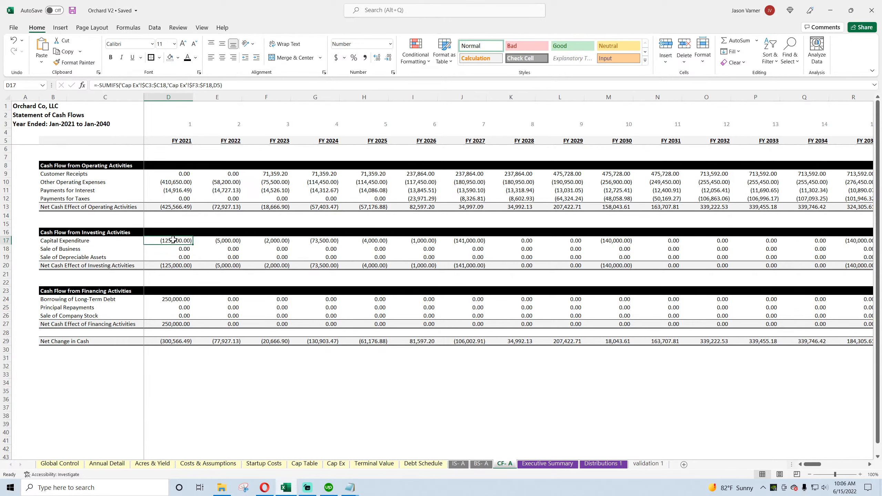
Step: Examine the Accumulated Depreciation formulas for FY 2021 to FY 2023 on the BS- A sheet
left_click(481, 463)
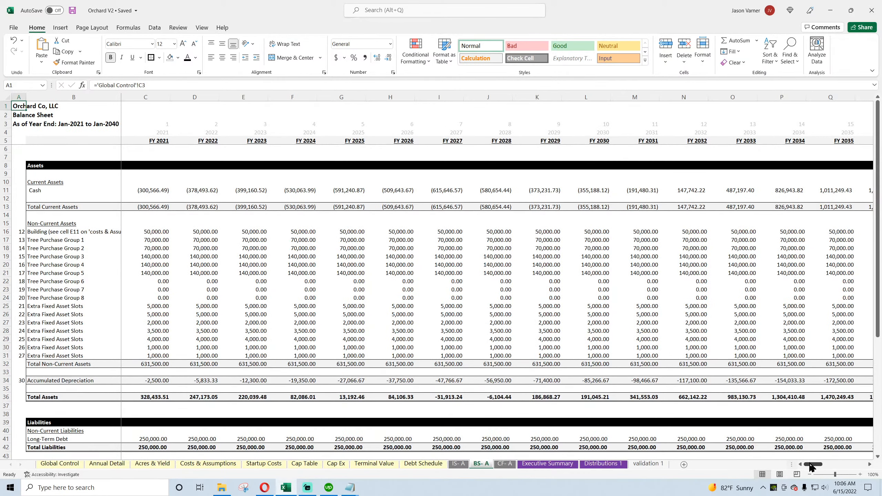
left_click(153, 380)
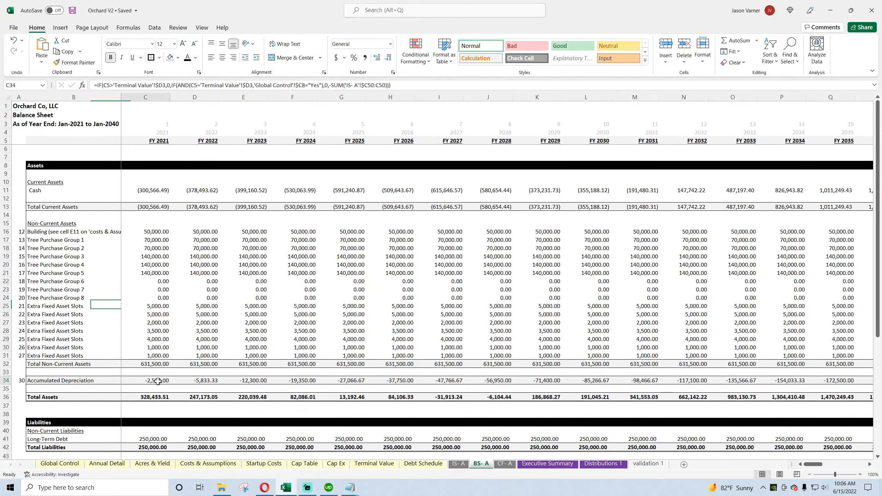
left_click(199, 380)
left_click(251, 381)
left_click(163, 381)
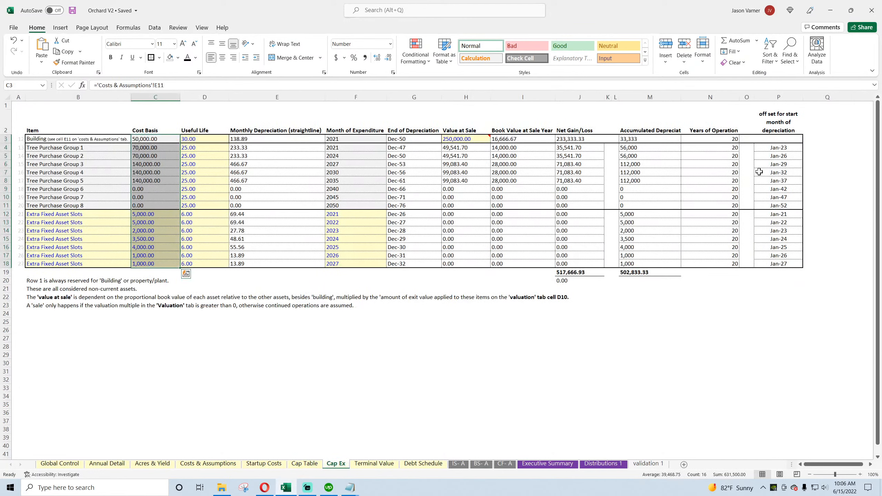
Step: Review the depreciation start month offset formulas in column P of the Cap Ex sheet and the tree purchase group rows
left_click(787, 115)
left_click(785, 139)
left_click(785, 147)
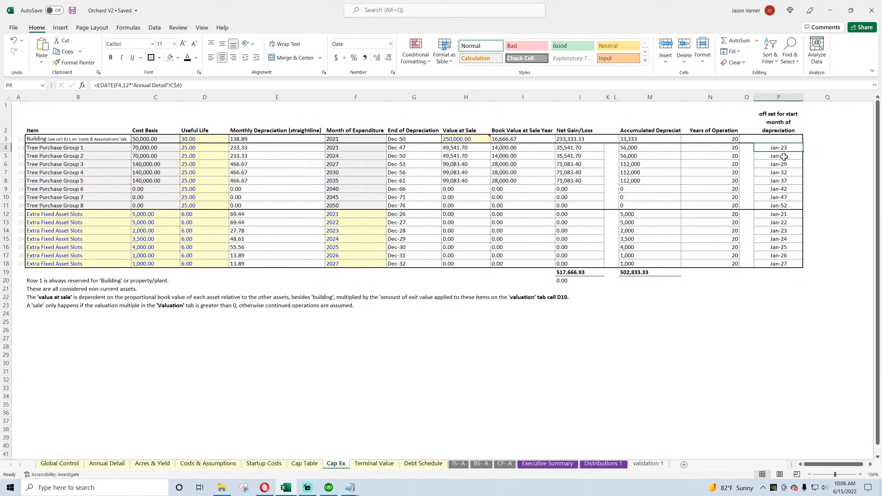
left_click_drag(68, 148, 538, 207)
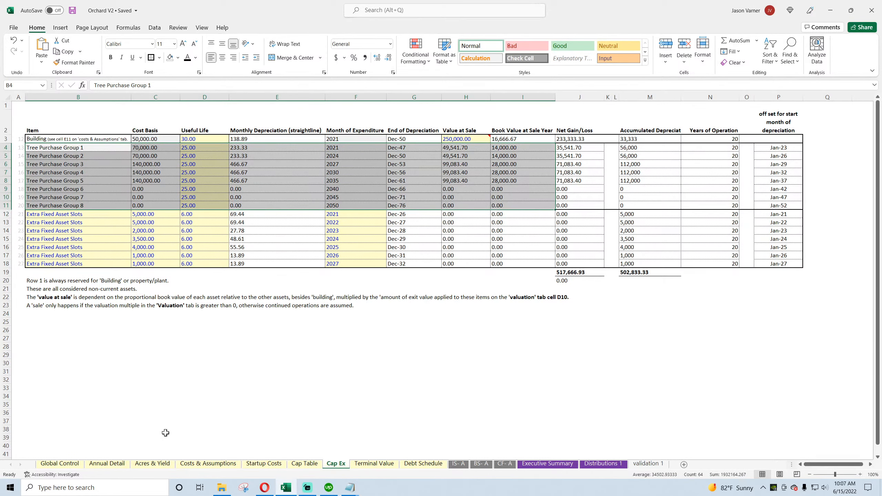
Step: Try 3 for 'Years until ready to bear' in C4 of the Annual Detail sheet and undo the change
left_click(113, 464)
left_click(90, 130)
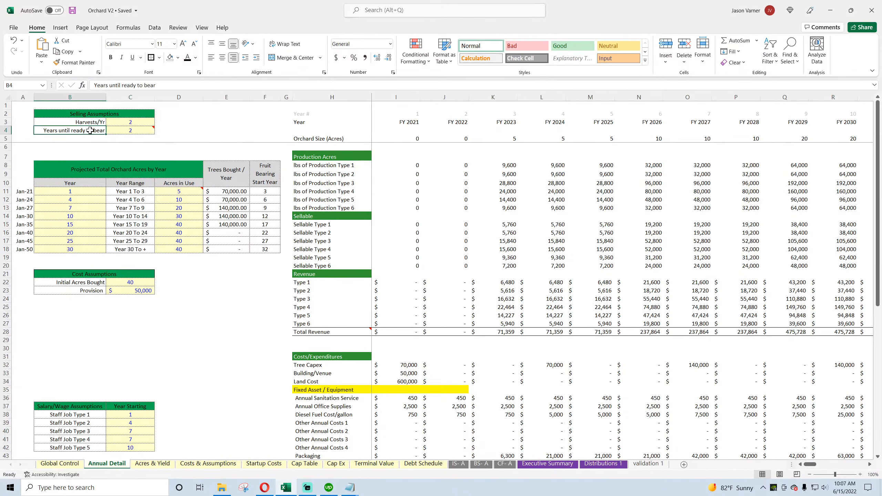
left_click(132, 135)
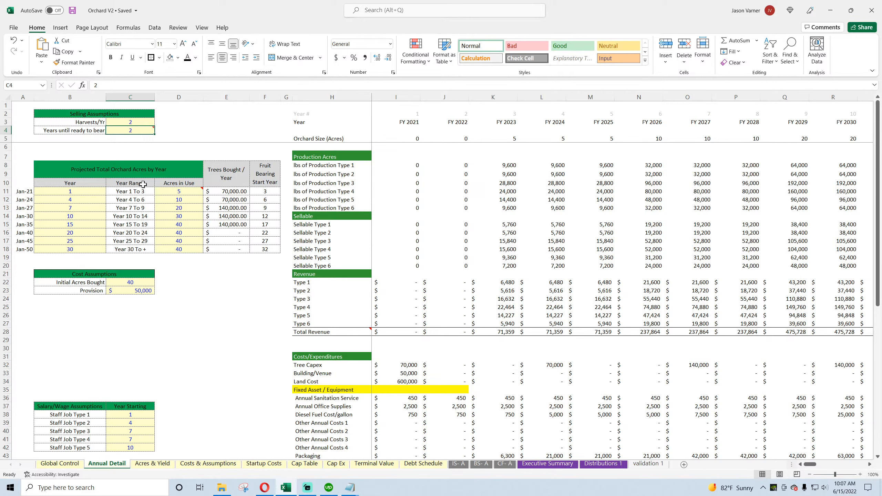
type("3")
left_click(215, 340)
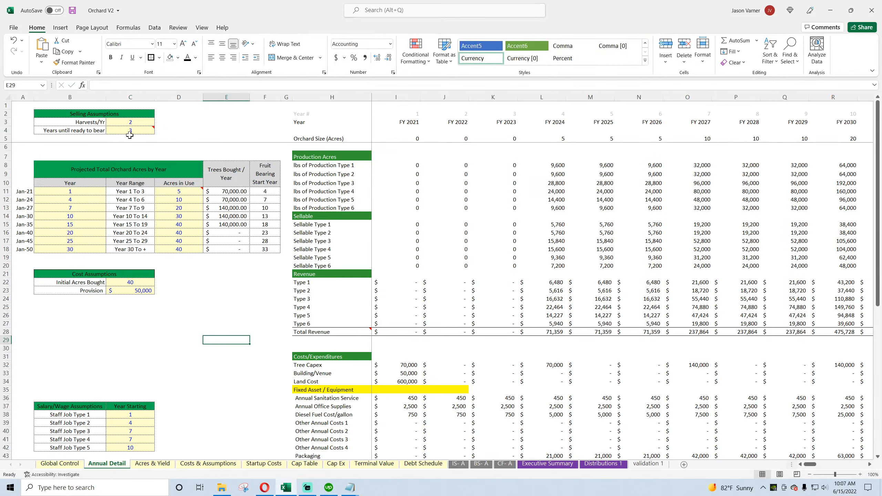
key("ctrl+z")
left_click(184, 332)
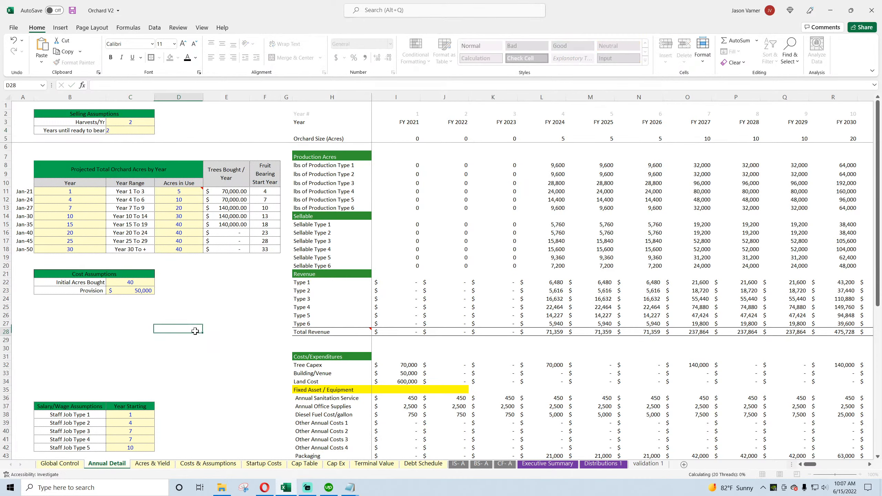
Step: Review the Cap Ex offsets, Accumulated Depreciation and the balance sheet's Check row from FY 2021 to FY 2030, and save the workbook
left_click(336, 464)
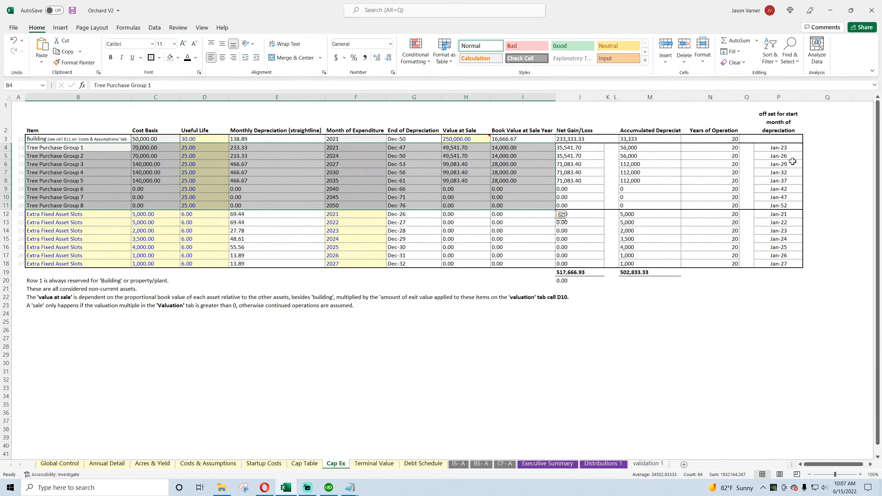
left_click(480, 465)
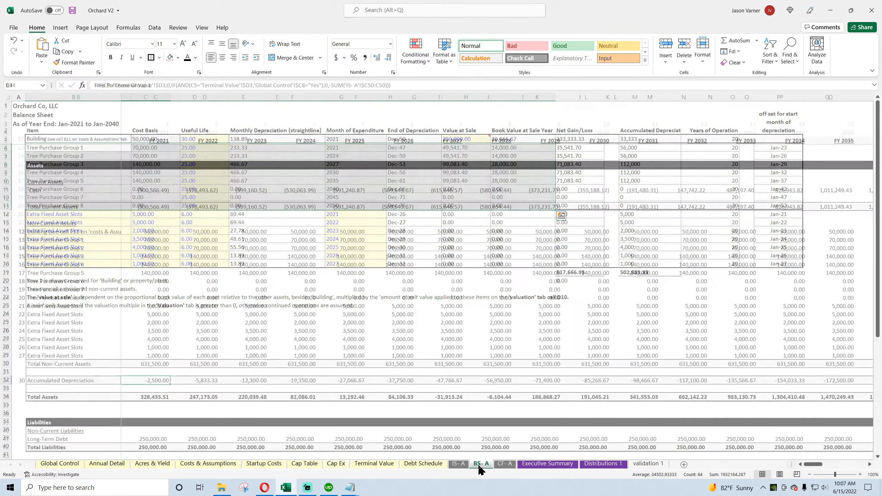
left_click(393, 382)
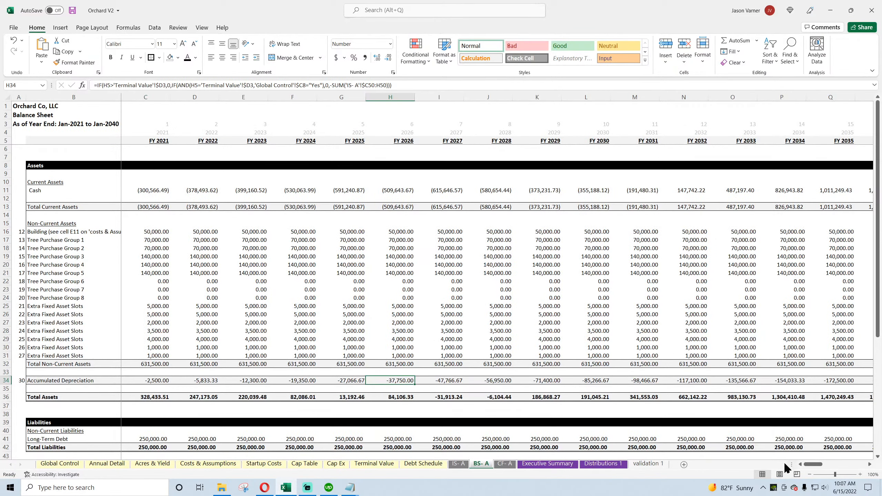
mouse_move(811, 465)
left_mouse_down()
mouse_move(830, 467)
mouse_move(811, 469)
left_mouse_up()
scroll(463, 403, "down", 7)
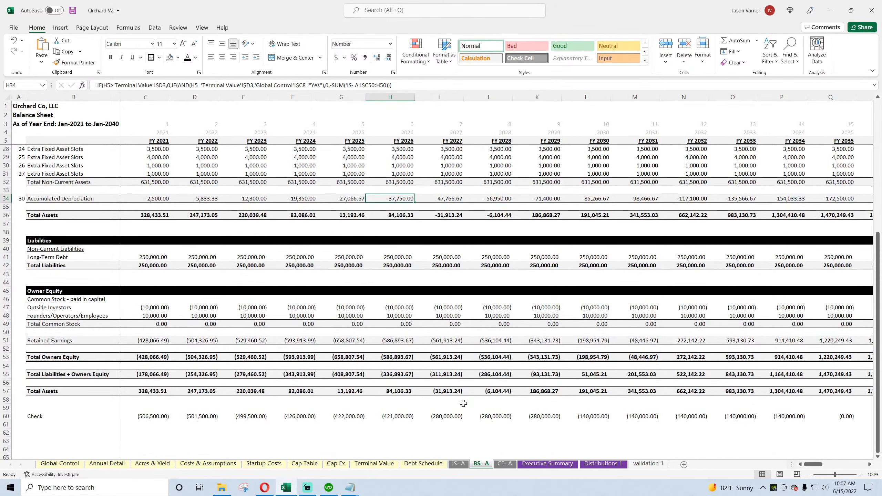
left_click_drag(149, 417, 604, 419)
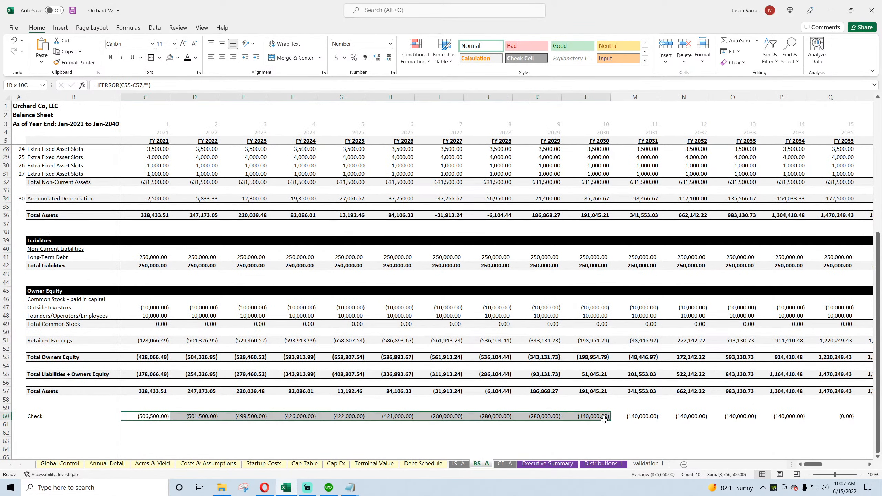
scroll(258, 386, "up", 4)
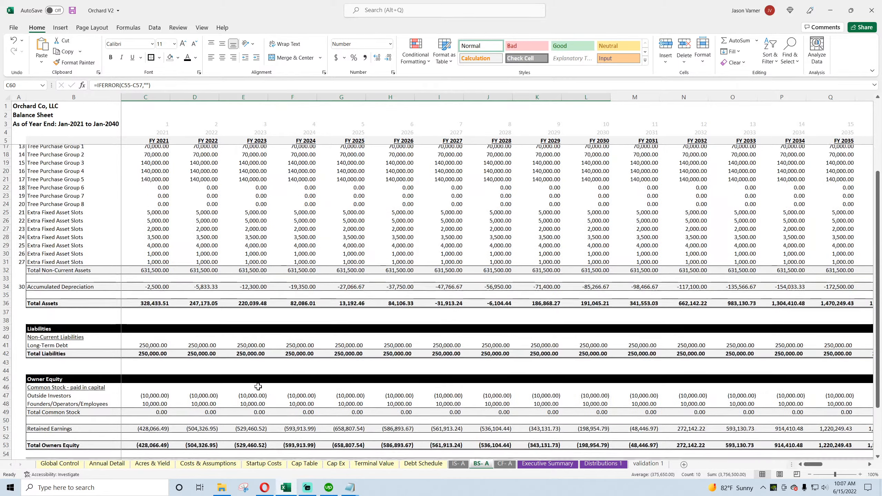
scroll(258, 386, "up", 4)
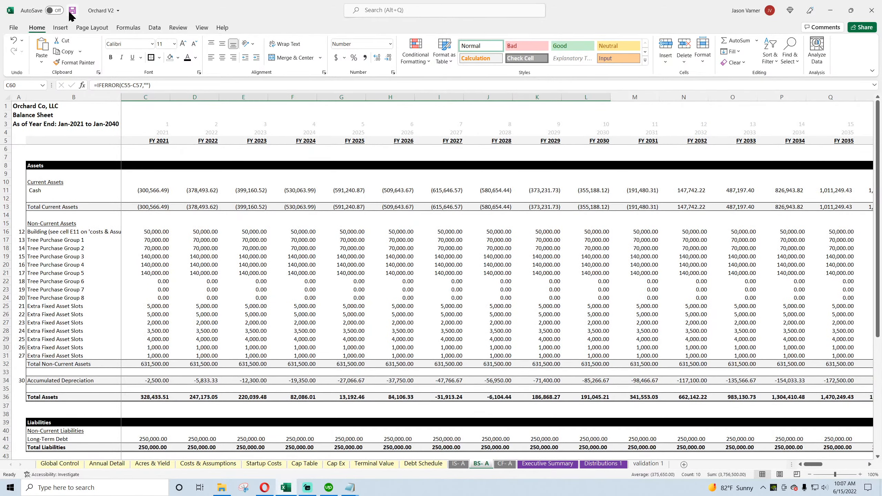
left_click(72, 11)
Step: Trace the Sale of Business formula in D18 to Final Year EBITDA on Terminal Value and the EBITDA Multiple on Global Control
left_click(504, 464)
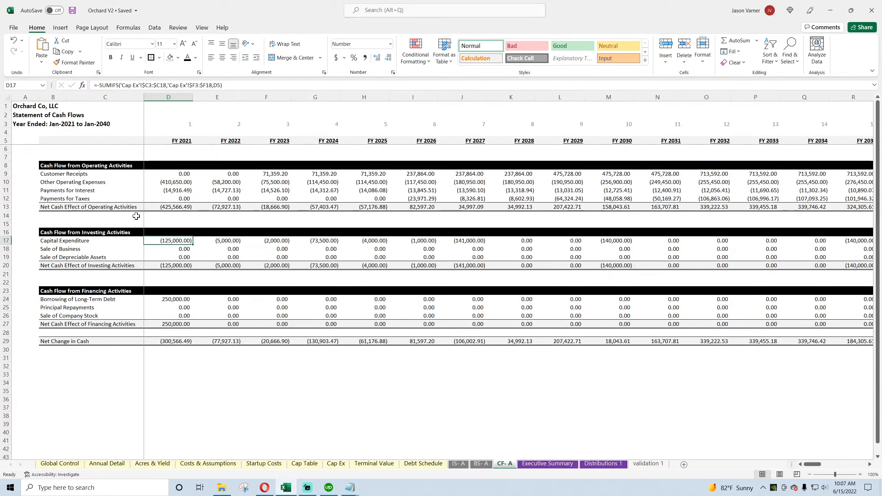
left_click(179, 249)
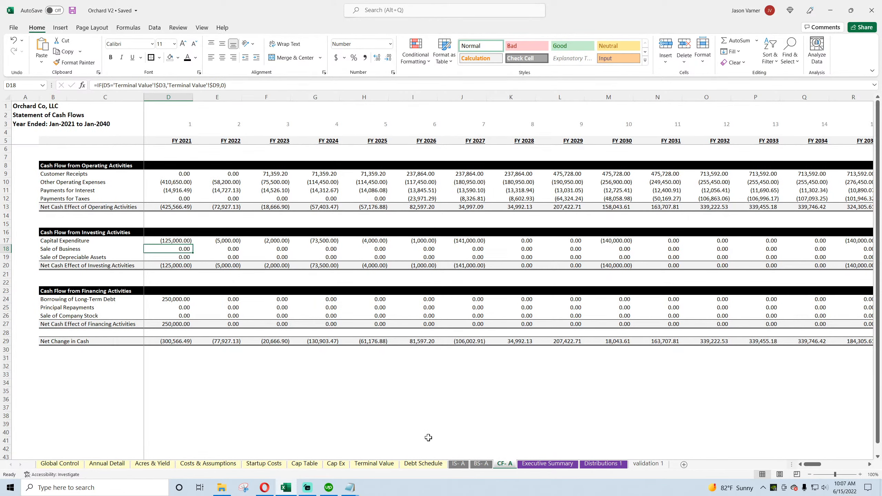
left_click(373, 464)
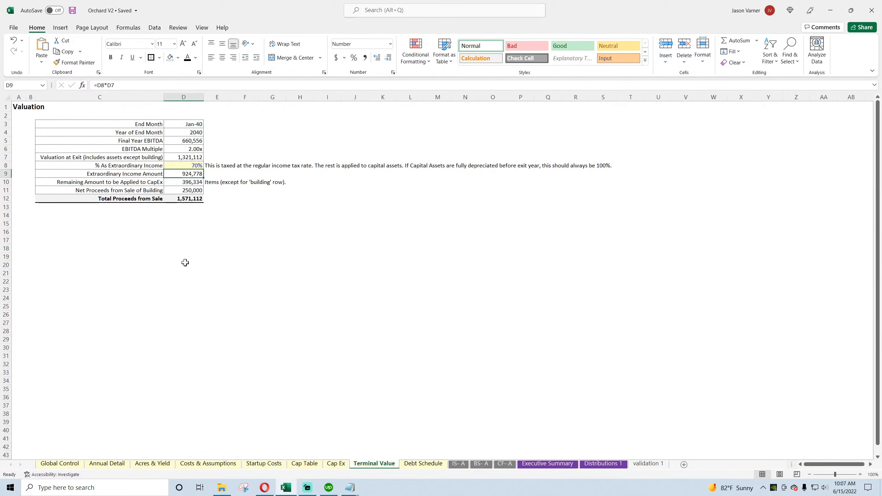
left_click(190, 140)
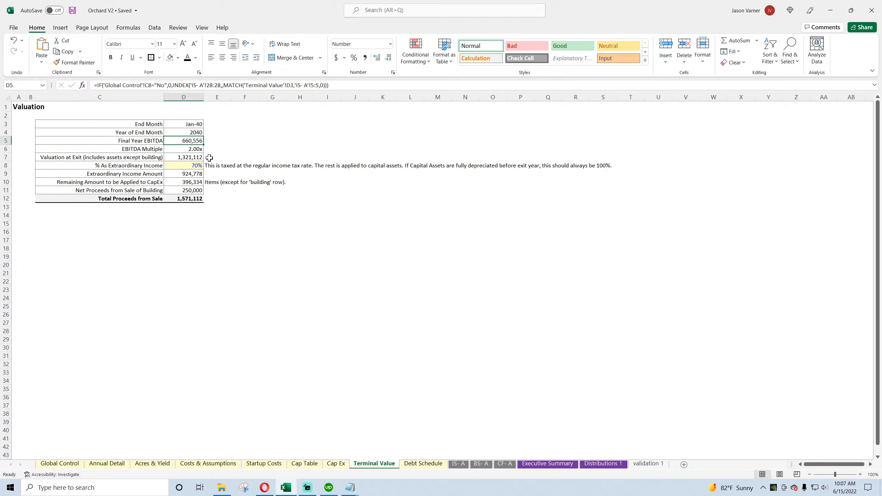
left_click(56, 465)
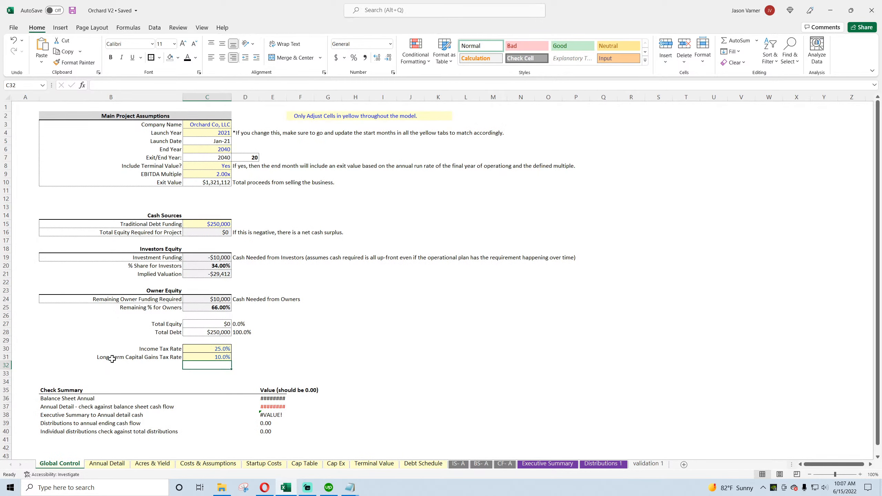
left_click(201, 174)
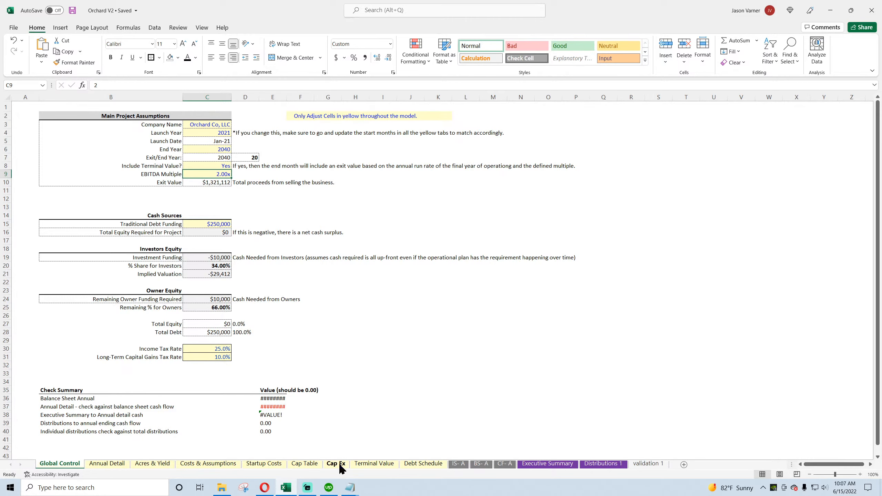
left_click(374, 464)
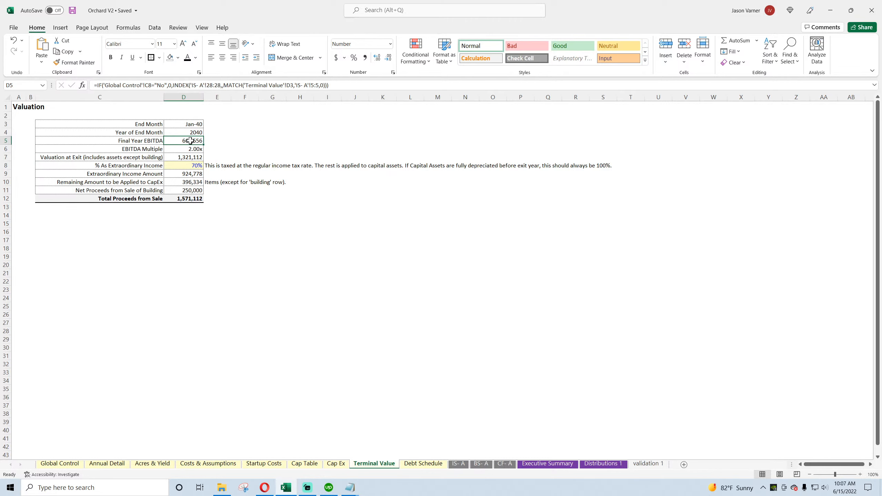
Step: Locate the EBITDA row on the IS- A sheet and check its FY 2040 value in V28
left_click(457, 465)
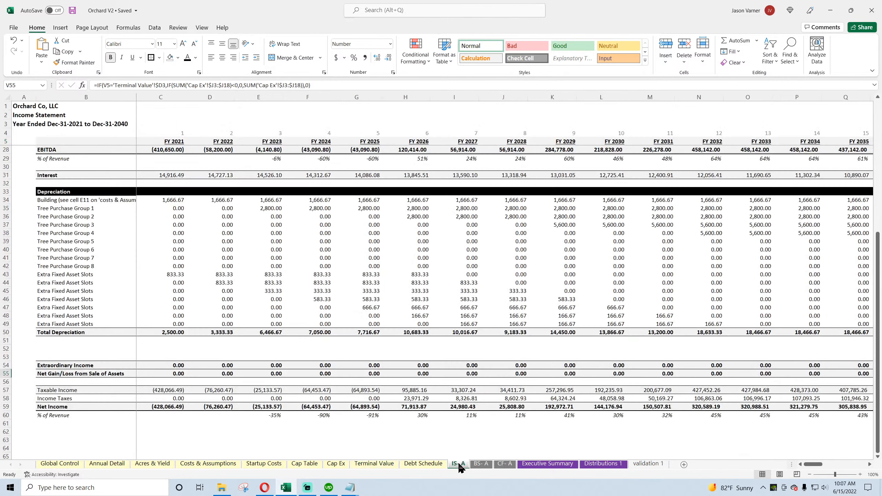
scroll(68, 327, "up", 4)
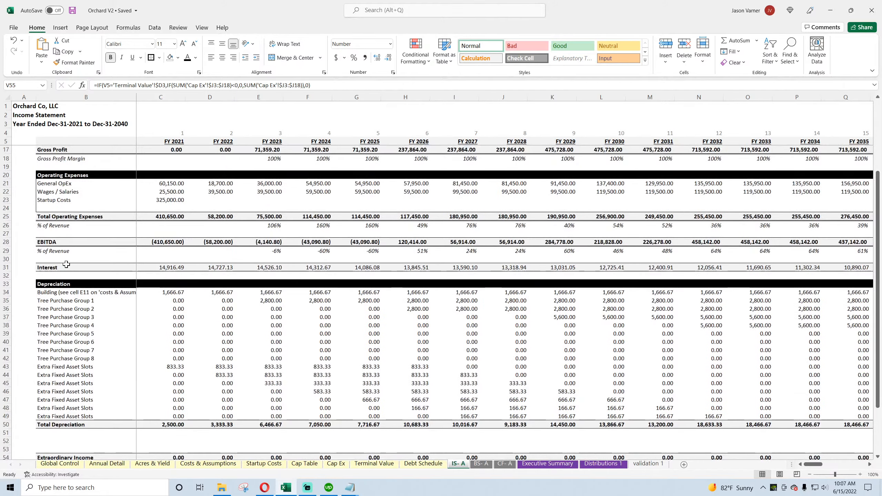
left_click_drag(63, 242, 222, 242)
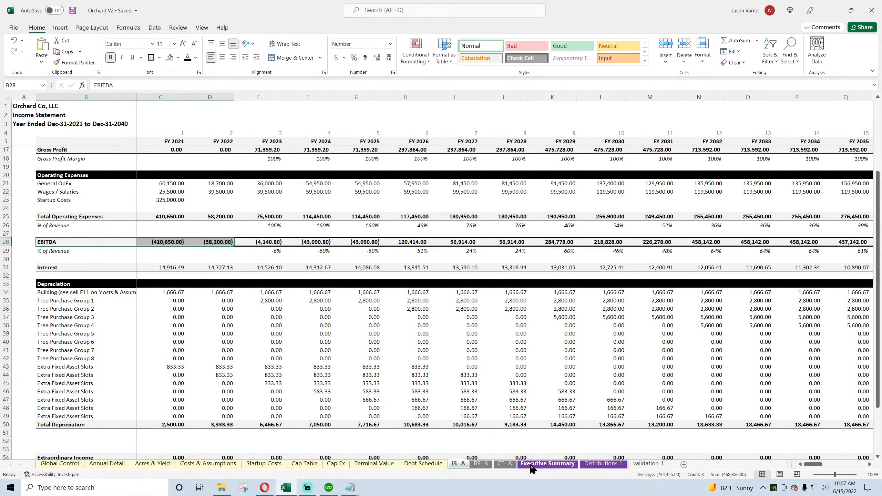
left_click(505, 464)
left_click(374, 464)
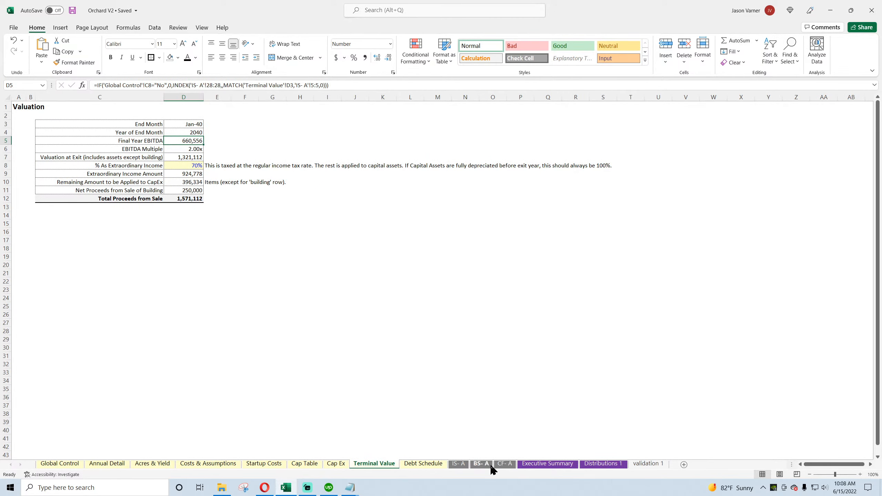
left_click(459, 464)
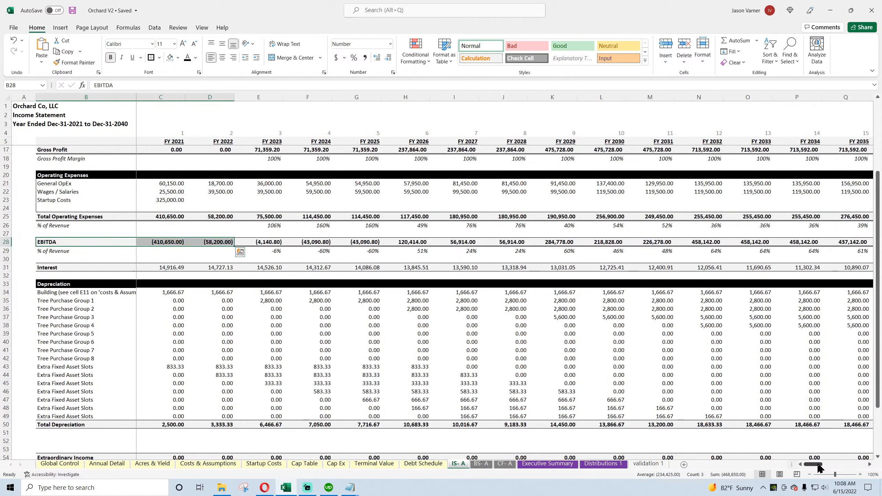
left_click_drag(819, 464, 830, 465)
left_click(653, 242)
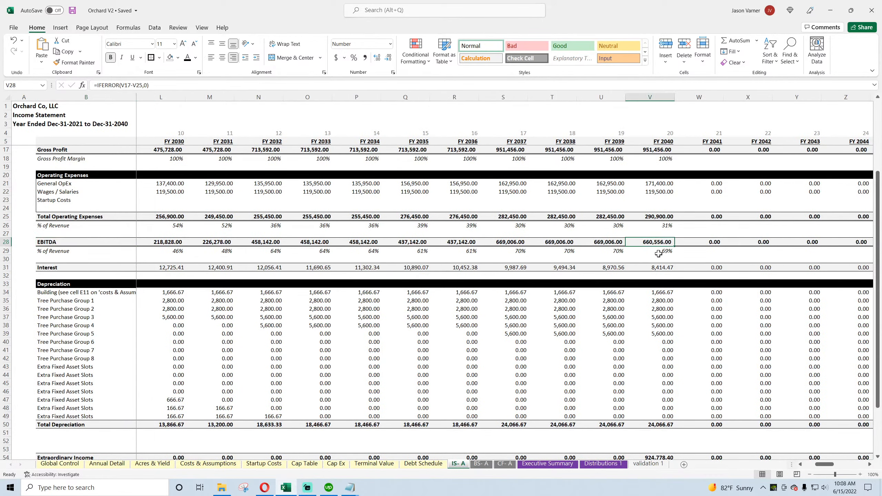
Step: Inspect the EBITDA Multiple and the Valuation at Exit formula on the Terminal Value sheet
left_click(374, 463)
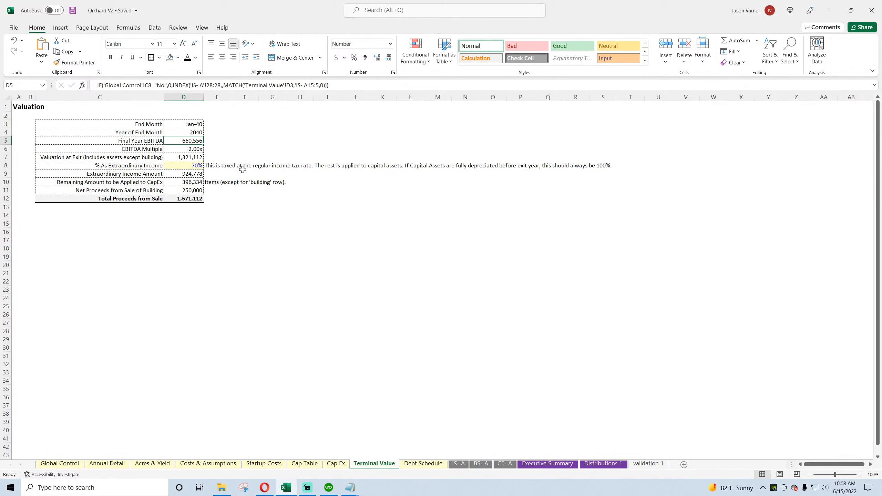
left_click(197, 150)
left_click(192, 158)
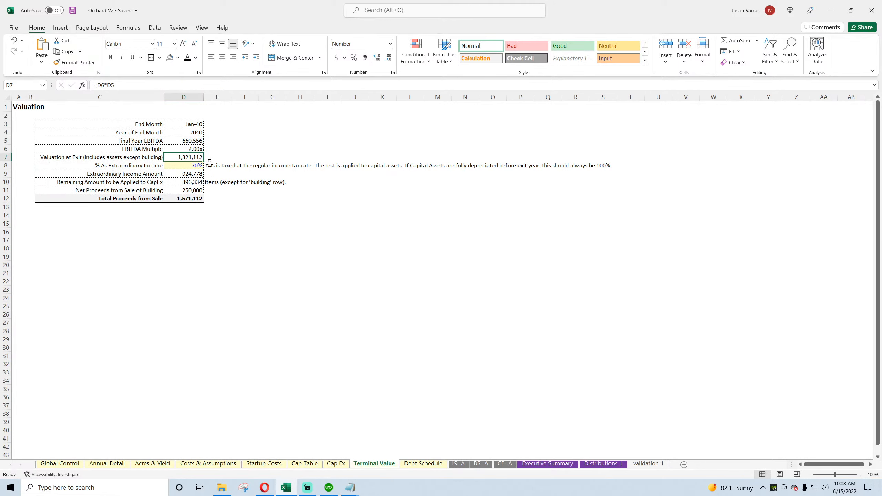
Step: Apply all borders to the Income Tax Rate and Long-Term Capital Gains Tax Rate cells on Global Control, and save the workbook
left_click(190, 166)
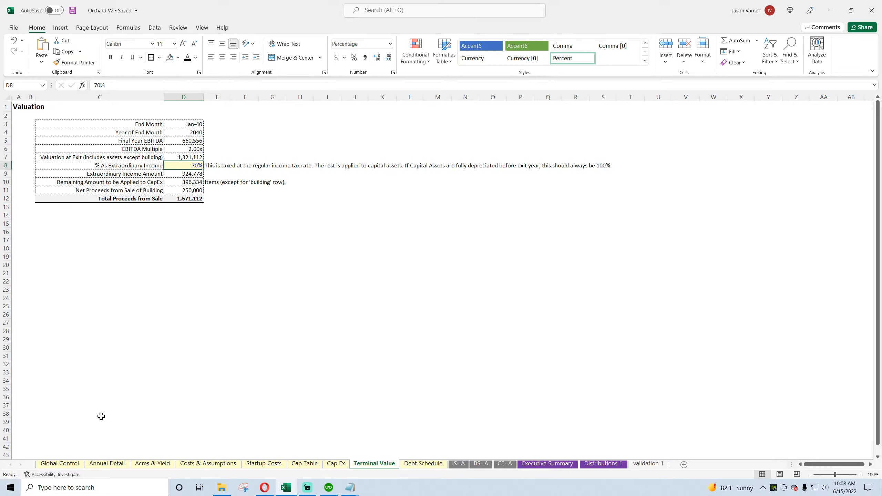
left_click(59, 464)
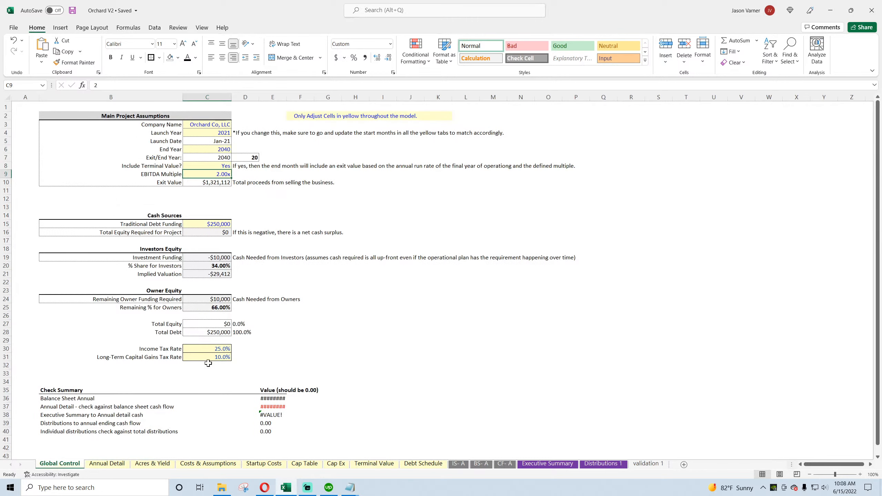
left_click_drag(209, 349, 208, 357)
left_click(159, 57)
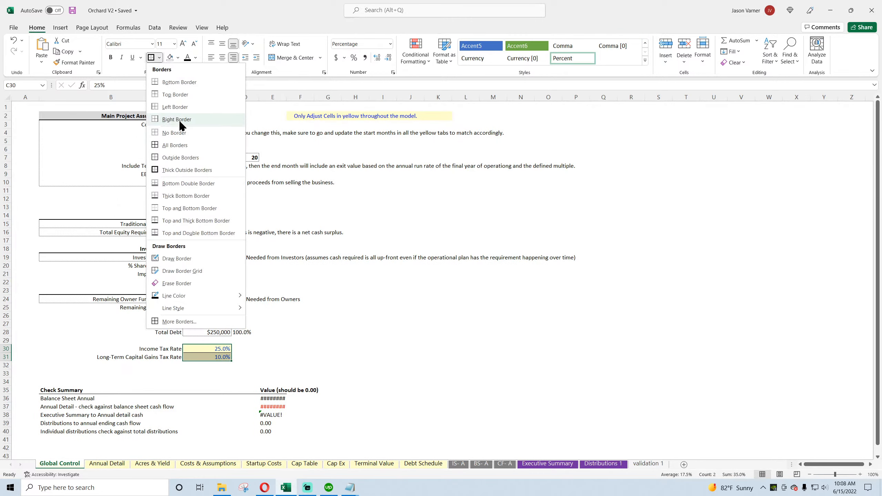
left_click(175, 146)
left_click(72, 10)
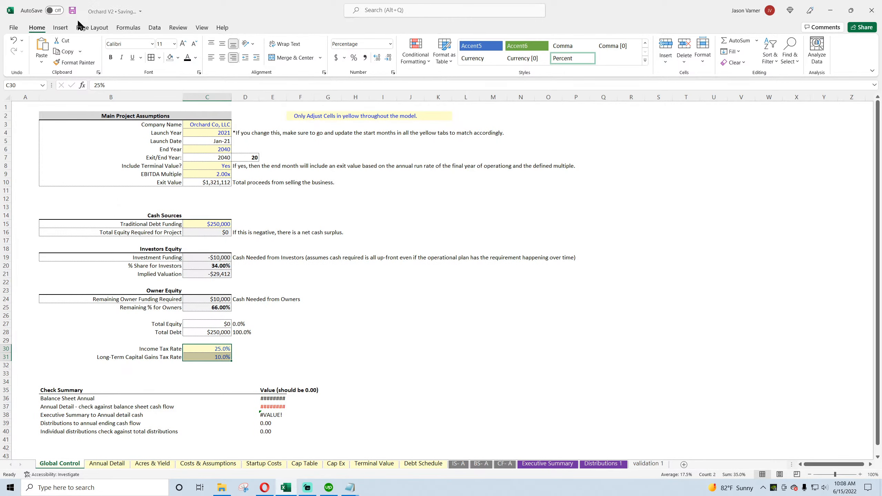
left_click(382, 364)
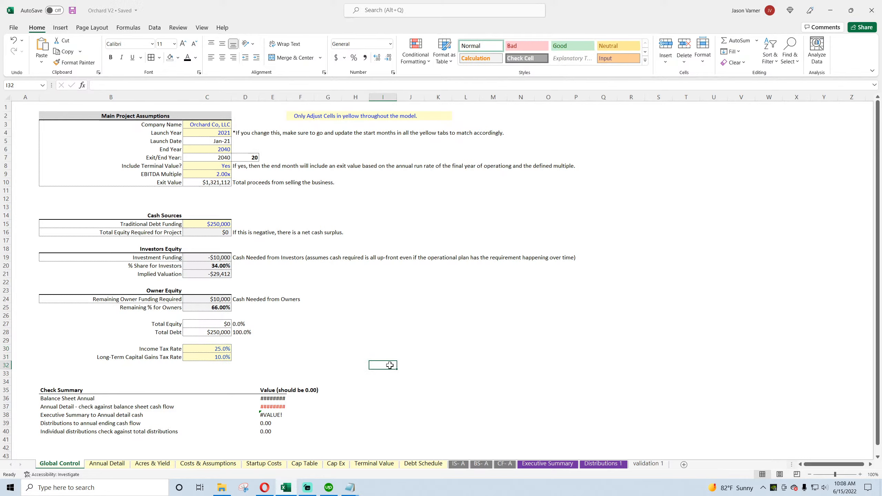
left_click(463, 468)
left_click(504, 467)
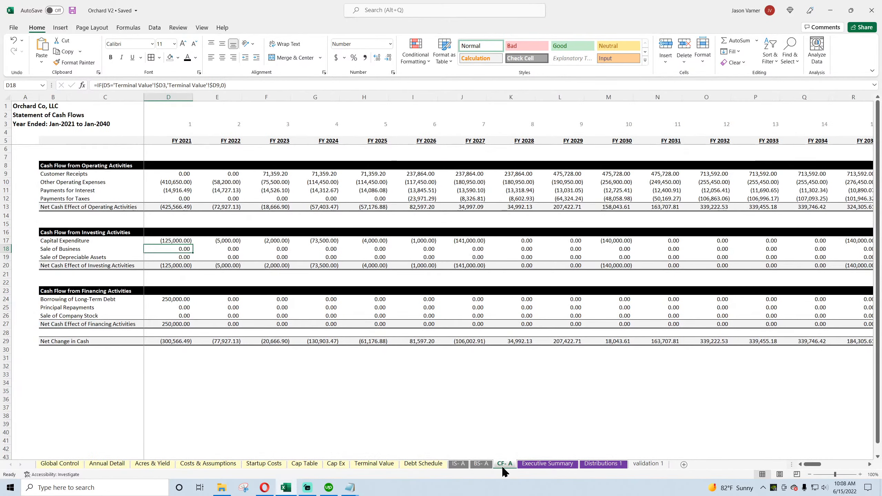
key("ctrl+Page_Up")
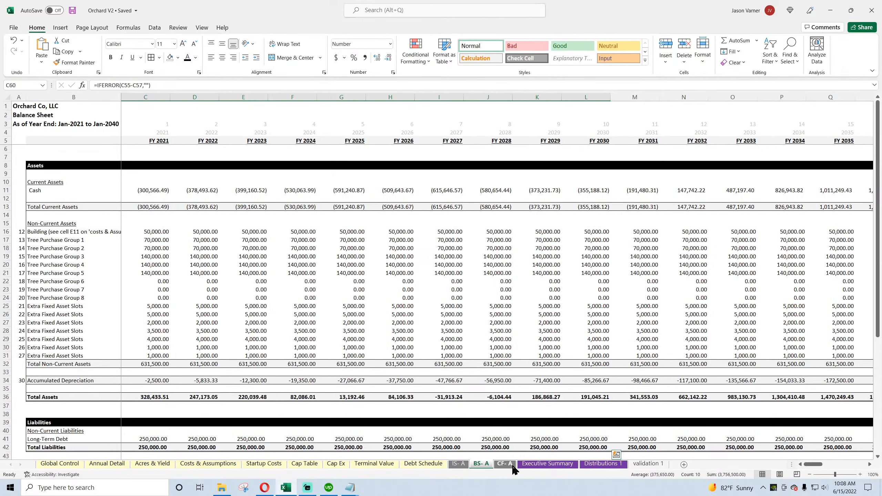
Step: Set Include Terminal Value? to No on Global Control, check the Terminal Value sheet, and switch the option back to Yes
left_click(46, 466)
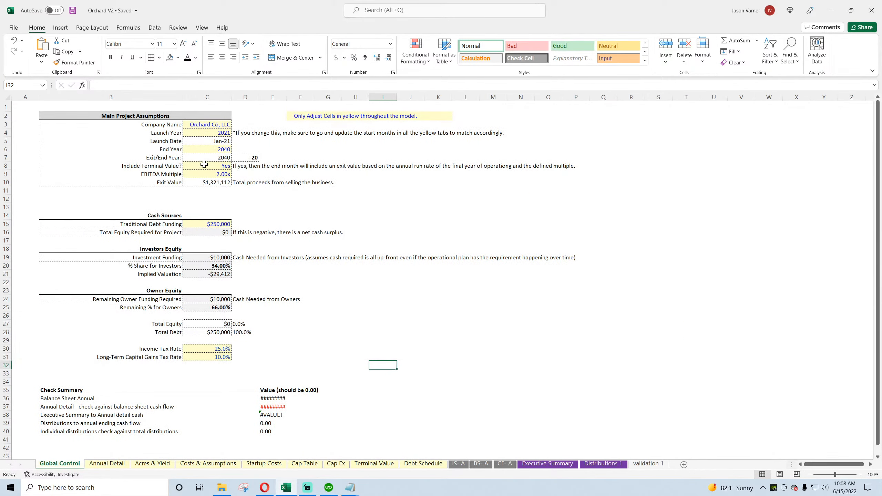
left_click(204, 164)
left_click(235, 166)
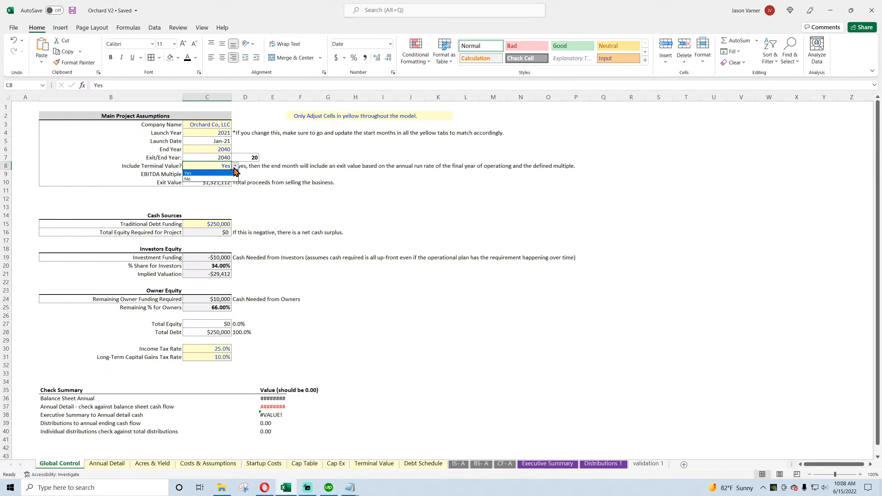
left_click(224, 179)
left_click(382, 463)
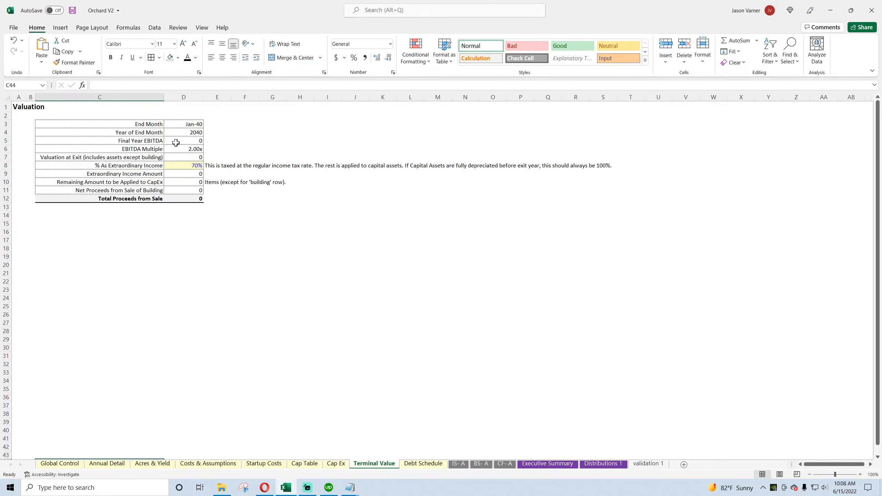
left_click(65, 466)
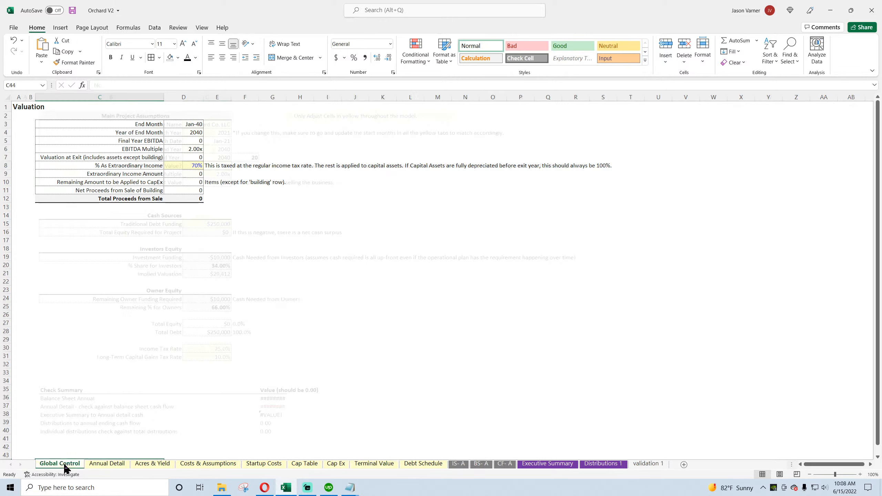
left_click(235, 166)
left_click(217, 173)
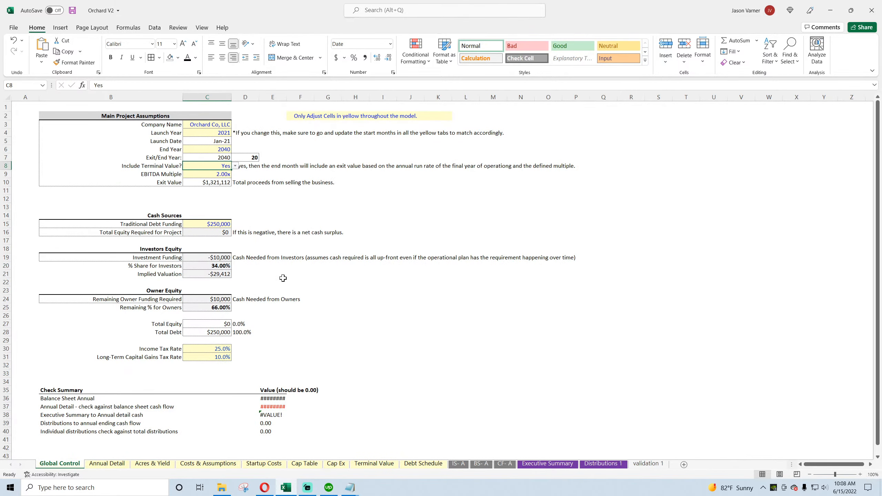
Step: Inspect the Extraordinary Income and Net Proceeds from Sale of Building rows on Terminal Value, and review the CF- A investing activities
left_click(373, 463)
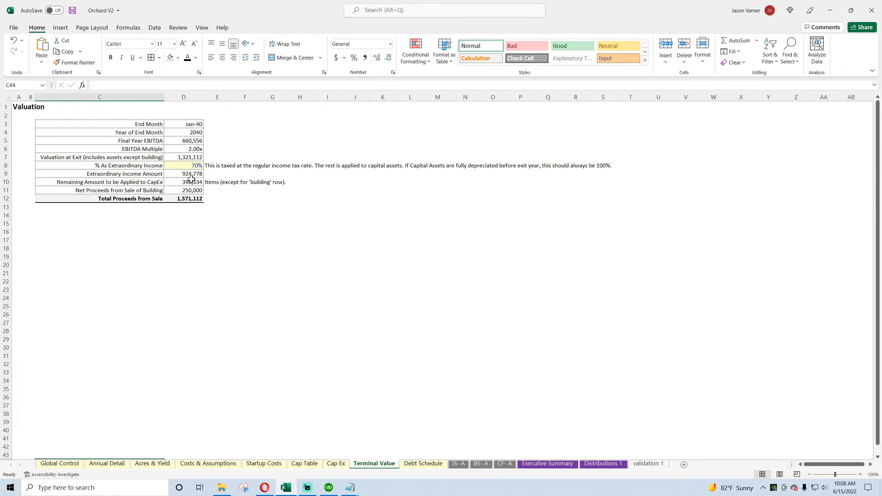
left_click_drag(192, 173, 144, 189)
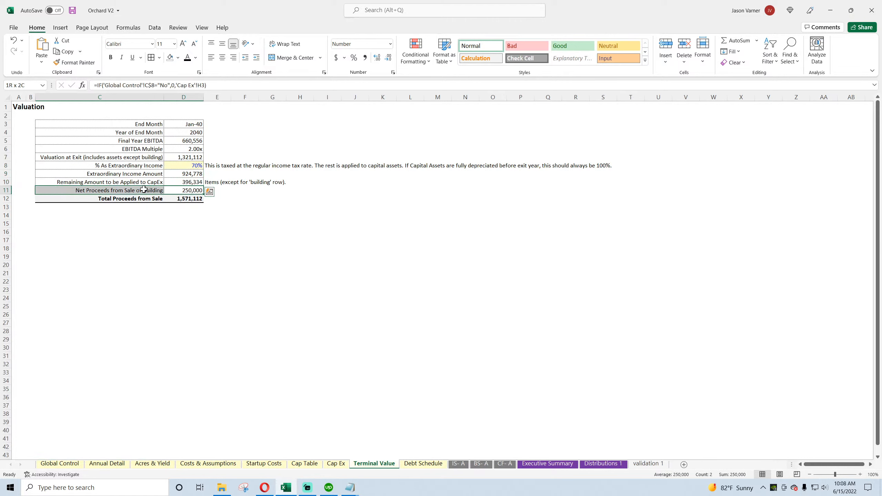
left_click(188, 192)
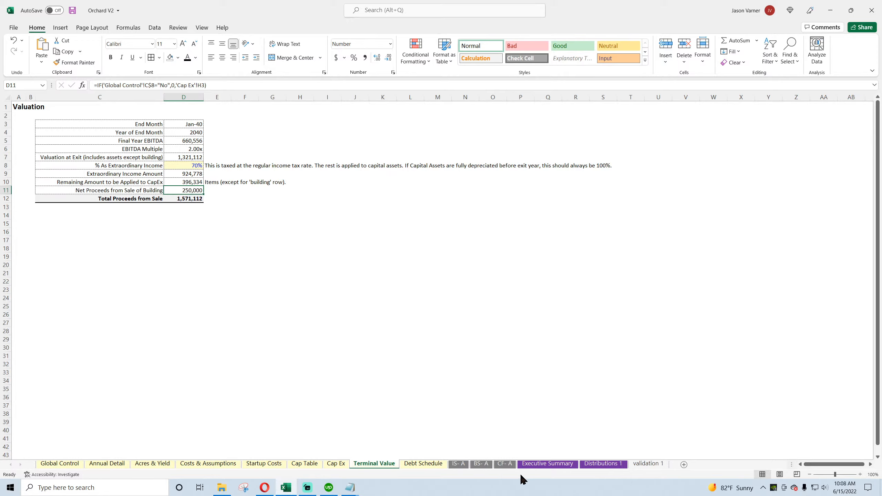
left_click(506, 472)
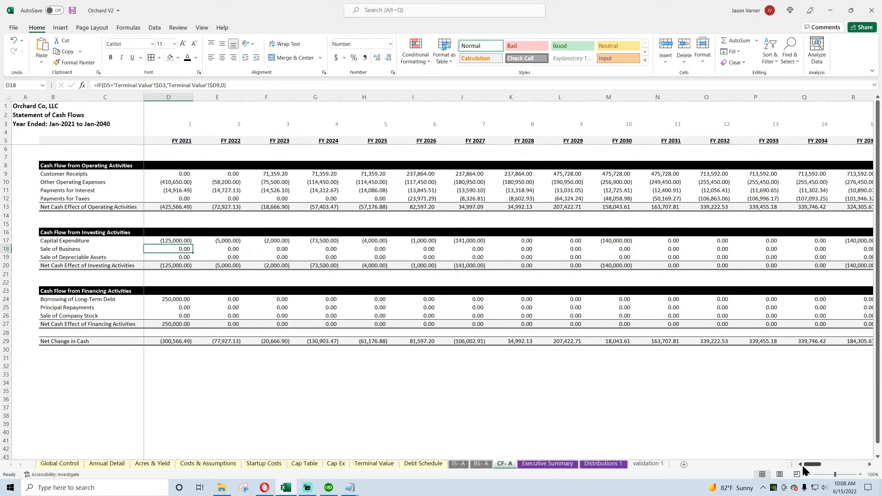
mouse_move(809, 465)
left_mouse_down()
mouse_move(846, 467)
mouse_move(806, 472)
left_mouse_up()
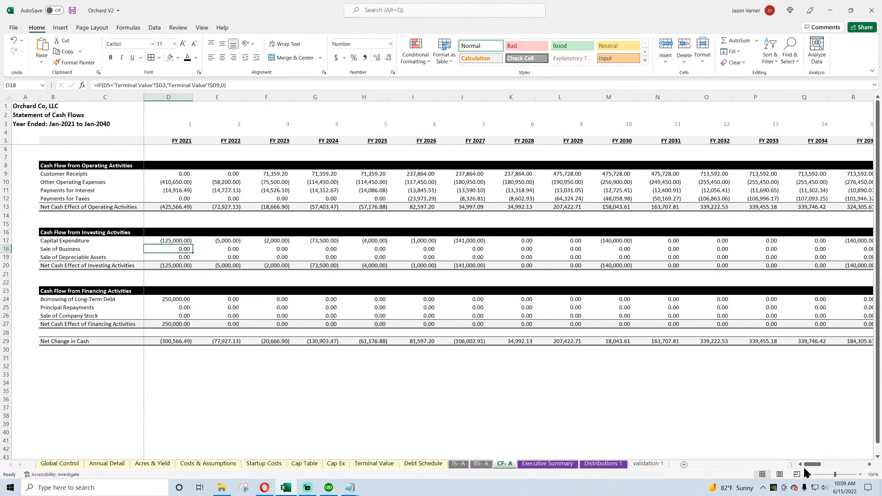
Step: Inspect the Borrowing of Long-Term Debt and Principal Repayments formulas on CF- A, and check First Payment Date on the Debt Schedule
left_click(180, 300)
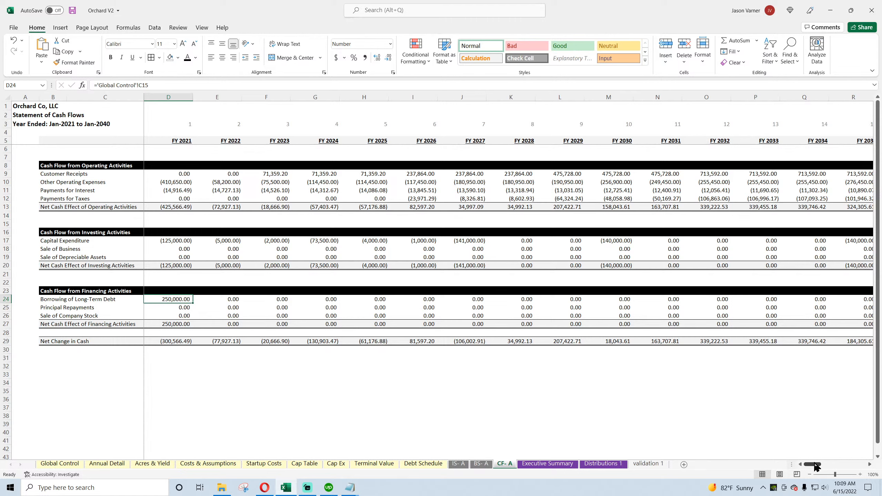
left_click(169, 306)
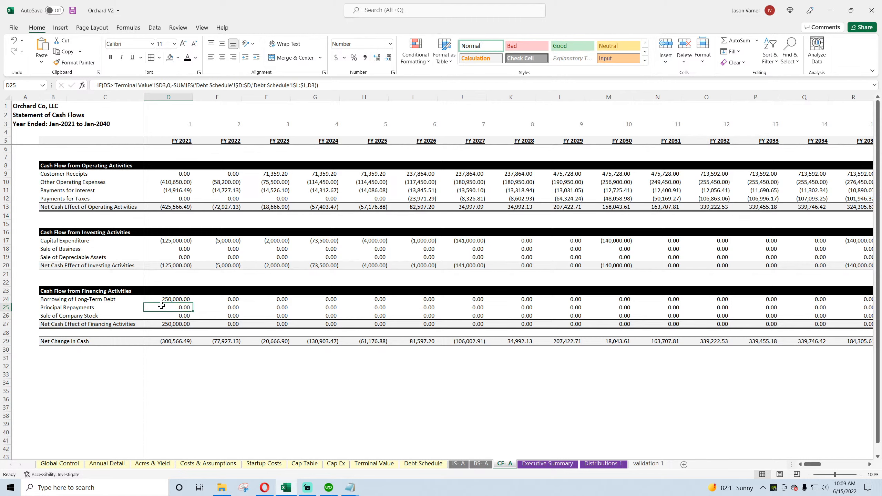
left_click(59, 464)
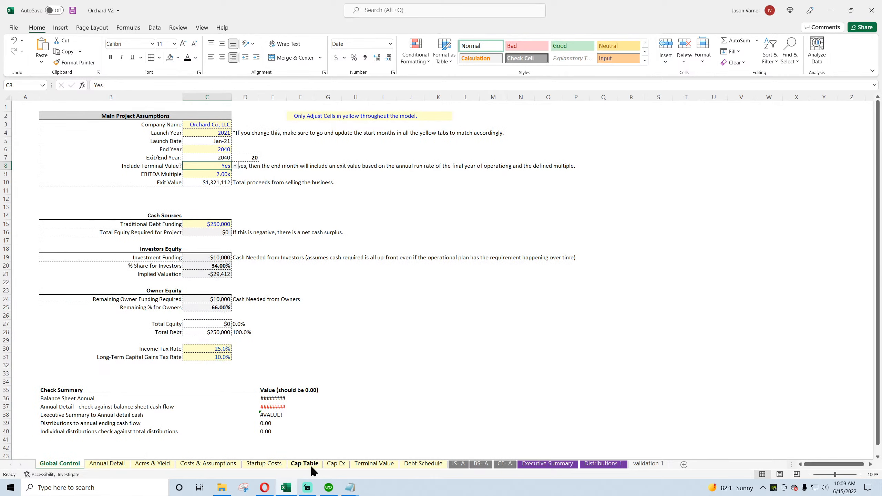
left_click(416, 464)
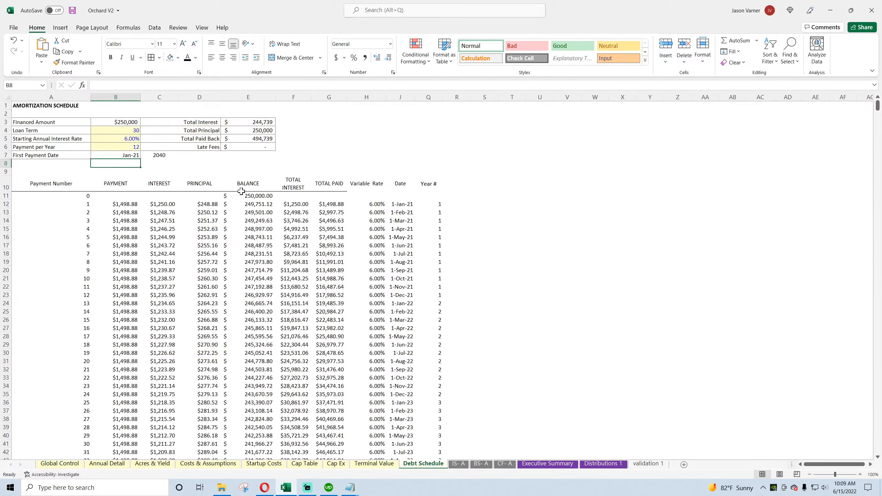
left_click(125, 155)
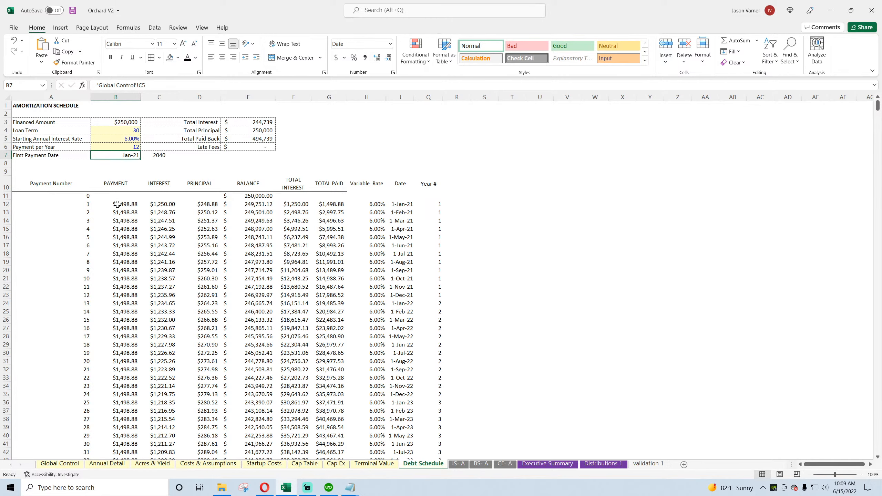
Step: Compare the Principal Repayments formula on CF- A with the Principal and Year # columns of the Debt Schedule
left_click(503, 464)
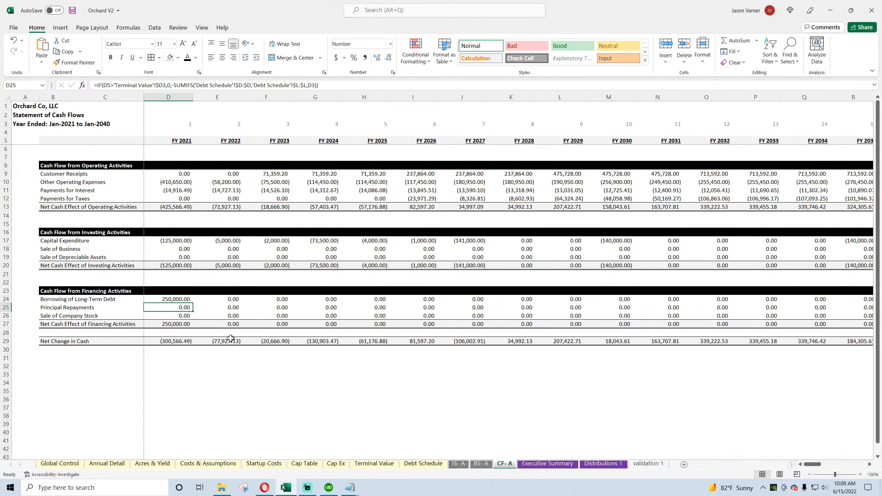
left_click(432, 465)
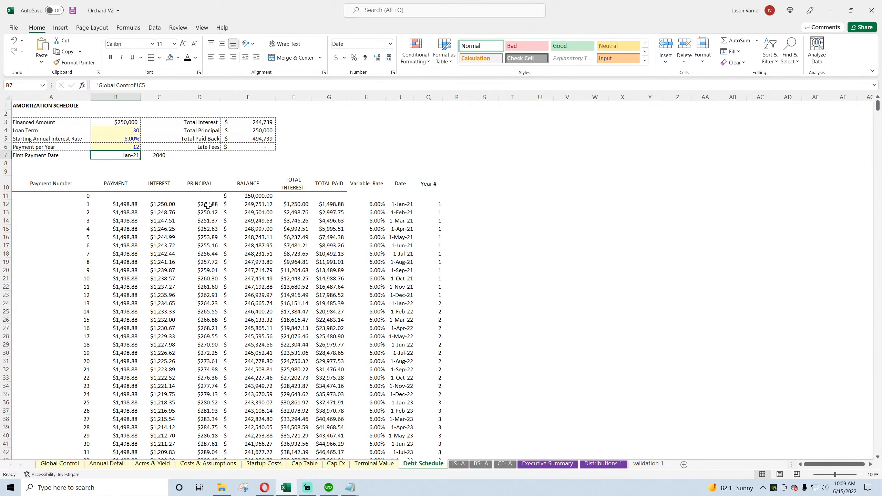
left_click_drag(206, 203, 208, 254)
left_click_drag(431, 196, 430, 254)
Step: Change the SUMIFS criteria range in the FY 2021 Principal Repayments formula in D25 on CF- A to 'Debt Schedule'!$Q:$Q
left_click(505, 464)
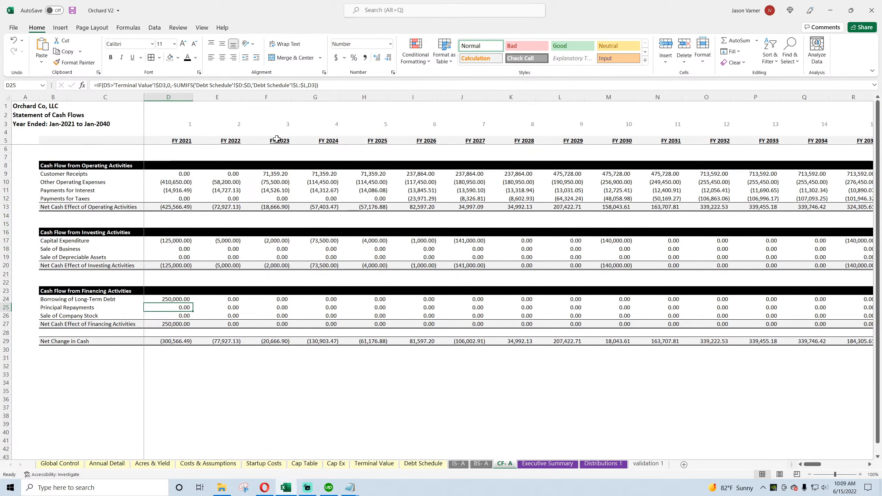
double_click(178, 307)
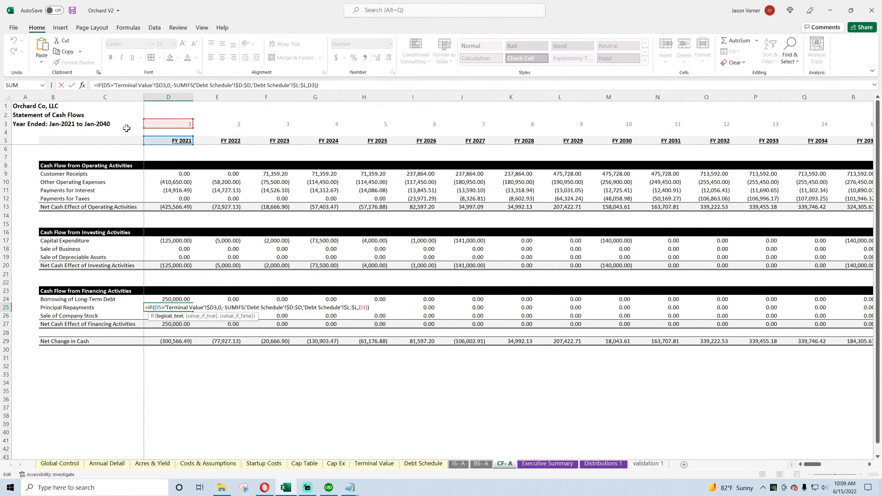
double_click(299, 84)
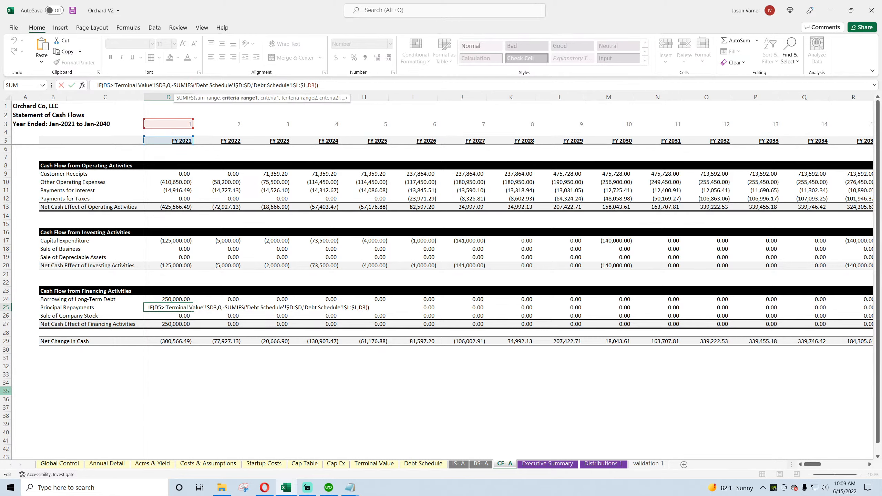
type("q")
key("Return")
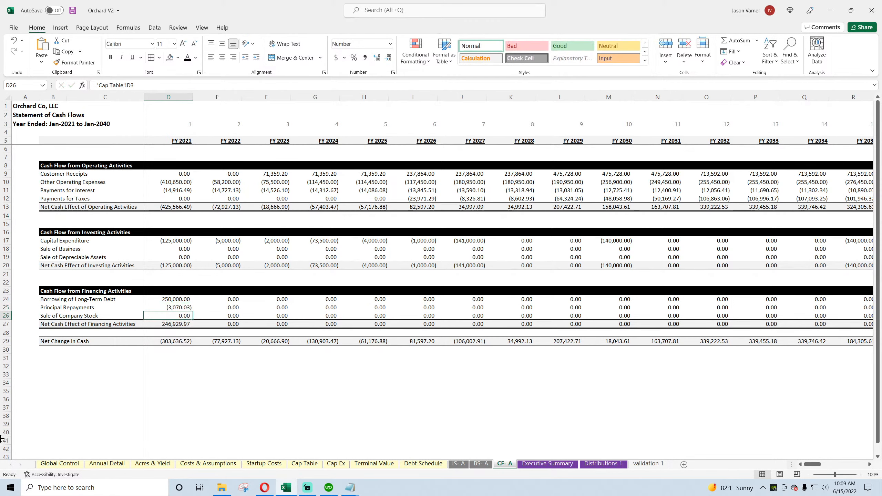
Step: Fill the Principal Repayments formula from D25 across to FY 2070 in BA25, and save the workbook
left_click(170, 307)
left_click_drag(193, 312, 816, 309)
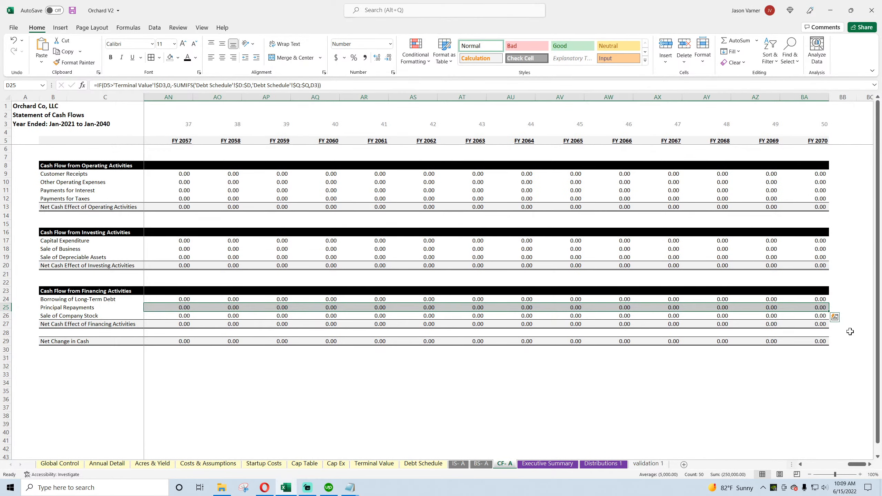
left_click_drag(857, 464, 808, 473)
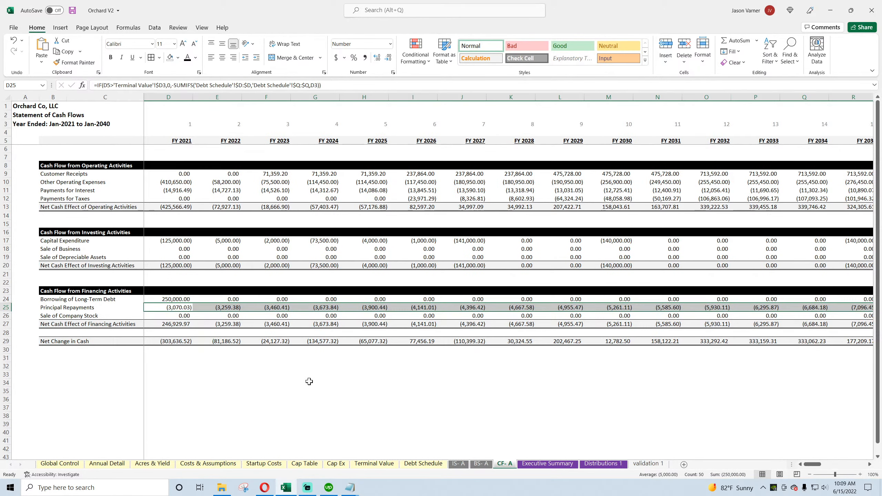
left_click(184, 317)
left_click(73, 11)
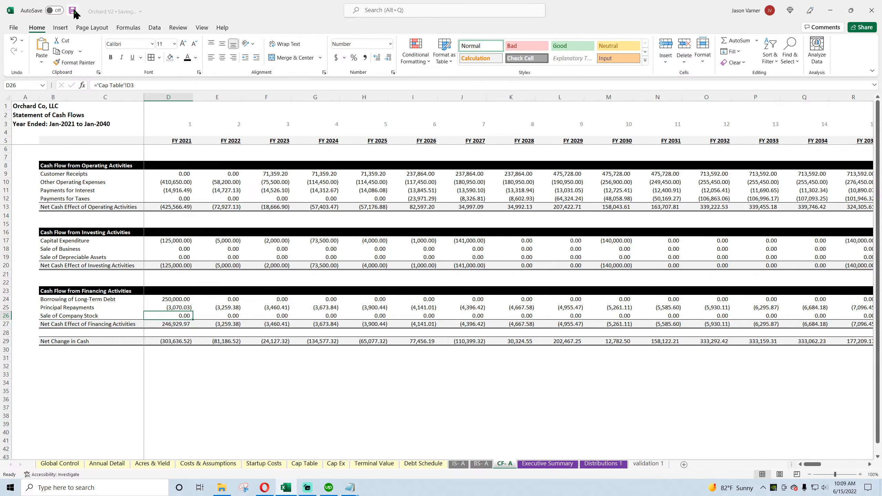
Step: On Annual Detail, enter a formula in the FY 2021 Fixed Asset / Equipment cell I35 adding 'CF- A'!D17 and Tree Capex I32
left_click(110, 465)
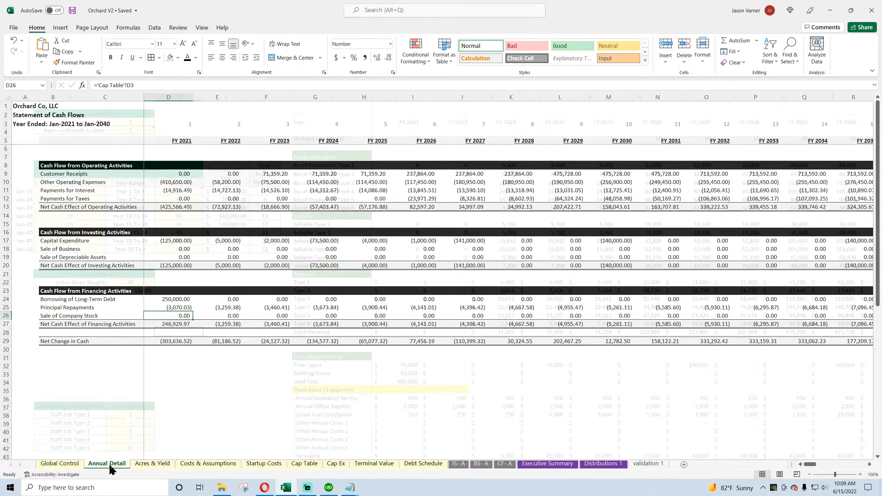
scroll(386, 362, "down", 4)
left_click(327, 296)
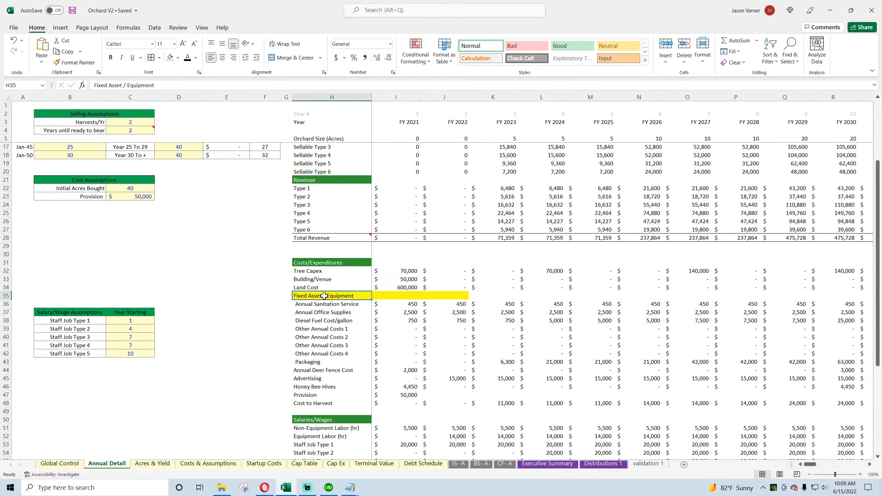
left_click(398, 273)
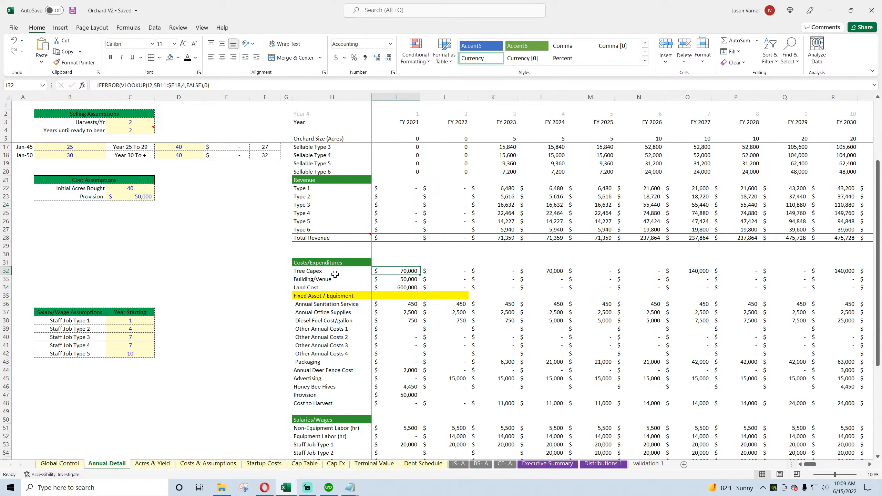
left_click(323, 271)
left_click(323, 298)
left_click(407, 297)
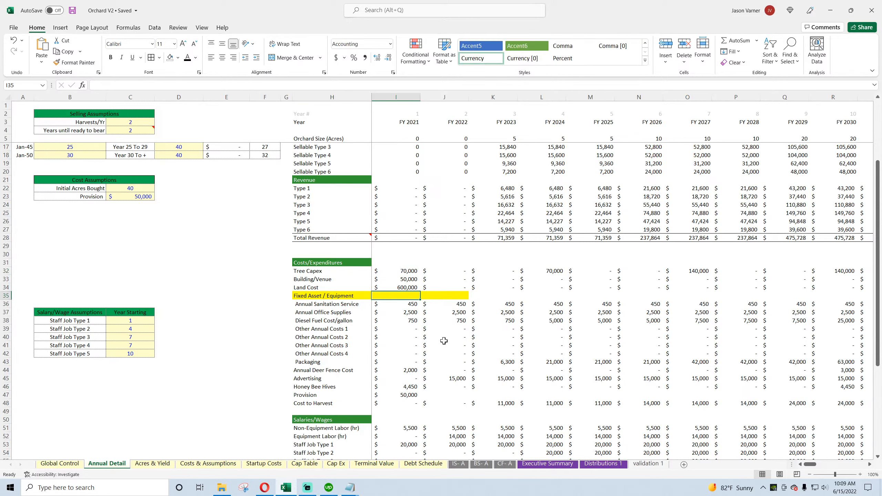
type("=")
left_click(504, 463)
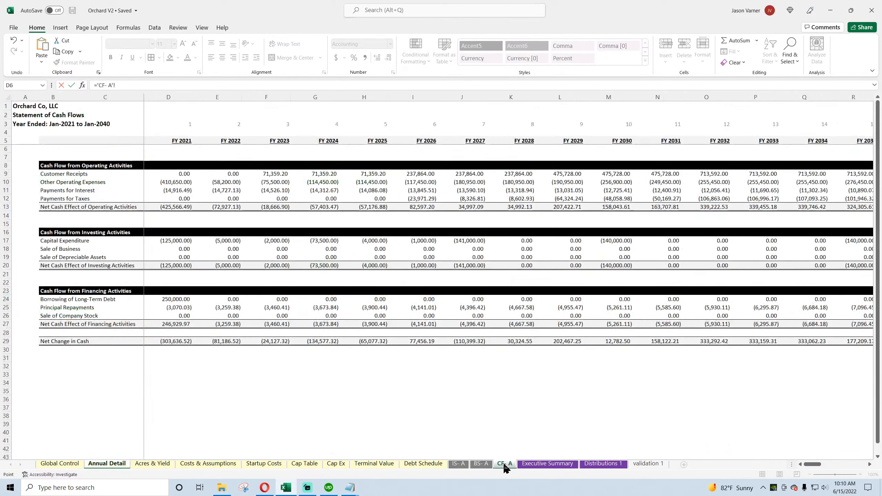
left_click(179, 241)
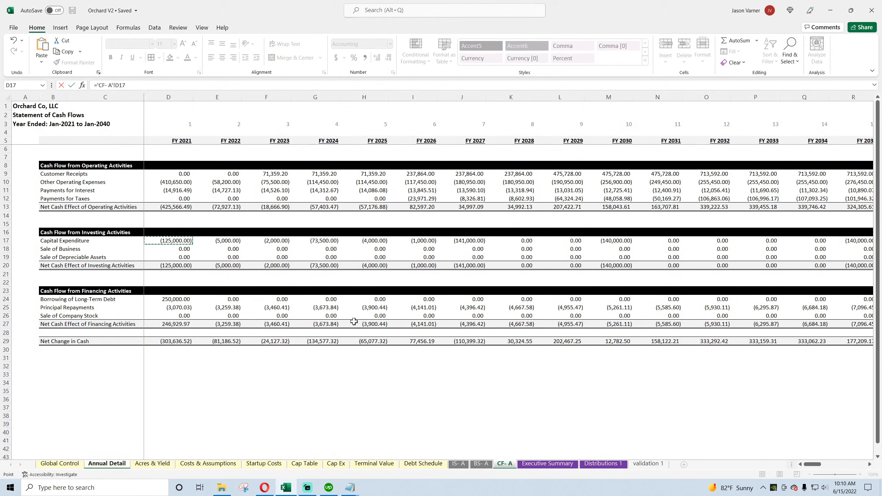
type("+")
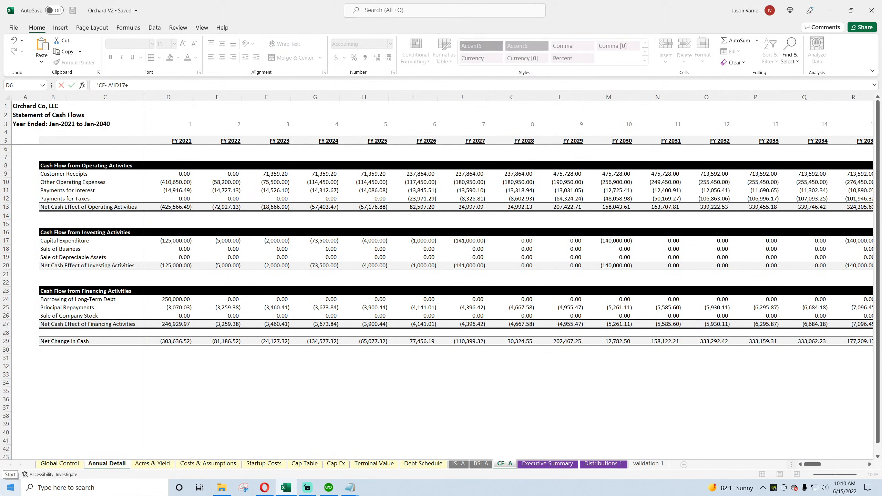
left_click(107, 463)
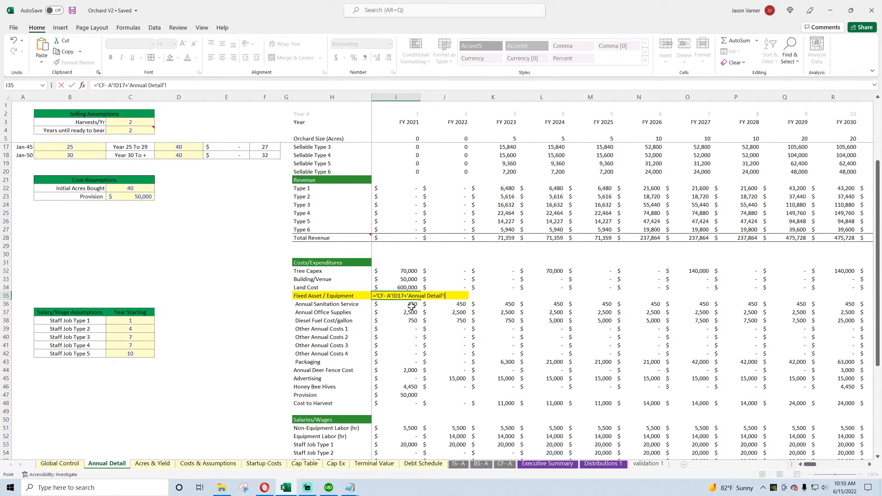
left_click(400, 271)
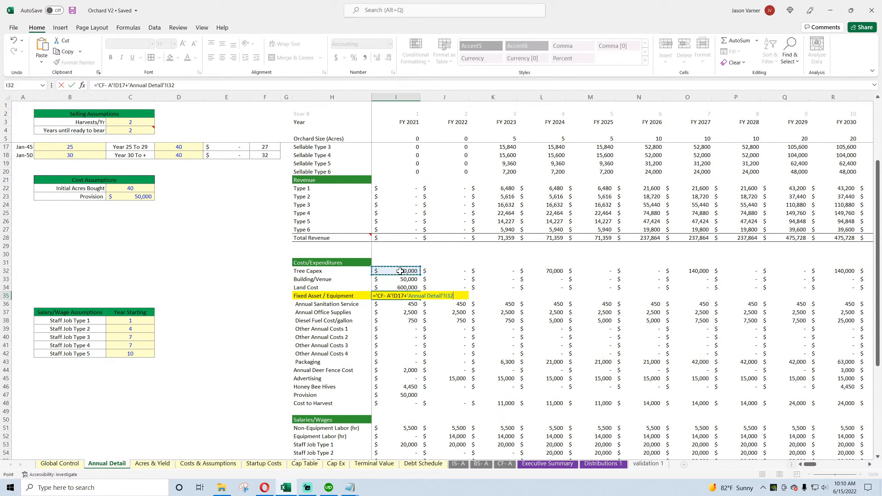
key("Return")
Step: Change the FY 2021 Fixed Asset / Equipment formula in I35 to =-'CF- A'!D17-I32, and fill it across to FY 2025 in M35
double_click(409, 294)
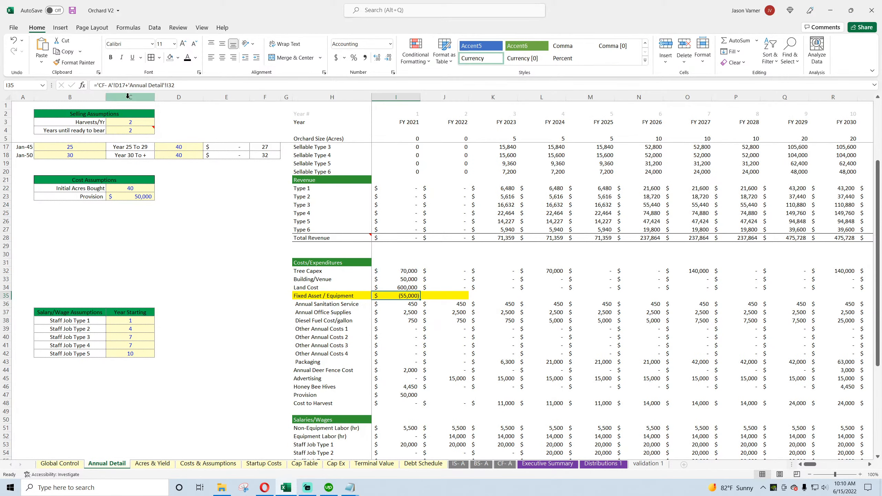
left_click(97, 85)
type("-")
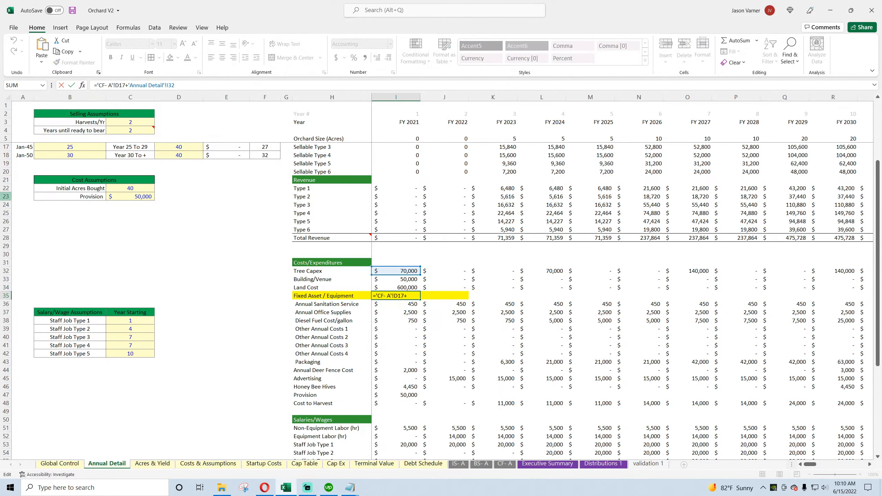
key("Return")
left_click(399, 296)
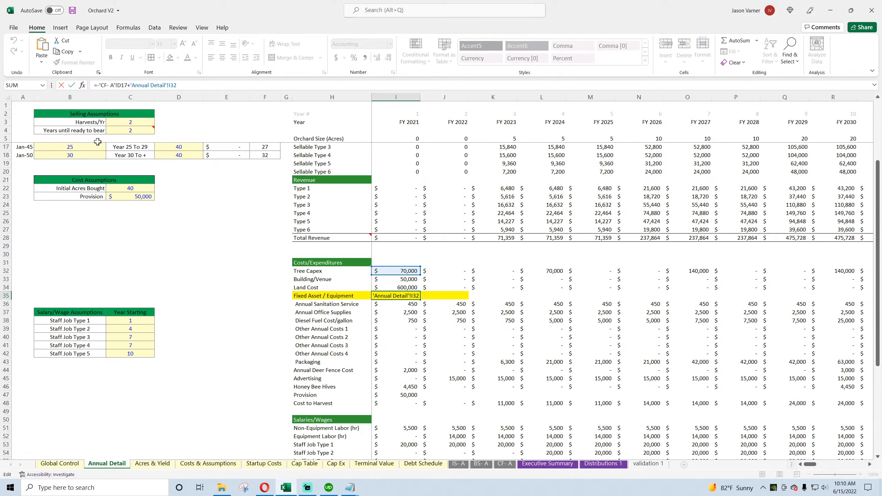
key("BackSpace")
type("-")
left_click_drag(182, 85, 142, 85)
key("BackSpace")
key("BackSpace")
key("BackSpace")
key("BackSpace")
key("BackSpace")
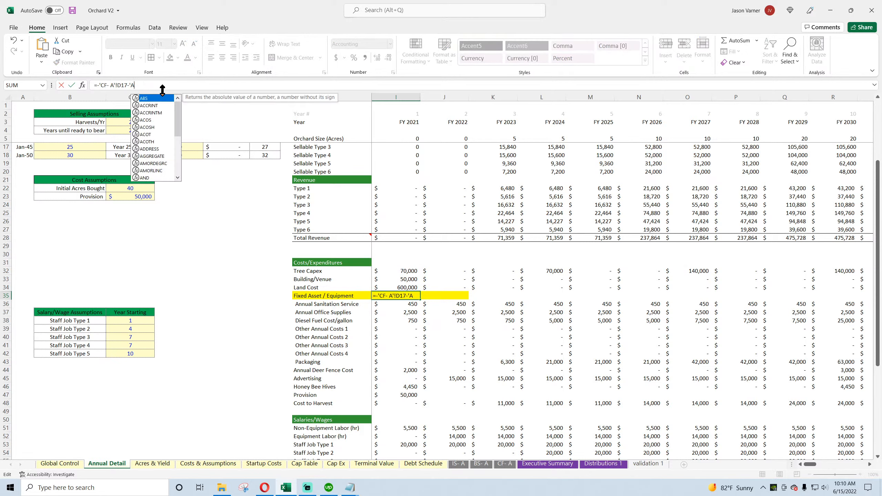
left_click(403, 270)
key("Return")
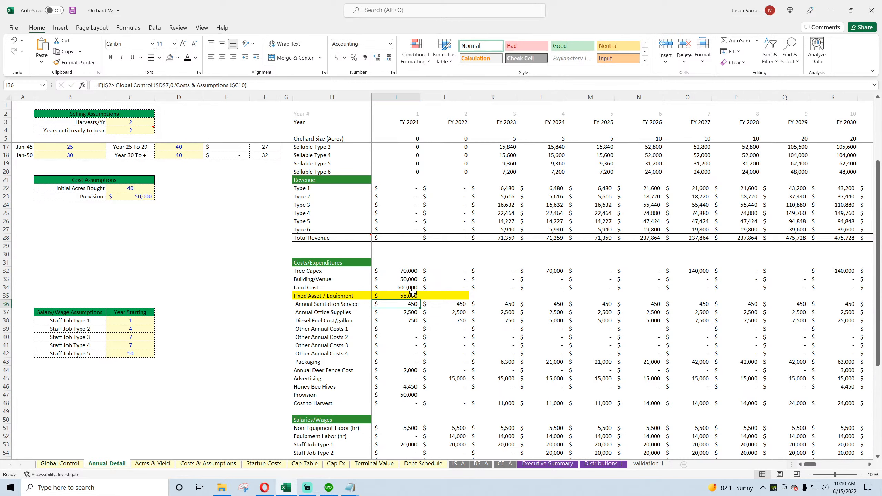
left_click(413, 293)
left_click_drag(420, 302, 615, 298)
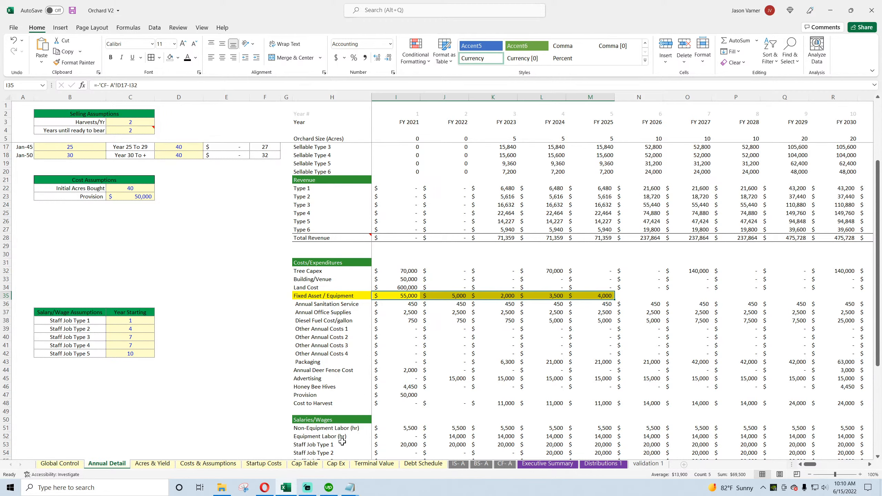
Step: Examine the Cost Basis values of the building, tree purchase groups and extra fixed asset slots on Cap Ex
left_click(192, 465)
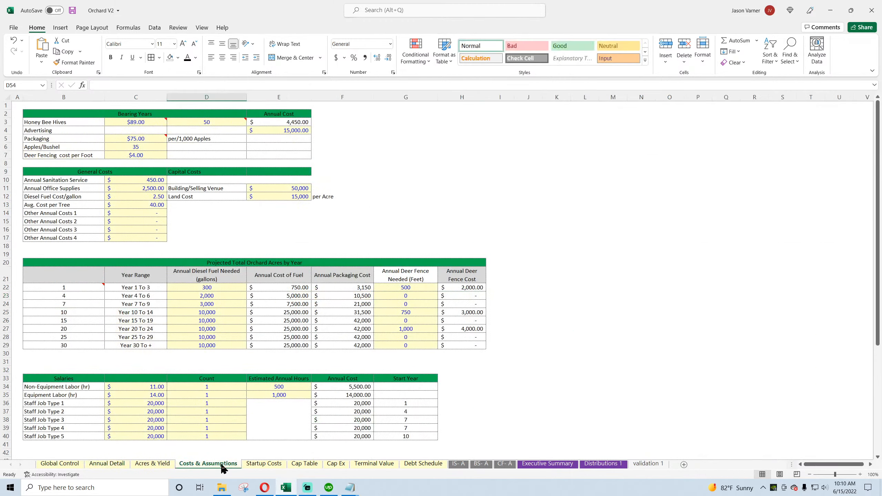
left_click(336, 465)
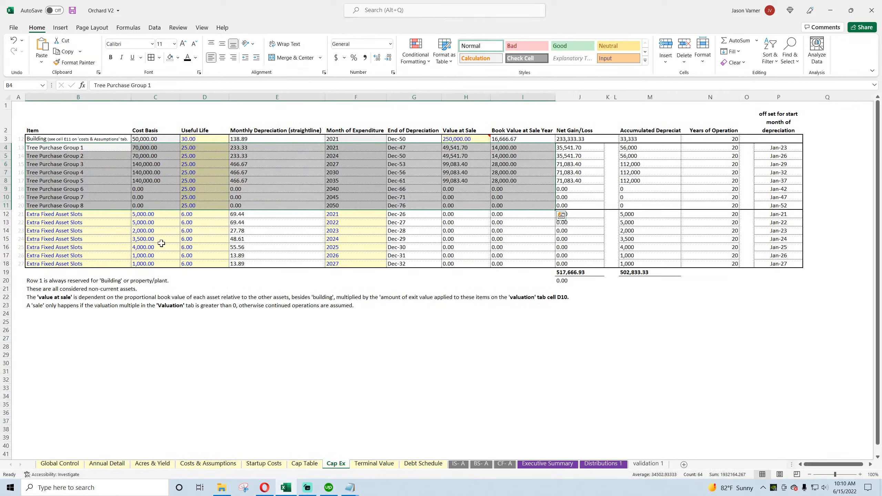
left_click(147, 139)
left_click(151, 213)
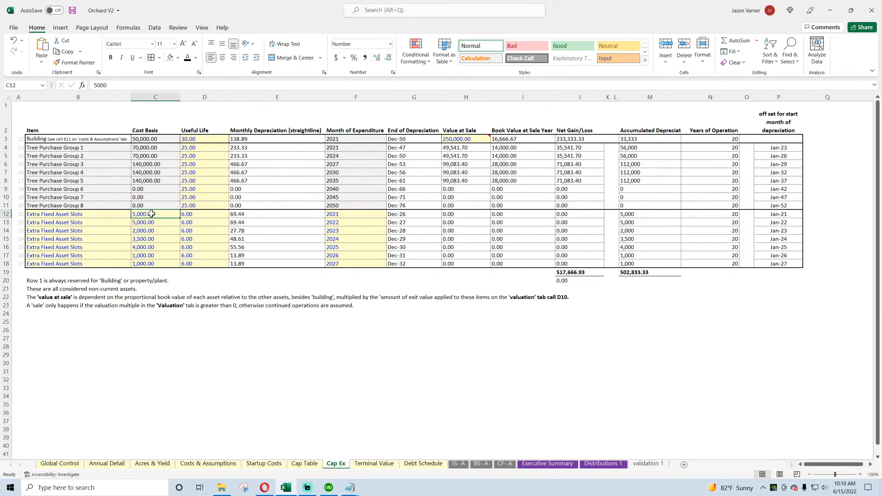
left_click(149, 224)
left_click(147, 231)
left_click(146, 239)
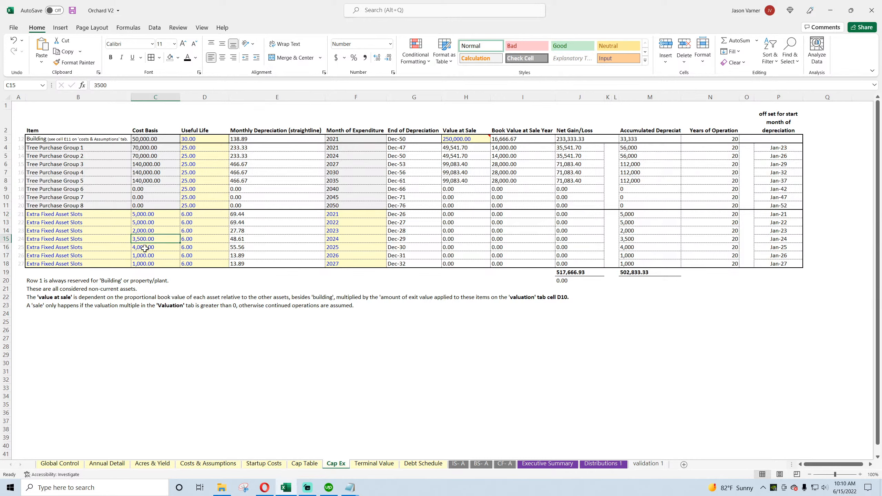
left_click(144, 248)
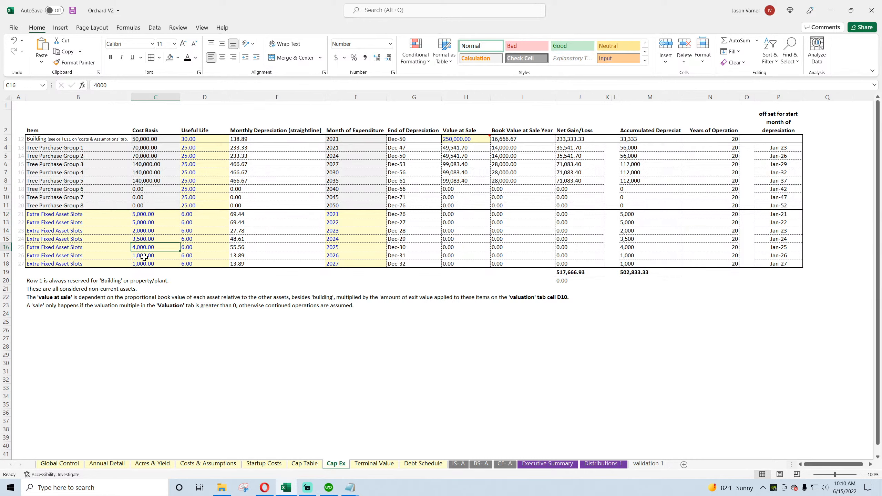
left_click(144, 256)
left_click_drag(163, 148, 156, 185)
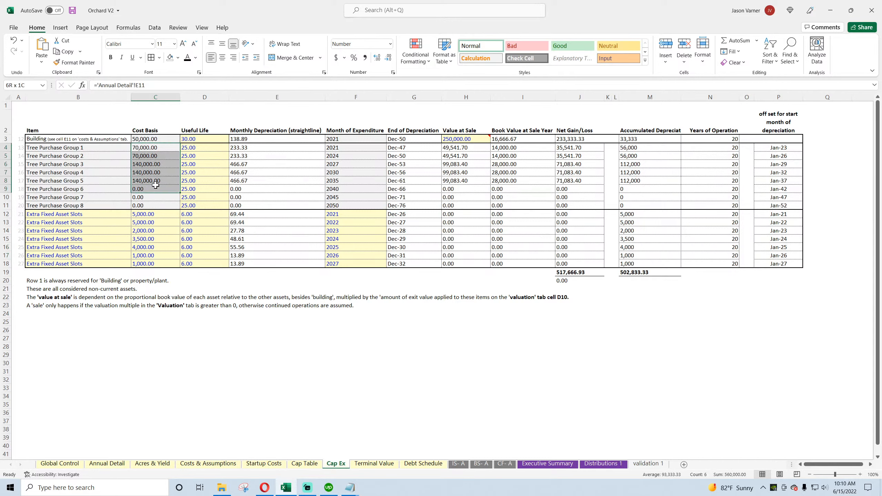
left_click_drag(150, 140, 151, 263)
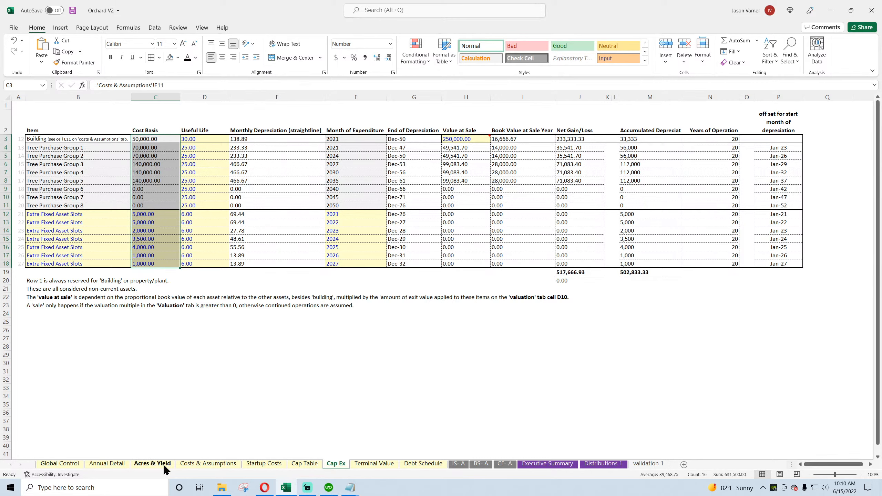
Step: Remove the yellow fill from the Fixed Asset / Equipment row, H35 to M35, on Annual Detail
left_click(111, 465)
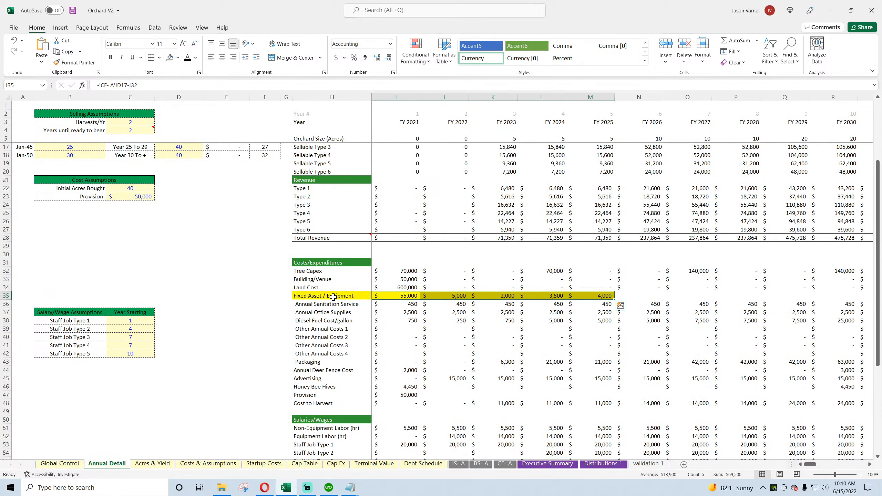
left_click_drag(334, 296, 606, 296)
left_click(170, 57)
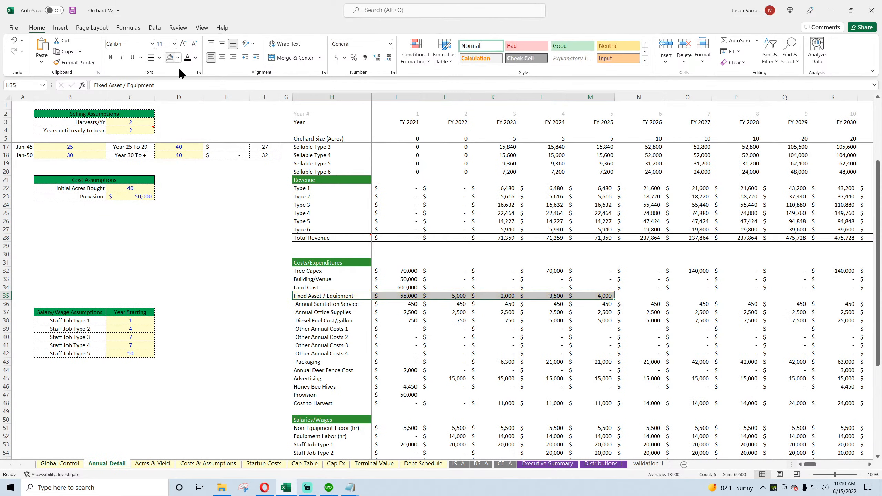
Step: Fill the Fixed Asset / Equipment formula from I35 across to FY 2070 in BF35, and save the workbook
left_click(406, 295)
left_click_drag(420, 299, 795, 352)
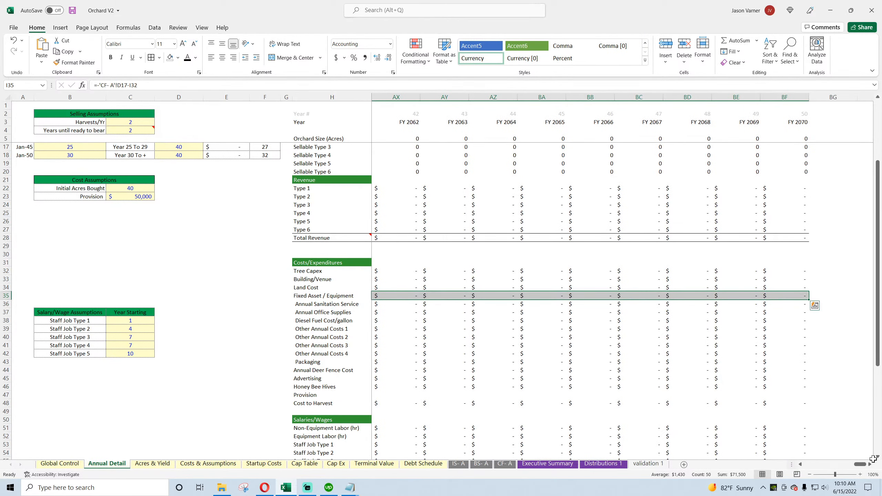
left_click_drag(861, 464, 806, 472)
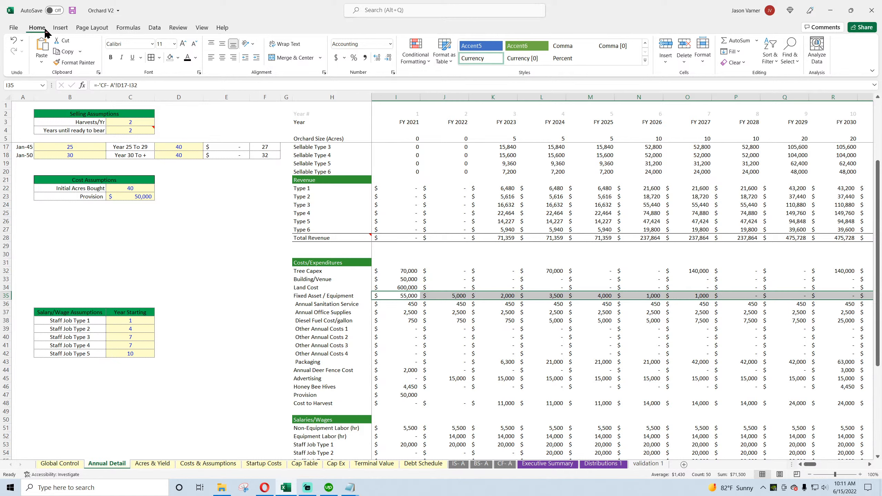
left_click(72, 10)
Step: Check the Fixed Asset / Equipment formulas for FY 2021 to FY 2024 on Annual Detail, and save the workbook again
left_click(412, 295)
left_click(442, 295)
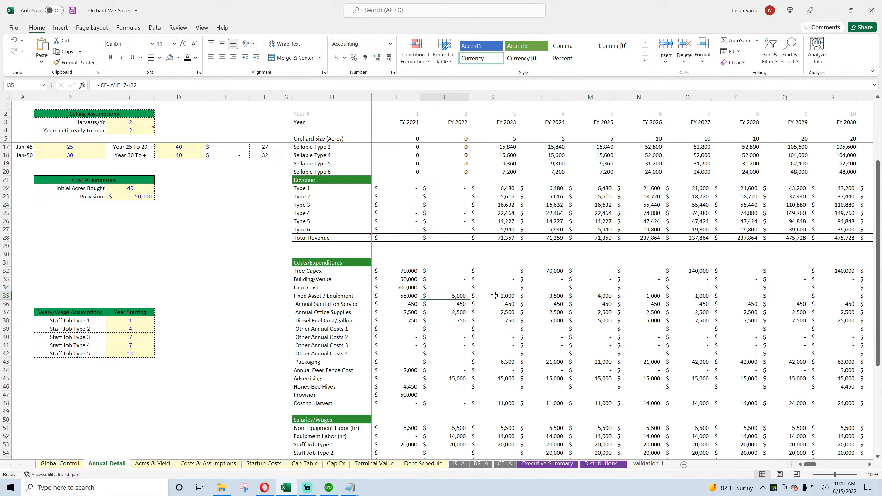
left_click(494, 295)
left_click(539, 296)
left_click(400, 296)
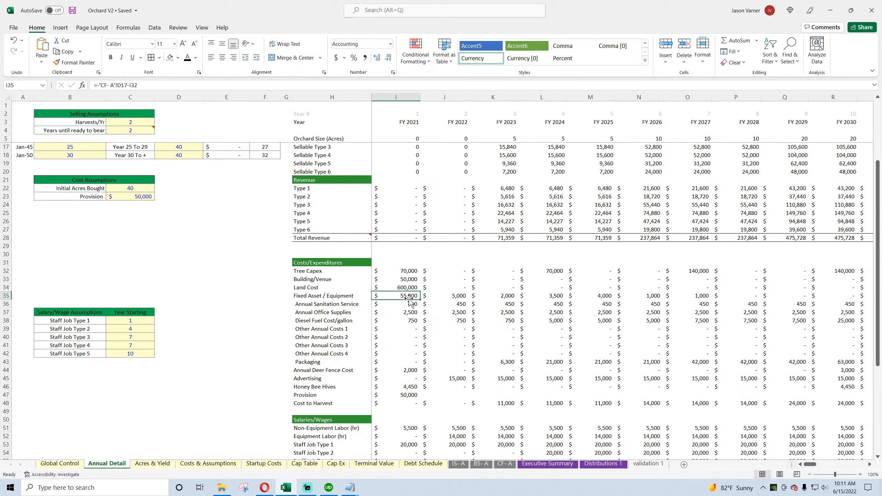
left_click(73, 10)
Step: Review the cost rows down to EBITDA, and add a bottom border beneath the Fixed Asset / Equipment row from column H to FY 2070
left_click(403, 303)
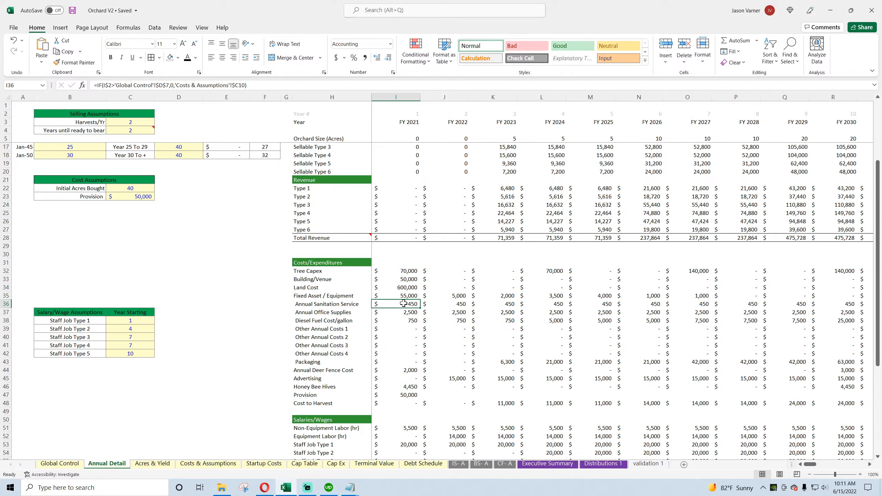
left_click(443, 312)
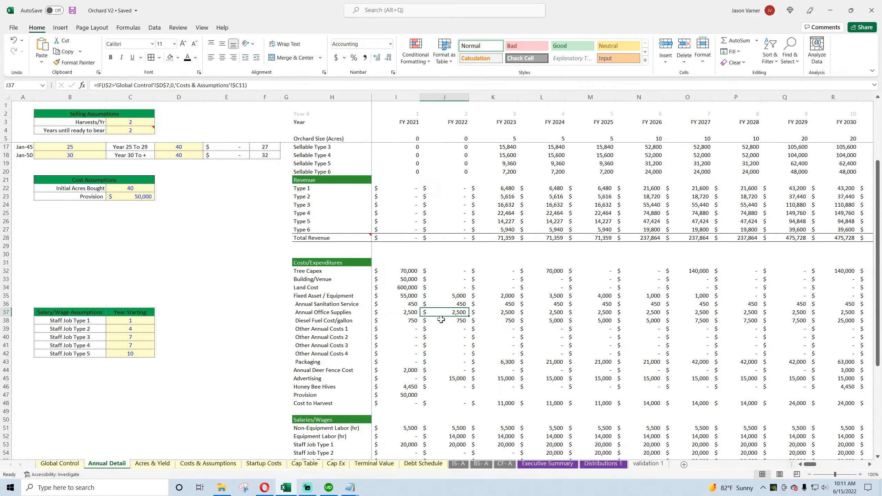
scroll(327, 301, "down", 7)
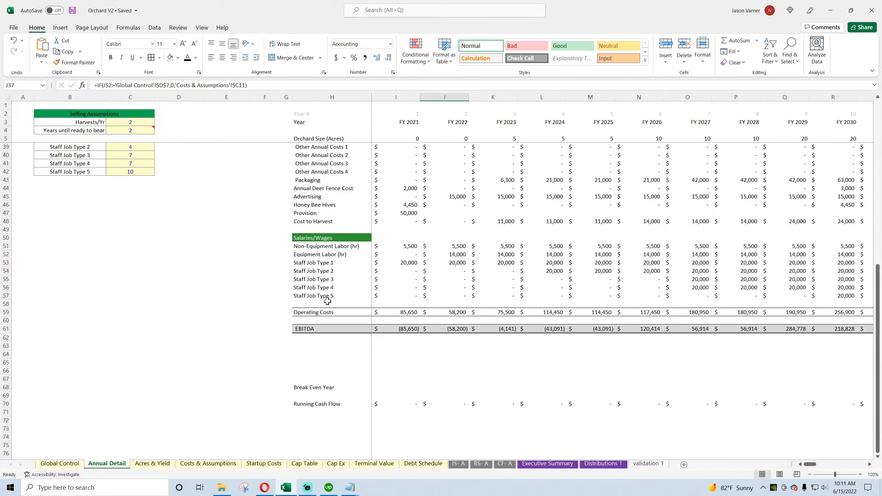
scroll(327, 301, "up", 4)
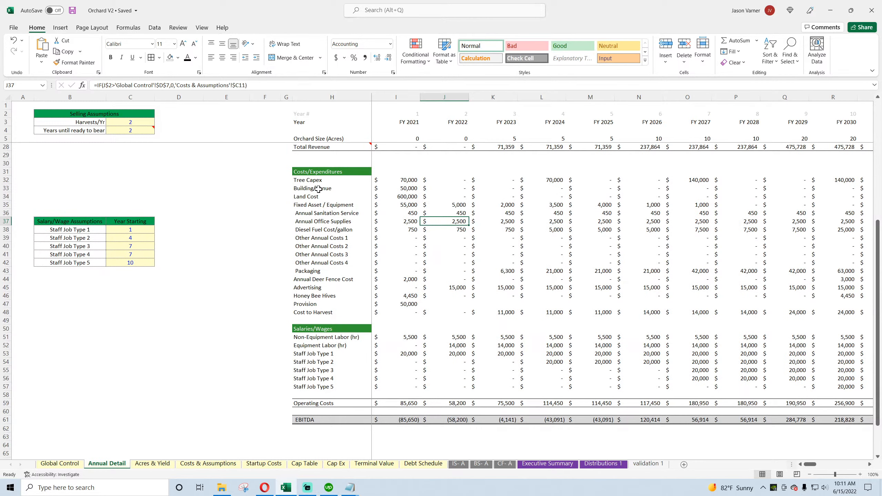
left_click(300, 205)
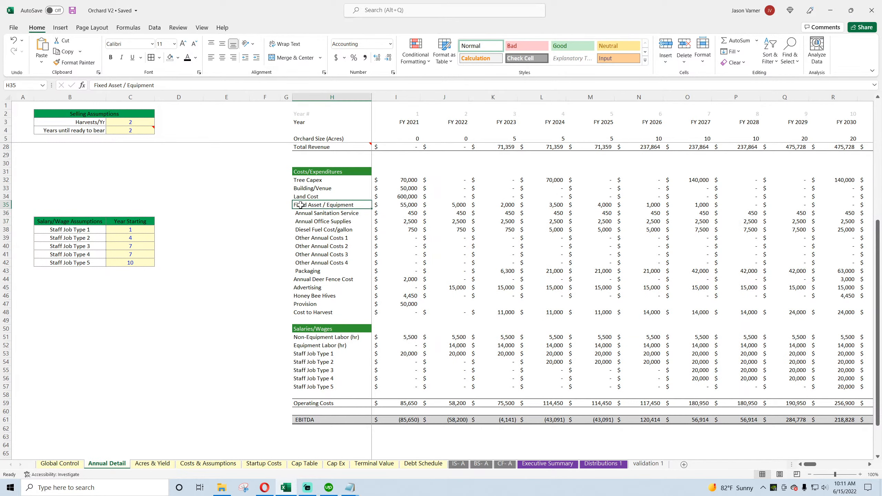
left_click_drag(301, 205, 879, 200)
left_click(159, 57)
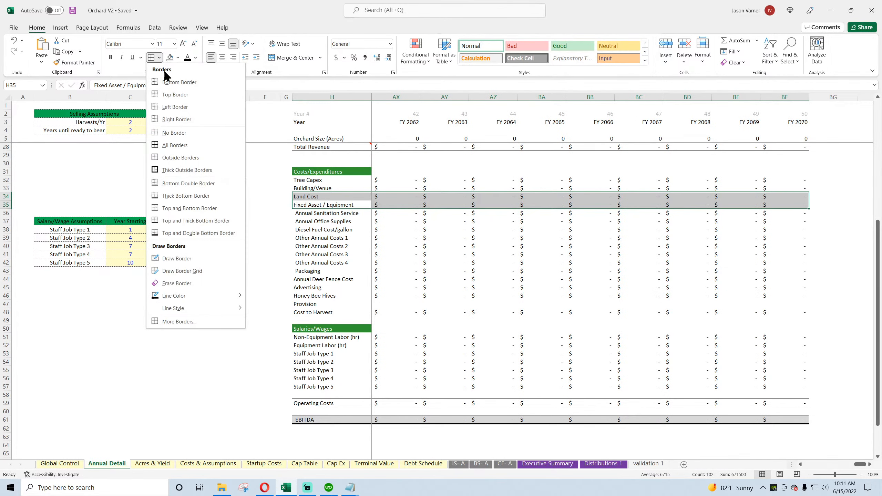
left_click(184, 130)
left_click(493, 304)
left_click_drag(861, 465, 811, 466)
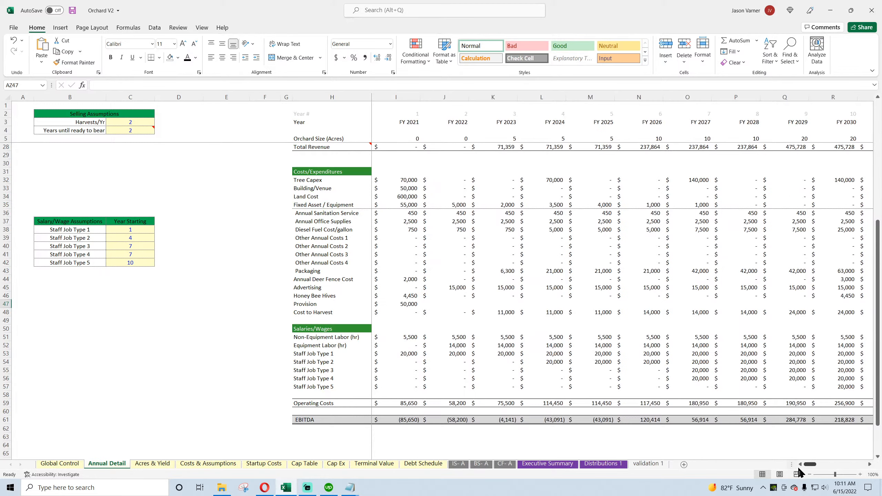
Step: Check which cost rows the FY 2021 Operating Costs total sums on Annual Detail
left_click_drag(326, 213, 474, 315)
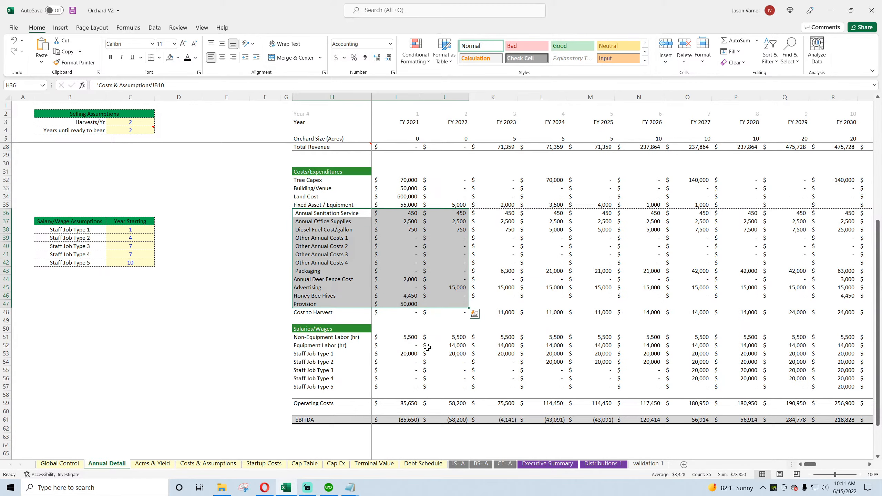
double_click(397, 404)
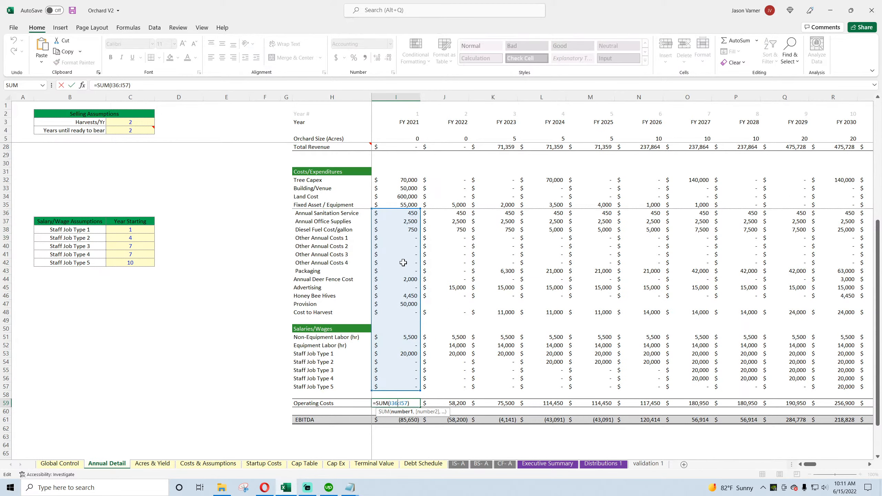
key("Return")
Step: Enter the labels Other Cash Flow Items, Taxes and Exit Proceeds in H63 to H65, below EBITDA
scroll(347, 425, "down", 4)
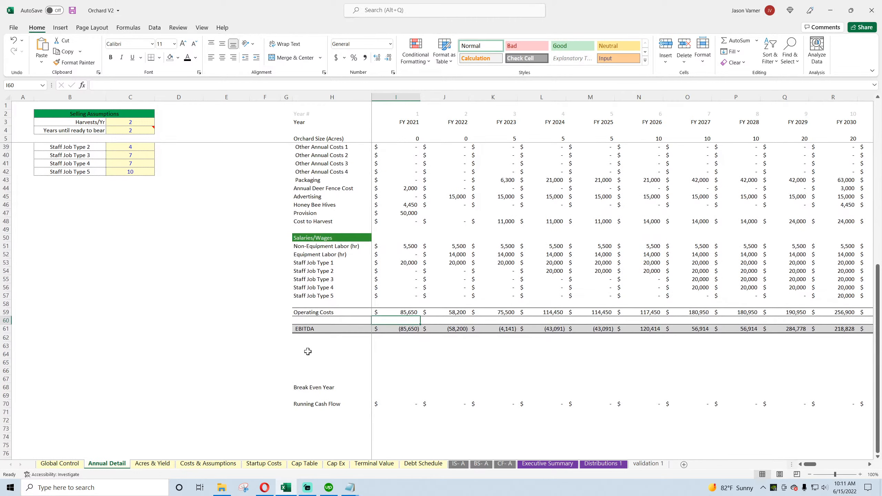
left_click(304, 344)
type("Ot")
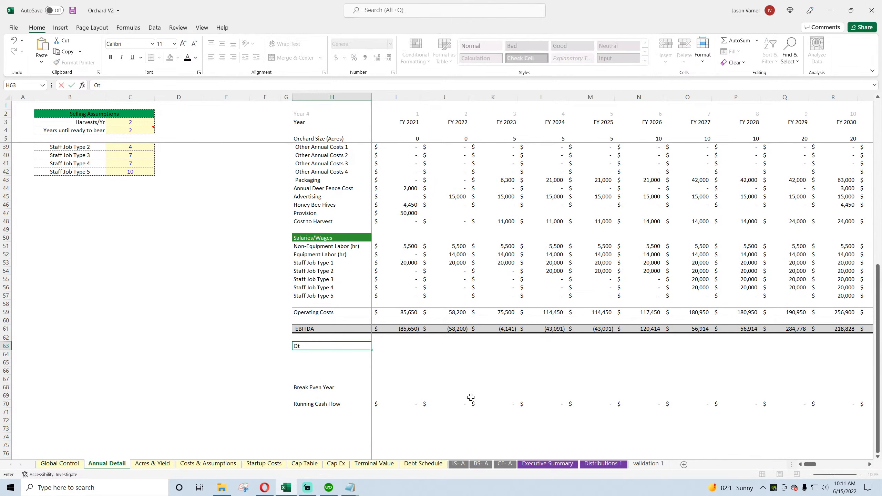
type("her Cash Flow Items")
key("Return")
type("Taxe")
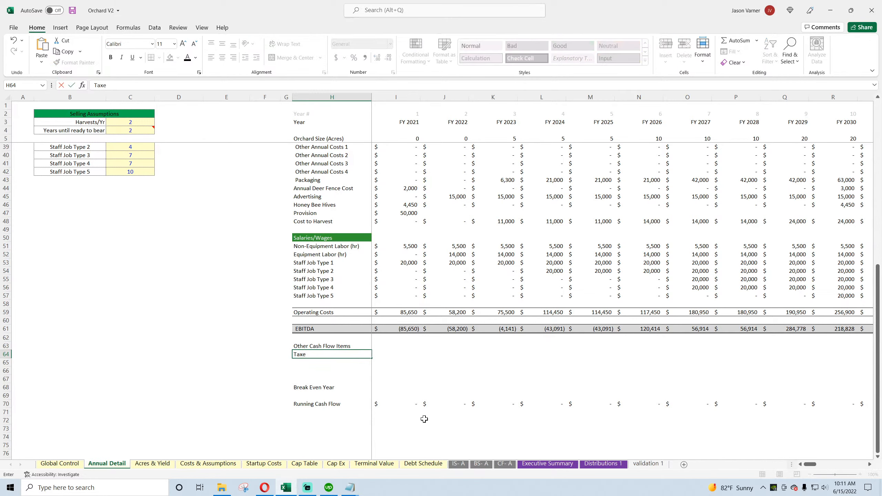
type("s")
key("Return")
type("Exi")
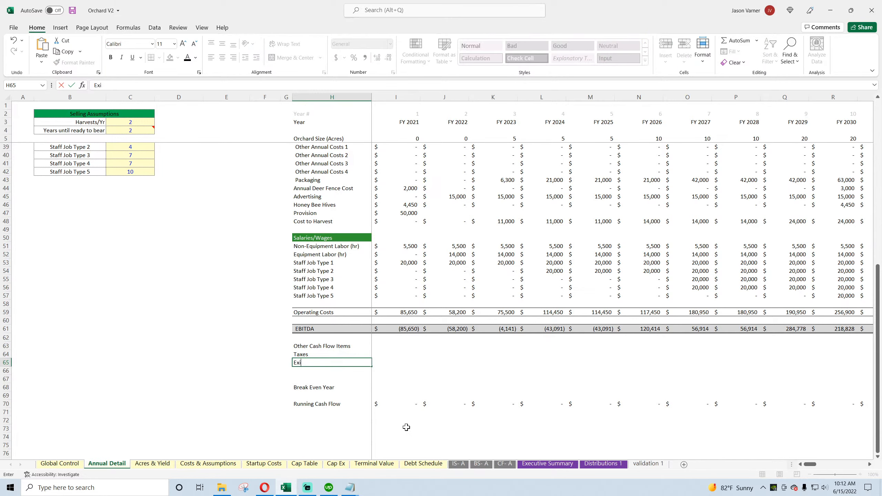
type("t Proceeds")
key("Tab")
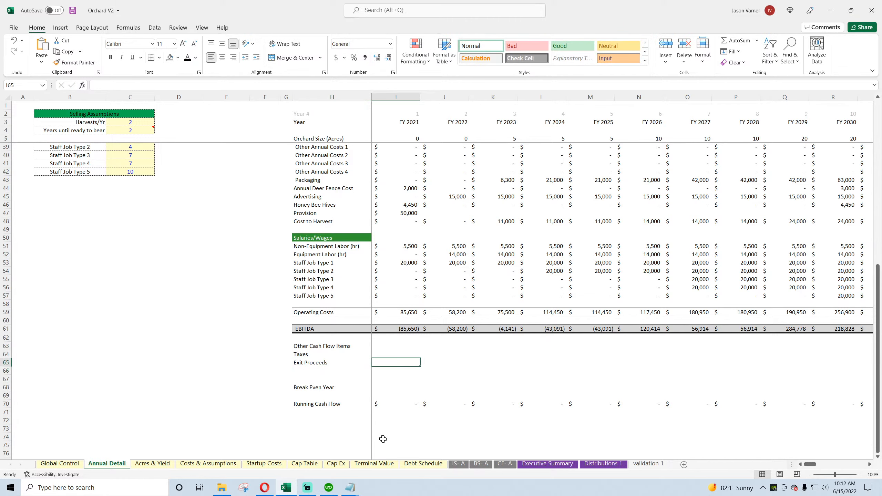
Step: Link the FY 2021 Taxes cell I64 to Payments for Taxes, D12, on the CF- A sheet
key("Up")
type("=")
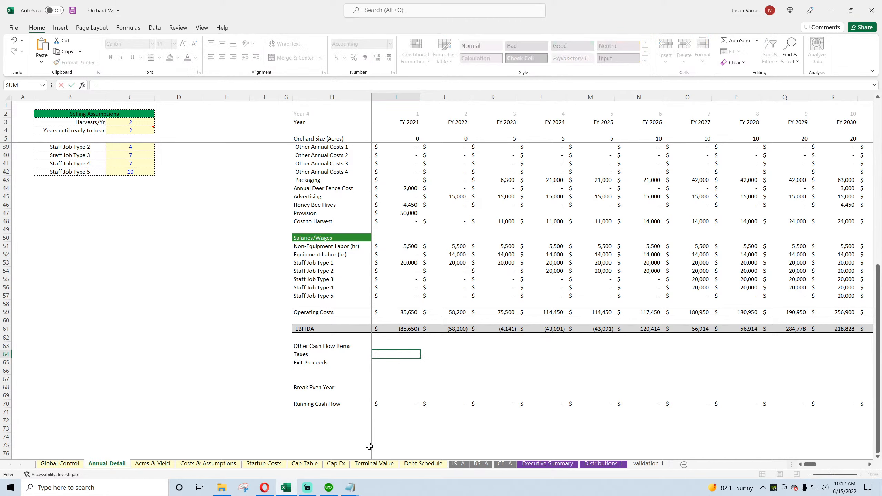
left_click(504, 463)
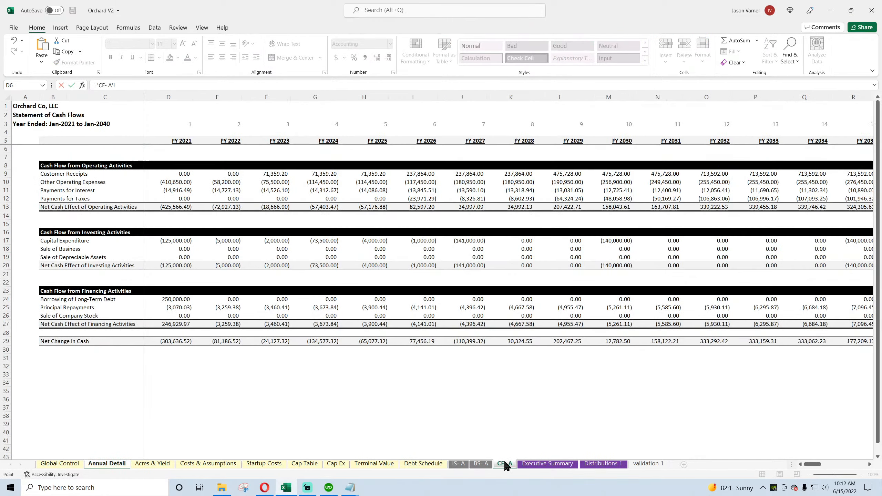
left_click(169, 197)
key("Return")
Step: Set FY 2021 Exit Proceeds in I65 to Sale of Business plus Sale of Depreciable Assets, D18 and D19, on CF- A
type("=")
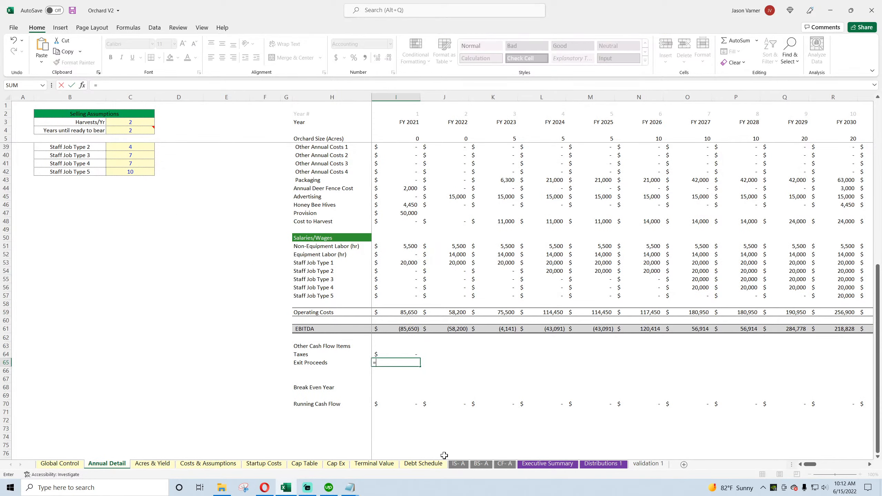
left_click(500, 464)
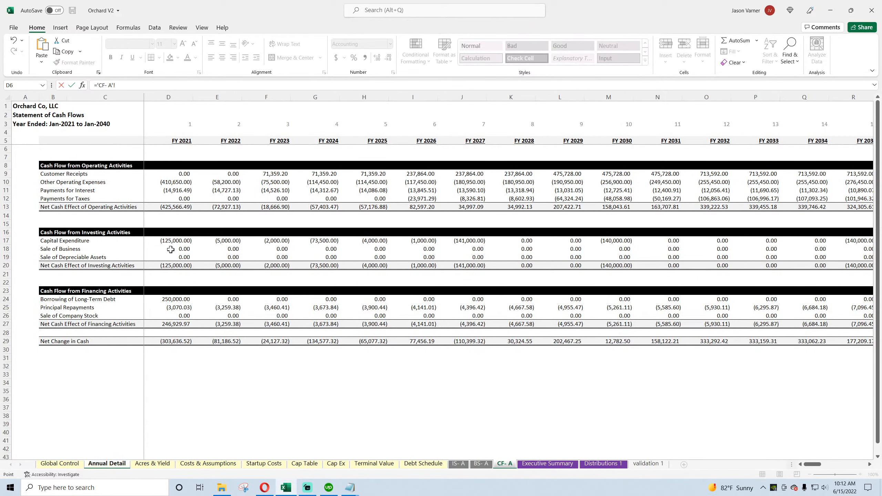
left_click(170, 250)
type("+")
left_click(171, 257)
key("Return")
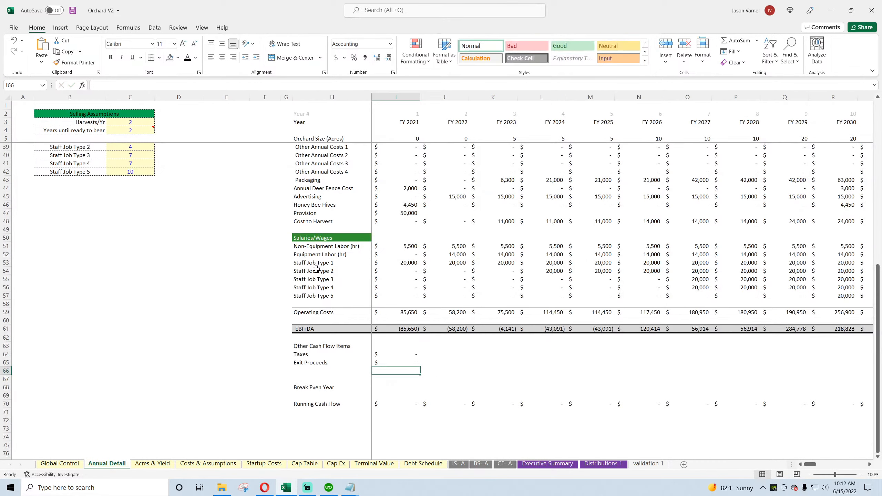
Step: Copy the green Salaries/Wages heading onto H63 and retitle it Other Cash Flow Items
left_click_drag(337, 346, 402, 346)
left_click(318, 238)
right_click(317, 238)
left_click(335, 239)
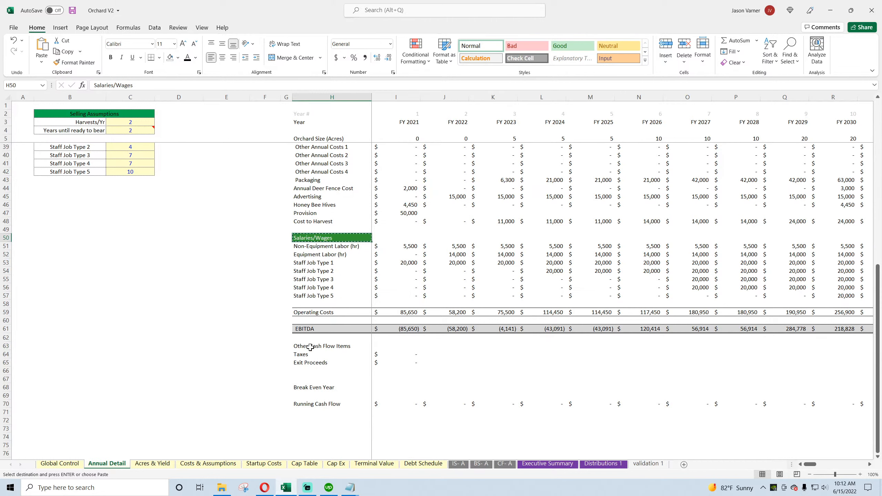
right_click(310, 345)
left_click(331, 134)
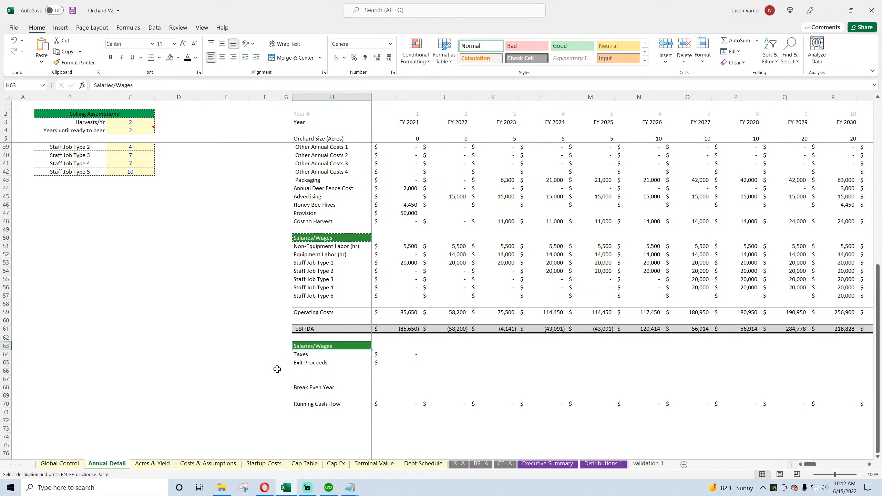
type("Other Cash Flo")
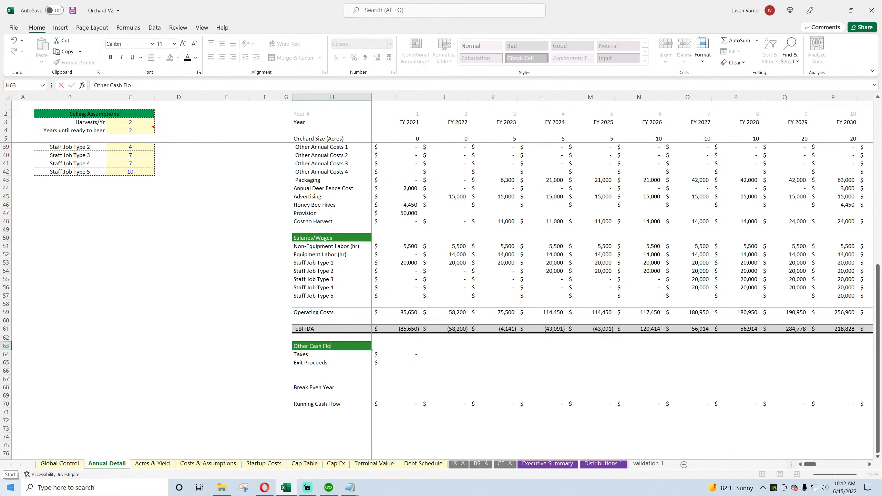
type("w Items")
key("Return")
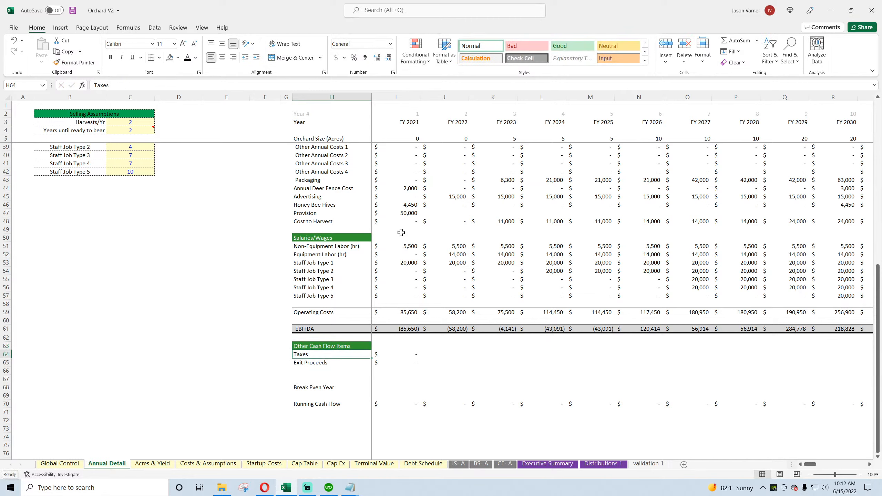
Step: Move the Running Cash Flow row from row 70 to row 67, and label H66 Cash Flow
left_click(6, 403)
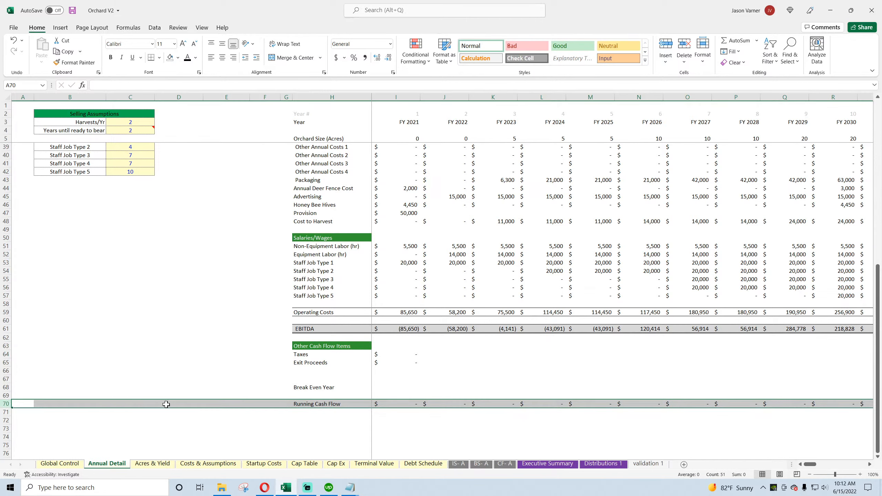
left_click_drag(168, 403, 170, 380)
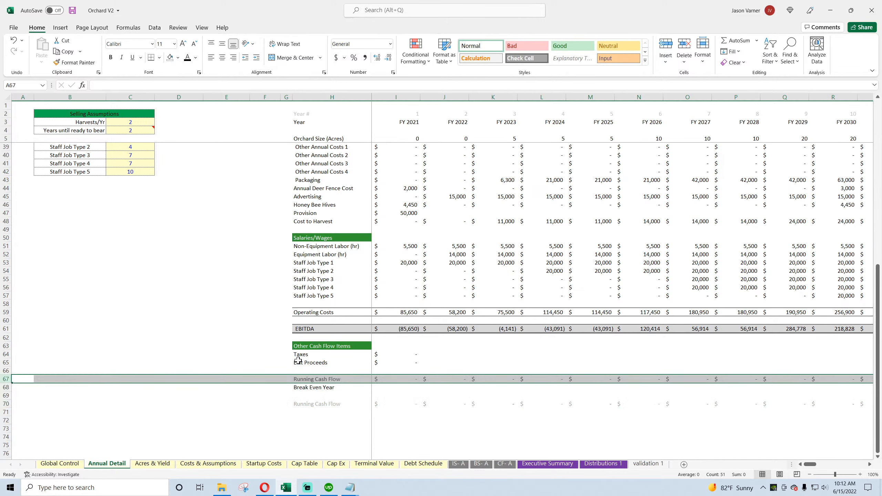
left_click(354, 371)
type("Cash Flow")
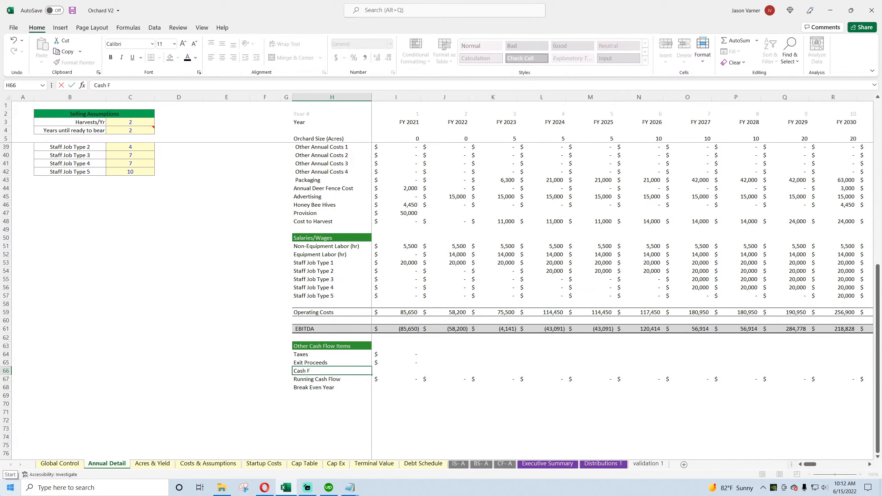
key("Return")
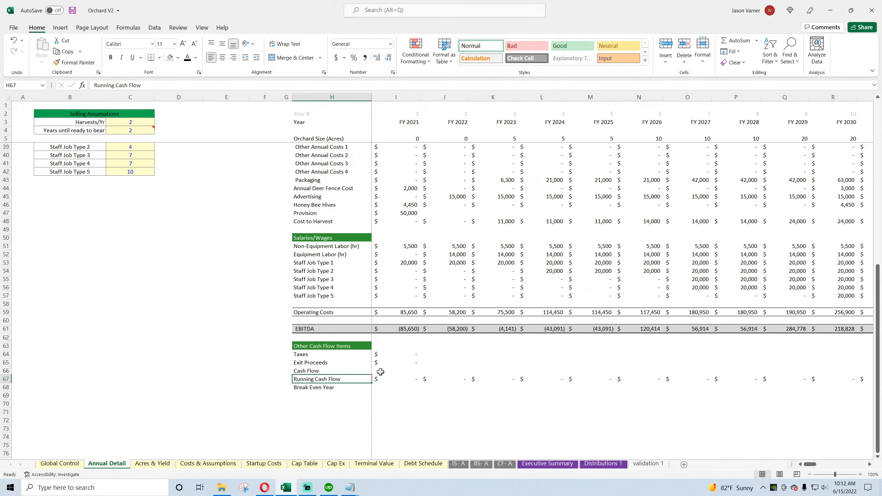
Step: Calculate FY 2021 Cash Flow in I66 as EBITDA minus the four capital cost rows I32 to I35, plus Taxes and Exit Proceeds
left_click(380, 372)
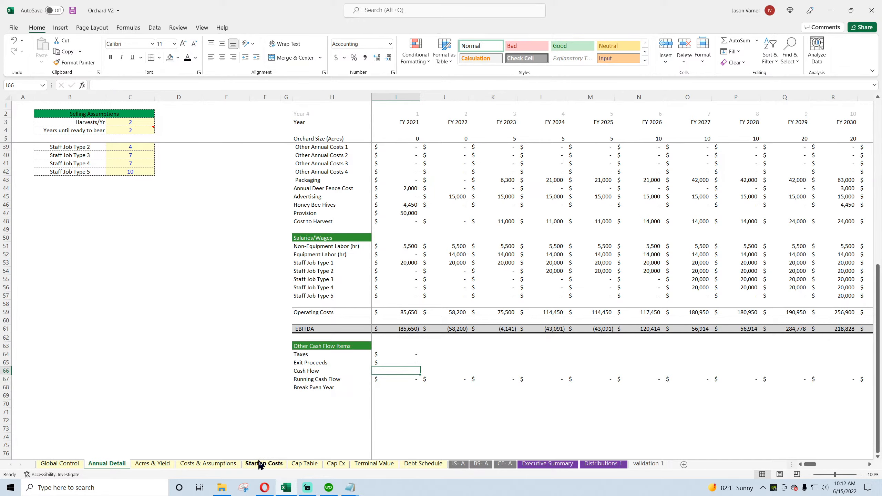
type("=")
scroll(495, 349, "up", 7)
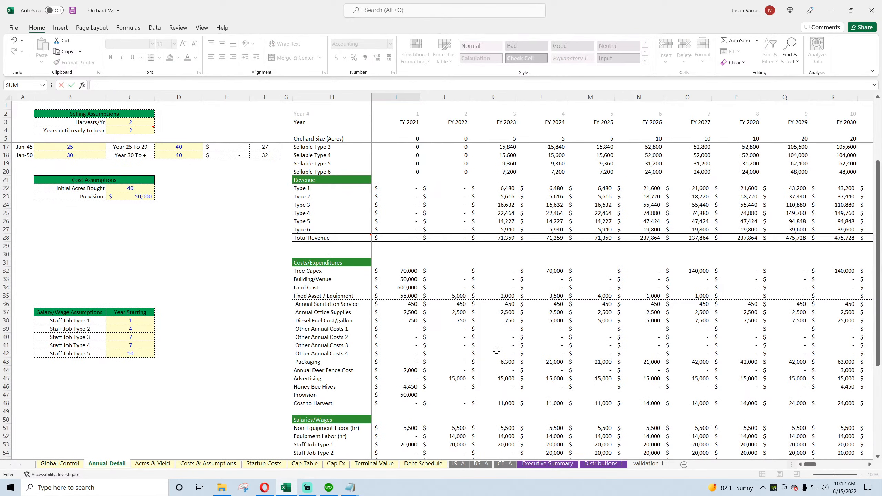
scroll(496, 350, "down", 4)
left_click(414, 415)
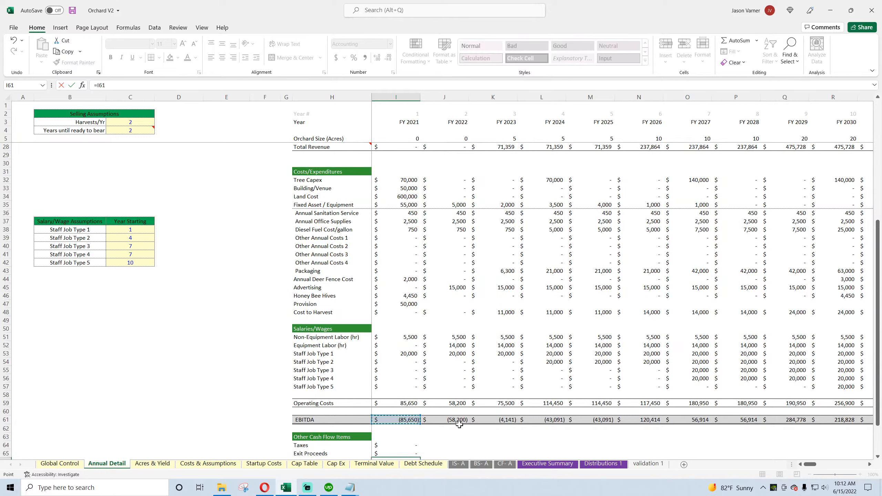
type("-")
left_click(406, 180)
type("-")
left_click(405, 188)
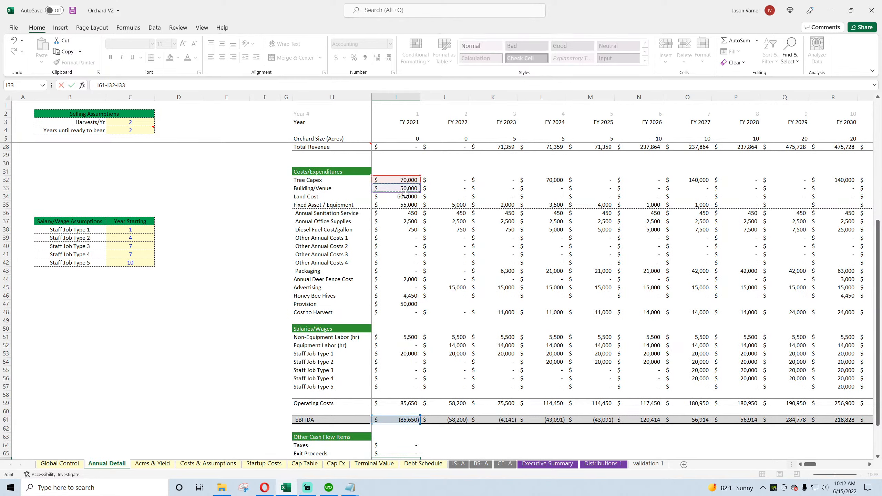
type("-")
left_click(406, 196)
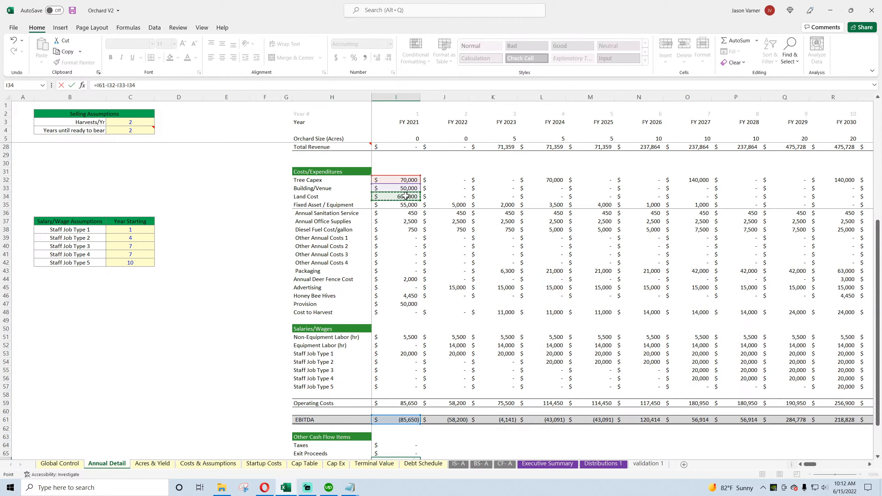
type("-")
left_click(404, 204)
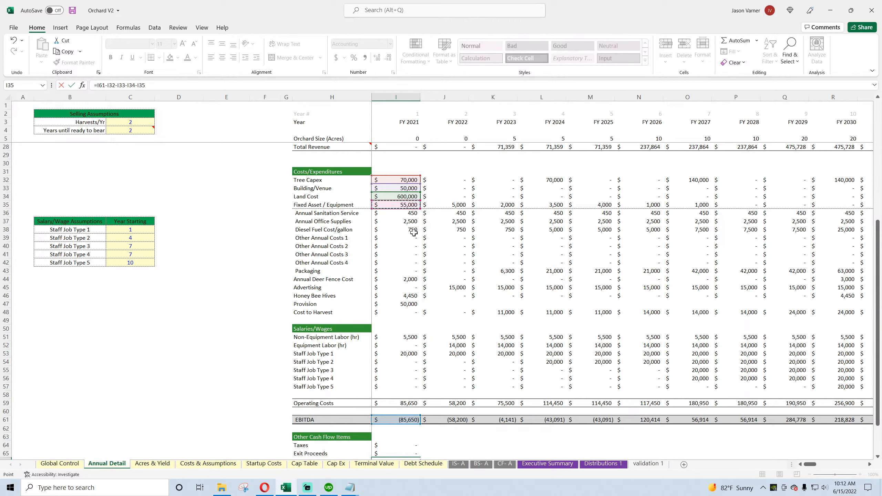
scroll(414, 232, "down", 4)
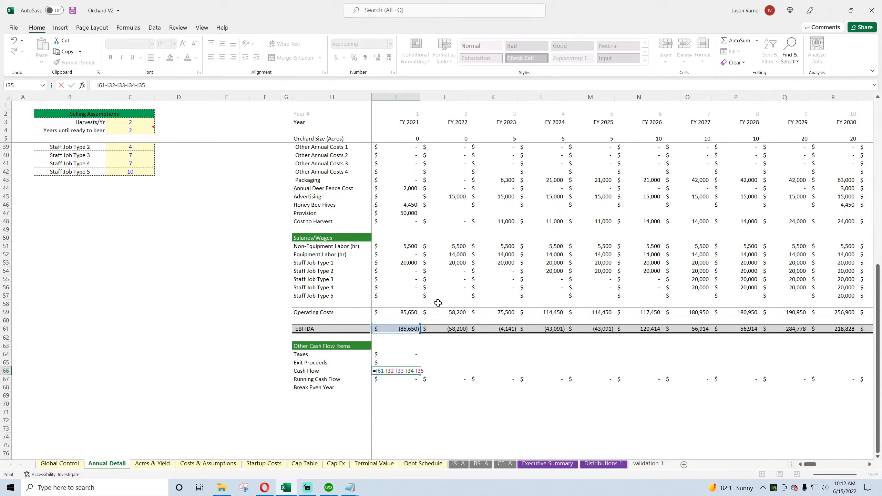
type("+")
left_click(404, 355)
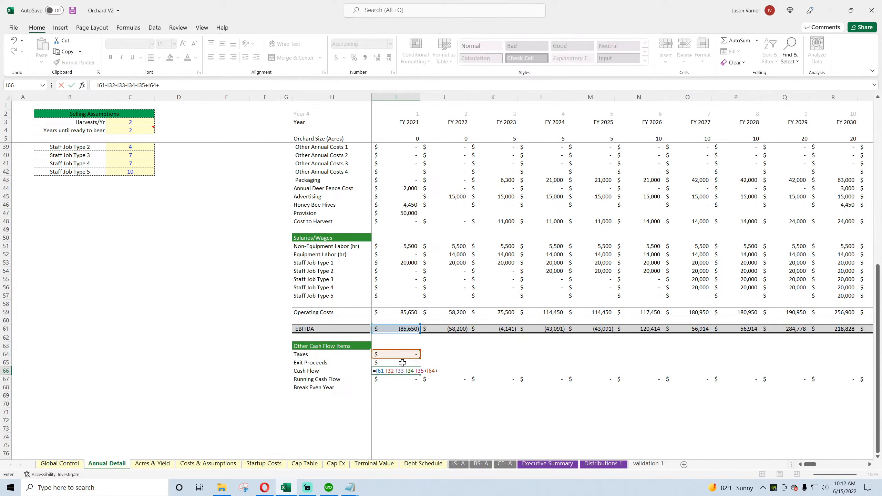
key("Return")
Step: Fill the Taxes, Exit Proceeds and Cash Flow formulas from column I across to FY 2026 in column N
left_click_drag(404, 355, 653, 375)
left_click(423, 376)
left_click(417, 361)
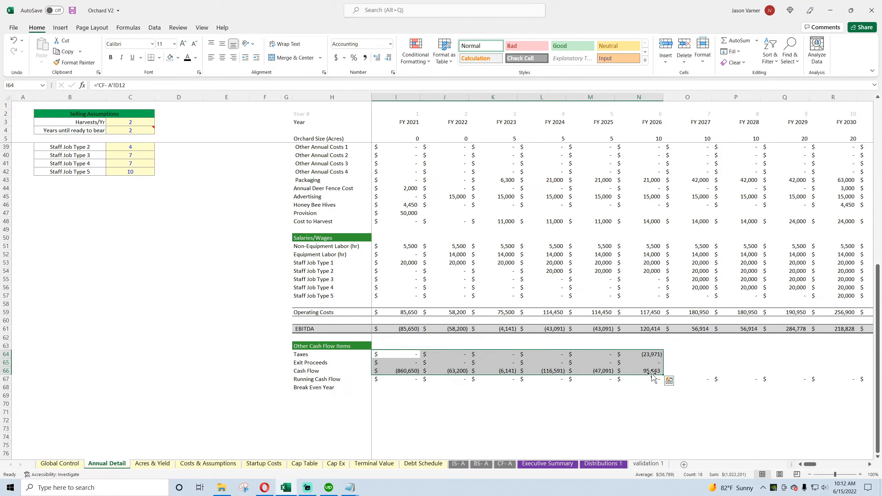
Step: Format the Cash Flow row, H66 to N66, with top and bottom borders, a light grey fill and bold text
left_click_drag(308, 371, 653, 371)
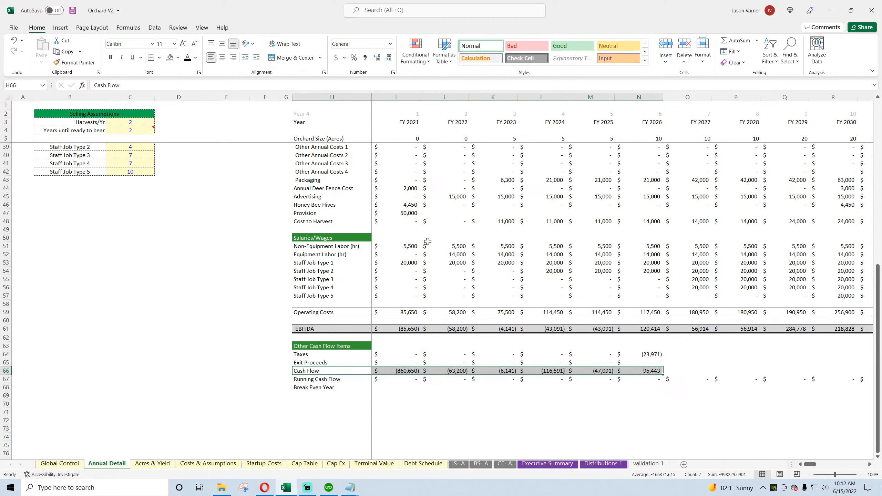
left_click(159, 57)
left_click(188, 232)
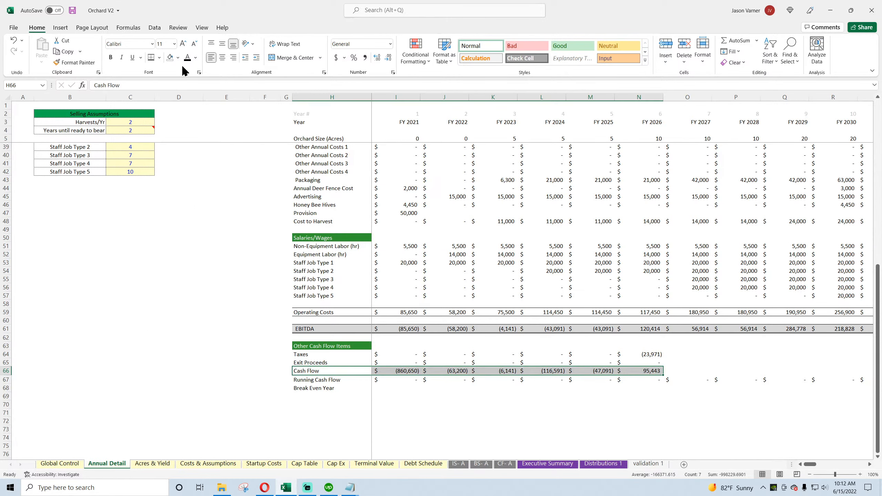
left_click(178, 57)
left_click(168, 91)
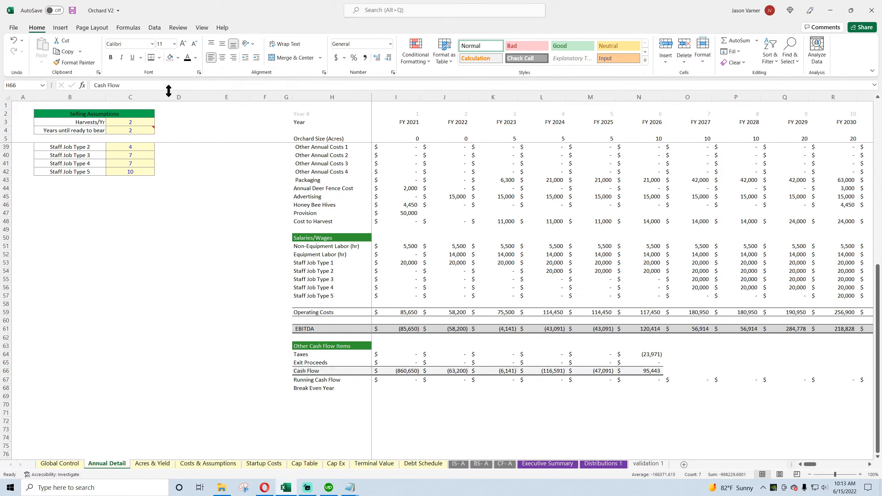
left_click(111, 57)
Step: Replace the FY 2021 Running Cash Flow formula in I67 with a link to Cash Flow, I66
double_click(394, 381)
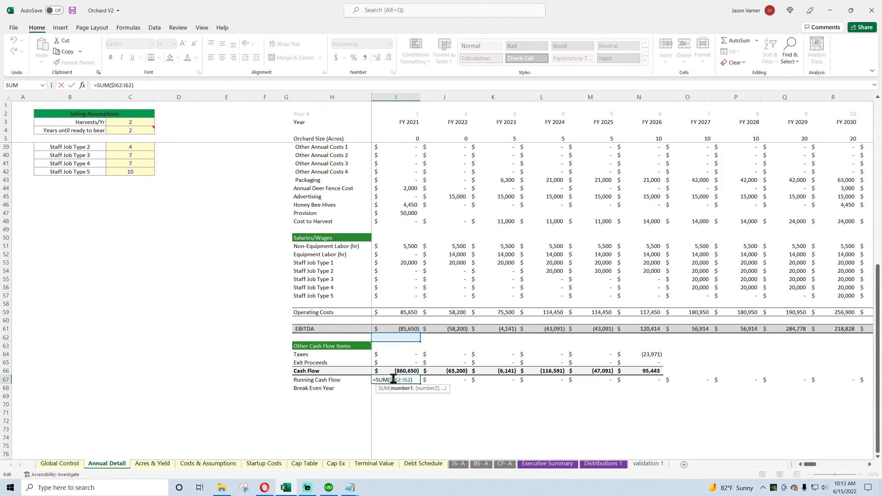
key("Return")
left_click(398, 381)
type("=")
left_click(412, 371)
key("Return")
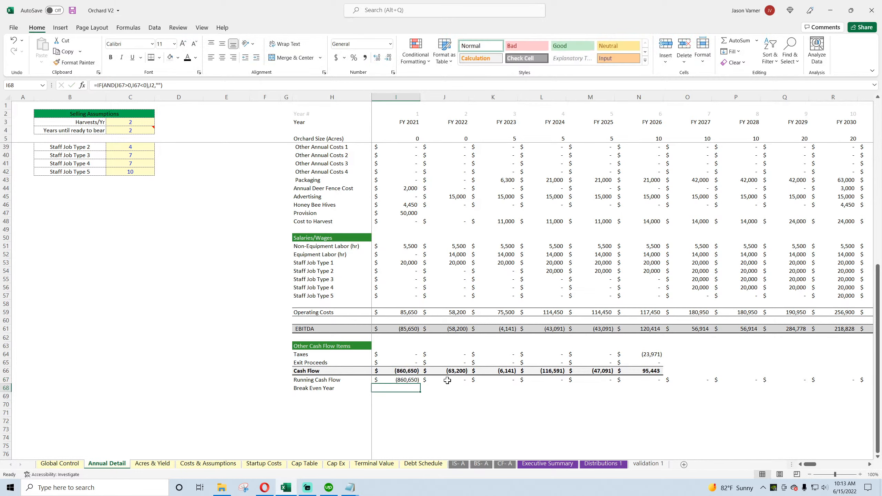
Step: Set FY 2022 Running Cash Flow in J67 to the prior year's running balance plus that year's Cash Flow, I67+J66
left_click(447, 380)
type("=")
left_click(401, 381)
type("+")
left_click(448, 371)
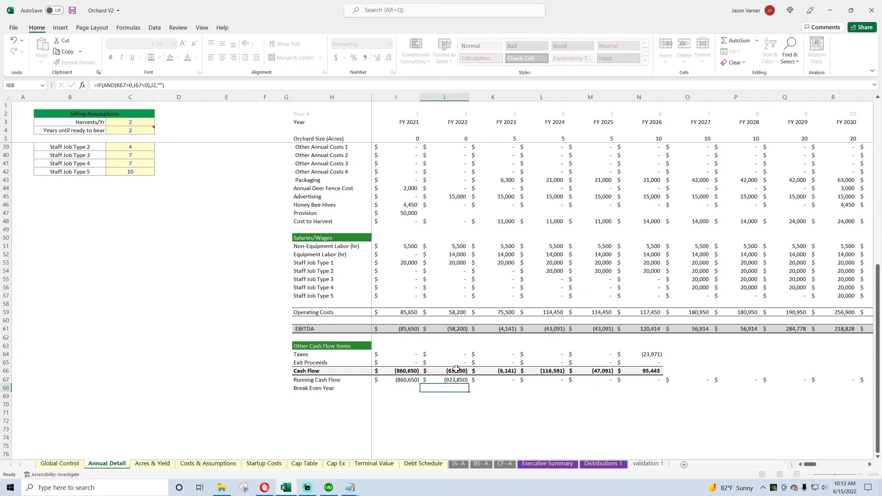
Step: Fill the Taxes, Exit Proceeds, Cash Flow and Running Cash Flow formulas across to FY 2070 in column BF and save the workbook
key("Return")
left_click_drag(445, 354, 759, 382)
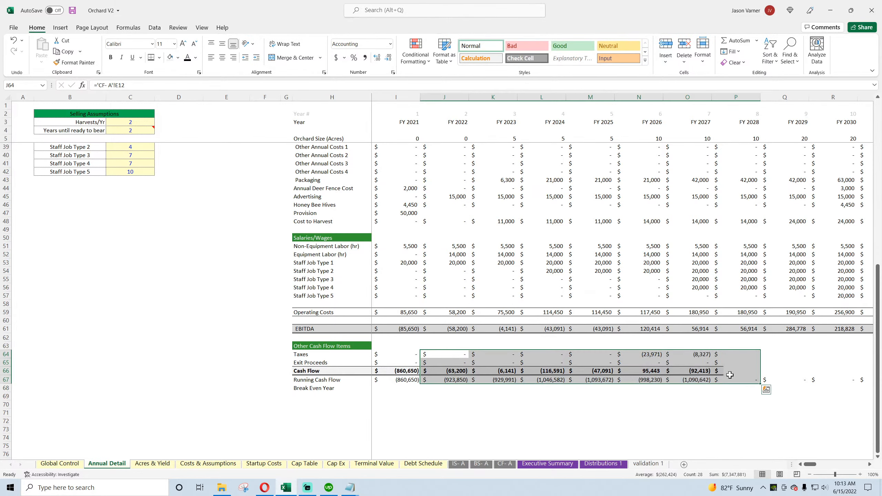
left_click_drag(642, 355, 808, 383)
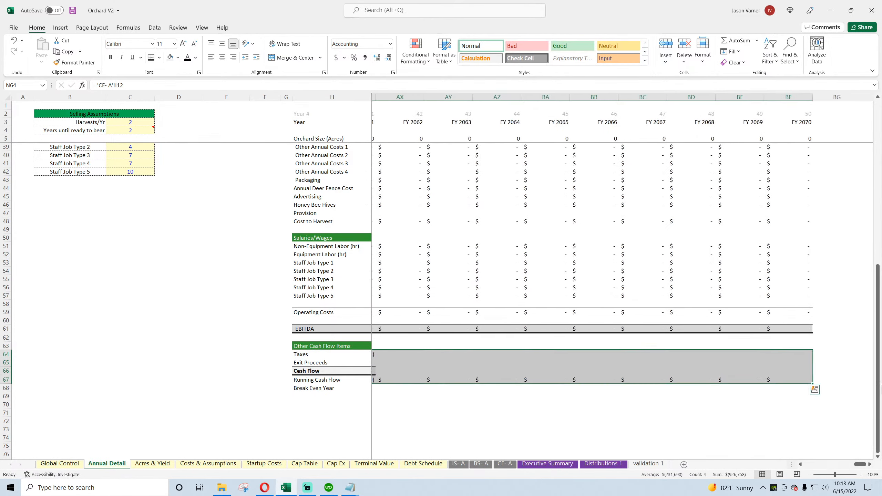
left_click_drag(862, 464, 809, 465)
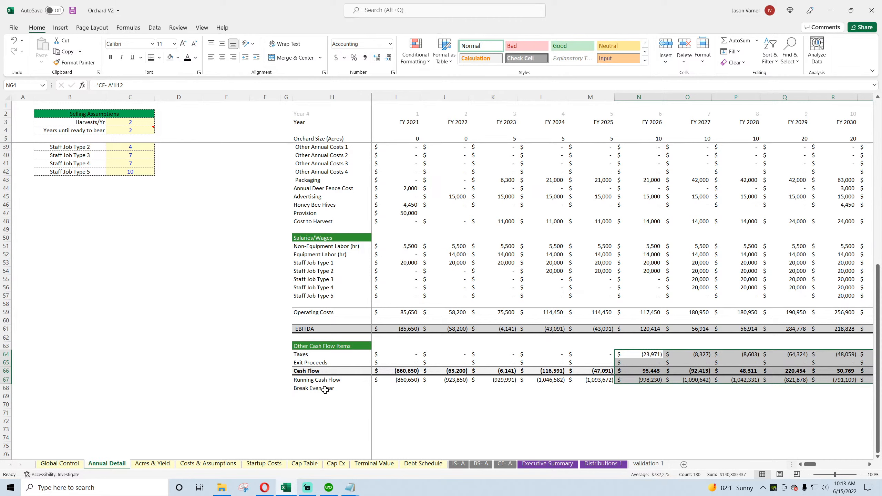
mouse_move(811, 465)
left_mouse_down()
mouse_move(819, 469)
mouse_move(812, 467)
left_mouse_up()
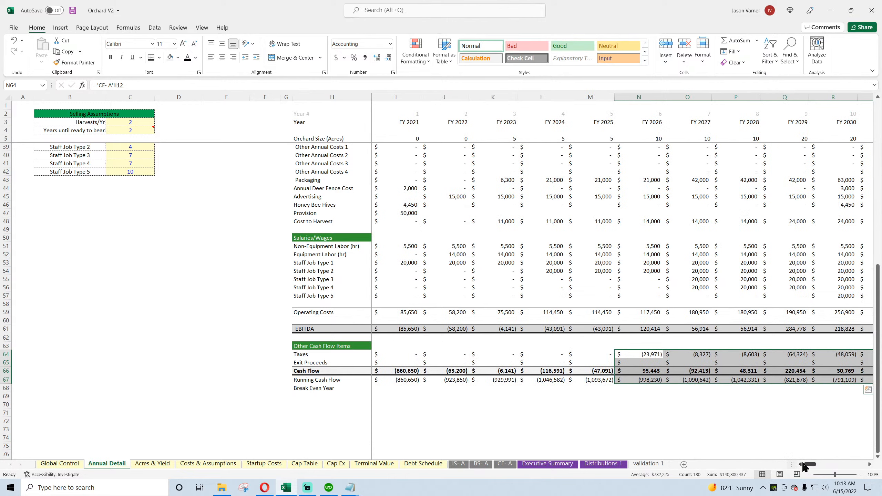
left_click(73, 11)
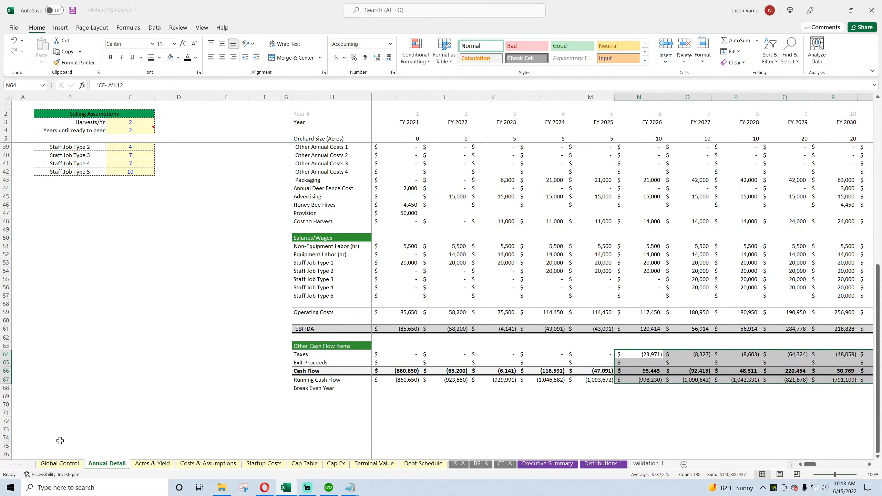
left_click(405, 382)
Step: On Global Control, repoint the Total Equity Required for Project MIN formula in C16 to Annual Detail row 67, Running Cash Flow, and save
left_click(70, 464)
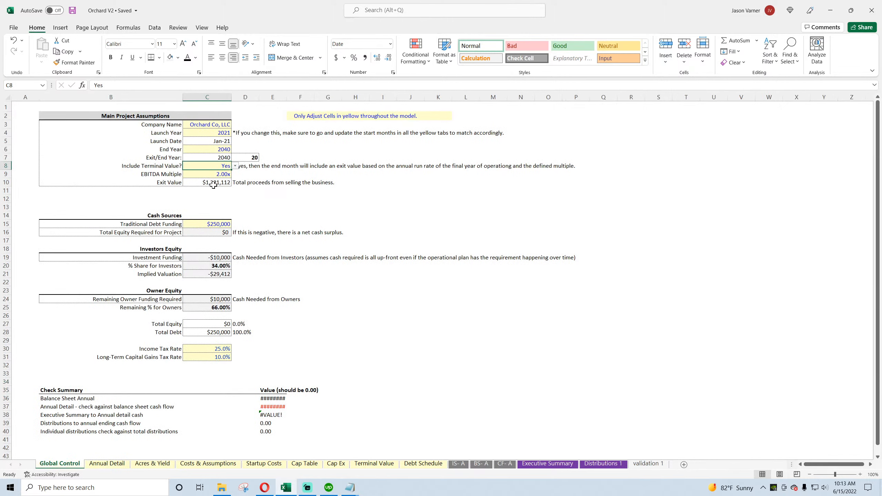
left_click(206, 231)
left_click(157, 86)
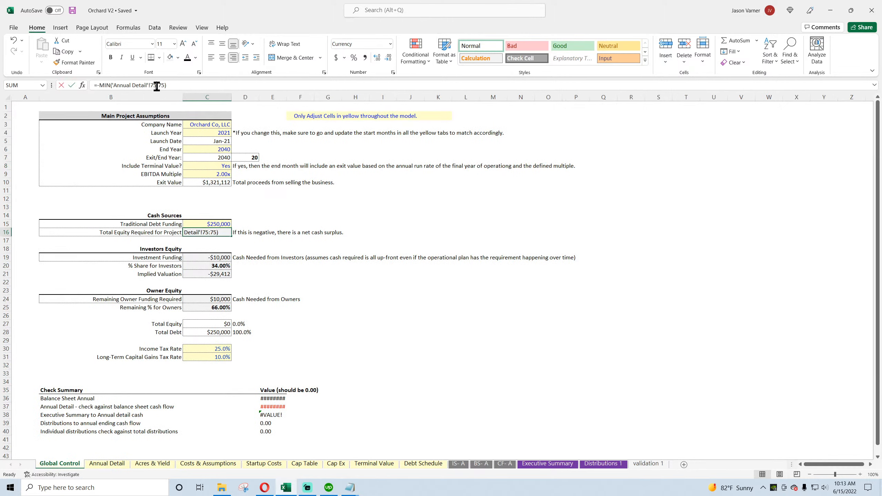
key("BackSpace")
key("BackSpace")
type("67")
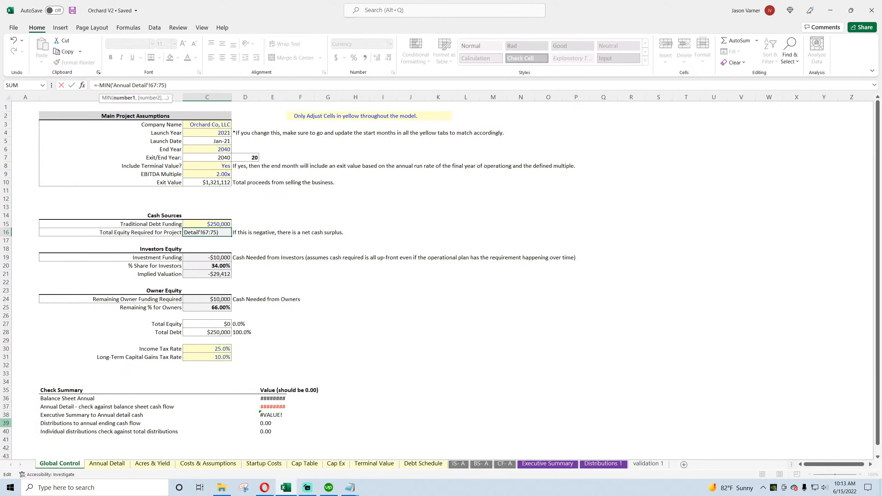
key("Return")
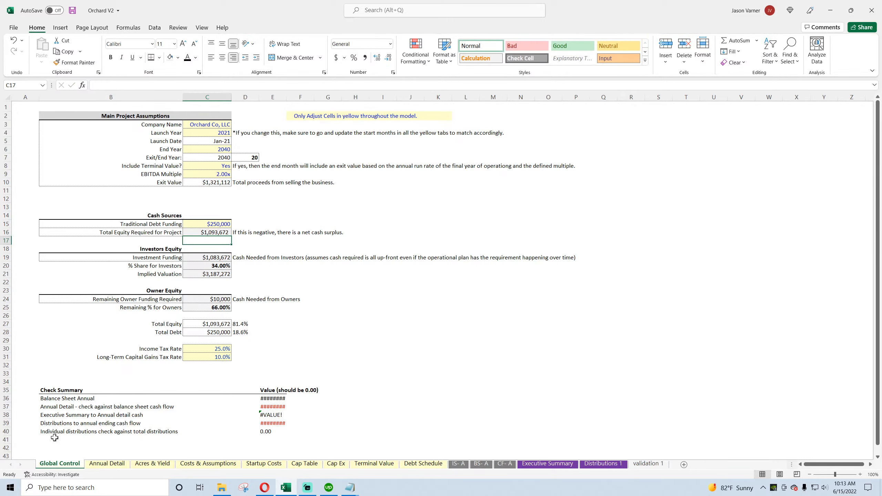
left_click(73, 10)
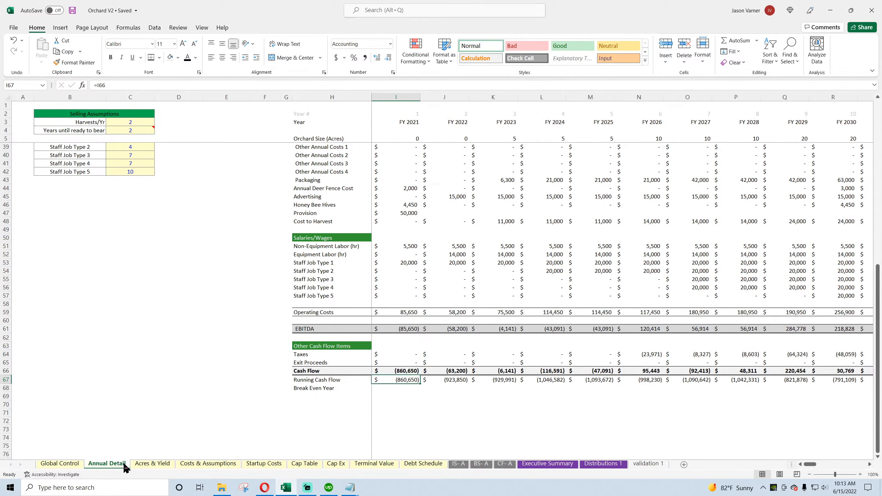
Step: Examine the Cap Table's Total Equity Required link and the funds contributed by the raises, the founders and the OverFlow row
left_click(304, 464)
left_click(159, 123)
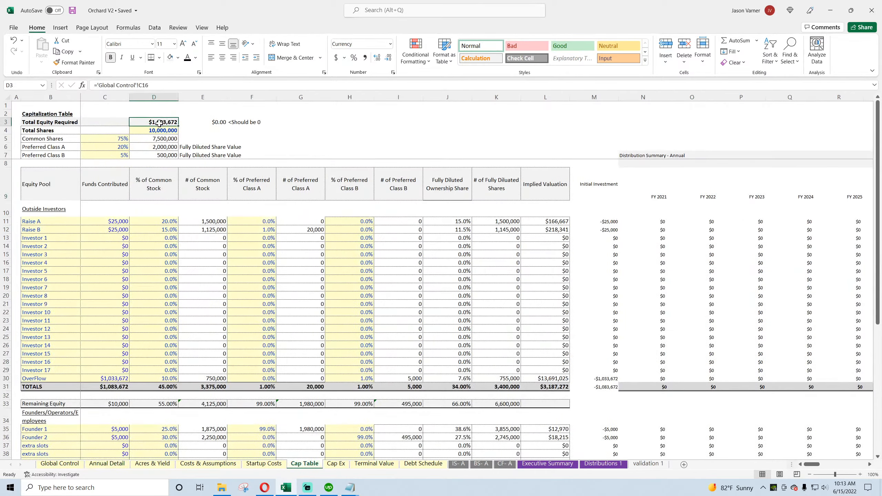
left_click(115, 229)
scroll(123, 318, "down", 7)
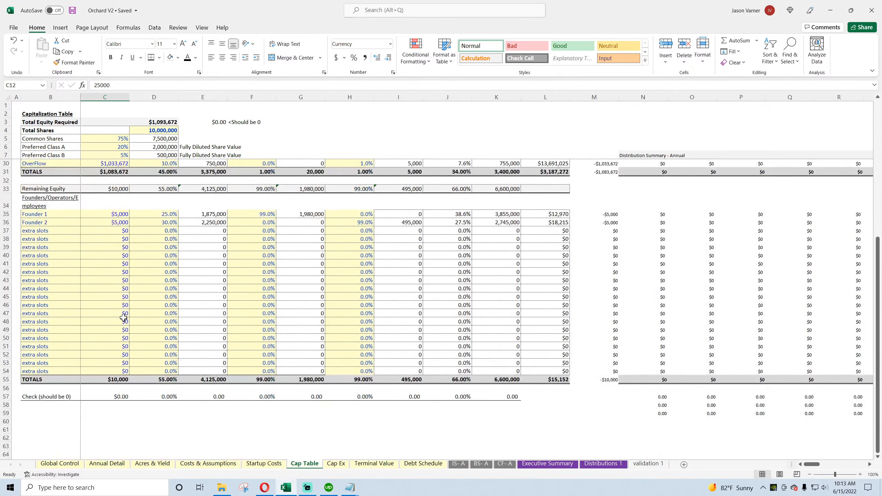
left_click(109, 215)
scroll(107, 284, "up", 7)
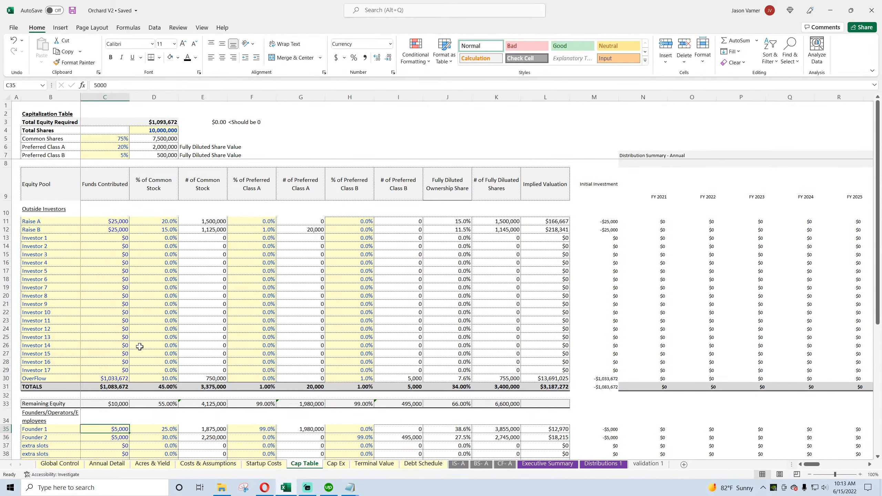
left_click(27, 380)
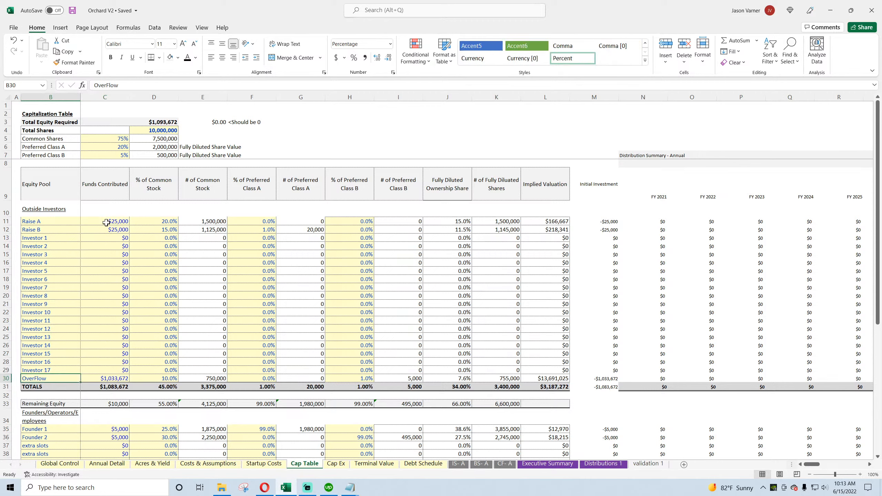
Step: Review the common and preferred share percentages for Raise A, Raise B and OverFlow, along with the investor and founder blocks
left_click_drag(107, 222, 127, 246)
left_click_drag(167, 222, 168, 241)
left_click(247, 222)
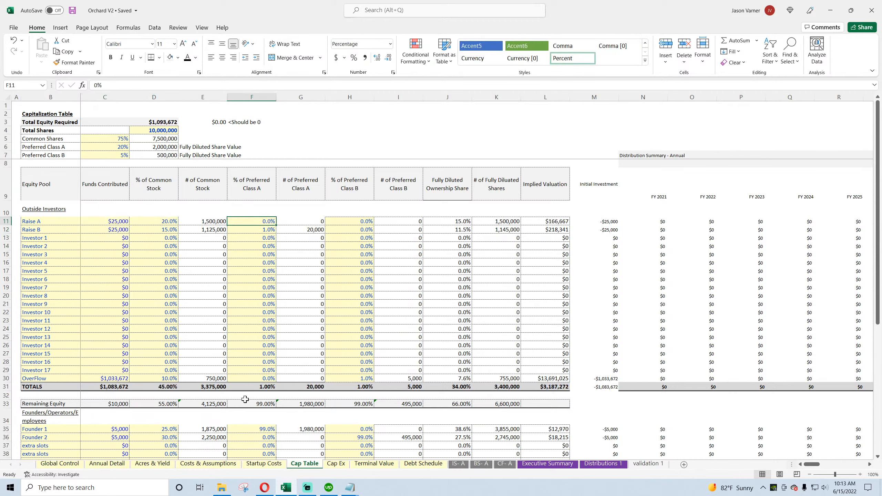
left_click(259, 379)
left_click(357, 378)
left_click(159, 380)
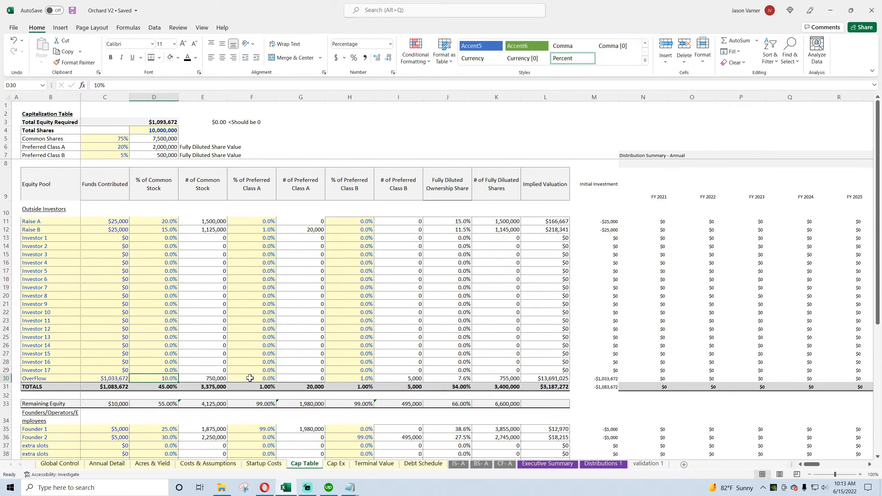
left_click(250, 379)
left_click(352, 379)
left_click(265, 380)
left_click(142, 376)
scroll(213, 360, "down", 7)
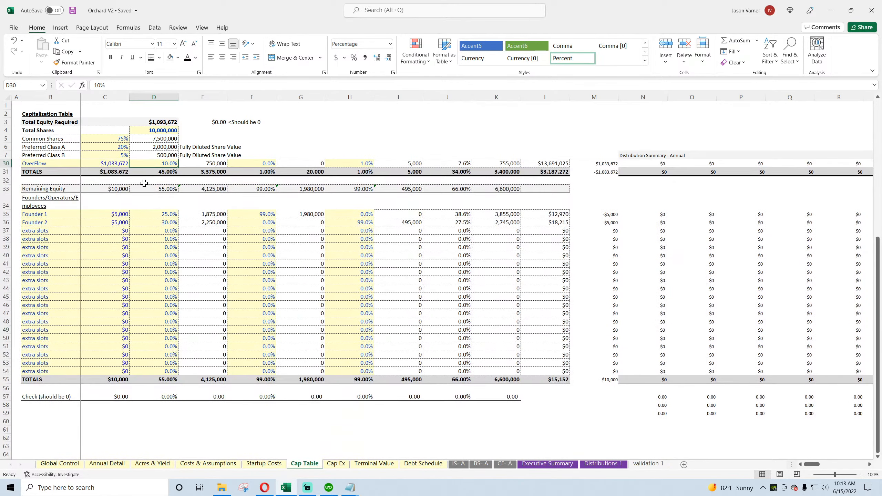
scroll(179, 349, "up", 7)
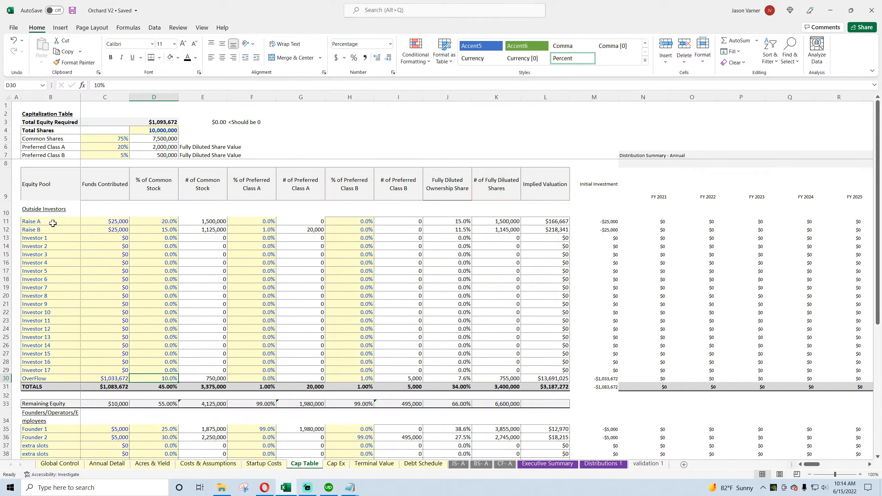
mouse_move(52, 223)
left_mouse_down()
mouse_move(93, 240)
mouse_move(139, 323)
mouse_move(137, 378)
left_mouse_up()
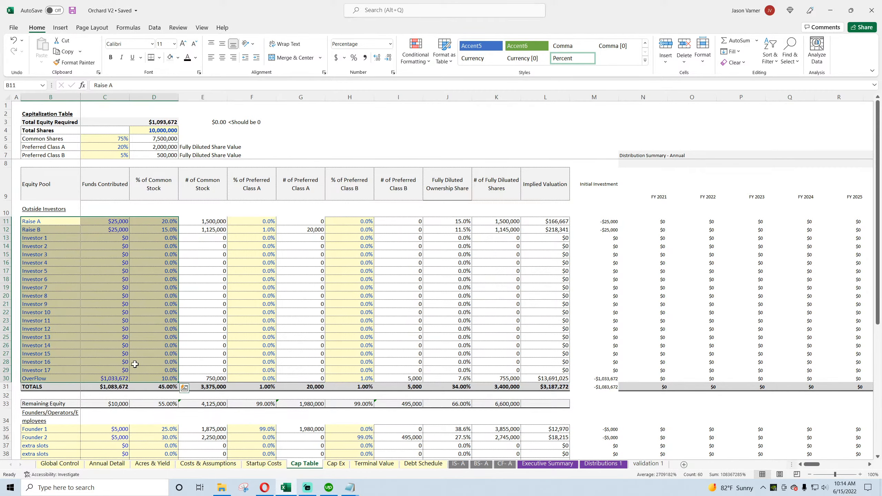
scroll(63, 243, "down", 6)
scroll(80, 282, "up", 6)
Step: Look over the Cap Ex, Terminal Value, annual balance sheet and annual cash flow statement sheets
left_click(334, 465)
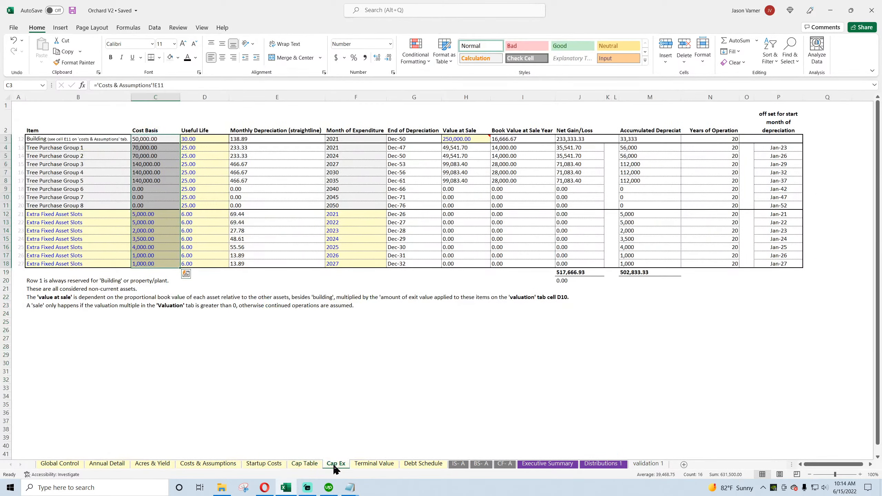
left_click(374, 464)
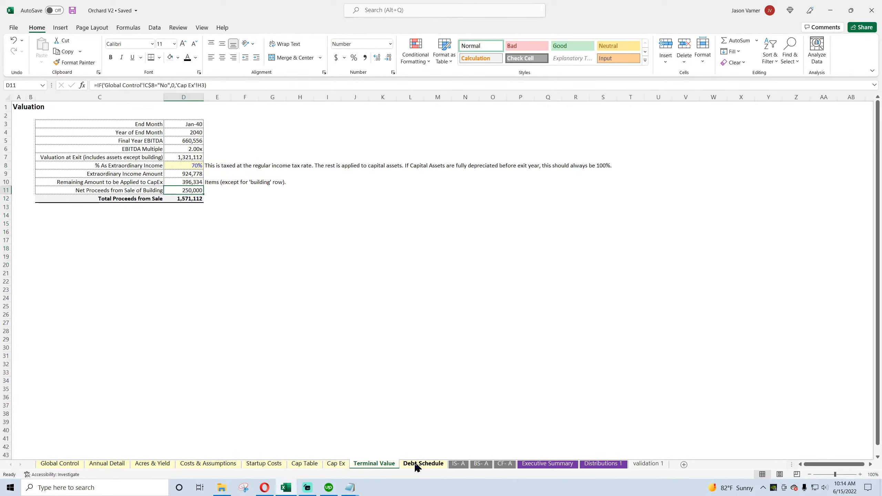
left_click(481, 464)
left_click(504, 464)
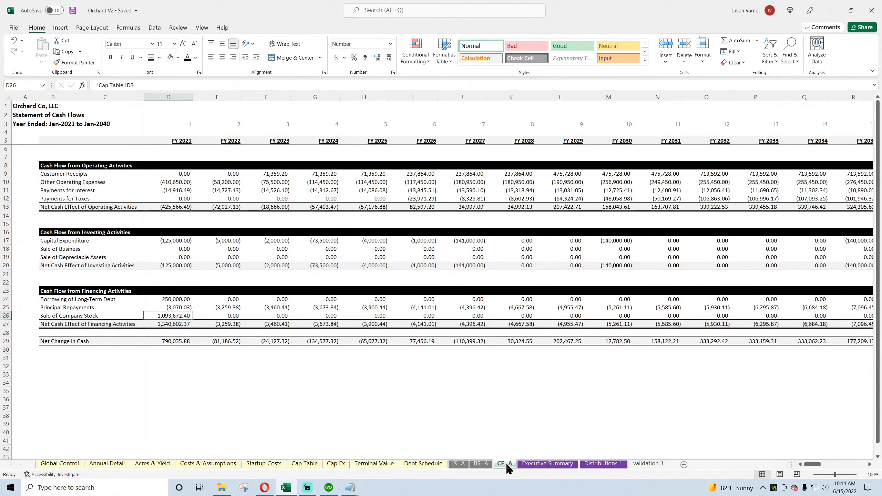
Step: On Annual Detail, make the whole EBITDA row, row 61, bold
left_click(102, 465)
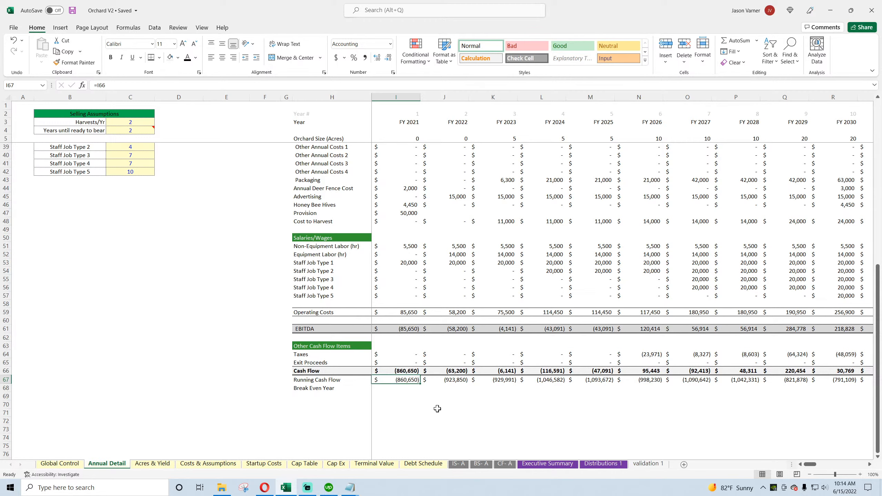
scroll(437, 408, "up", 4)
scroll(437, 408, "down", 4)
scroll(437, 409, "up", 4)
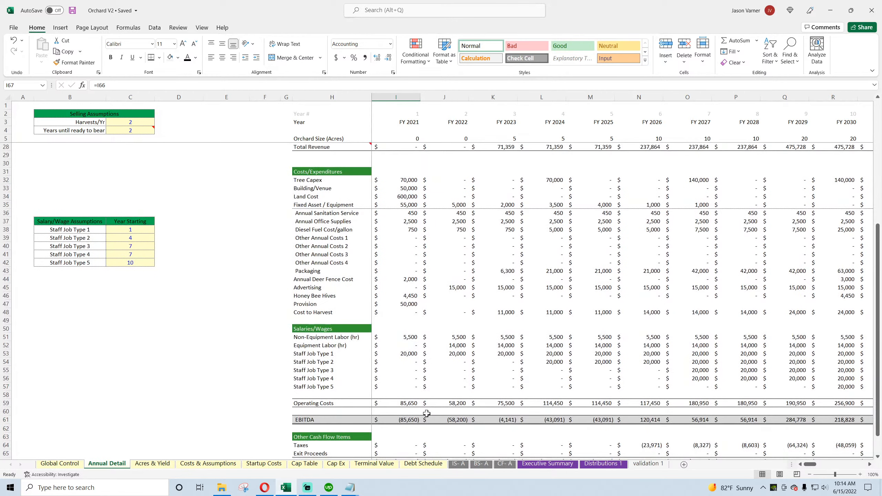
left_click(14, 422)
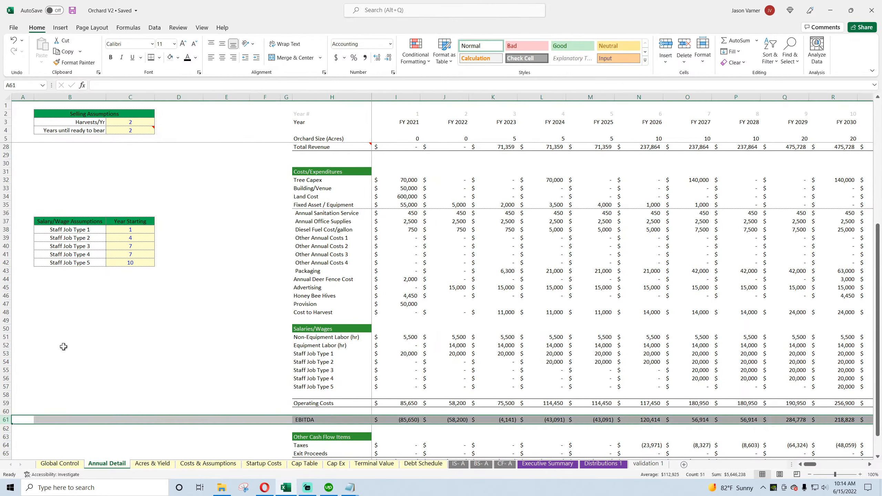
left_click(110, 57)
left_click(498, 300)
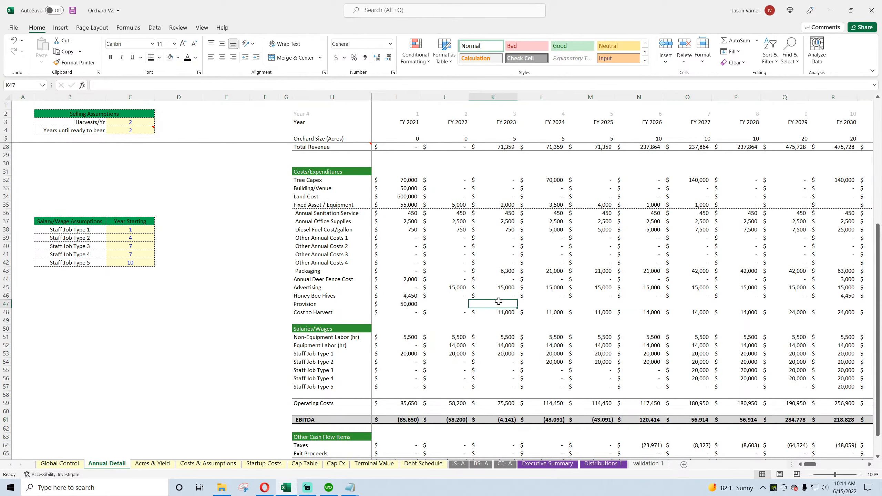
Step: Inspect the FY 2021 Land Cost formula in I34 and save the workbook
left_click(314, 196)
left_click(403, 196)
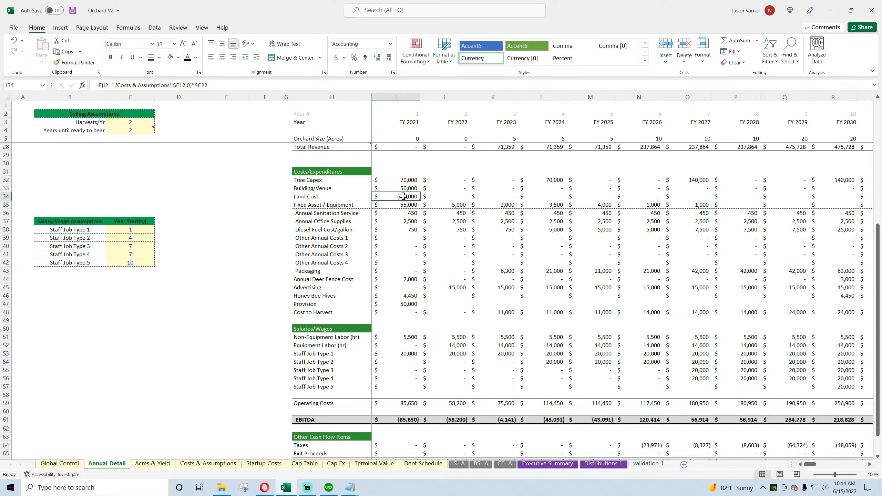
left_click(72, 10)
Step: Examine the annual balance sheet's Check row against its assets, liabilities and owner equity for missing items
left_click(481, 464)
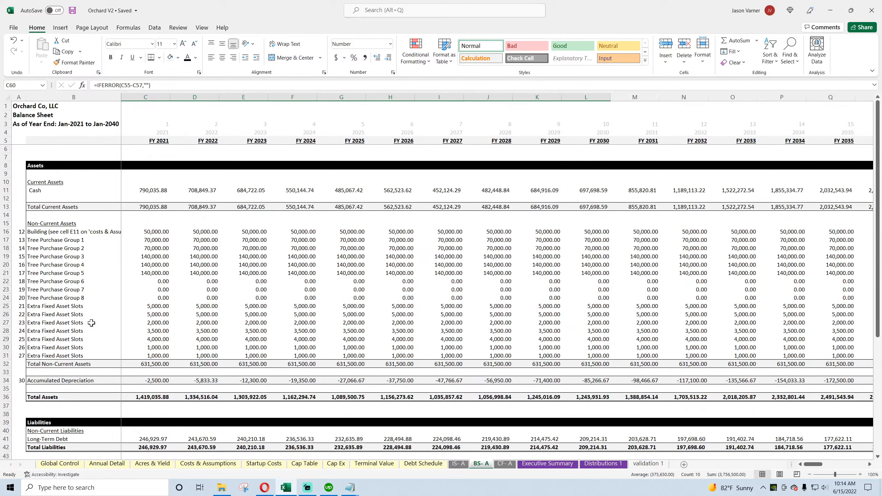
scroll(91, 323, "down", 7)
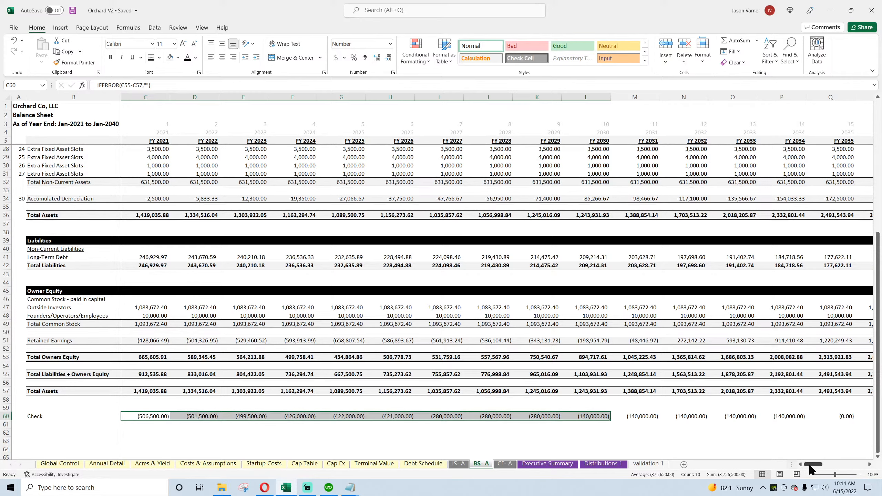
mouse_move(811, 469)
left_mouse_down()
mouse_move(844, 469)
mouse_move(810, 469)
left_mouse_up()
scroll(145, 375, "up", 7)
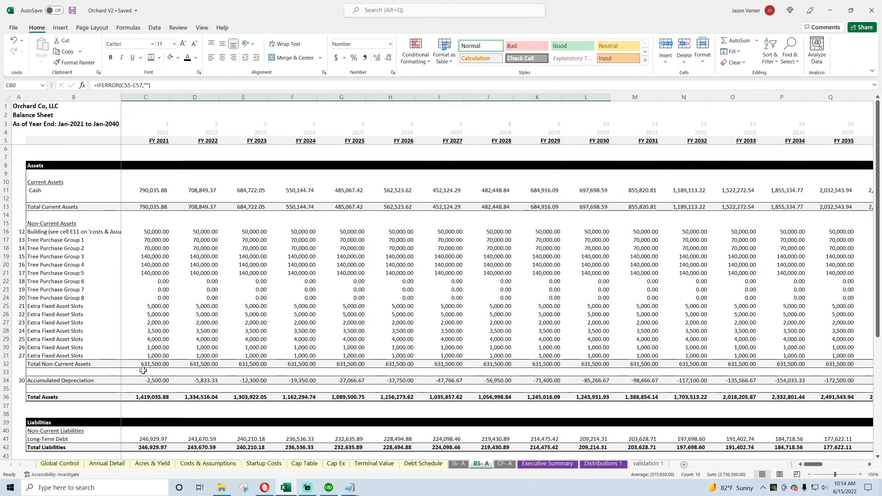
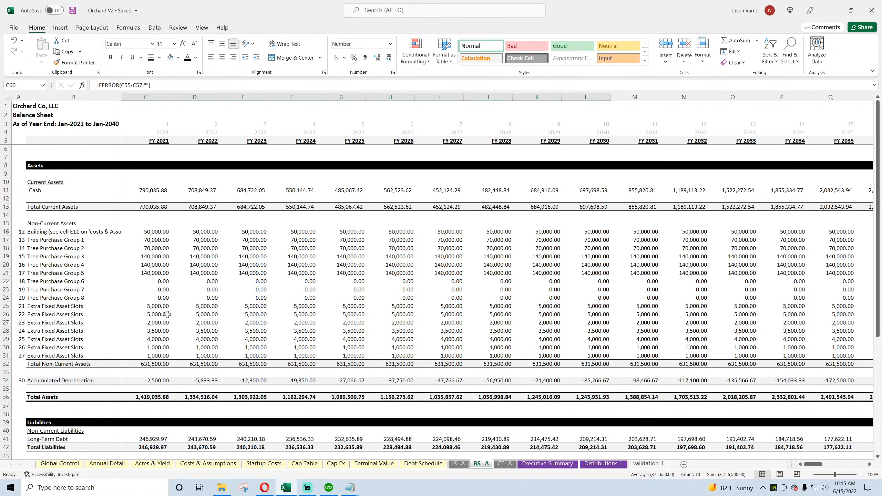
Step: Inspect the balance sheet's FY 2021 Cash formula and the Capital Expenditure line on the annual cash flow statement
left_click(152, 233)
left_click(156, 192)
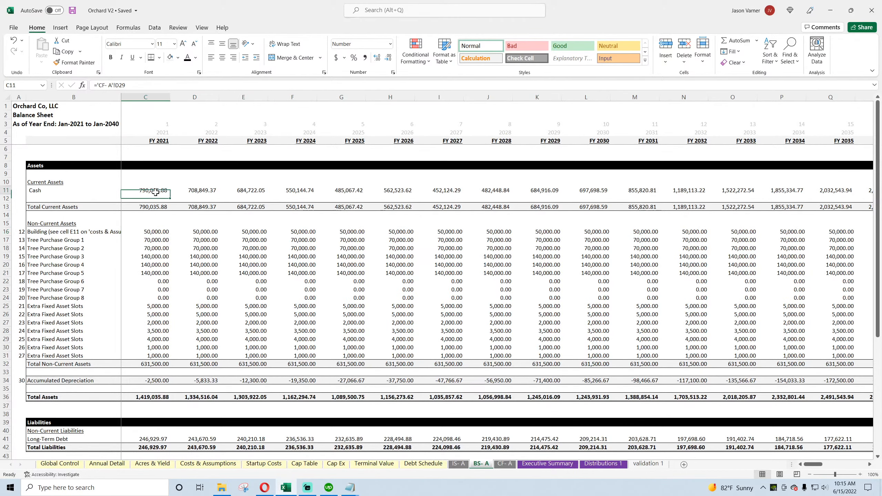
scroll(184, 344, "down", 7)
scroll(185, 342, "up", 7)
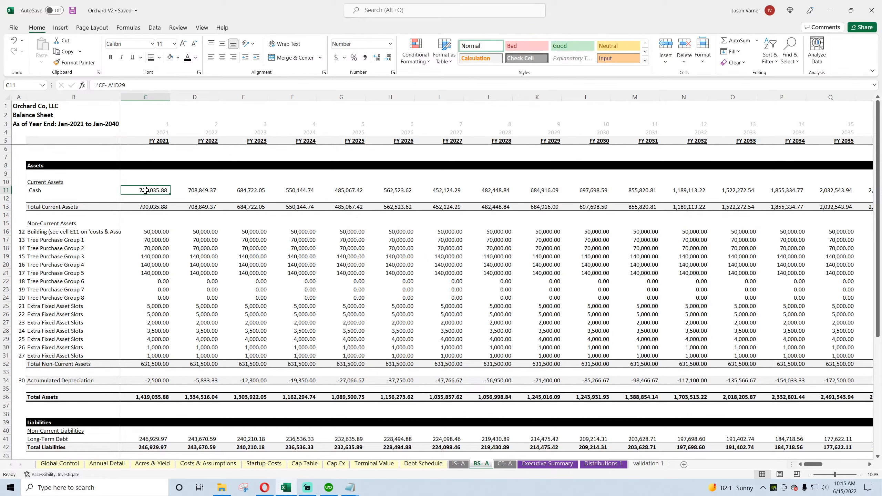
left_click(505, 464)
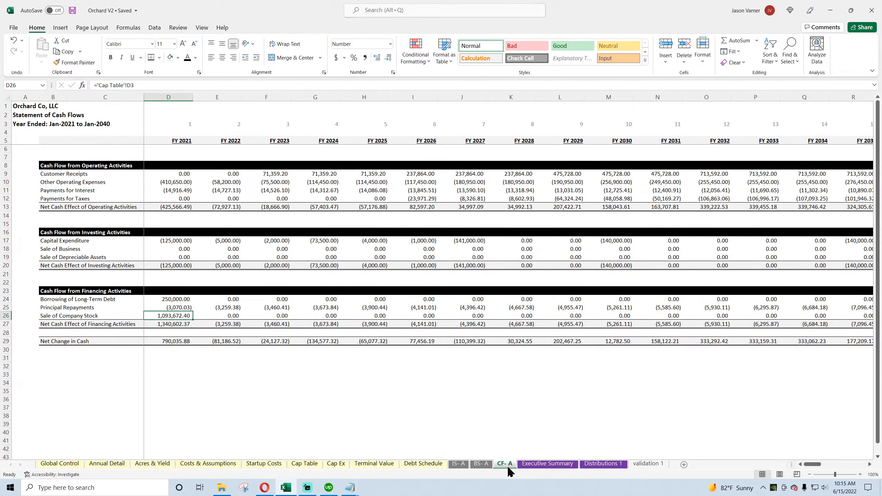
left_click(172, 239)
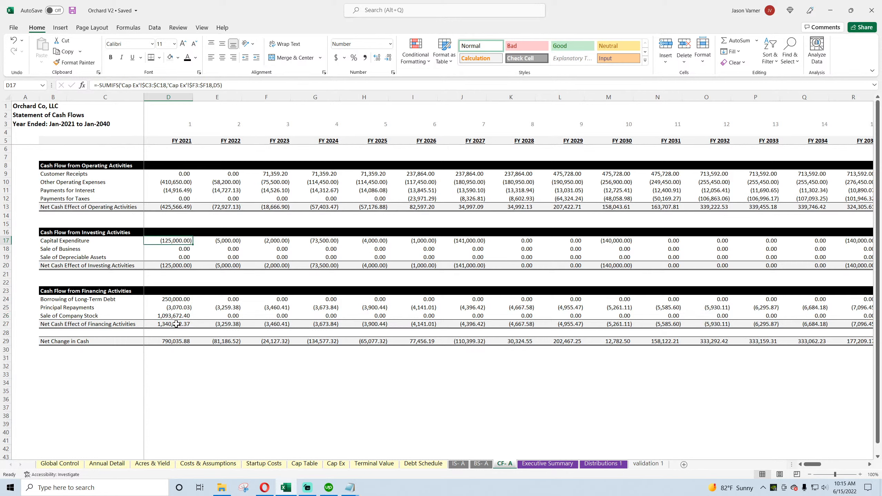
left_click(75, 241)
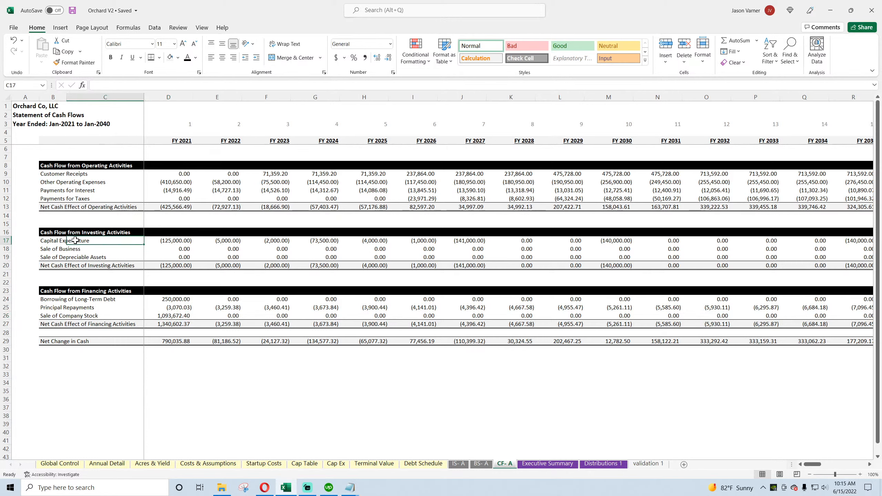
left_click(52, 242)
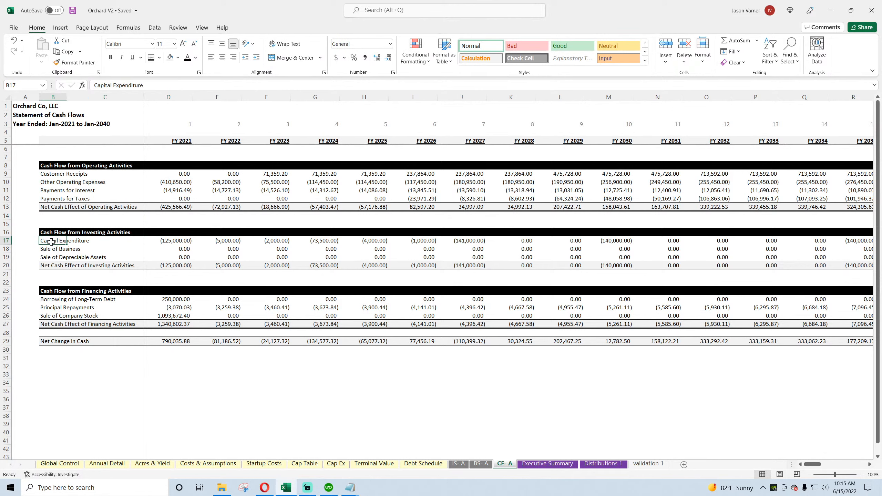
Step: Extend the FY 2021 Capital Expenditure formula in D17 to also subtract Annual Detail's Land Cost in I34, and save the workbook
left_click(172, 243)
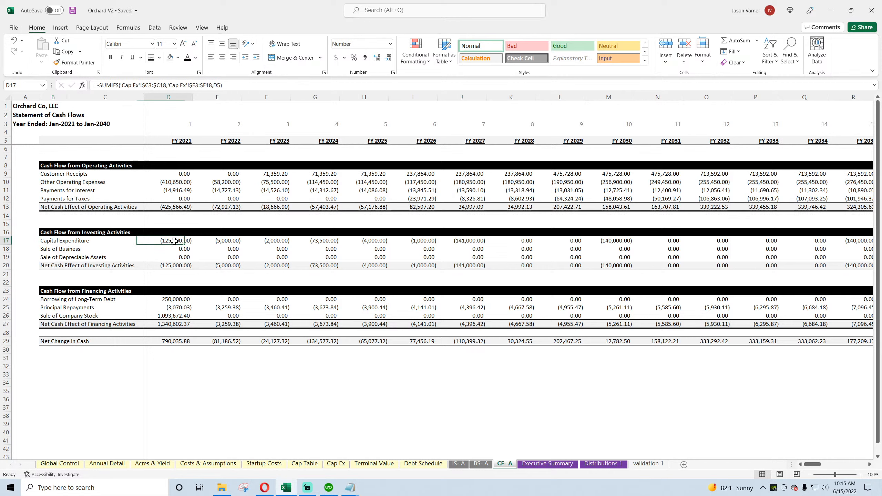
left_click(238, 85)
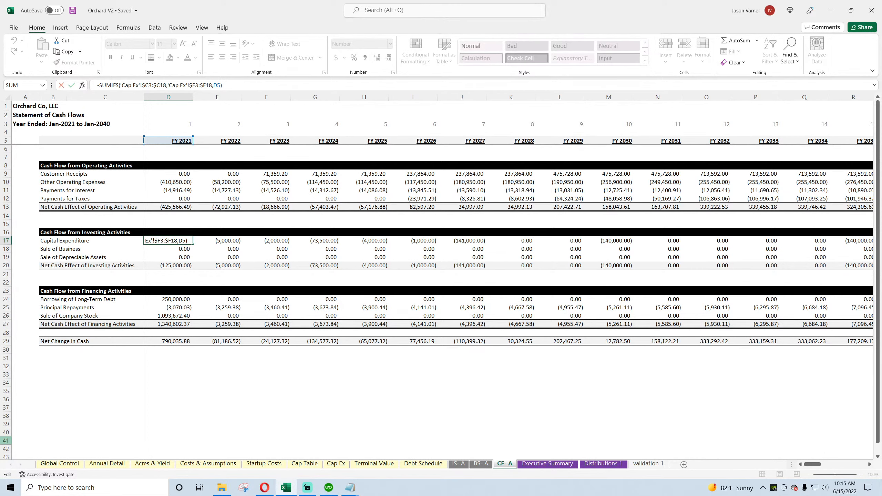
type("-")
left_click(106, 464)
scroll(118, 421, "up", 7)
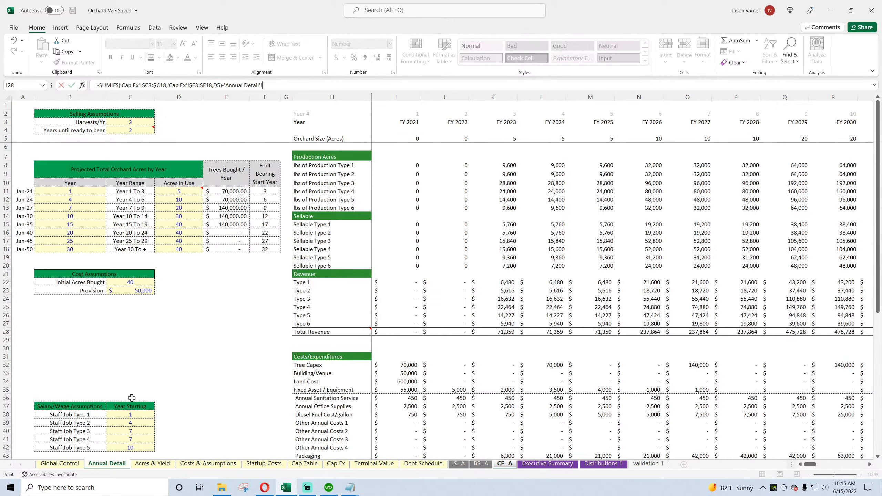
left_click(202, 464)
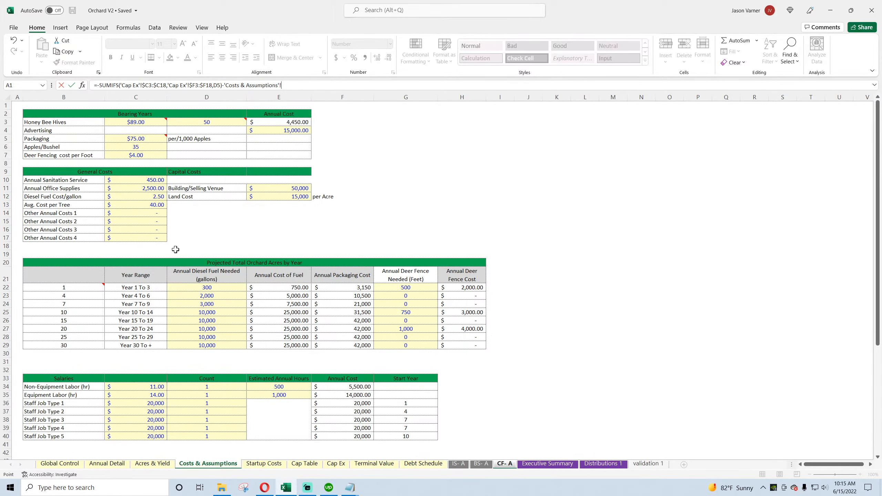
left_click(152, 464)
left_click(107, 464)
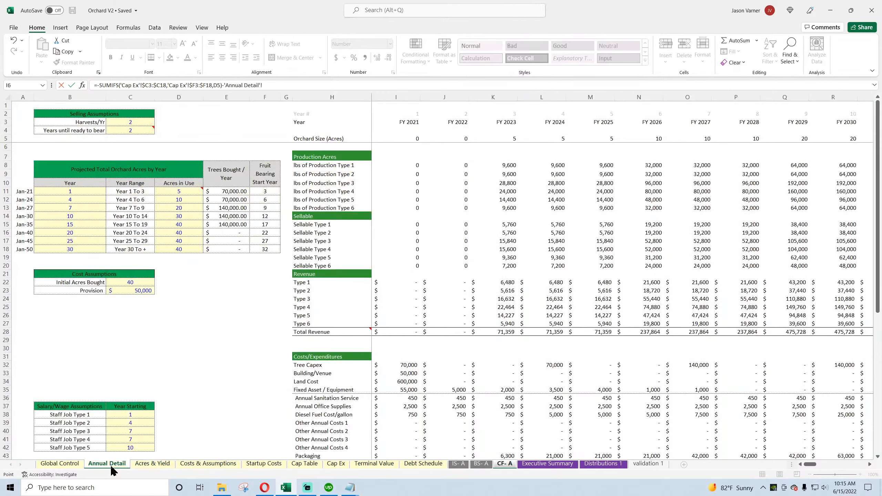
left_click(405, 383)
scroll(279, 379, "down", 4)
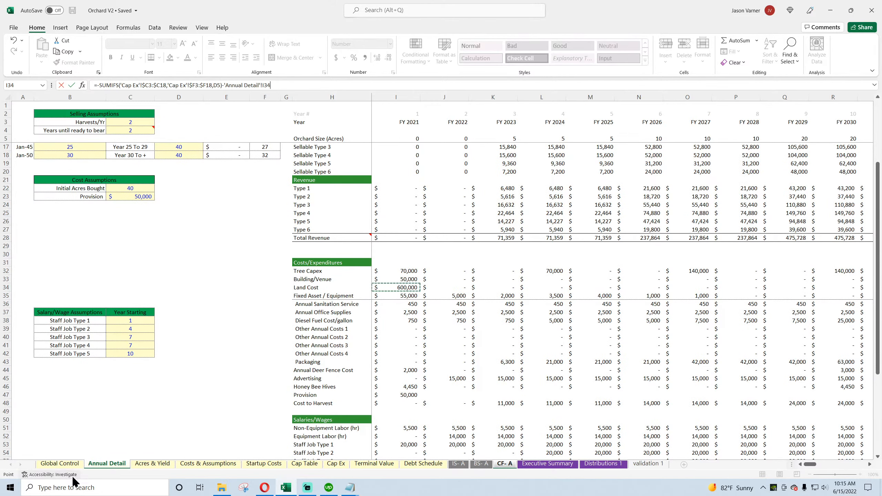
key("Return")
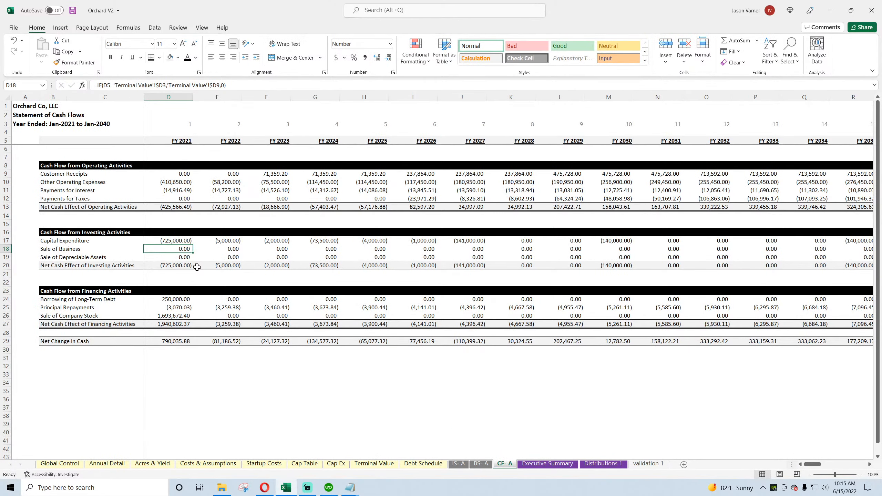
left_click(179, 240)
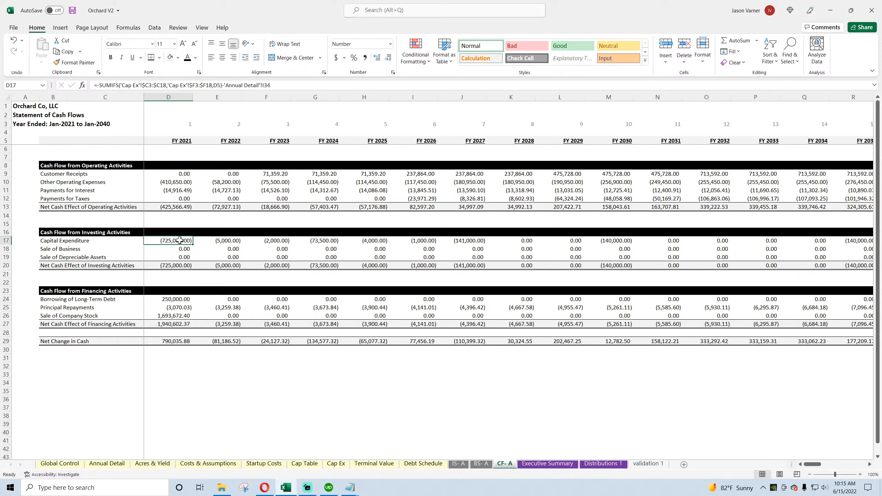
left_click(73, 10)
Step: Examine the annual balance sheet's Check row across the years and the FY 2021 Land Cost entry on Annual Detail
left_click(481, 464)
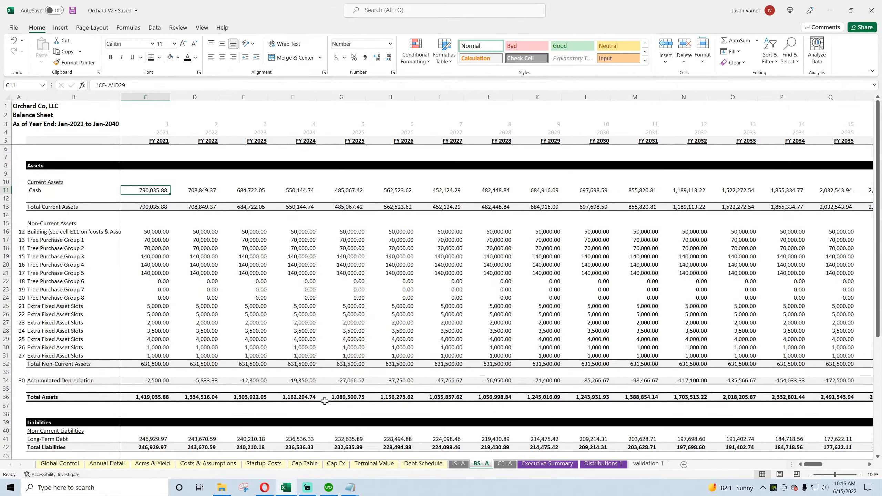
scroll(324, 401, "down", 7)
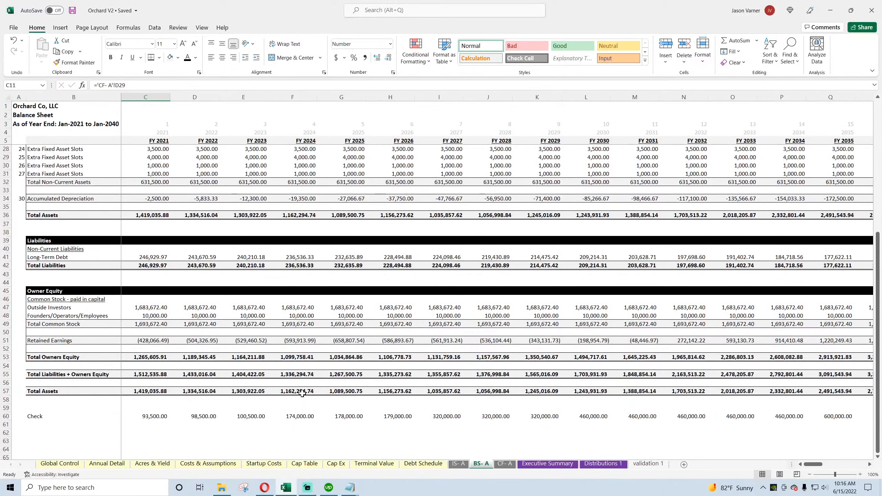
left_click_drag(813, 465, 823, 468)
left_click_drag(735, 417, 560, 417)
left_click(107, 464)
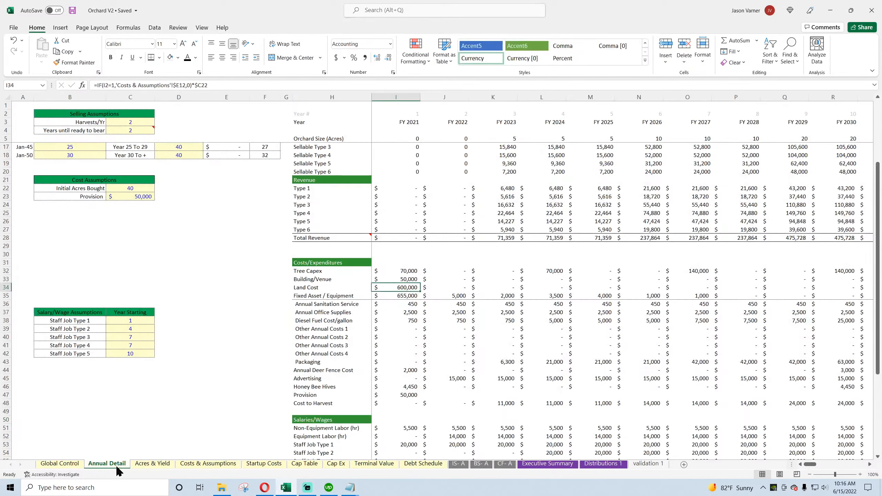
left_click_drag(402, 287, 333, 292)
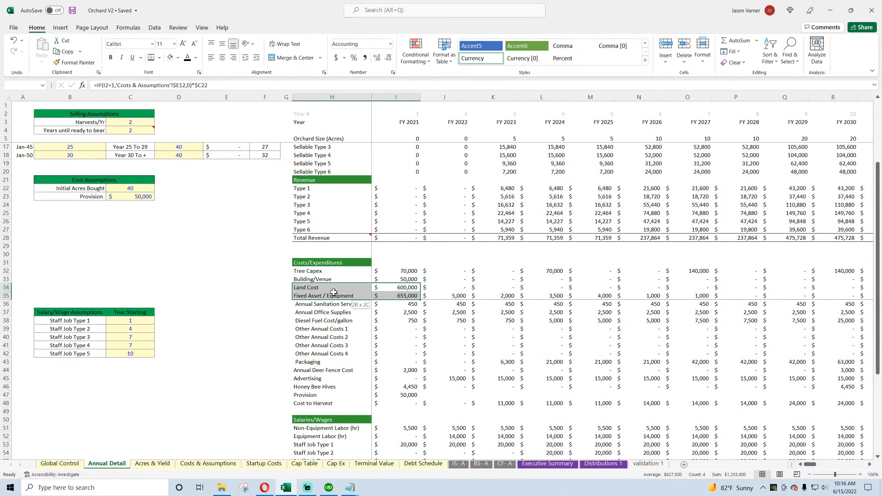
left_click_drag(402, 287, 344, 290)
left_click(402, 287)
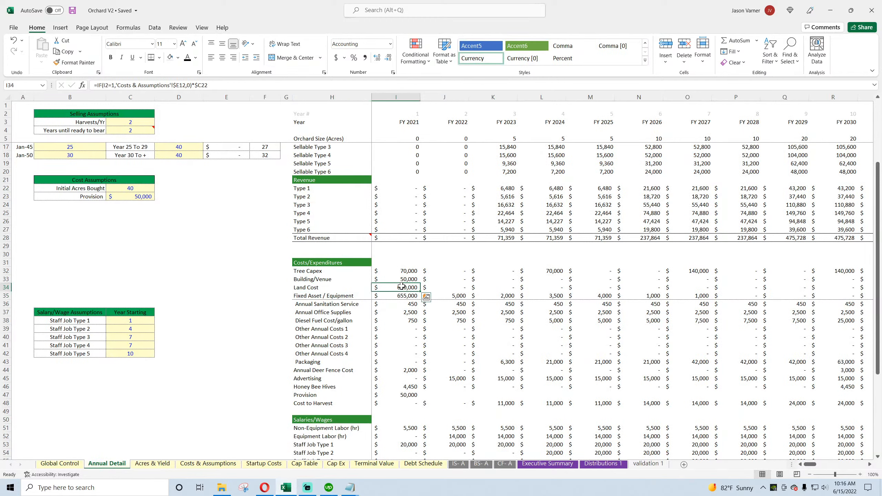
left_click_drag(402, 287, 323, 287)
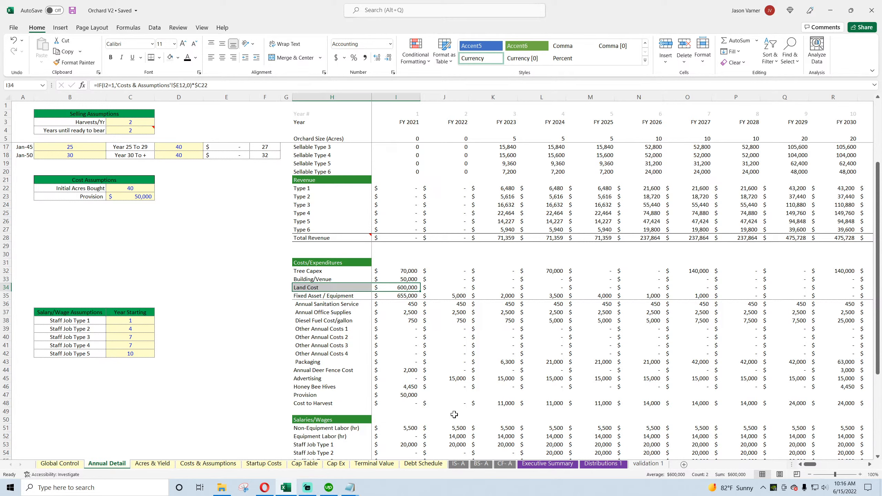
Step: Review the annual balance sheet's Check cells from FY 2040 back to FY 2029, and save the workbook
left_click(480, 464)
left_click(787, 415)
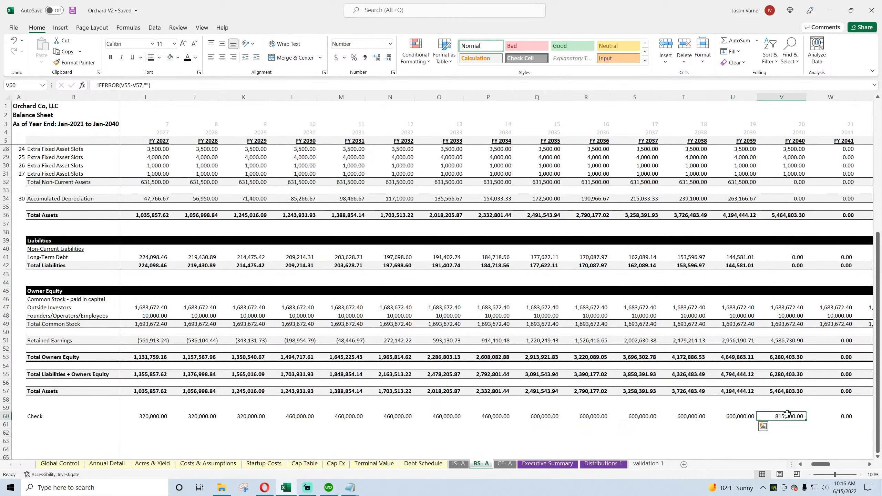
left_click(738, 417)
left_click(339, 418)
key("Left")
key("Left")
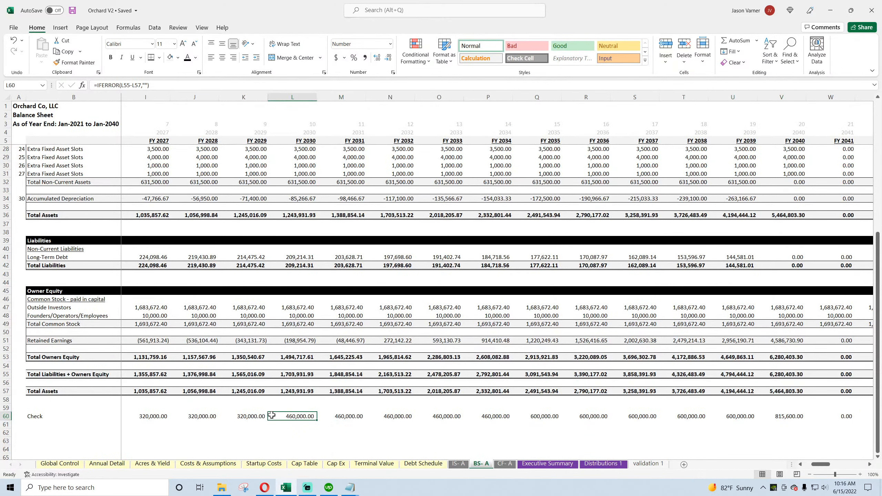
left_click(801, 465)
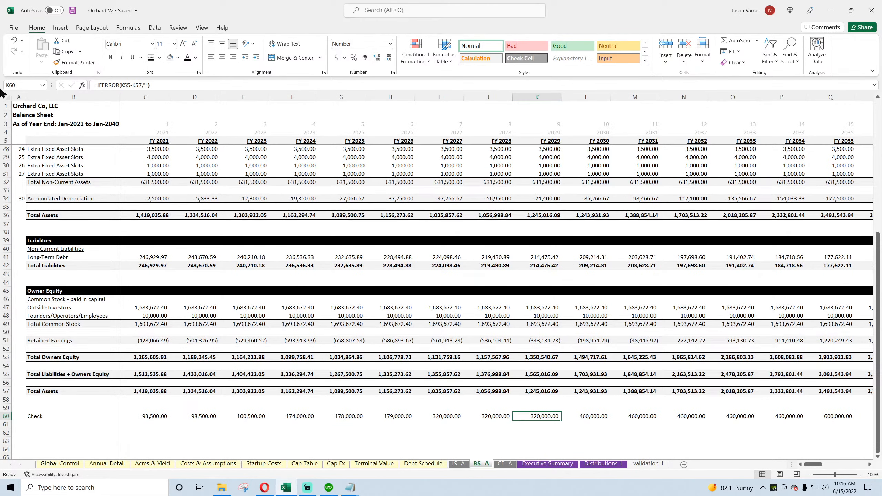
left_click(71, 10)
left_click(72, 11)
Step: Compare the balance sheet's Check row with the FY 2030 Capital Expenditure formula in M17 on the annual cash flow statement
scroll(230, 319, "up", 7)
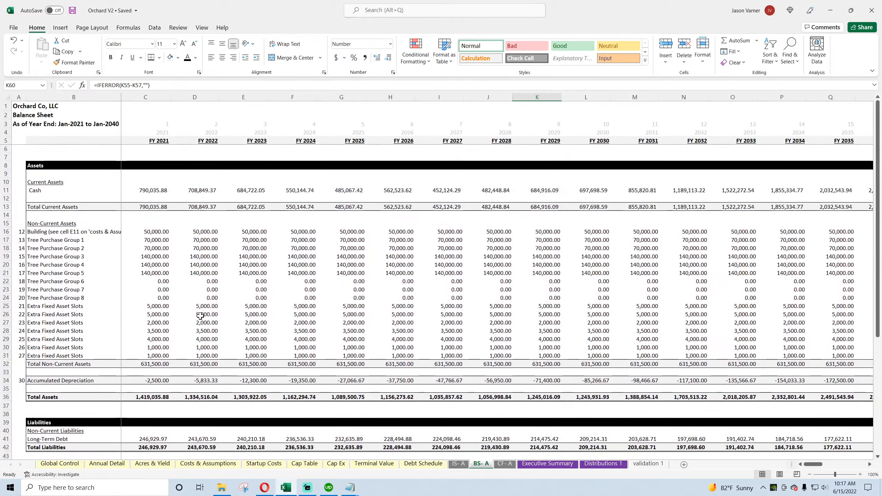
scroll(194, 314, "down", 7)
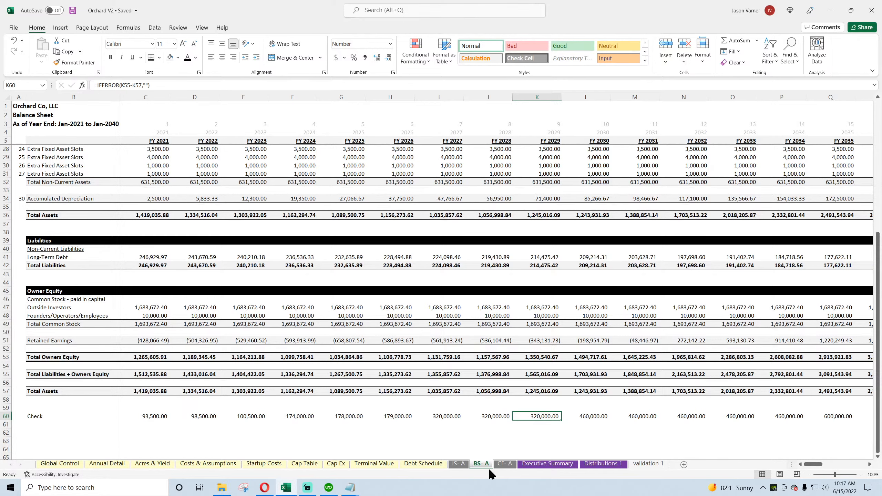
left_click(504, 464)
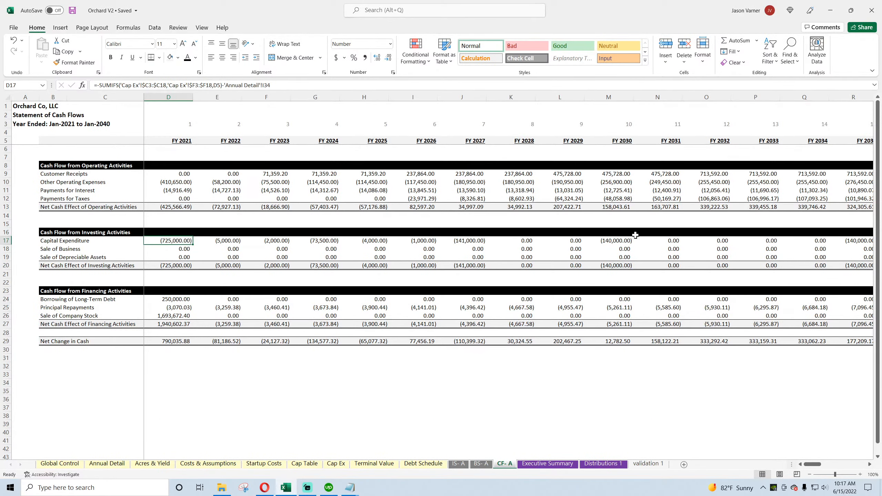
left_click(611, 242)
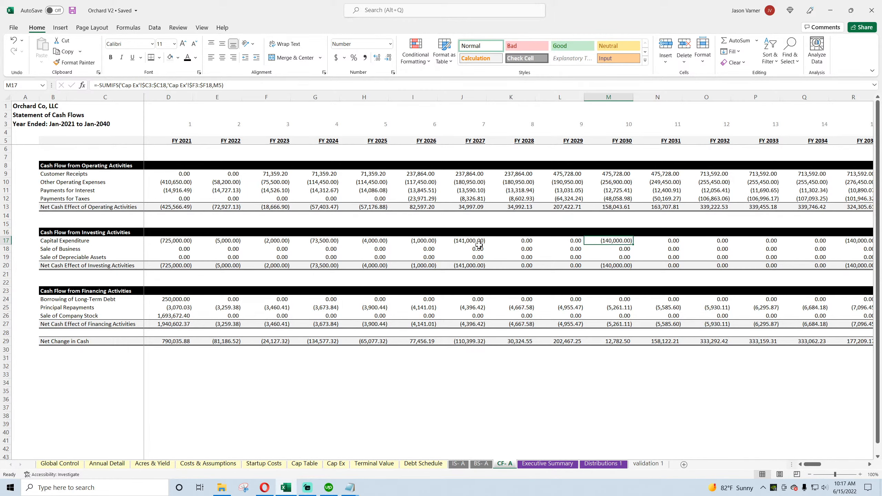
left_click(480, 464)
scroll(369, 414, "up", 2)
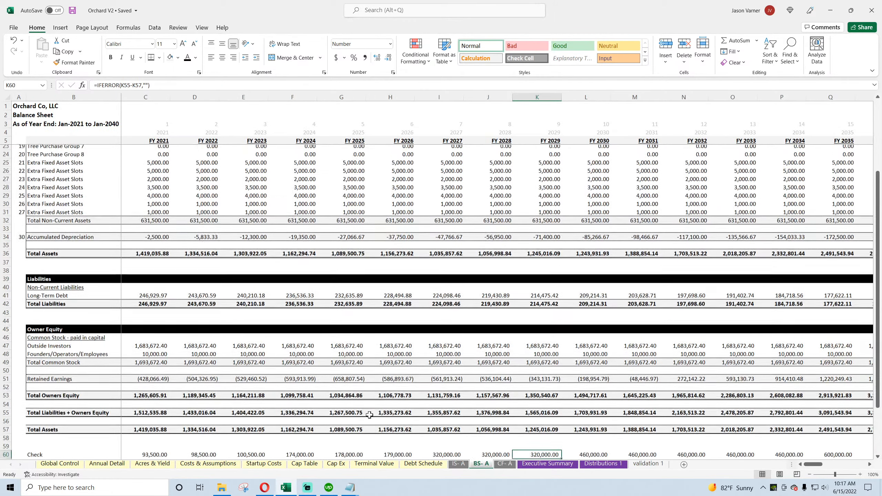
scroll(369, 414, "up", 2)
scroll(368, 414, "up", 4)
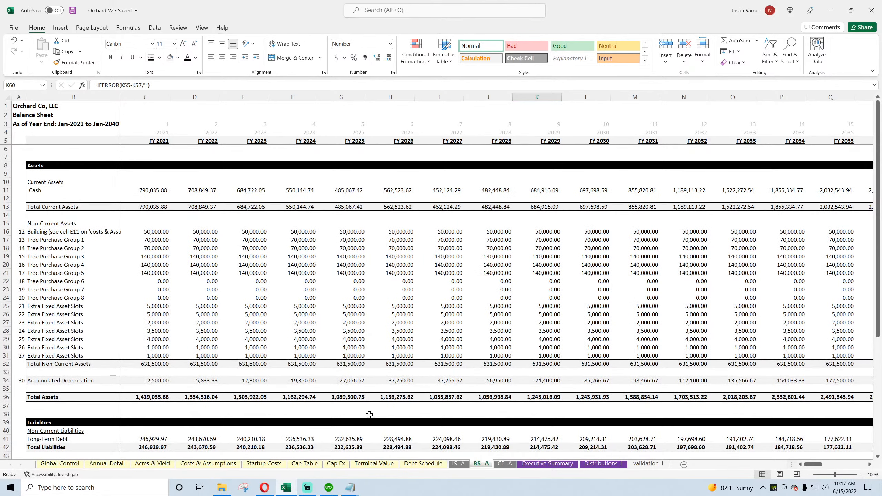
Step: Inspect the building, tree purchase and extra fixed asset formulas in the balance sheet's Non-Current Assets section, C16:L31
mouse_move(158, 232)
left_mouse_down()
mouse_move(86, 233)
mouse_move(157, 240)
left_mouse_up()
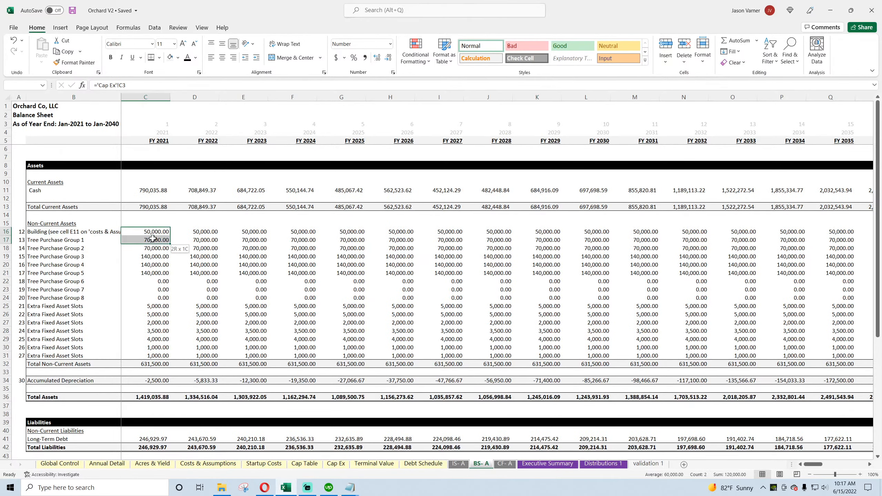
left_click(152, 232)
left_click(149, 241)
left_click(147, 256)
left_click(146, 281)
left_click(197, 256)
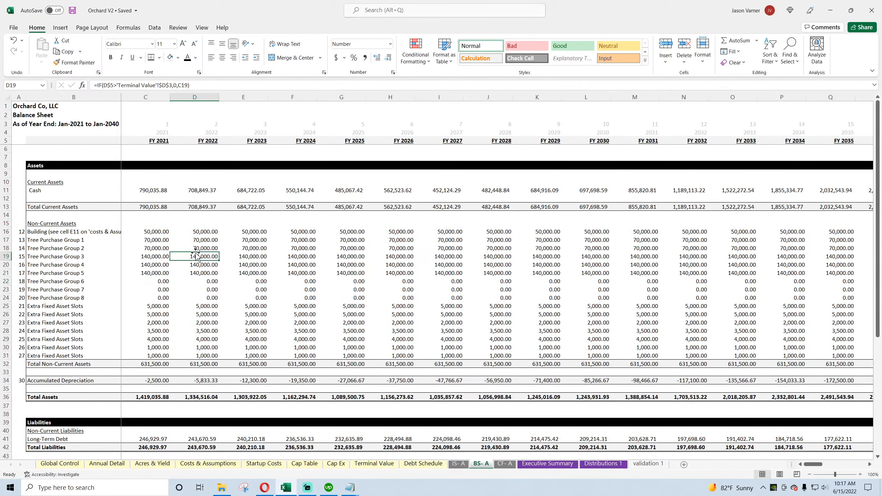
left_click(202, 273)
left_click(208, 289)
left_click(248, 297)
left_click(254, 330)
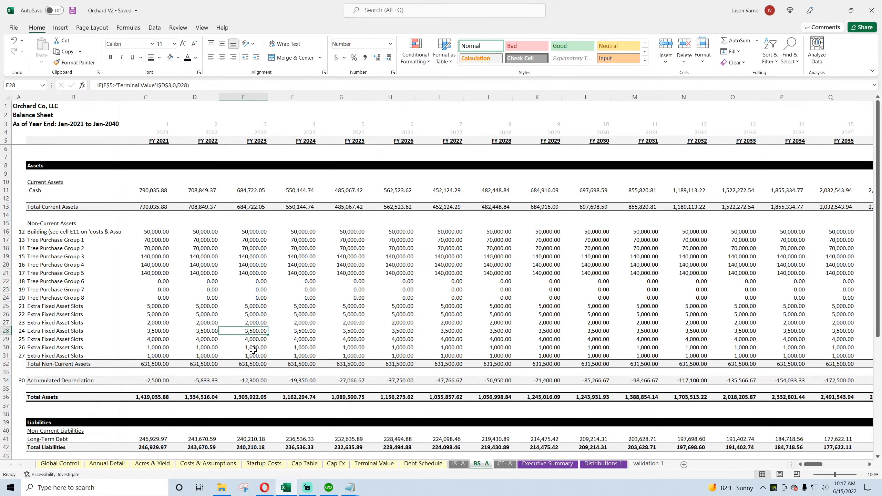
left_click(153, 240)
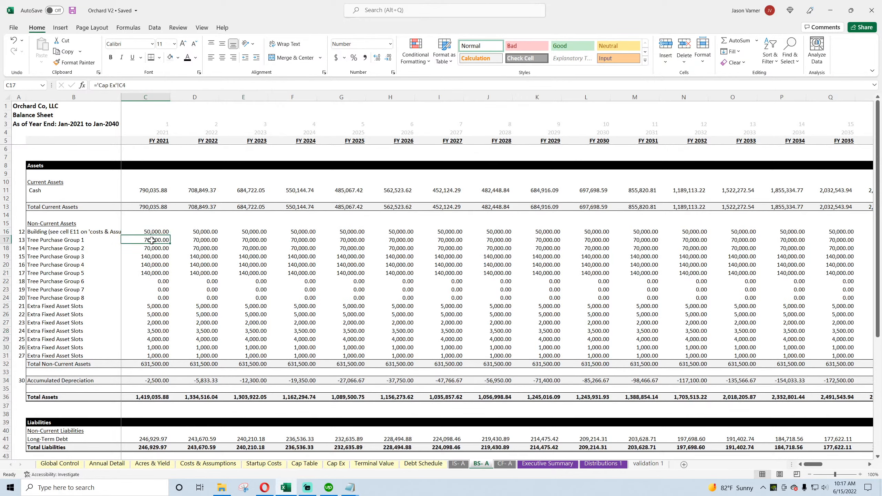
left_click(153, 264)
left_click(155, 233)
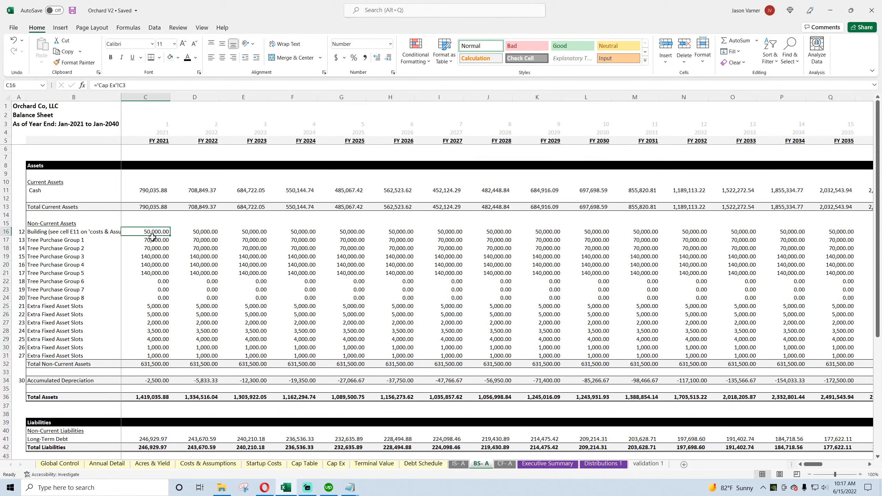
left_click_drag(153, 237, 570, 357)
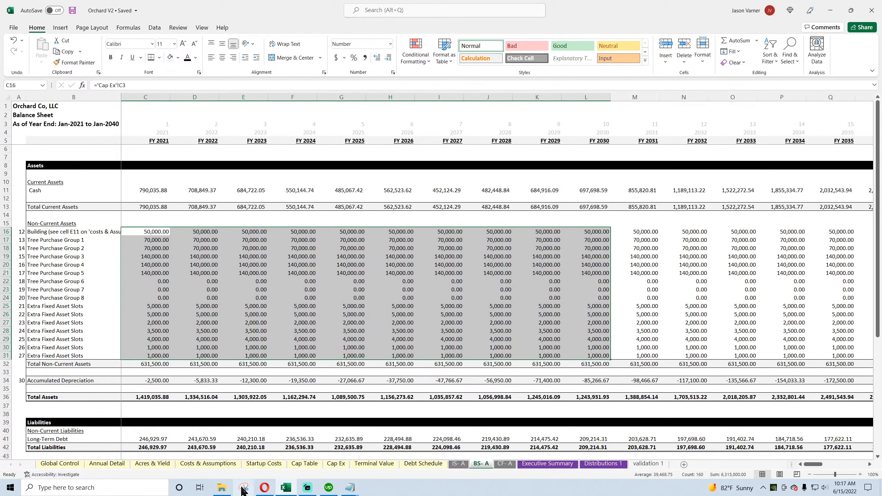
Step: Switch to YouTube Studio to check the live stream's analytics and chat, and return to the Orchard V2 workbook in Excel
left_click(264, 493)
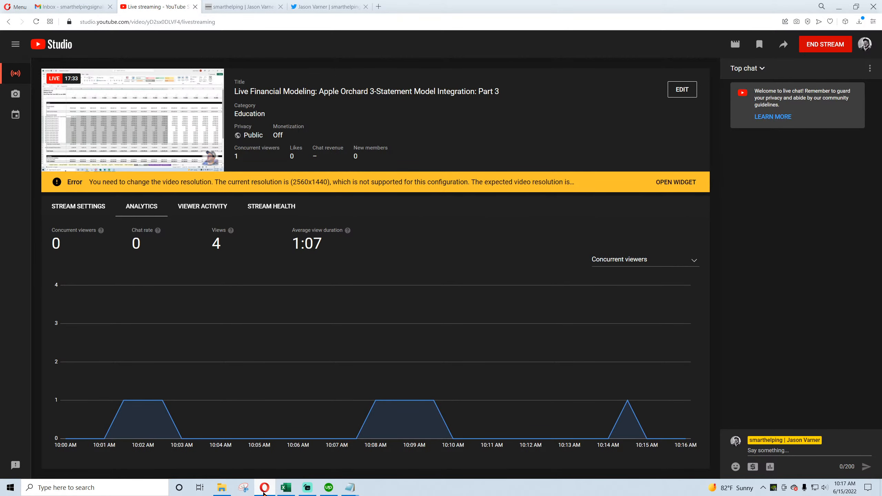
left_click(264, 493)
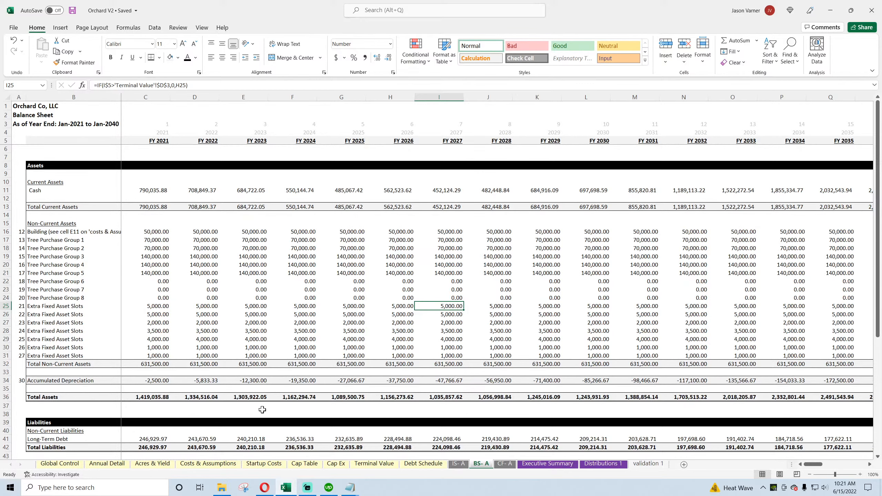
left_click(265, 491)
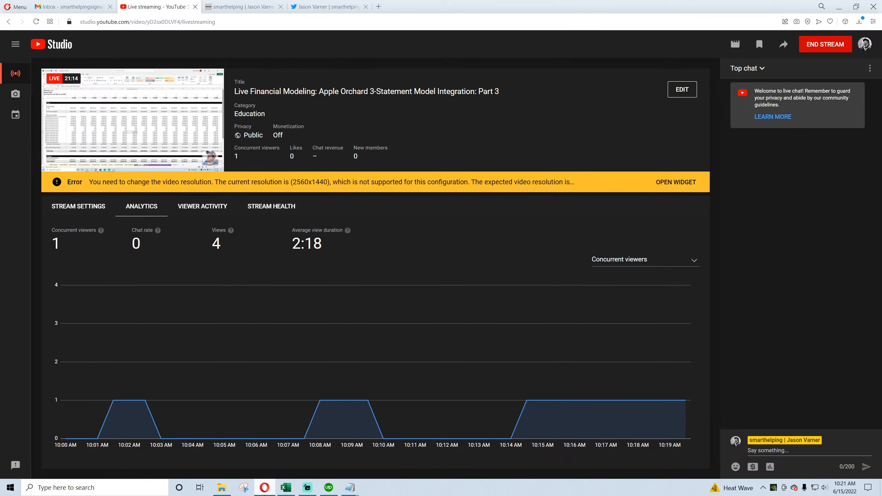
left_click(788, 451)
left_click(287, 490)
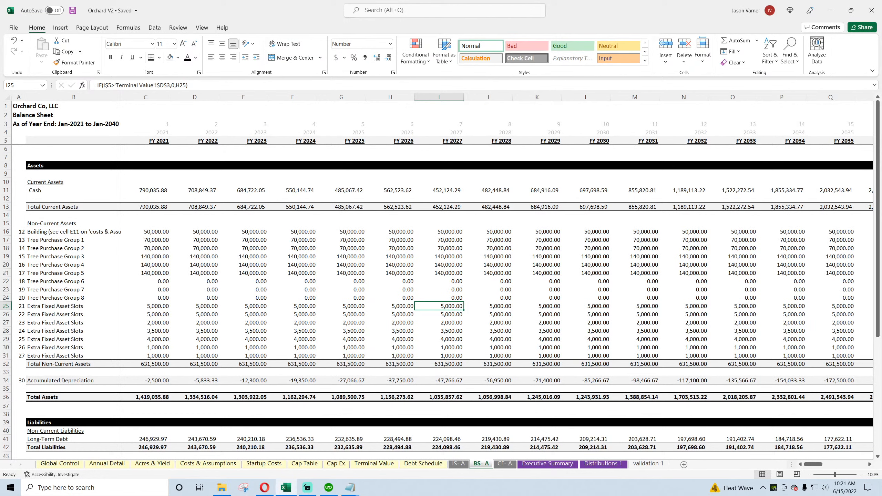
Step: Clear the FY 2021 building cost in C16 on the annual balance sheet and check row 16 across the years
mouse_move(350, 488)
left_click_drag(153, 232, 303, 359)
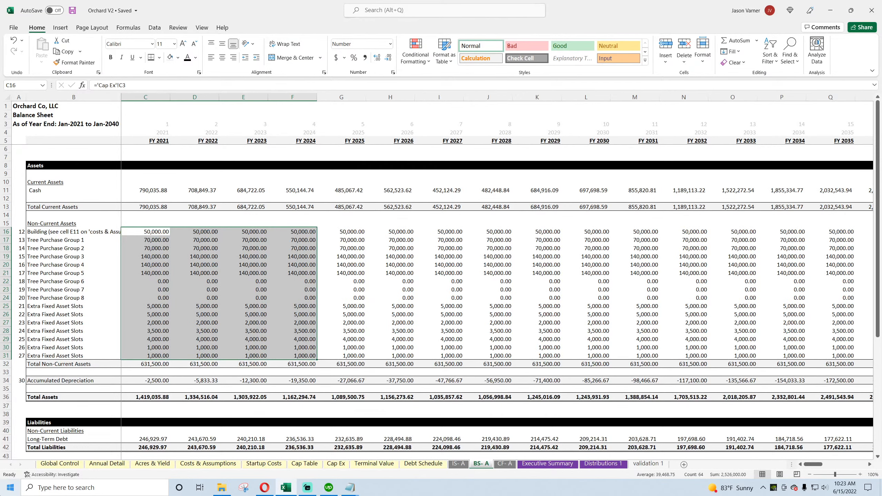
left_click(150, 231)
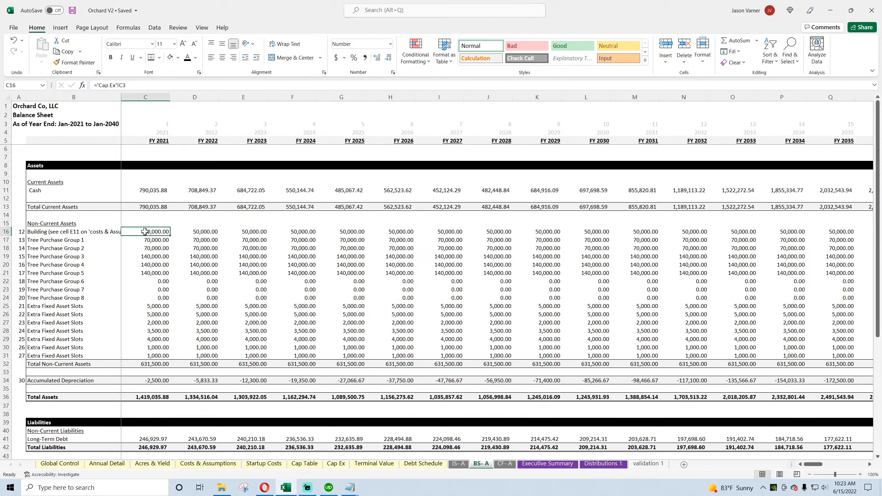
type("=")
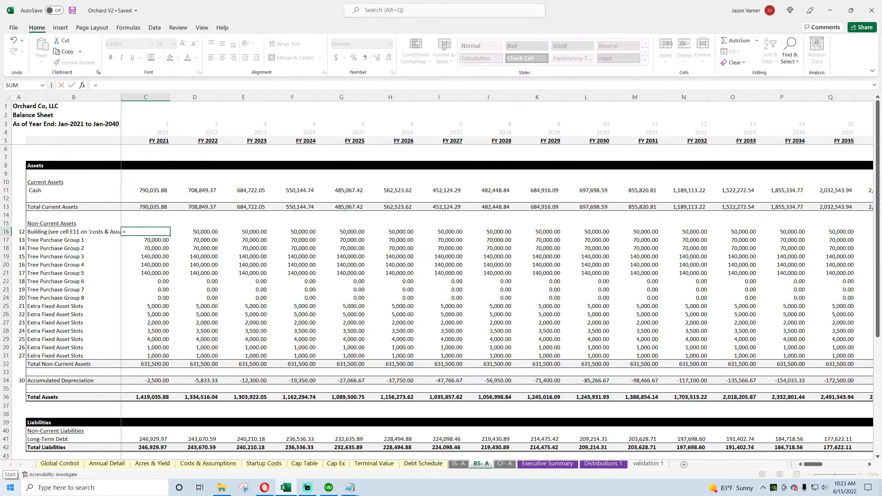
type("if")
key("BackSpace")
key("BackSpace")
key("BackSpace")
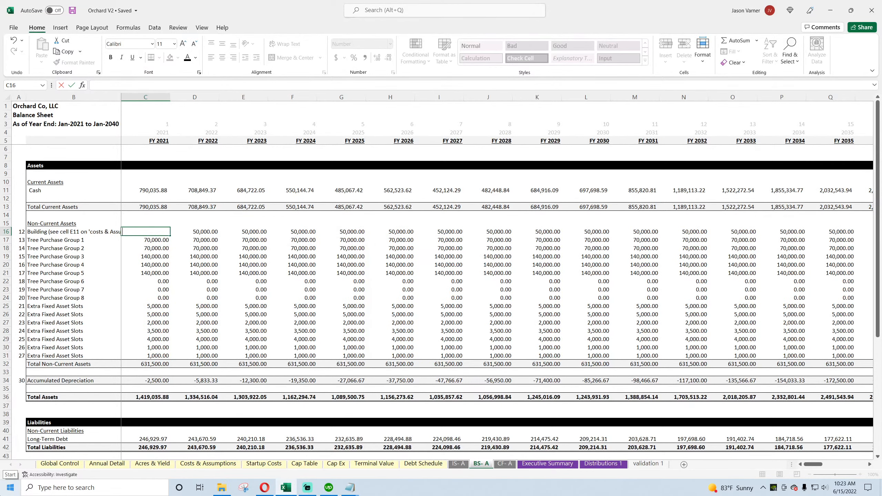
key("Return")
key("Up")
key("Right")
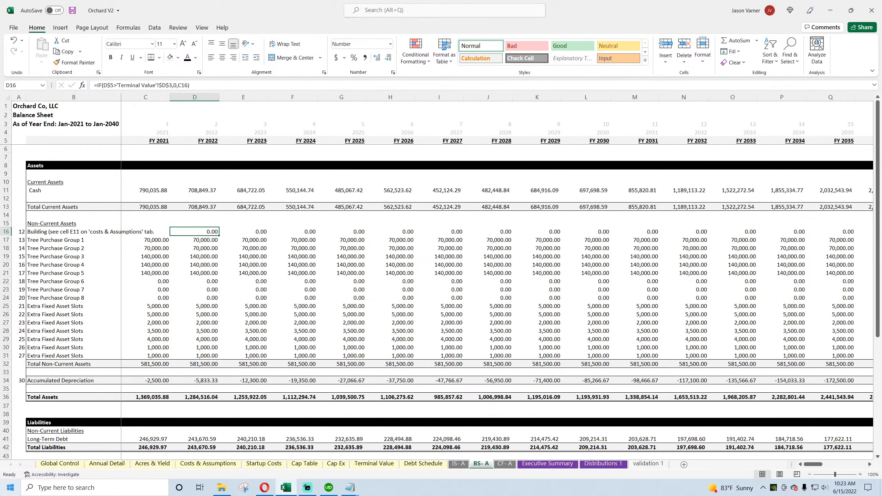
key("Right")
key("Right")
key("Right")
key("Right")
key("Right")
key("Right")
key("Right")
key("Right")
key("Right")
key("Right")
key("Right")
key("Right")
key("Right")
key("Right")
key("Right")
key("Right")
key("Right")
key("Right")
key("Right")
key("Right")
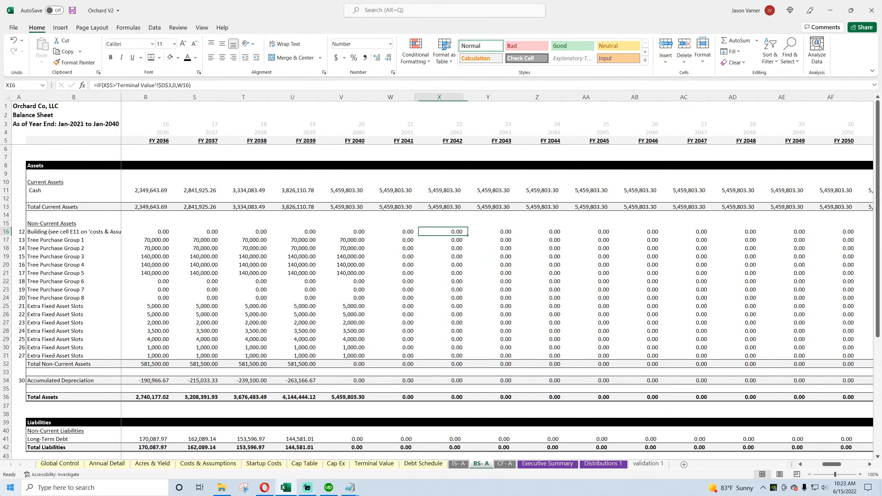
key("Left")
key("Left")
key("Left")
key("Left")
key("Left")
key("Left")
key("Left")
key("Left")
key("Left")
key("Left")
key("Left")
key("Left")
key("Left")
key("Left")
key("Left")
key("Left")
key("Left")
key("Left")
key("Left")
key("Left")
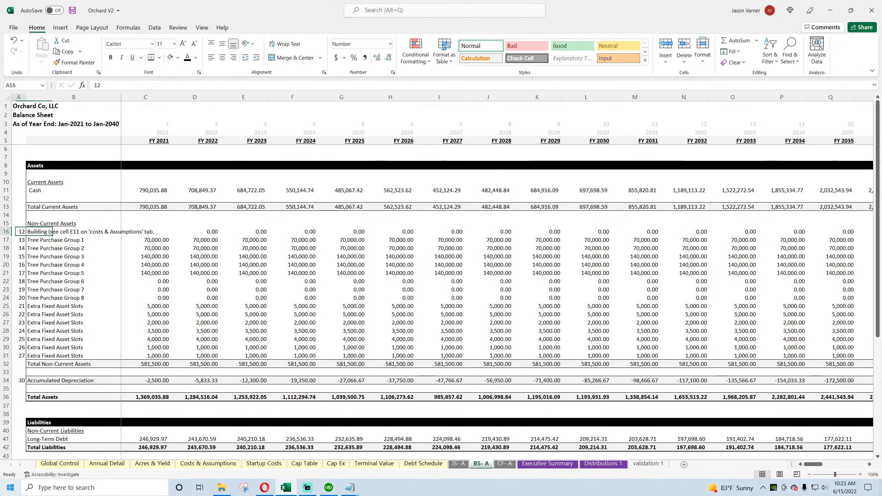
key("Right")
key("Right")
type("=i")
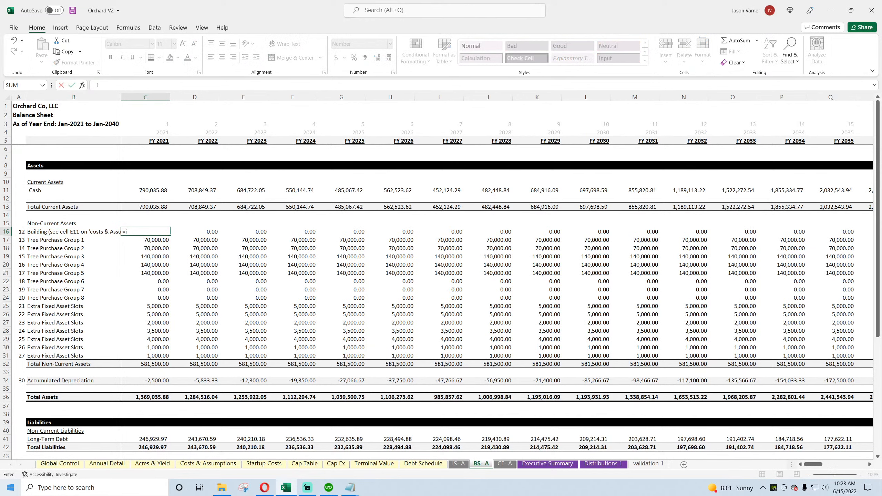
type("f(")
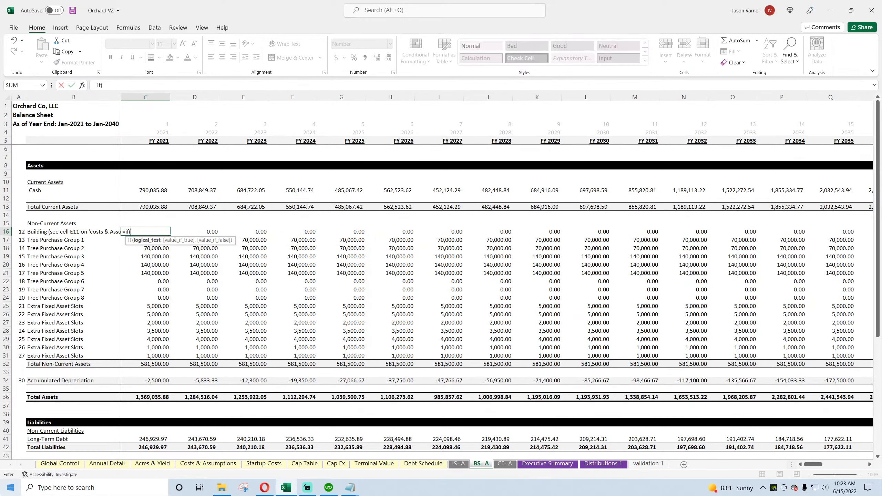
left_click(162, 142)
type("=")
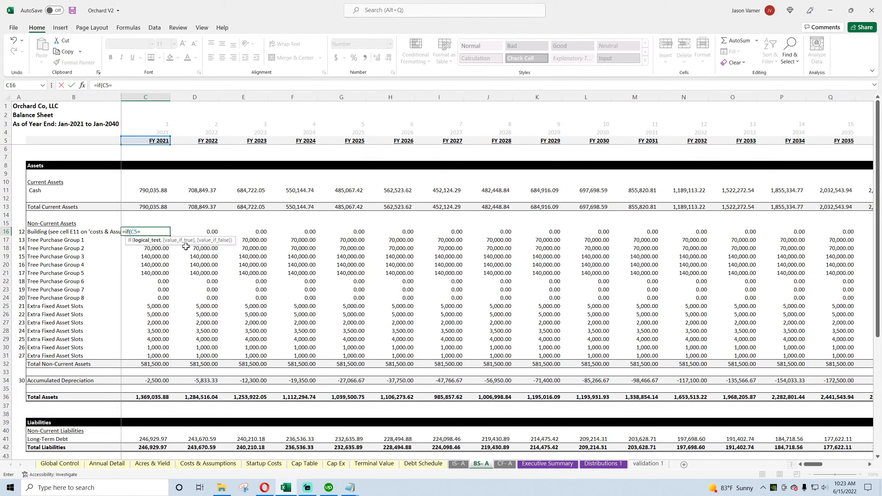
left_click_drag(158, 232, 89, 228)
key("BackSpace")
key("Return")
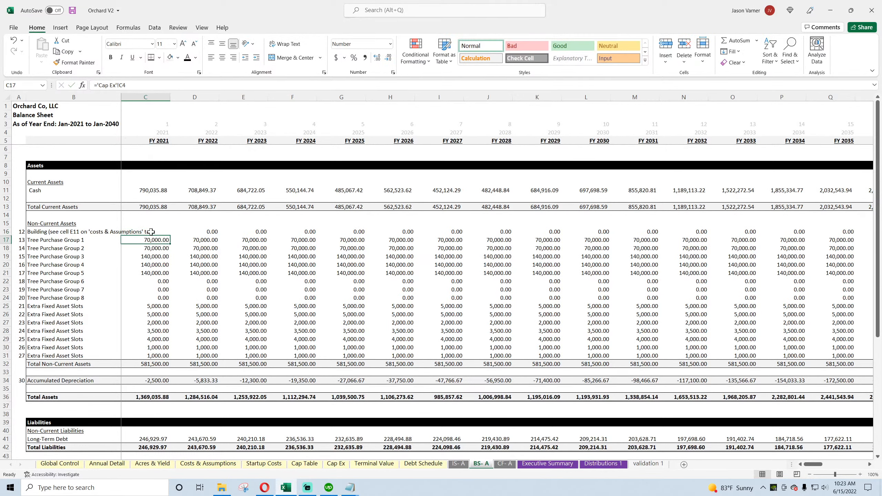
Step: Widen column B of the annual balance sheet to fit the full building label
left_click(151, 231)
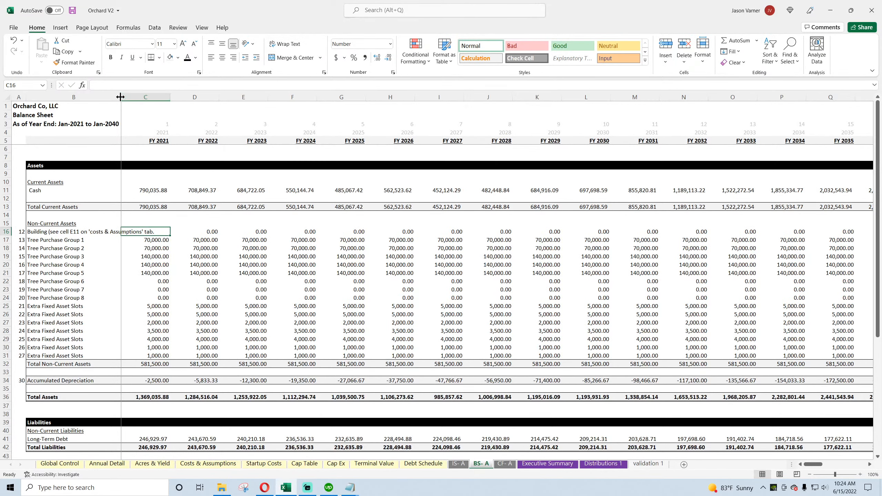
left_click_drag(120, 97, 161, 97)
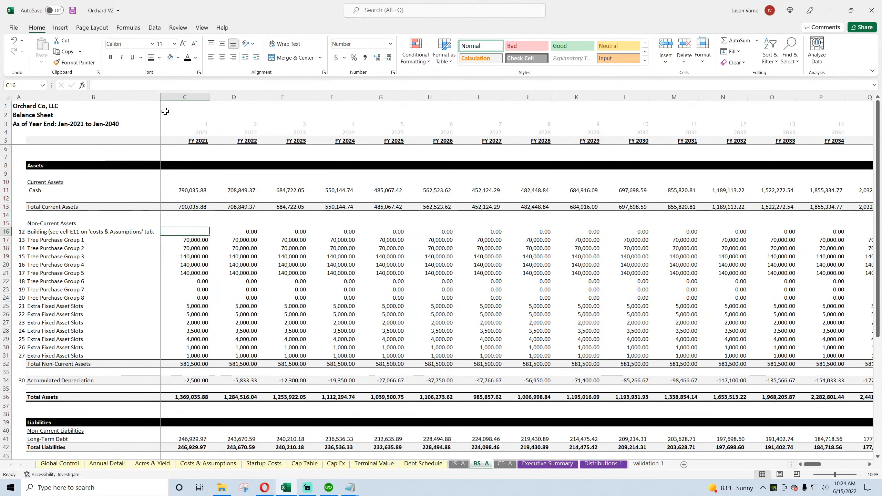
Step: Review the Cost Basis and Month of Expenditure columns on Cap Ex, the End Year on Global Control, and the balance sheet's tree purchase rows
left_click(334, 463)
left_click_drag(149, 139, 157, 260)
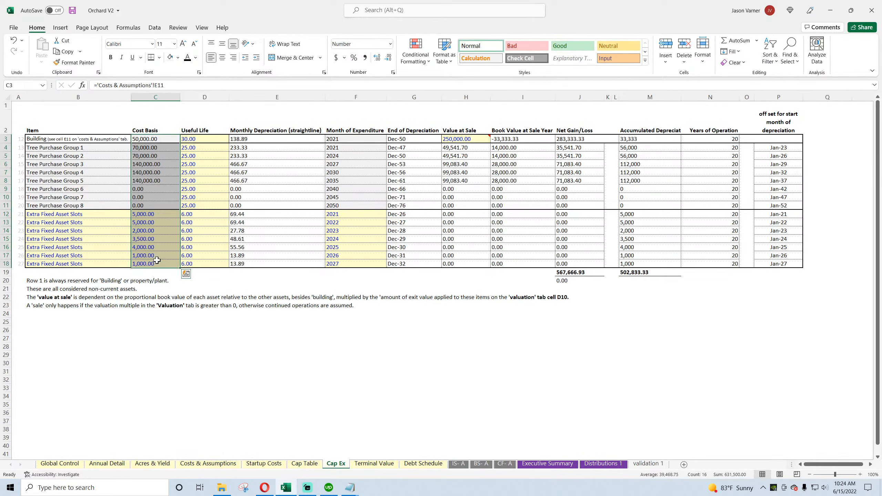
left_click(357, 138)
left_click_drag(358, 139, 353, 263)
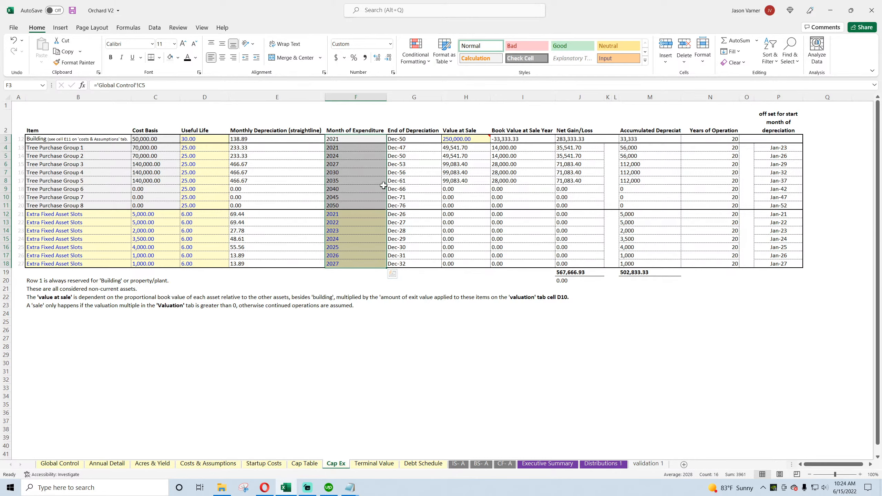
left_click(75, 465)
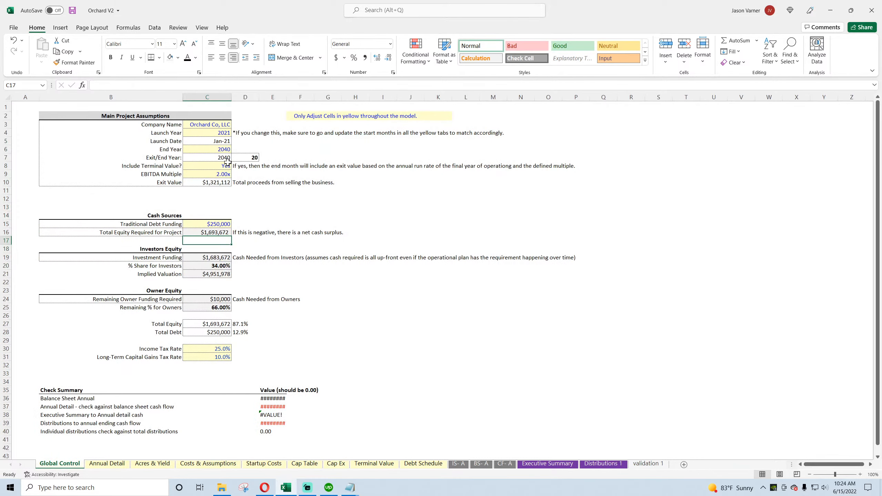
left_click(223, 150)
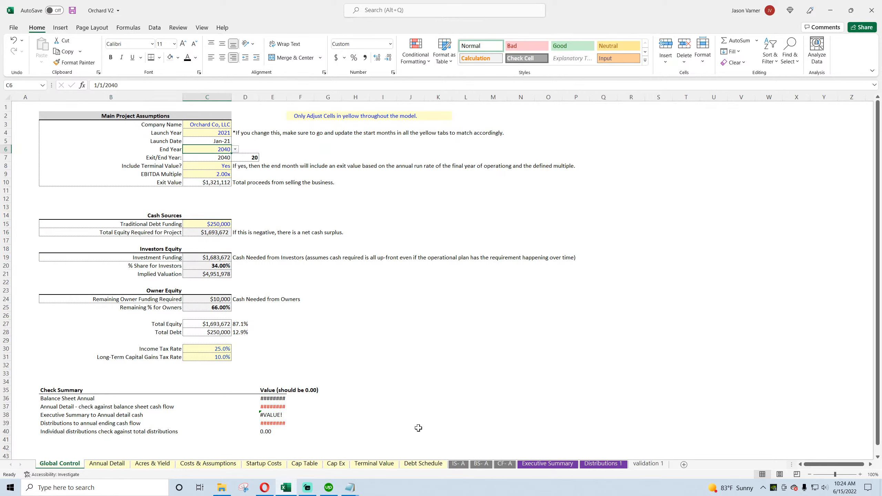
left_click(481, 464)
left_click(638, 265)
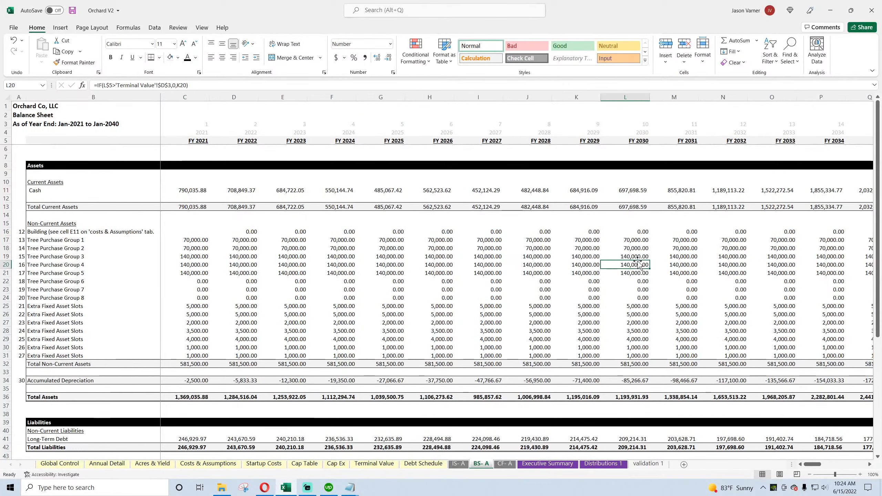
mouse_move(812, 465)
left_mouse_down()
mouse_move(831, 466)
mouse_move(813, 466)
left_mouse_up()
Step: Enter =IF(C5>='Cap Ex'!F3,'Cap Ex'!C3,0) as the FY 2021 building formula in C16 on the annual balance sheet
left_click(197, 233)
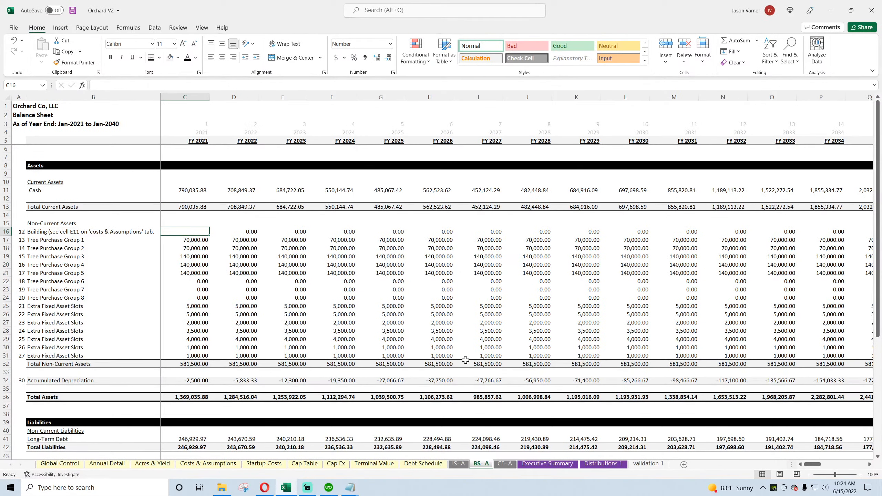
type("=if")
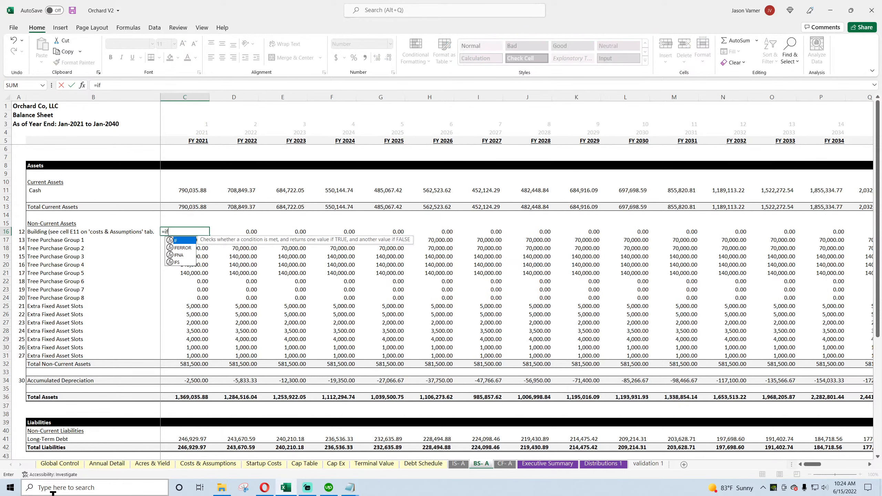
type("(")
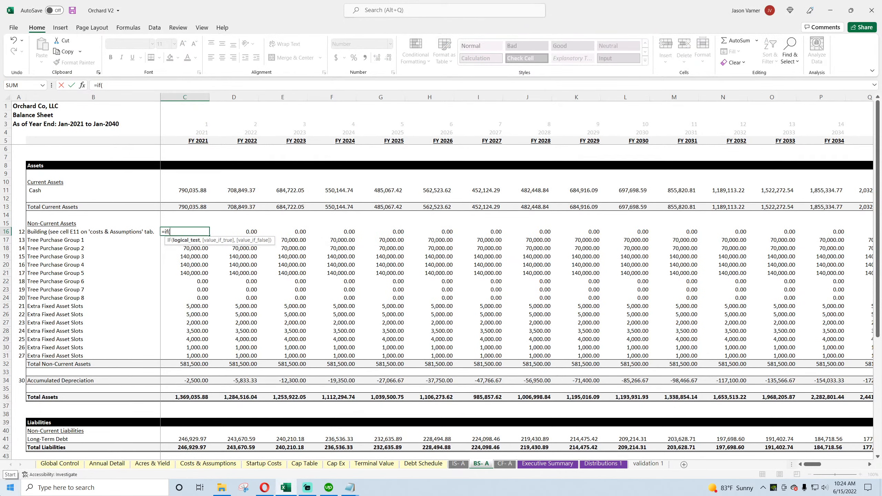
left_click(196, 141)
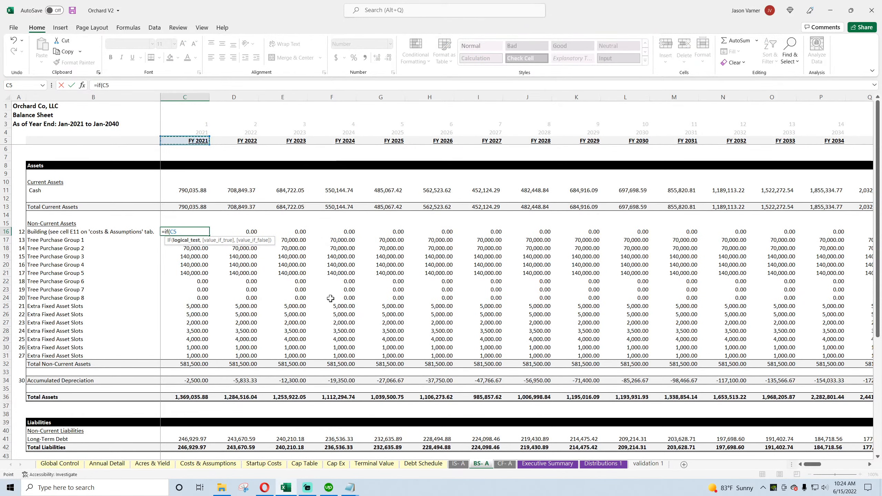
type(">")
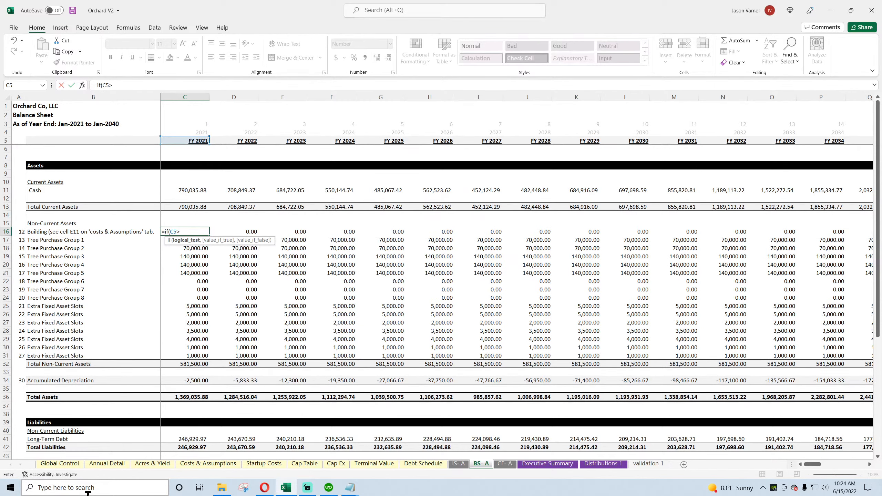
type("=")
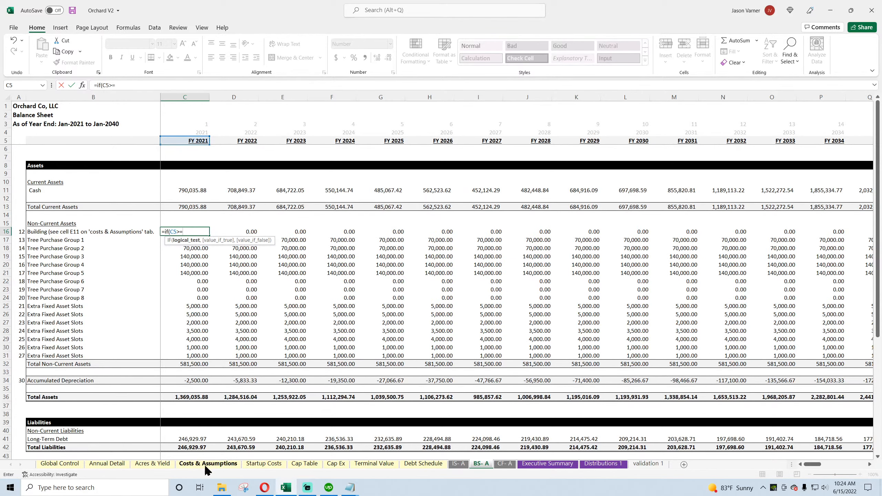
left_click(336, 464)
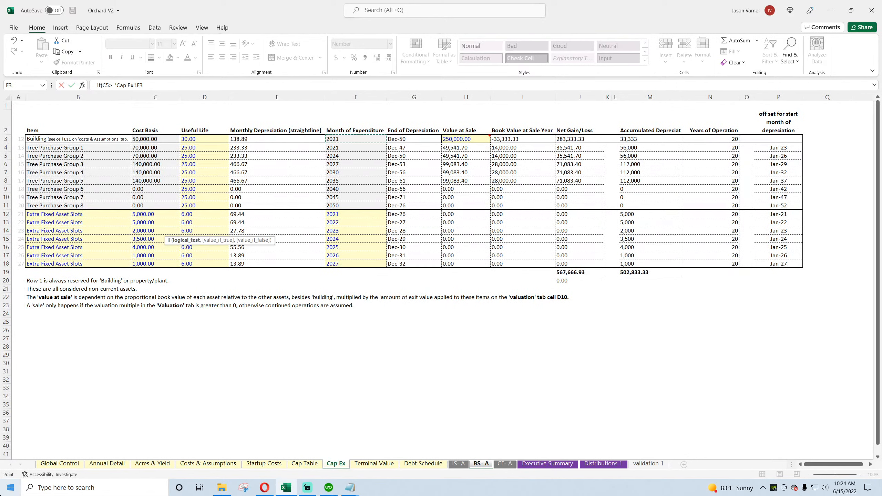
type(",'Cap Ex'!C3")
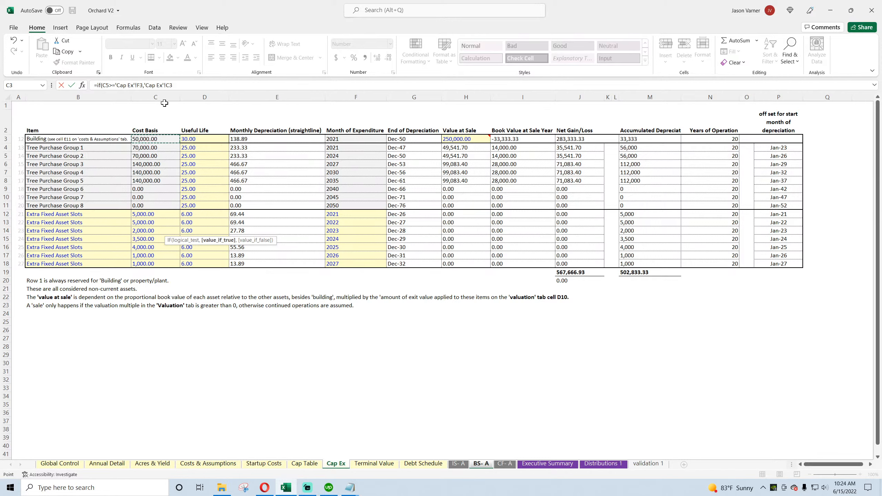
left_click(182, 84)
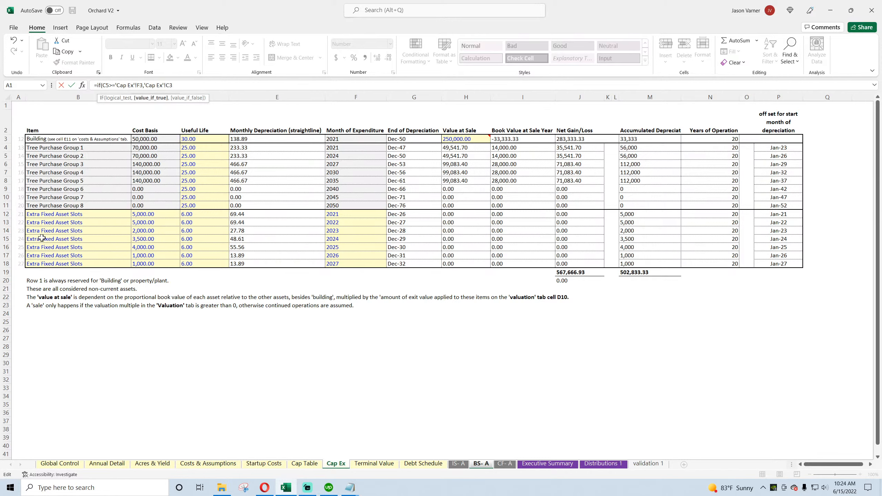
key("Return")
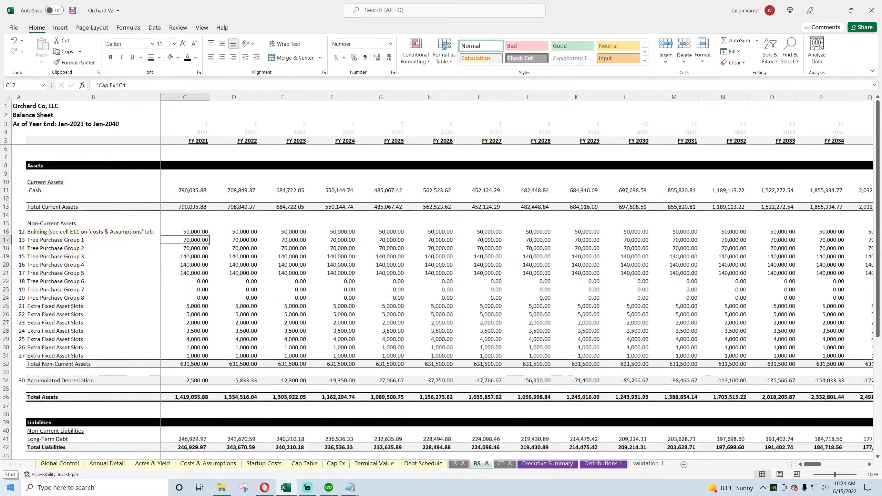
Step: Lock the C16 references as =IF(C$5>='Cap Ex'!$F3,'Cap Ex'!$C3,0) and fill the formula across the non-current asset rows 16 to 31
left_click(197, 231)
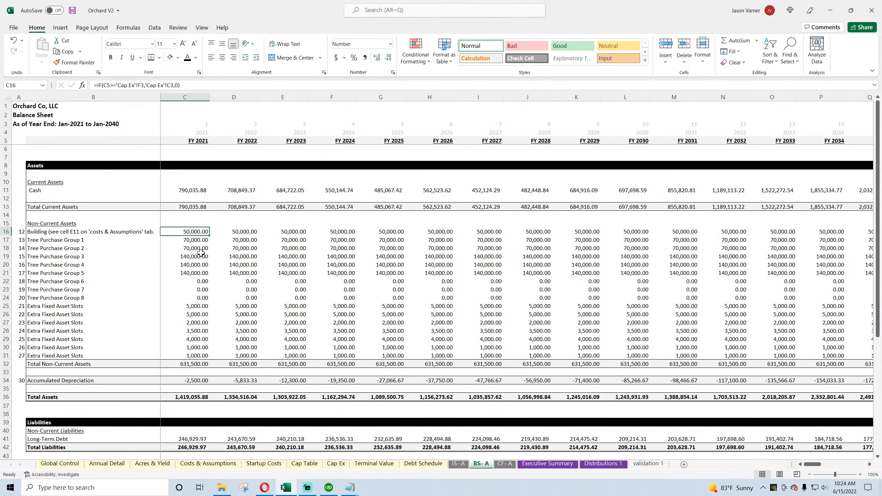
left_click(138, 85)
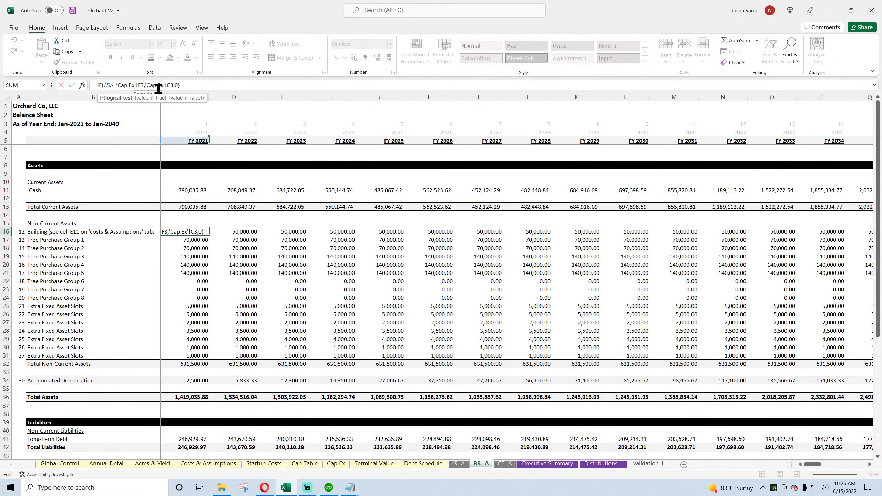
type("$")
left_click(170, 85)
type("$")
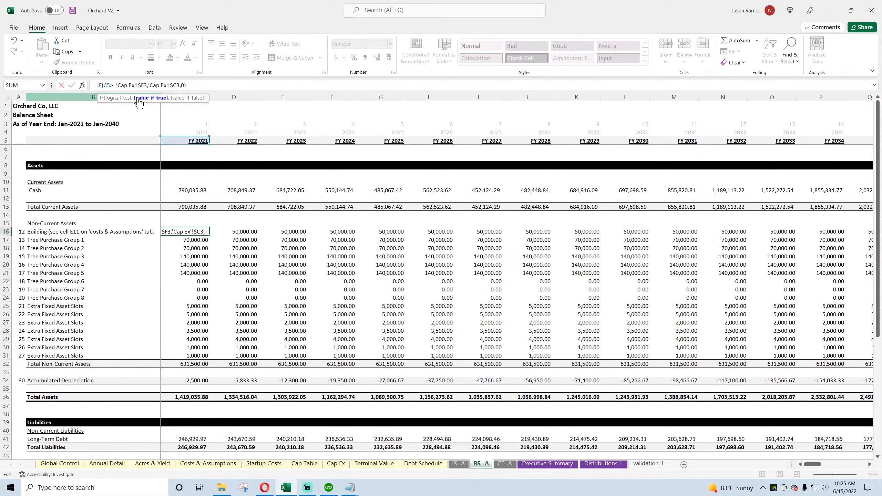
left_click(106, 86)
type("$")
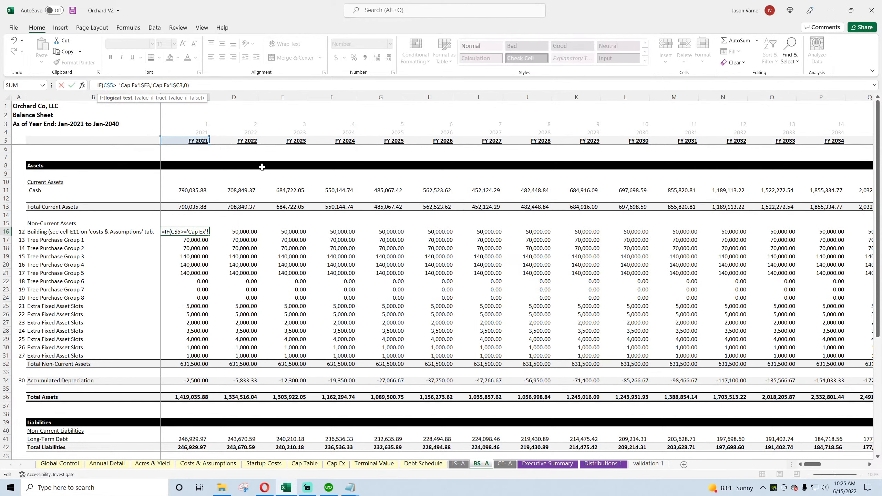
key("Return")
left_click(204, 233)
left_click_drag(210, 236, 711, 357)
Step: Wrap the C16 building formula in an outer IF that returns 0 when C$5 exceeds 'Global Control'!$C$7
left_click(200, 232)
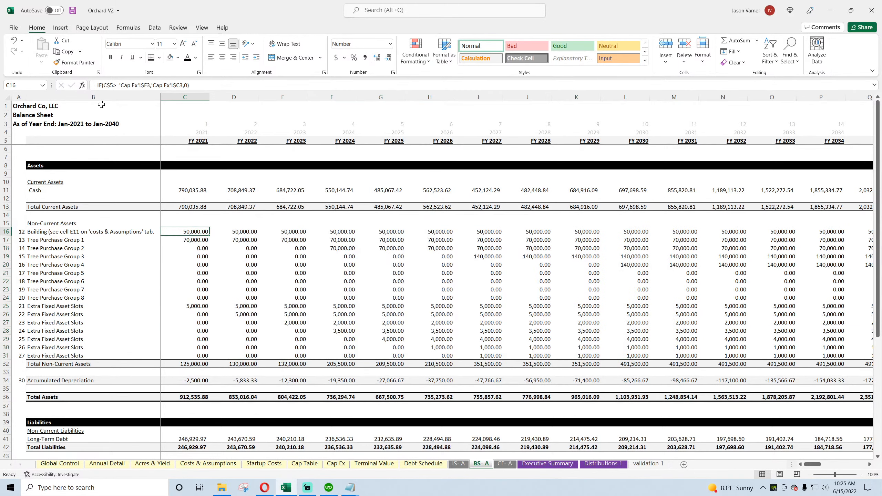
left_click(96, 85)
type("if")
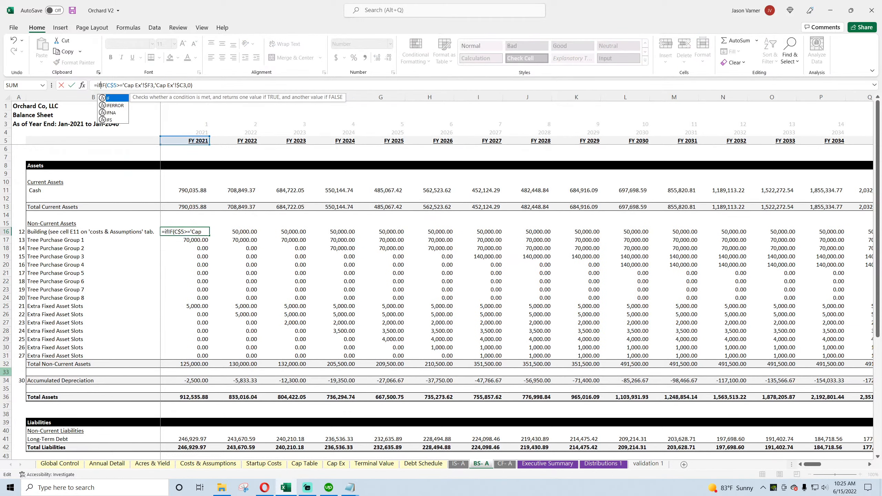
type("(")
left_click(195, 139)
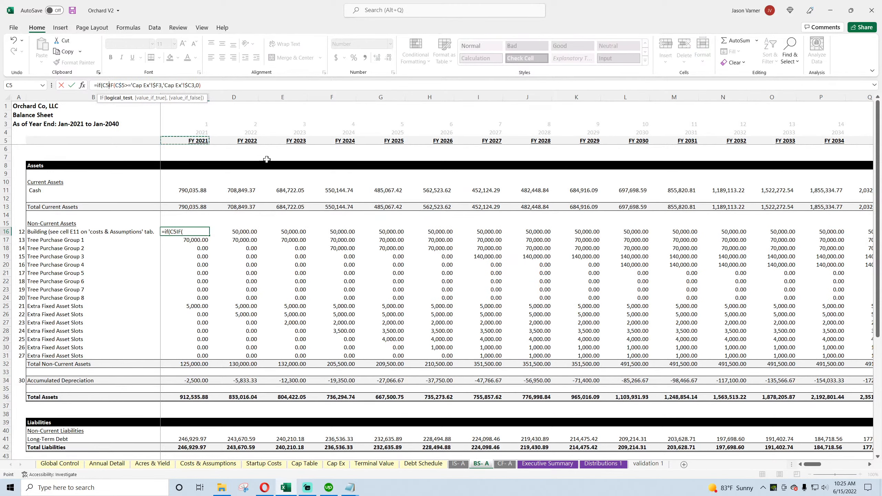
type(">")
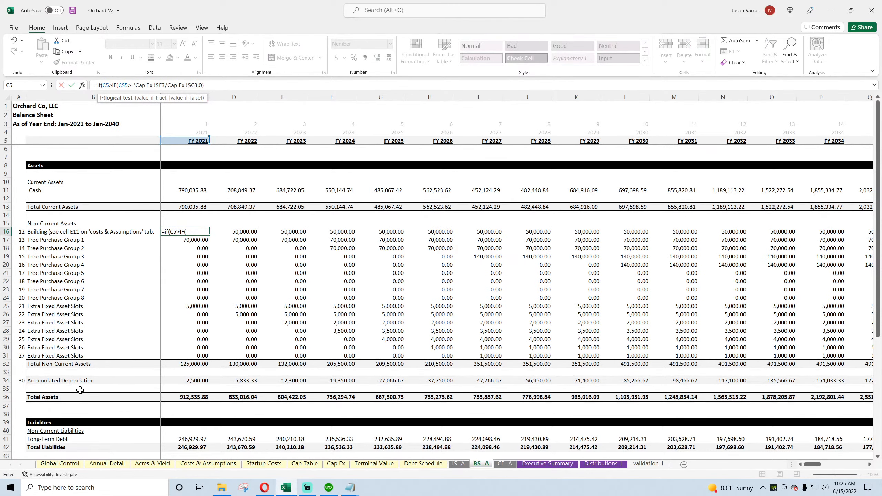
left_click(52, 464)
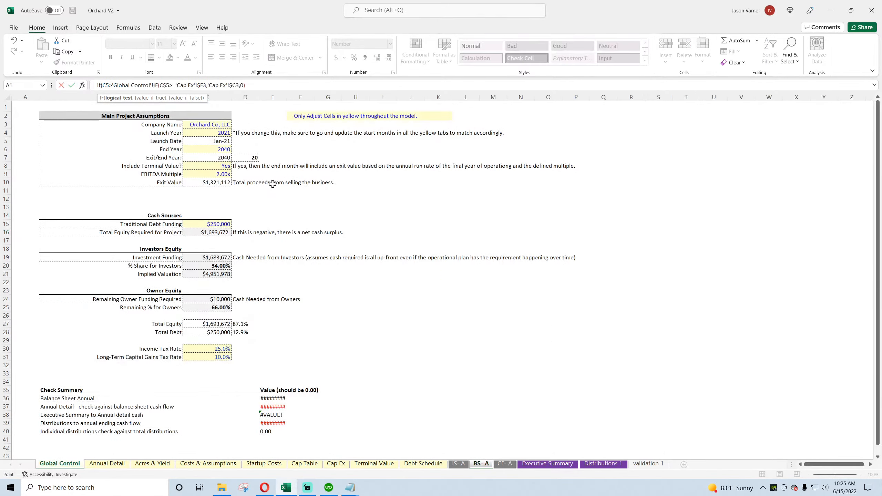
left_click(217, 160)
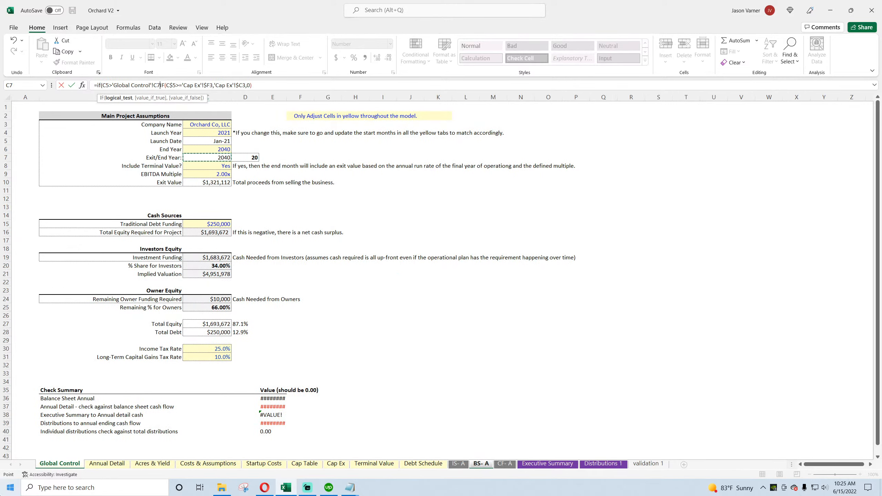
type(",0,")
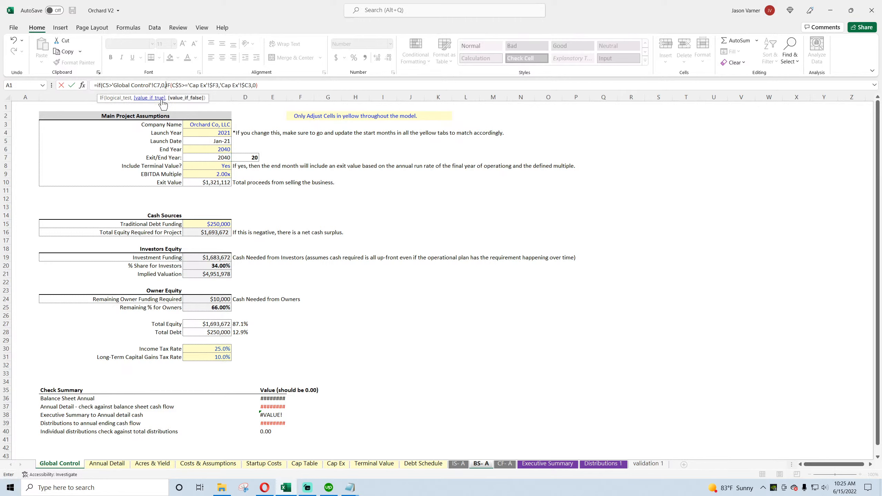
left_click(154, 85)
type("$")
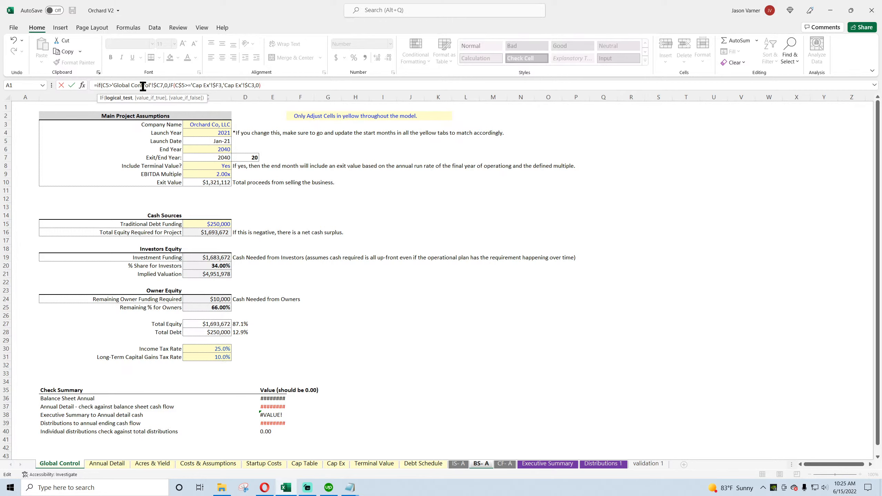
key("Right")
type("$D")
type("$")
key("Return")
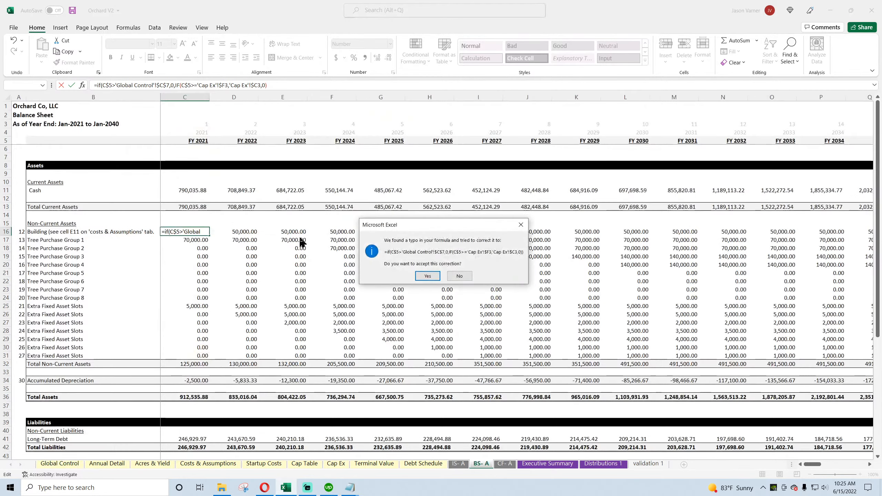
key("Return")
Step: Check the Tree Purchase Group 3 formula in N19, and replace the Global Control reference in C16 with 'Terminal Value'!$D$3
left_click(743, 259)
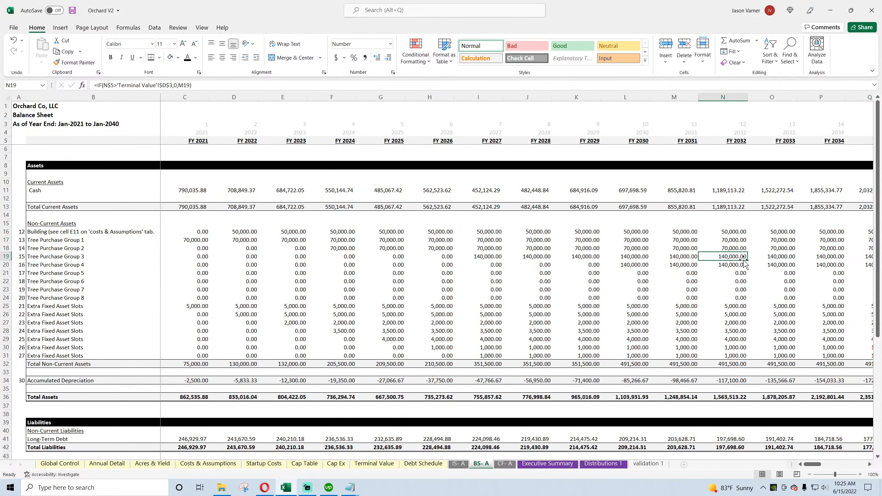
left_click(191, 230)
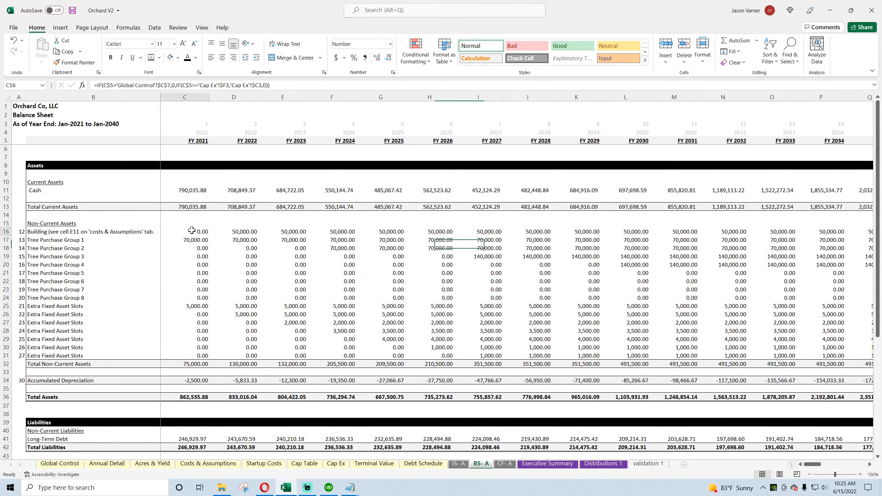
left_click(171, 85)
key("BackSpace")
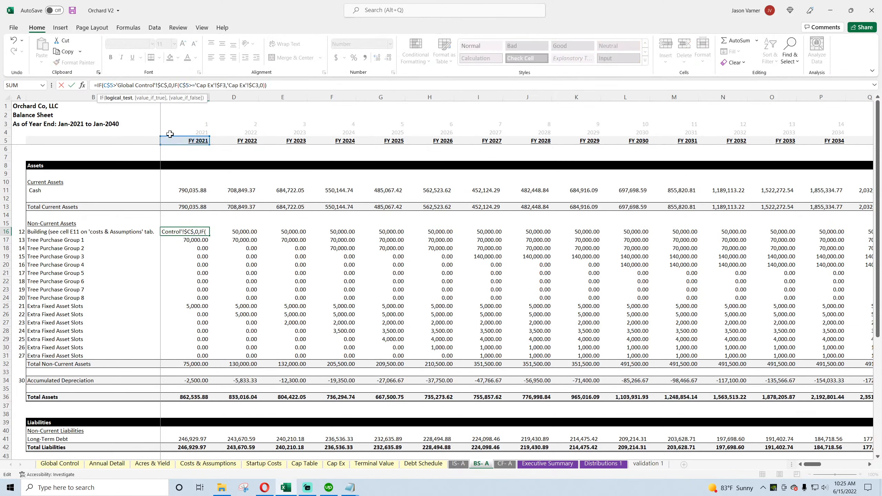
key("BackSpace")
key("BackSpace")
key("BackSpace")
key("BackSpace")
key("BackSpace")
key("BackSpace")
key("BackSpace")
key("BackSpace")
key("BackSpace")
key("BackSpace")
key("BackSpace")
key("BackSpace")
key("BackSpace")
key("BackSpace")
key("BackSpace")
key("BackSpace")
key("BackSpace")
key("BackSpace")
key("BackSpace")
key("BackSpace")
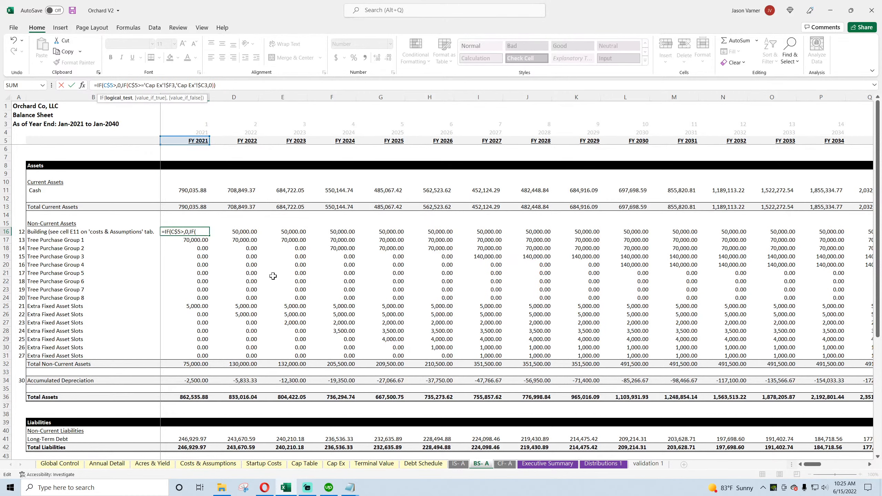
left_click(374, 464)
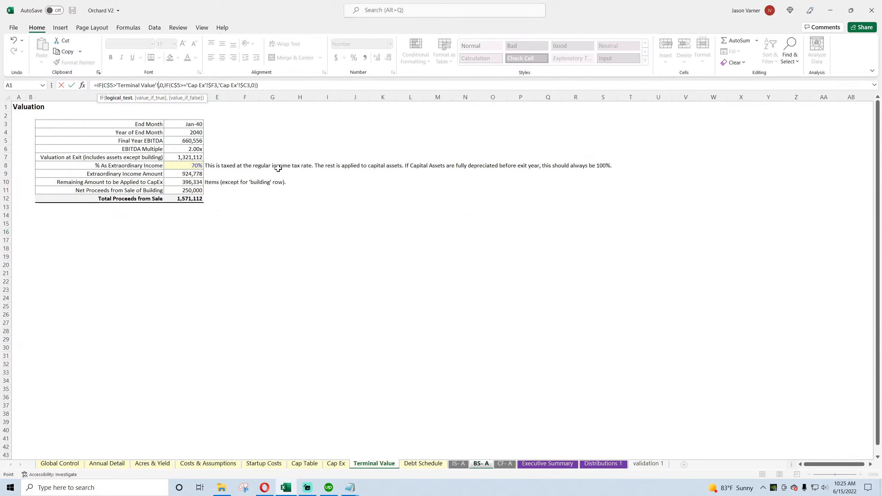
left_click(184, 124)
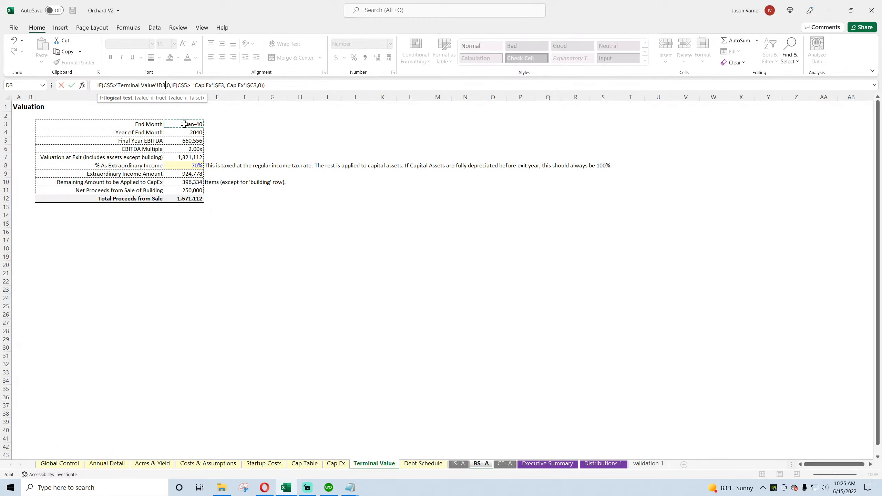
left_click(169, 85)
key("F4")
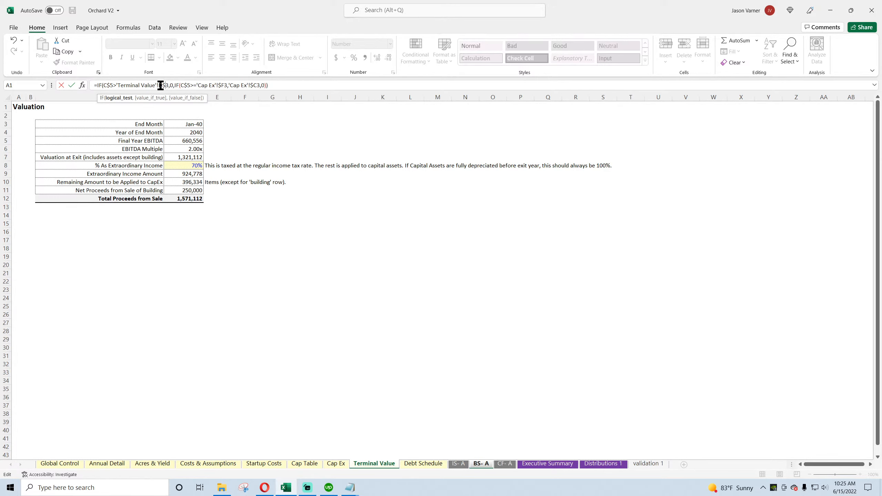
type("$")
key("Return")
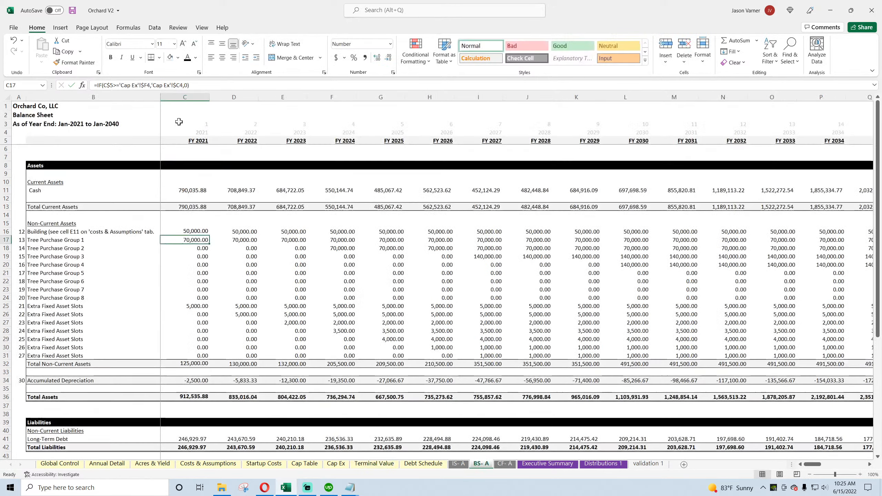
Step: Fill the C16 formula down to row 31 and across all years to FY 2070, and save the workbook
left_click(205, 231)
left_click_drag(209, 232, 871, 365)
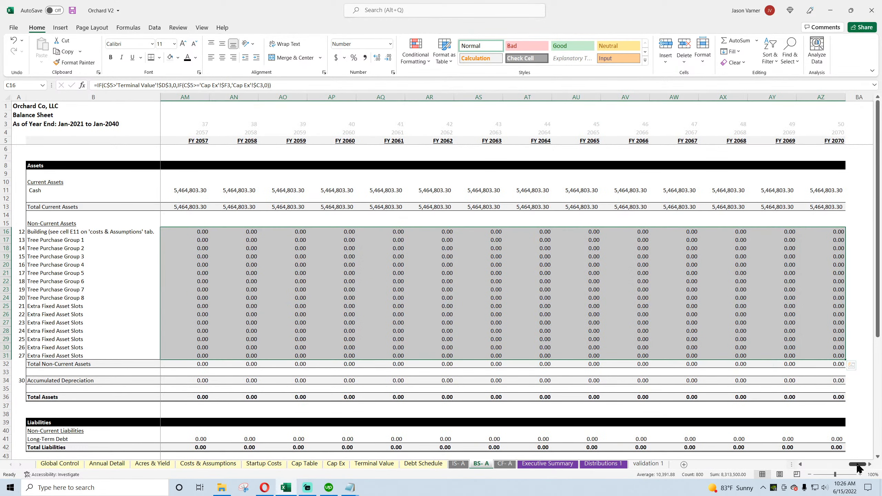
left_click_drag(856, 465, 812, 464)
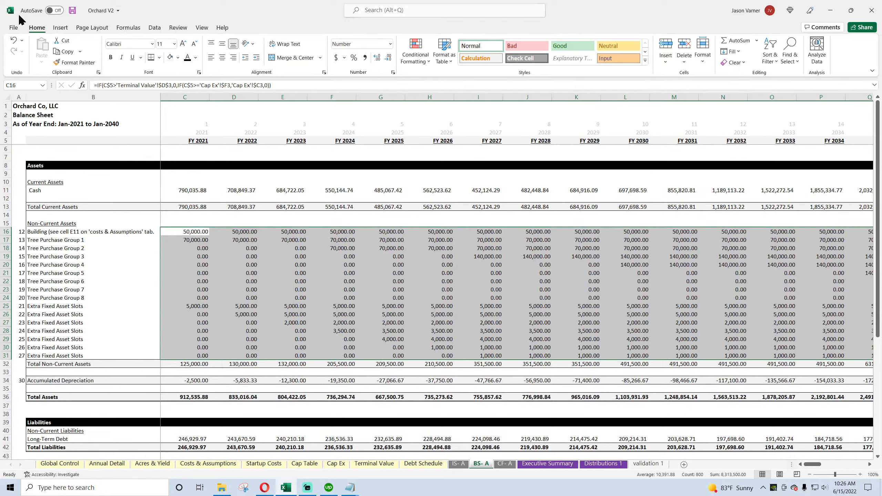
key("ctrl+s")
Step: Examine the balance sheet's Check row from FY 2021 through FY 2040 against the asset rows, and save the workbook
scroll(250, 299, "down", 7)
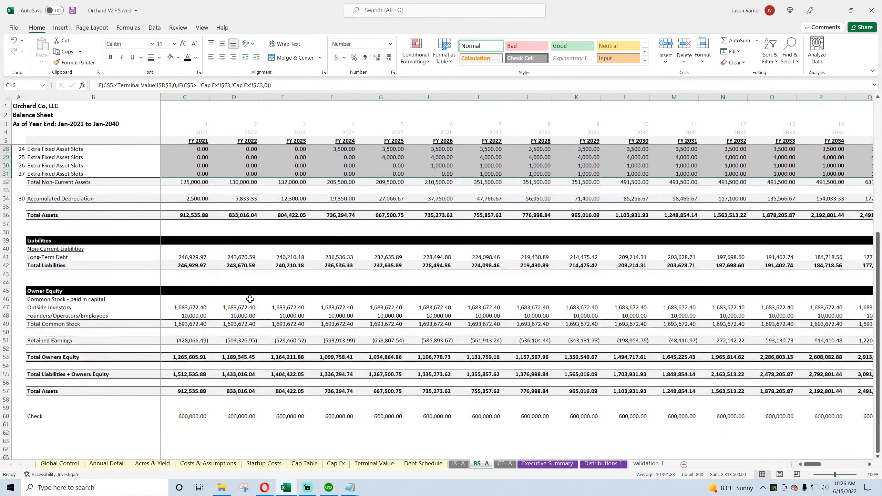
scroll(250, 298, "down", 4)
left_click(185, 323)
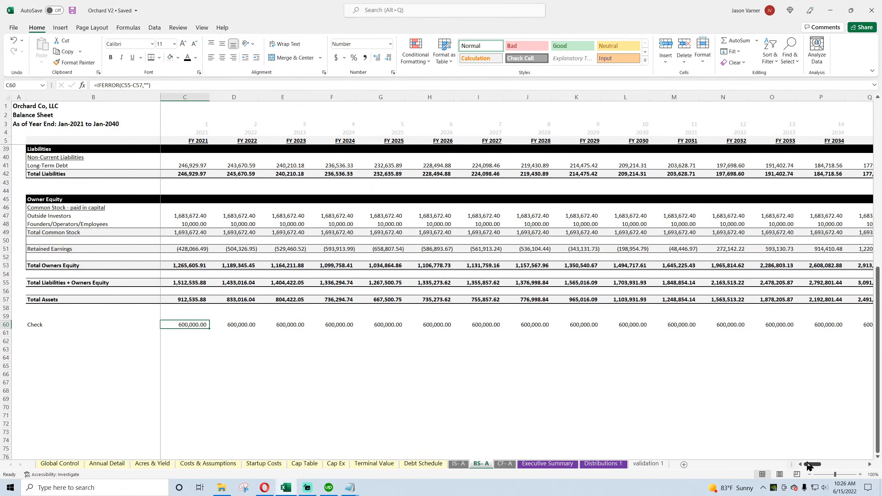
left_click_drag(808, 466, 833, 469)
left_click(379, 325)
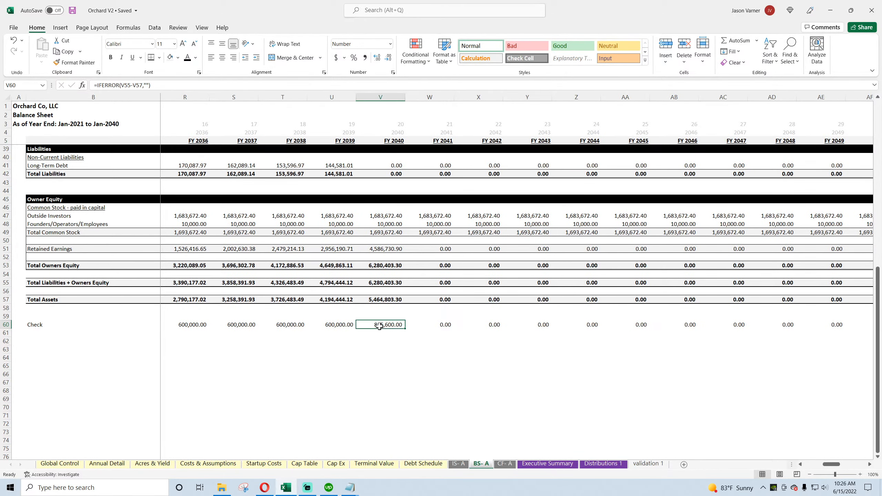
scroll(426, 340, "up", 11)
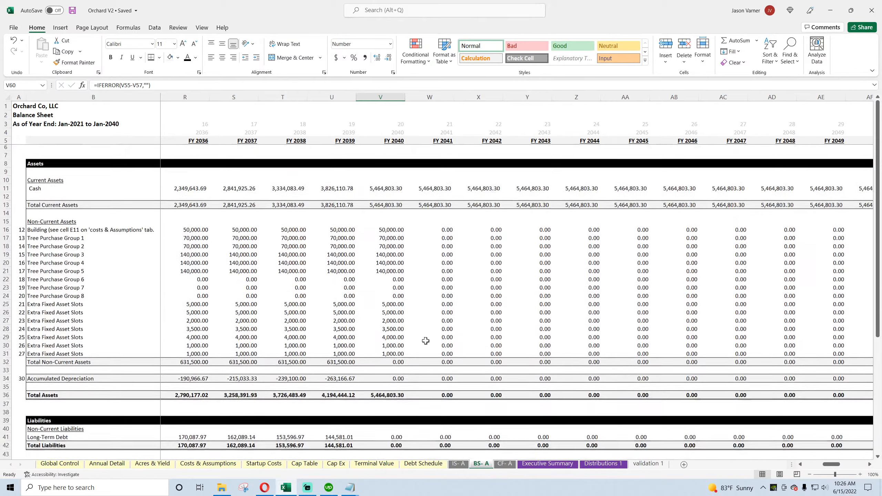
scroll(426, 341, "down", 11)
left_click_drag(832, 467, 812, 468)
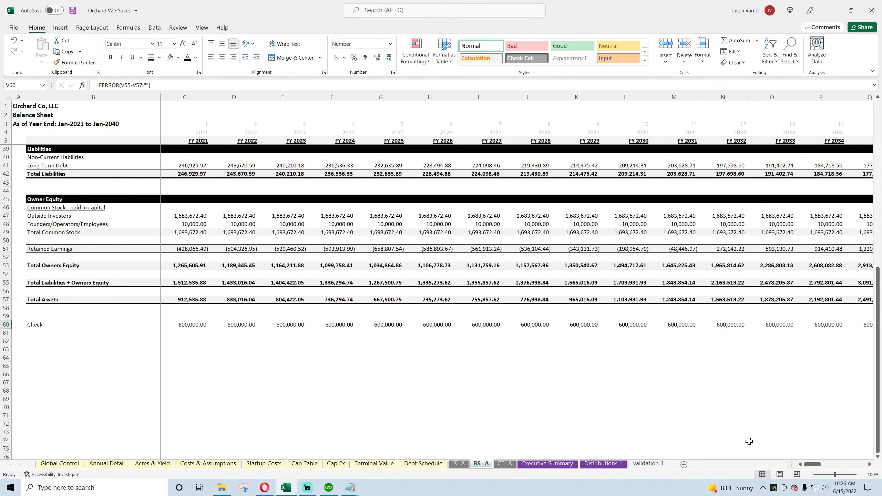
left_click(73, 11)
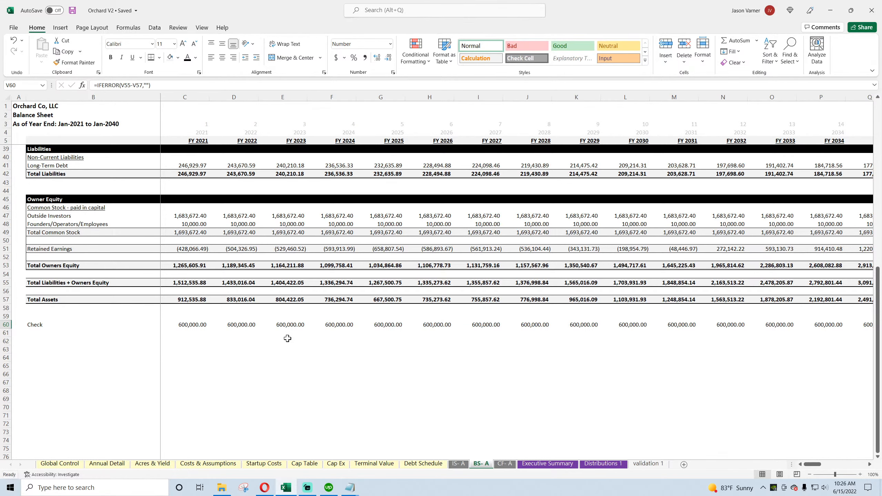
Step: Insert a row above Total Non-Current Assets on the annual balance sheet and label it Land
scroll(277, 266, "up", 11)
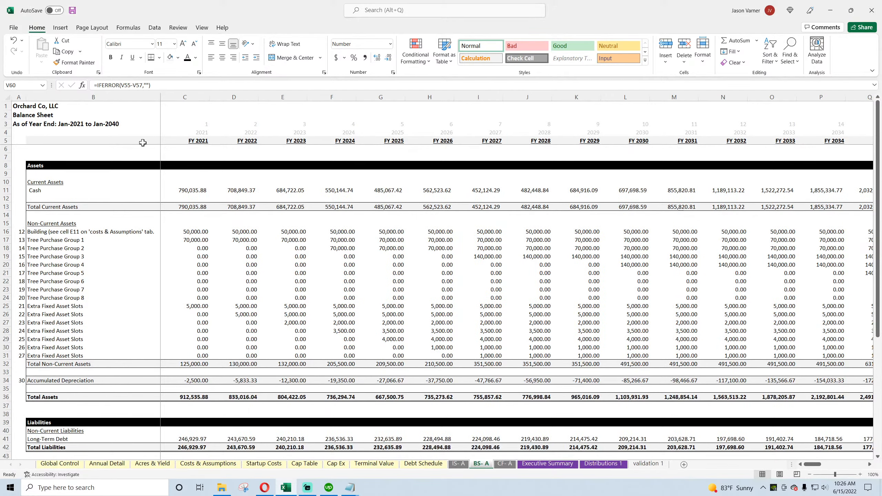
scroll(223, 286, "down", 4)
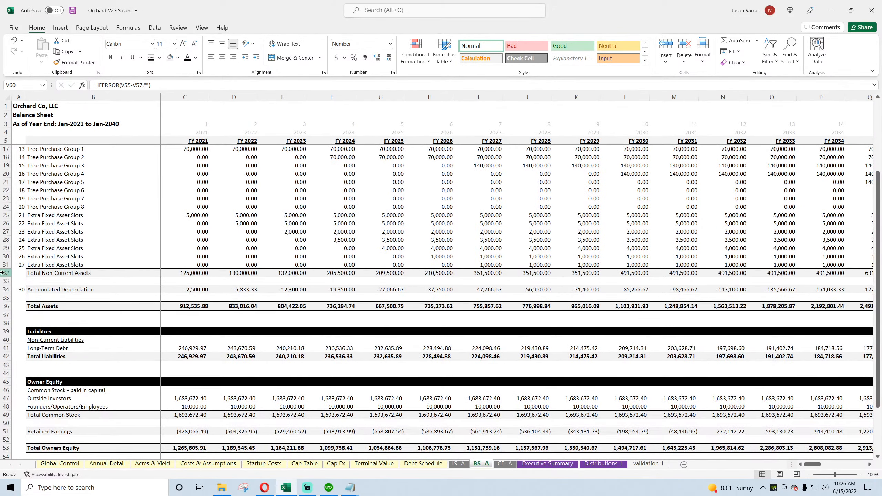
right_click(19, 274)
left_click(35, 346)
left_click(50, 270)
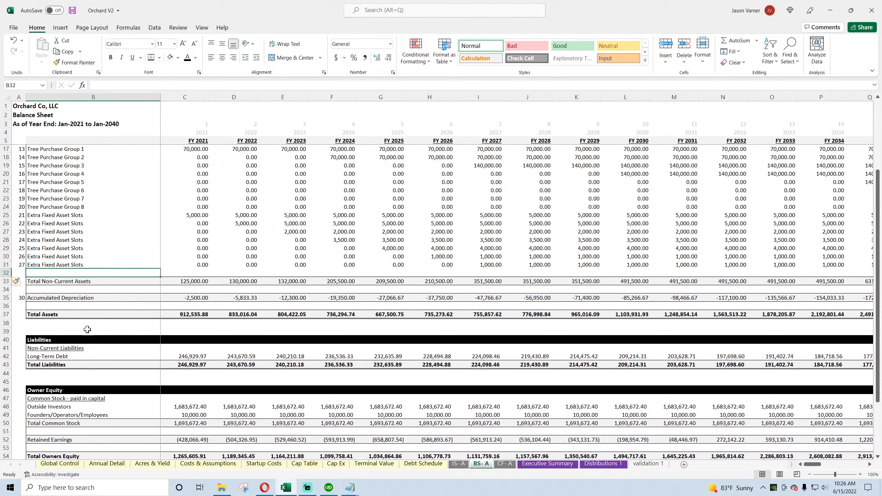
type("Land")
key("Return")
Step: Link the FY 2021 Land cell C32 to the FY 2021 Land Cost on Annual Detail, and inspect that source row
key("Up")
key("Right")
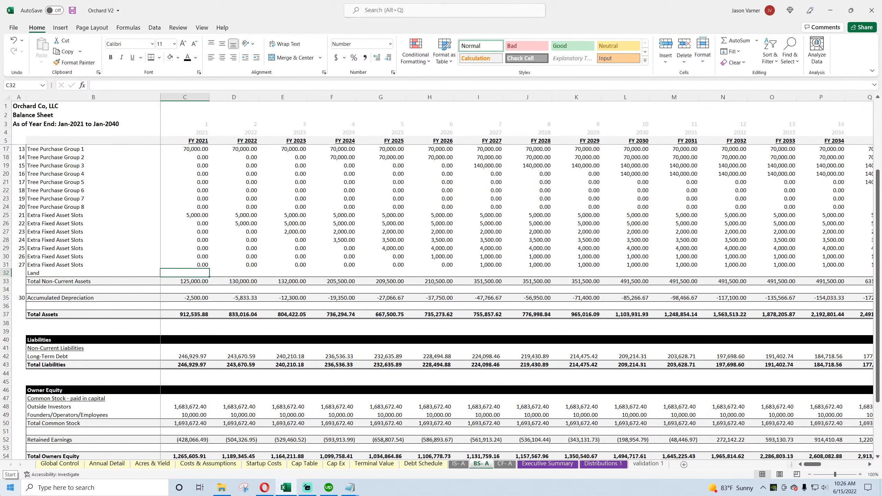
type("=")
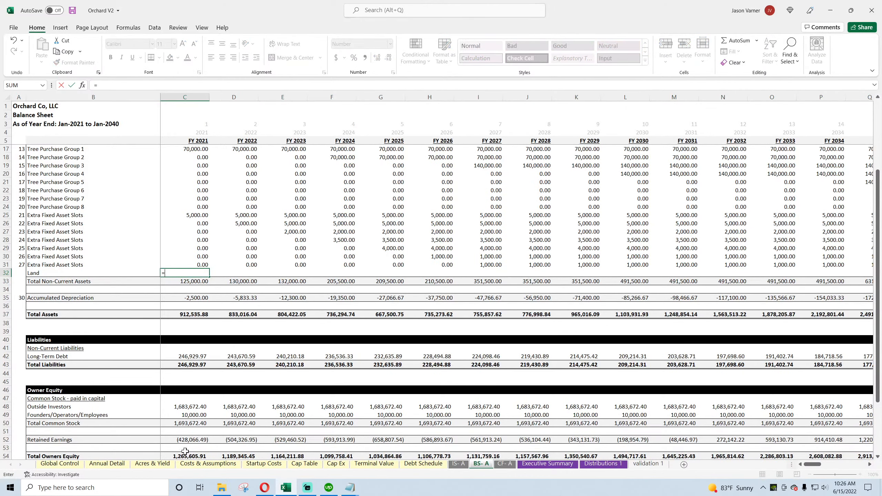
left_click(106, 463)
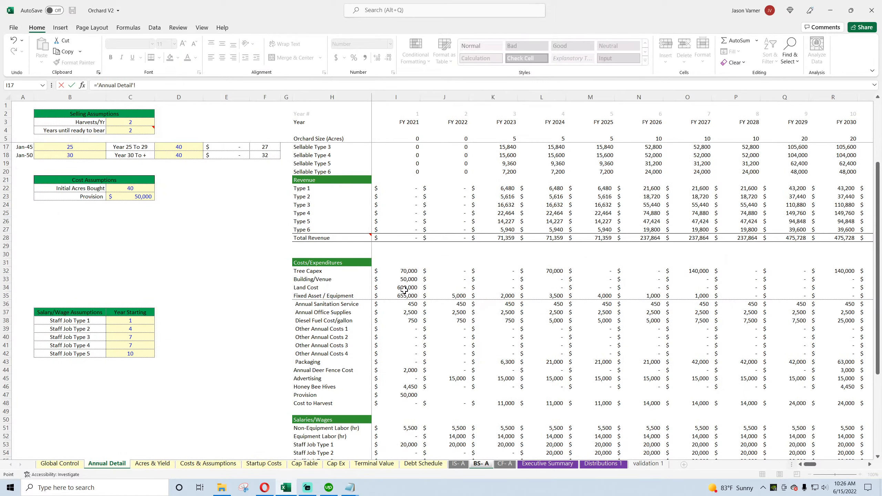
key("Return")
left_click(107, 463)
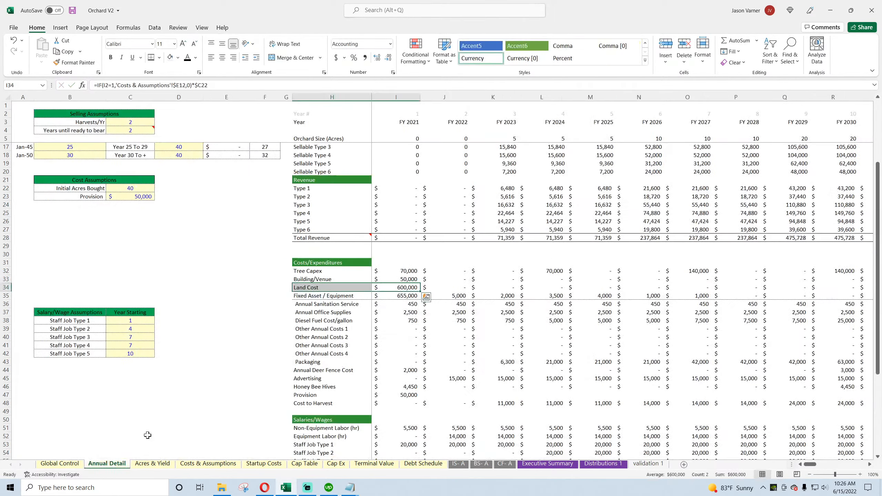
Step: Examine the Land Cost row on Annual Detail against the per-acre land cost and Other Annual Costs inputs on Costs & Assumptions
left_click(402, 286)
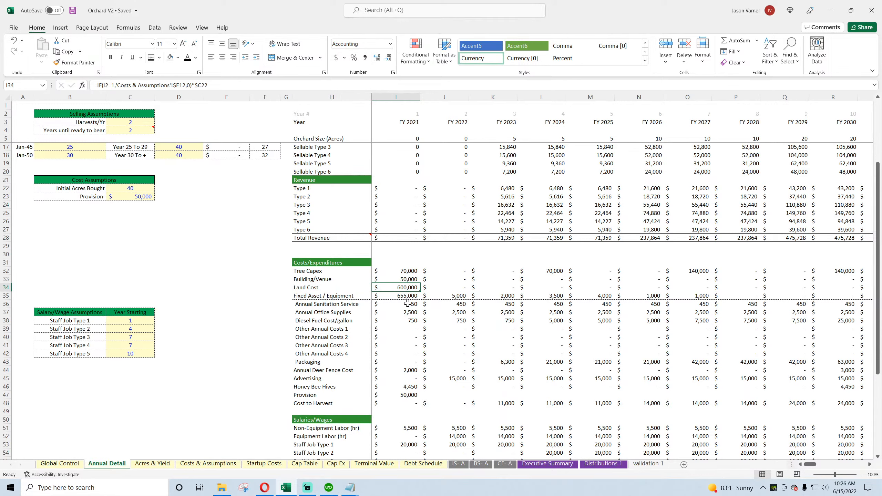
left_click(332, 290)
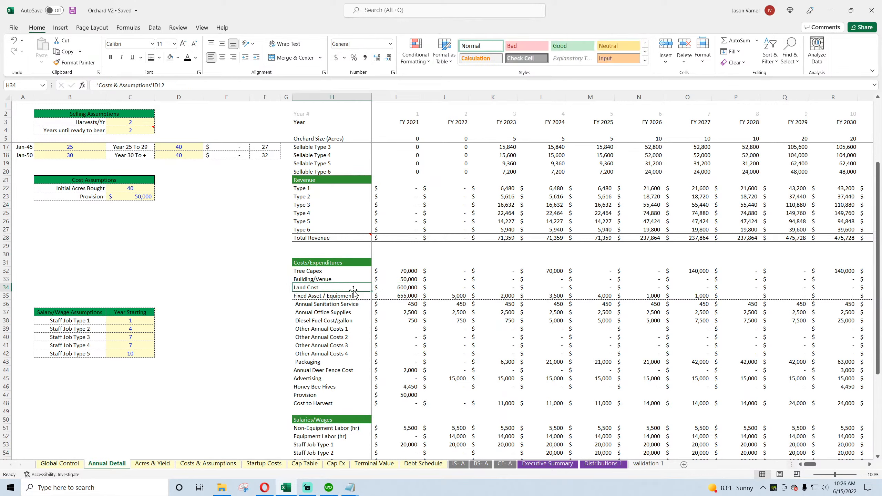
left_click(400, 289)
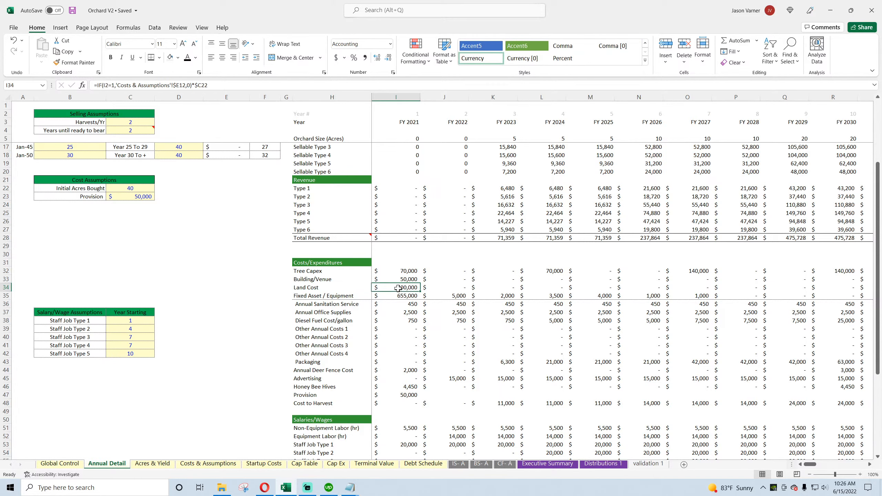
left_click(189, 464)
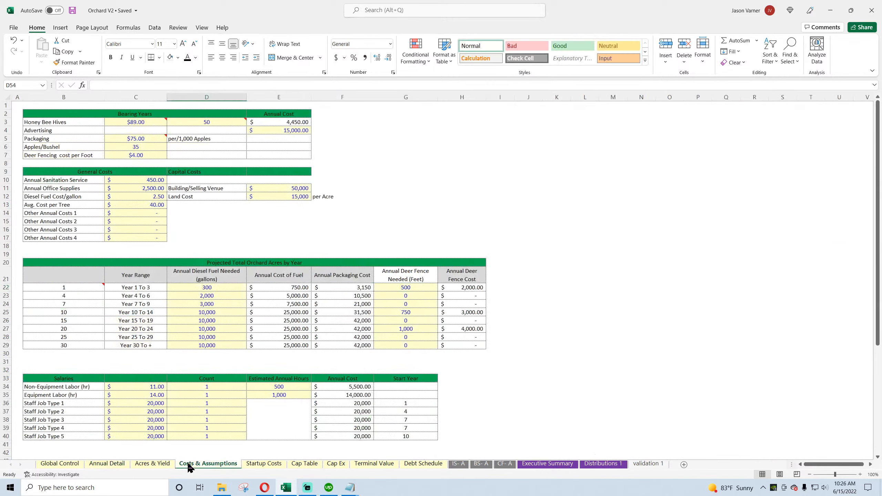
left_click(145, 197)
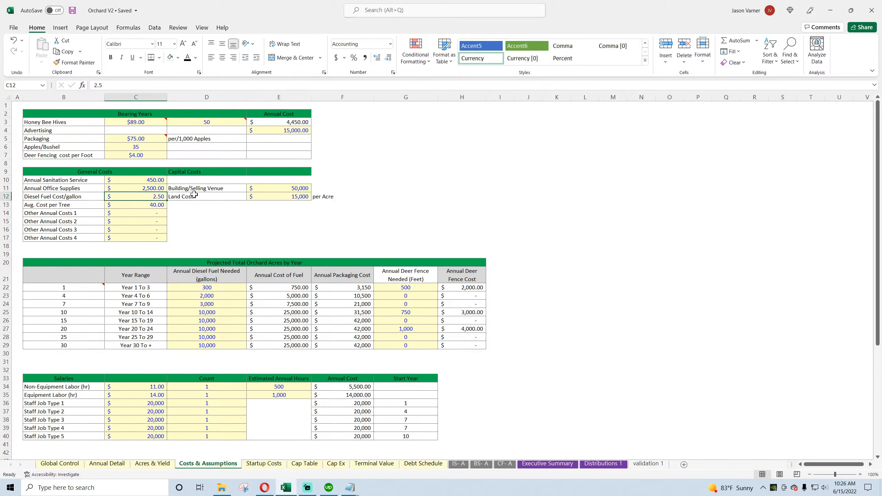
left_click(284, 197)
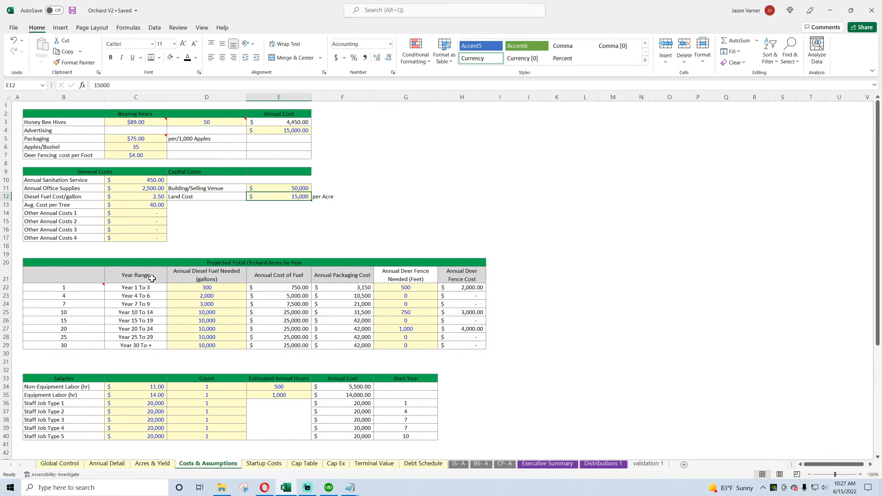
left_click(70, 214)
left_click(122, 212)
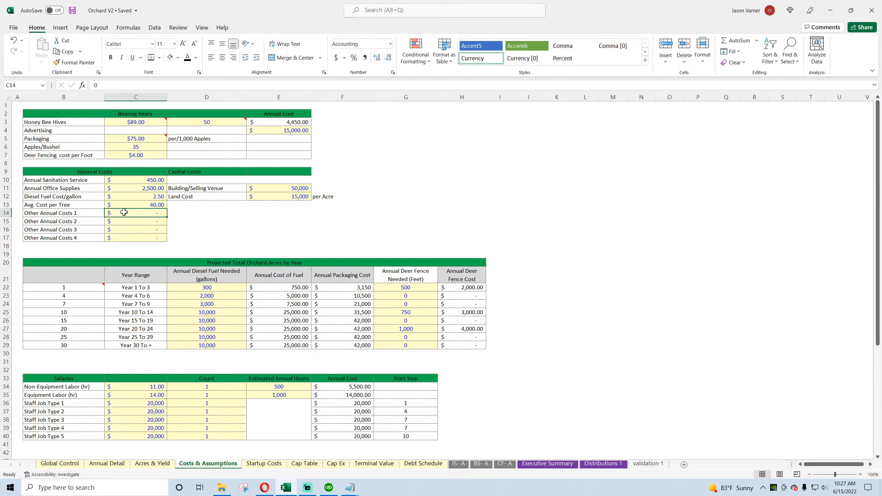
left_click_drag(84, 213, 122, 236)
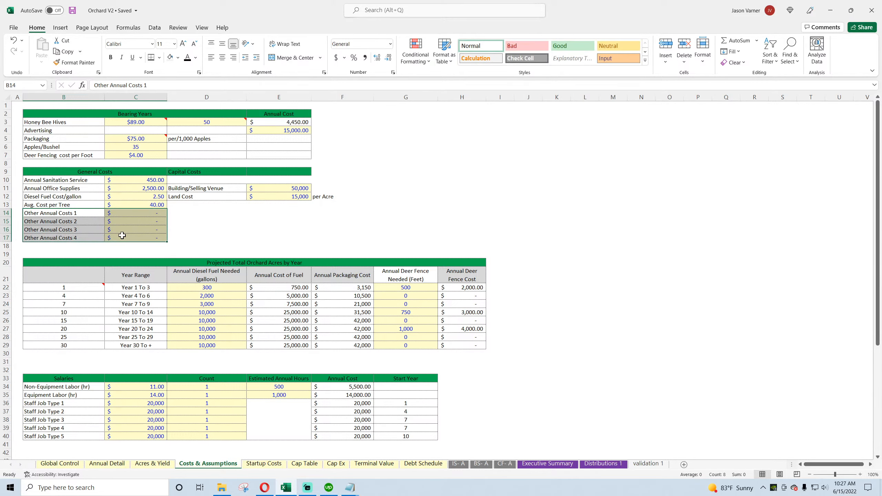
left_click(106, 464)
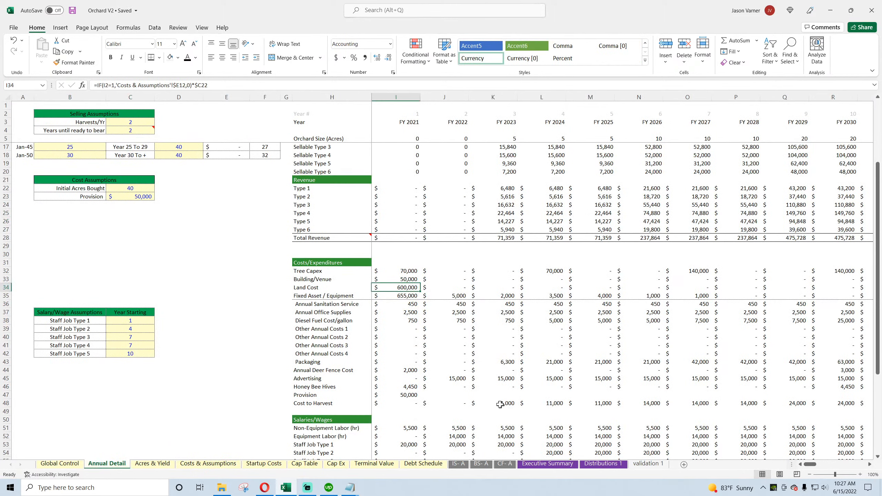
left_click(444, 289)
left_click(416, 290)
Step: Extend the FY 2021 Total Non-Current Assets sum on the annual balance sheet to C16:C32 so it includes Land
left_click(481, 464)
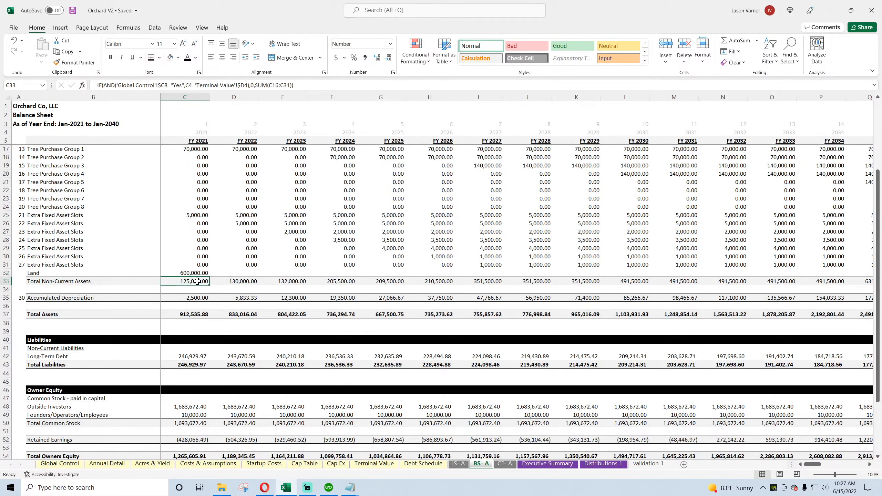
double_click(197, 281)
left_click_drag(209, 270, 208, 274)
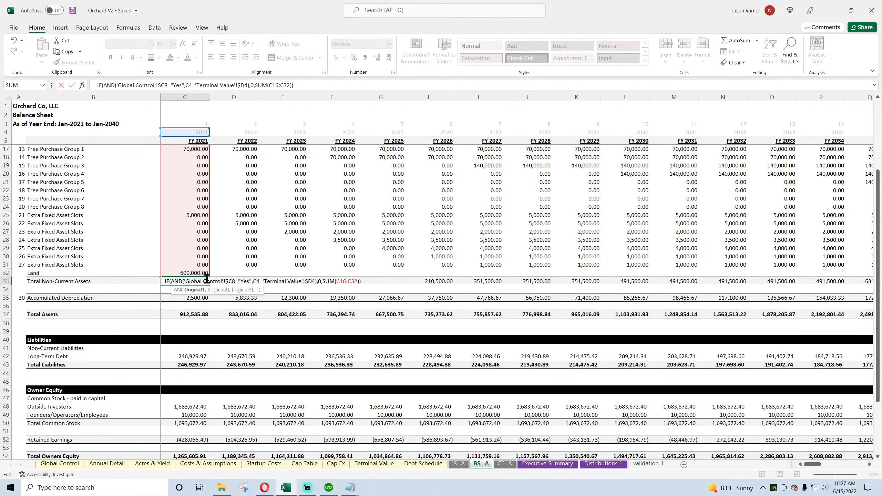
key("Return")
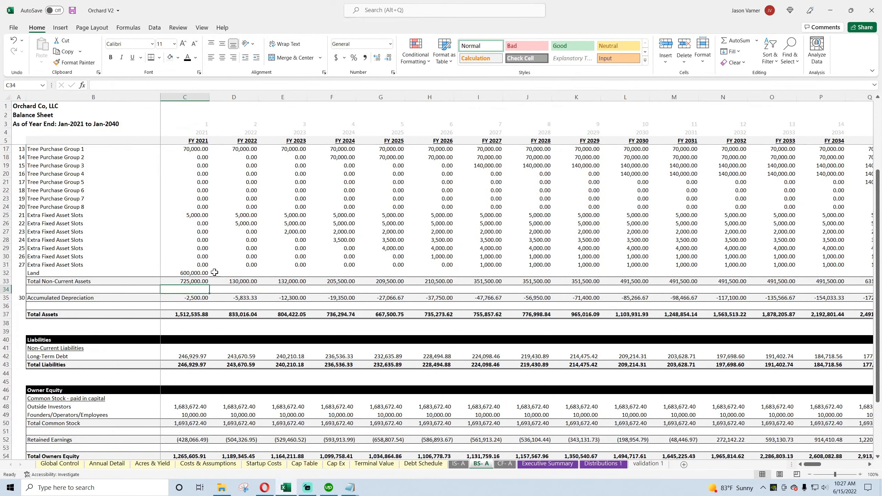
Step: Enter =IF(D5>'Terminal Value'!$D3,0,'BS- A'!C32) in the FY 2022 Land cell D32 to carry the prior year's land until the end month
left_click(234, 273)
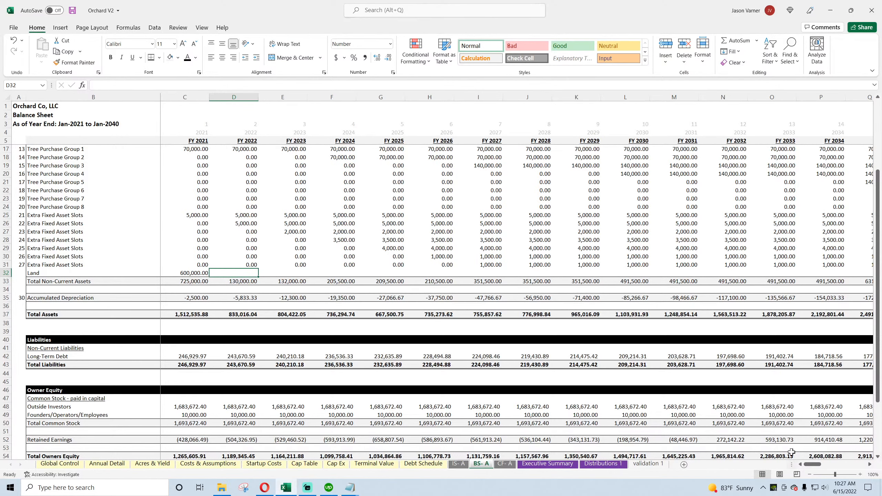
mouse_move(814, 465)
left_mouse_down()
mouse_move(837, 467)
mouse_move(810, 464)
left_mouse_up()
type("=if(")
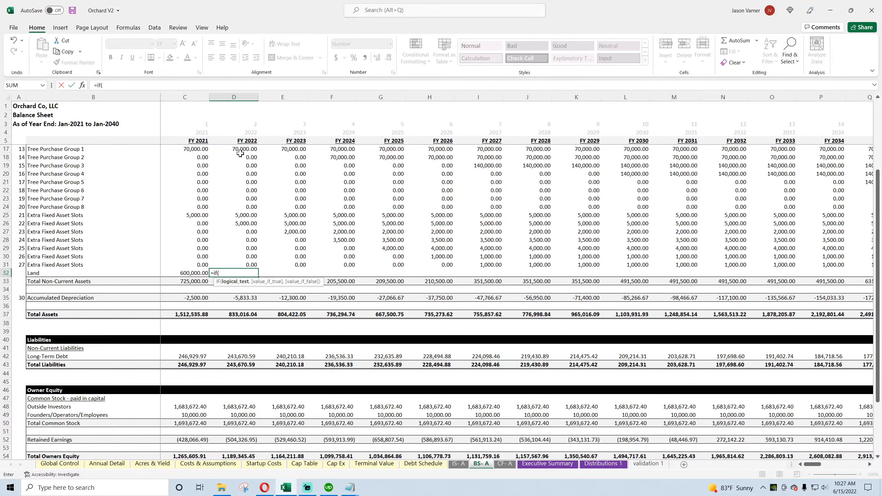
left_click(244, 141)
type(">")
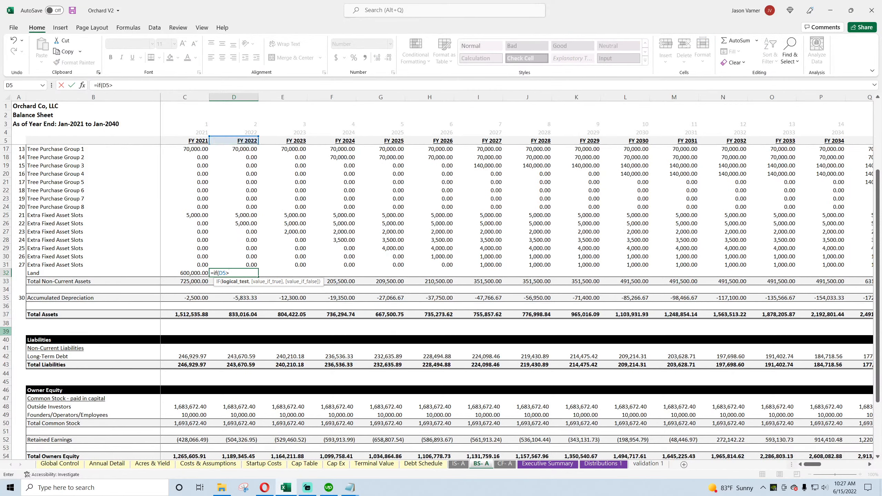
left_click(317, 465)
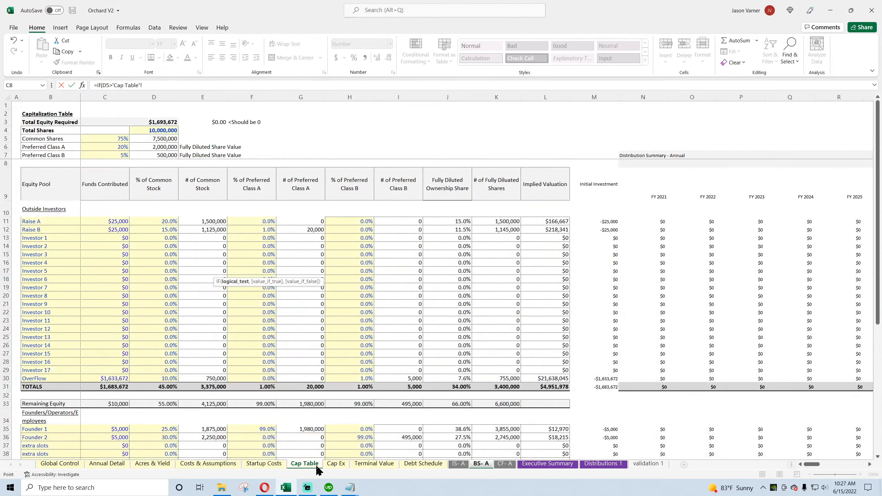
left_click(374, 463)
left_click(188, 127)
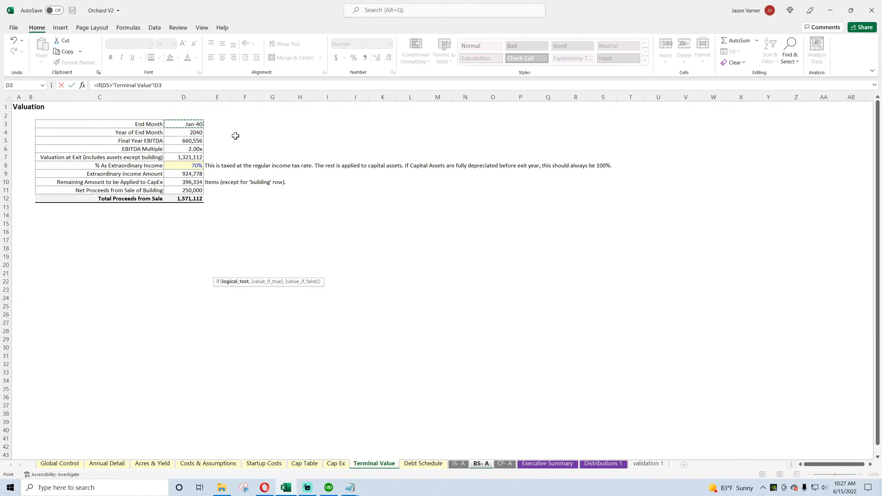
type(",0,")
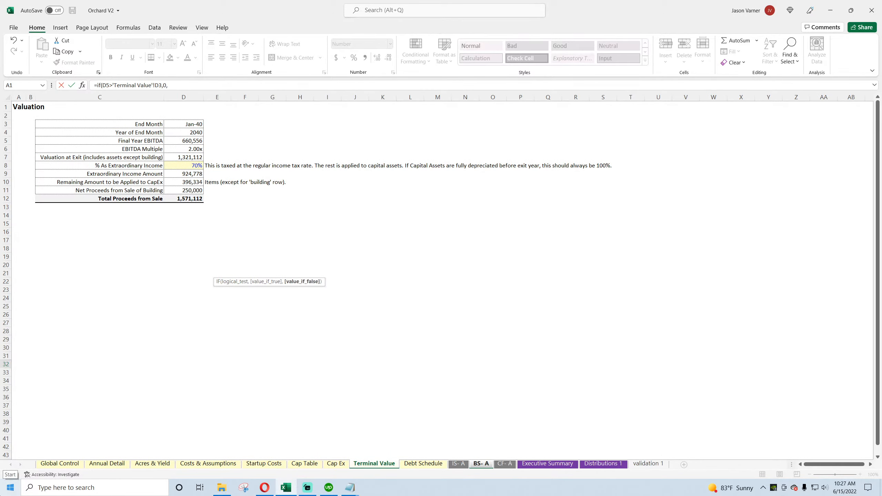
left_click(481, 463)
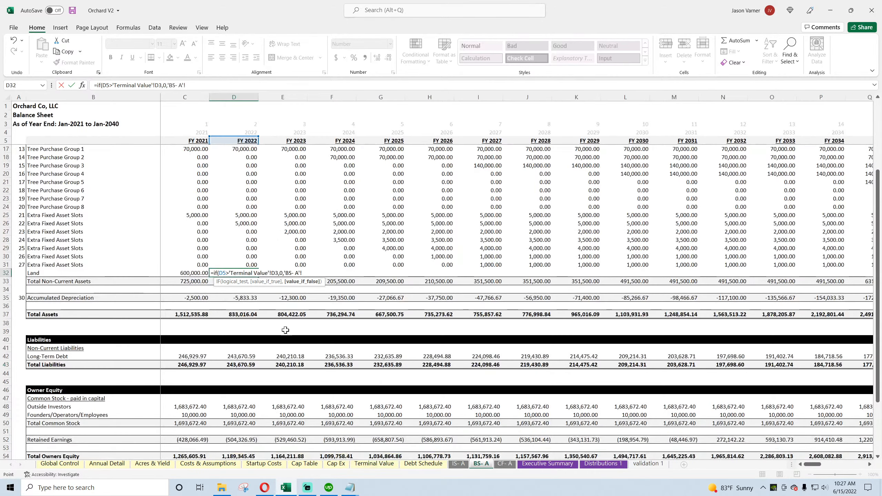
left_click(191, 275)
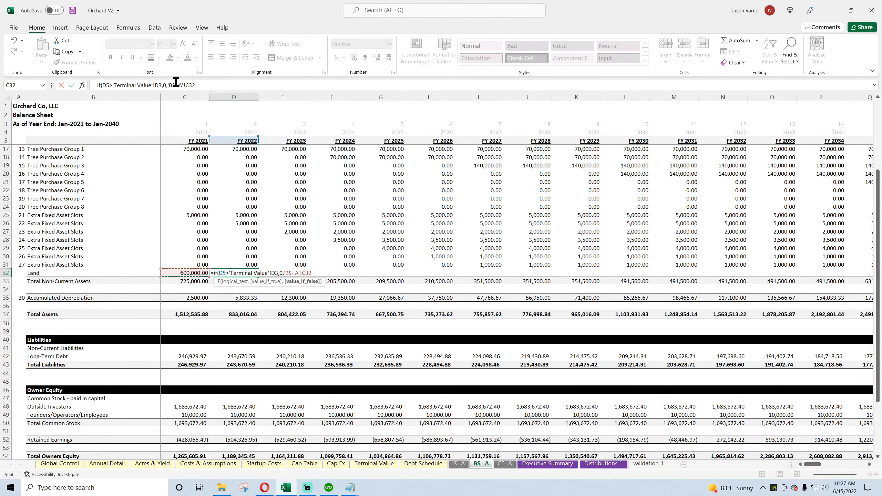
left_click(160, 85)
type("$")
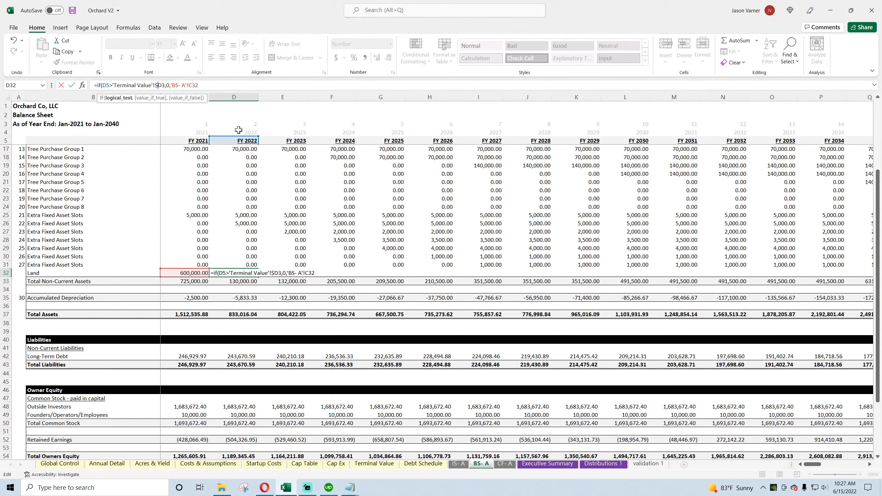
key("ctrl+Return")
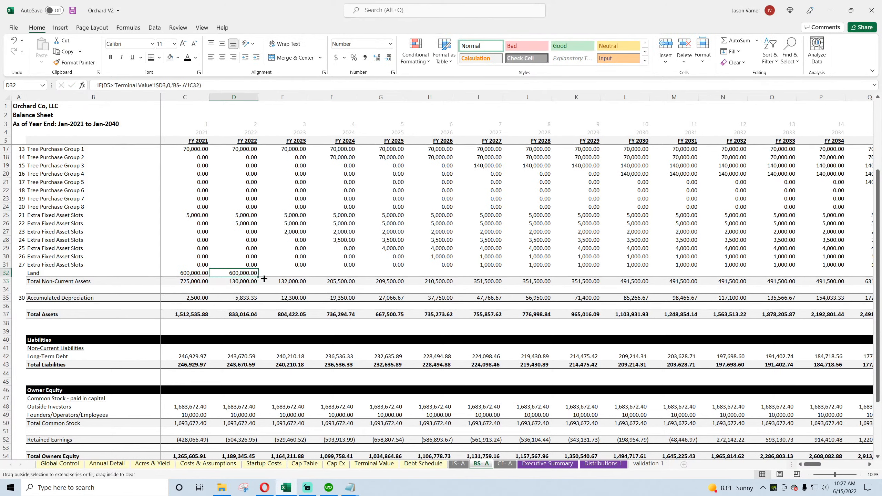
Step: Fill the D32 Land formula across all remaining years to FY 2070
left_click_drag(265, 279, 793, 282)
left_click(352, 275)
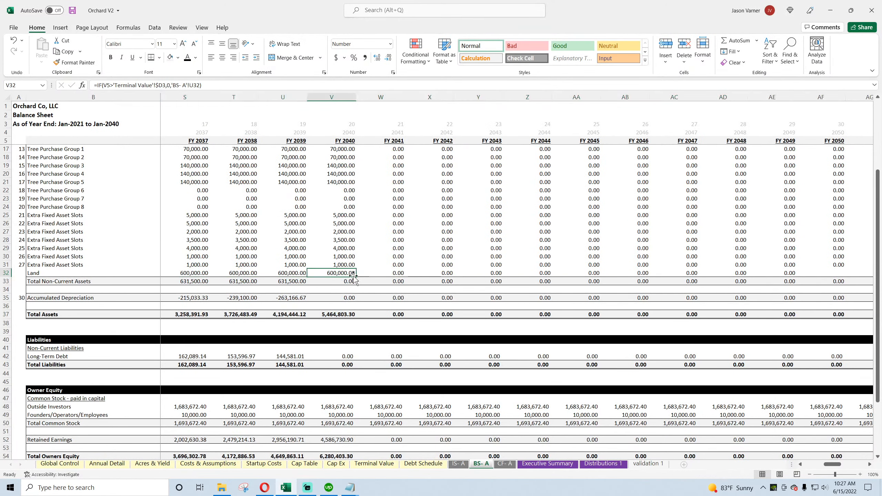
left_click_drag(354, 276, 832, 420)
left_click_drag(855, 465, 802, 466)
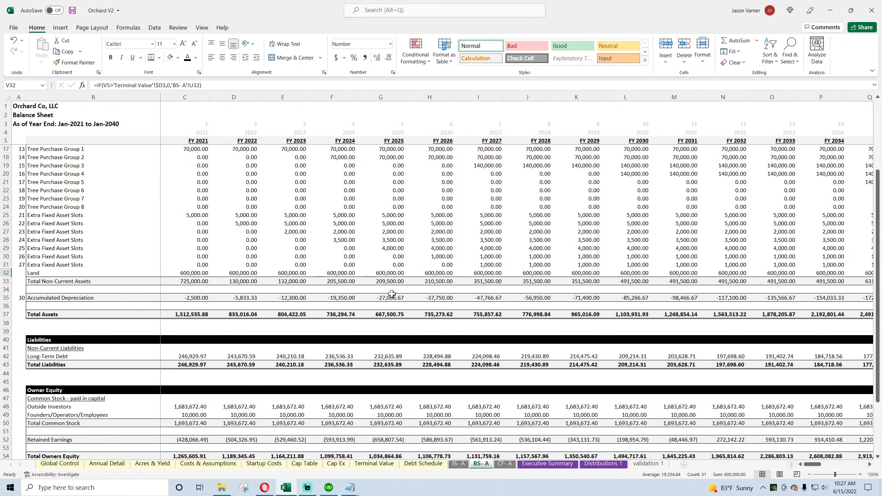
Step: Fill the FY 2021 Total Non-Current Assets formula in C33 across to FY 2070, and save the workbook
left_click(201, 281)
left_click(220, 283)
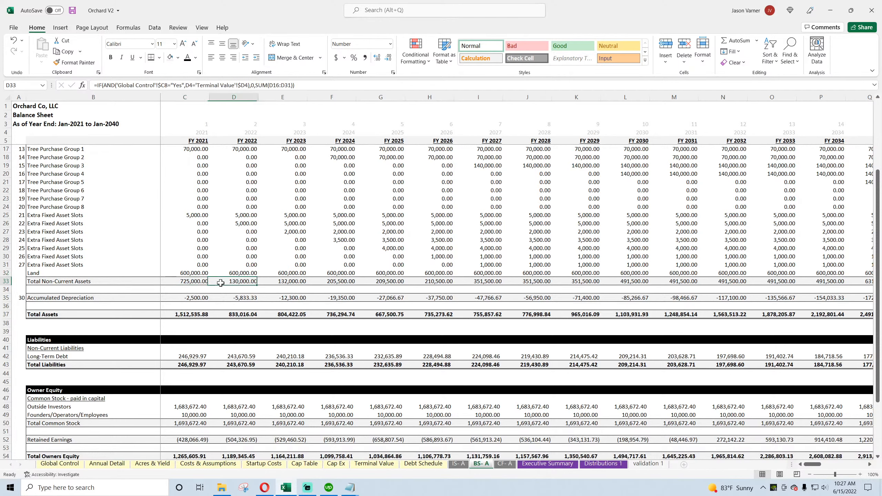
left_click(201, 281)
left_click_drag(209, 286, 844, 299)
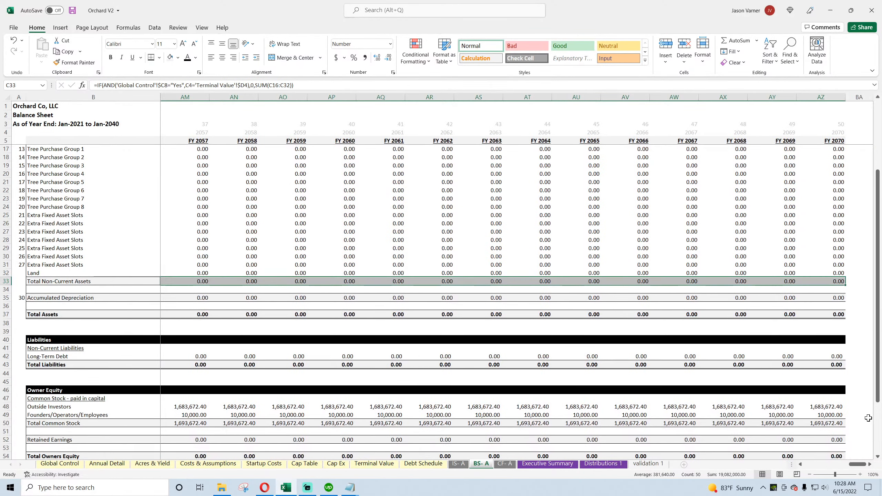
left_click_drag(858, 465, 806, 465)
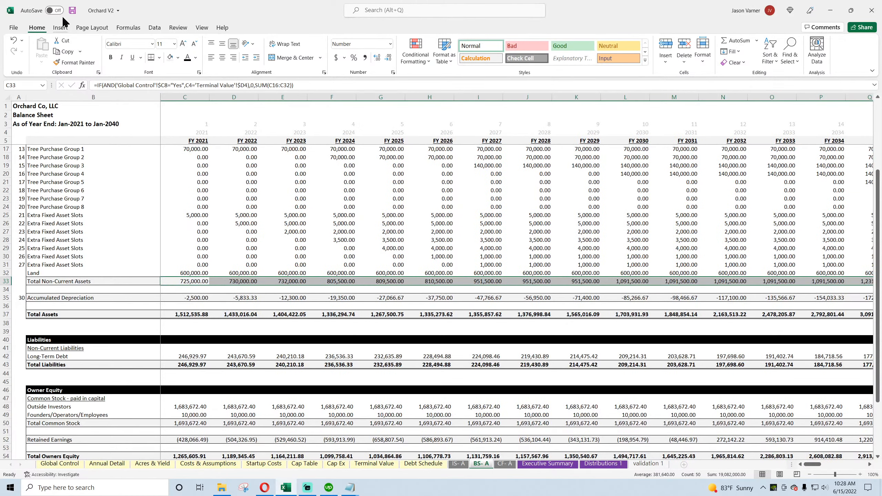
left_click(73, 10)
Step: Examine the balance sheet's Check row from FY 2021 through FY 2040, and compare the FY 2040 check with that year's asset rows
scroll(193, 312, "down", 7)
left_click(193, 332)
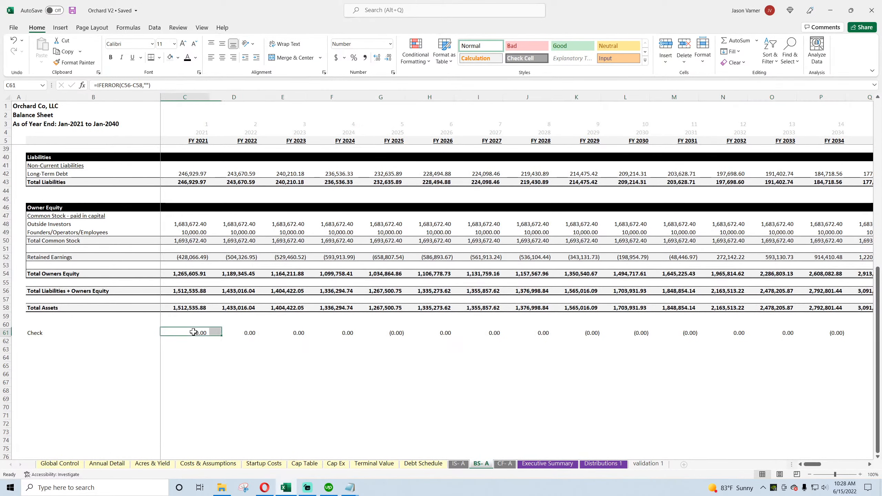
left_click(282, 333)
left_click_drag(812, 465, 827, 466)
left_click(528, 333)
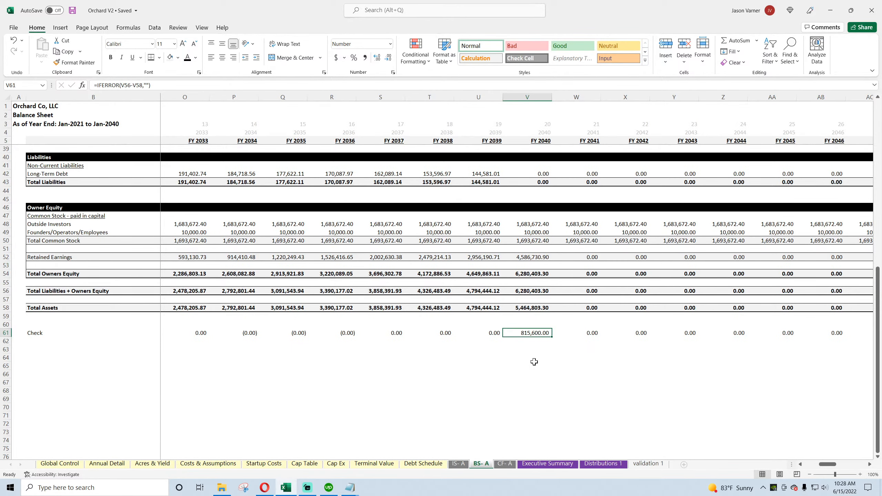
scroll(529, 282, "up", 4)
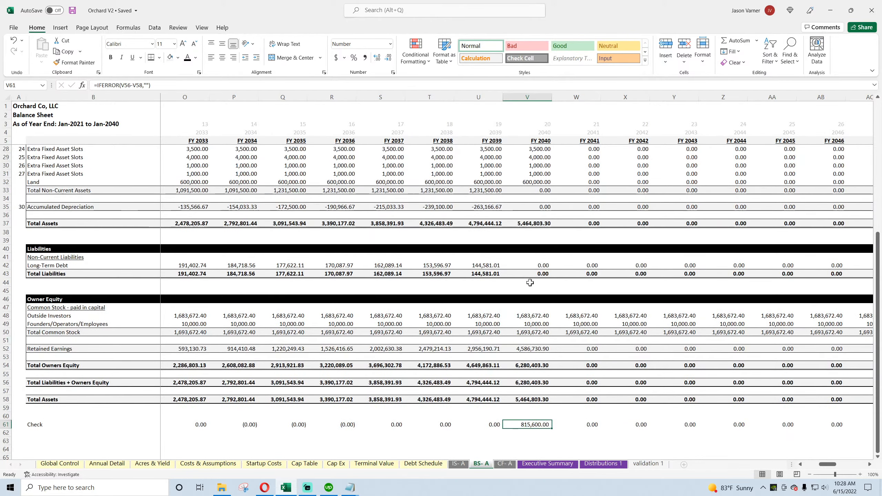
scroll(530, 283, "up", 4)
scroll(529, 281, "up", 4)
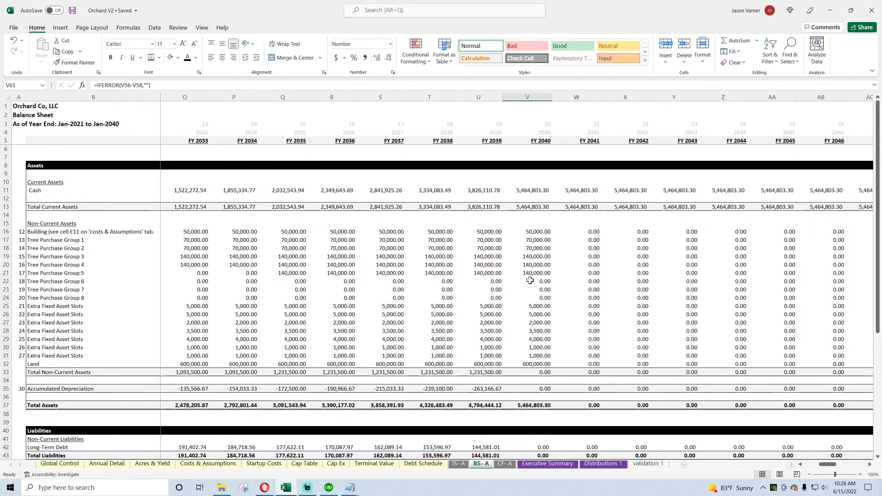
scroll(529, 280, "down", 7)
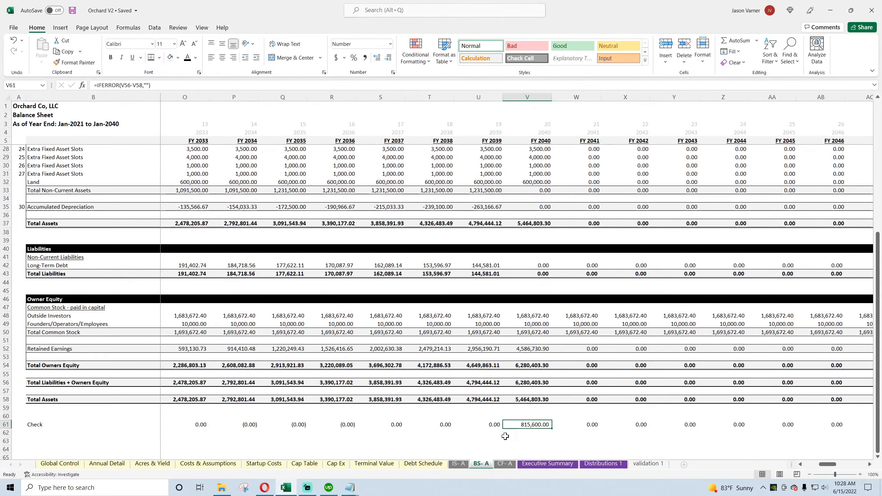
Step: Inspect the FY 2040 column of the annual cash flow statement, including the Payments for Taxes formula, and save the workbook
left_click(504, 464)
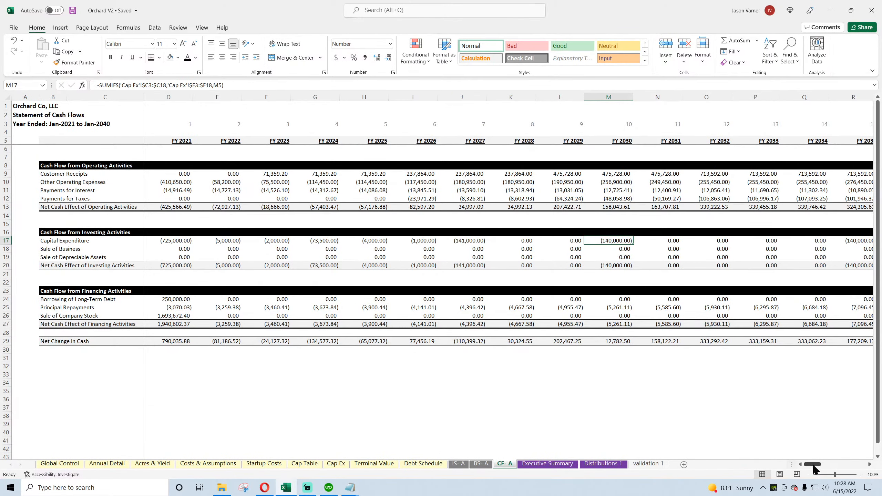
left_click_drag(812, 464, 827, 465)
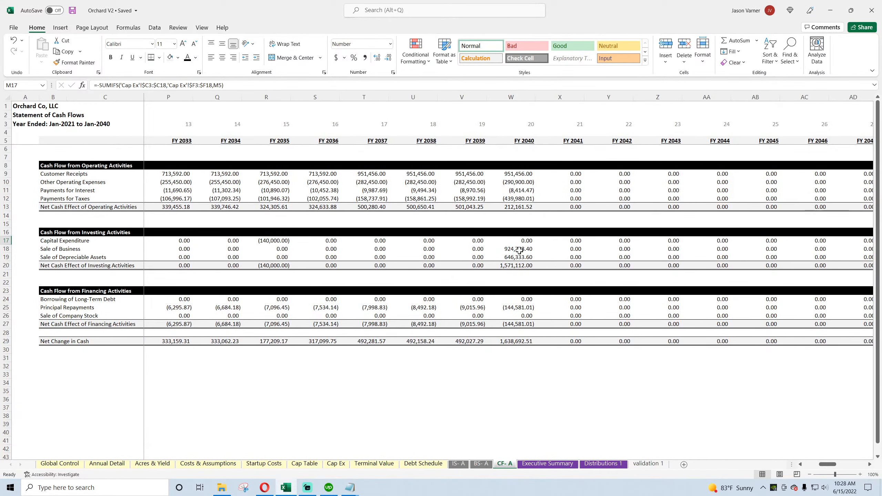
left_click(69, 10)
left_click(523, 198)
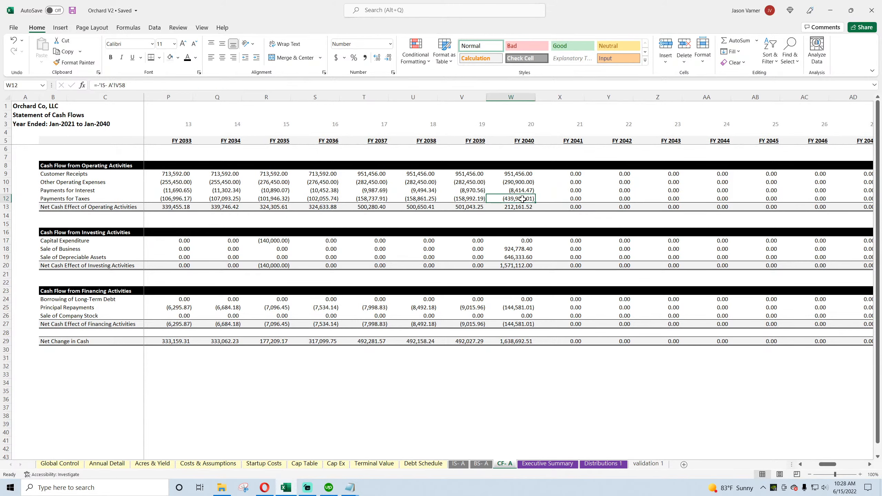
Step: Trace FY 2040 from net change in cash through the income statement to the taxes, exit proceeds and EBITDA on Annual Detail
left_click(514, 341)
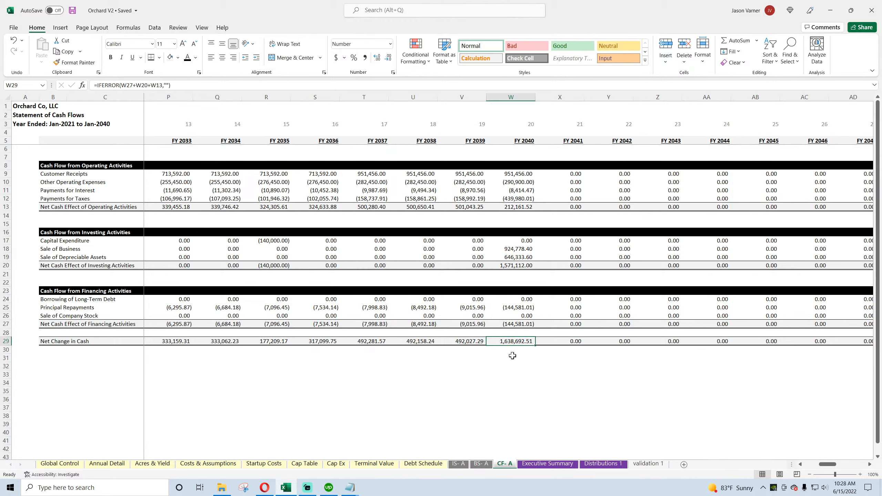
left_click(458, 463)
scroll(671, 387, "down", 10)
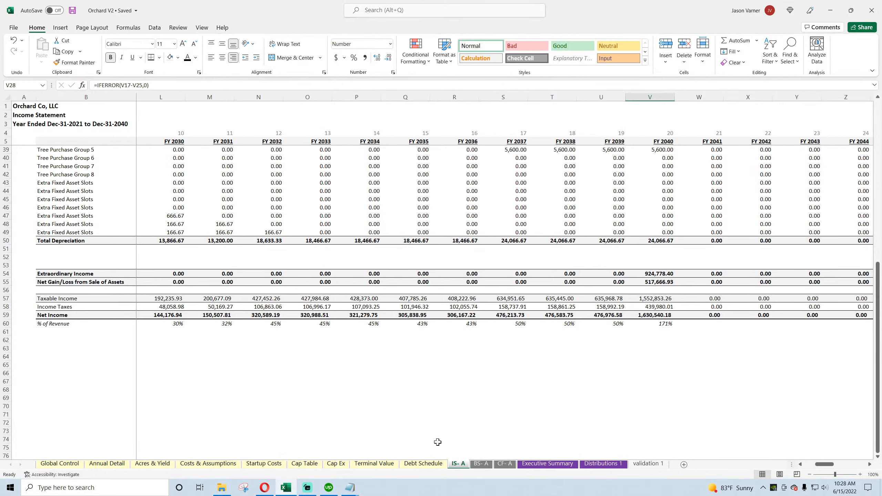
left_click(107, 464)
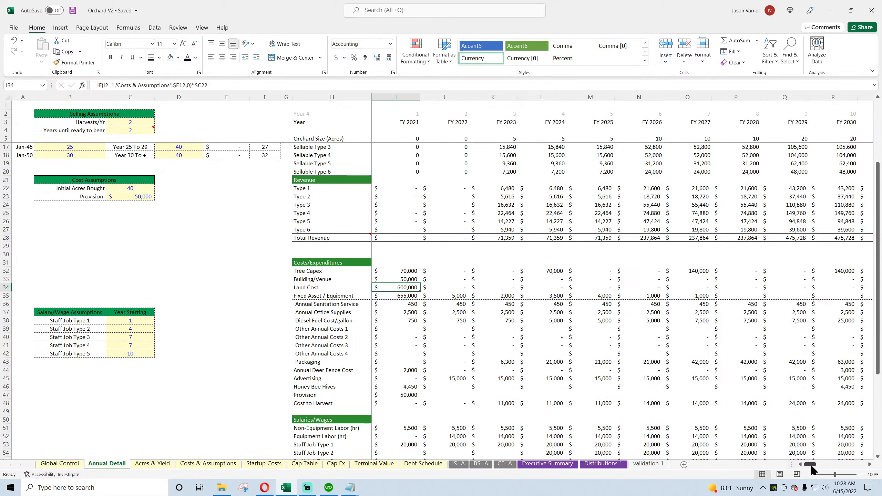
left_click_drag(807, 465, 823, 464)
scroll(744, 395, "down", 11)
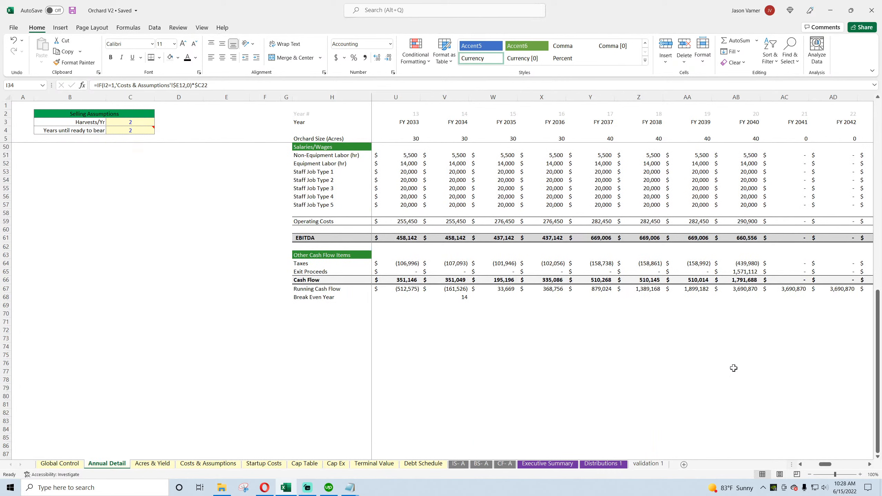
left_click_drag(749, 264, 748, 270)
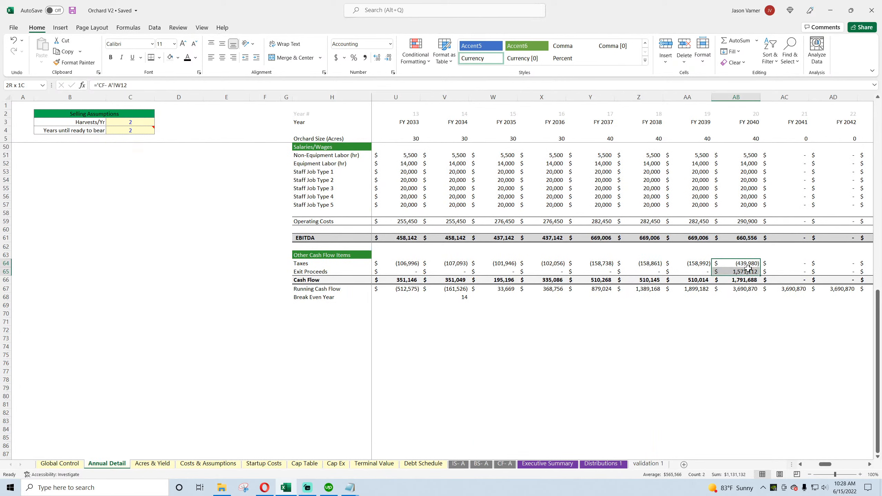
left_click(748, 239)
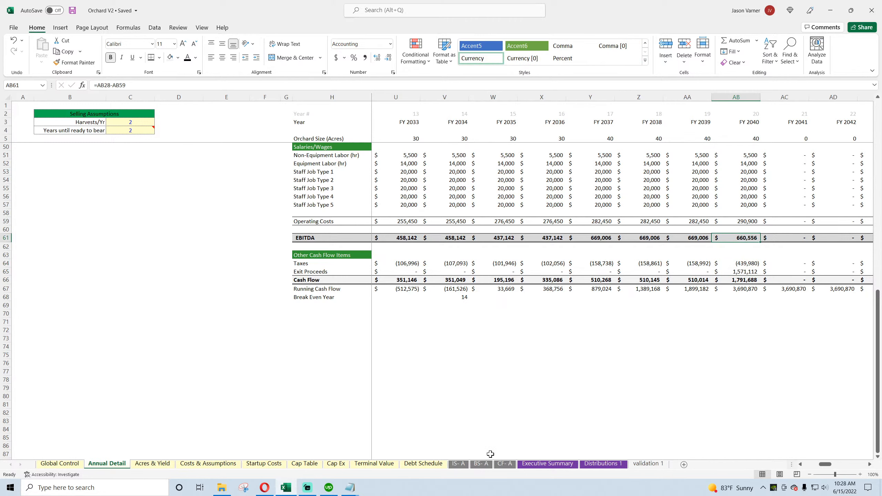
Step: Review the FY 2040 Total Assets and Retained Earnings on the balance sheet, and the Value at Sale figures on Cap Ex
left_click(482, 464)
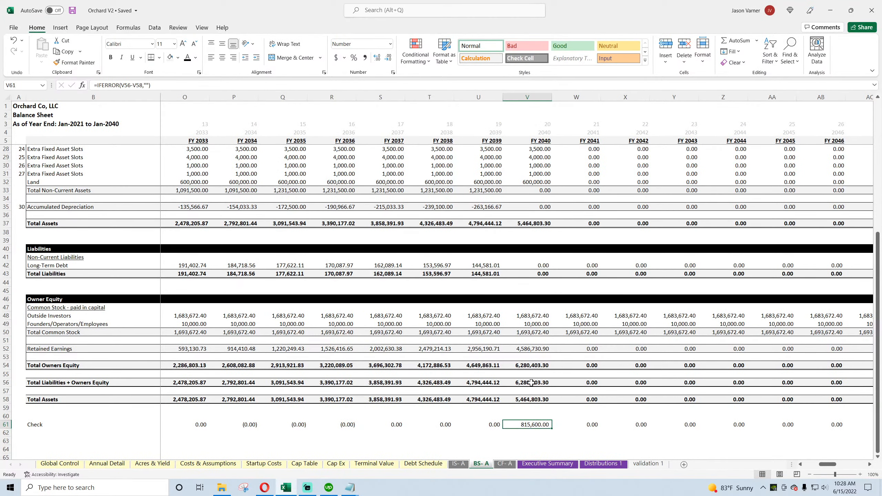
left_click(533, 401)
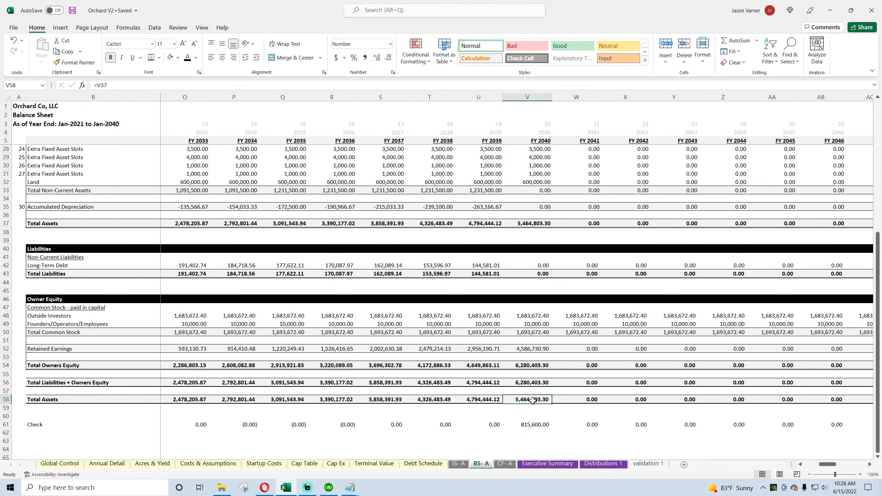
left_click(531, 348)
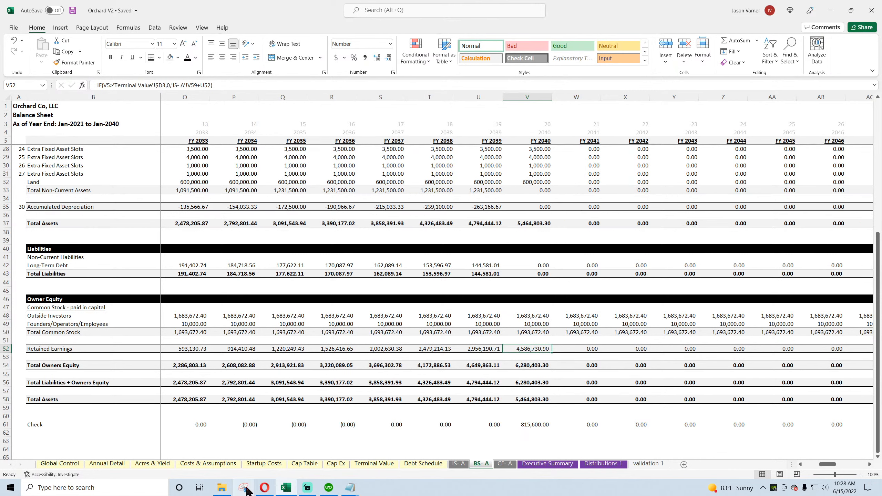
left_click(298, 468)
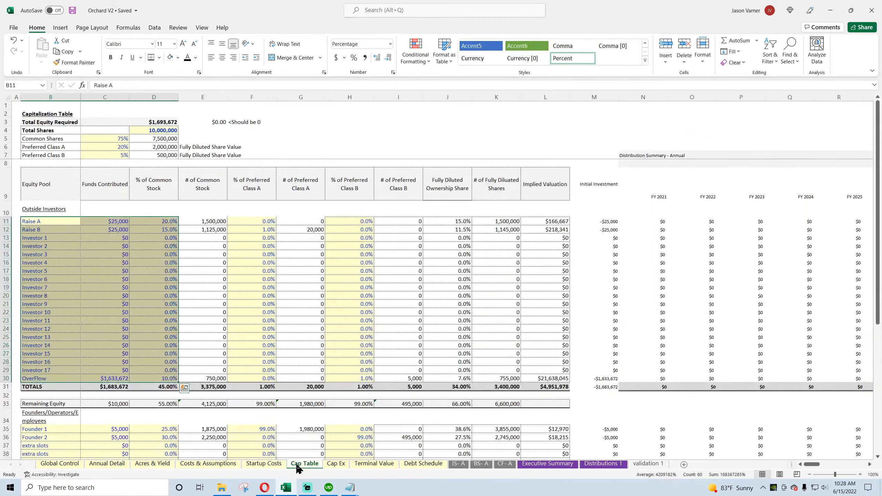
left_click(334, 464)
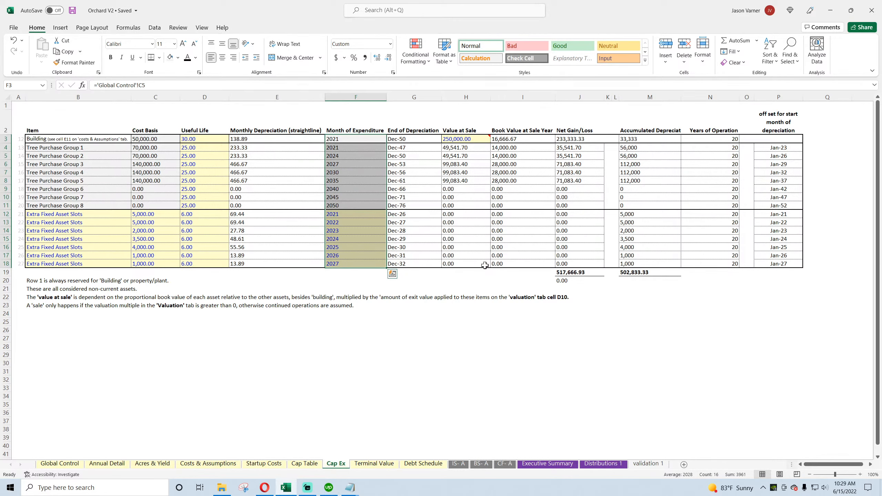
left_click_drag(466, 138, 465, 184)
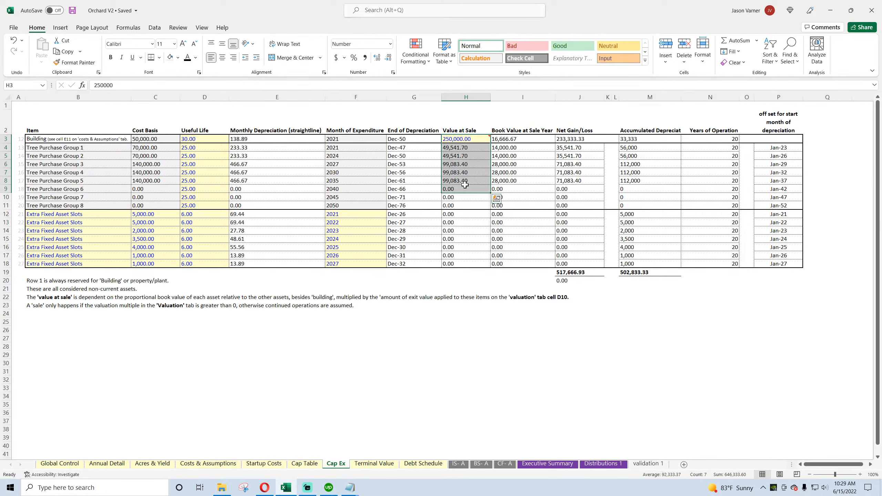
left_click(263, 464)
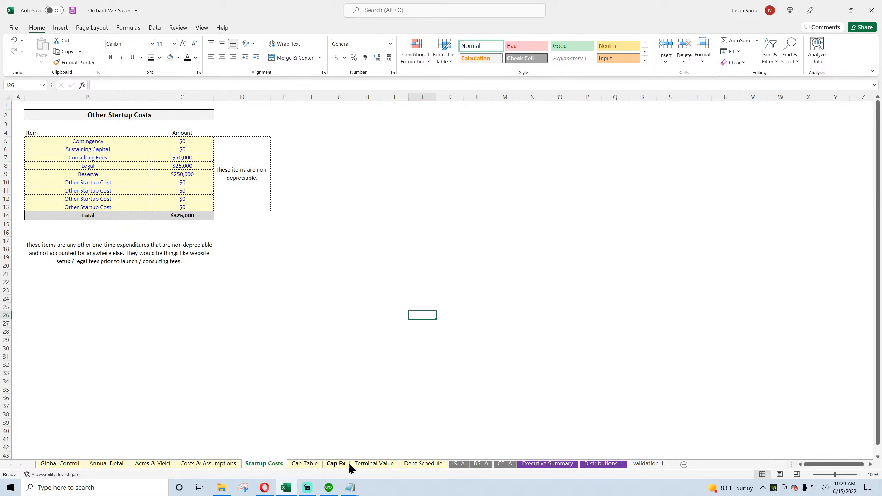
Step: Test % As Extraordinary Income at 100% on Terminal Value against the FY 2040 balance sheet check, and undo the change
left_click(374, 465)
left_click(186, 165)
type("100")
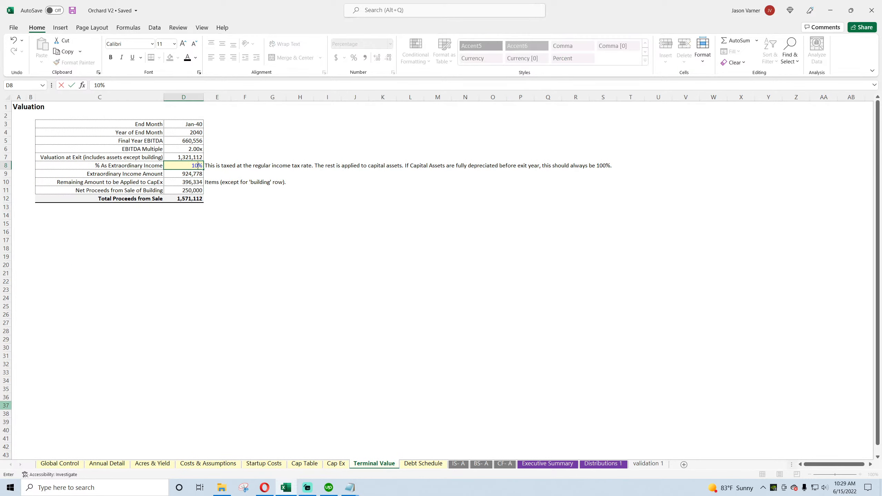
key("Return")
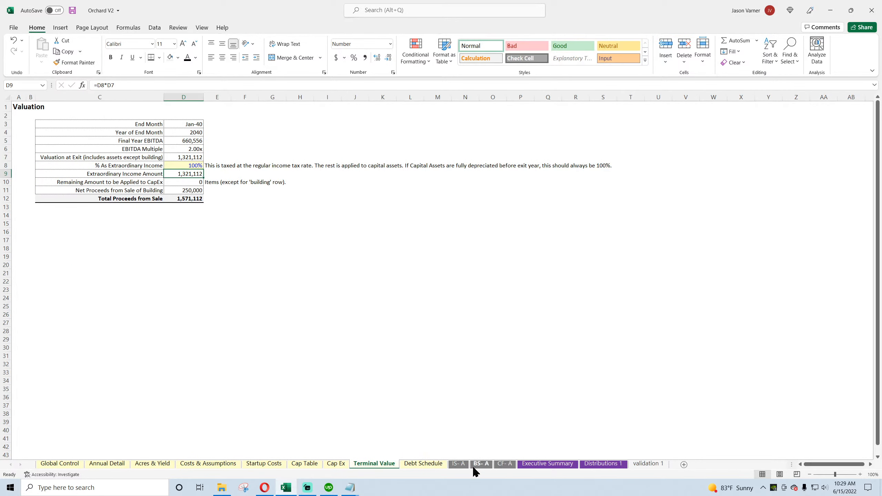
left_click(482, 464)
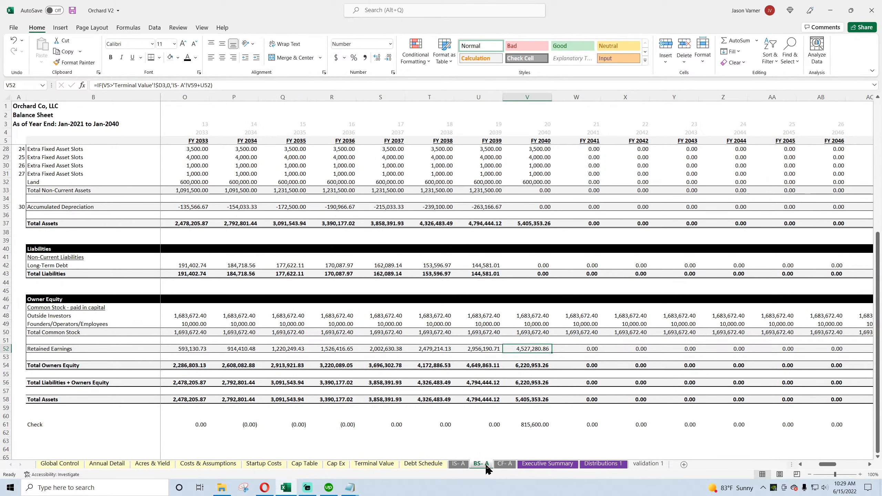
left_click(13, 40)
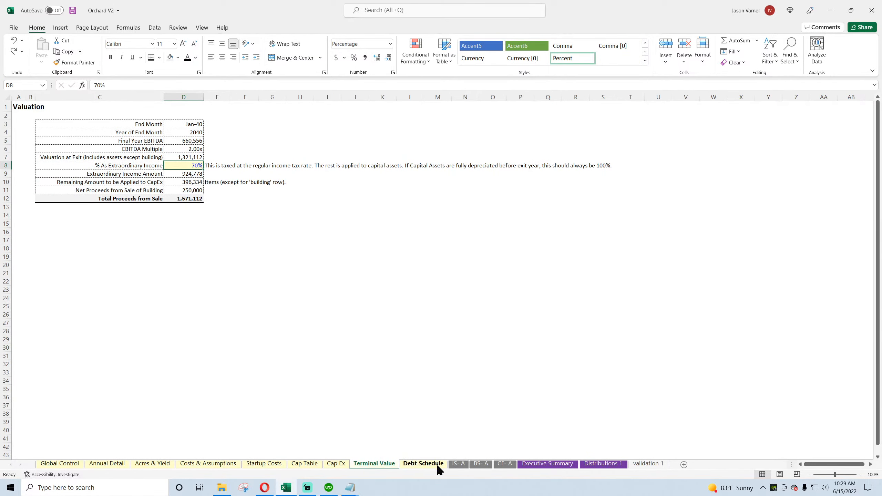
left_click(482, 465)
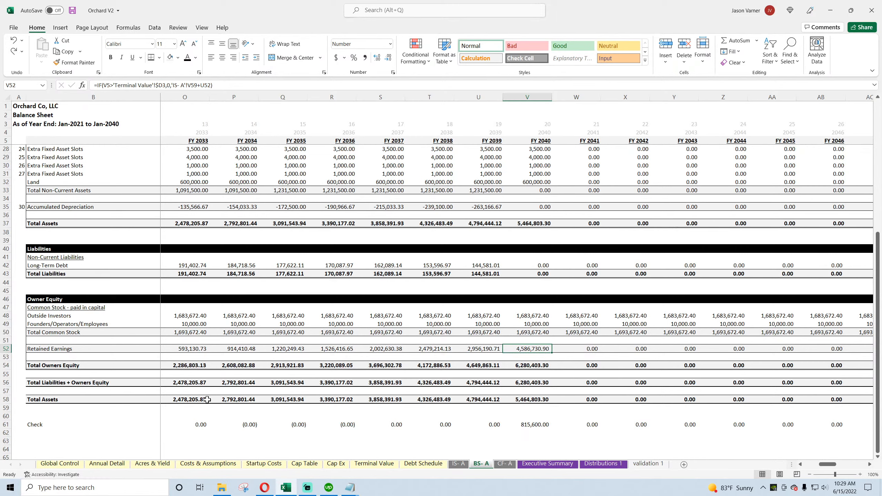
left_click(265, 487)
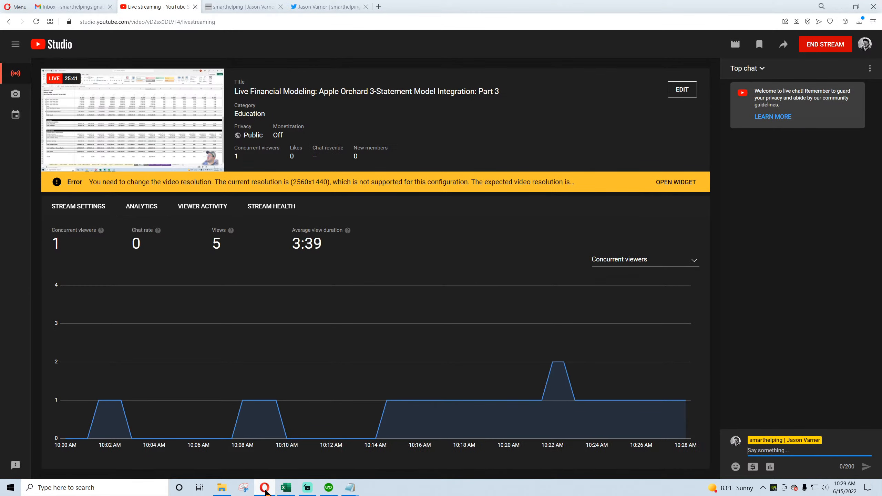
left_click(266, 490)
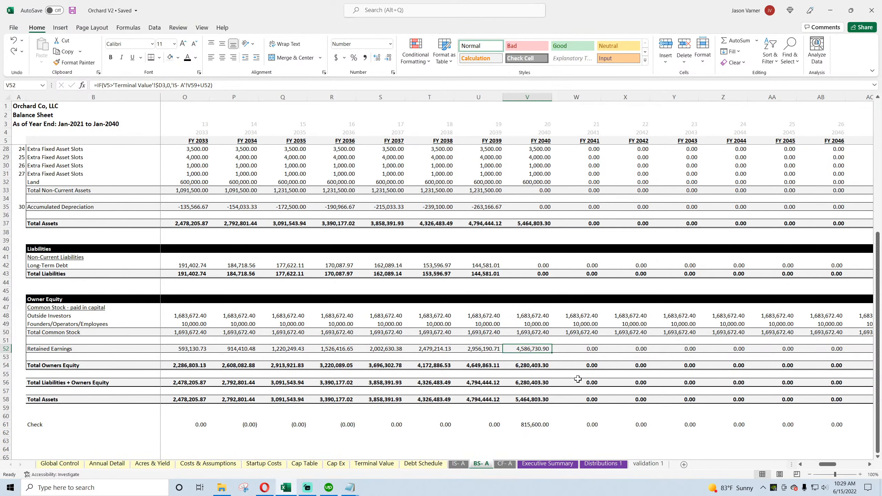
Step: Inspect the FY 2040 balance sheet check formula and compare the Accumulated Depreciation formulas for FY 2039 and FY 2040
left_click(533, 424)
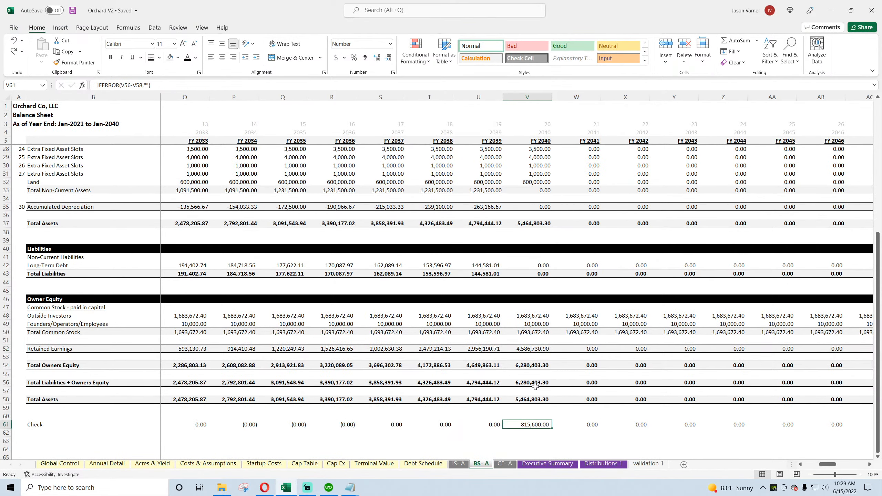
scroll(535, 386, "up", 4)
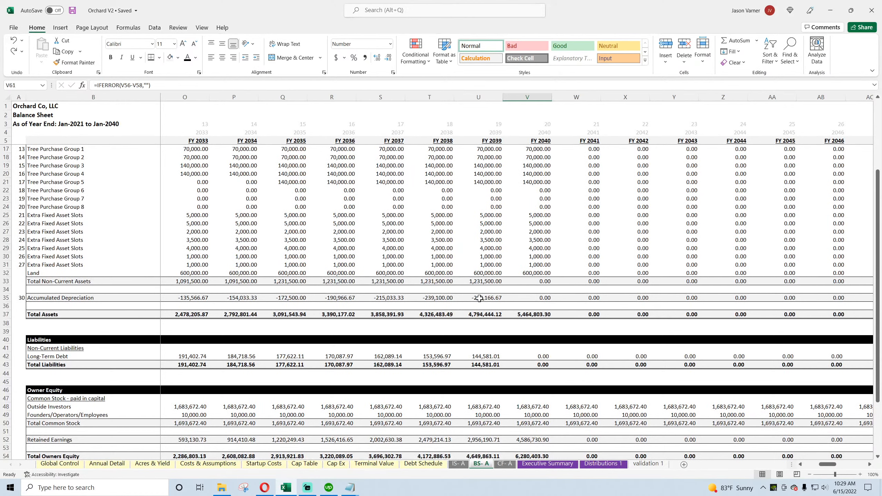
left_click(528, 298)
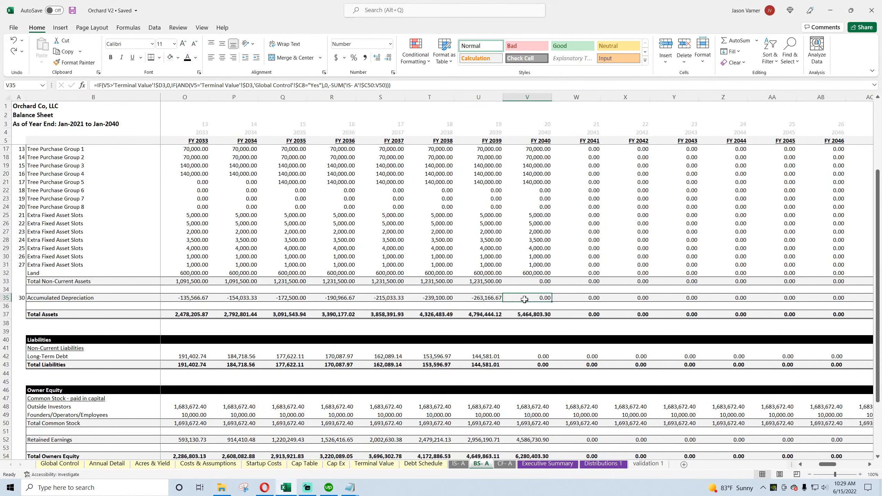
left_click(481, 300)
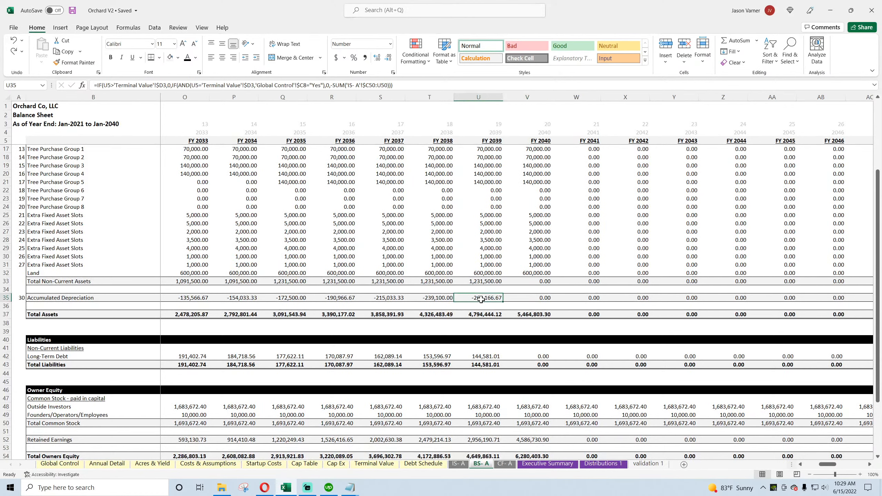
left_click(521, 297)
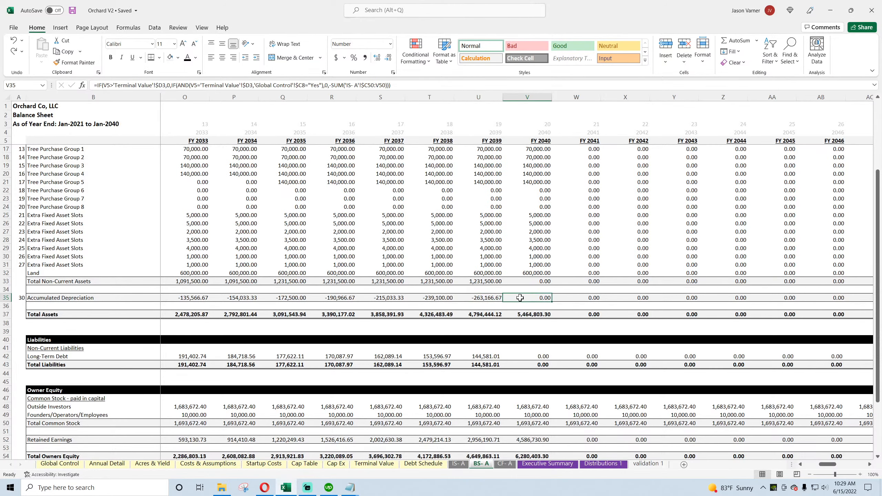
left_click_drag(830, 465, 827, 469)
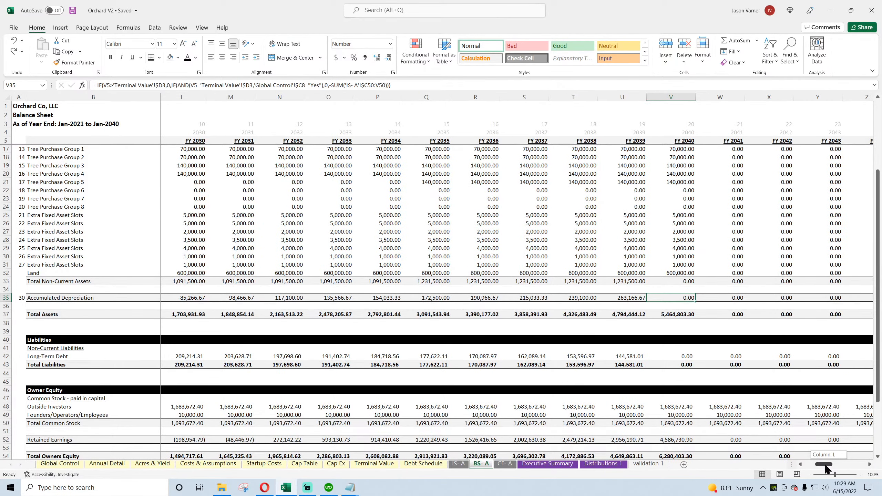
left_click_drag(826, 466, 826, 466)
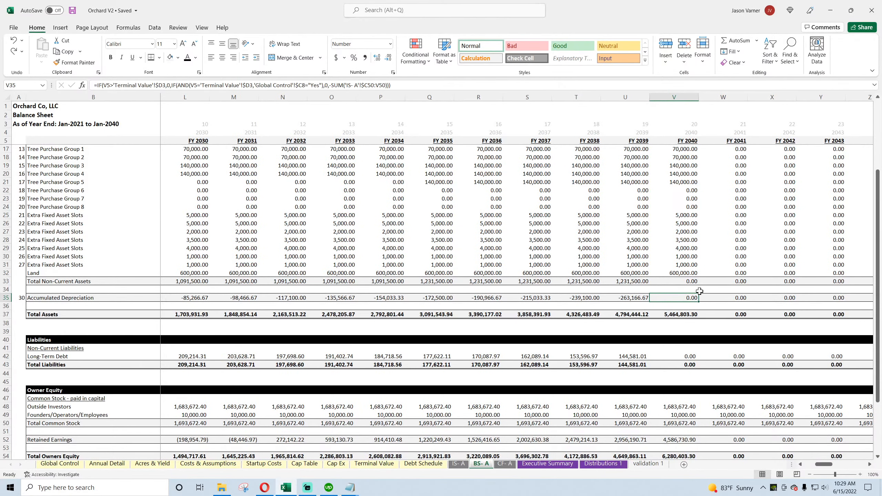
Step: Examine the FY 2040 Total Non-Current Assets formula against the fixed asset rows and the Land formula above it
left_click(683, 281)
scroll(683, 282, "up", 4)
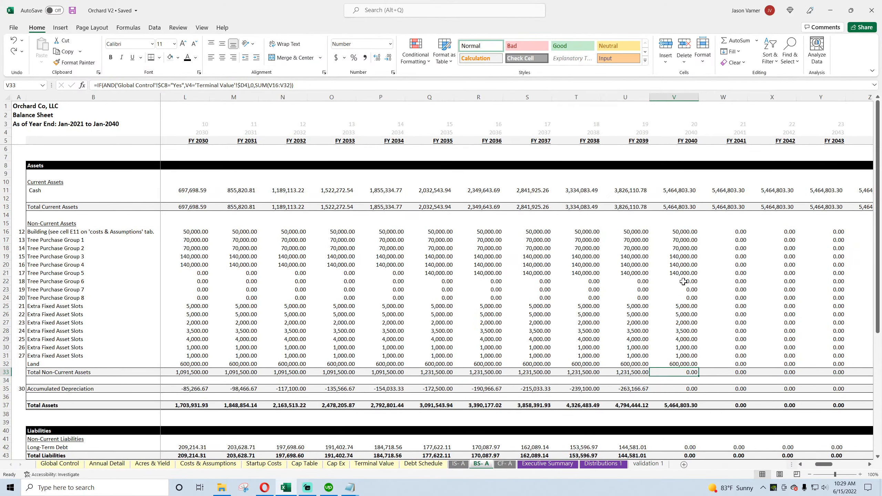
scroll(683, 281, "down", 4)
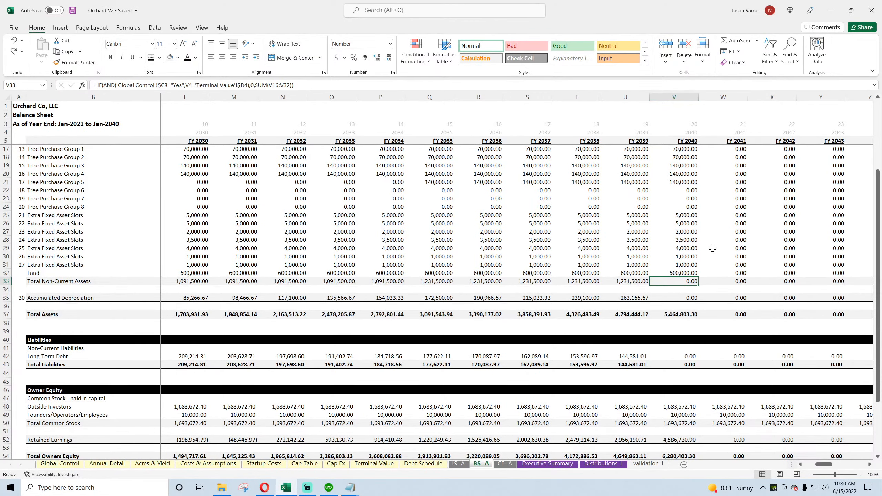
scroll(713, 248, "up", 4)
left_click_drag(680, 232, 679, 356)
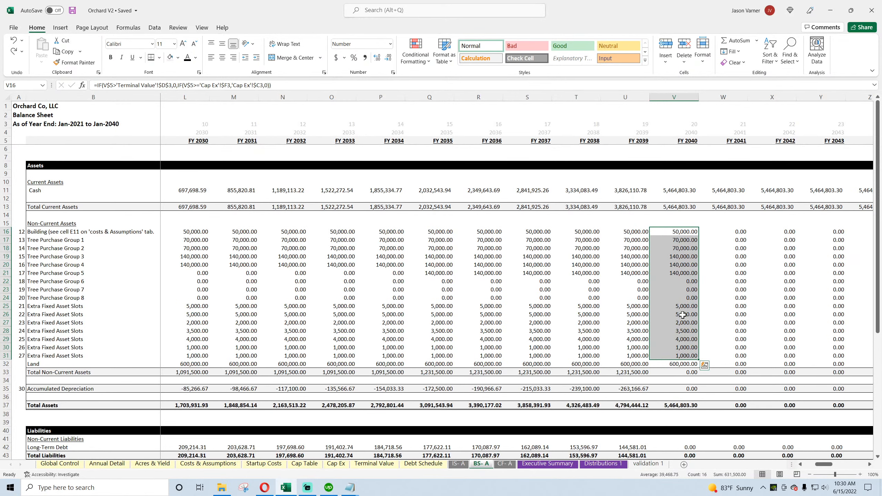
left_click(679, 364)
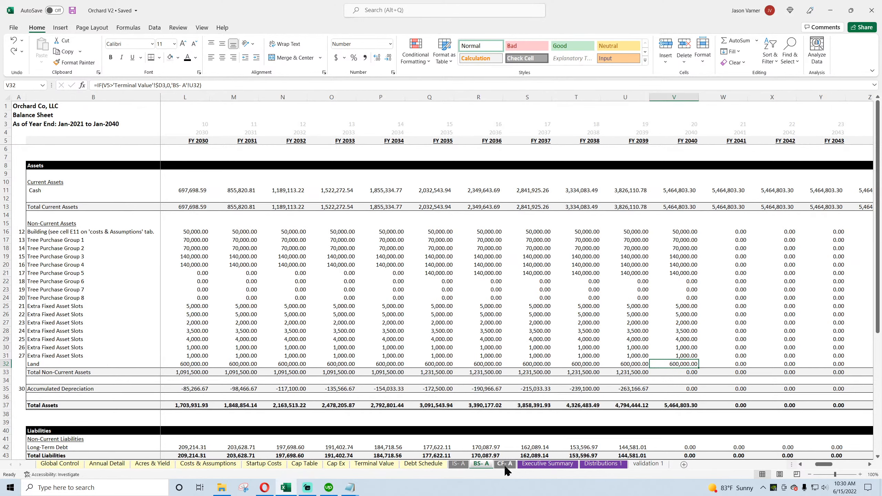
Step: Check the cost assumptions on Annual Detail and insert a blank row between Exit Proceeds and Cash Flow
left_click(106, 464)
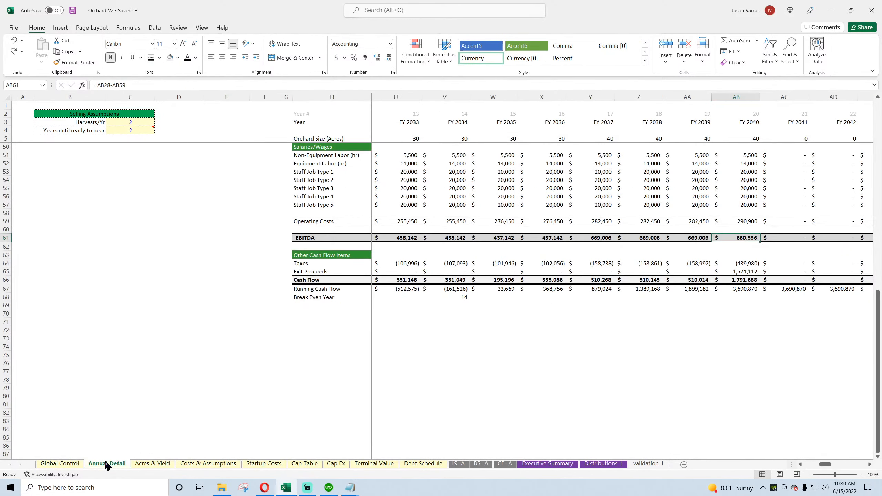
scroll(68, 400, "up", 15)
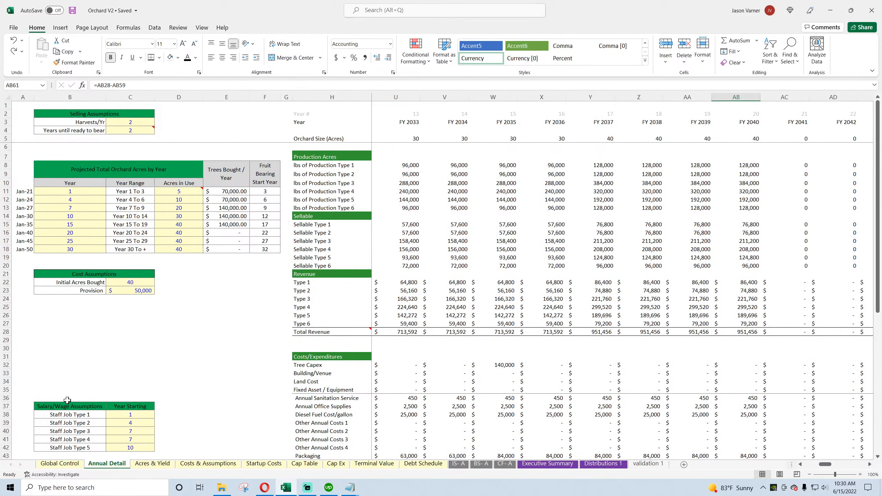
left_click_drag(306, 381, 73, 380)
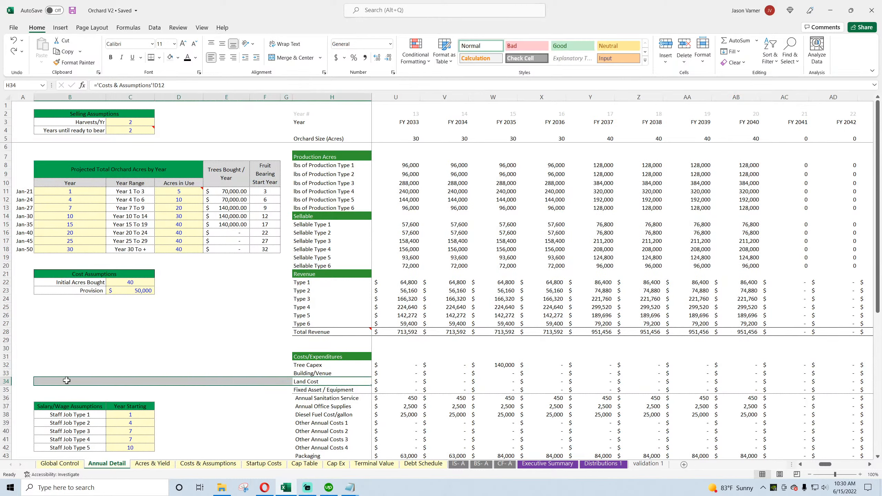
left_click(73, 380)
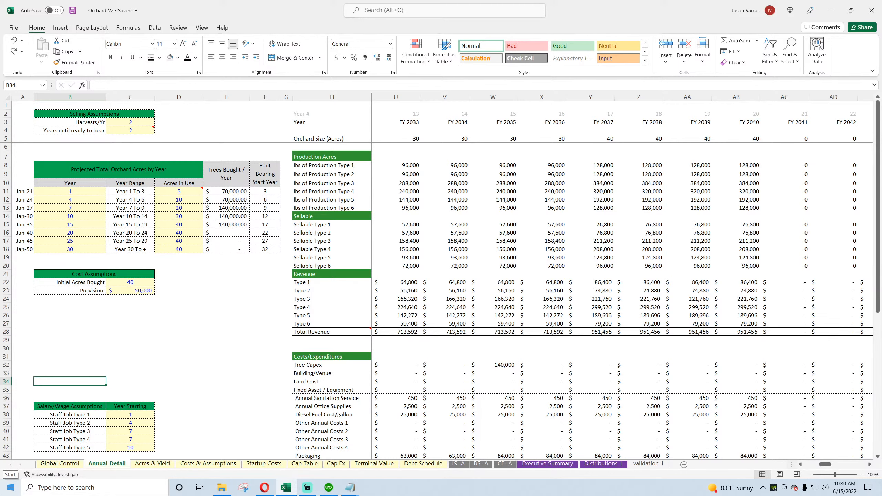
scroll(43, 391, "down", 11)
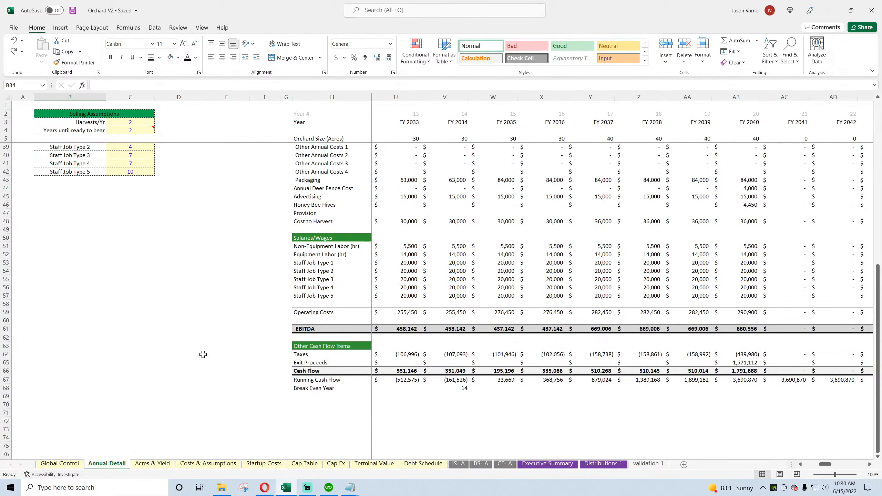
left_click(6, 371)
right_click(6, 371)
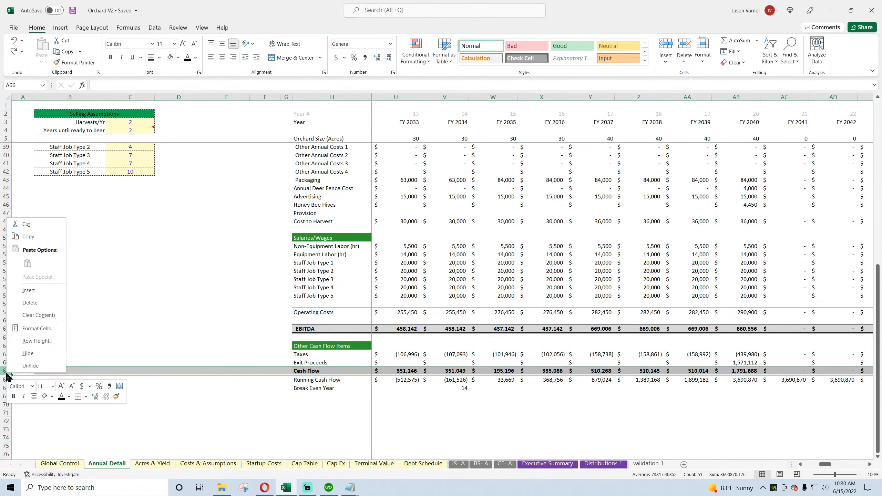
left_click(21, 299)
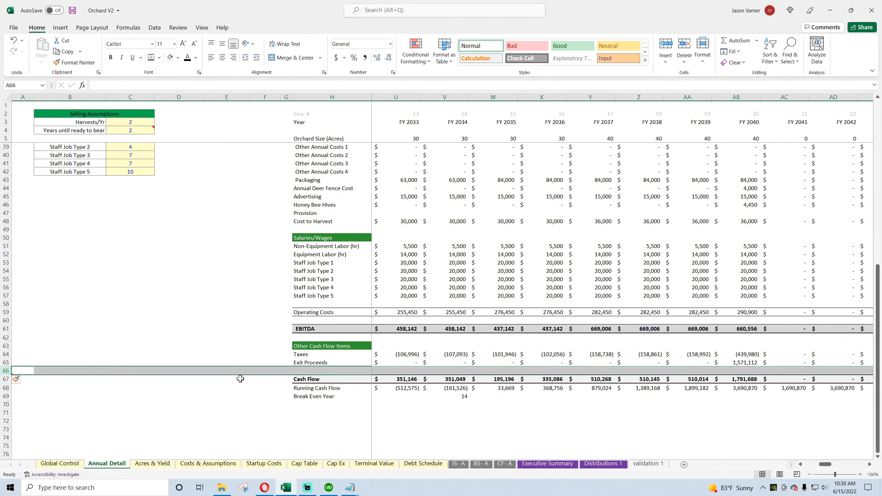
Step: Label cell B66 of the blank row "Expected Land Value at Exit" and save the workbook
left_click_drag(259, 370, 64, 372)
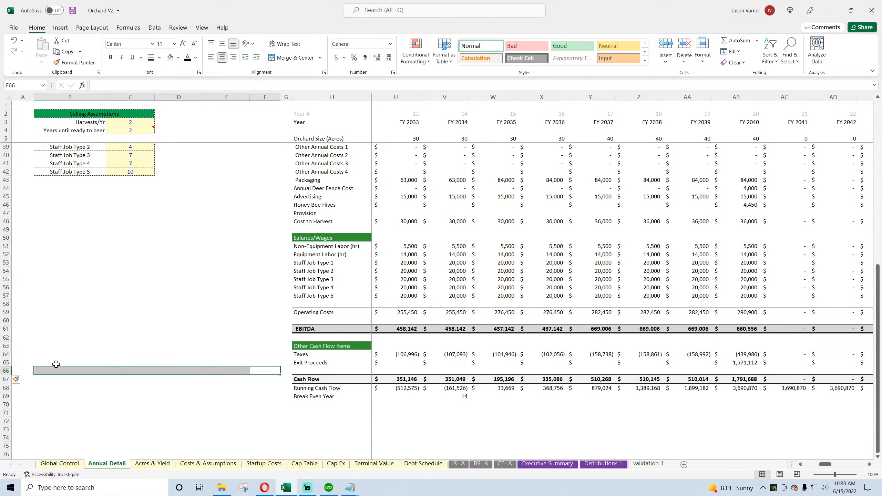
left_click(57, 370)
type("Expected")
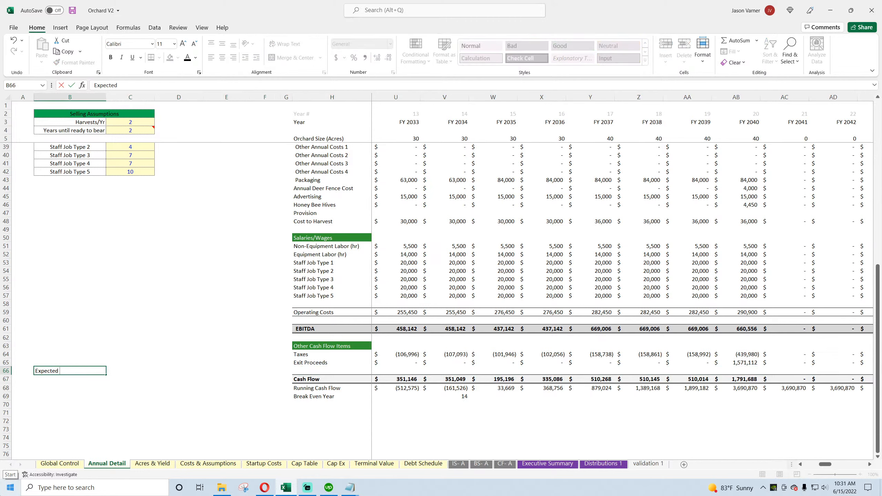
type(" Land Value at Exit")
key("Return")
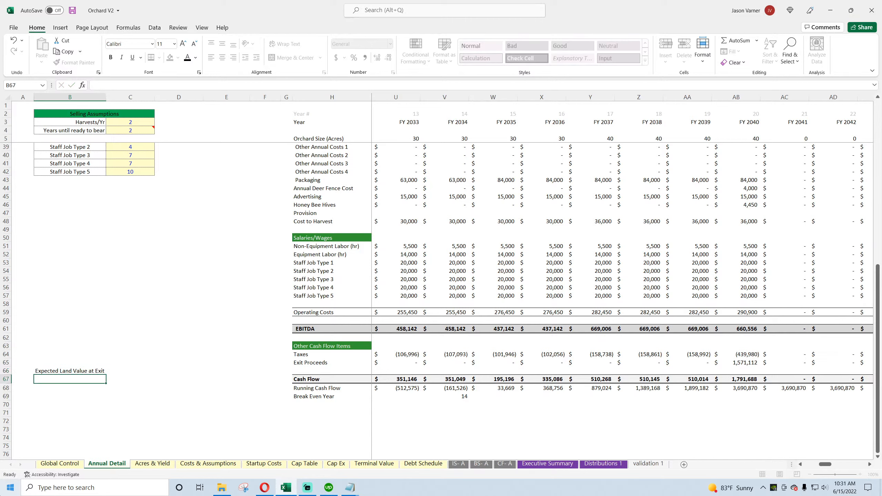
left_click(71, 13)
Step: Copy the 50,000 Provision input cell into C66 beside the Expected Land Value at Exit label and save the workbook
scroll(146, 308, "up", 7)
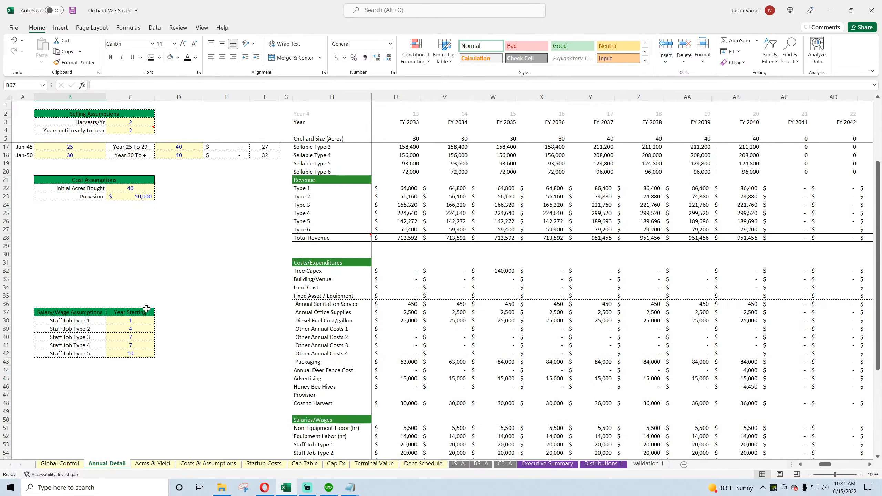
right_click(136, 197)
left_click(150, 217)
scroll(104, 385, "down", 7)
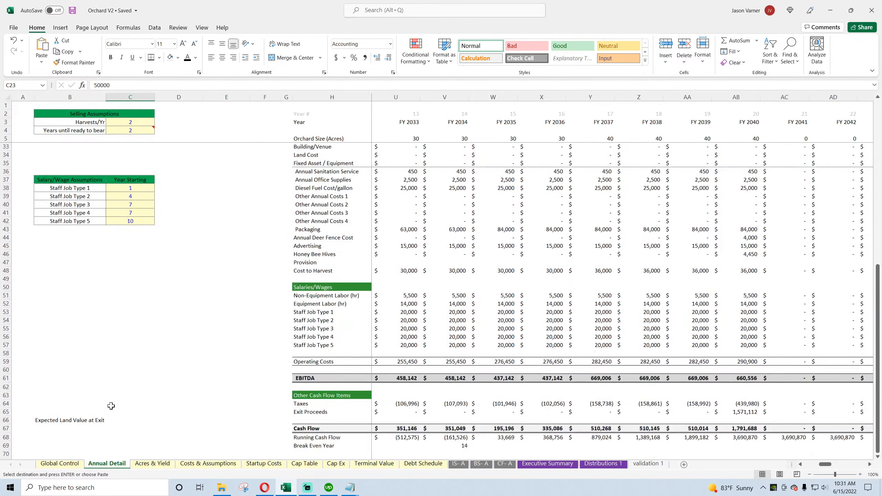
left_click(70, 371)
right_click(115, 370)
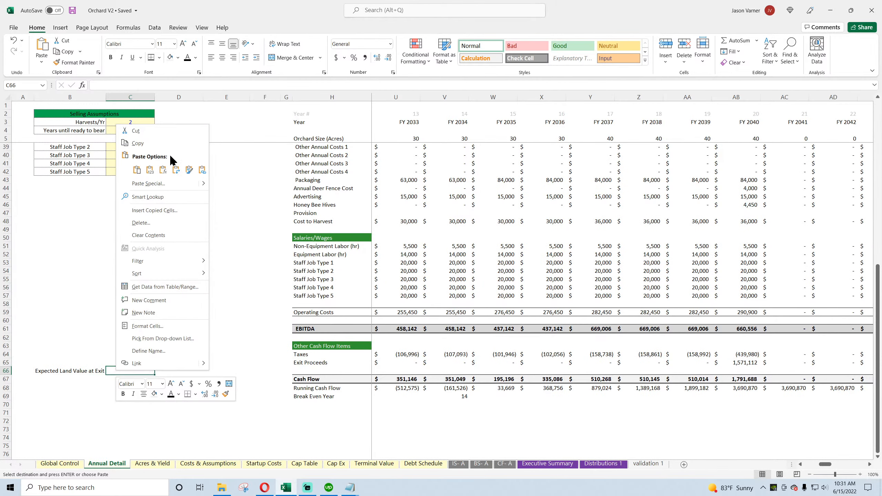
left_click(139, 169)
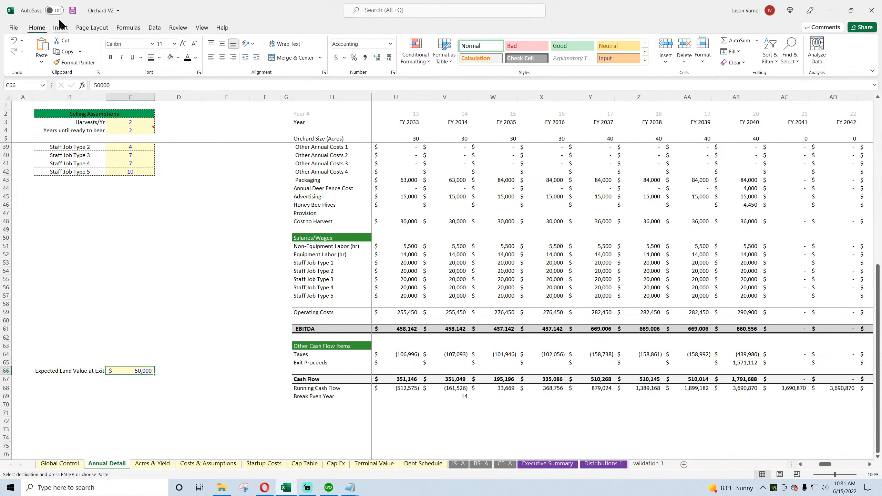
left_click(72, 10)
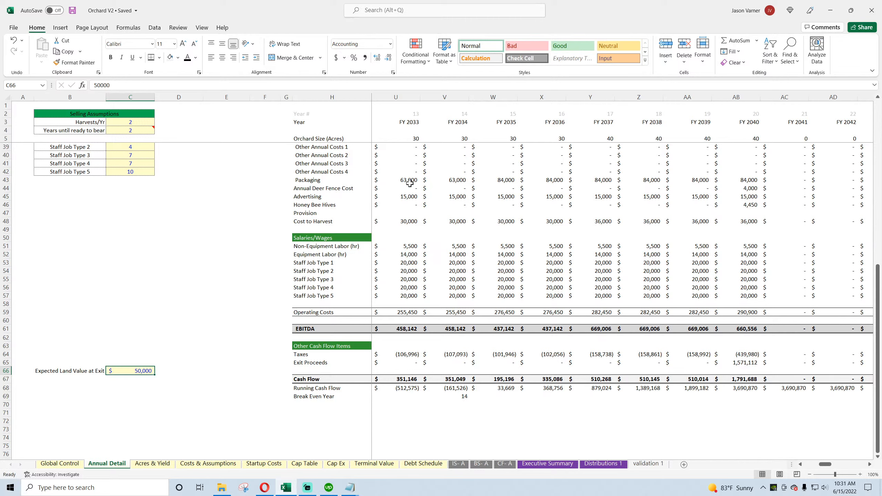
Step: Clear the Expected Land Value at Exit label and input, and undo the edits back through the row insertion above Cash Flow
left_click_drag(49, 361, 156, 374)
left_click(226, 354)
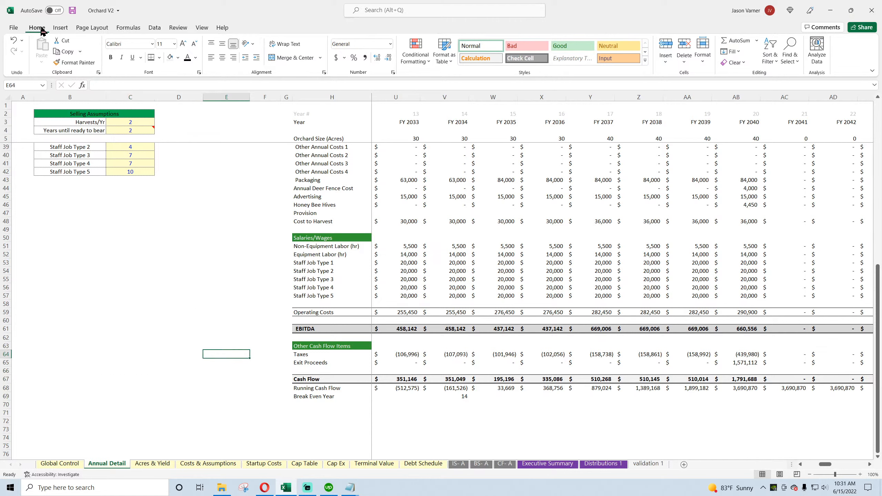
left_click(73, 11)
left_click_drag(825, 469, 809, 471)
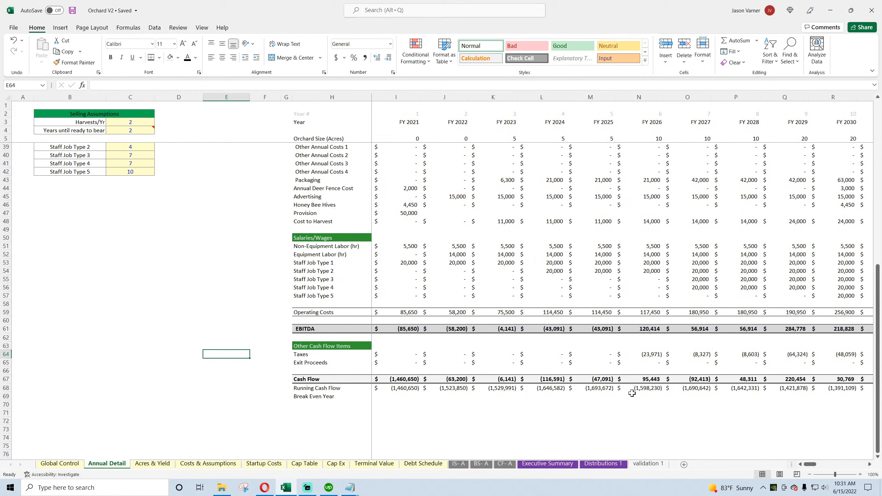
left_click(14, 40)
left_click(13, 40)
left_click(13, 39)
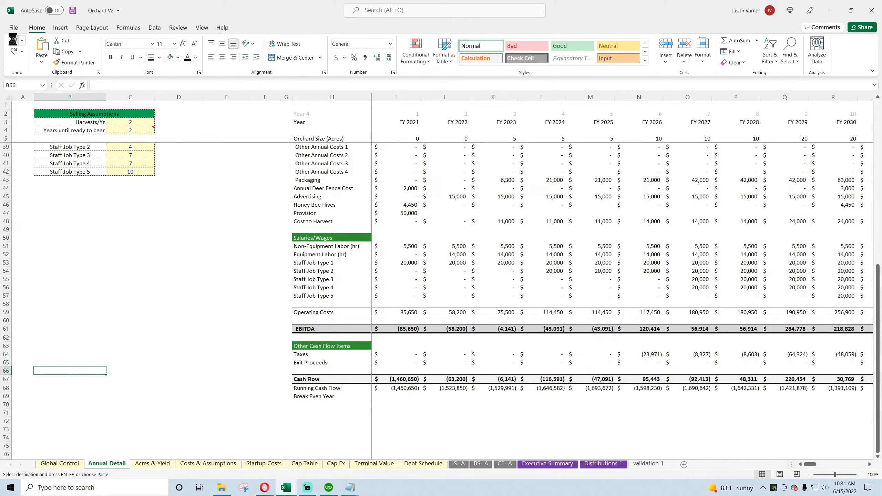
left_click(13, 40)
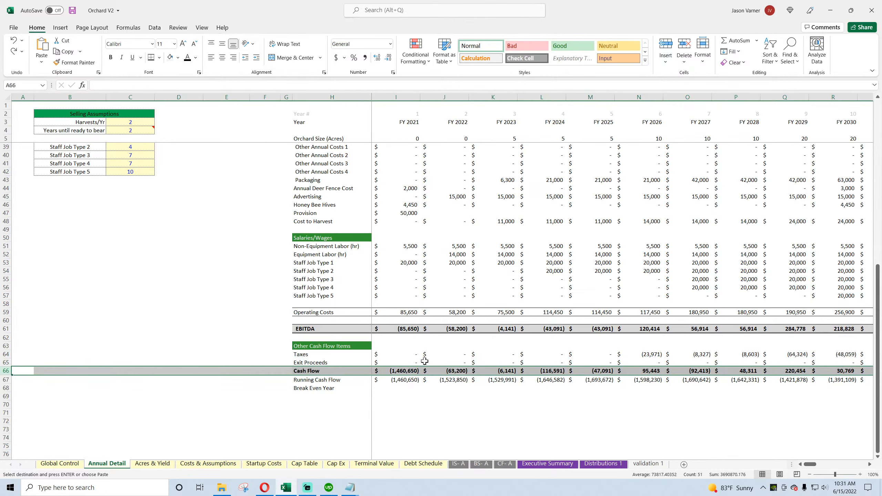
Step: Trace the FY 2021 Exit Proceeds formula to the cash flow statement and inspect the Sale of Business and Sale of Depreciable Assets formulas
left_click(410, 362)
left_click(176, 83)
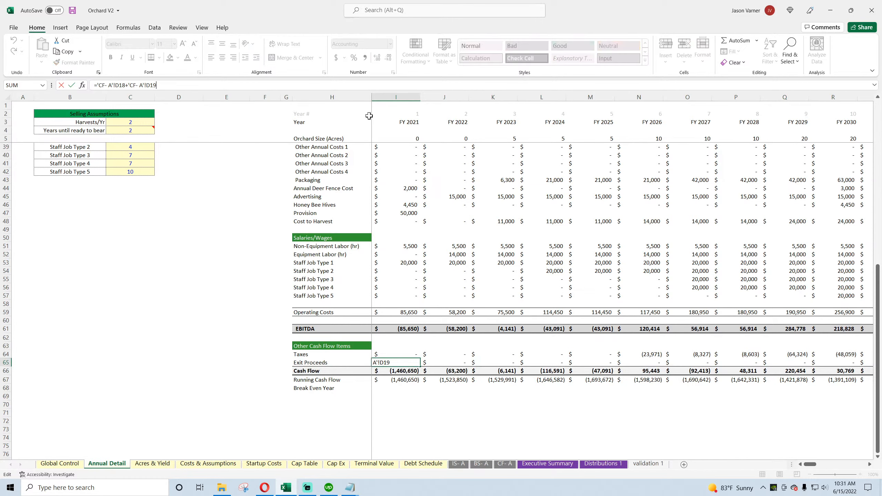
key("Escape")
left_click(504, 463)
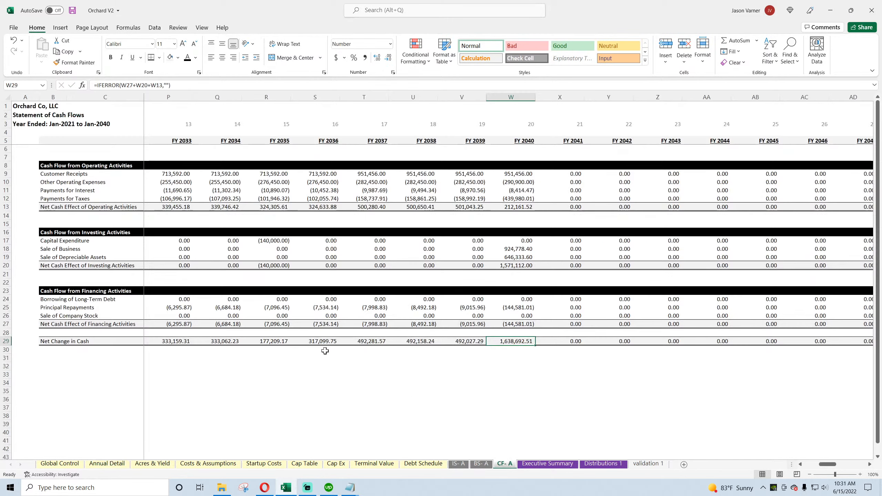
left_click(168, 248)
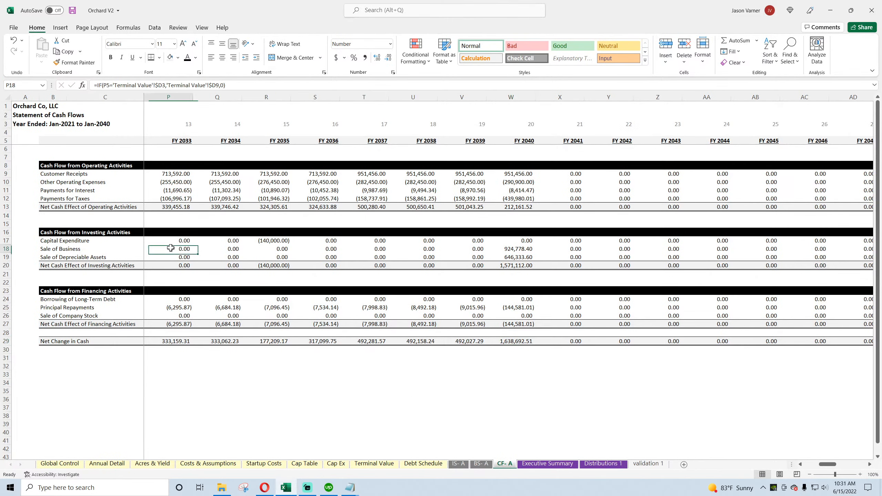
left_click(168, 257)
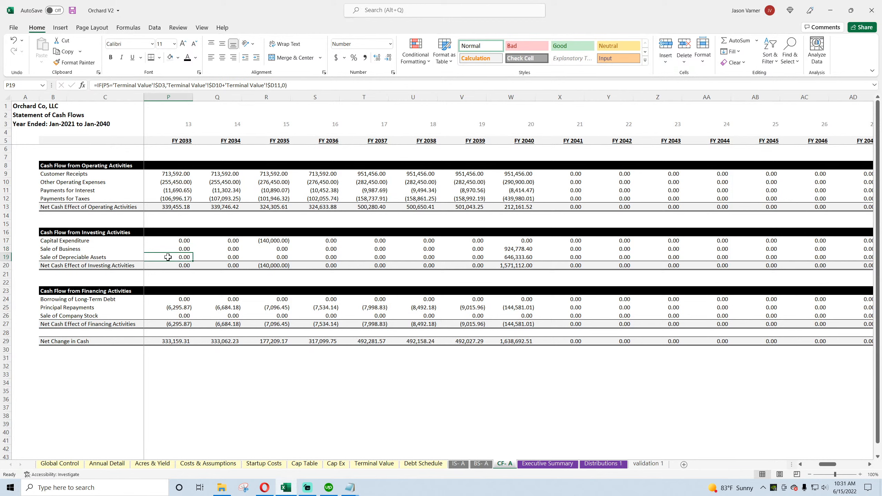
Step: Rename the Sale of Depreciable Assets line on the cash flow statement to "Sale of Depreciable Assets / Land"
left_click(101, 257)
double_click(106, 257)
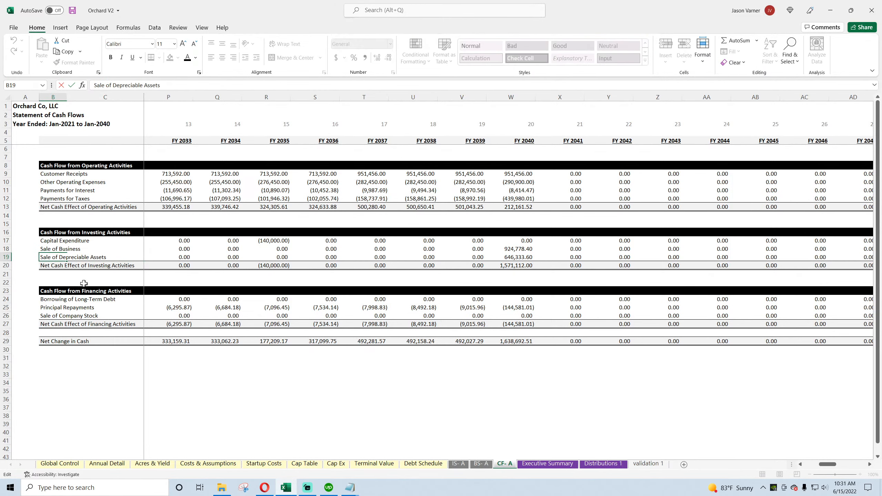
type("/ Land")
key("Return")
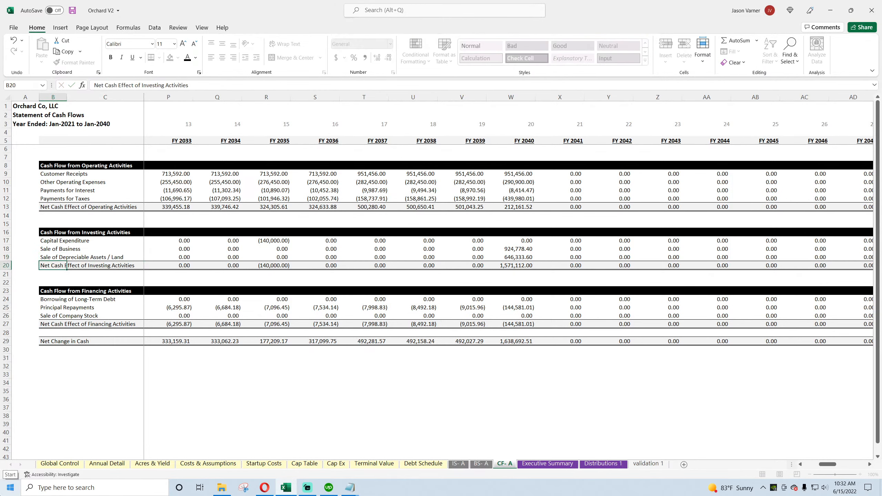
Step: Add the FY 2021 Land Cost, 'Annual Detail'!$I34, to the exit-year value in the FY 2021 Sale of Depreciable Assets / Land formula
key("Up")
key("Right")
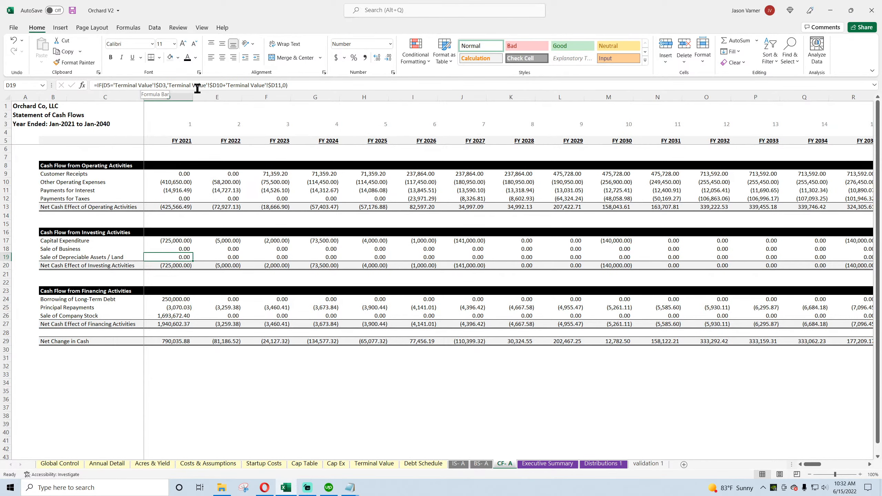
left_click(282, 85)
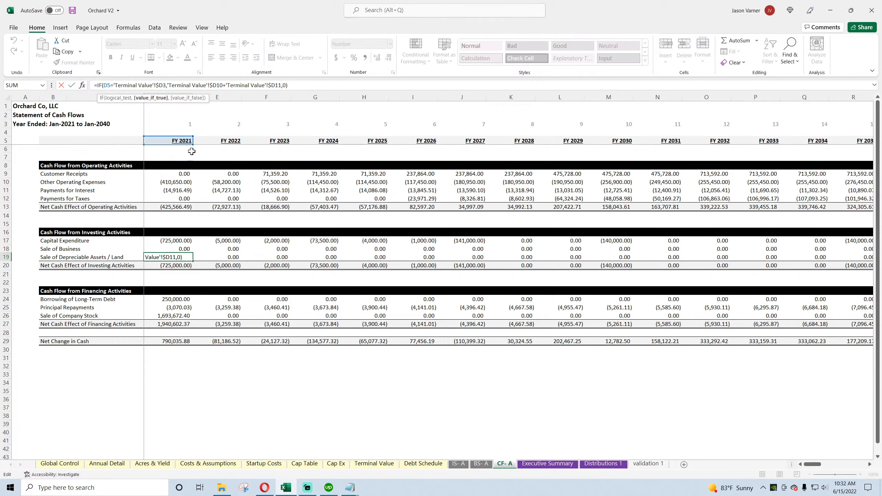
type("+")
left_click(115, 464)
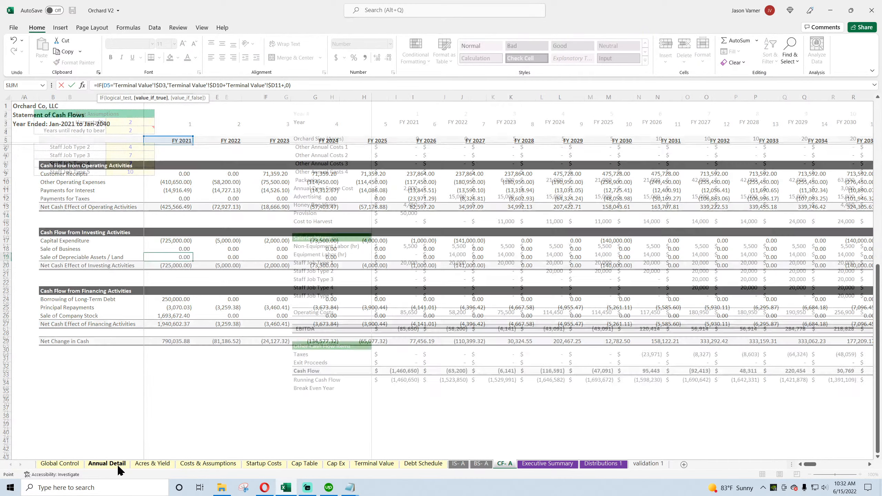
scroll(425, 332, "up", 7)
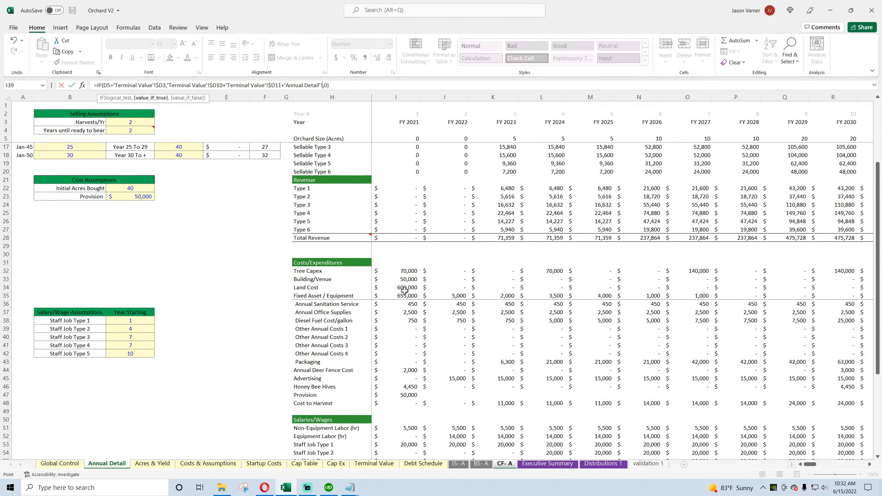
left_click(400, 287)
left_click(324, 85)
key("Return")
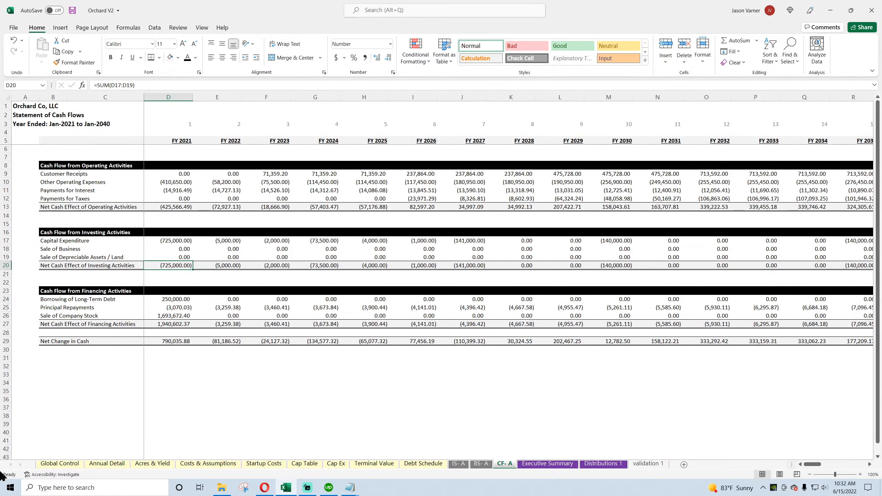
Step: Fill the FY 2021 Sale of Depreciable Assets / Land formula across all later years and save the workbook
left_click(177, 251)
left_click(181, 258)
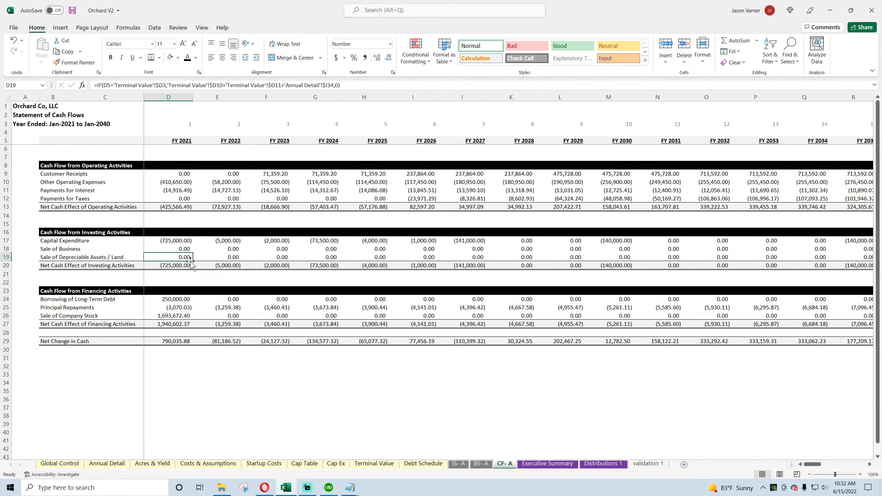
left_click_drag(191, 262, 880, 275)
left_click_drag(856, 464, 830, 467)
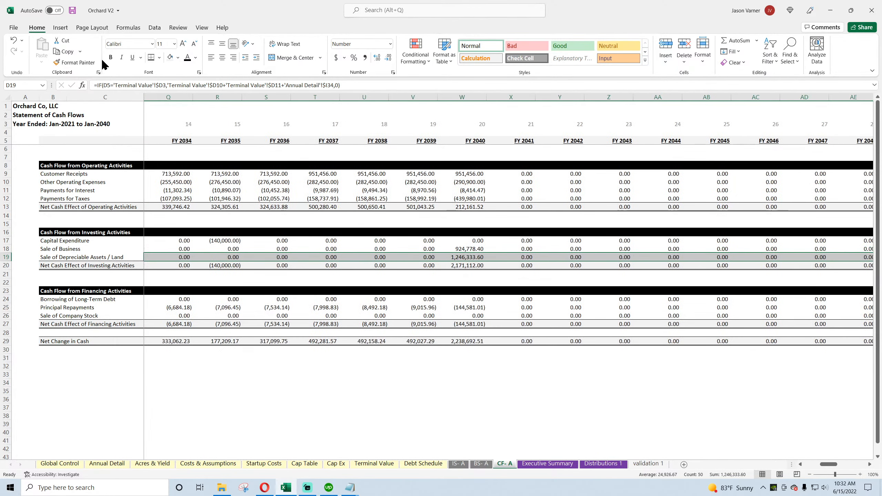
left_click(72, 10)
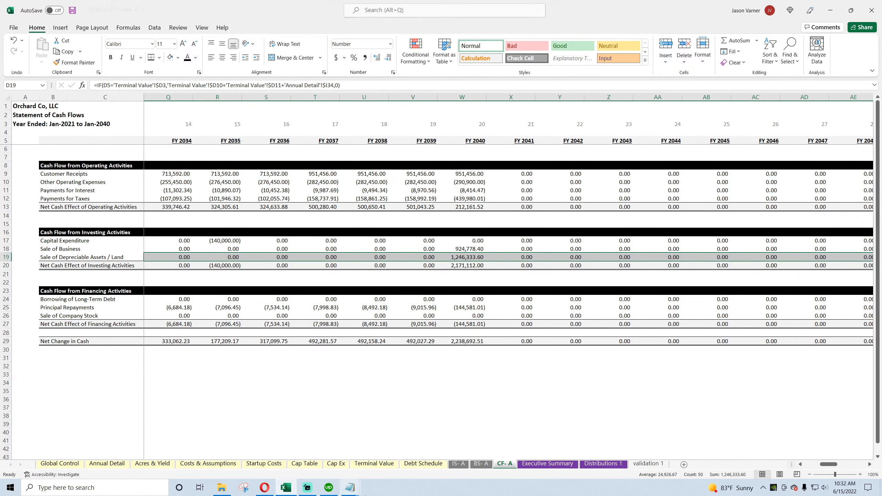
Step: Review Exit Proceeds on Annual Detail against the FY 2040 Sale of Business and Sale of Depreciable Assets / Land amounts on the cash flow statement
left_click(127, 463)
scroll(420, 412, "down", 15)
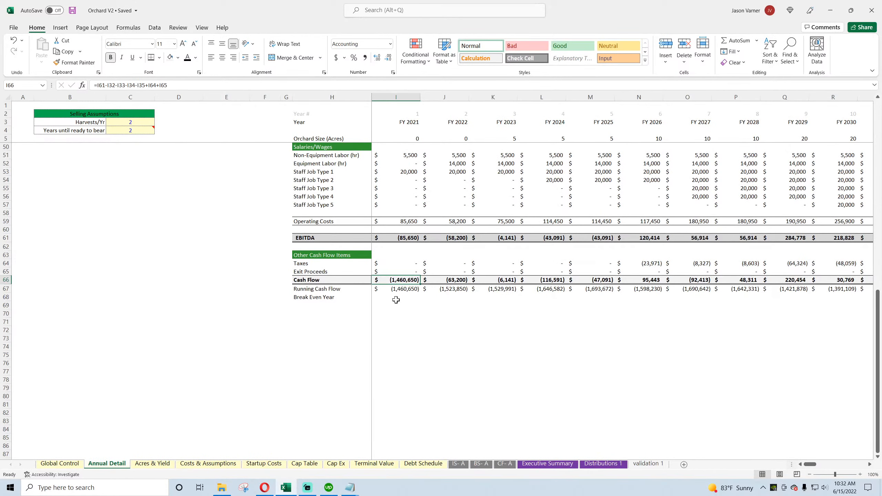
left_click(400, 273)
mouse_move(811, 465)
left_mouse_down()
mouse_move(829, 467)
mouse_move(808, 467)
left_mouse_up()
left_click(504, 463)
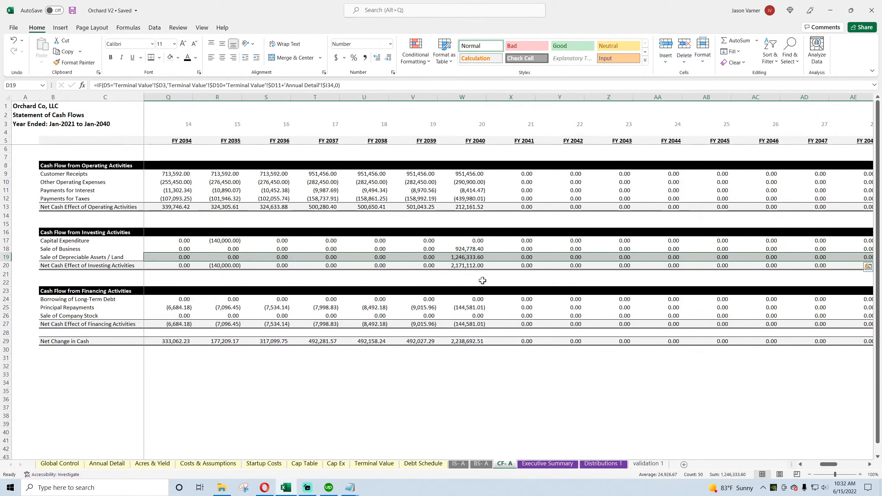
left_click_drag(465, 248, 469, 257)
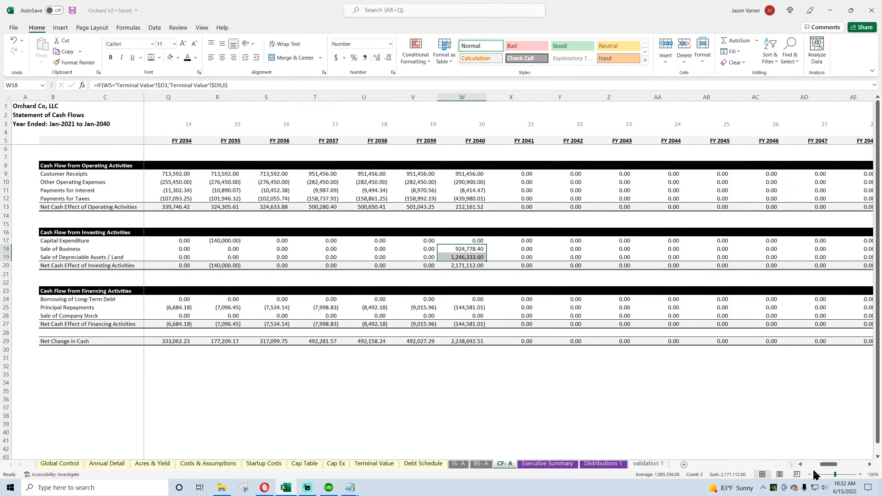
Step: Examine the FY 2040 Check on the balance sheet against that year's land, total assets and equity lines
left_click_drag(830, 464, 810, 468)
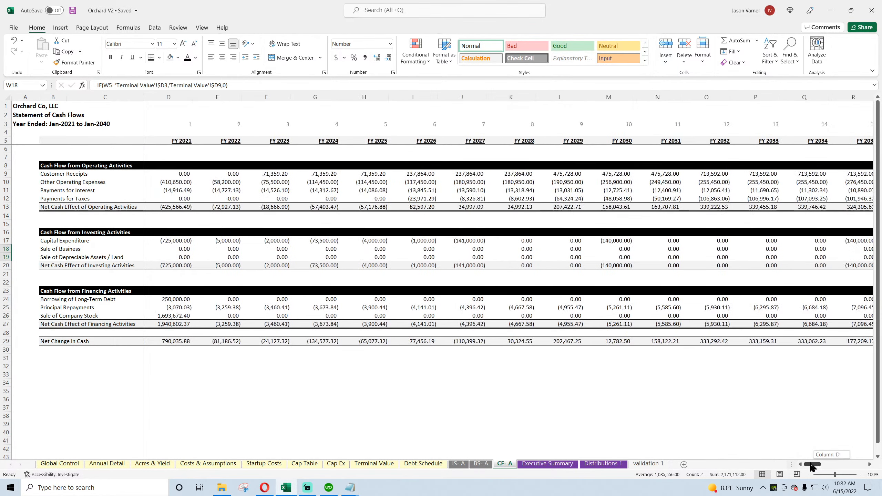
left_click(480, 464)
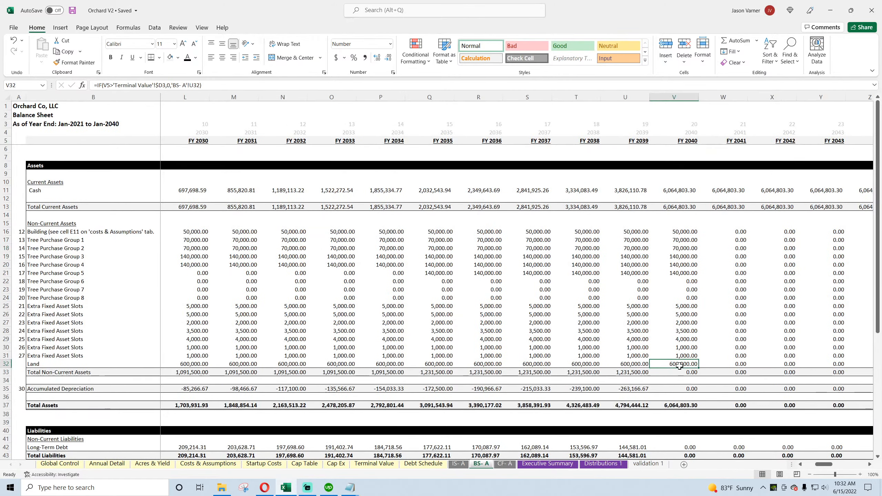
scroll(682, 358, "down", 7)
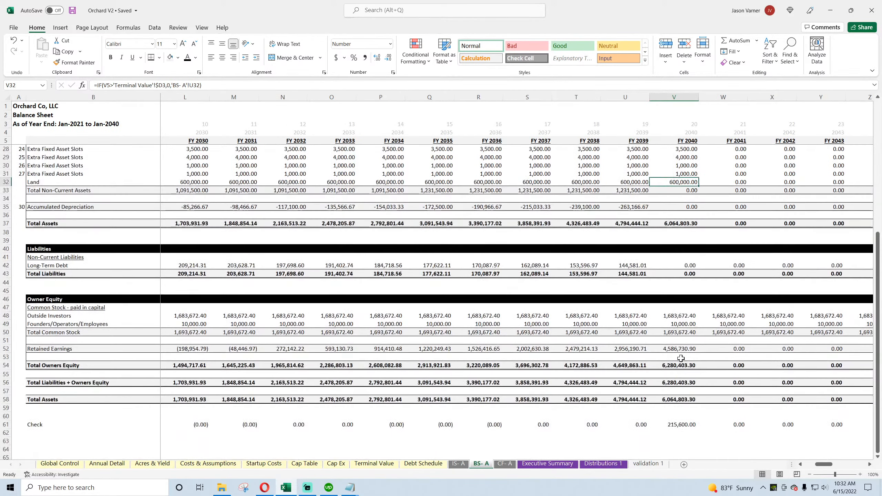
left_click(675, 424)
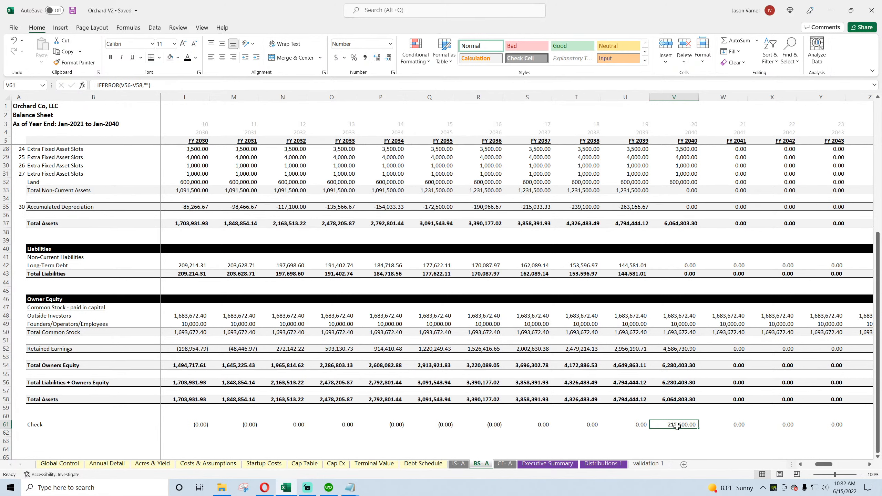
scroll(680, 425, "up", 4)
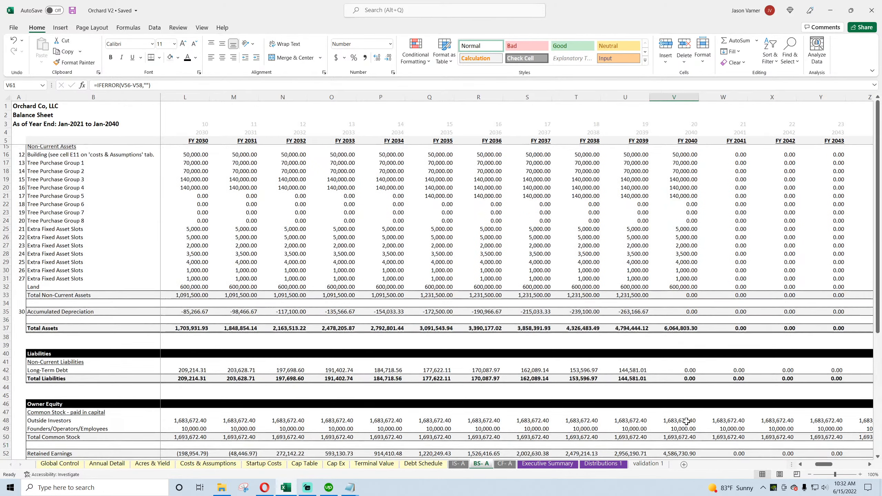
scroll(686, 421, "up", 3)
scroll(687, 421, "down", 7)
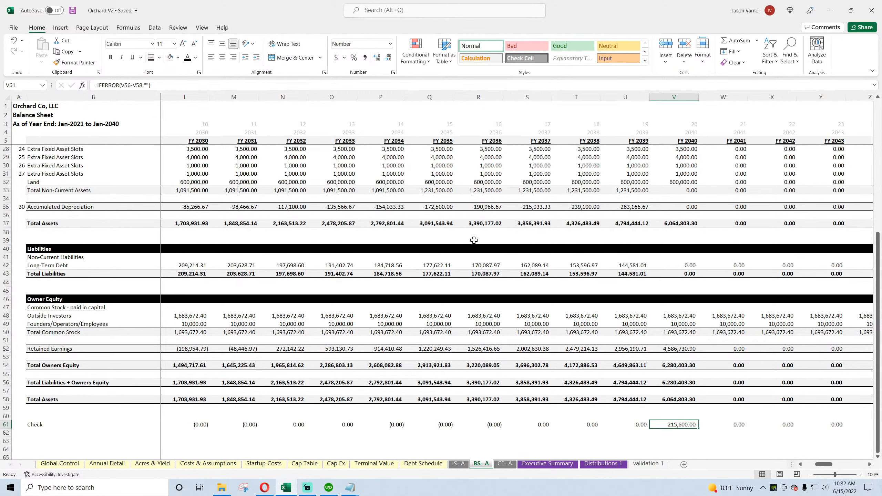
Step: Set Include Terminal Value? to No on Global Control and check the FY 2040 balance sheet
left_click(96, 464)
scroll(98, 398, "up", 15)
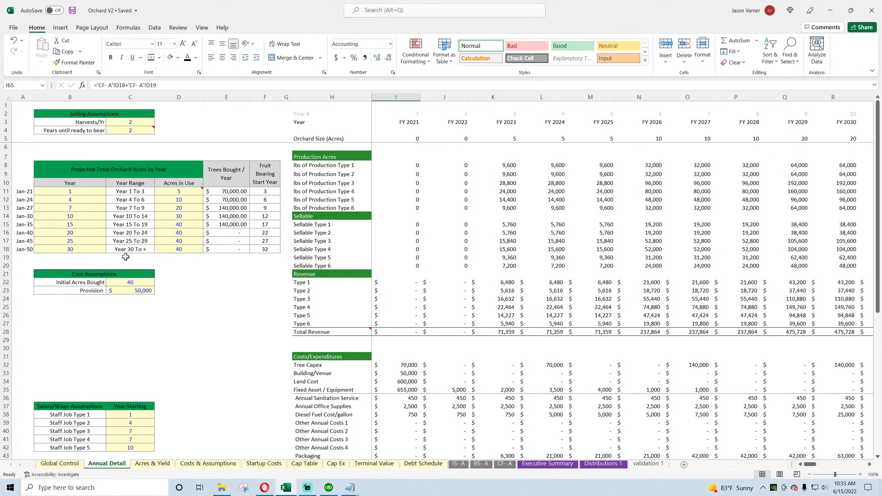
left_click(60, 464)
left_click(236, 149)
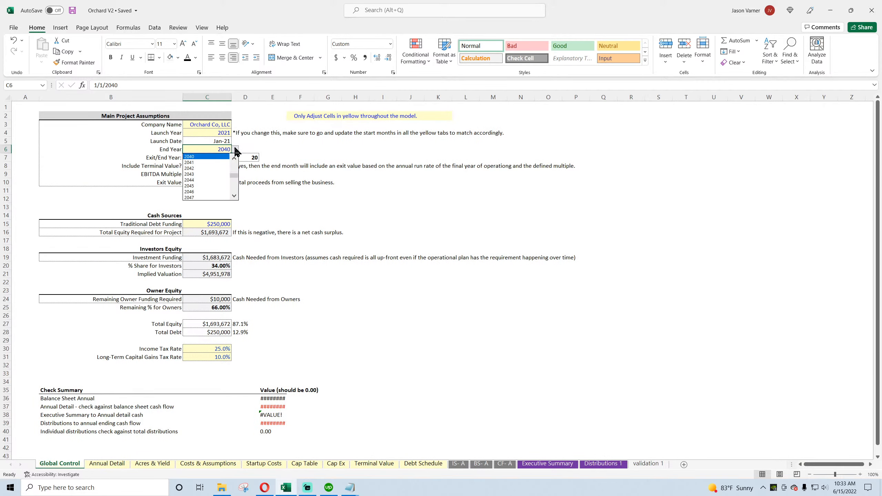
left_click(307, 146)
left_click(224, 166)
left_click(235, 166)
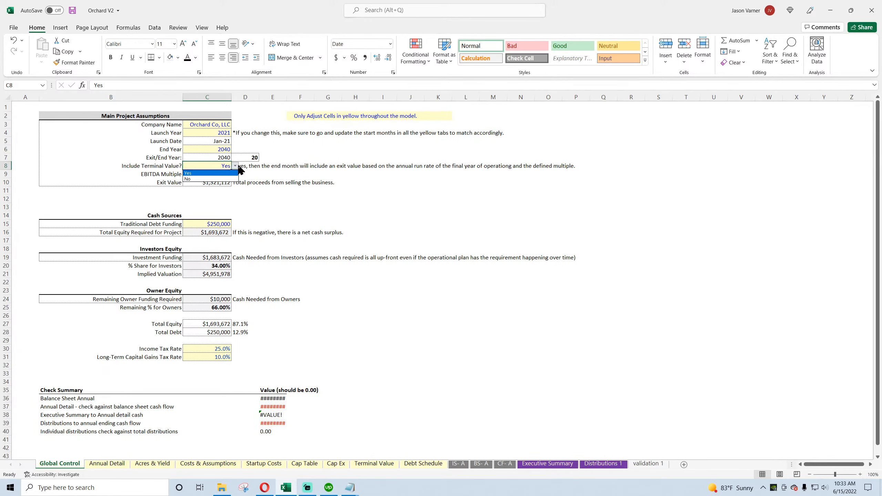
left_click(204, 173)
left_click(481, 463)
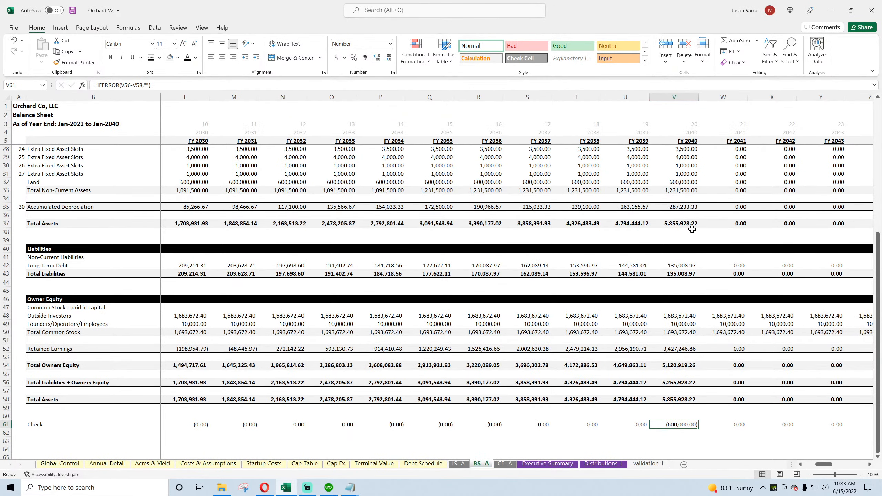
Step: In the FY 2040 Sale of Depreciable Assets / Land formula, put the land cost inside an IF returning 0 when 'Global Control'!C8 is "No"
left_click(505, 463)
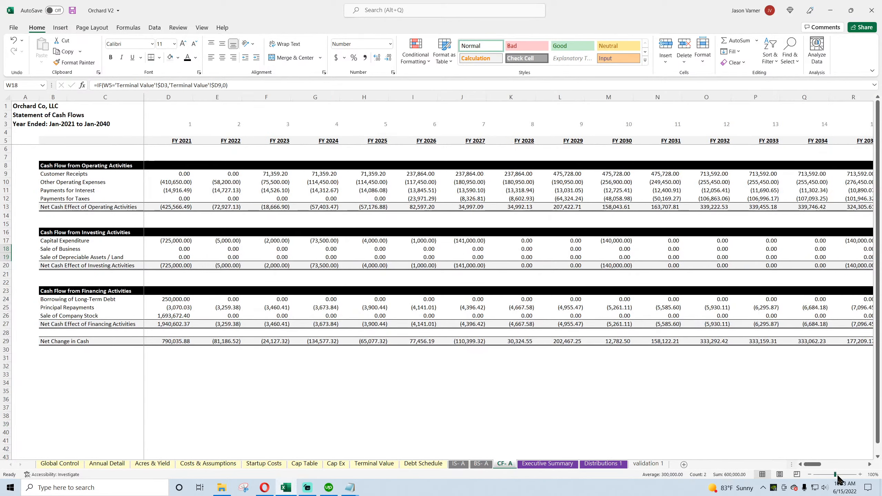
left_click_drag(809, 465, 830, 465)
left_click(326, 257)
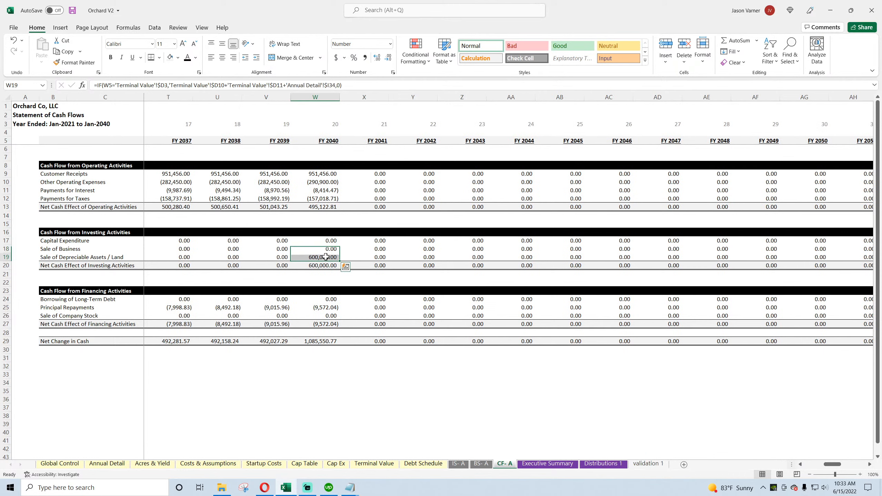
left_click(326, 257)
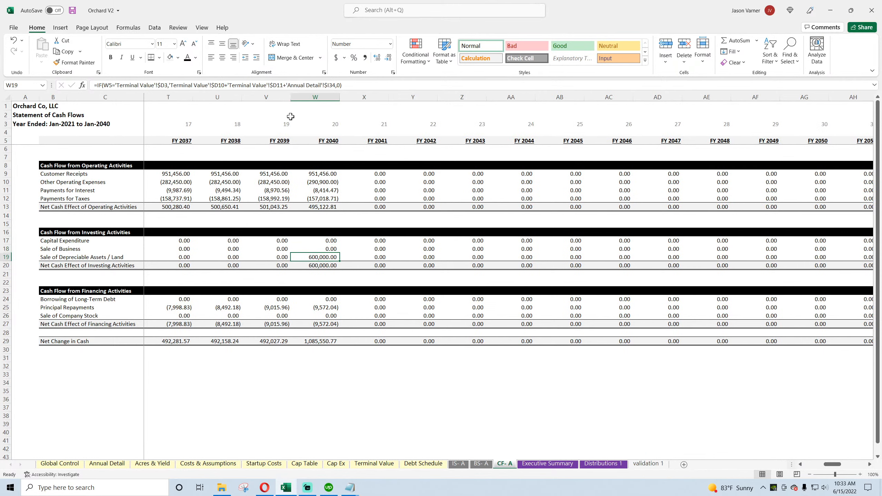
left_click(288, 85)
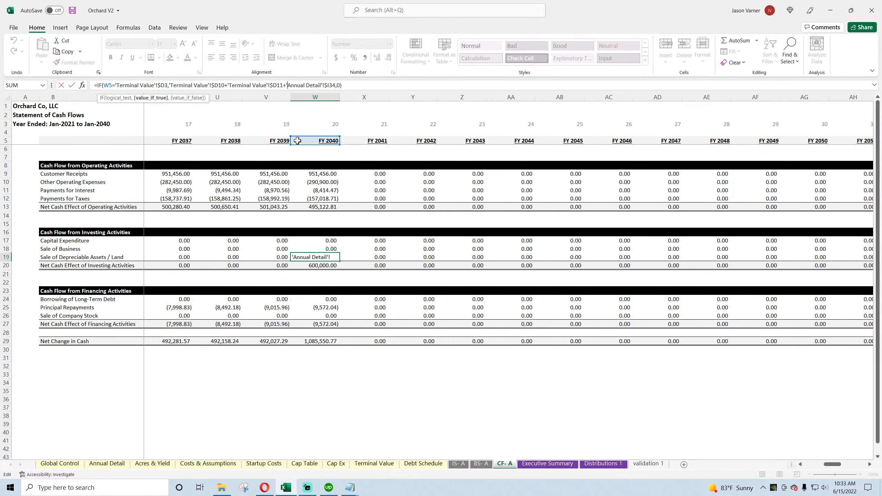
type("if(")
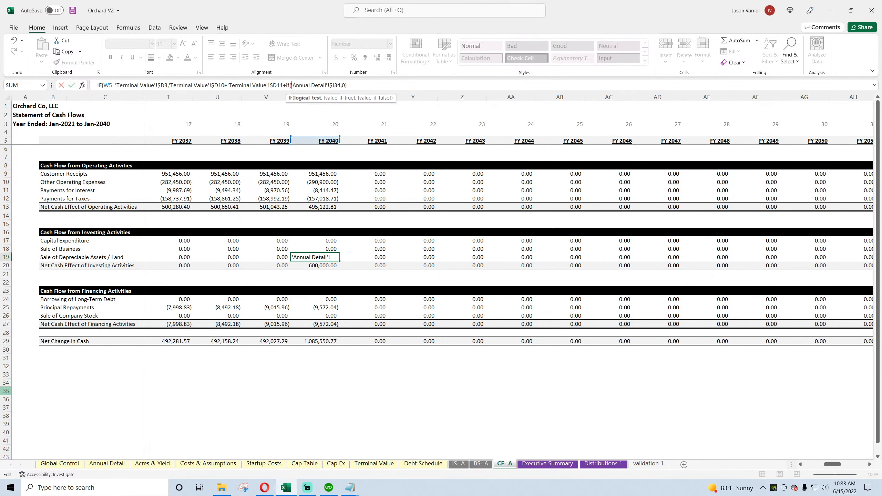
left_click(60, 464)
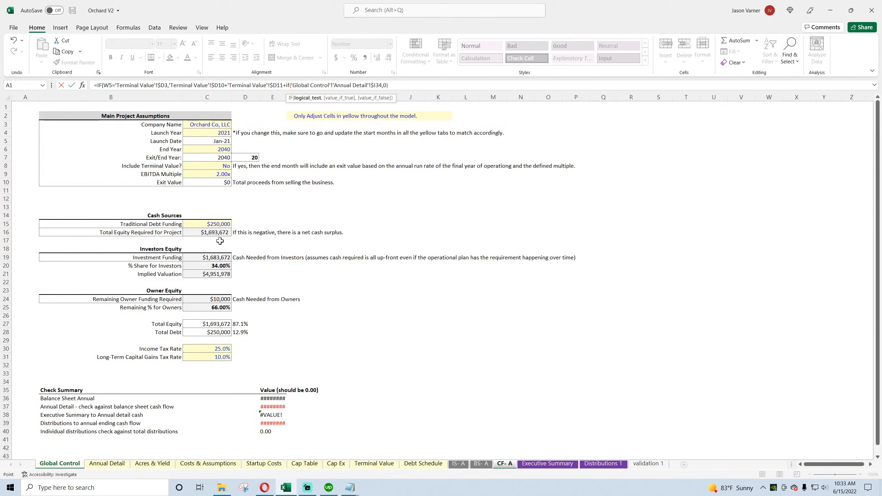
left_click(217, 166)
type("=\"No")
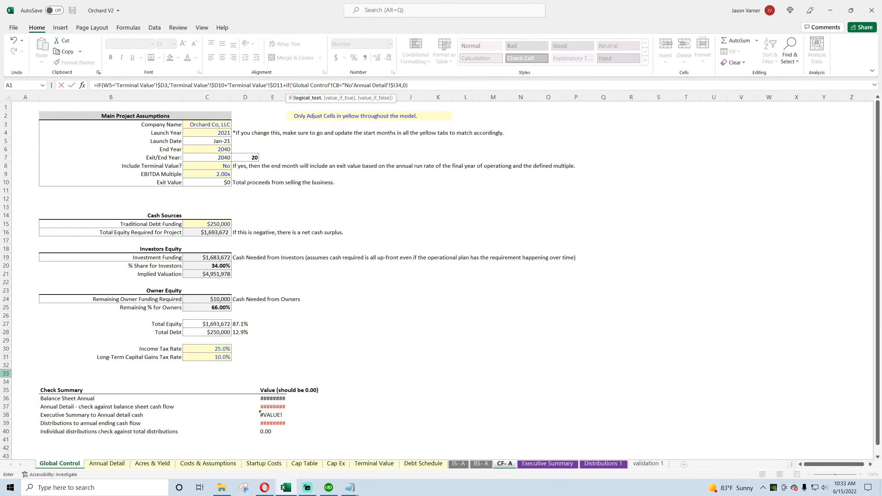
type("\",0,")
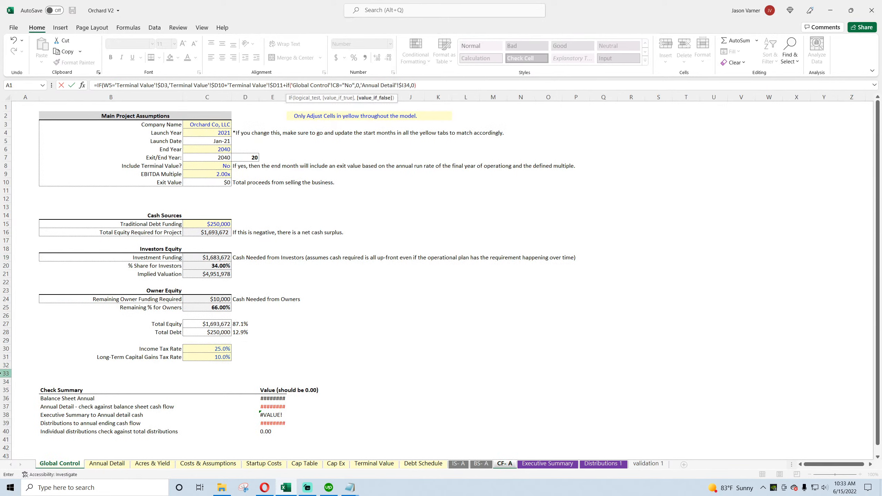
Step: Make the 'Global Control' reference absolute as $C$8, close the nested IF after 'Annual Detail'!$I34, and enter the formula
left_click(333, 85)
type("$C")
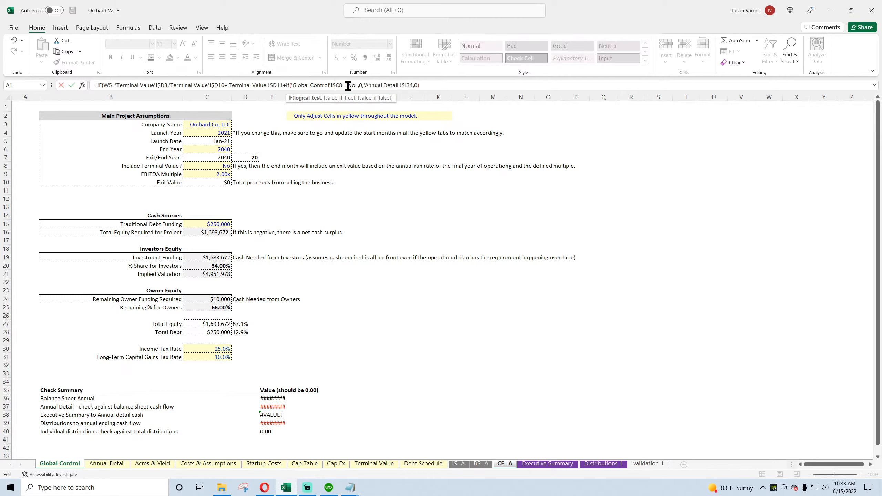
type("$")
key("Return")
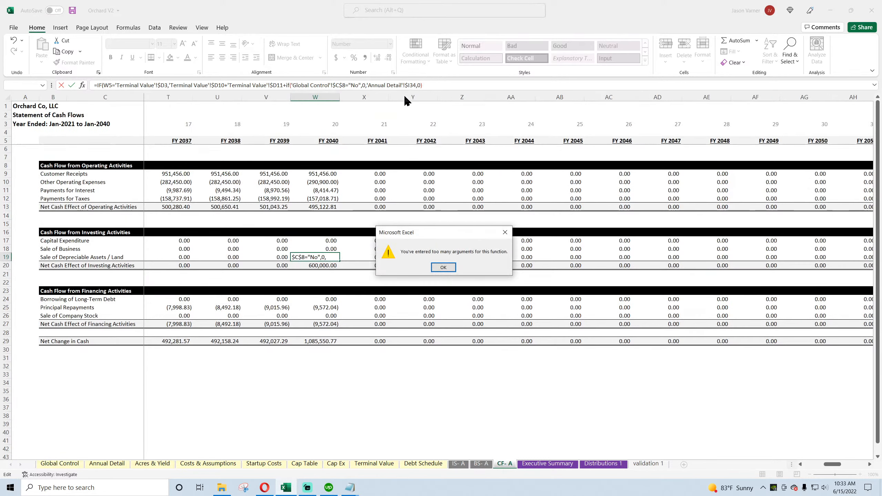
key("Return")
left_click(419, 85)
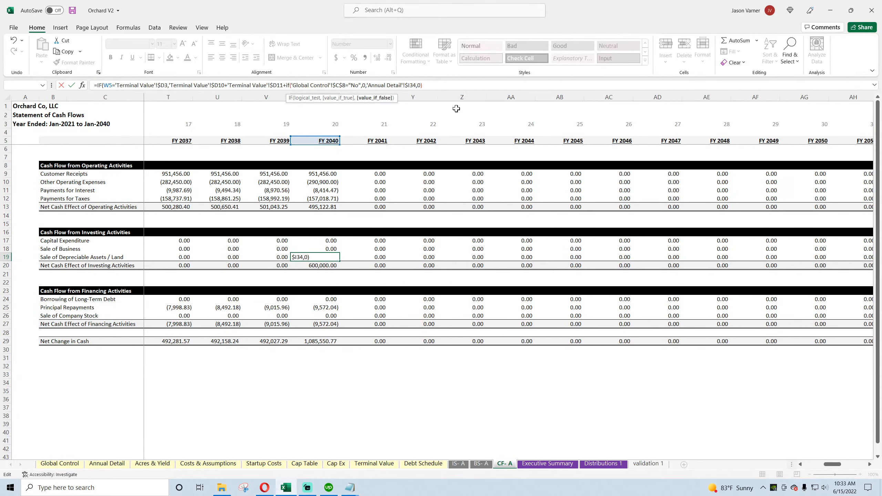
type(")")
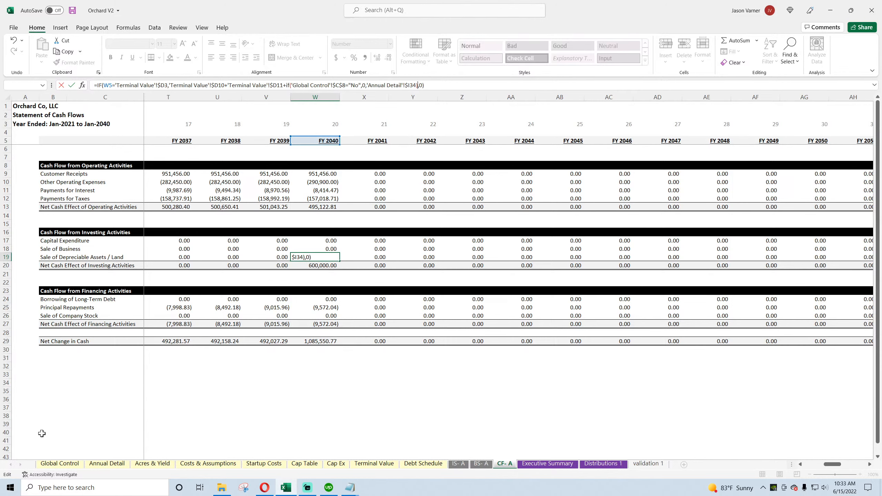
key("Return")
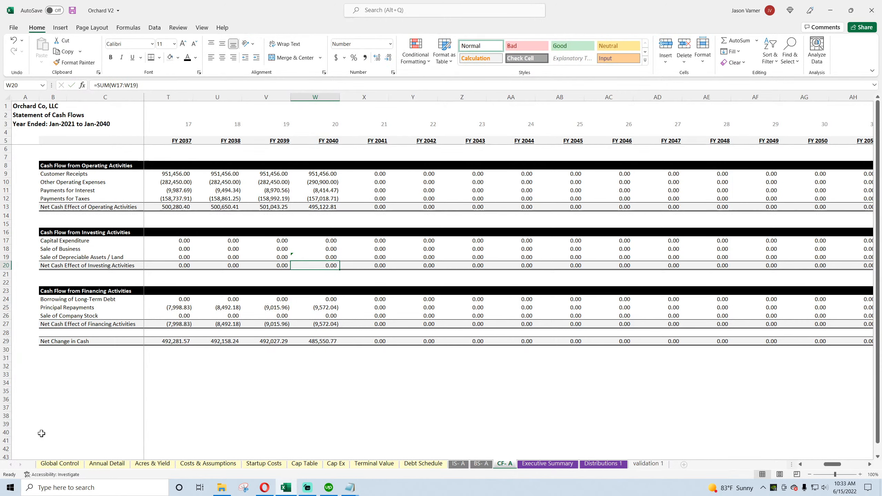
Step: Fill the revised FY 2040 Sale of Depreciable Assets / Land formula across all other years in both directions
left_click(325, 258)
left_click_drag(339, 261, 435, 263)
left_click(327, 257)
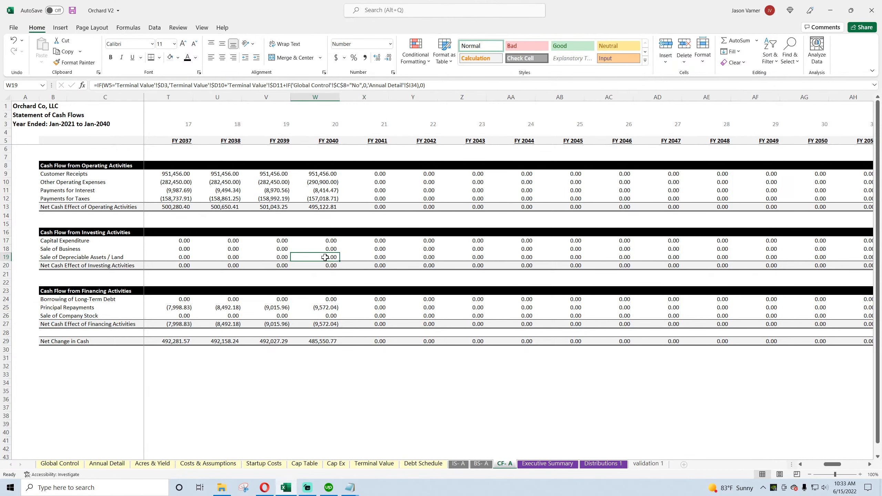
left_click_drag(340, 261, 160, 256)
left_click(826, 260)
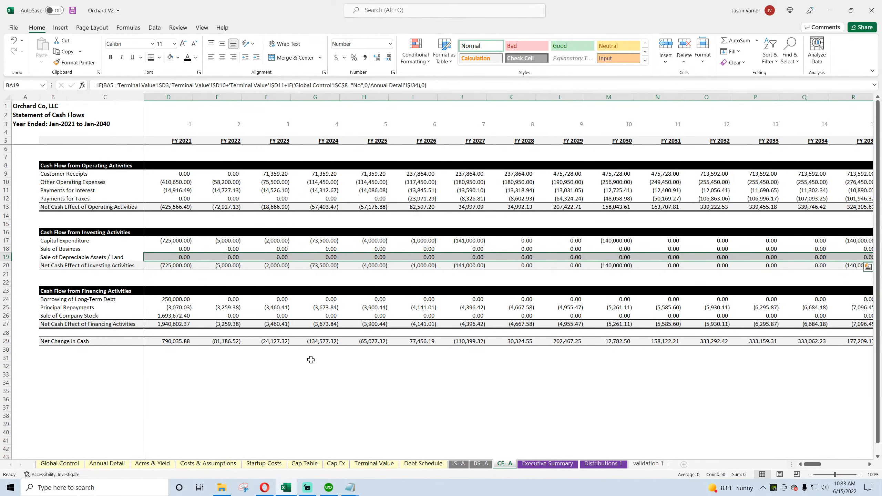
Step: Check the Global Control check summary and the FY 2040 balance sheet Check, and save the workbook
left_click(59, 463)
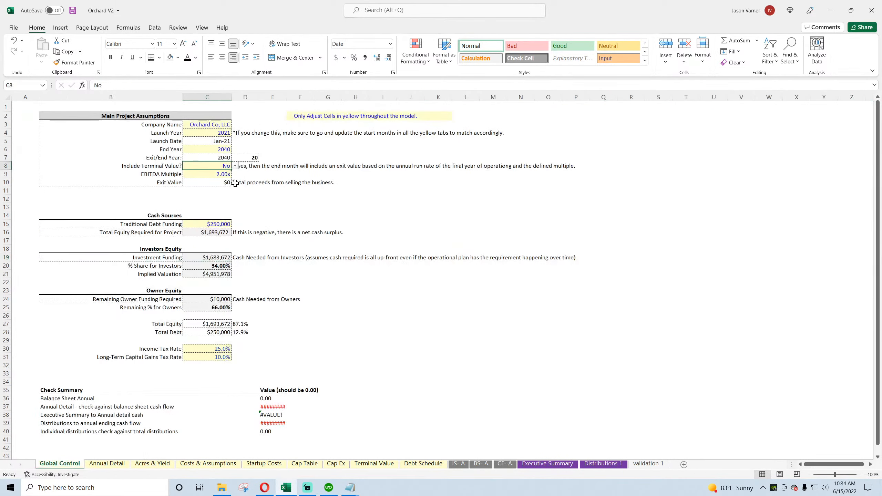
left_click(475, 467)
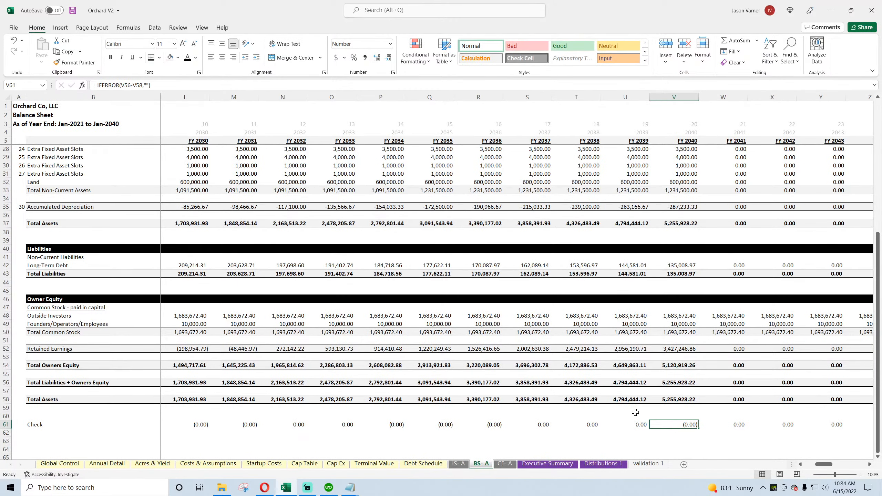
left_click(73, 10)
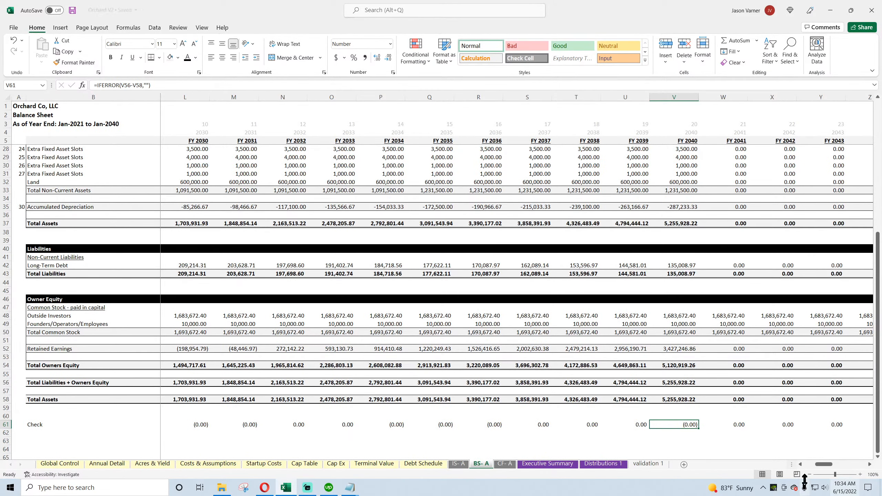
Step: Set Include Terminal Value? to Yes on Global Control, check the FY 2040 balance sheet, and save the workbook
mouse_move(826, 465)
left_mouse_down()
mouse_move(816, 470)
mouse_move(840, 472)
mouse_move(829, 472)
left_mouse_up()
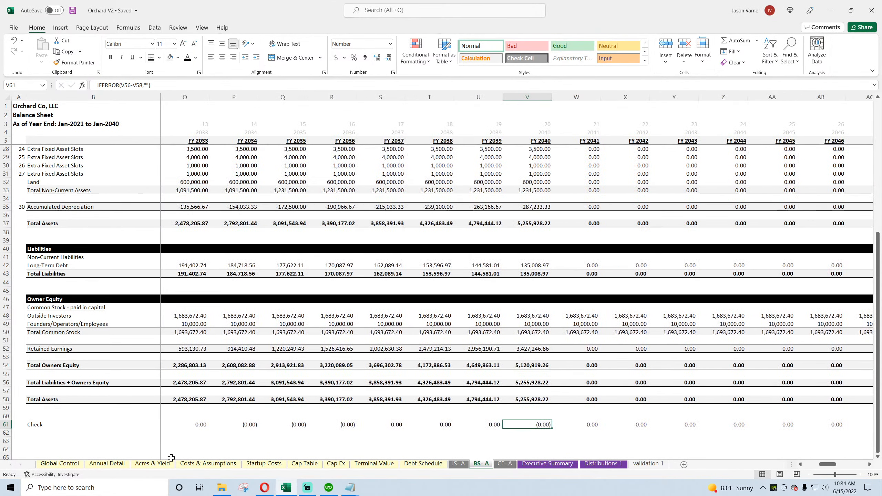
left_click(64, 464)
left_click(236, 166)
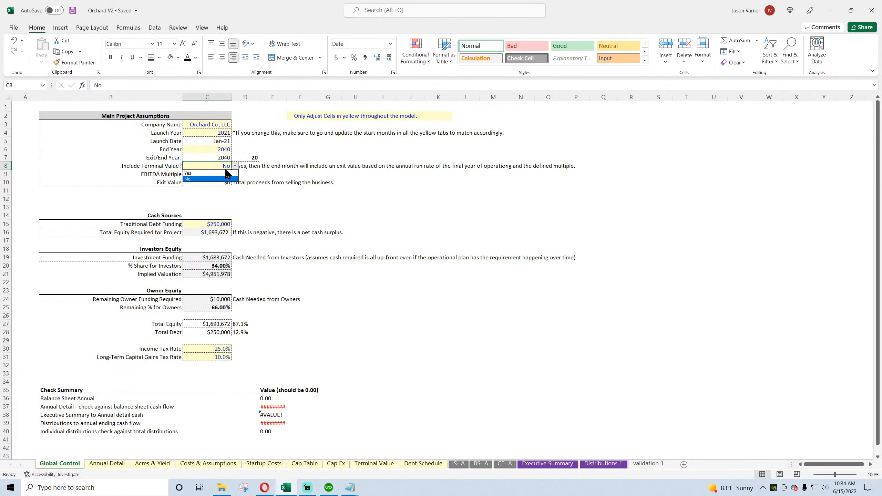
left_click(208, 173)
left_click(482, 464)
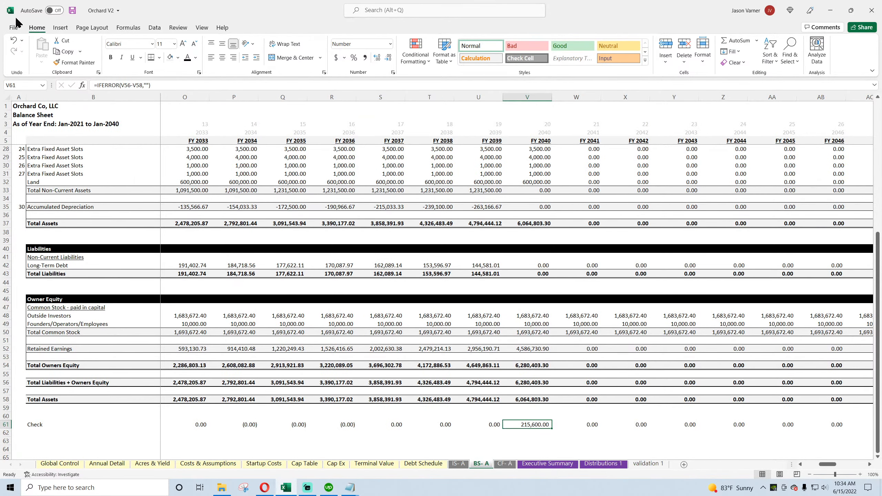
left_click(72, 11)
Step: Compare the FY 2040 extraordinary income and asset-sale gain on the income statement with the cash flow's sale proceeds and Principal Repayments formula
left_click(457, 464)
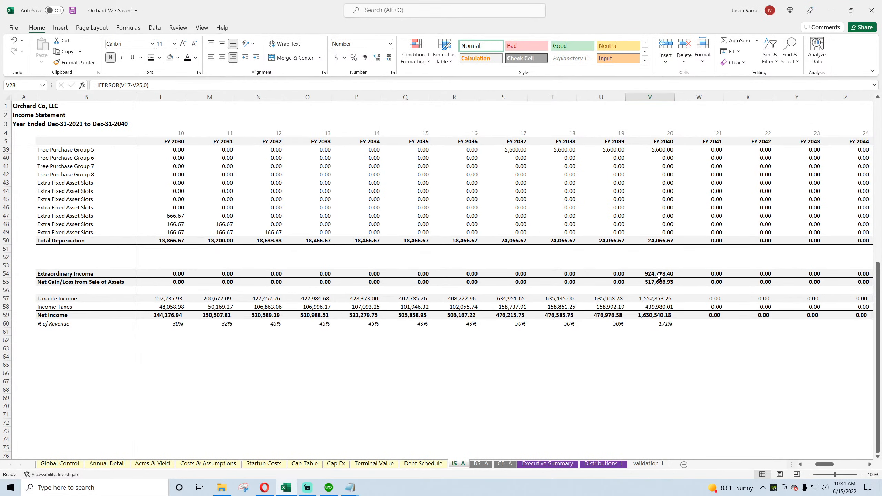
left_click(504, 464)
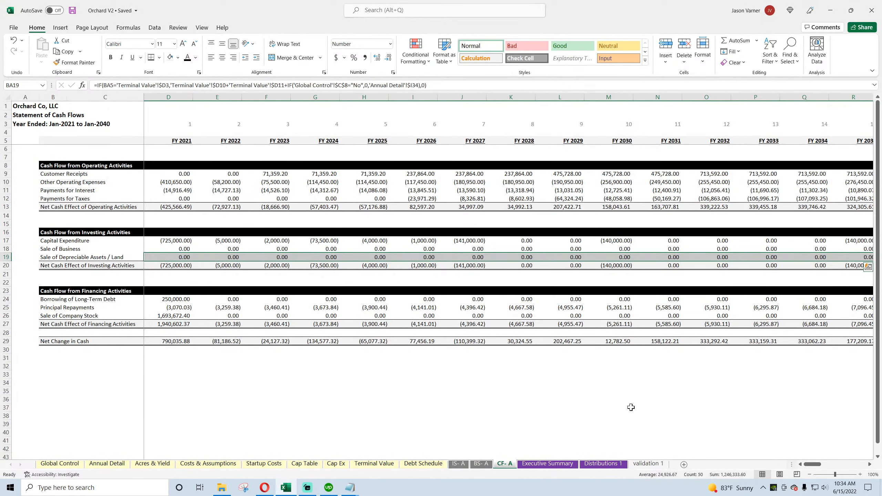
left_click_drag(816, 466, 827, 466)
left_click(525, 400)
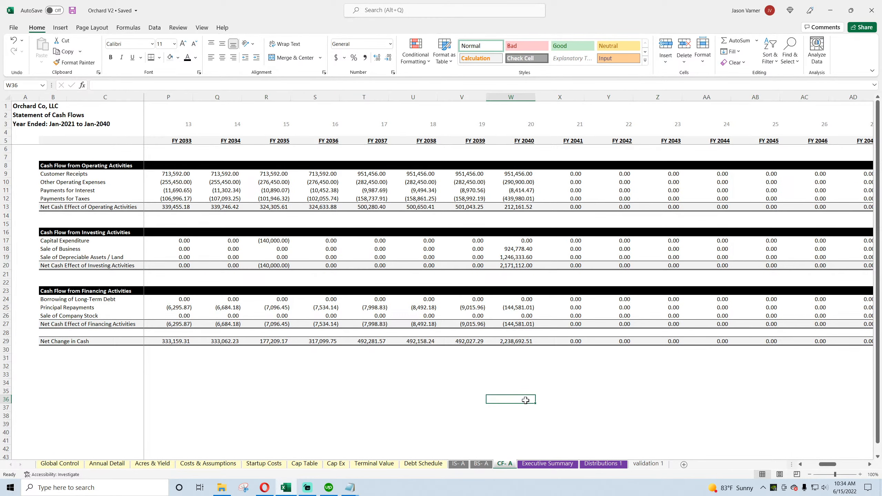
left_click(516, 307)
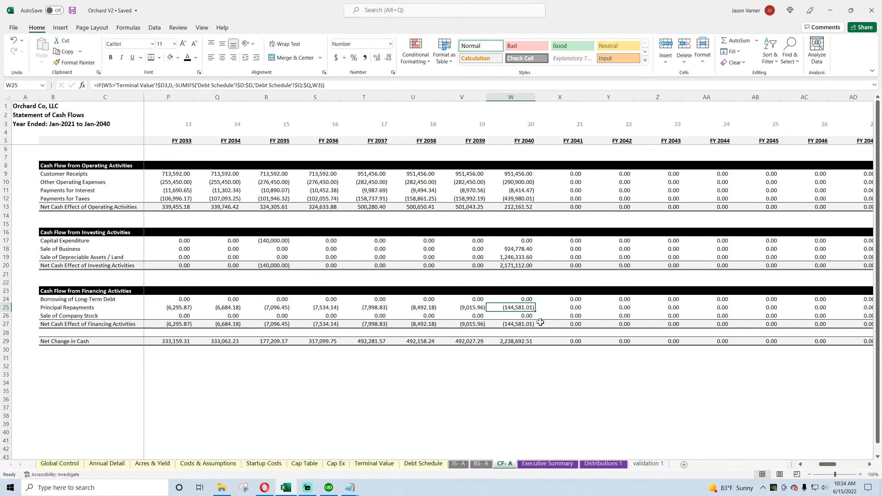
Step: Inspect the FY 2040 and FY 2039 Accumulated Depreciation formulas on the balance sheet
left_click(480, 464)
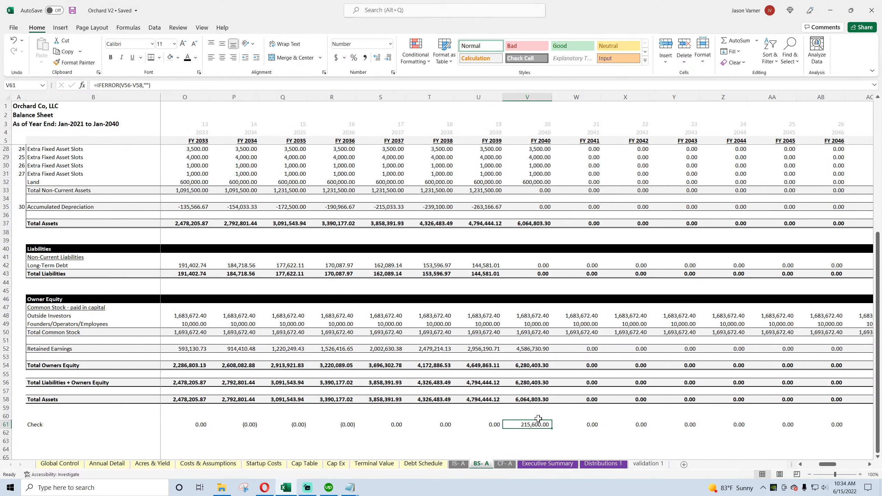
scroll(532, 311, "up", 4)
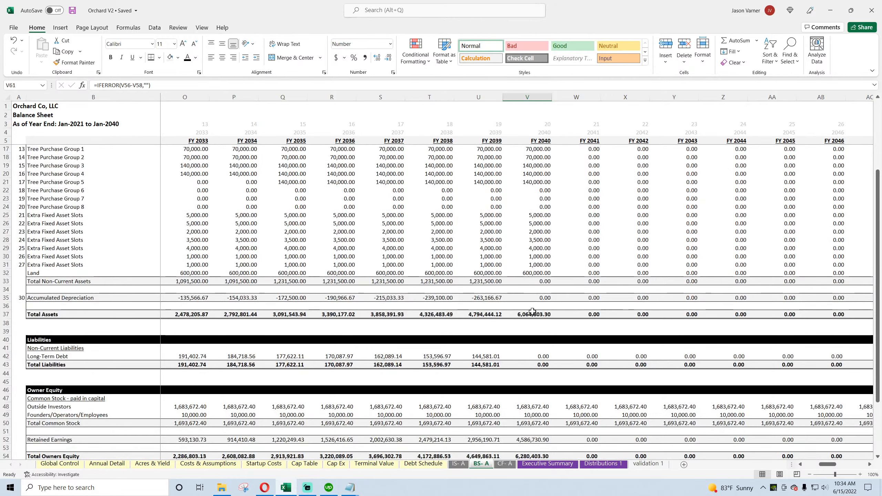
left_click(532, 297)
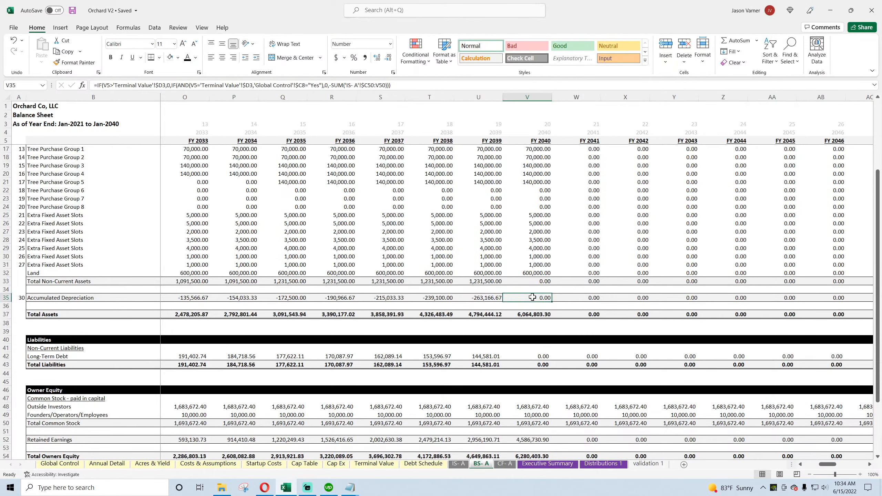
left_click(487, 299)
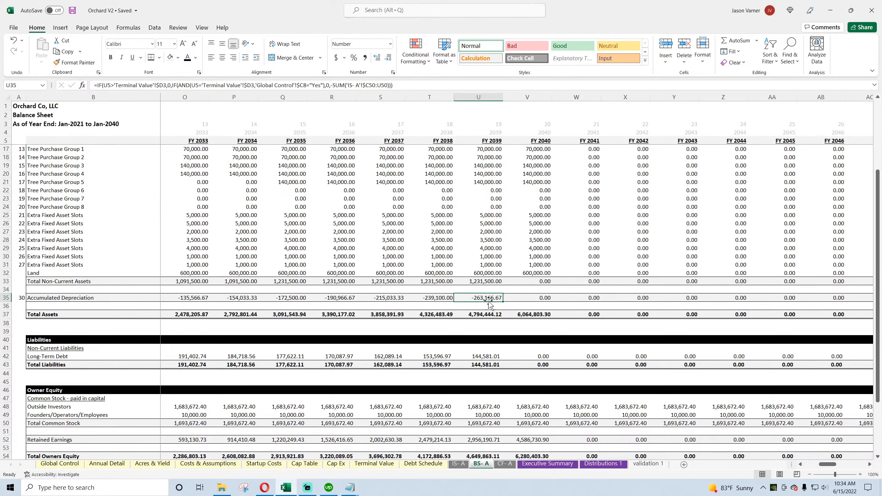
Step: Preview the FY 2040 balance sheet Check with six decimal places, leaving the cell's number format unapplied
scroll(504, 330, "down", 7)
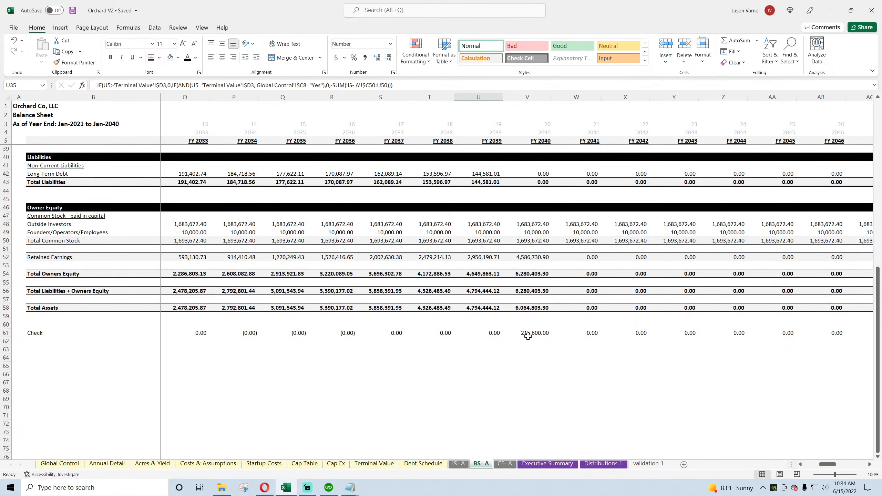
left_click(527, 334)
key("ctrl+1")
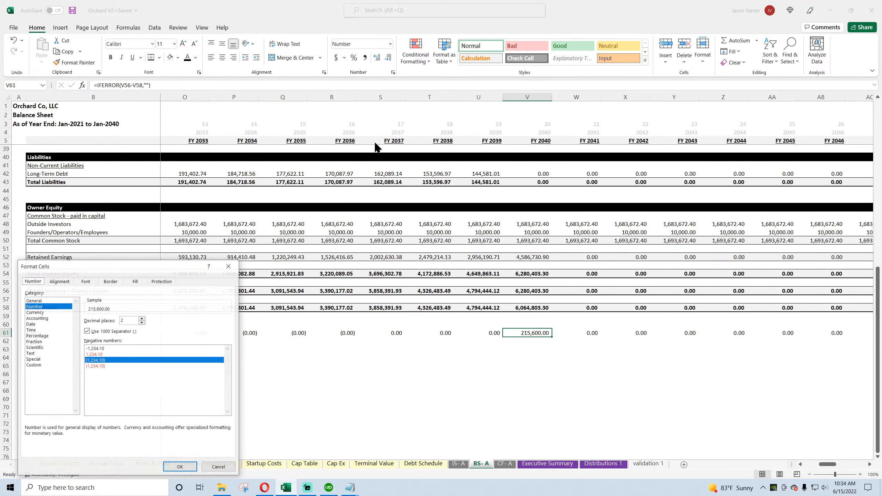
left_click(142, 318)
left_click(142, 318)
left_click(142, 318)
left_click(141, 319)
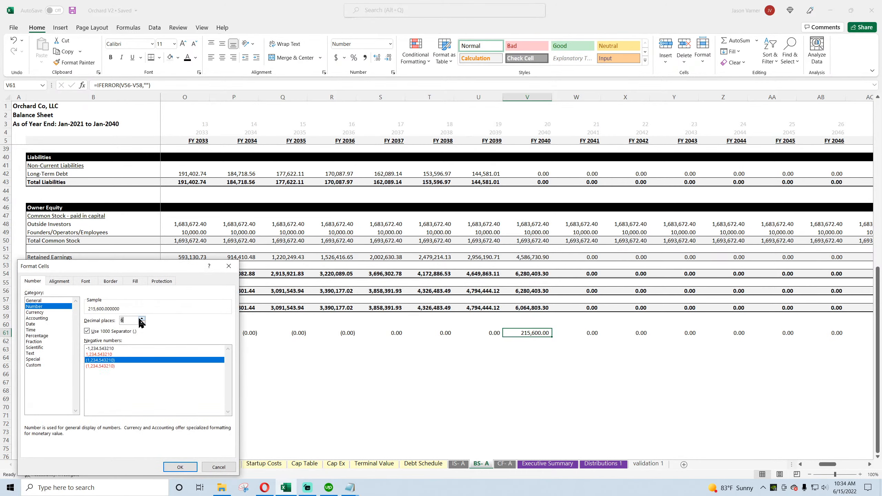
left_click(214, 466)
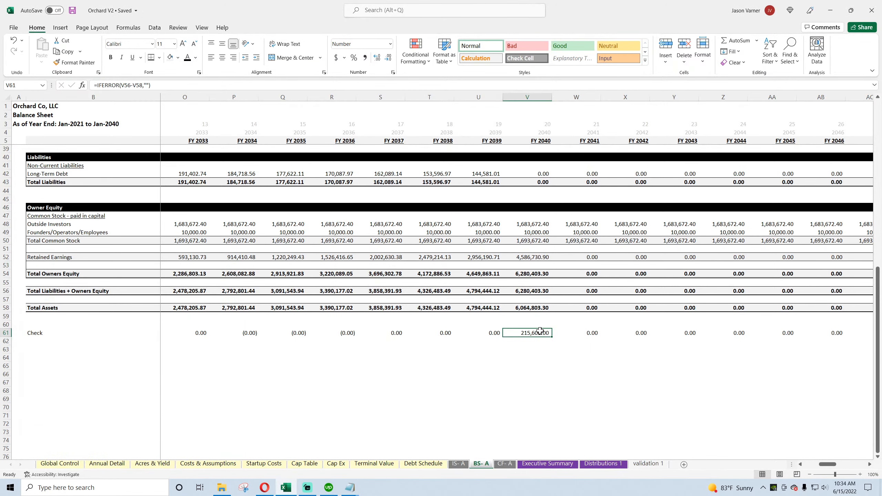
Step: Review the tree purchase groups' Value at Sale, Net Gain/Loss and Accumulated Depreciation on Cap Ex, and save the workbook
left_click(336, 464)
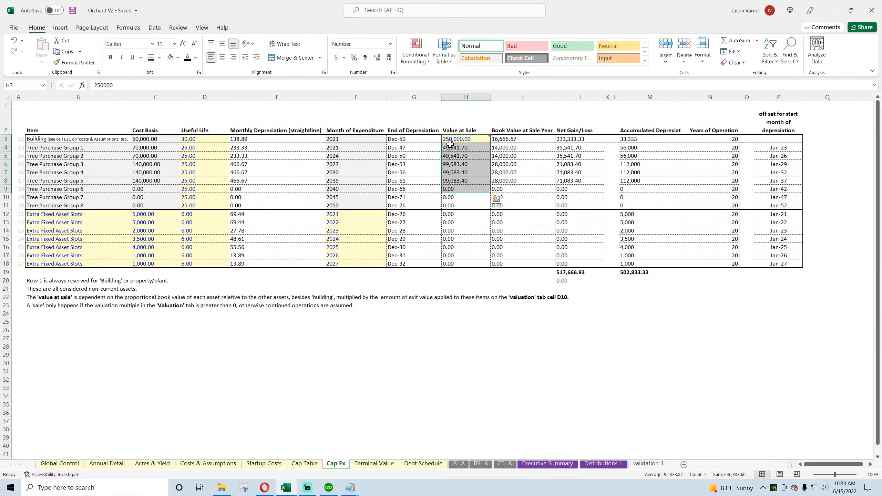
left_click_drag(450, 146, 456, 177)
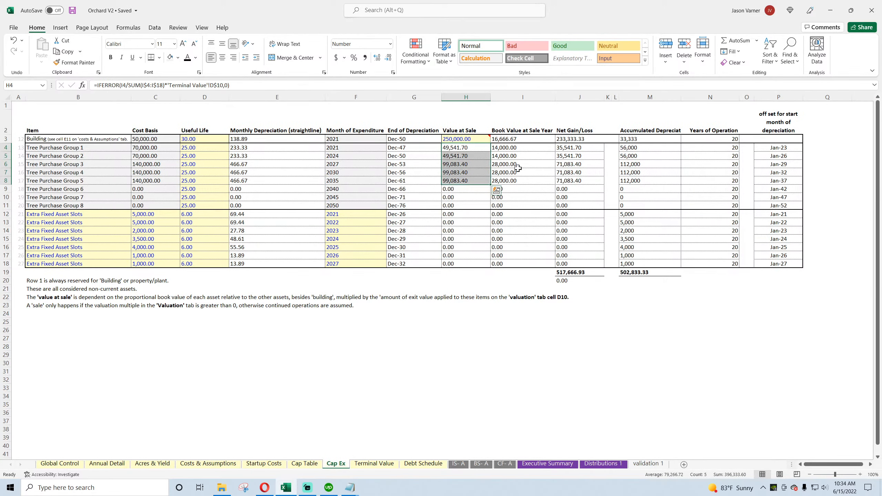
left_click_drag(572, 147, 572, 181)
left_click_drag(644, 148, 643, 181)
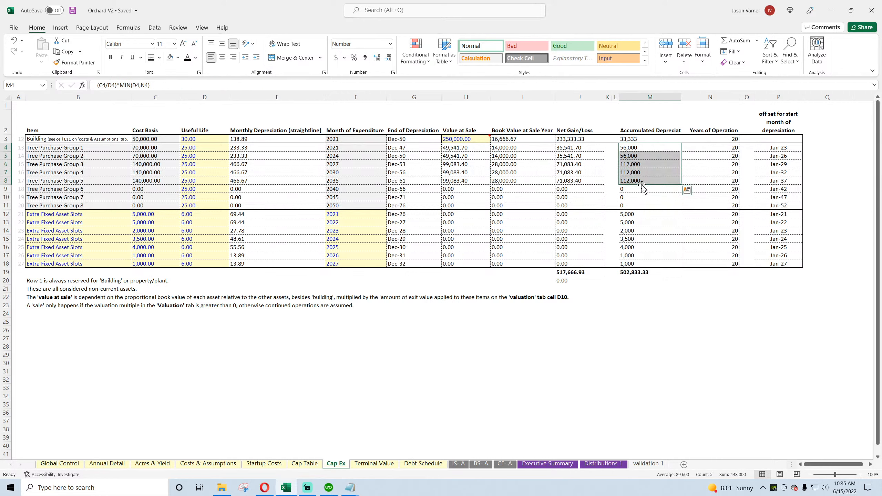
left_click(528, 344)
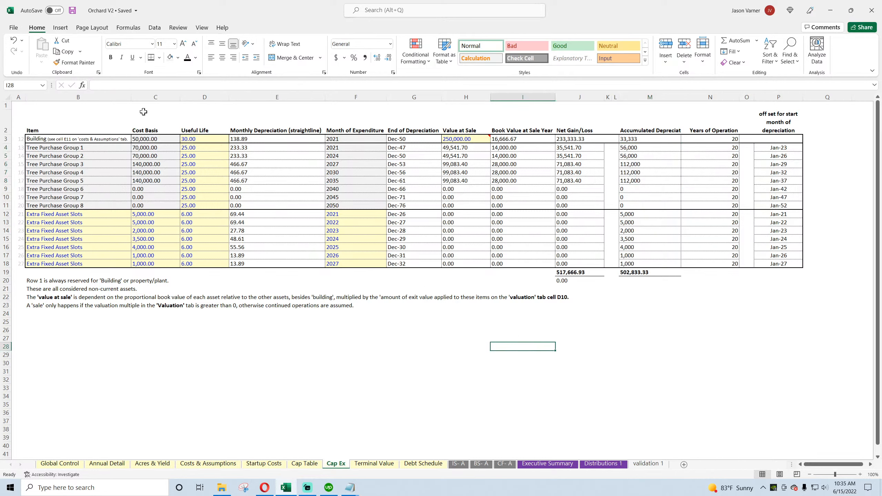
left_click(74, 11)
left_click(650, 149)
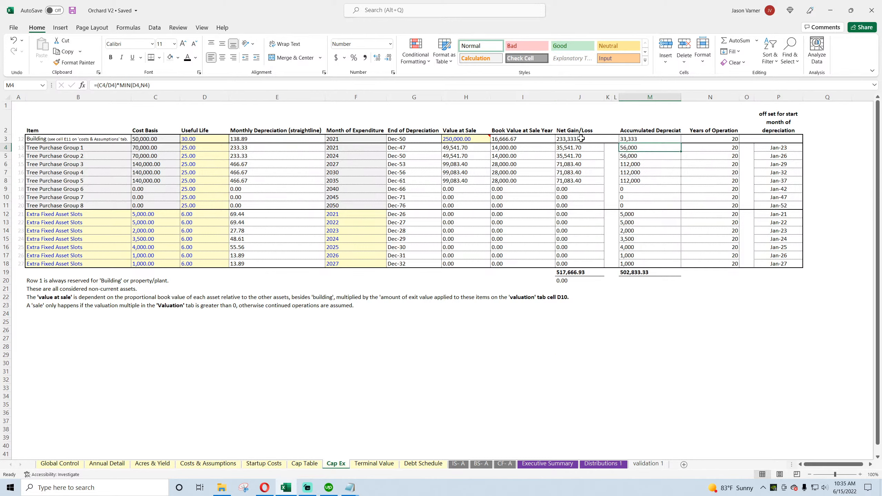
Step: Test % As Extraordinary Income at 100% on Terminal Value against the FY 2040 balance sheet Check, and undo the change
left_click(363, 464)
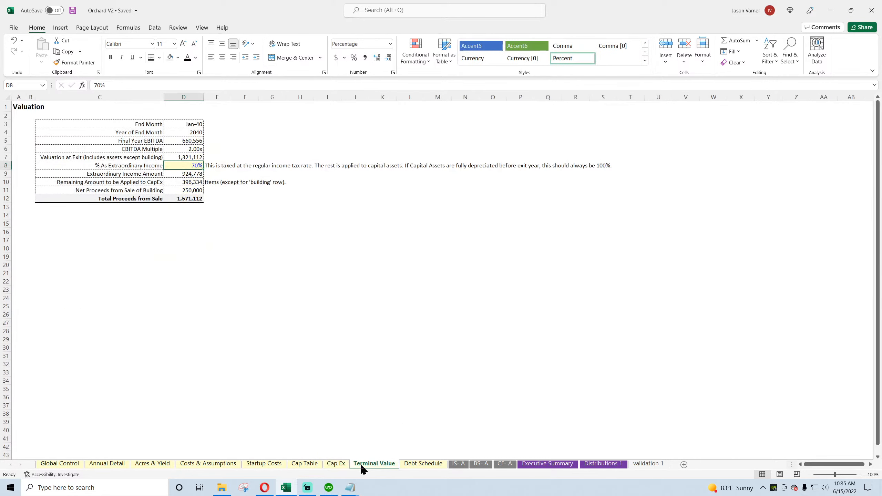
type("100")
key("Return")
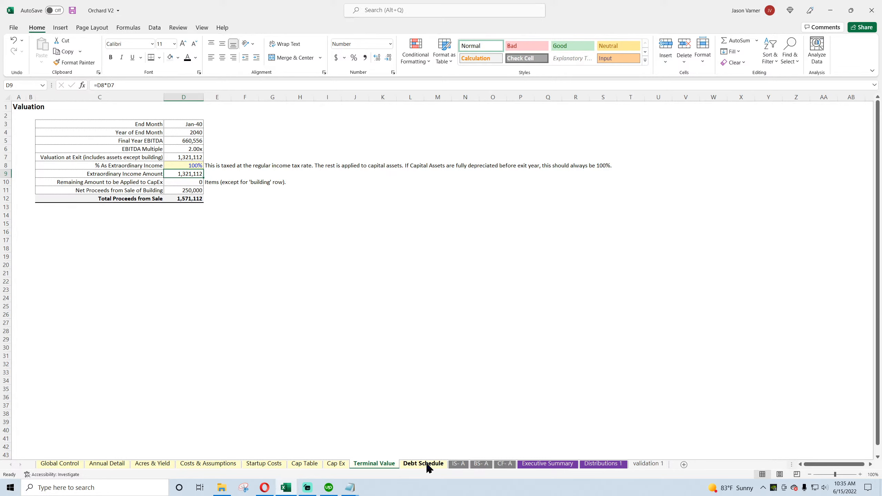
left_click(479, 464)
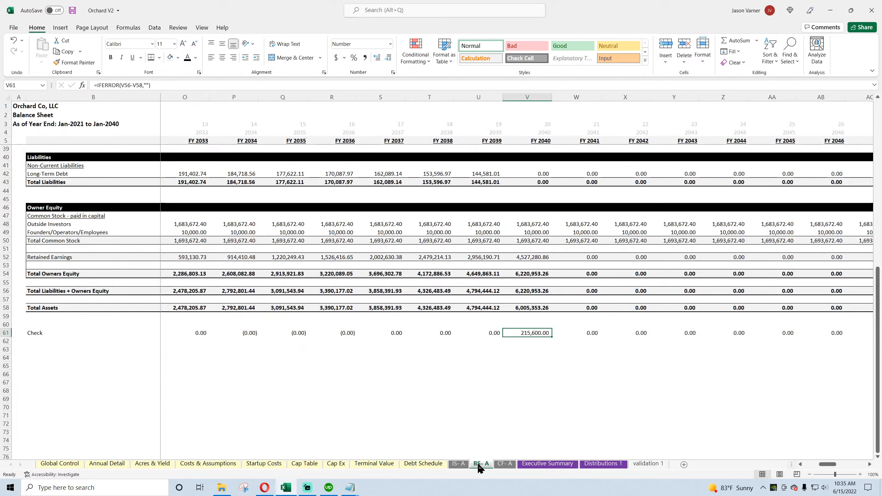
left_click(14, 41)
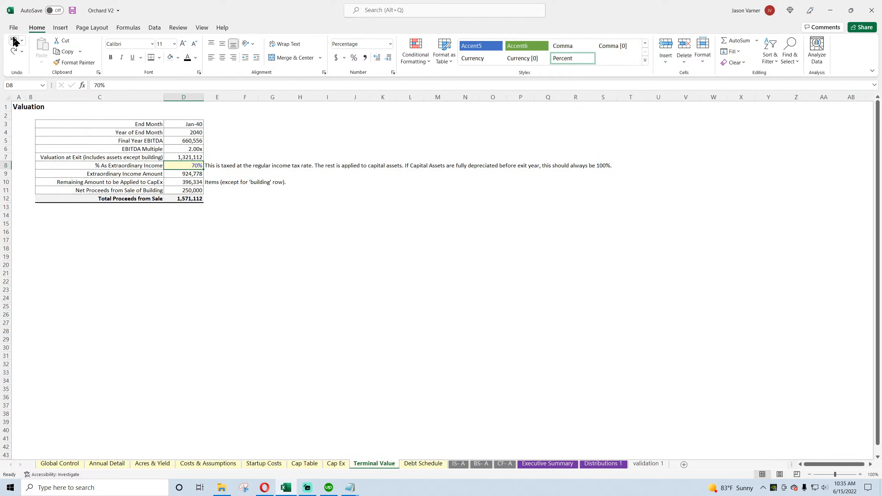
Step: Save the workbook and return to the Cap Ex sheet
left_click(70, 12)
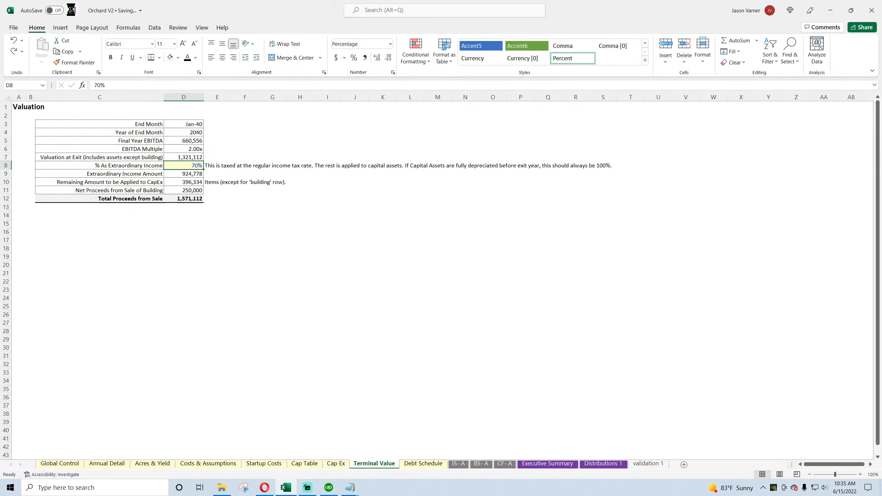
left_click(335, 464)
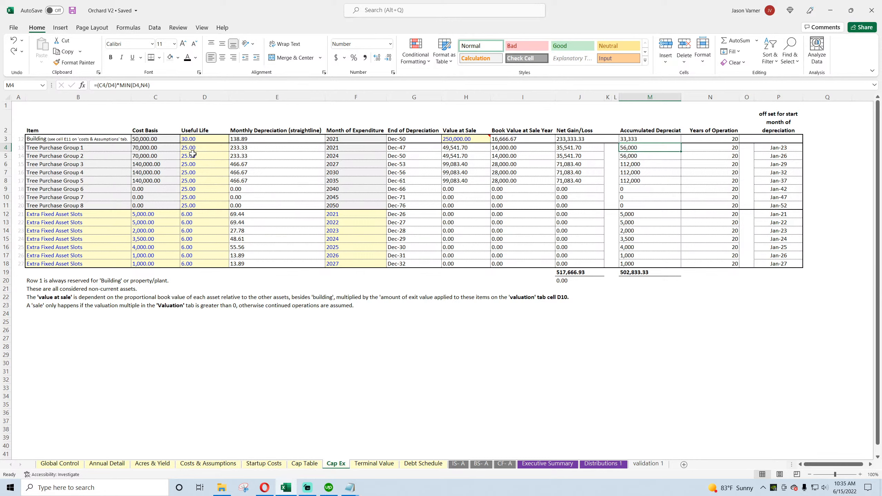
Step: Set the first Extra Fixed Asset Slot's Cost Basis on Cap Ex to 250,000 and compare the FY 2040 balance sheet Check
left_click(147, 215)
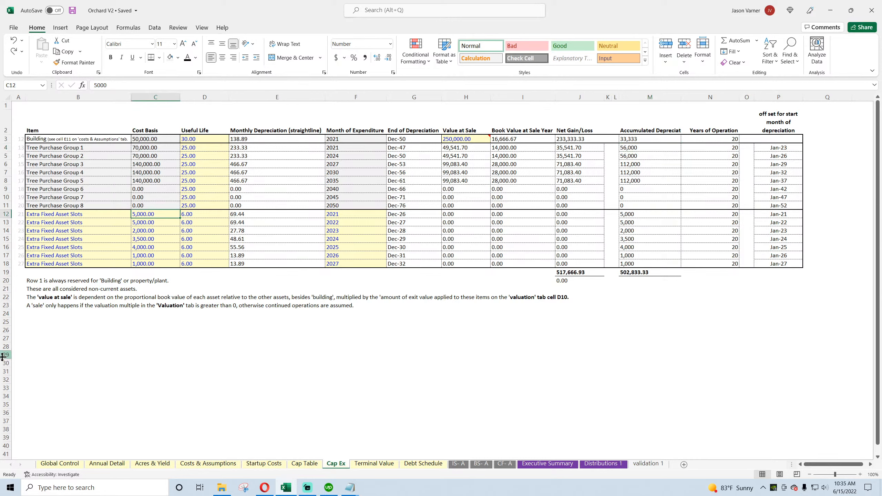
type("250")
key("Return")
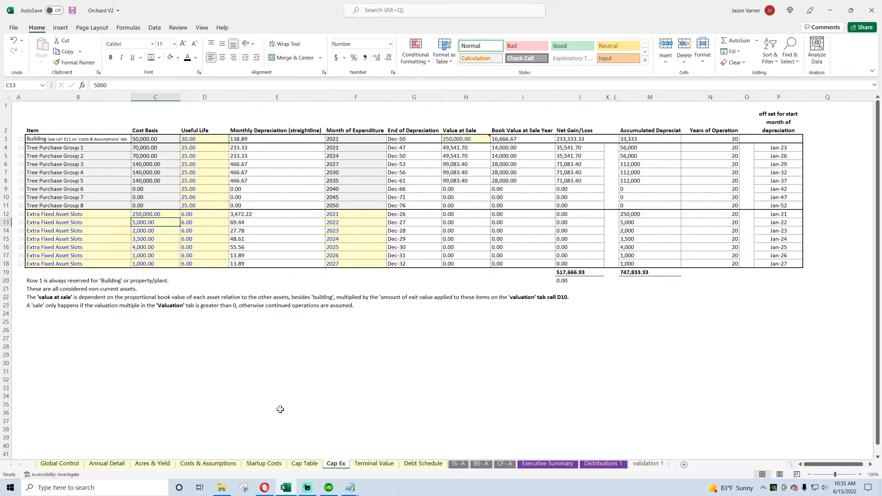
left_click(481, 464)
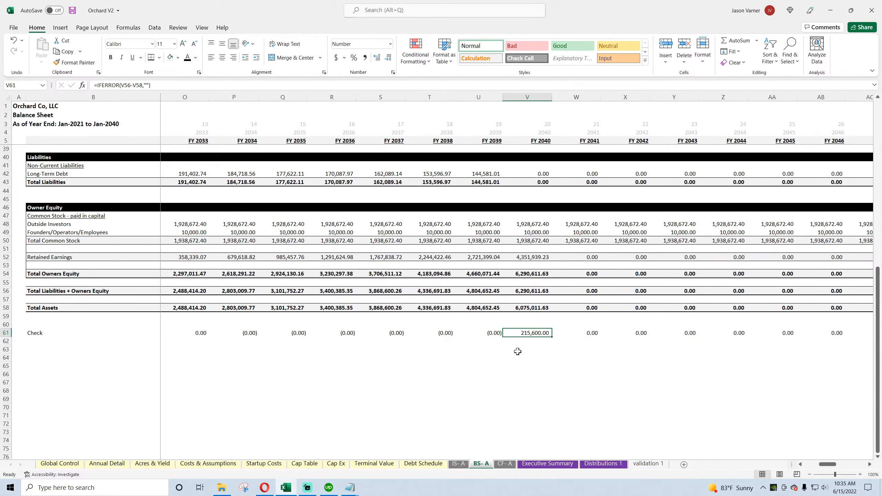
scroll(474, 382, "up", 4)
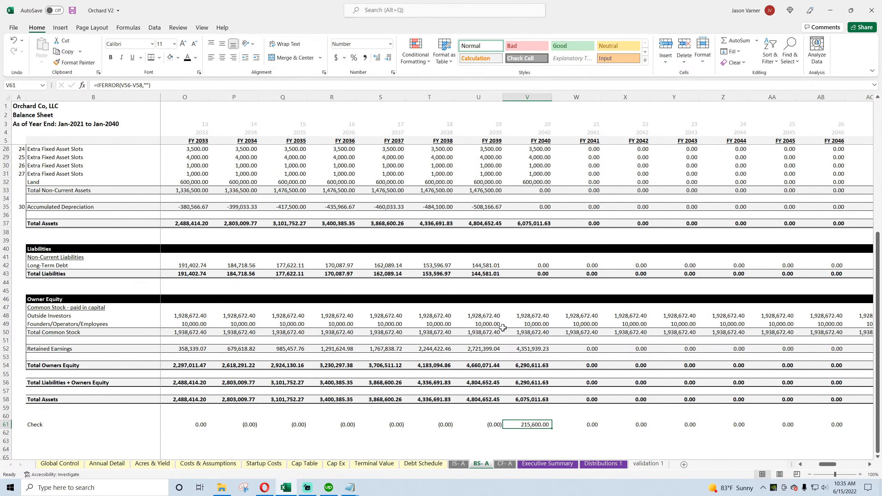
Step: Inspect the FY 2040 Long-Term Debt formula on the balance sheet and Principal Repayments on the cash flow statement
left_click(496, 266)
left_click(530, 268)
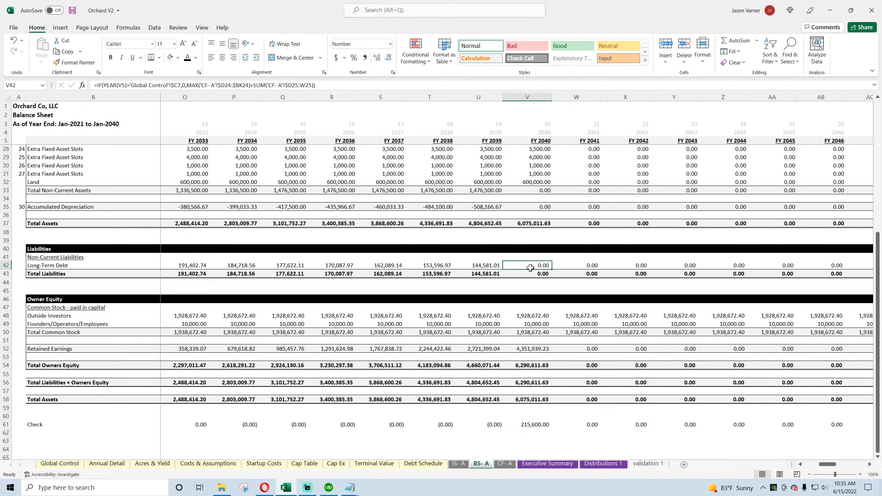
left_click(501, 465)
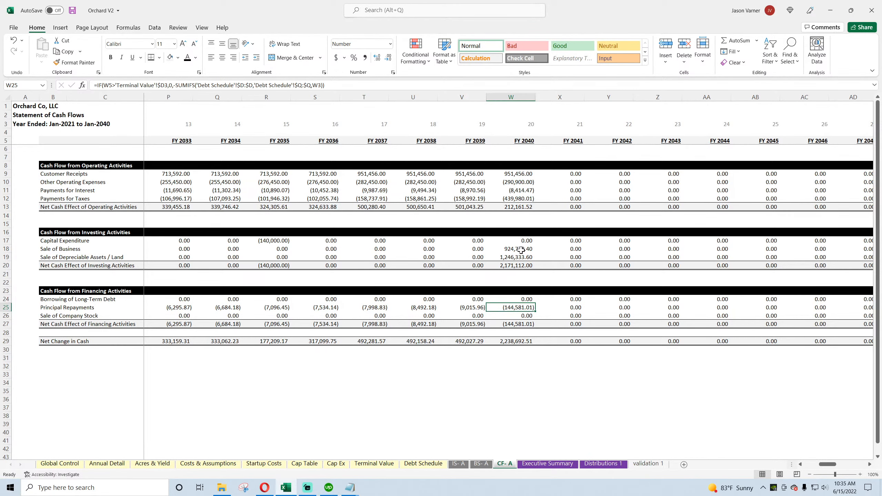
Step: Inspect the FY 2040 Income Taxes formula and the revenue-to-net-income lines on the income statement, and save the workbook
left_click(457, 464)
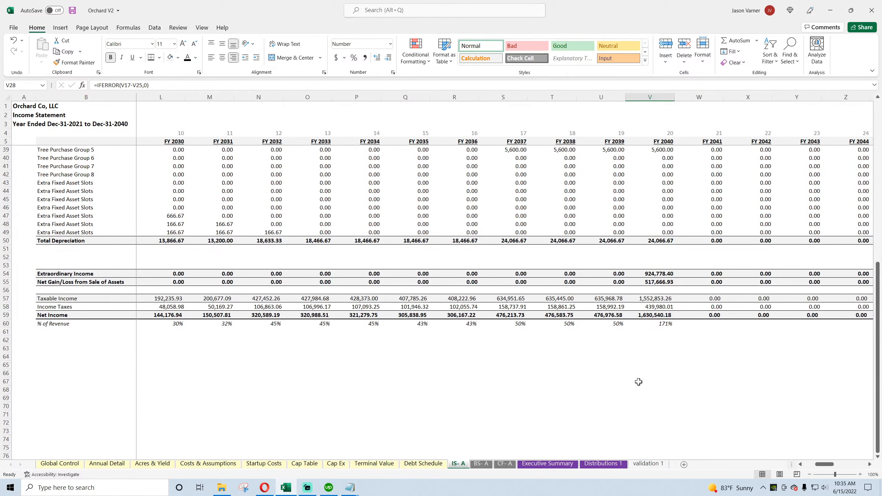
left_click(657, 308)
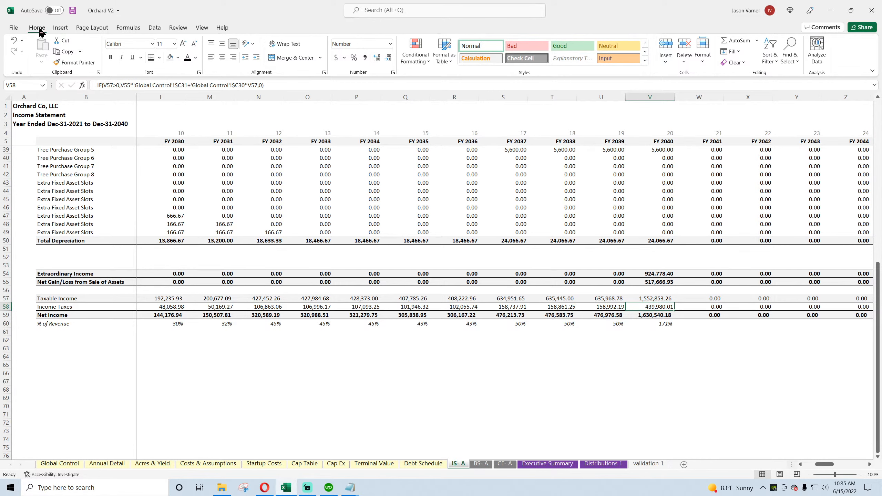
left_click(72, 12)
scroll(537, 321, "up", 6)
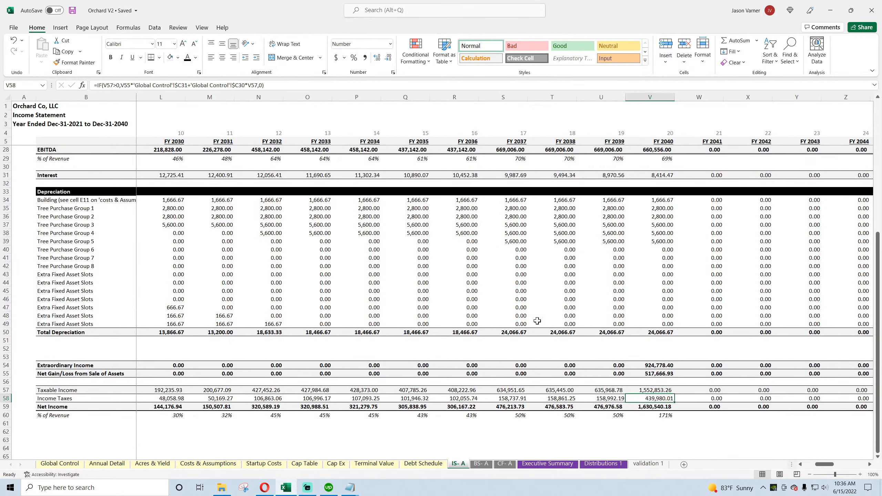
scroll(537, 321, "up", 1)
scroll(537, 321, "up", 4)
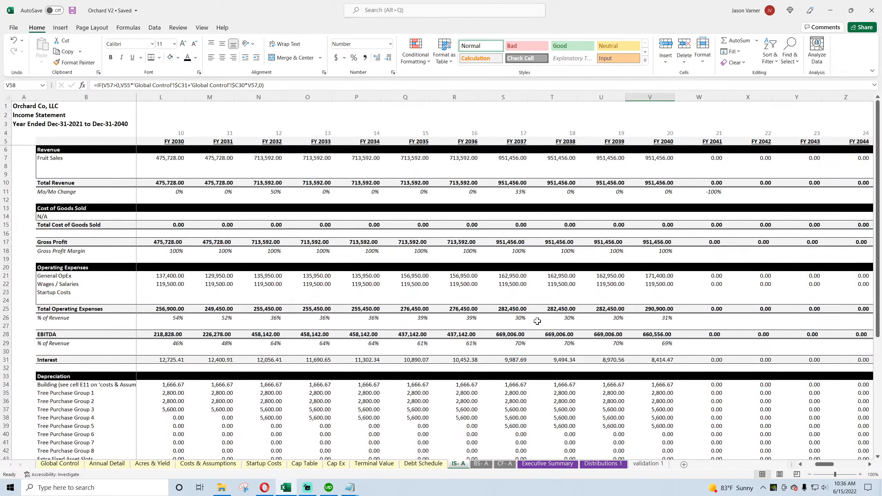
scroll(537, 322, "down", 11)
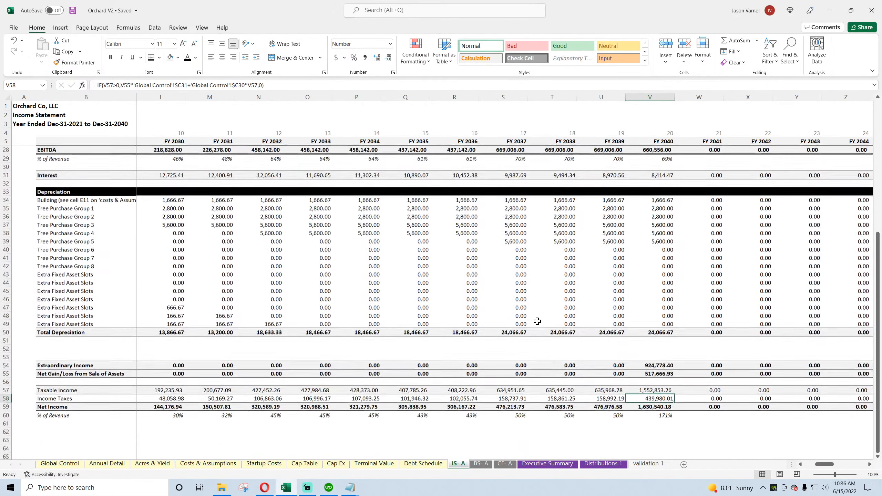
Step: Inspect the FY 2040 Check, Building and Accumulated Depreciation formulas on the balance sheet
left_click(481, 464)
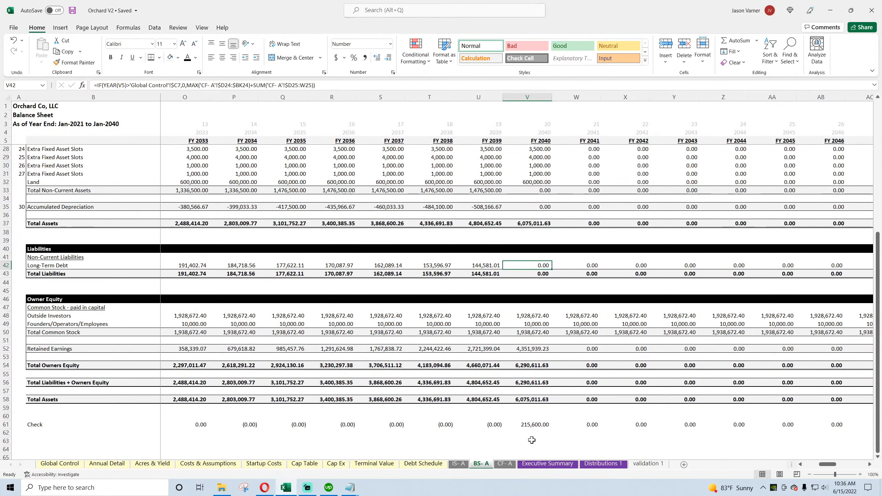
left_click(534, 427)
scroll(506, 378, "up", 4)
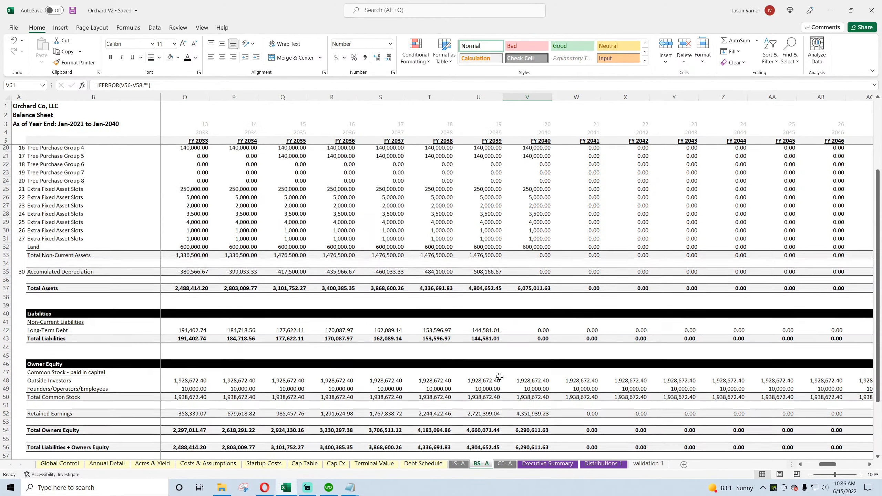
scroll(517, 321, "up", 4)
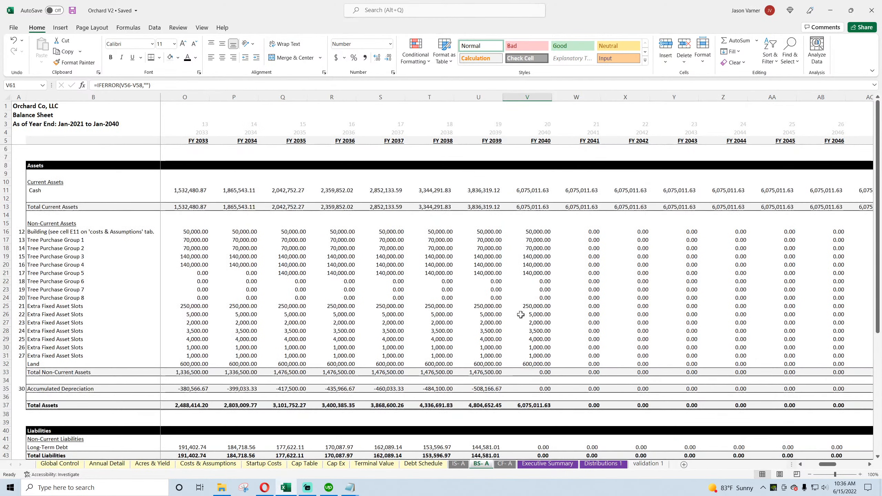
left_click(535, 231)
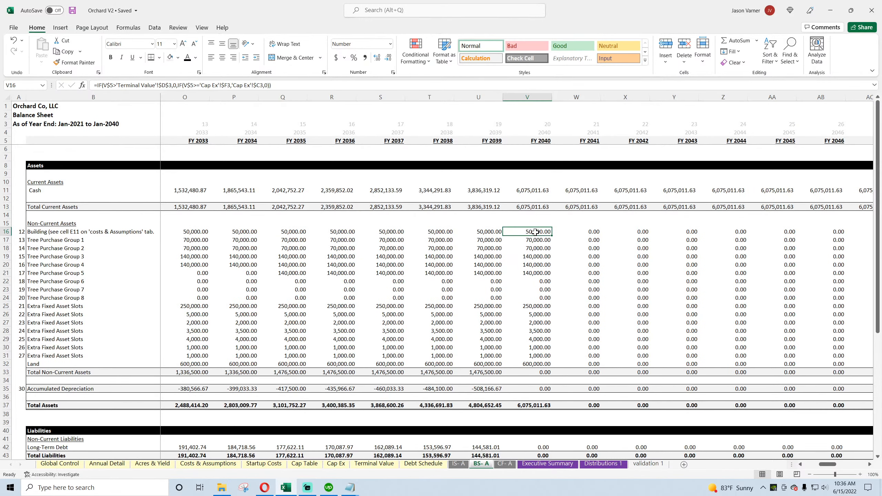
left_click(535, 388)
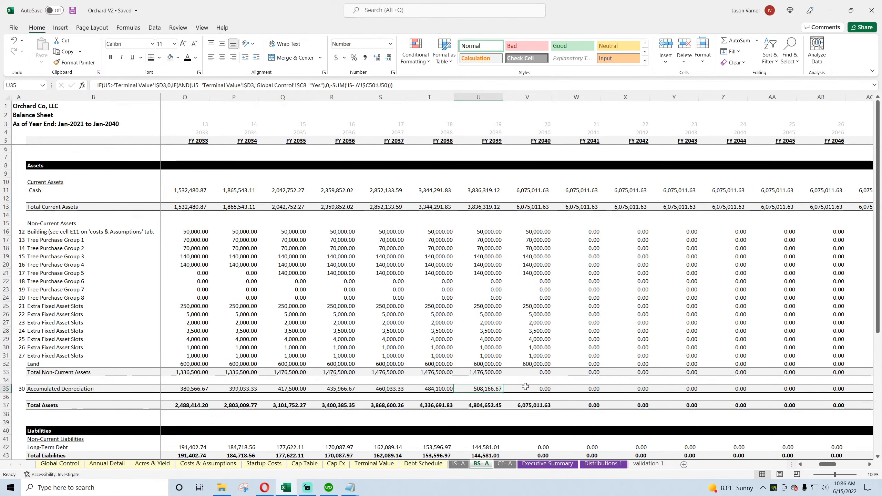
Step: Set Consulting Fees to $0 on Startup Costs and compare the FY 2040 balance sheet Check
left_click(309, 464)
left_click(266, 465)
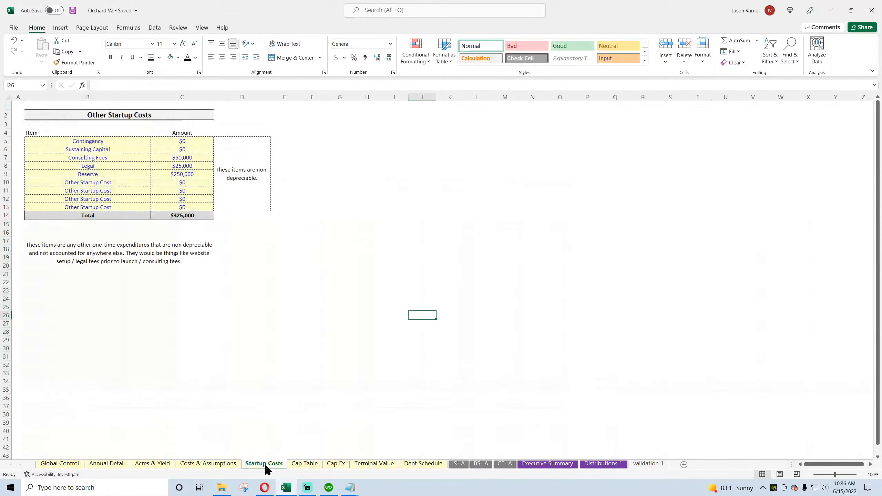
left_click(211, 467)
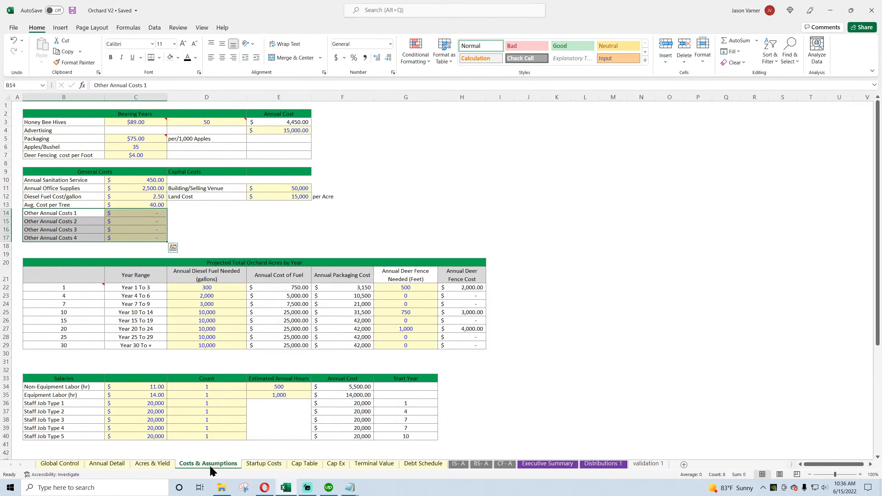
left_click(263, 466)
left_click(184, 160)
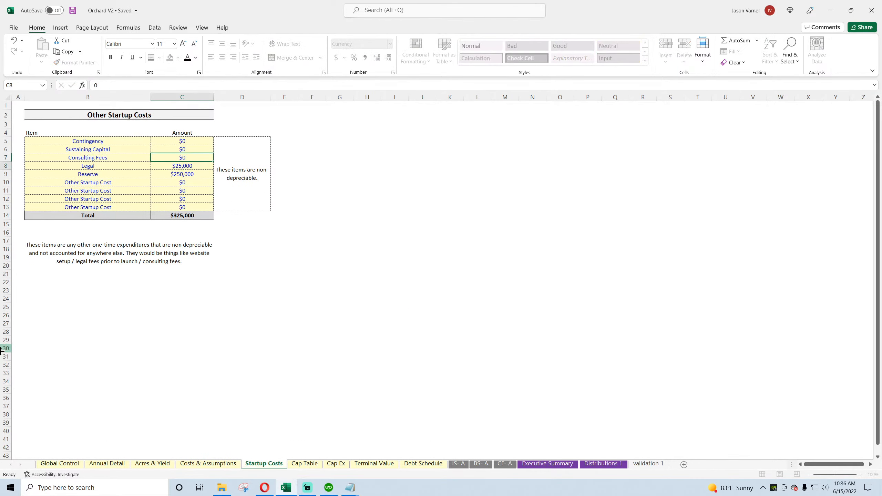
left_click(480, 464)
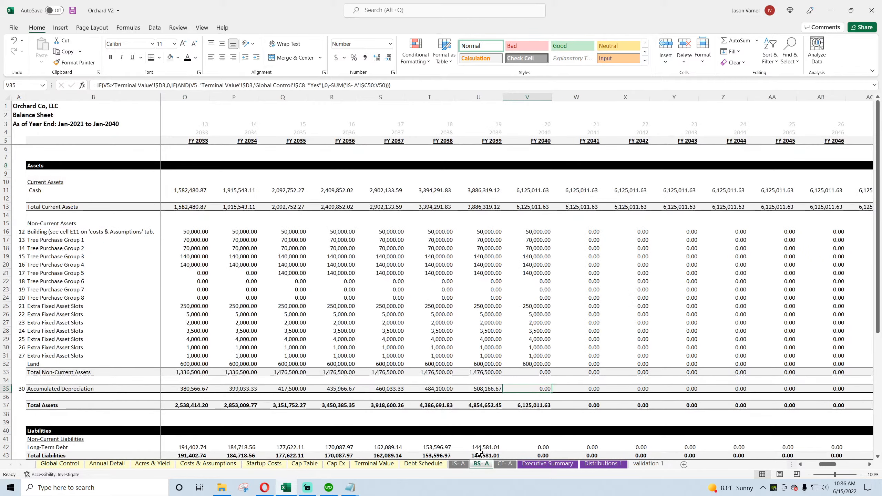
scroll(479, 452, "down", 7)
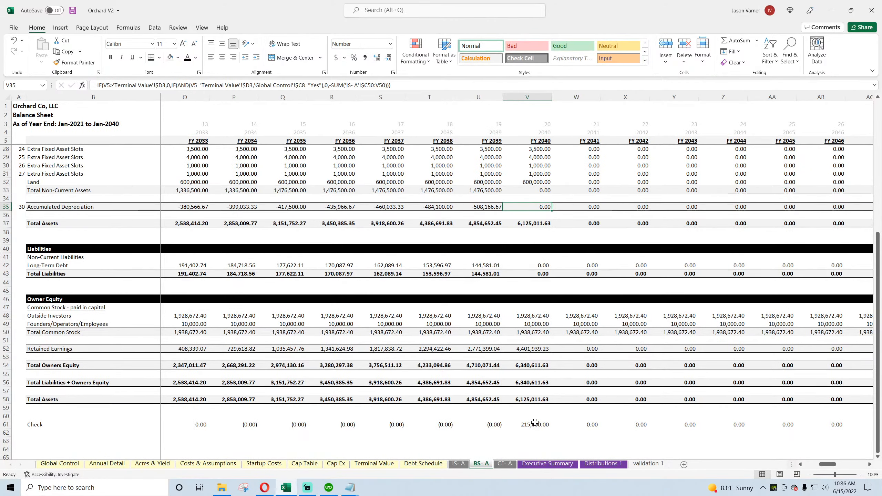
Step: Set both the Income Tax Rate and the Long-Term Capital Gains Tax Rate to 0% on Global Control
left_click(60, 464)
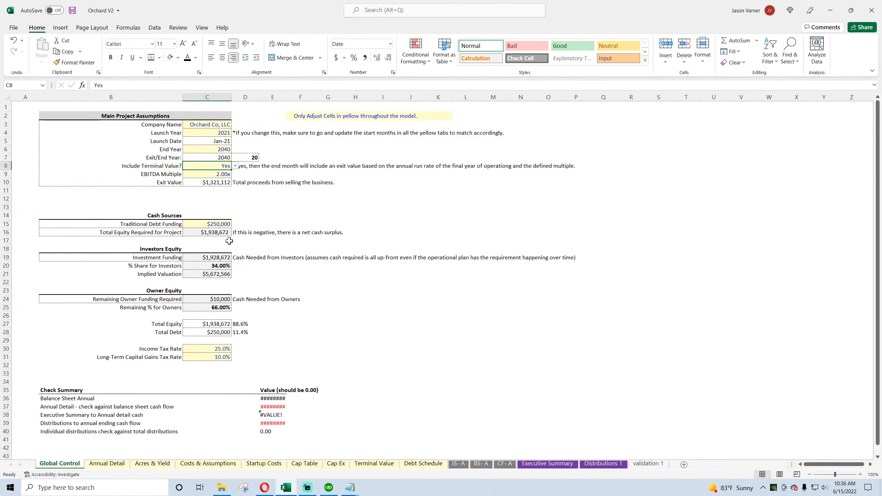
left_click(217, 349)
type("0")
key("Return")
type("0")
key("Return")
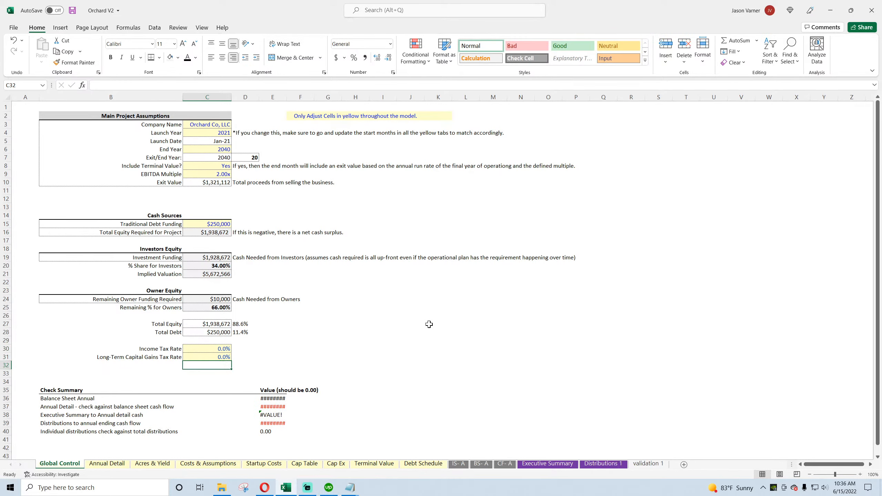
Step: Review the FY 2040 balance sheet's assets, liabilities, equity and Check with taxes excluded
left_click(481, 464)
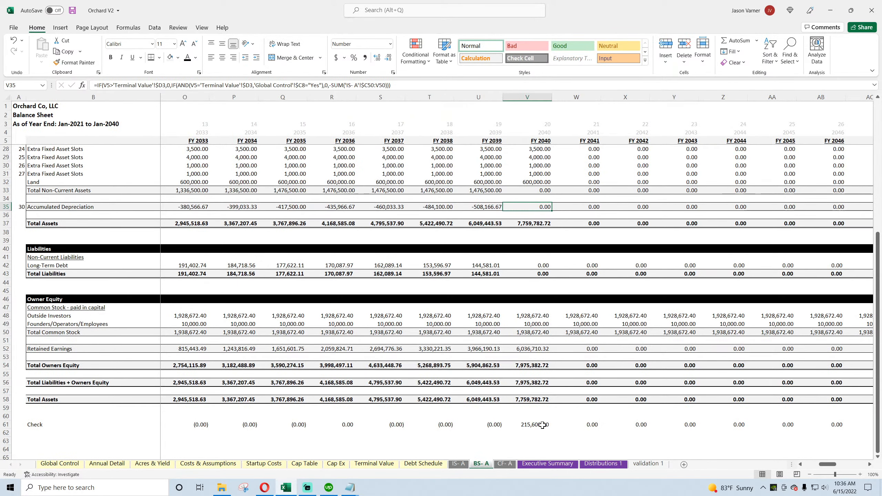
scroll(542, 424, "up", 2)
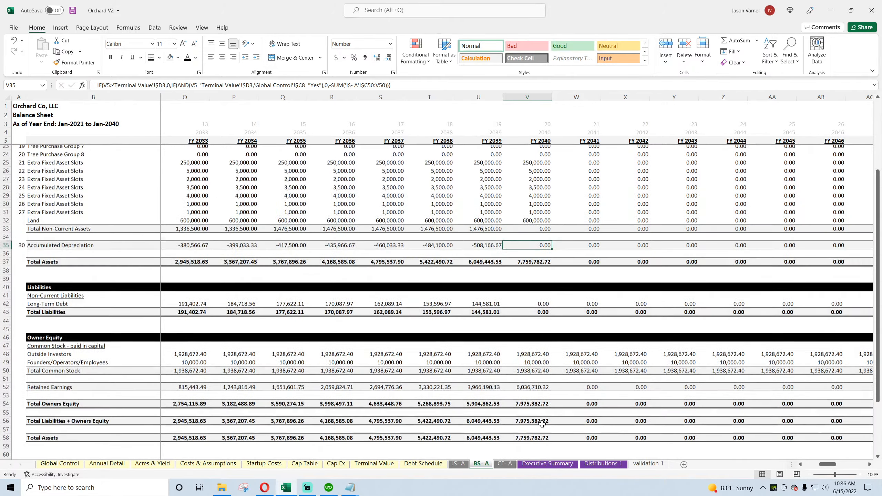
scroll(542, 424, "up", 1)
scroll(543, 425, "up", 5)
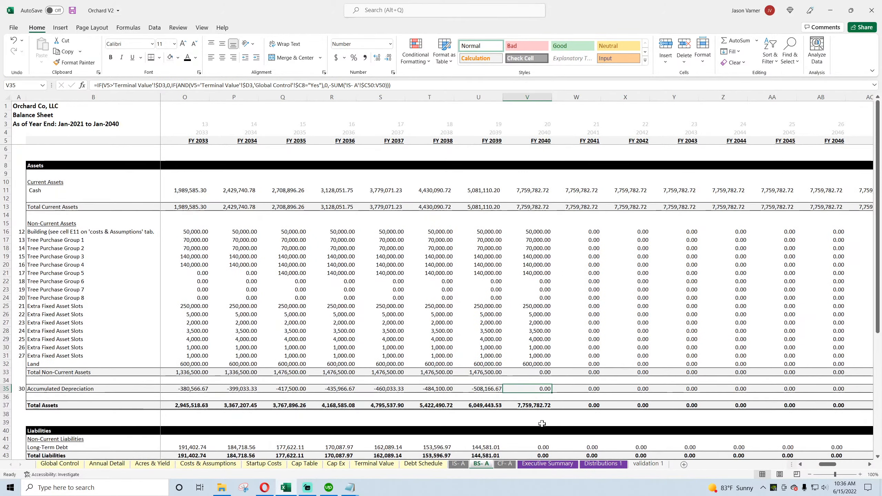
scroll(543, 425, "down", 7)
left_click(542, 425)
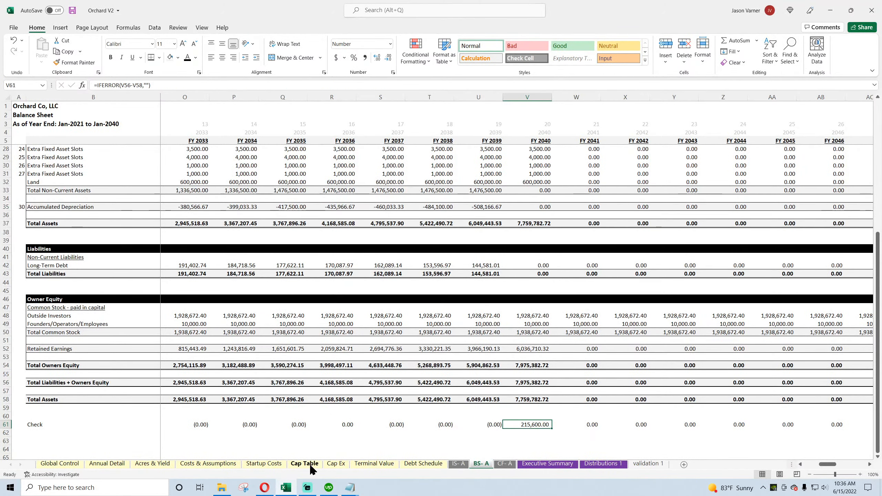
Step: Examine the Cost Basis entries on Cap Ex for the building, tree groups and first extra slot, plus the Terminal Value valuation
left_click(336, 464)
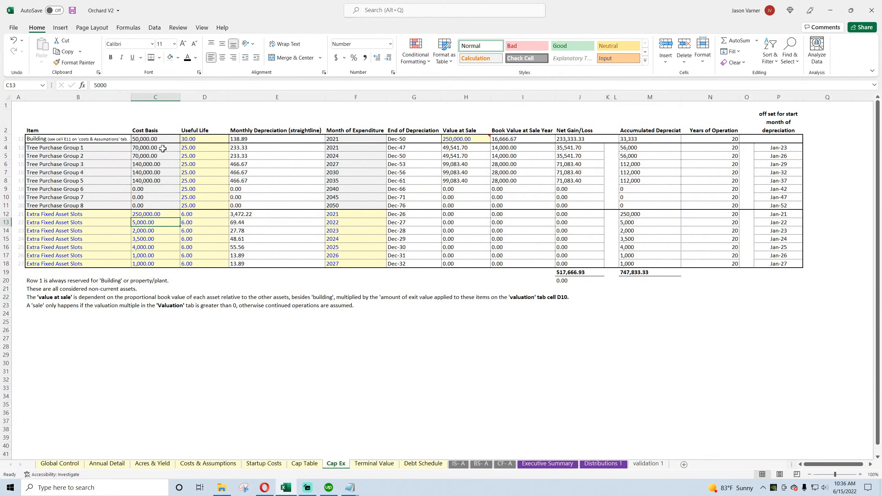
left_click(146, 149)
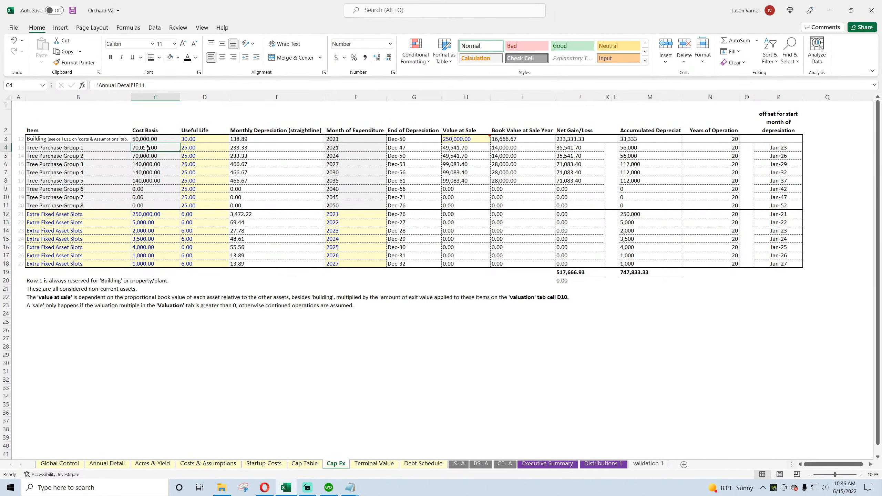
left_click(153, 214)
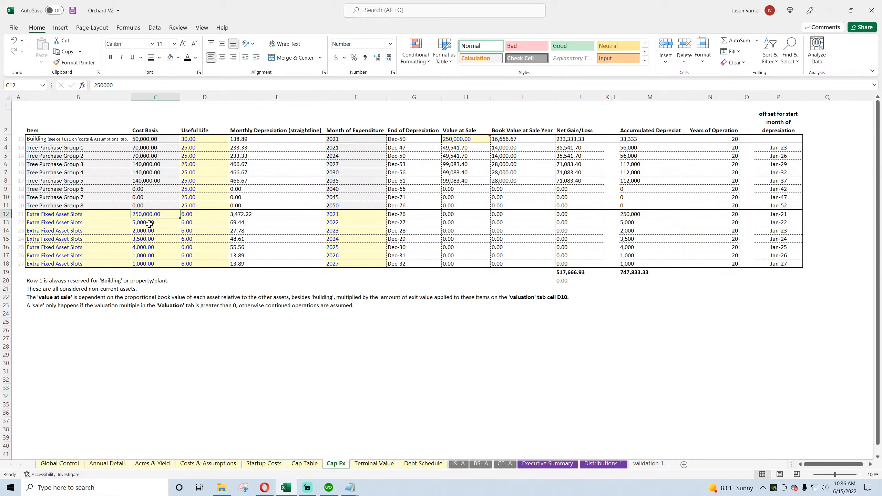
left_click_drag(150, 140, 149, 170)
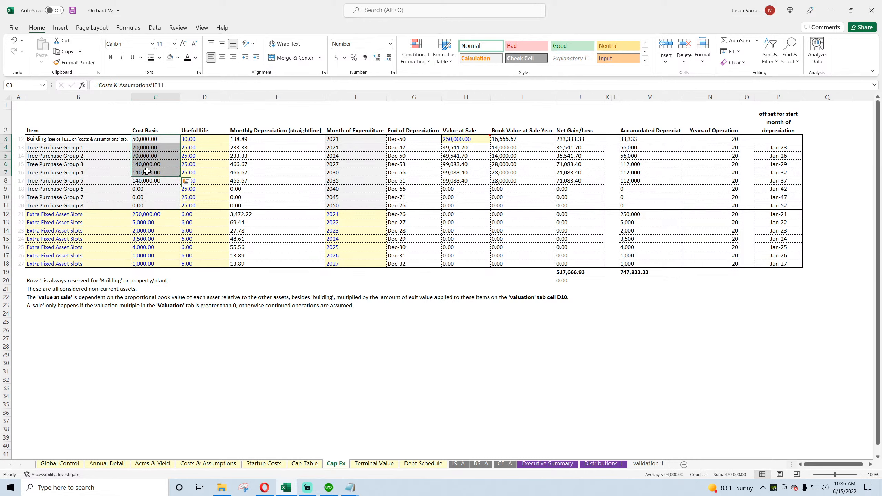
left_click(370, 464)
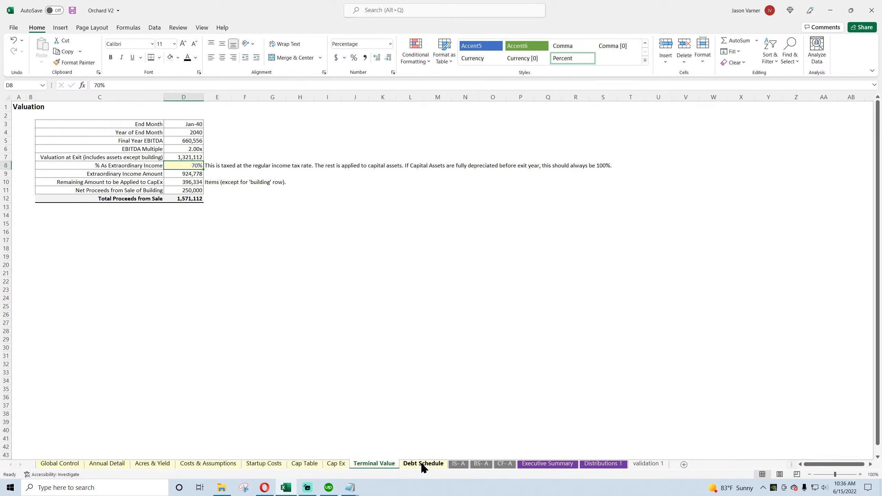
Step: Open Global Control, look at the live stream's analytics in YouTube Studio, and return to the workbook
left_click(59, 464)
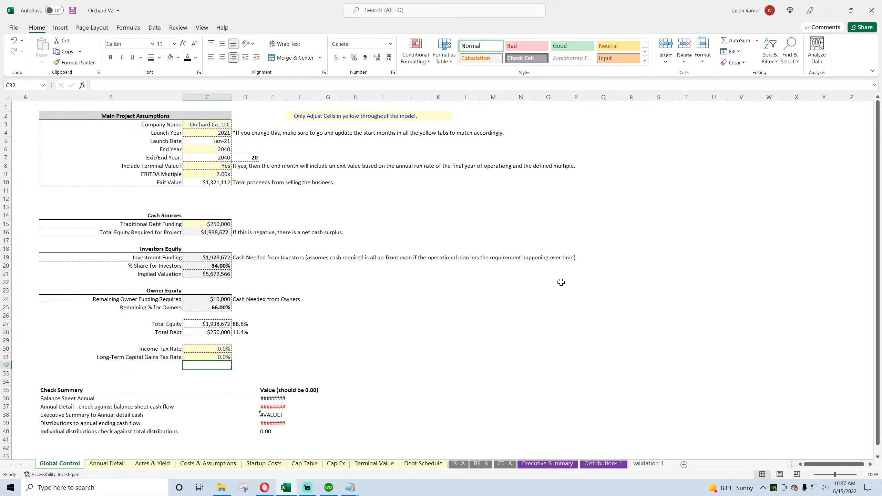
left_click(265, 487)
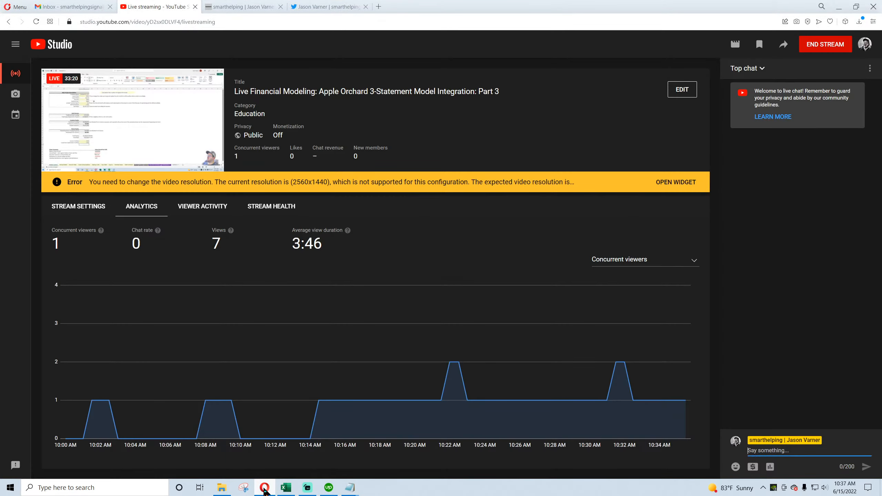
left_click(264, 488)
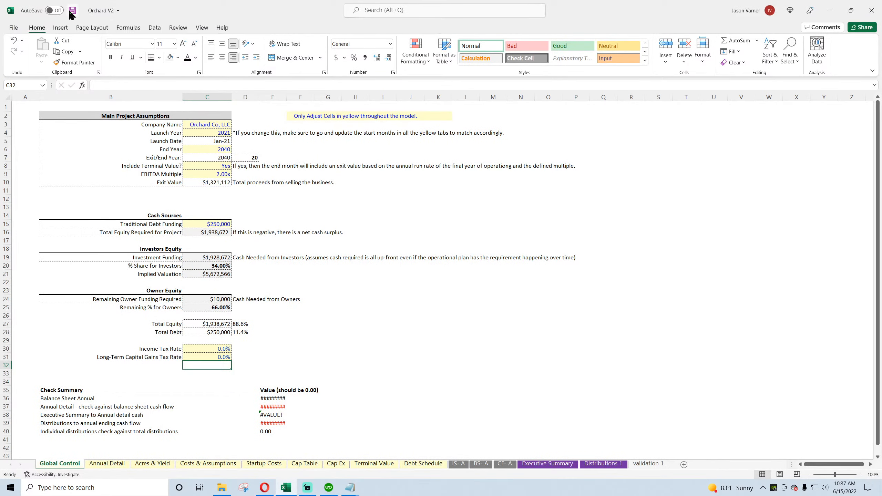
Step: Set the Traditional Debt Funding to 0 on Global Control and review the FY 2040 Check on the balance sheet
left_click(409, 247)
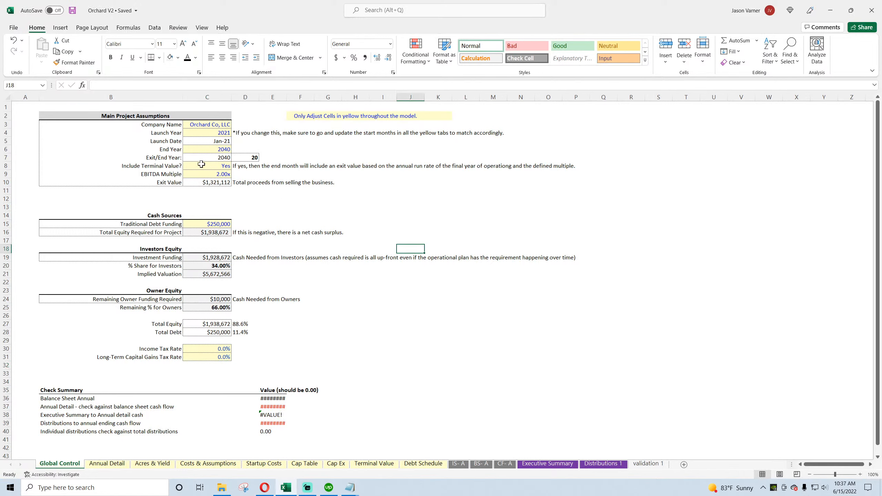
left_click(207, 132)
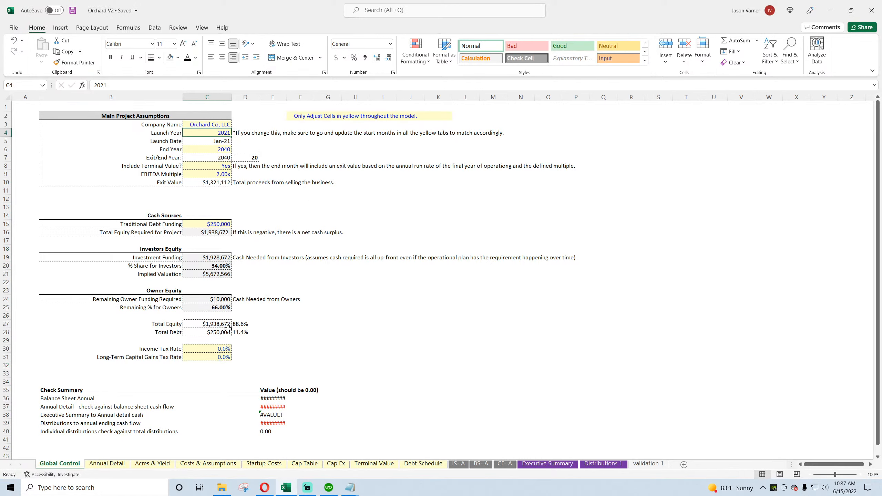
left_click(210, 226)
type("0")
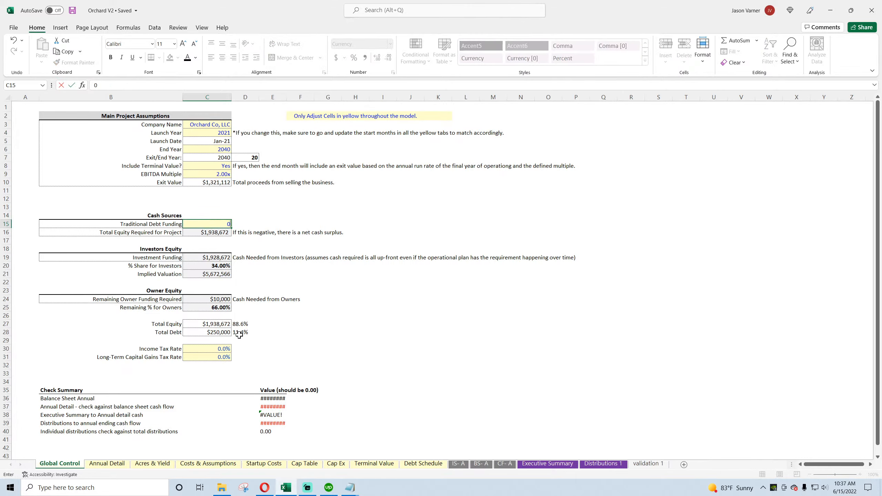
key("Return")
left_click(485, 464)
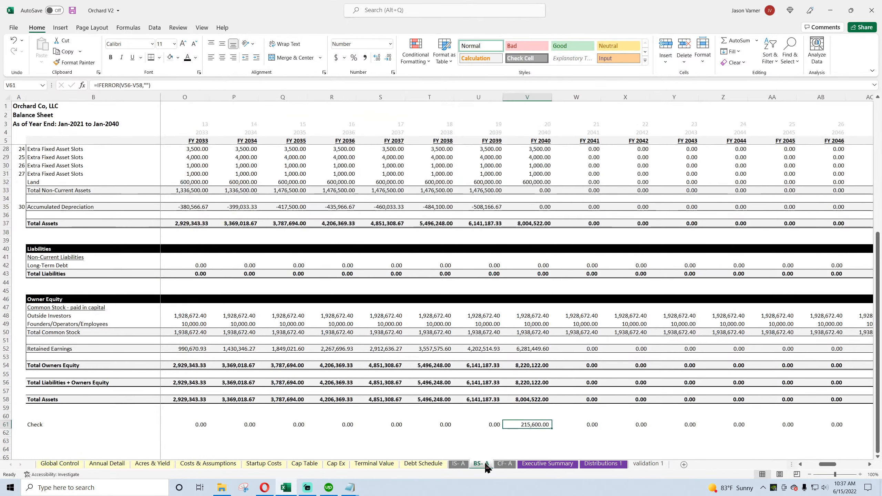
mouse_move(828, 465)
left_mouse_down()
mouse_move(812, 468)
mouse_move(824, 467)
left_mouse_up()
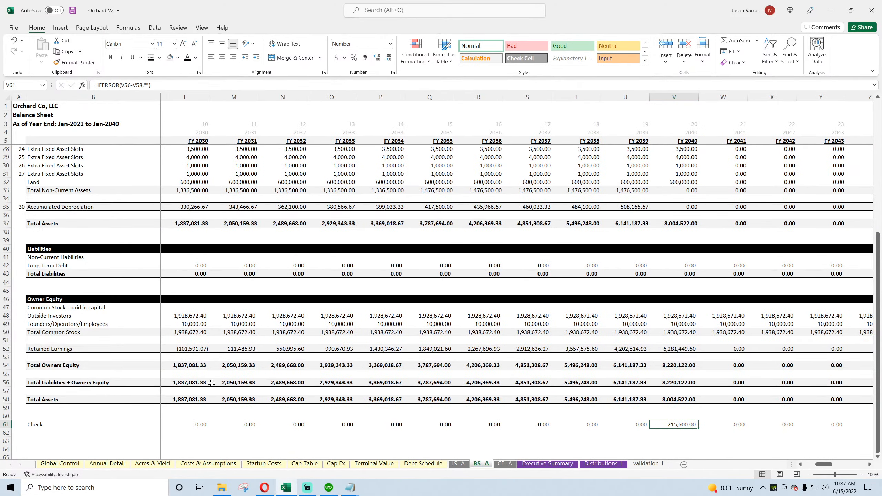
Step: On Cap Ex, set the Useful Life to 10 for the Building and Tree Purchase Groups 1 through 7
left_click(273, 465)
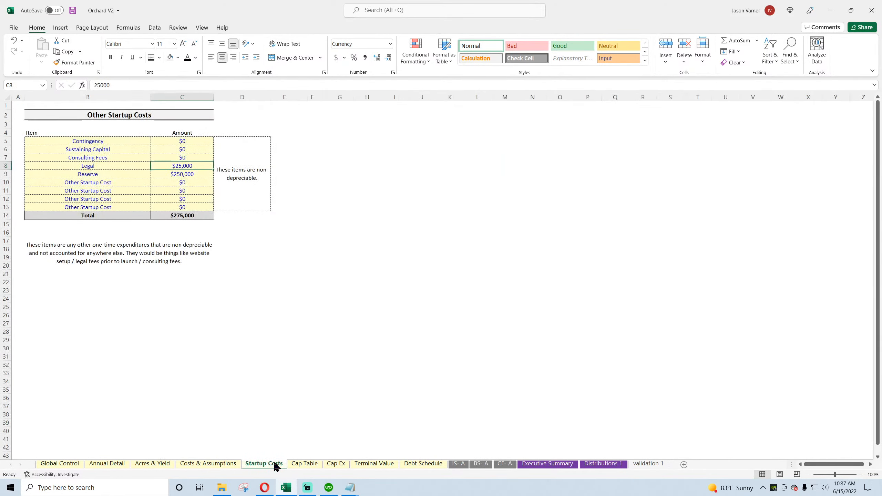
left_click(307, 465)
left_click(336, 464)
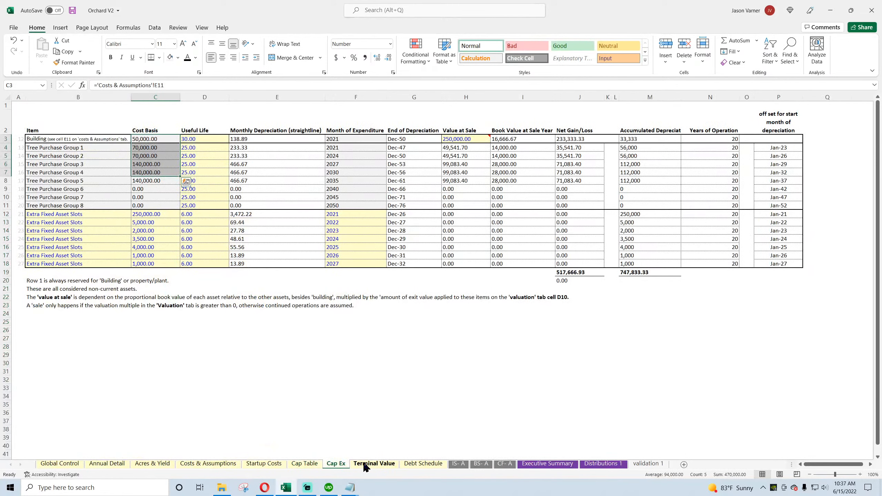
left_click(195, 139)
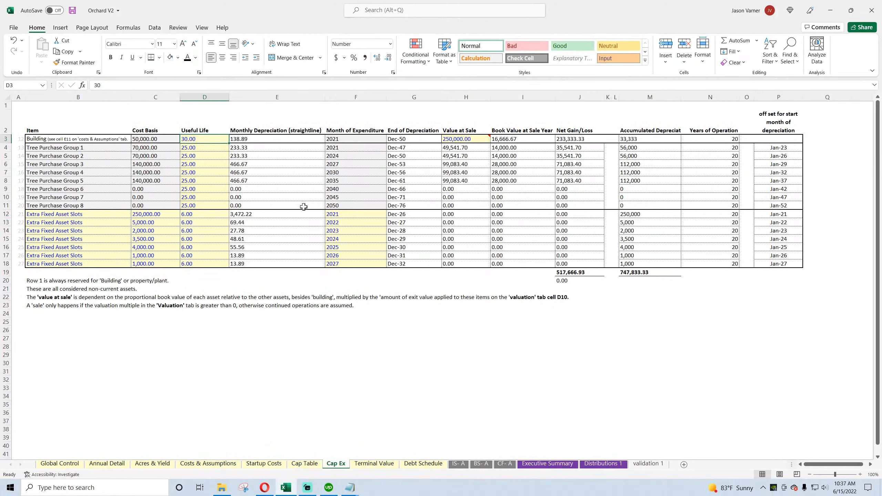
type("10 10 10 10 ")
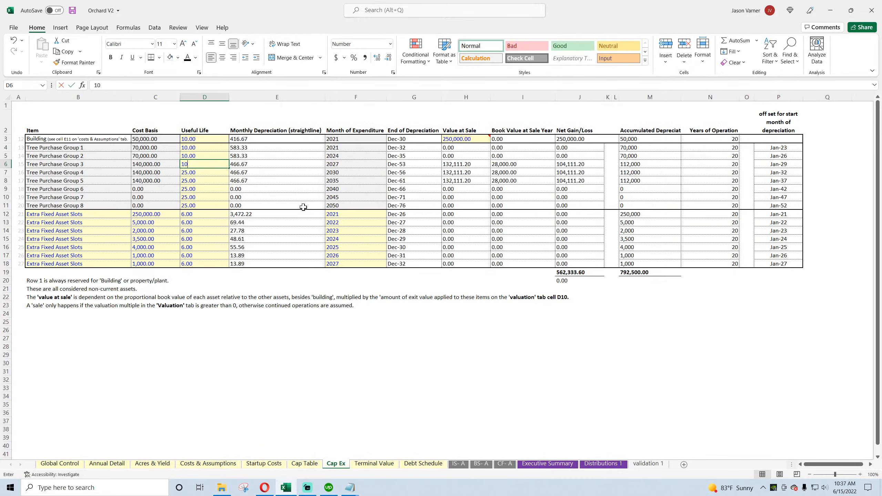
type("1 01 01 0")
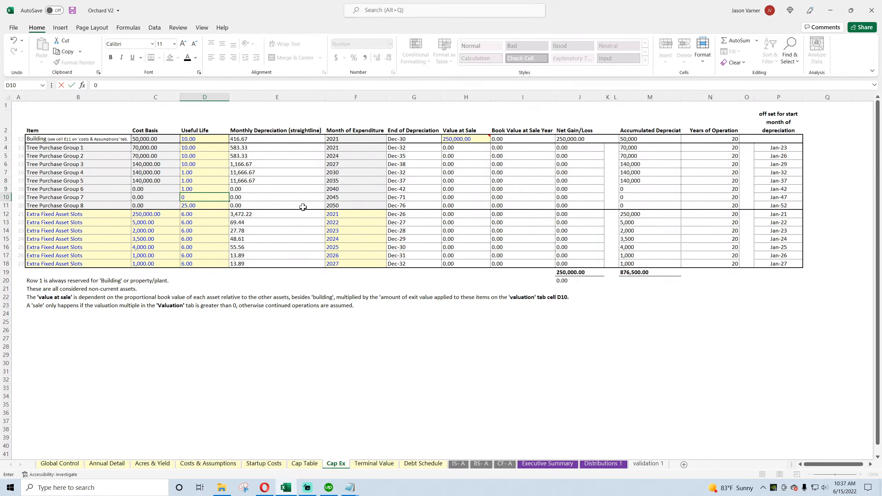
key("Return")
key("Up")
key("Up")
key("Up")
key("Up")
key("Up")
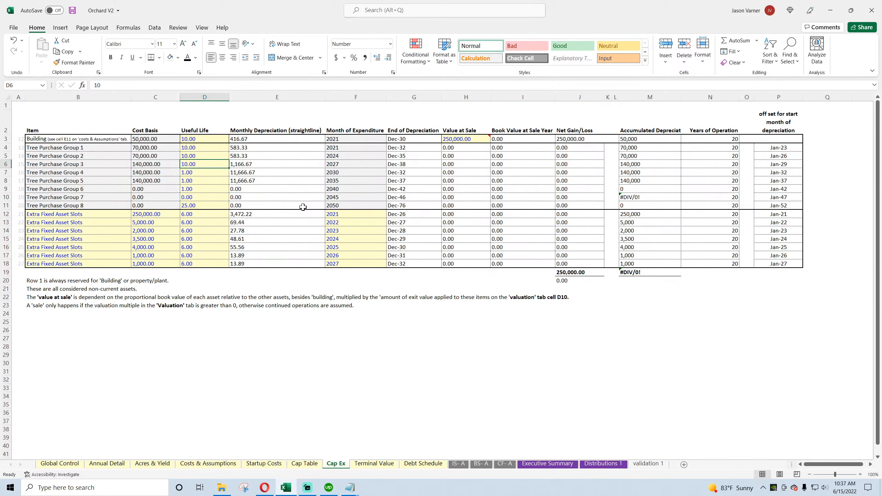
left_click_drag(229, 168, 223, 201)
Step: Set the Useful Life of the seven Extra Fixed Asset Slots to 10, 10, 20, 20, 10, 25 and 25 in order, and save the workbook
left_click(197, 215)
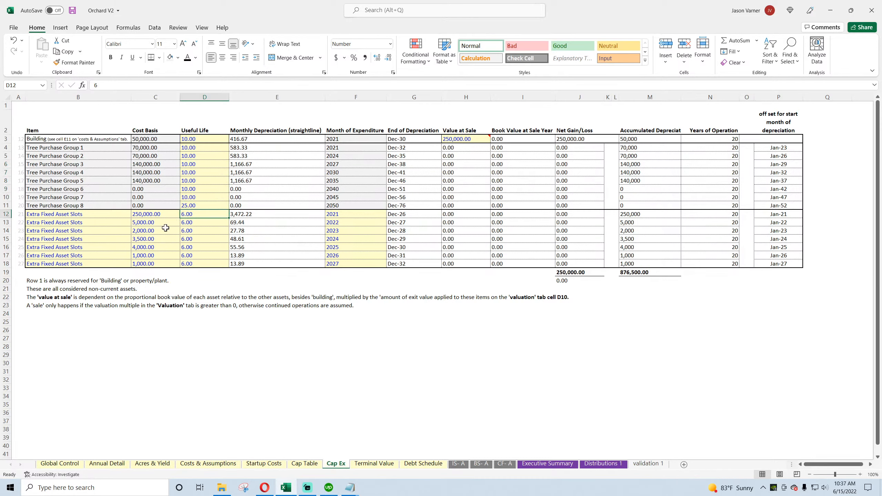
type("10")
key("Return")
type("10")
key("Return")
type("20")
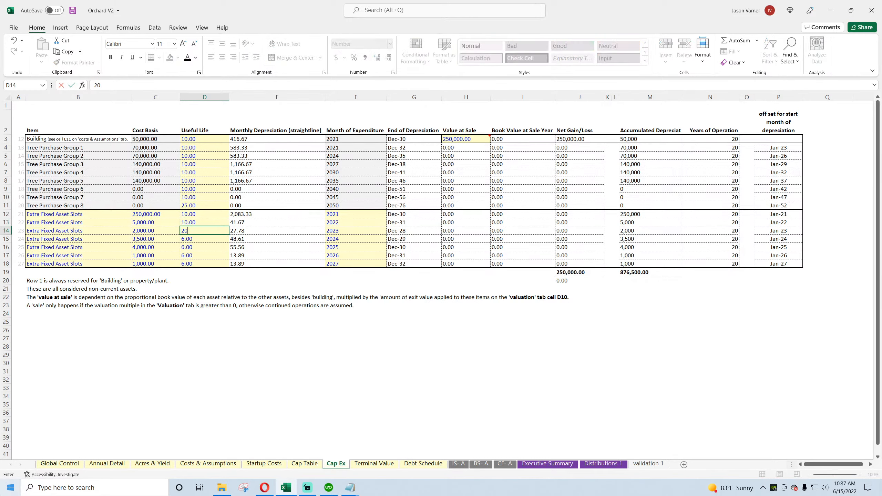
key("Return")
type("20")
key("Return")
type("10")
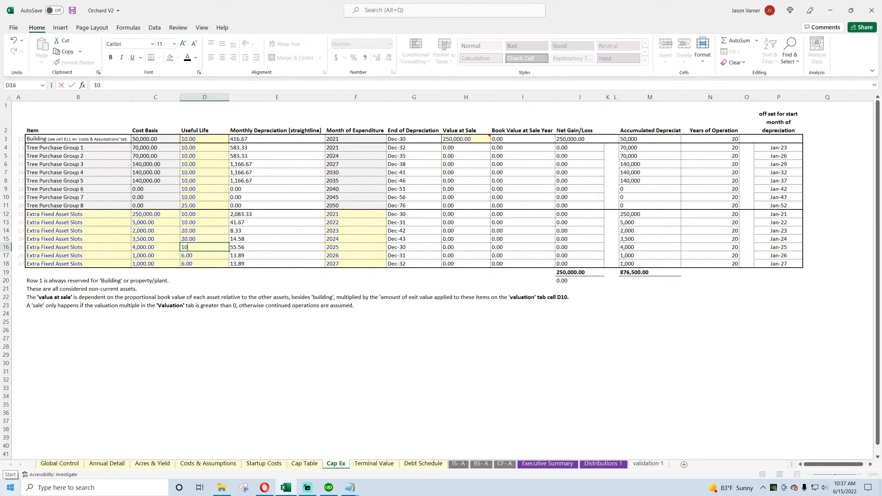
key("Return")
type("25")
key("Return")
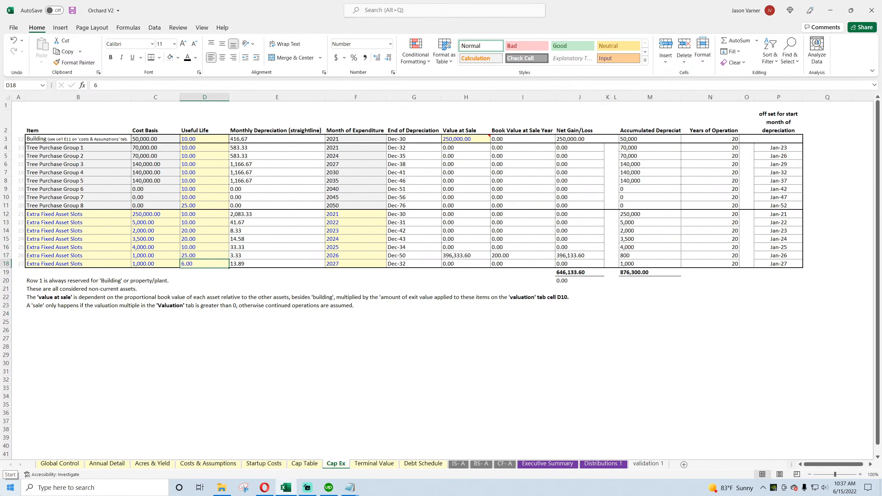
type("25")
key("Return")
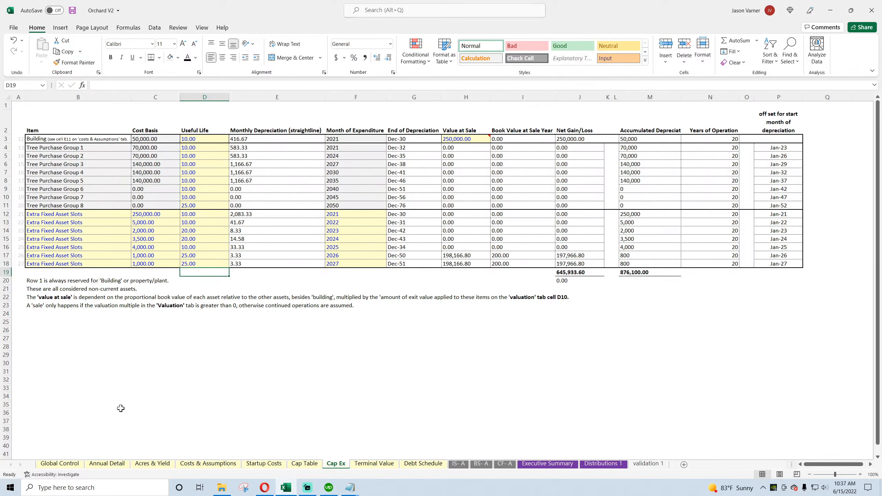
left_click(72, 11)
Step: Review the FY 2040 assets, equity and Check on the balance sheet against the Cap Ex Value at Sale figures
left_click(482, 465)
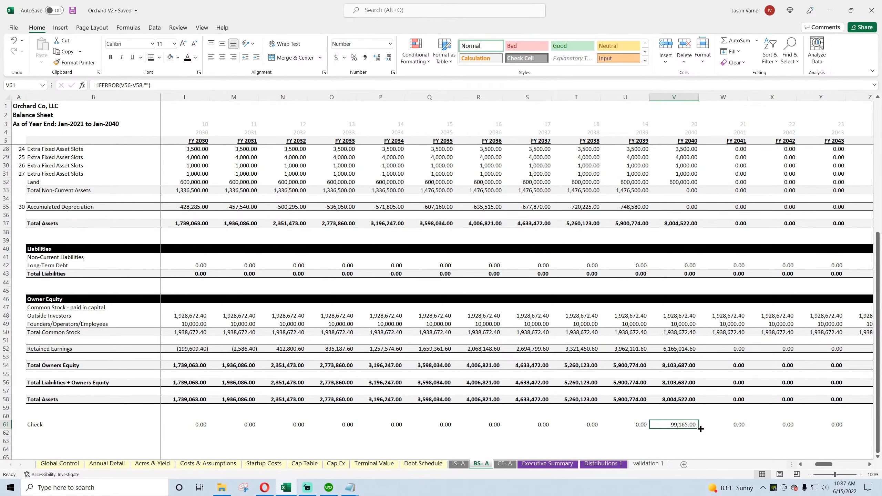
scroll(696, 399, "up", 3)
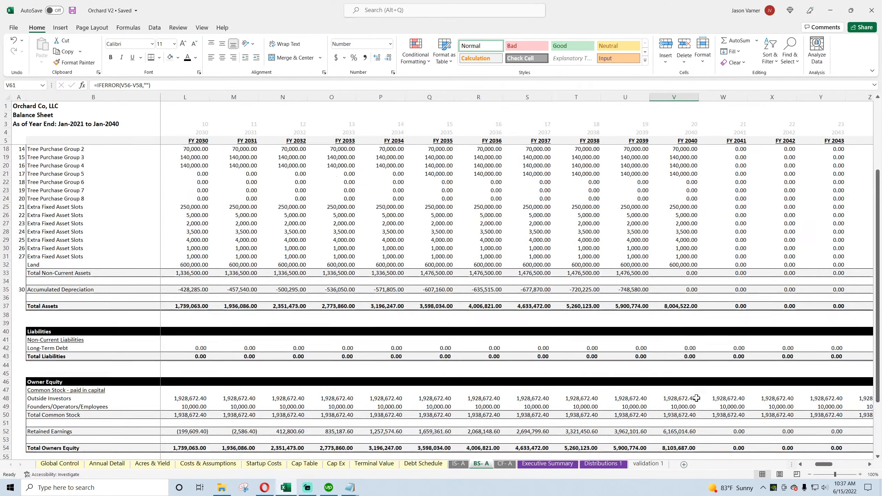
scroll(696, 398, "up", 4)
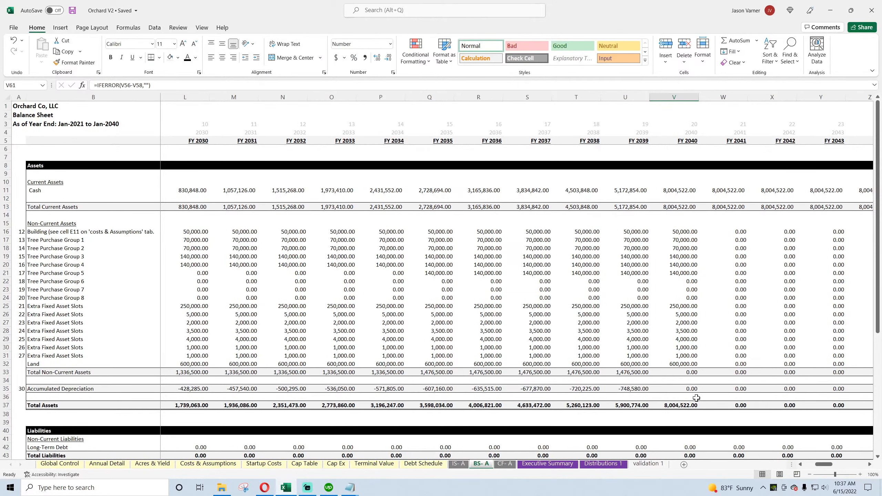
scroll(696, 398, "down", 7)
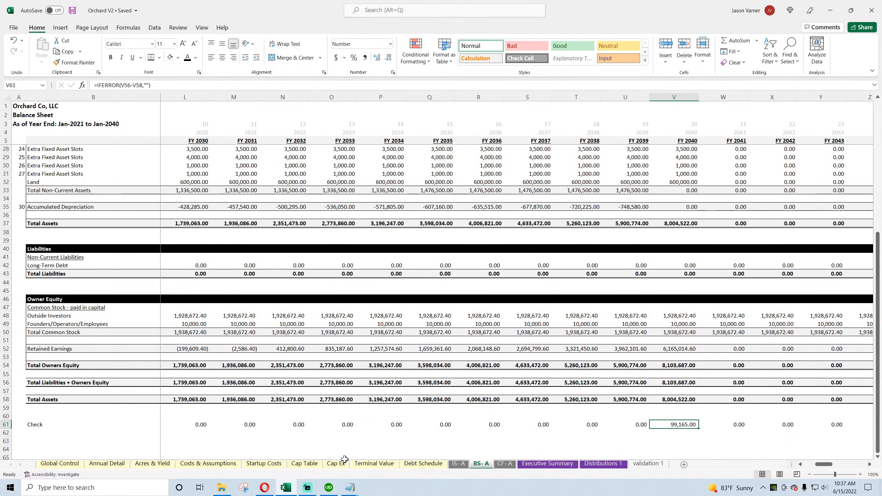
left_click(336, 464)
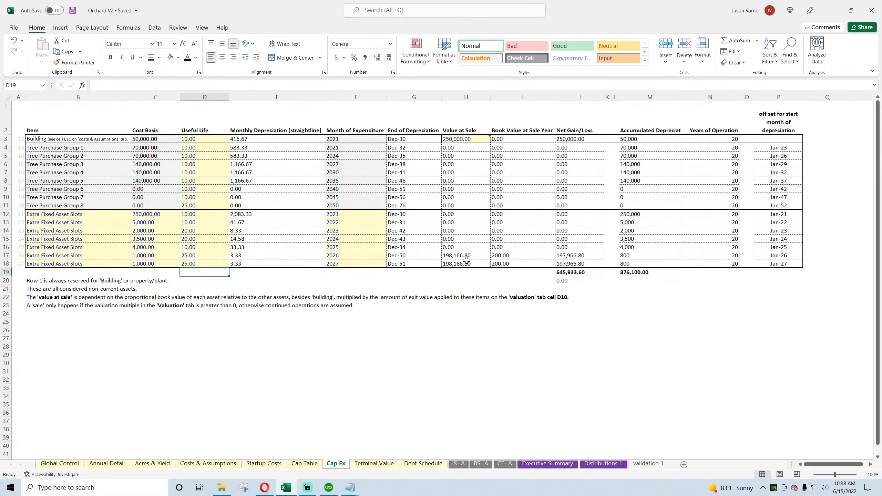
left_click(484, 467)
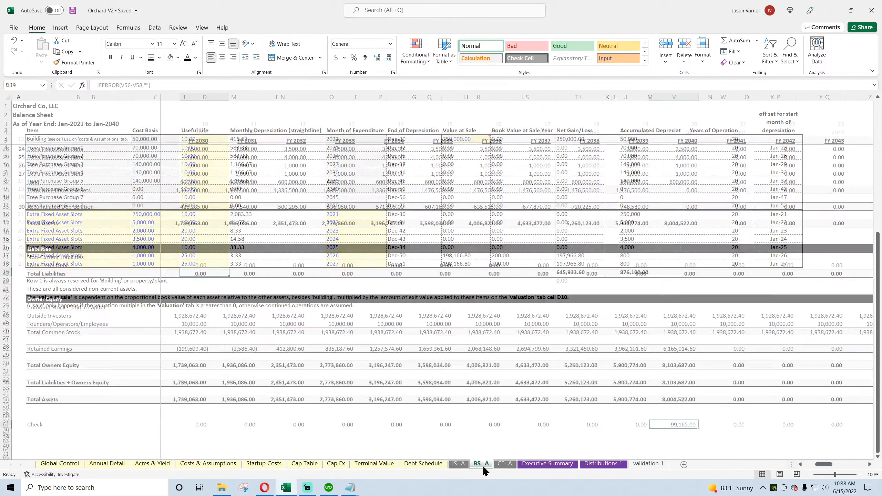
Step: Set the Useful Life of the 2027 Extra Fixed Asset Slot to 10 on Cap Ex and recheck the balance sheet
left_click(336, 463)
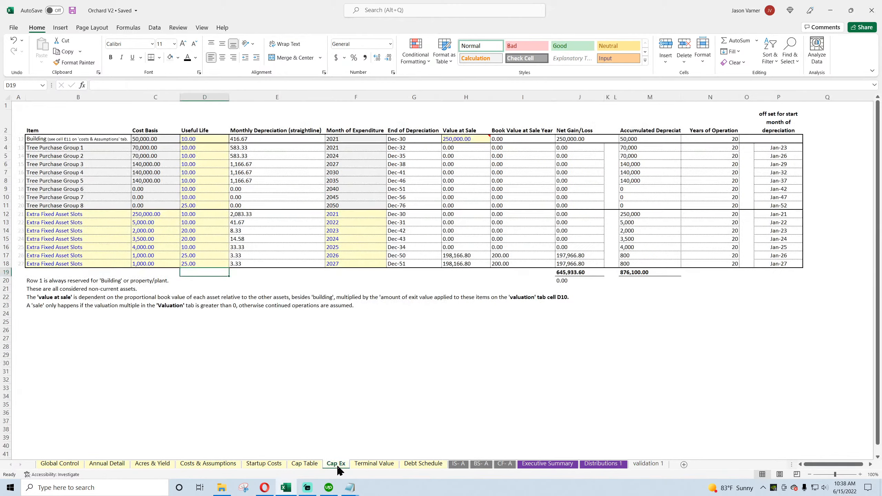
left_click(208, 263)
type("10")
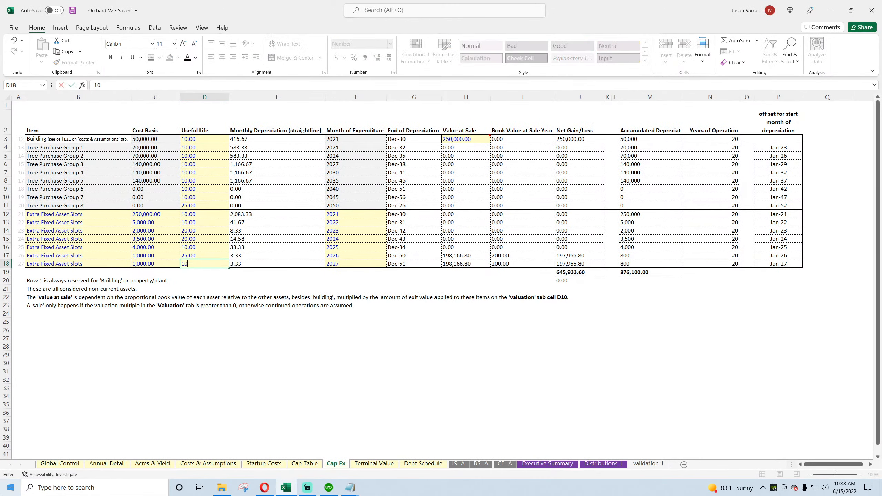
key("Return")
left_click(486, 463)
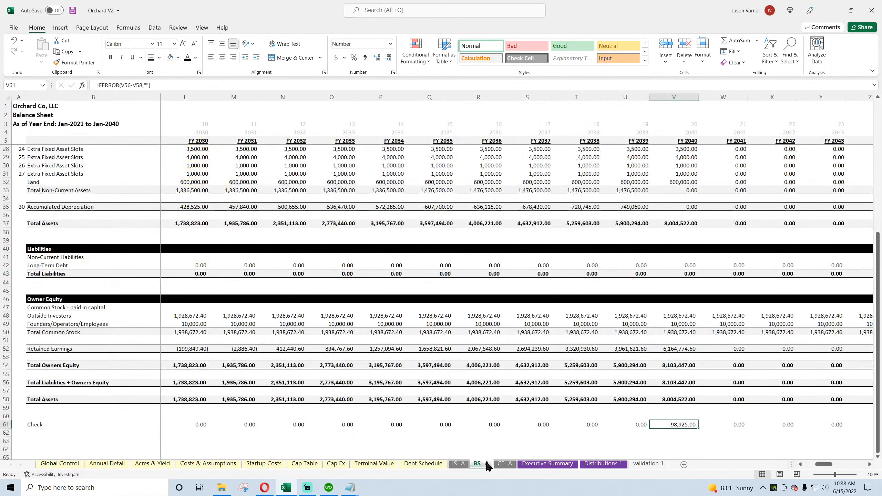
Step: Examine the Terminal Value valuation, the Cap Ex Monthly Depreciation column and the 2026 extra slot's Value at Sale formula
left_click(373, 464)
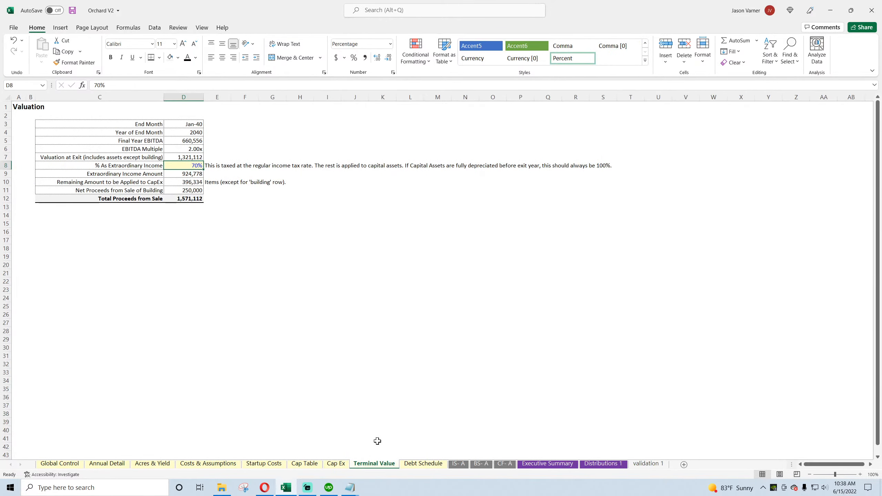
left_click(336, 463)
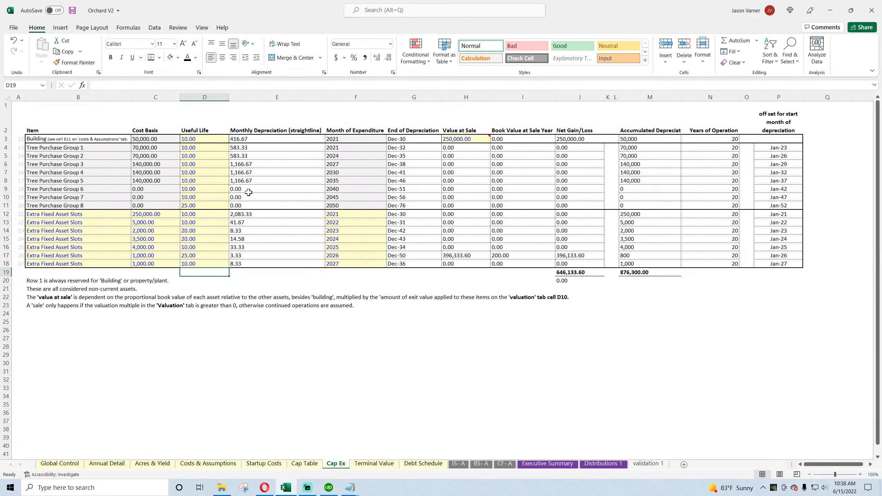
left_click_drag(262, 140, 252, 263)
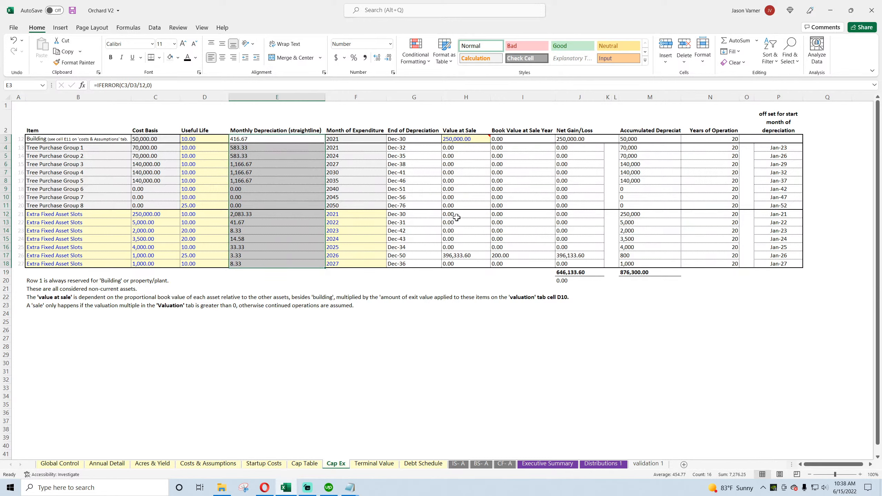
left_click(466, 255)
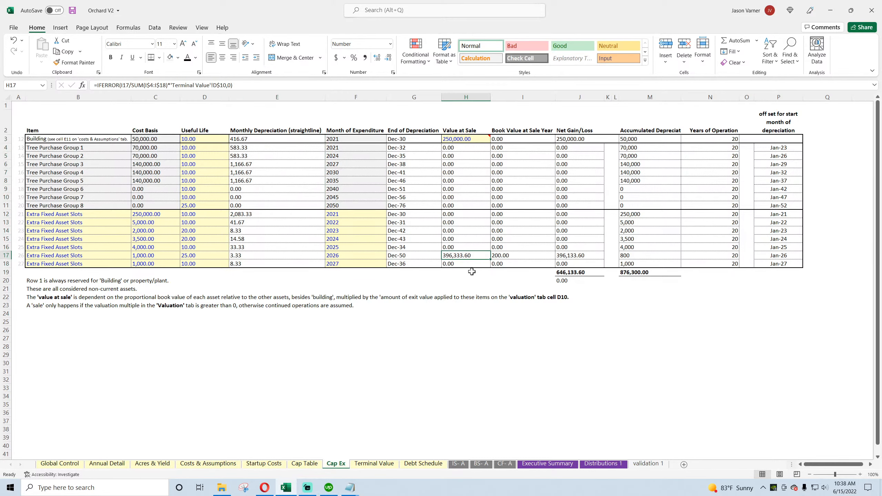
Step: Try 100% for % As Extraordinary Income on Terminal Value, check the balance sheet, and undo the change
left_click(372, 463)
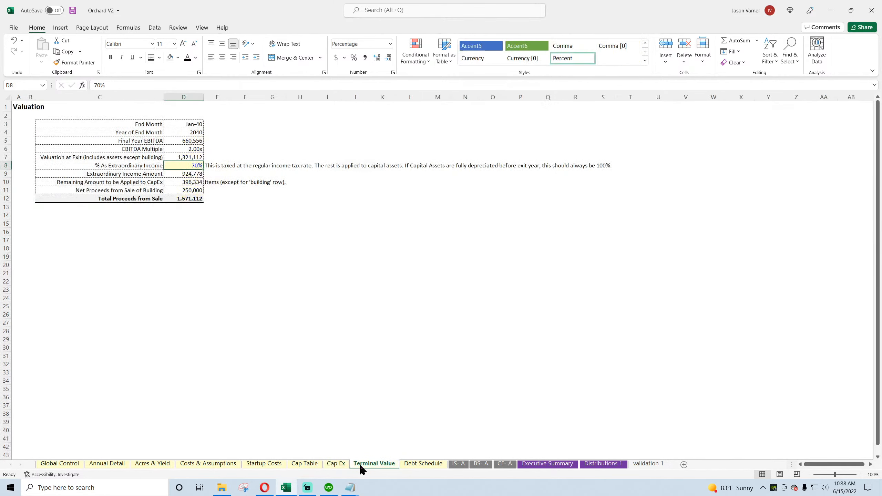
left_click(188, 182)
left_click(193, 168)
type("100%")
key("Return")
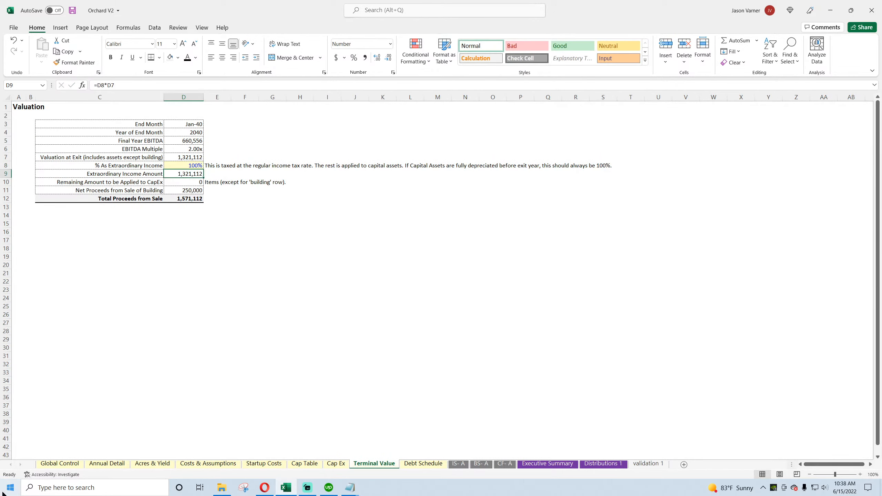
left_click(483, 464)
left_click(389, 464)
left_click(13, 40)
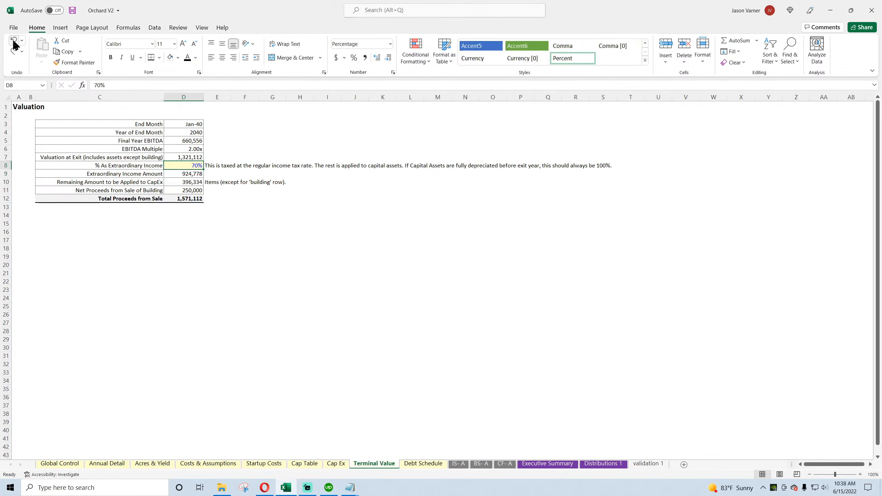
Step: Inspect the 2026 extra slot's Net Gain/Loss formula on Cap Ex and the FY 2040 sale gain and taxable income on the income statement
left_click(337, 464)
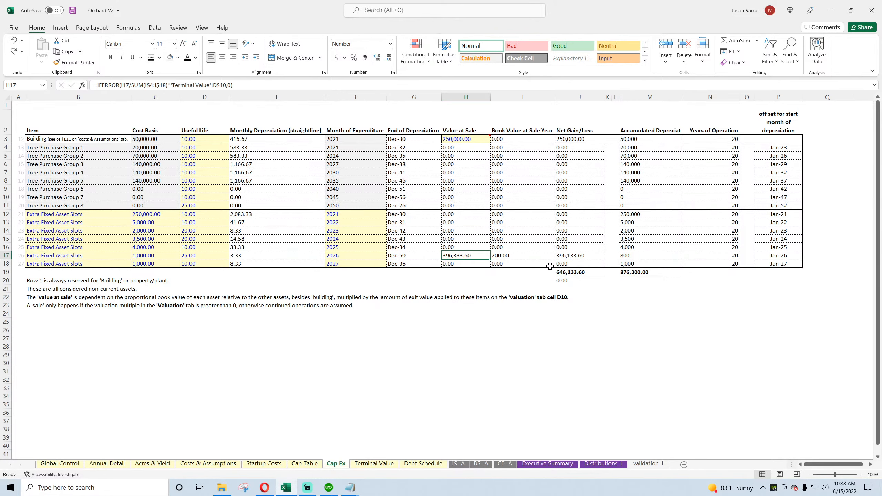
left_click(579, 256)
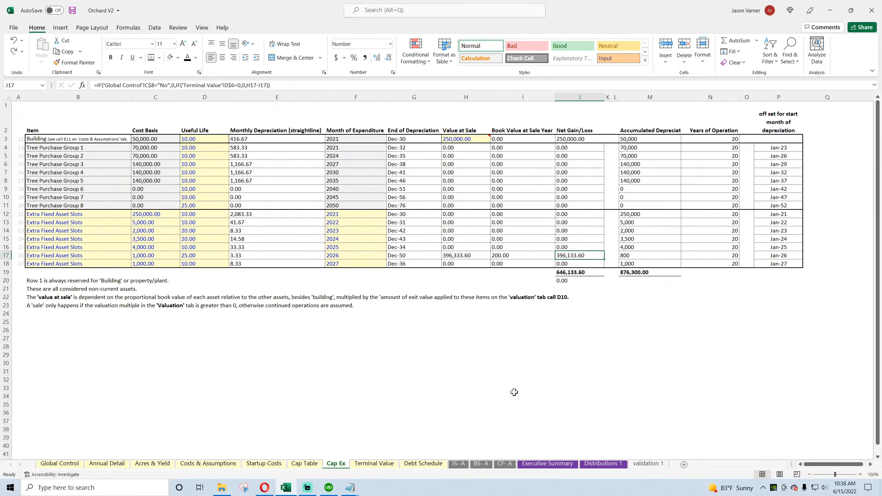
left_click(459, 464)
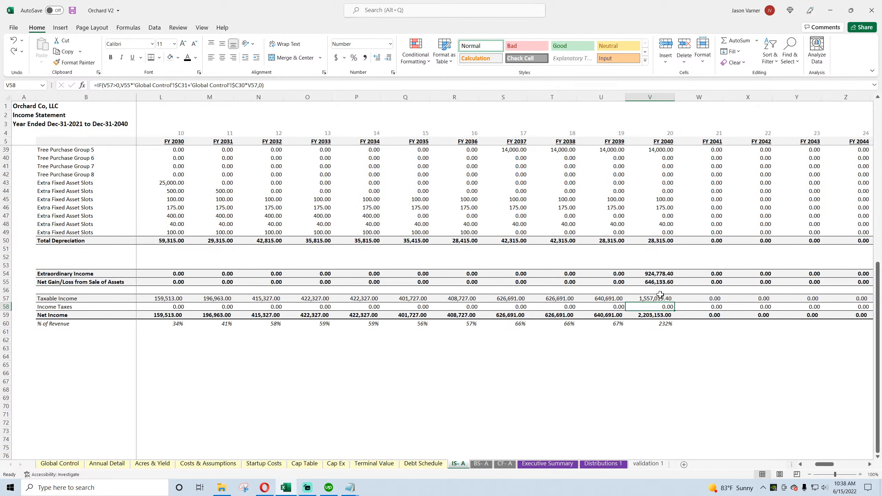
Step: Compare the FY 2040 Net Gain/Loss from Sale of Assets on the income statement with the sum of the Net Gain/Loss column on Cap Ex
left_click(657, 281)
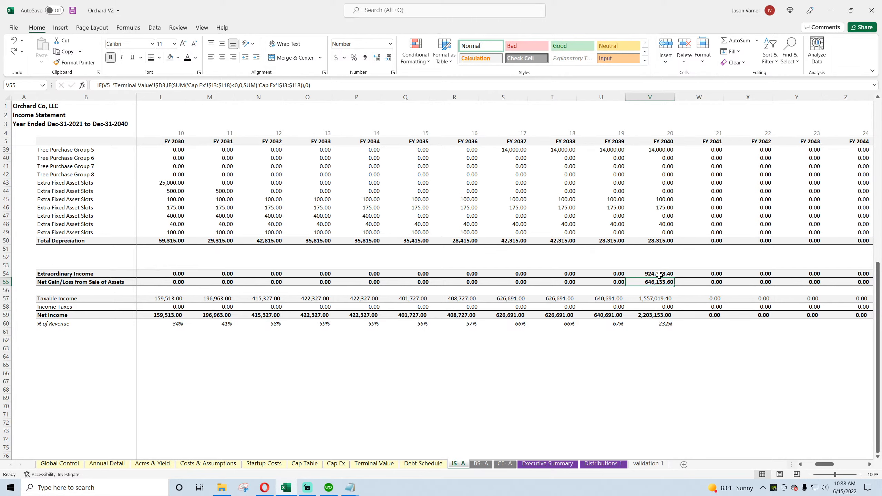
left_click(334, 464)
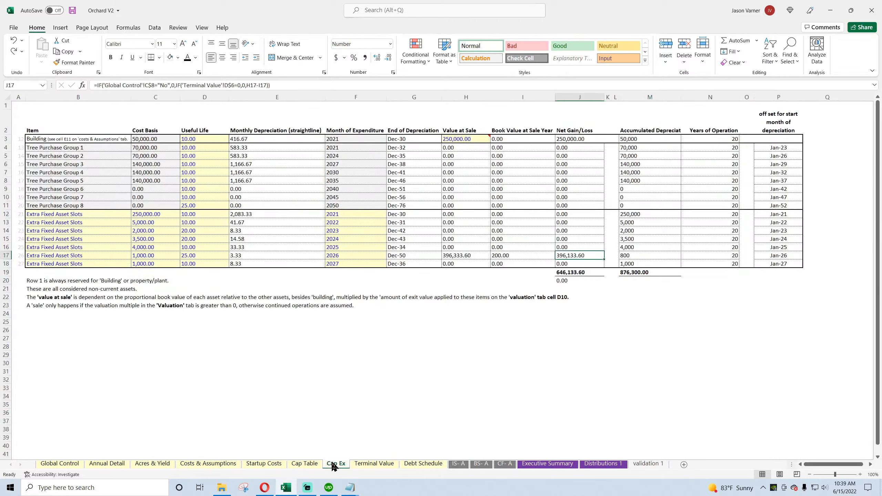
left_click(576, 146)
left_click_drag(577, 139, 574, 267)
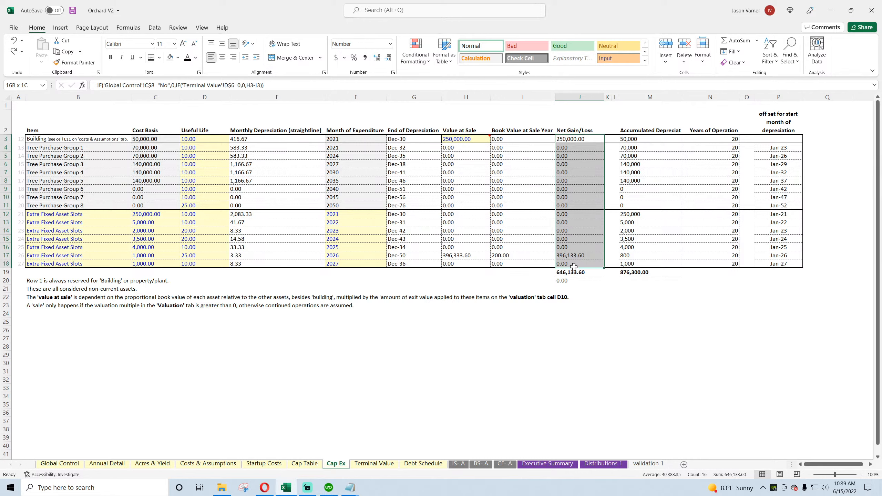
left_click_drag(574, 267, 574, 266)
Step: Set the Useful Life of the 2026 Extra Fixed Asset Slot to 10 on Cap Ex and recheck the FY 2040 balance sheet check
left_click(197, 256)
type("10")
key("Return")
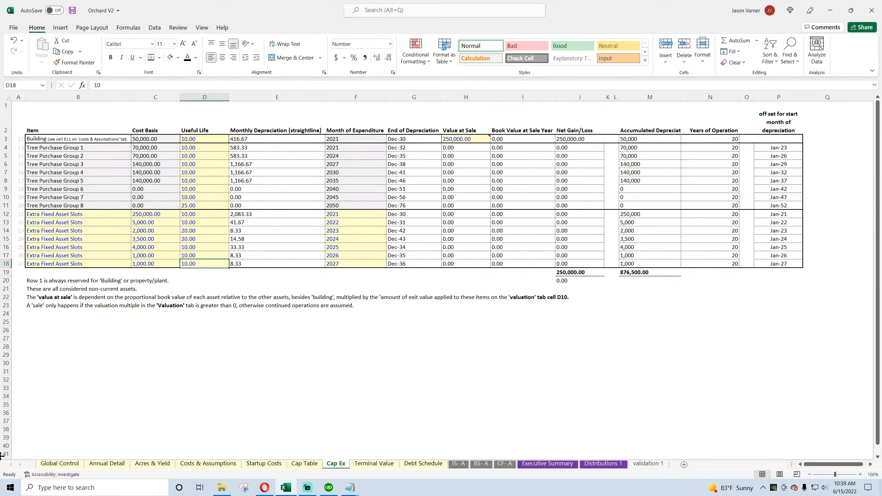
left_click(481, 463)
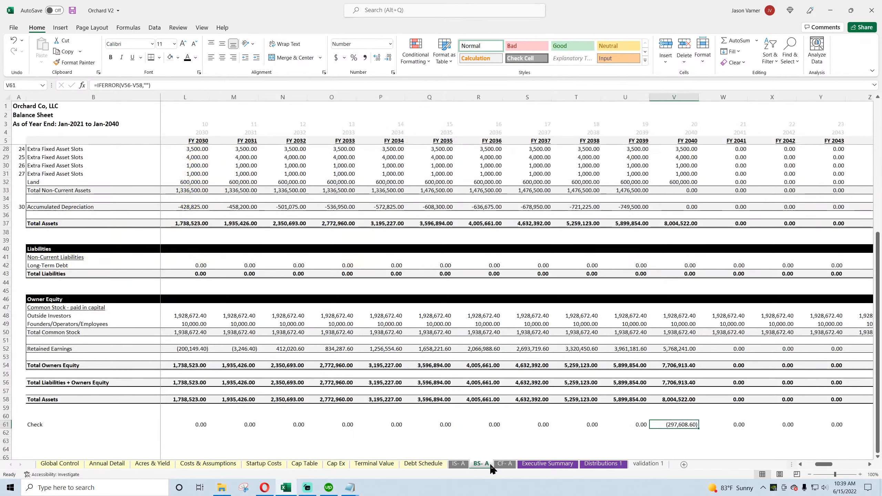
left_click(377, 465)
left_click(334, 465)
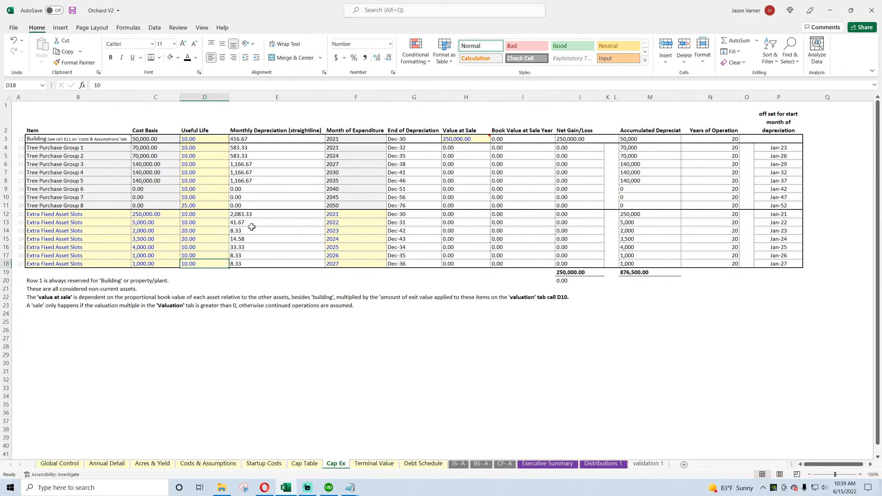
left_click(480, 464)
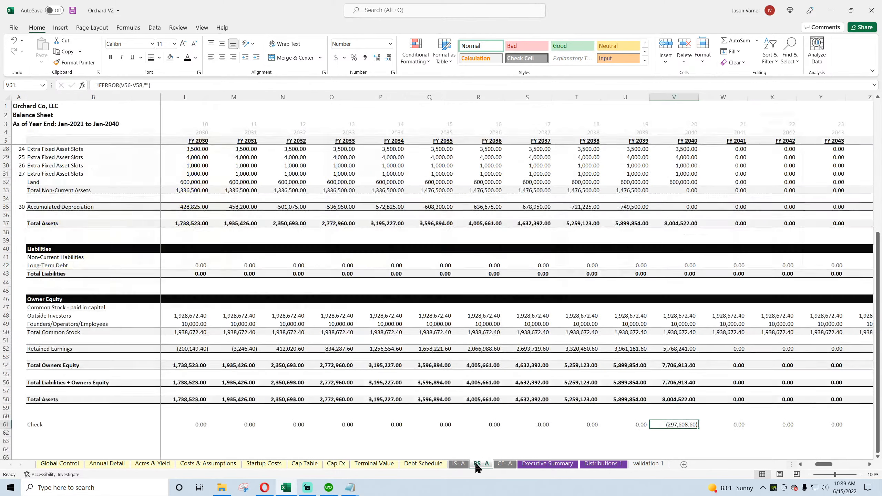
Step: Compare the sum of all depreciation rows on the income statement with the sum of the Cost Basis column on Cap Ex
left_click(457, 464)
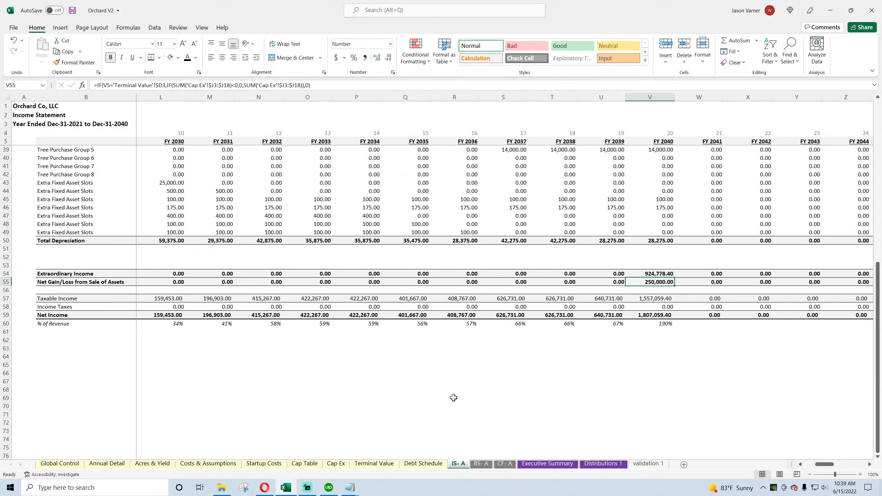
scroll(455, 400, "up", 3)
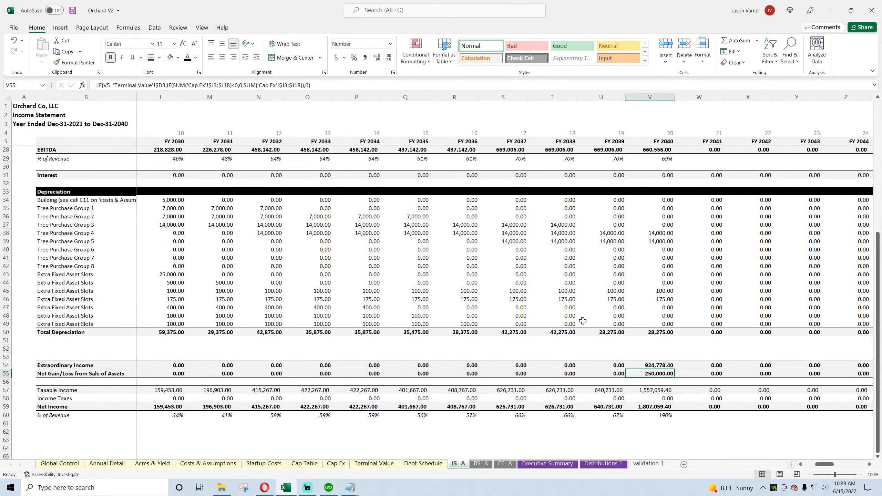
left_click_drag(665, 325, 178, 201)
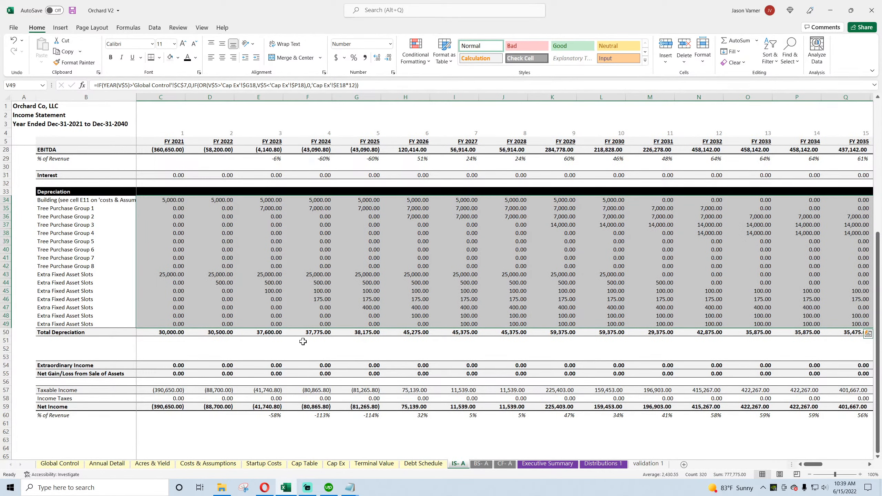
left_click(335, 464)
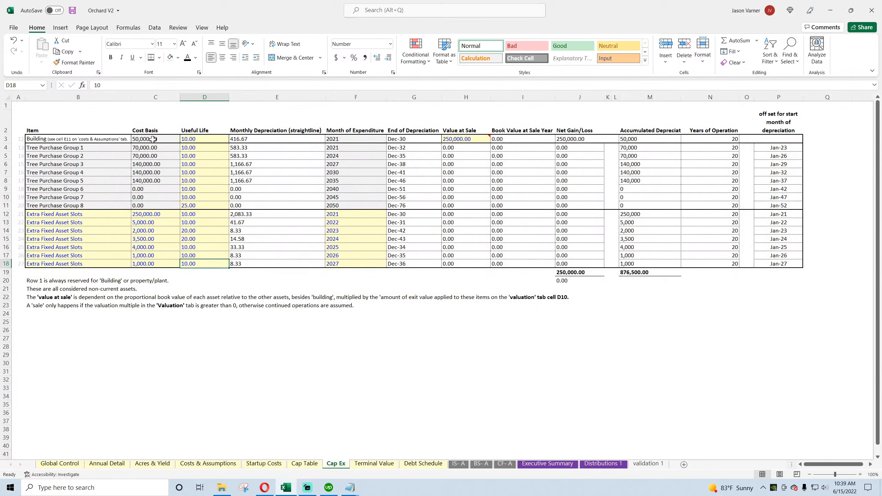
left_click_drag(153, 139, 145, 261)
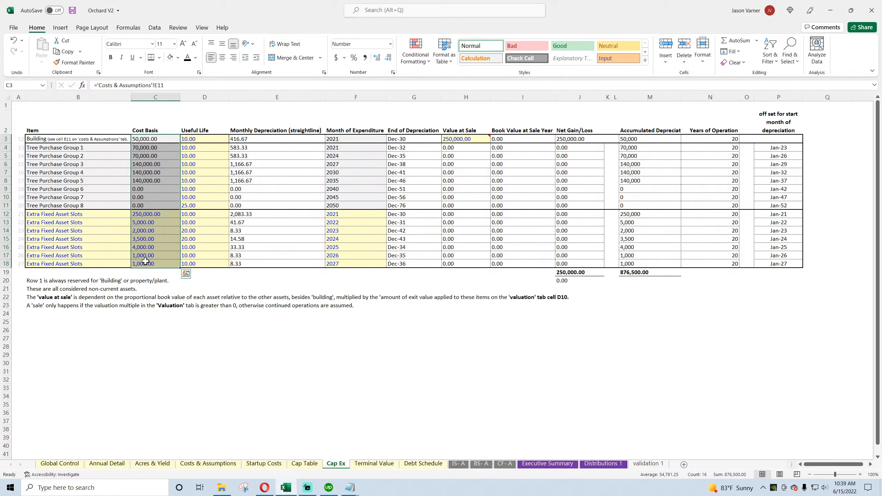
Step: Fit the Accumulated Depreciation column's width to its heading and inspect the formulas for Building and Tree Purchase Groups 1, 2 and 4
double_click(681, 95)
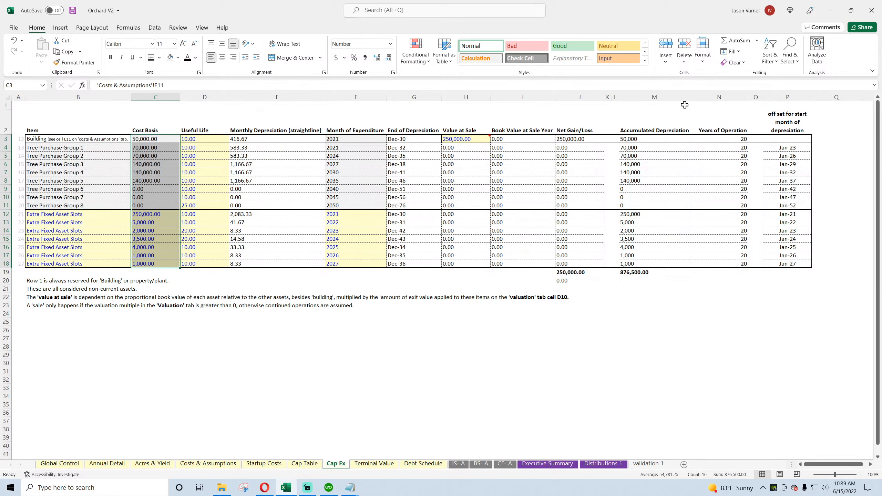
left_click(657, 140)
left_click(649, 149)
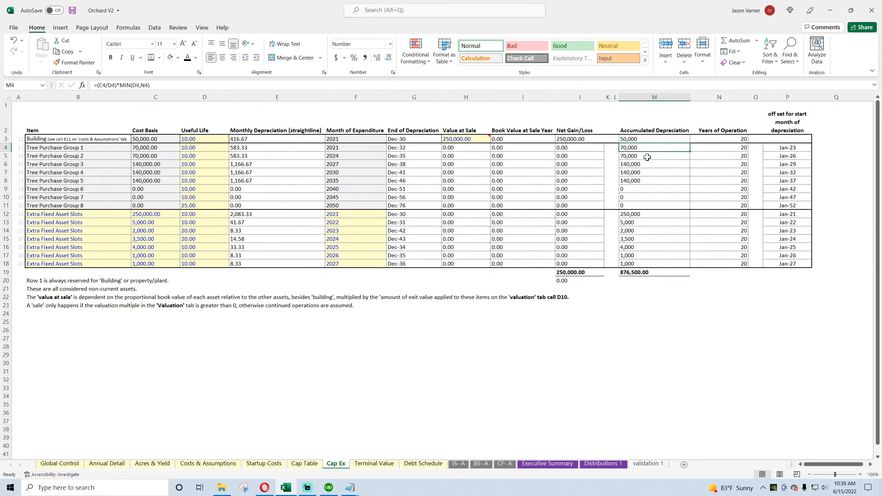
left_click(642, 139)
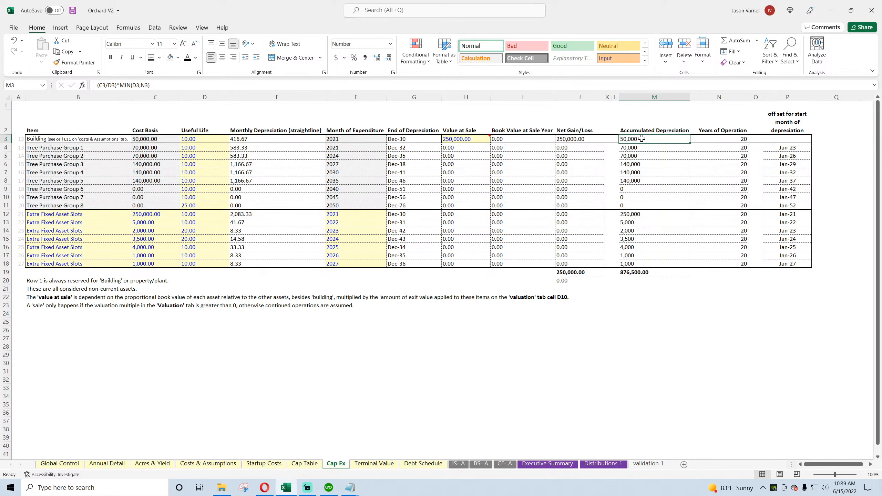
left_click(642, 148)
left_click(642, 156)
left_click(642, 172)
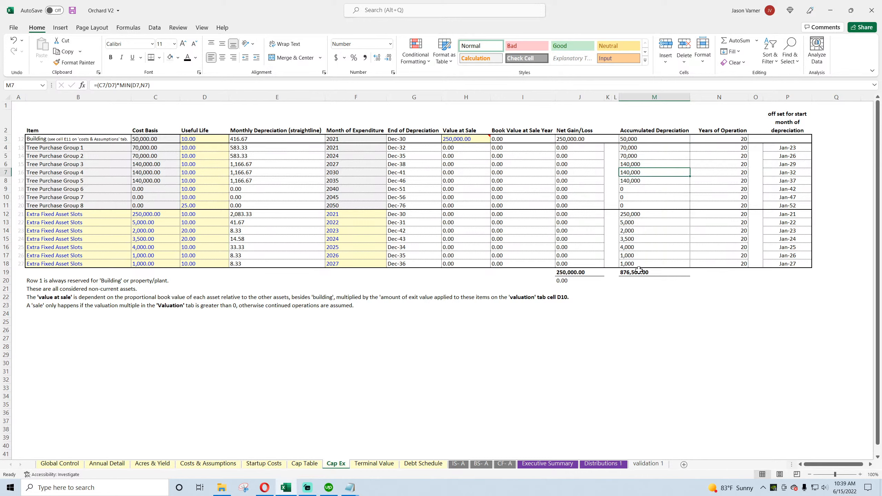
Step: In cell M21 of Cap Ex, subtract the income statement's depreciation rows from total accumulated depreciation with =M19-SUM('IS- A'!C34:AG49)
left_click(642, 294)
type("=")
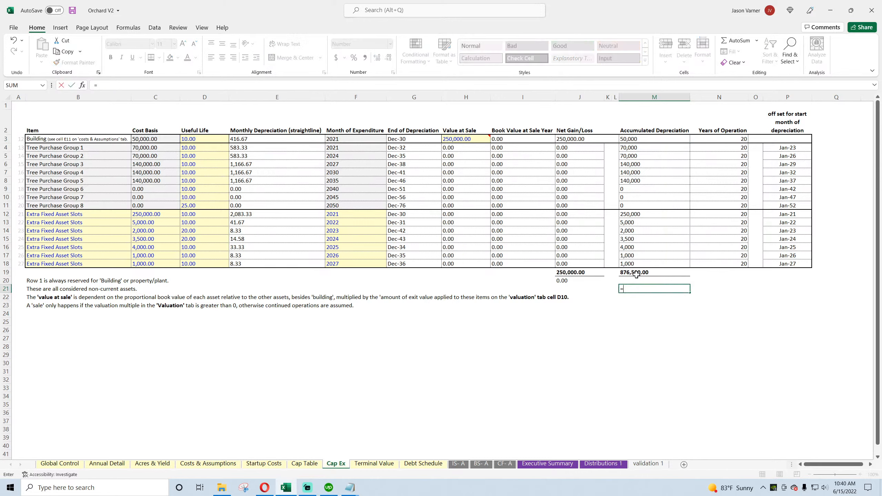
left_click(637, 273)
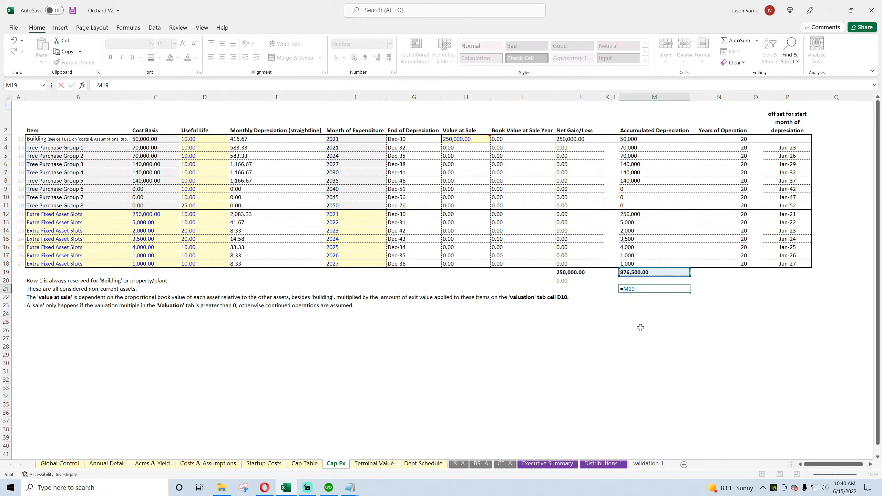
type("-sum(")
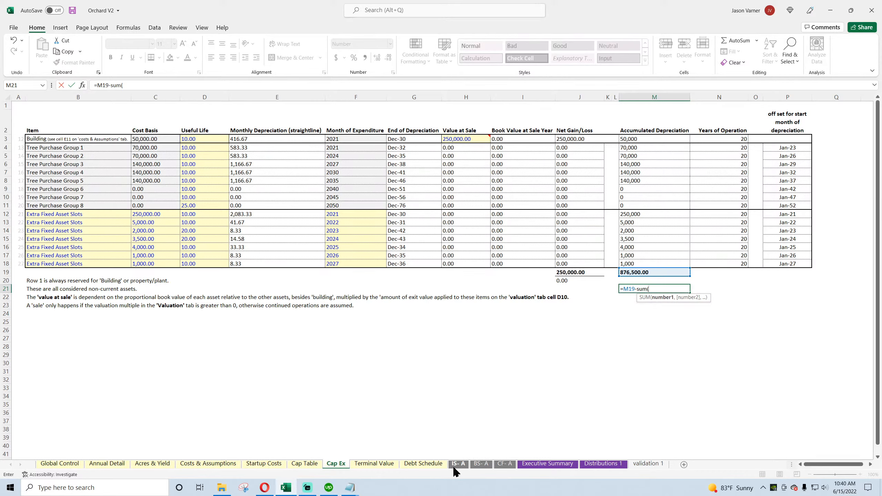
left_click(457, 465)
left_click_drag(168, 200, 774, 324)
key("Return")
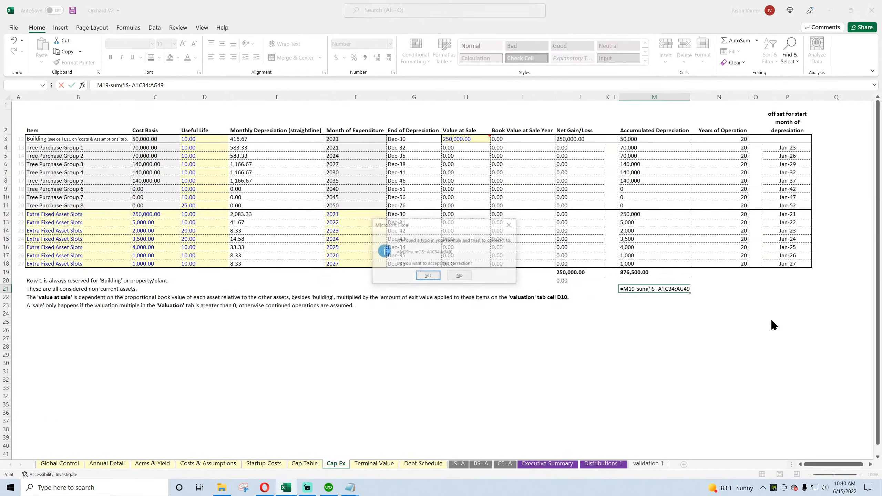
key("Return")
left_click(658, 293)
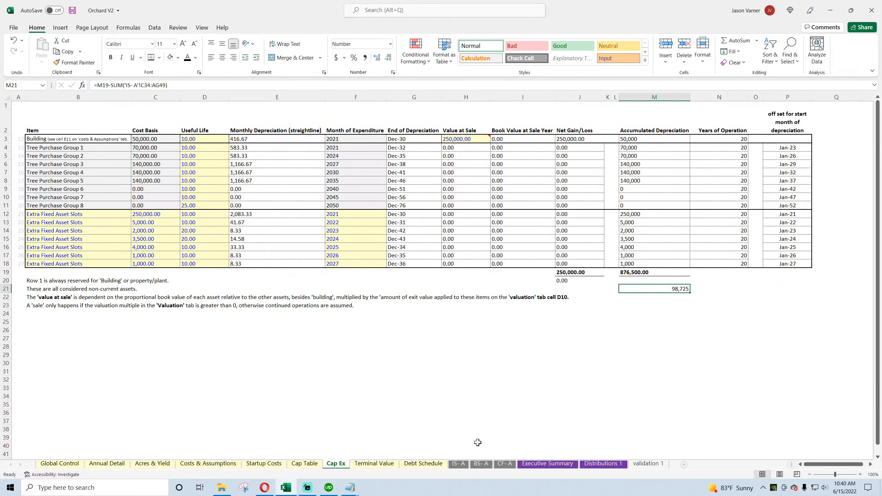
Step: Compare the depreciation difference with the FY 2040 balance sheet check and clear the temporary formula from M21 on Cap Ex
left_click(481, 464)
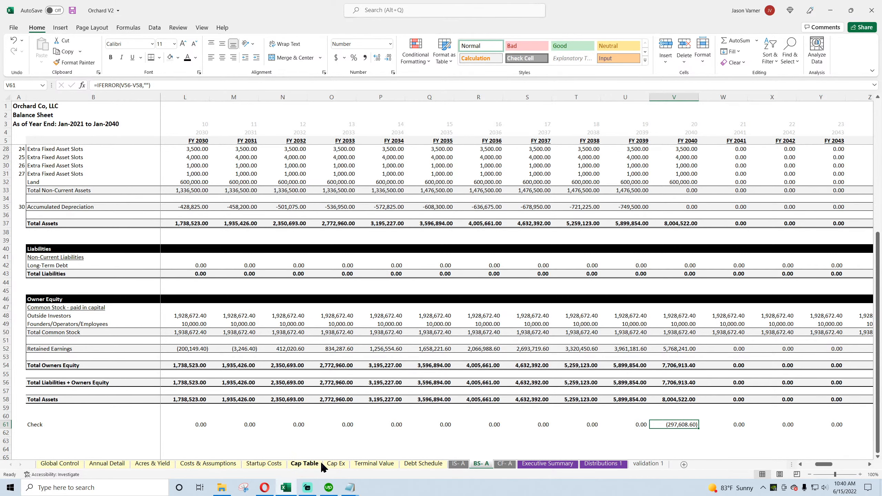
left_click(335, 464)
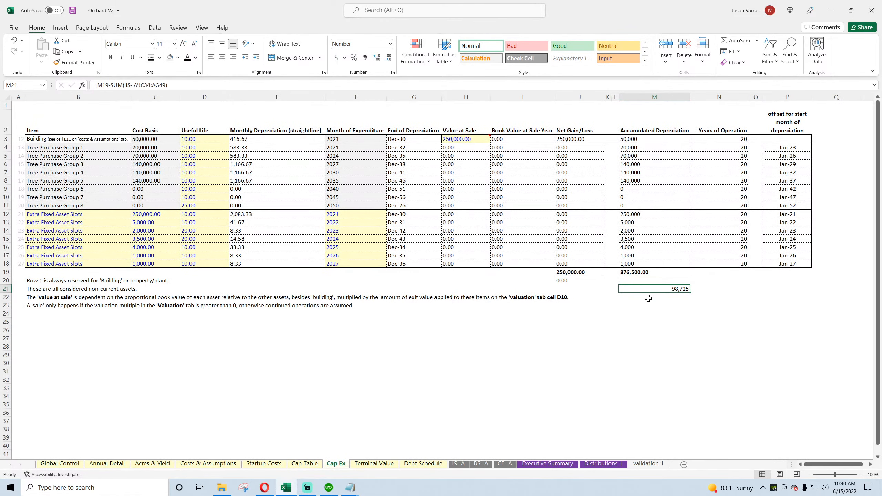
key("Delete")
key("Return")
Step: Inspect the Accumulated Depreciation formulas for Building and Tree Purchase Groups 1, 4 and 5, and save the workbook
left_click(639, 138)
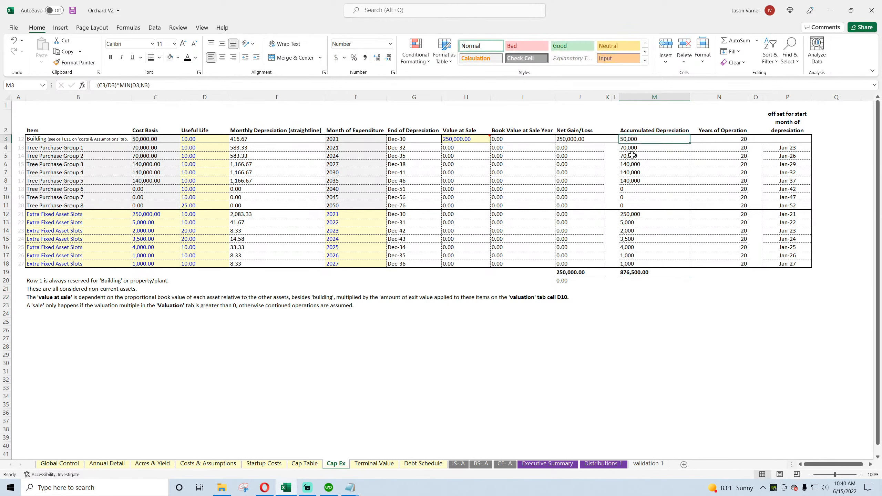
left_click(632, 149)
left_click(632, 172)
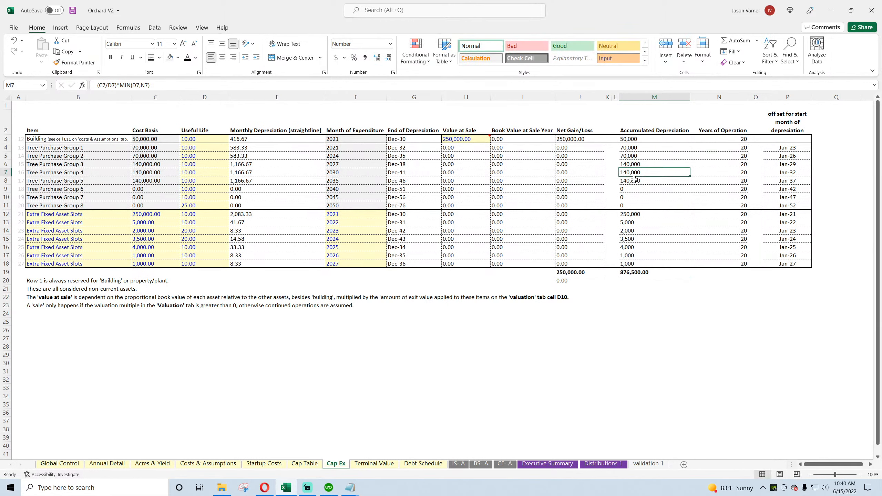
double_click(633, 181)
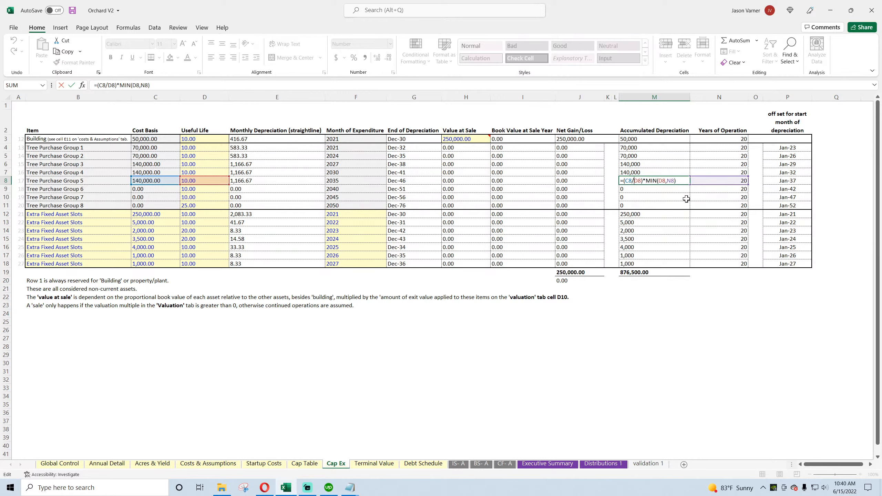
key("Return")
left_click(643, 180)
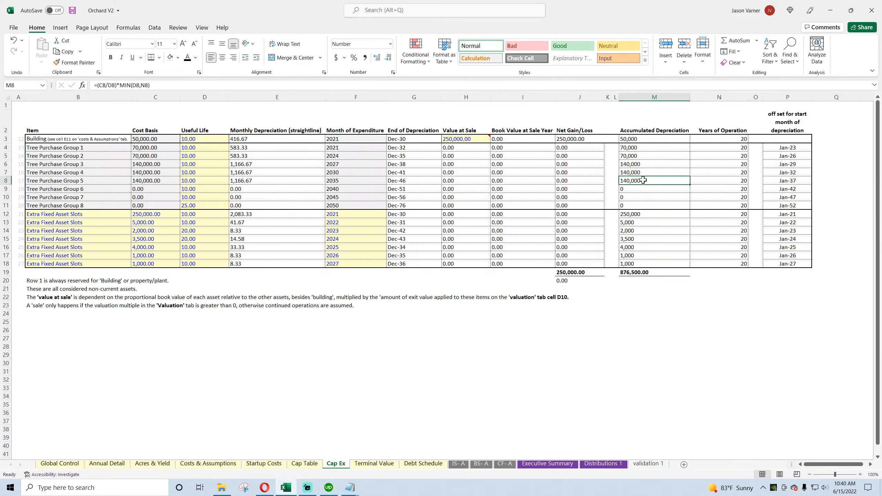
left_click(642, 140)
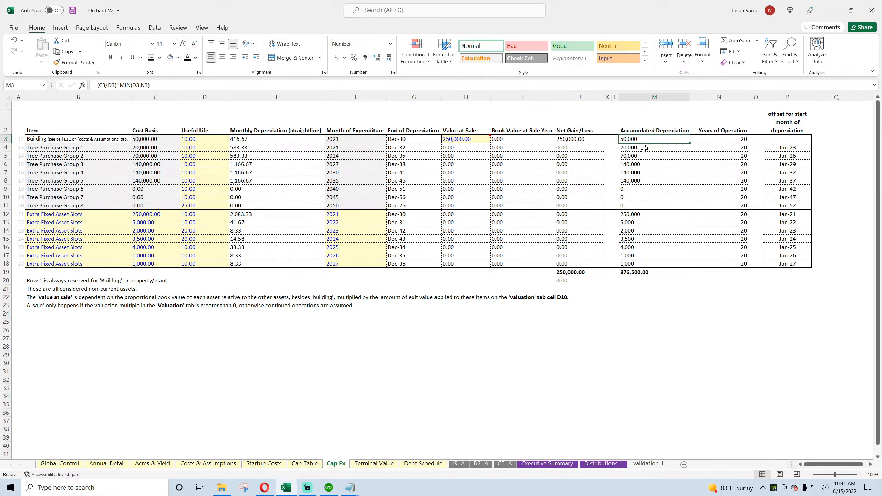
left_click(644, 148)
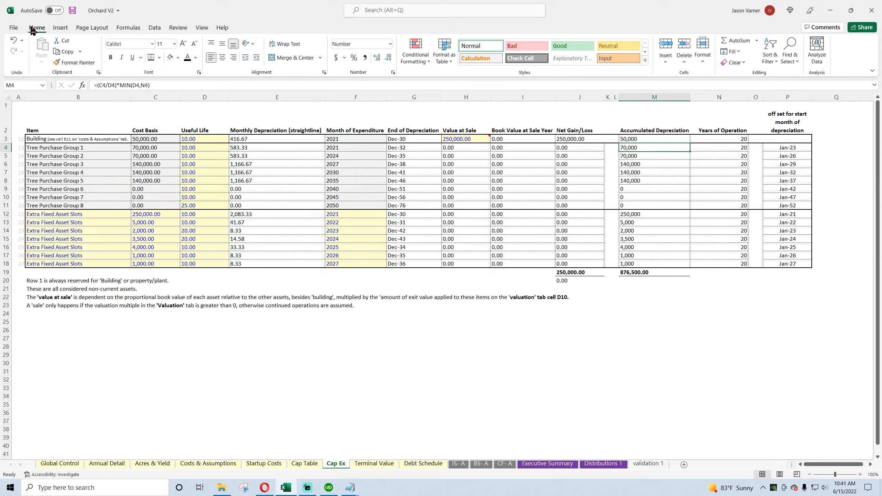
left_click(73, 11)
Step: Examine how Tree Purchase Group 5's Accumulated Depreciation formula uses its Cost Basis, Useful Life and Years of Operation
left_click(635, 139)
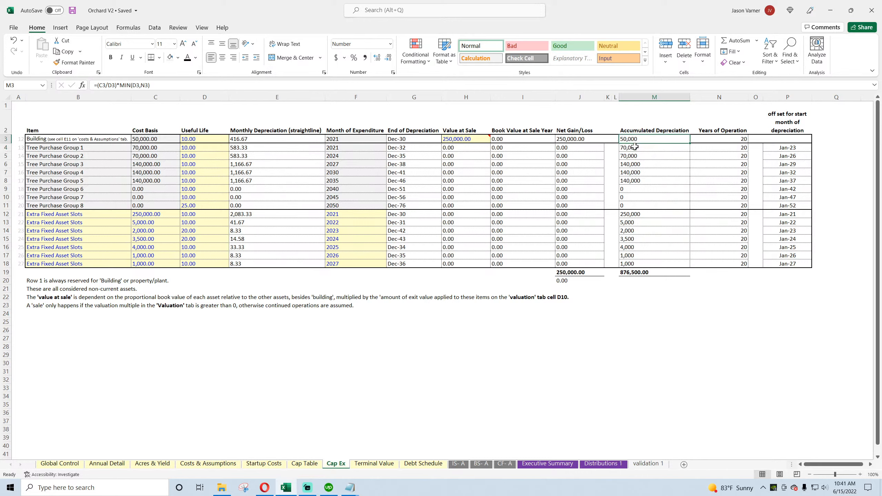
left_click(635, 147)
left_click(637, 165)
left_click(645, 191)
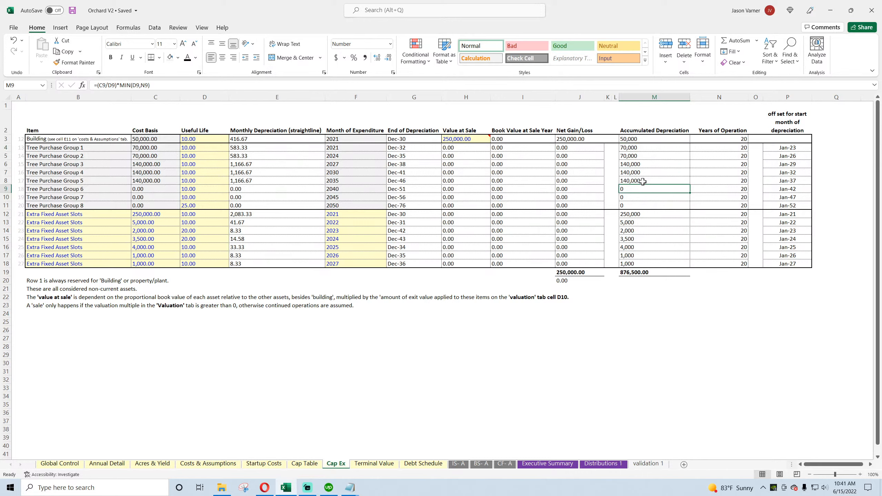
double_click(642, 181)
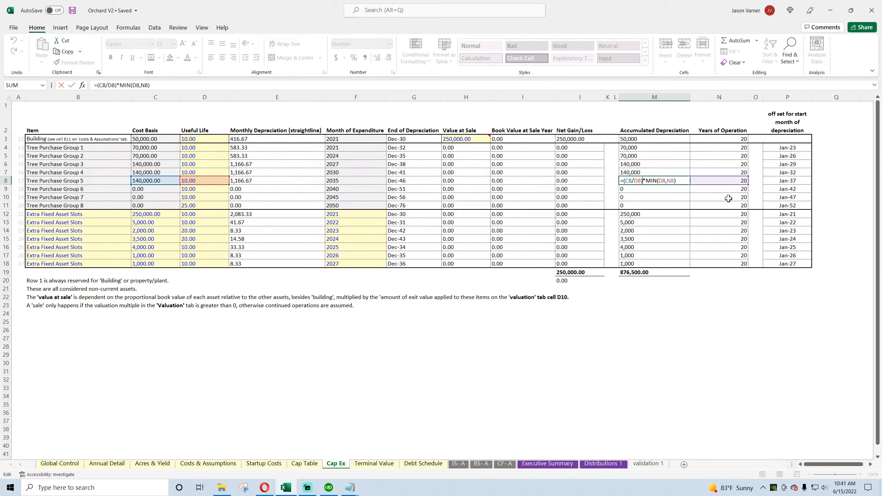
key("Return")
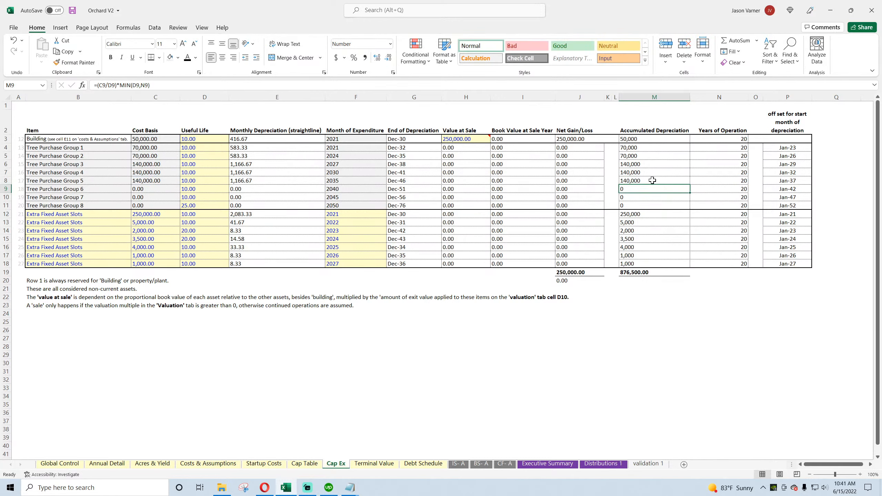
left_click(729, 180)
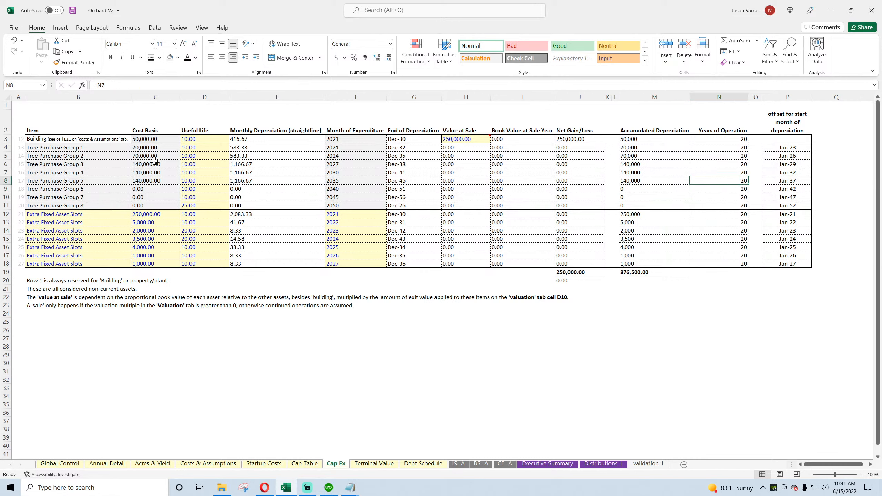
left_click(184, 180)
left_click(660, 178)
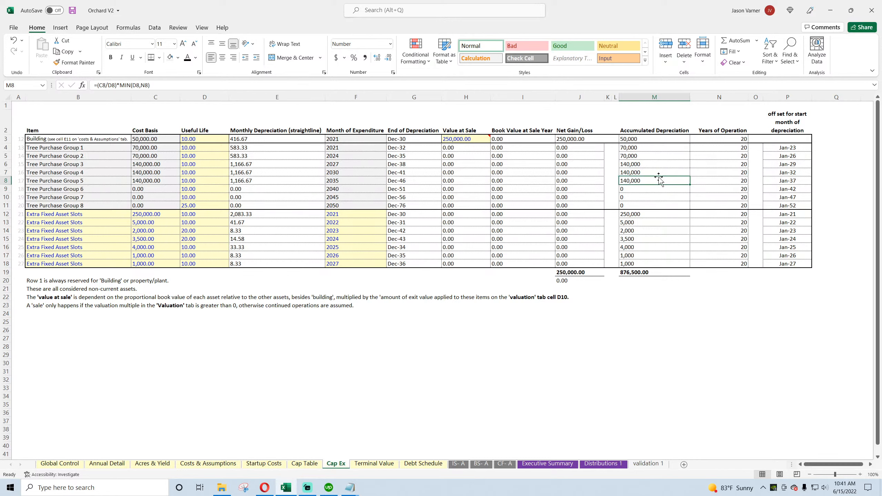
Step: Compare the Accumulated Depreciation amounts for the assets on Cap Ex with Building's yearly depreciation from FY 2021 to FY 2031 on IS- A
left_click_drag(636, 149, 637, 262)
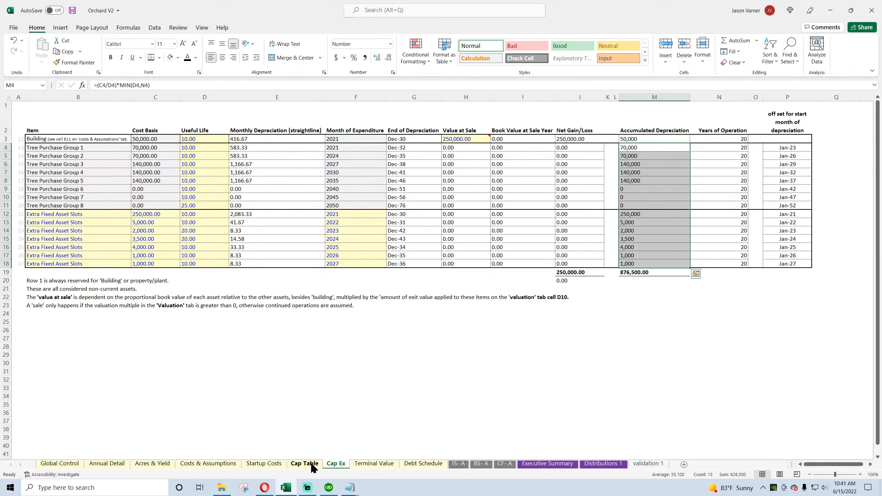
left_click(458, 463)
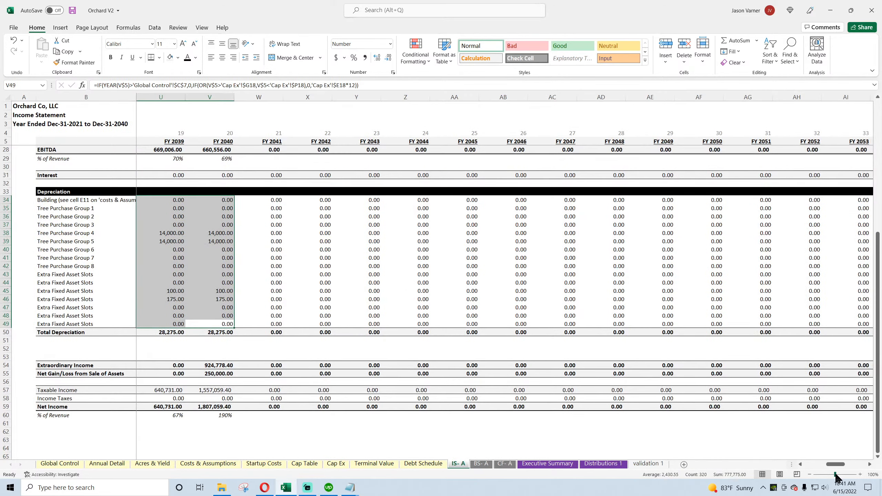
left_click_drag(835, 464, 813, 464)
left_click(164, 201)
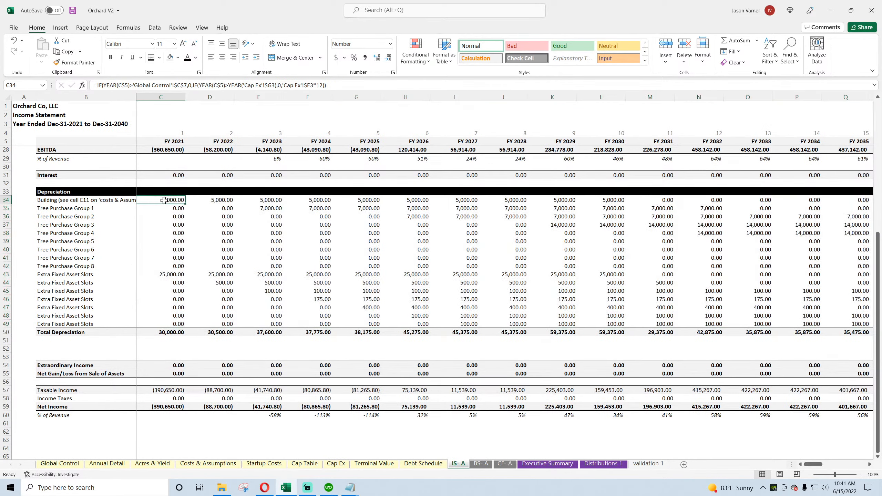
left_click_drag(164, 200, 652, 204)
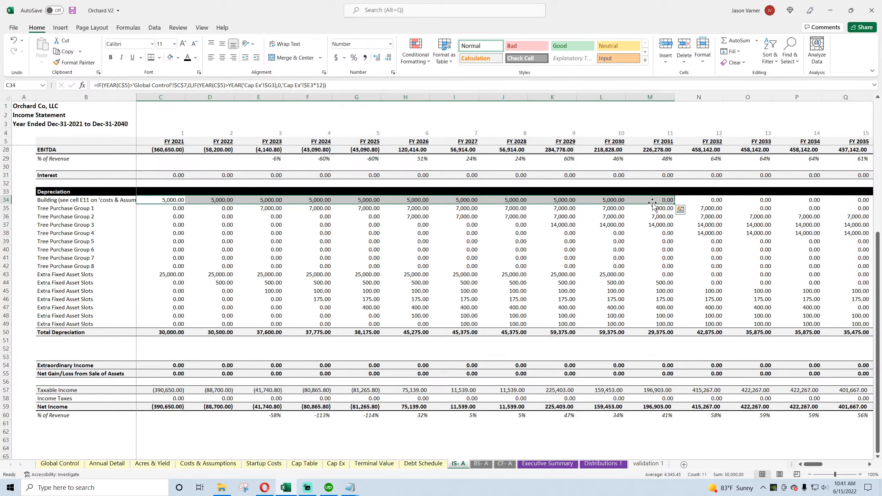
left_click(336, 464)
left_click(361, 465)
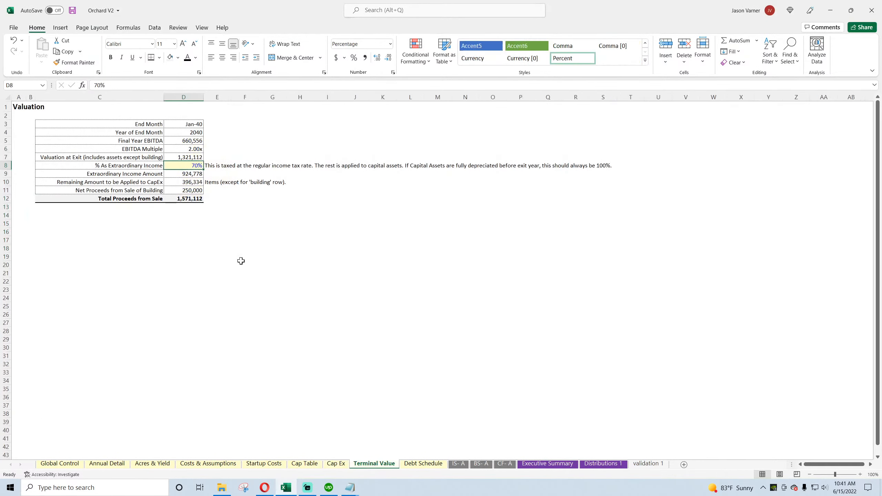
Step: Check the yearly depreciation totals of Tree Purchase Groups 1 and 2 on IS- A against Cap Ex
left_click(456, 464)
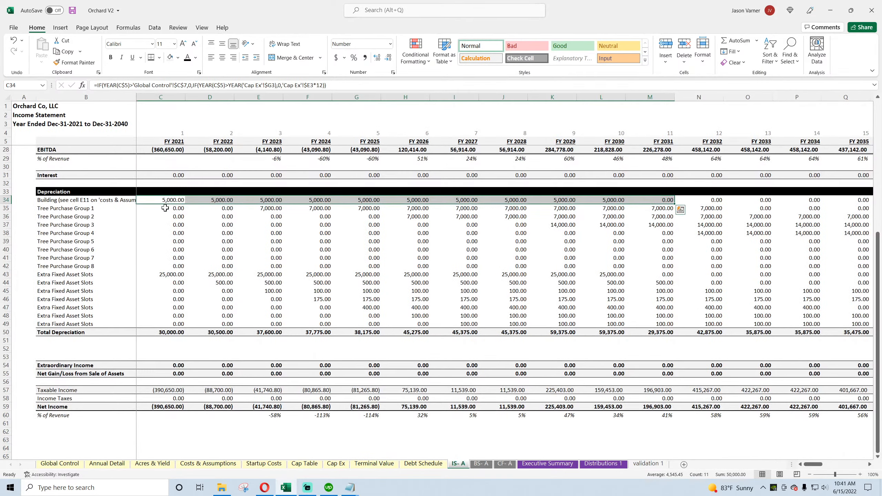
left_click_drag(167, 207, 718, 206)
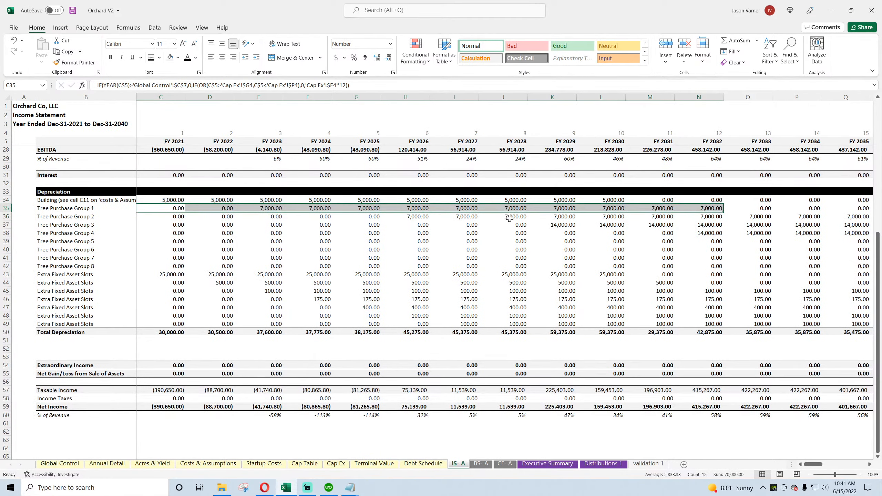
left_click_drag(405, 216, 661, 218)
left_click_drag(824, 464, 812, 466)
left_click(336, 464)
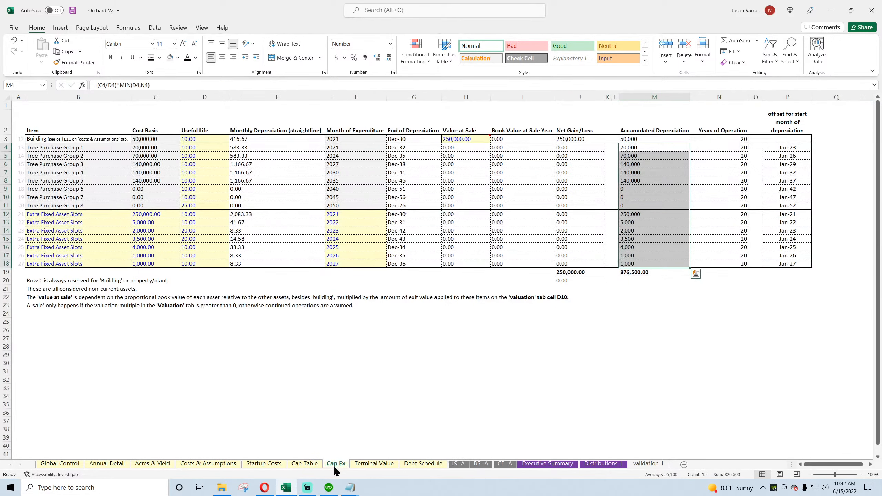
Step: Compare the Cost Basis of Tree Purchase Groups 3 to 5 with their yearly depreciation on IS- A, and save the workbook
left_click_drag(143, 163, 145, 181)
left_click(458, 466)
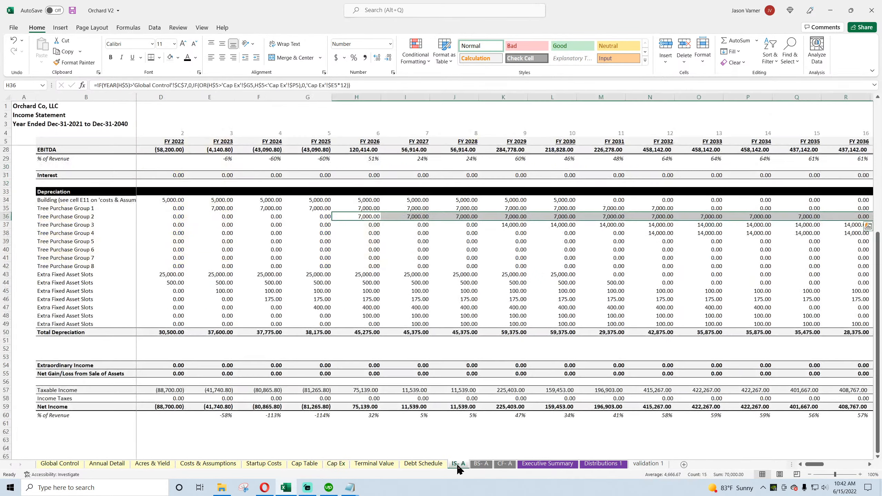
left_click_drag(503, 230, 654, 223)
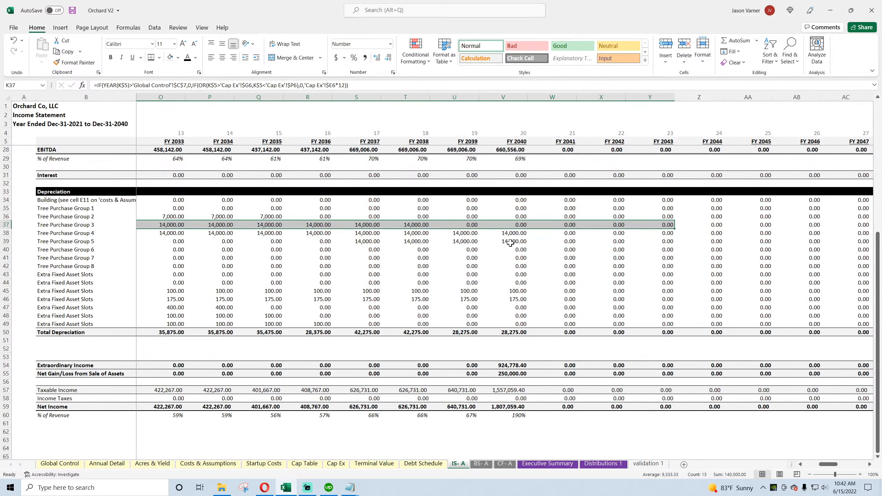
left_click(510, 243)
left_click_drag(825, 465, 808, 467)
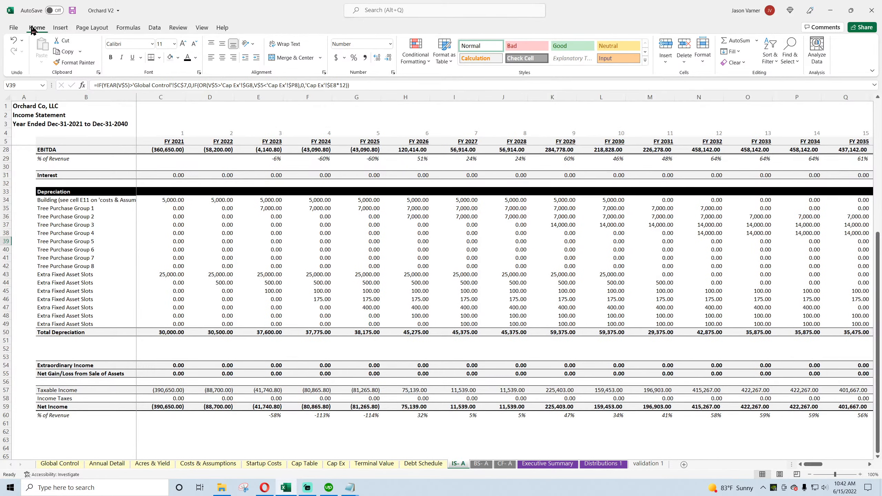
left_click(73, 11)
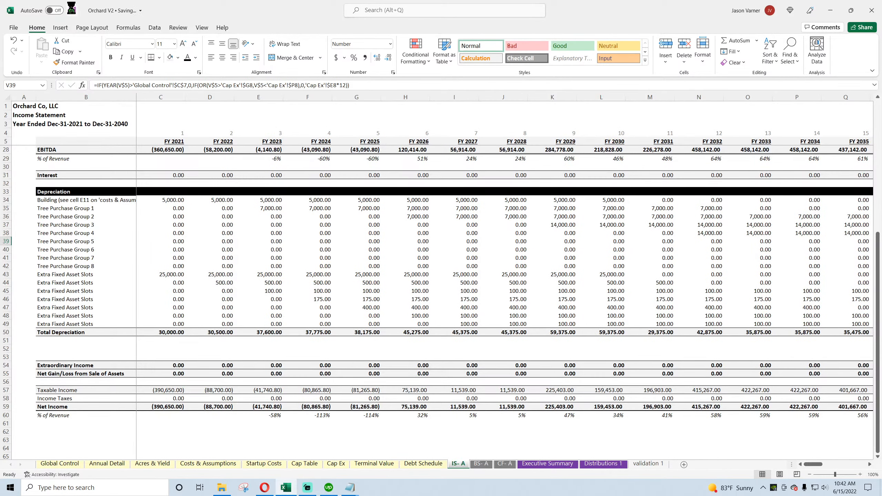
Step: Inspect the Accumulated Depreciation formulas for Building and the tree purchase groups on Cap Ex together with the assets' Useful Life values
left_click(336, 464)
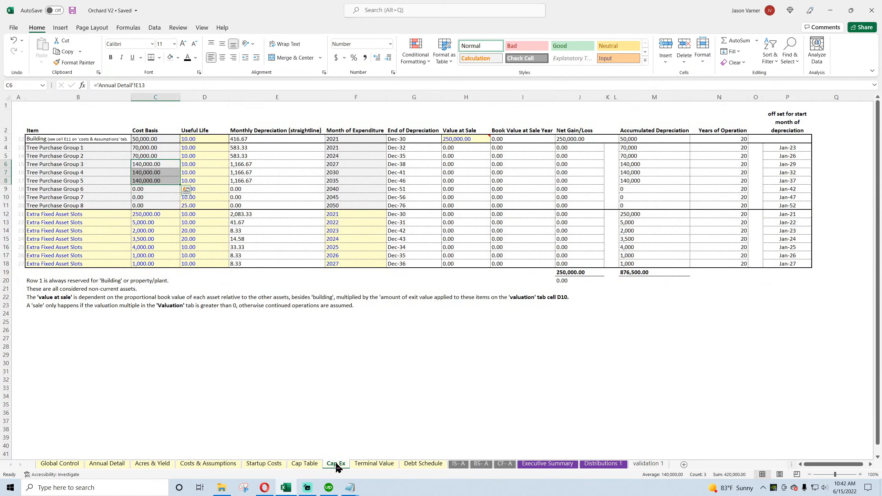
left_click(640, 153)
left_click(639, 165)
left_click(640, 147)
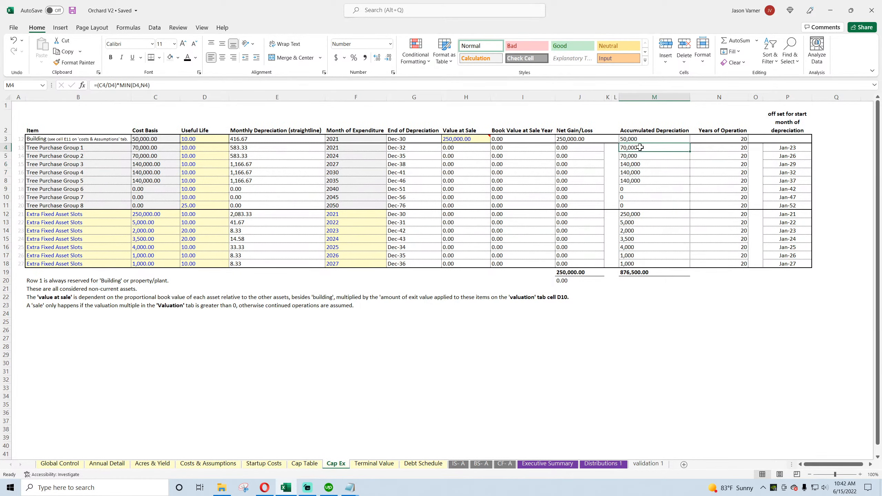
left_click(639, 156)
left_click(639, 179)
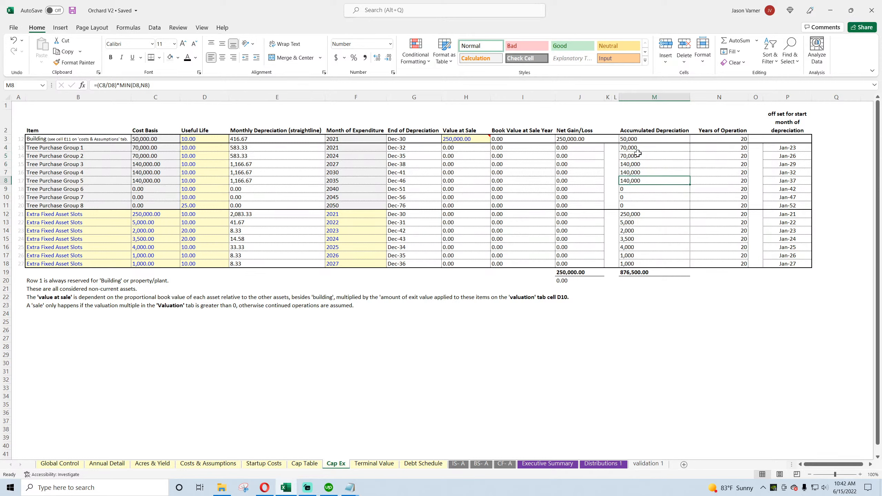
left_click(635, 139)
left_click(635, 152)
left_click(635, 171)
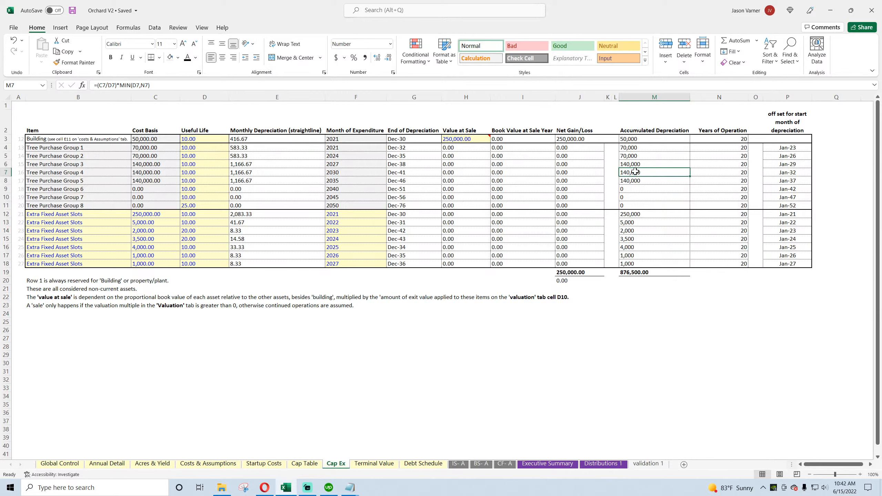
left_click(195, 174)
left_click_drag(200, 139, 195, 264)
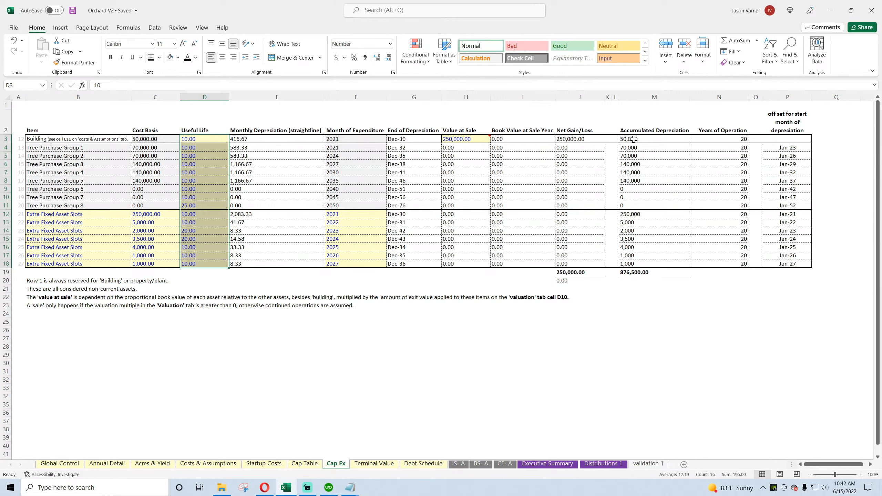
left_click(191, 147)
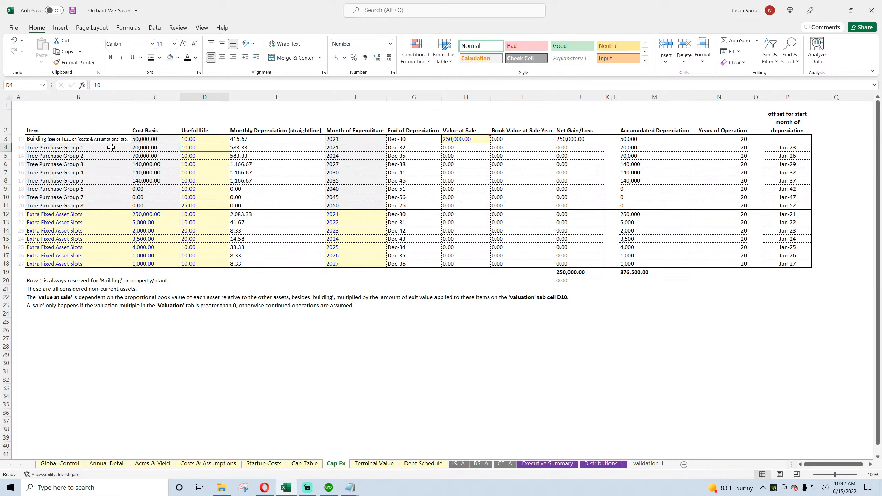
Step: Add the heading "Years of Service" in cell Q2 of Cap Ex, beside the depreciation offset column
left_click(818, 141)
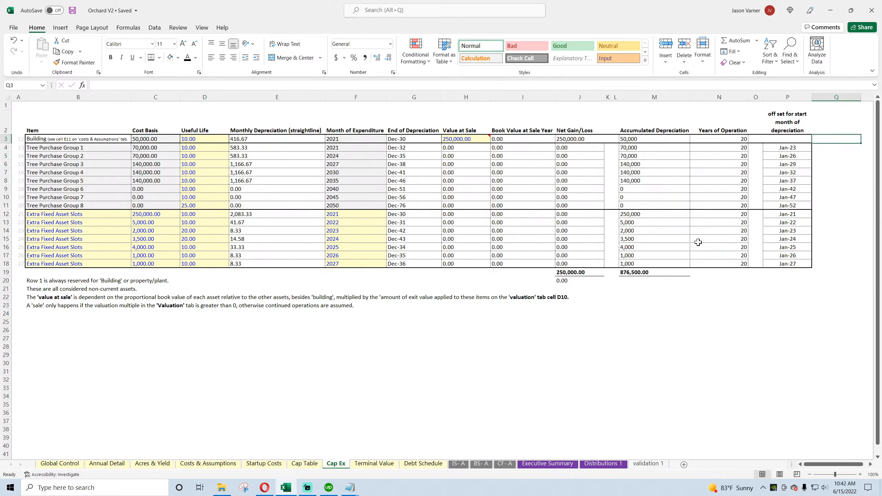
type("Years of")
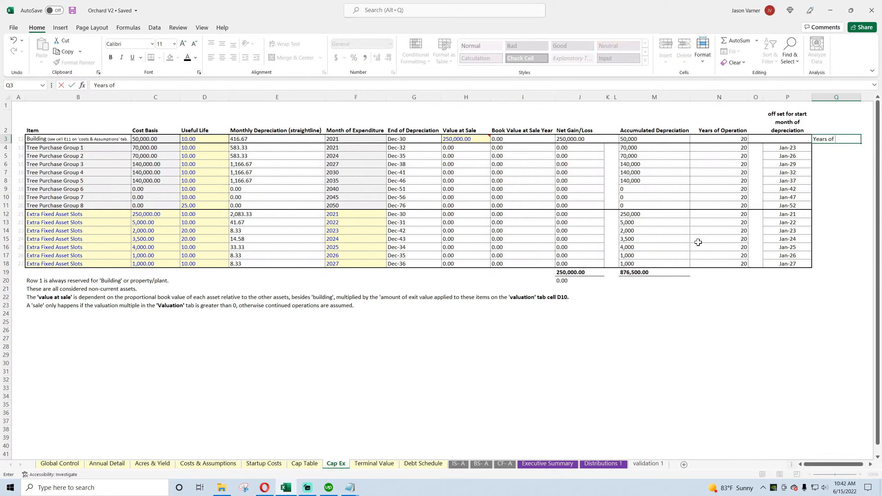
type(" Service")
key("Return")
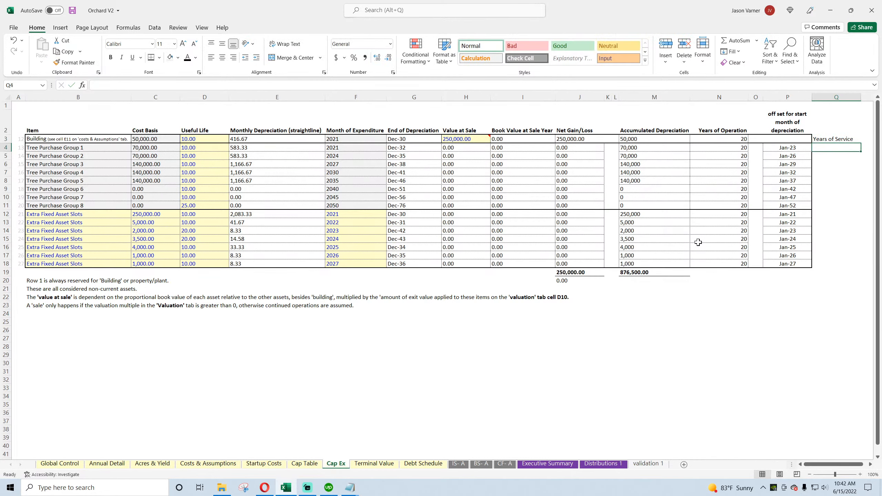
type("=")
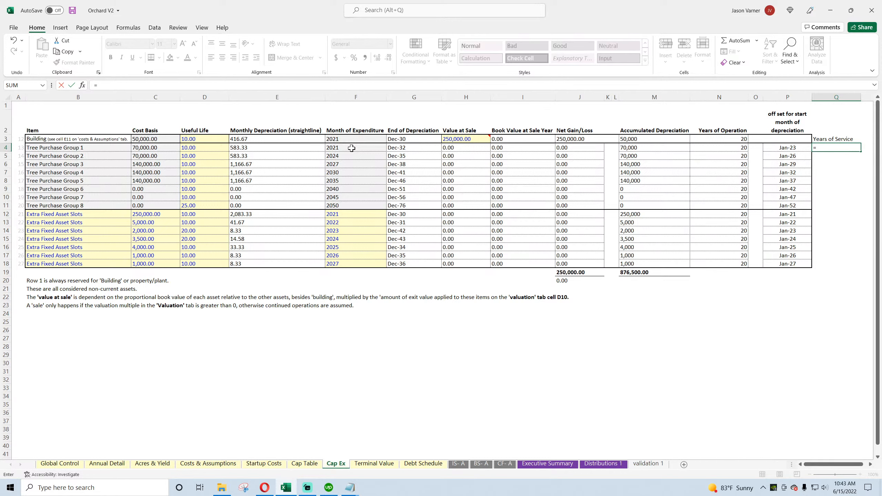
key("Escape")
left_click(835, 138)
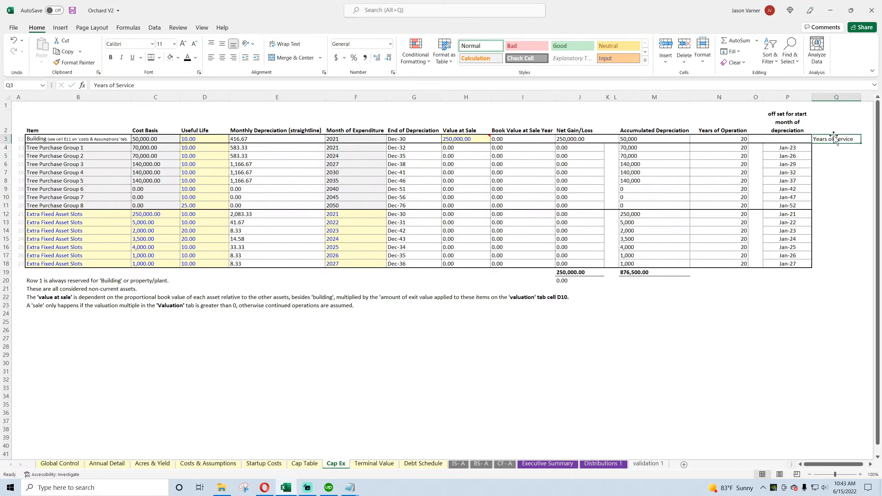
left_click_drag(833, 143, 833, 130)
Step: Begin a MIN formula in Q3 with the year of Building's End of Depreciation, YEAR(G3), as its first argument
left_click(830, 139)
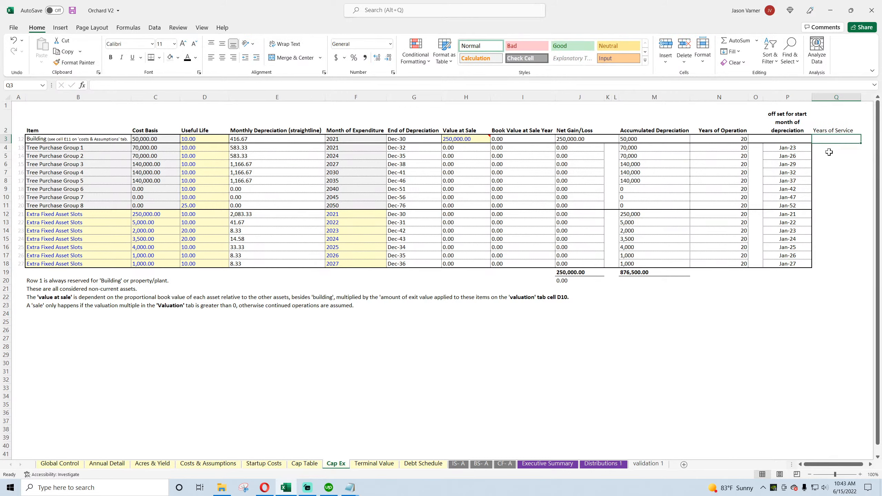
type("=")
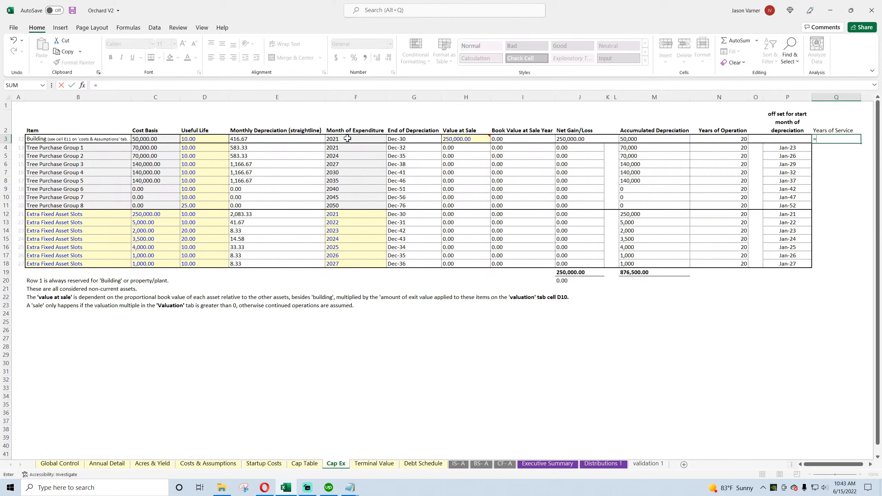
left_click(138, 85)
type("year")
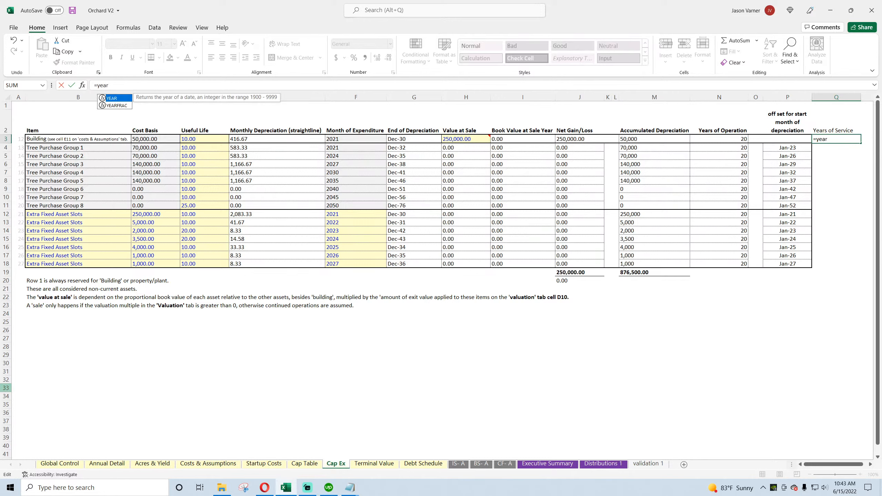
key("BackSpace")
key("BackSpace")
key("BackSpace")
type("min")
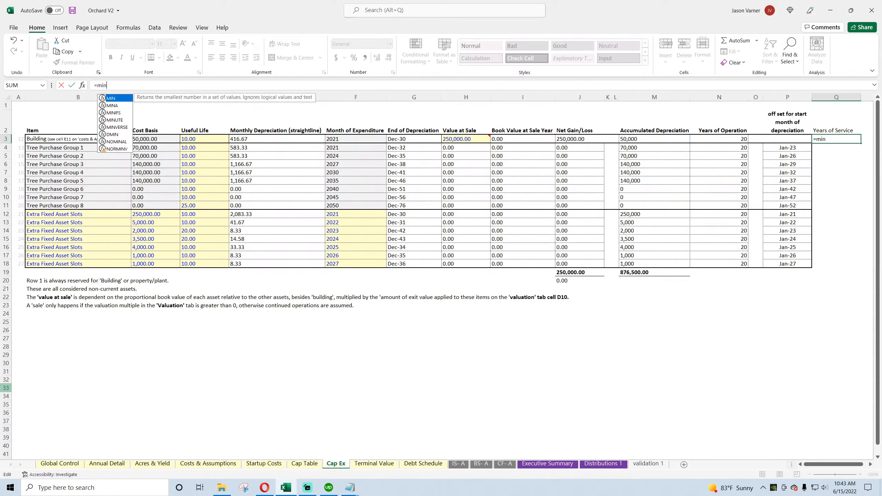
type("(yea")
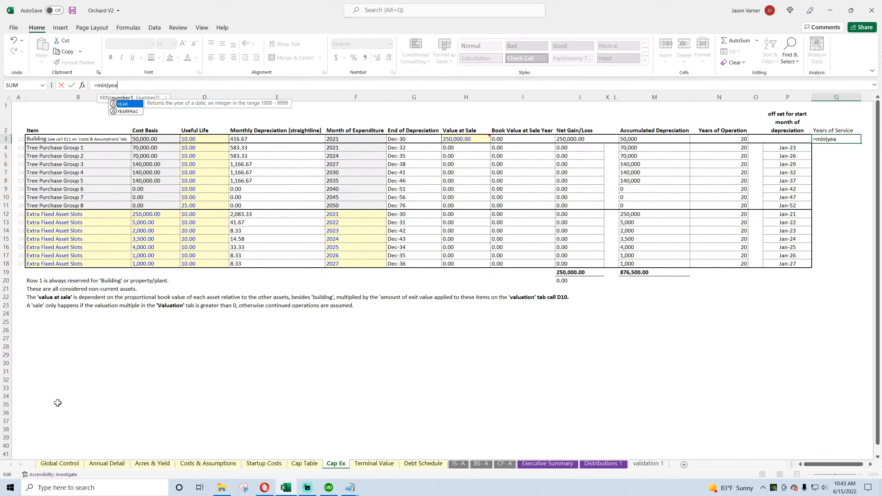
type("r(")
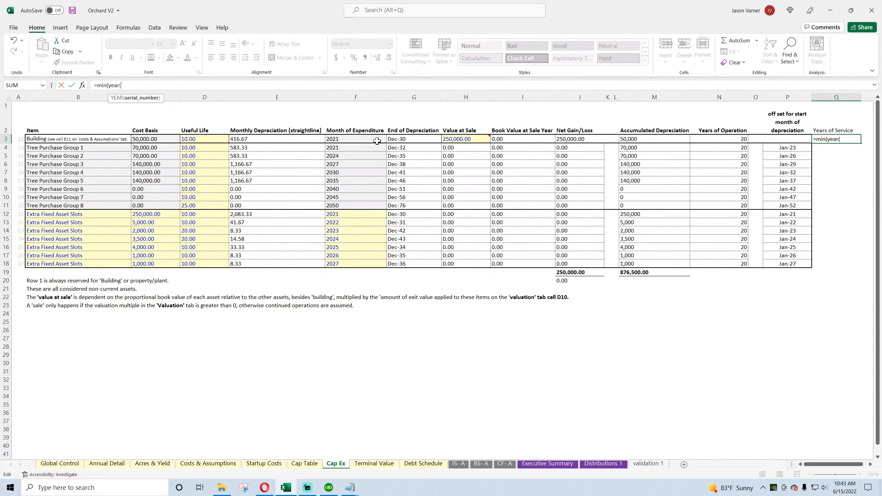
left_click(403, 138)
type(")")
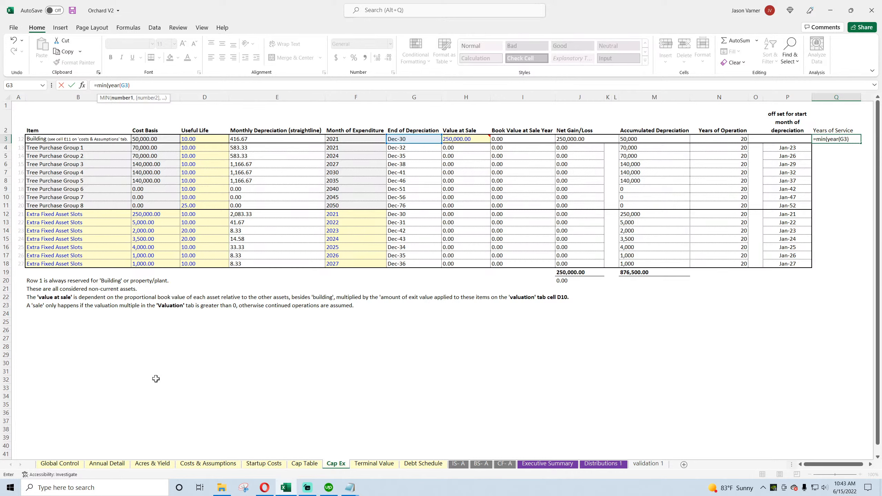
type(",")
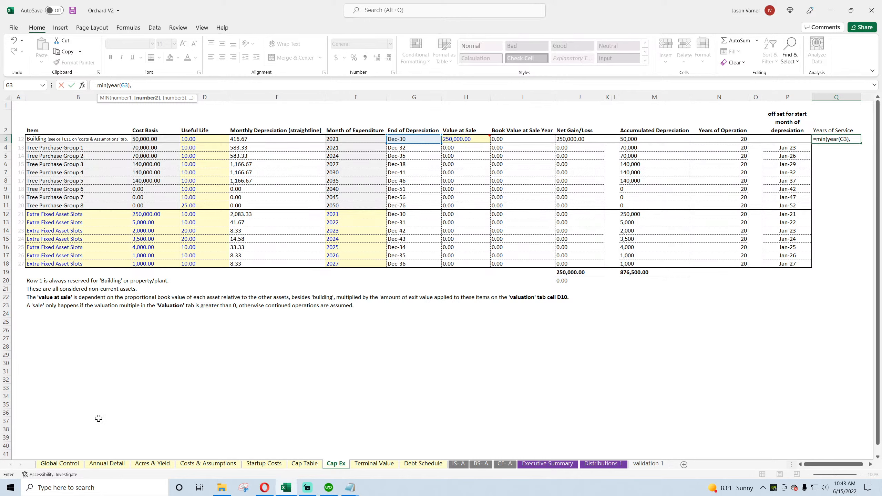
Step: Complete the Q3 formula with the year of Terminal Value's End Month, giving =MIN(YEAR(G3),YEAR('Terminal Value'!D3))
left_click(377, 464)
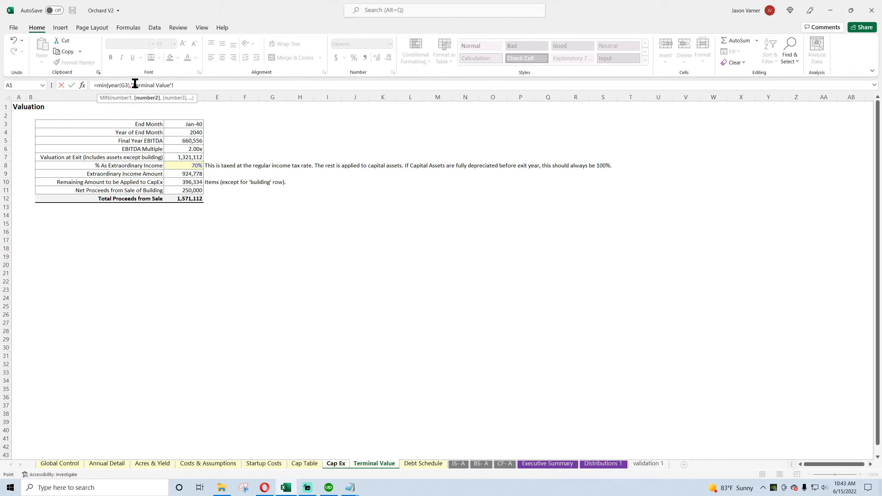
key("BackSpace")
key("BackSpace")
key("BackSpace")
key("BackSpace")
key("BackSpace")
key("BackSpace")
key("BackSpace")
key("BackSpace")
key("BackSpace")
key("BackSpace")
key("BackSpace")
key("BackSpace")
key("BackSpace")
key("BackSpace")
key("BackSpace")
key("BackSpace")
key("BackSpace")
type("year")
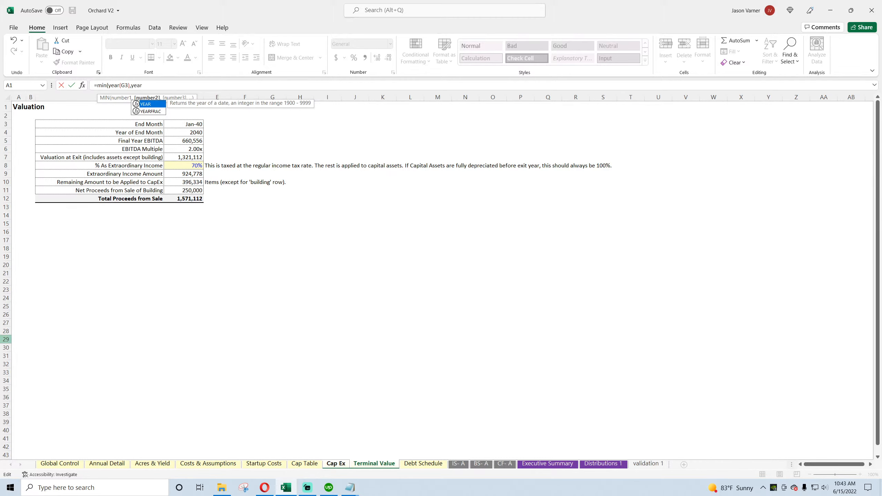
type("(")
left_click(175, 124)
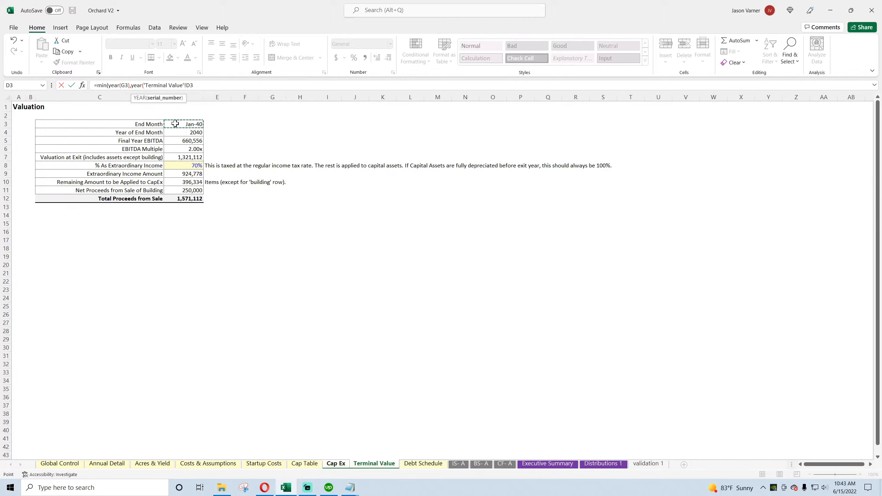
type(")")
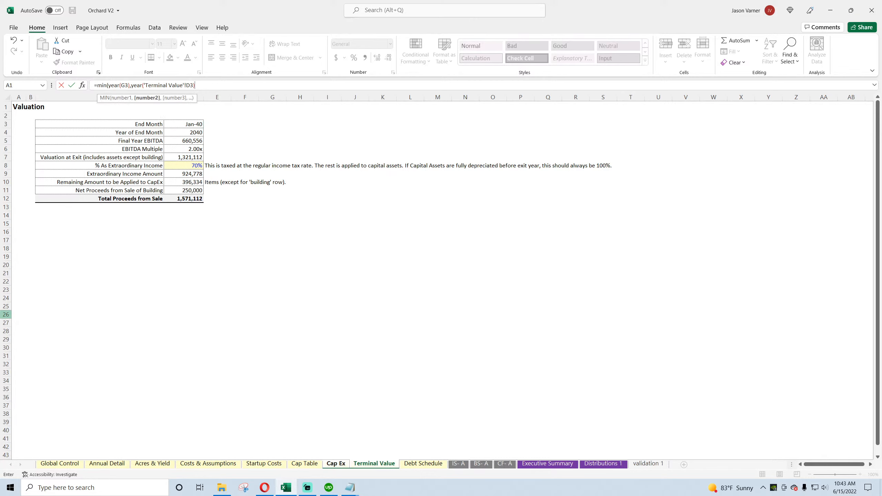
key("Return")
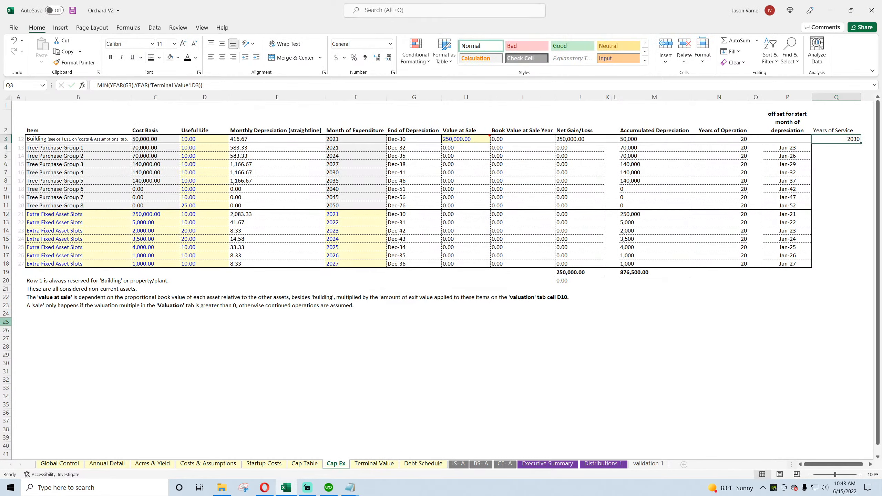
Step: Subtract the year of Building's Month of Expenditure in Q3, giving =MIN(YEAR(G3),YEAR('Terminal Value'!D3))-YEAR(F3)
left_click(222, 85)
type("-")
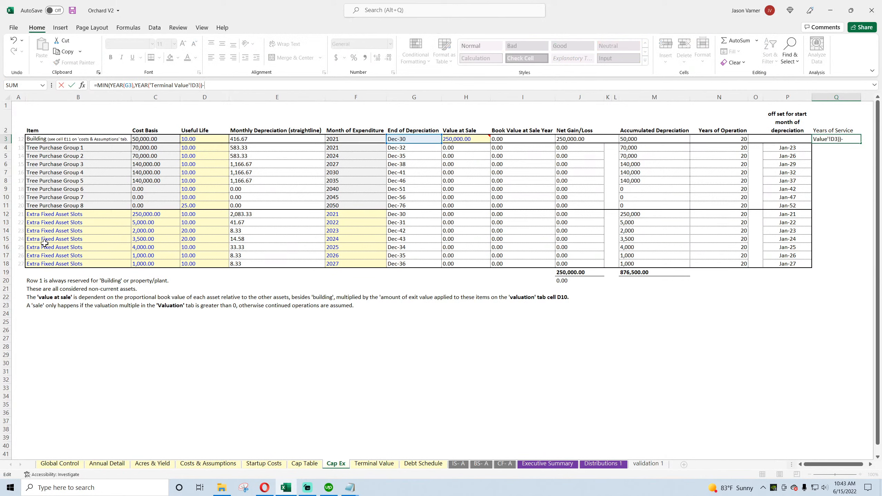
type("year")
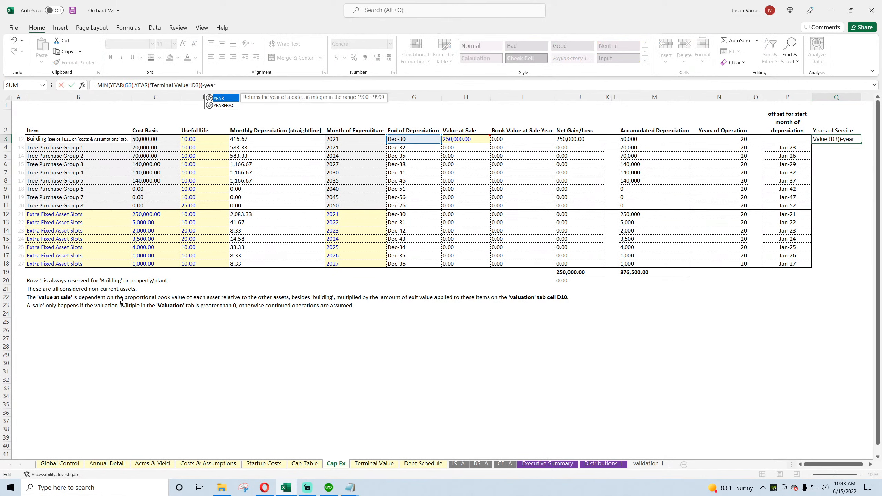
type("(")
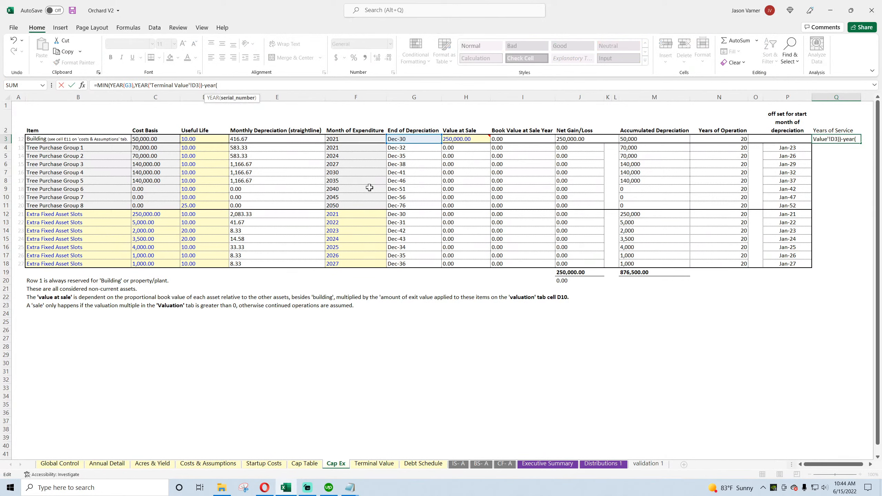
left_click(337, 140)
key("Return")
key("Return")
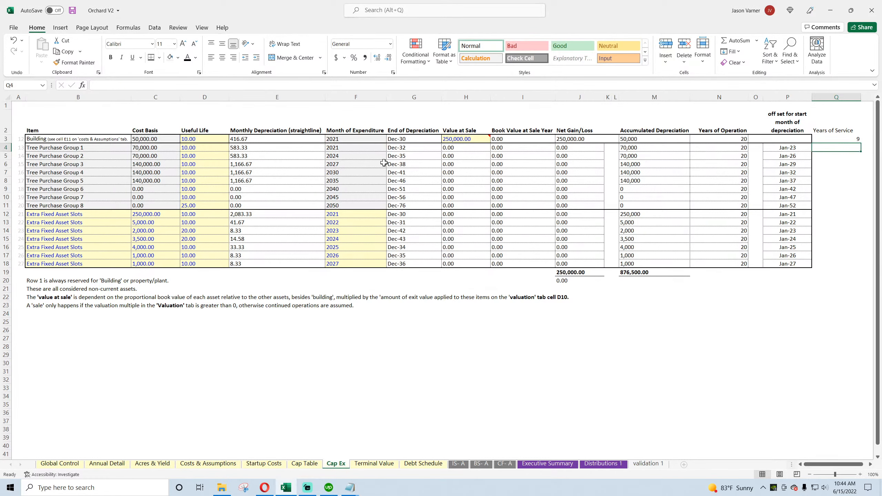
Step: Center the Years of Service column and fill the Q3 formula down through Q18, checking the copied references in Q4
left_click(840, 97)
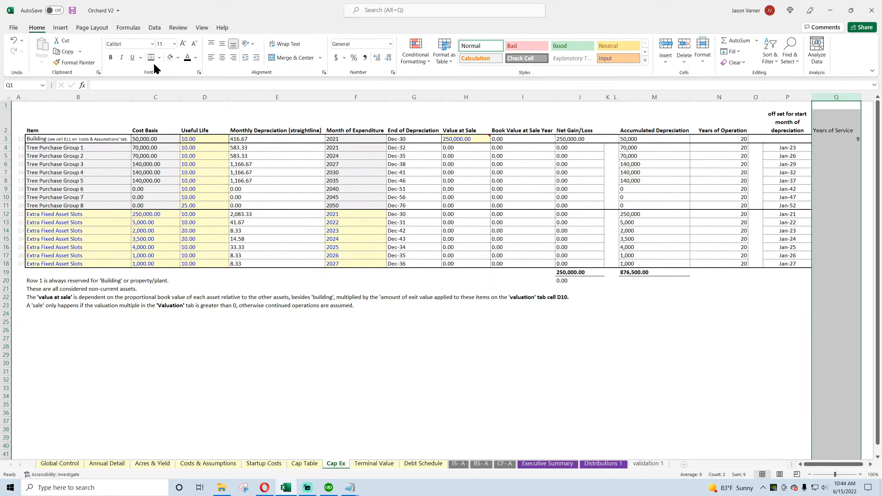
left_click(223, 57)
left_click(854, 138)
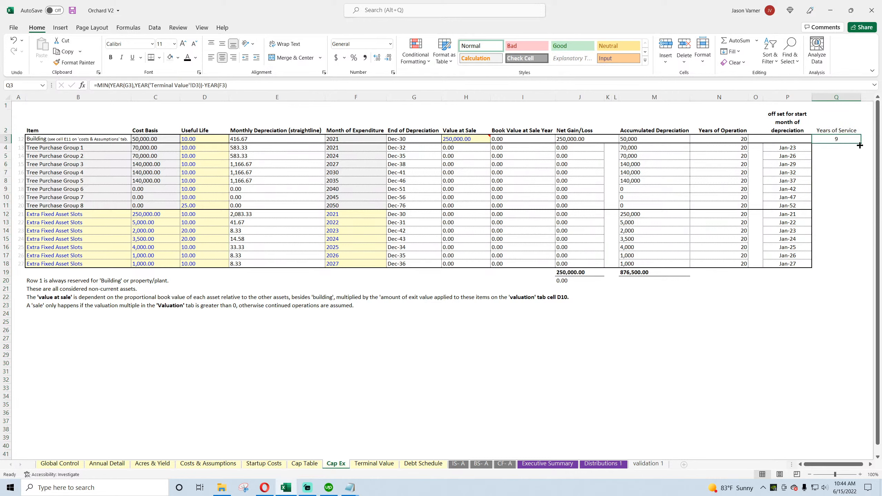
left_click_drag(860, 146, 855, 268)
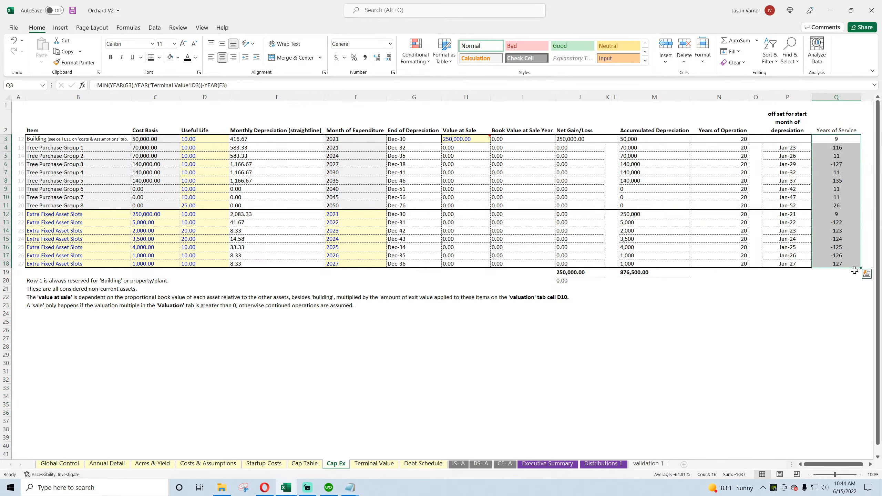
double_click(842, 148)
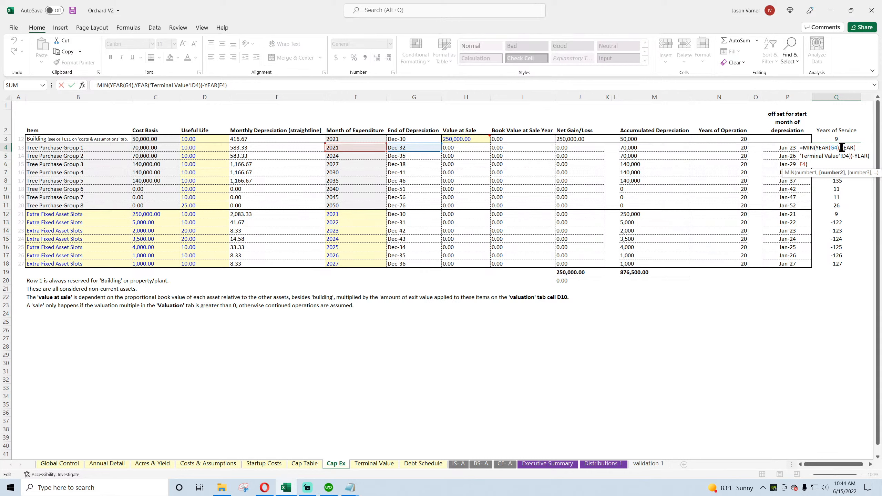
key("Escape")
Step: Lock the row of the Terminal Value reference in Q3 as 'Terminal Value'!D$3 and refill the formula down through Q18
left_click(821, 137)
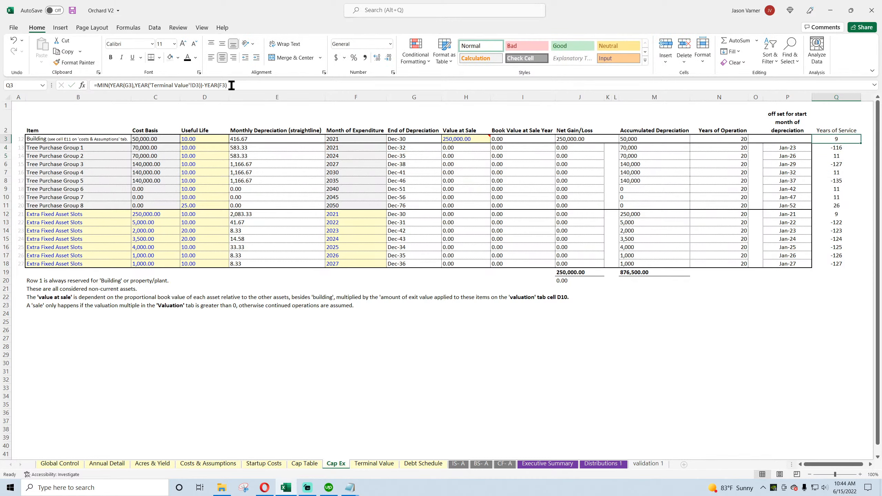
left_click(195, 84)
type("$")
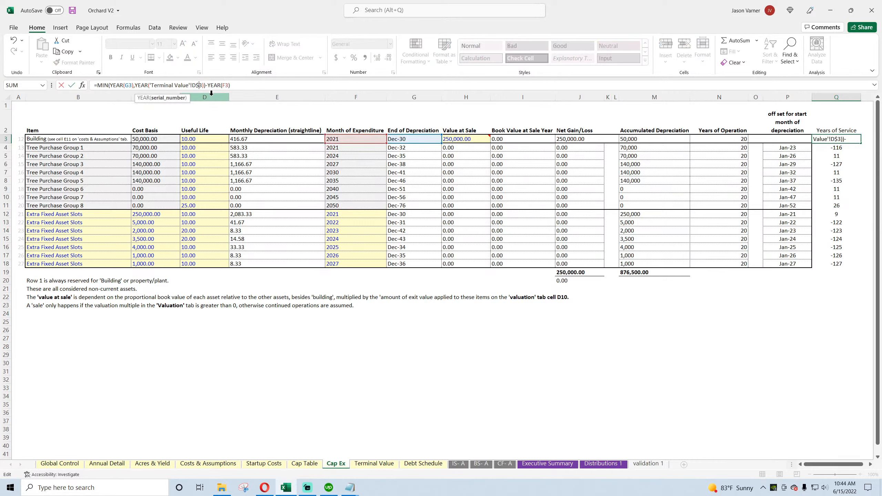
key("Return")
left_click(851, 140)
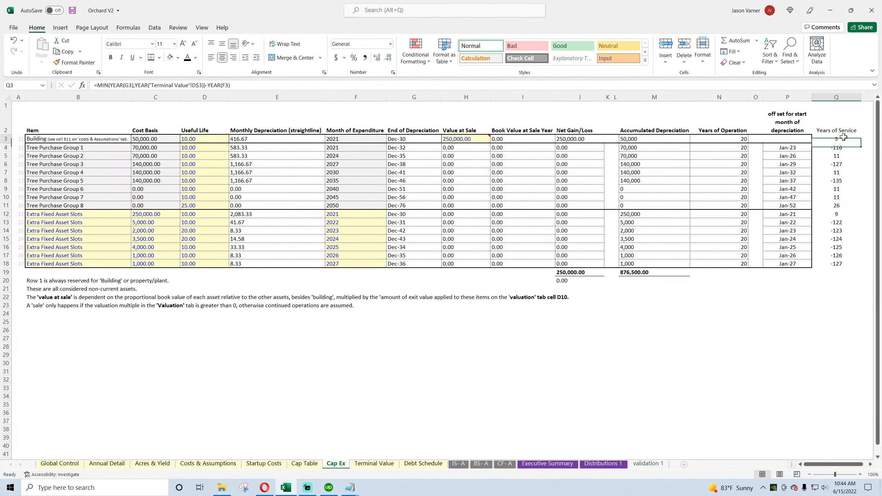
double_click(862, 143)
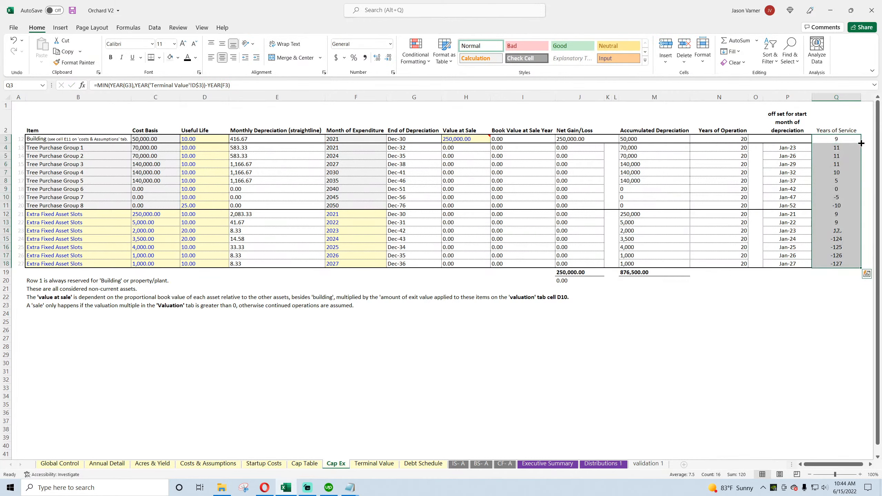
Step: Wrap the Q3 formula in MAX with a floor of 0 and fill it down through Q18
left_click(838, 138)
left_click(837, 149)
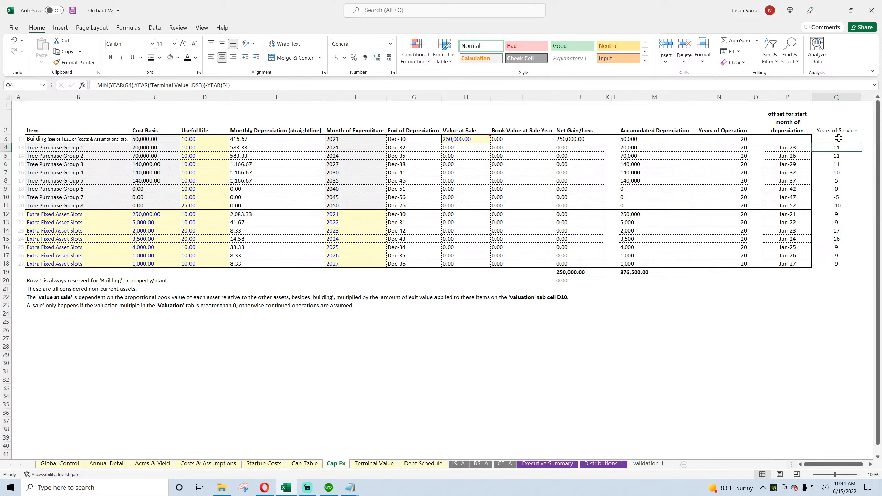
left_click(838, 140)
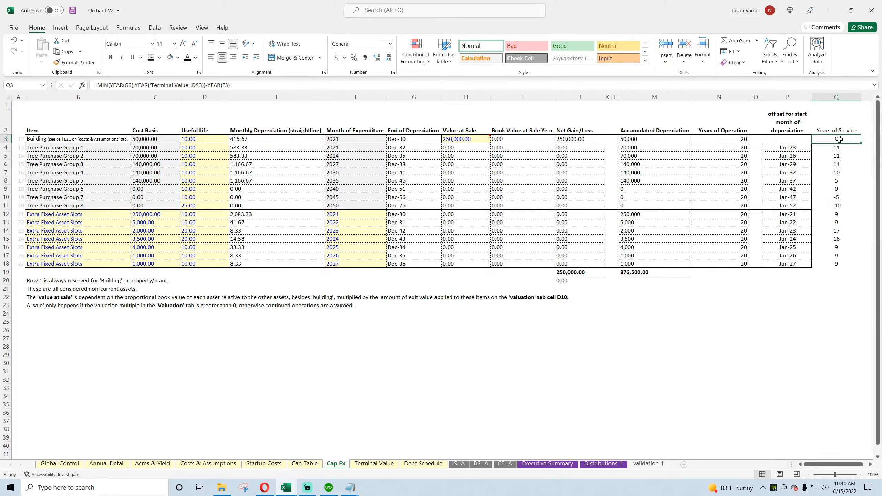
double_click(839, 139)
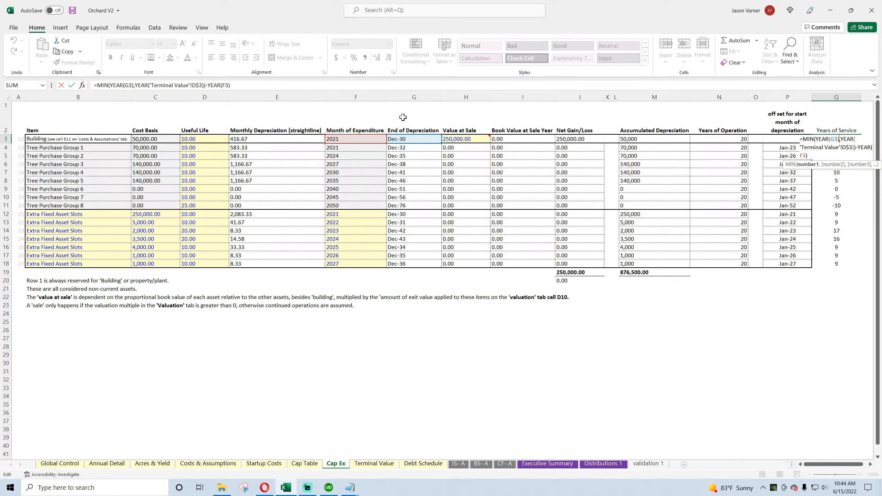
left_click(61, 85)
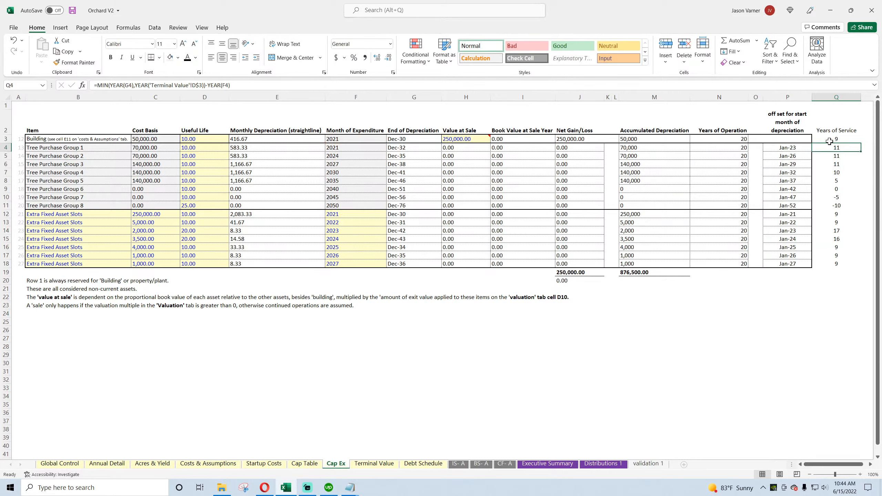
left_click(110, 85)
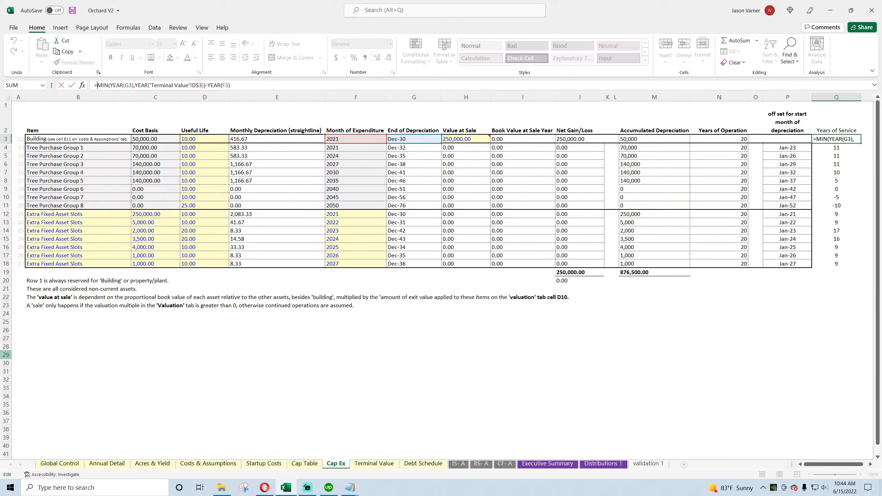
type("max(")
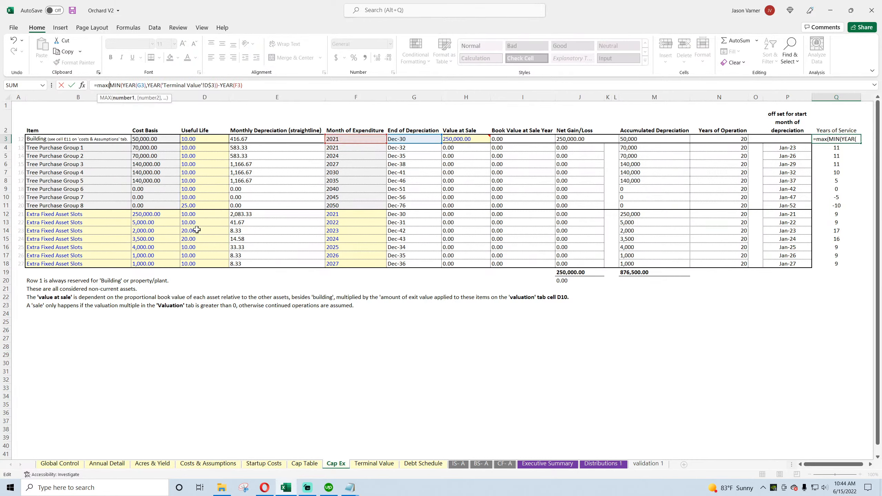
left_click(316, 85)
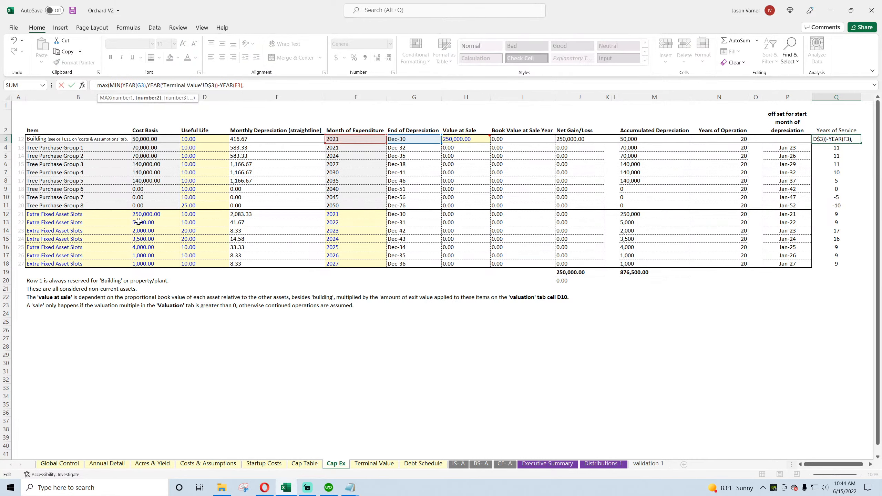
key("Return")
key("Return")
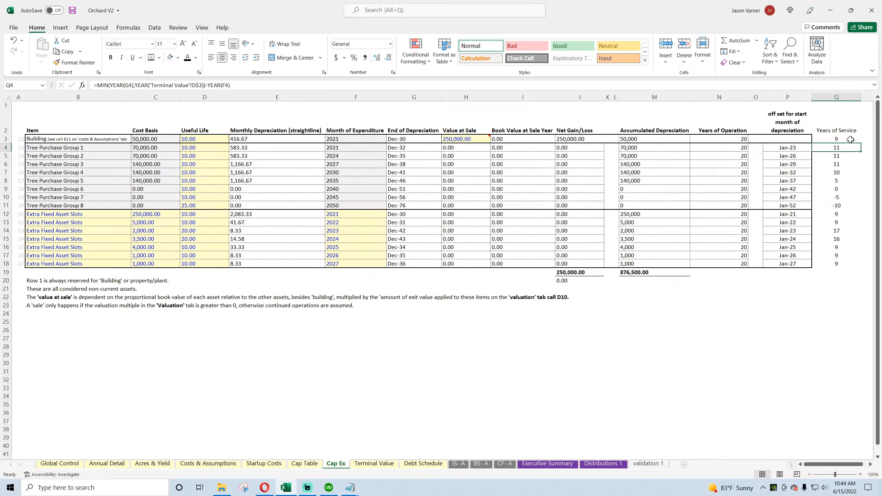
left_click_drag(850, 140, 847, 268)
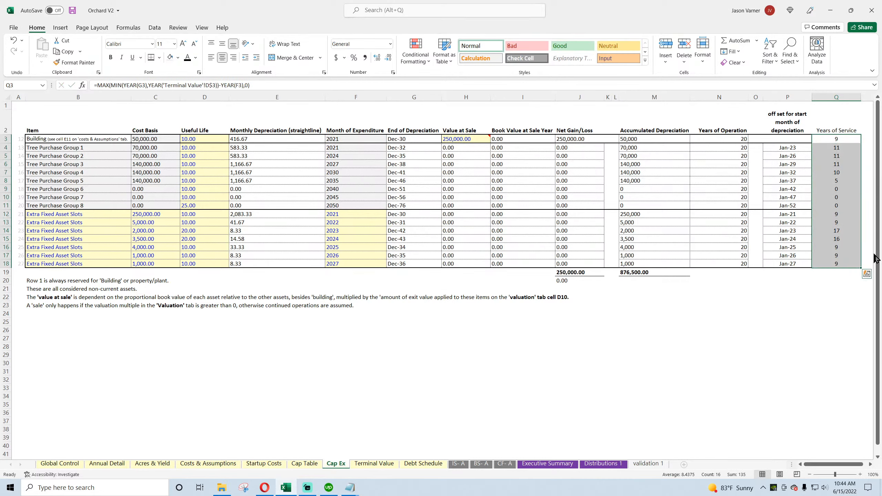
Step: Compare the row 15 asset's Years of Service, Useful Life and Month of Expenditure with the End Month on Terminal Value
left_click_drag(843, 238, 203, 238)
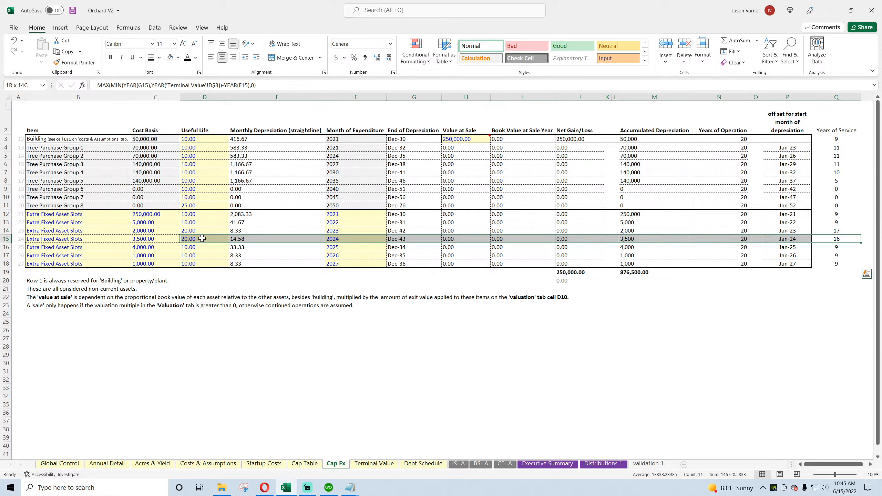
left_click_drag(203, 239, 203, 239)
left_click(332, 239)
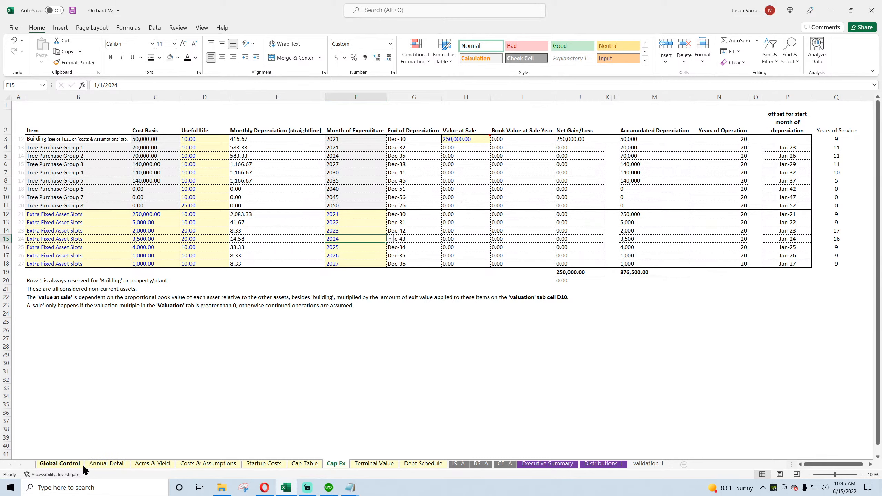
left_click(421, 464)
left_click(387, 465)
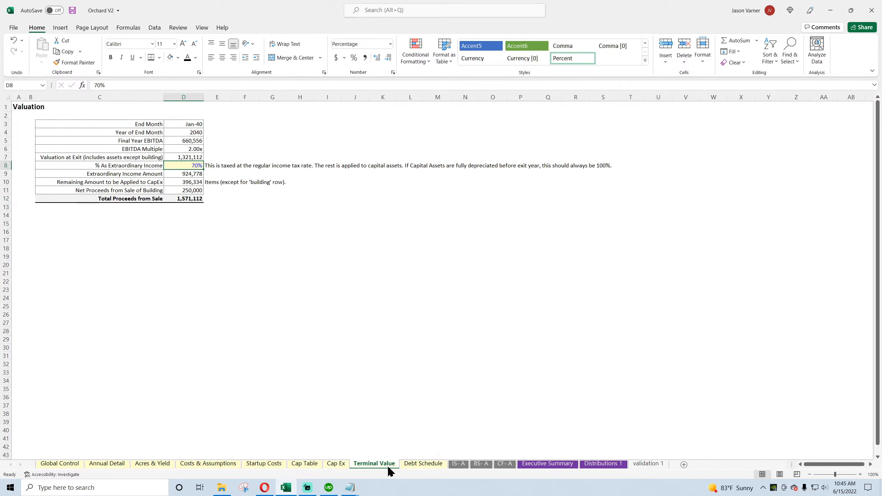
left_click(336, 465)
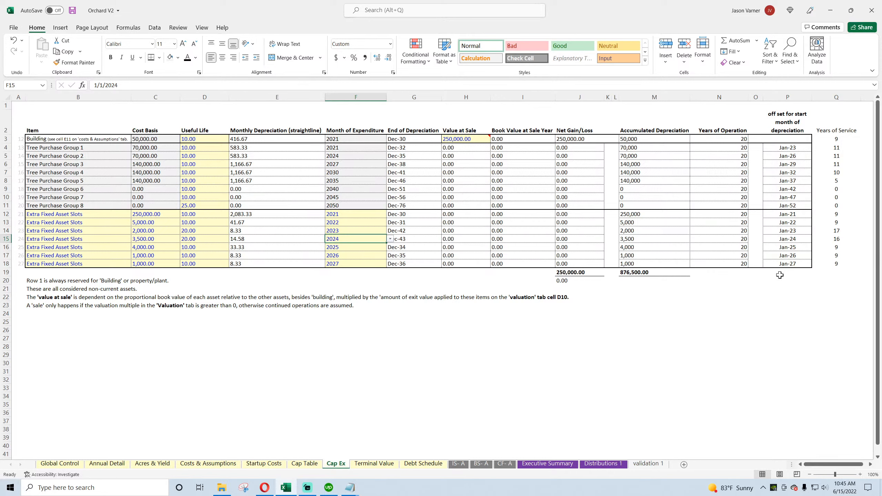
Step: Add 1 after YEAR(F3) in the Q3 formula, fill it down through Q18, and save the workbook
left_click(837, 138)
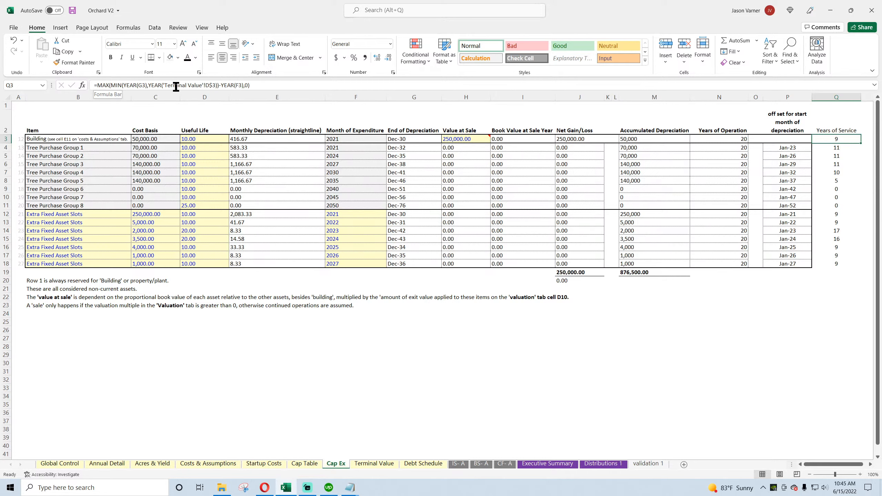
left_click(245, 85)
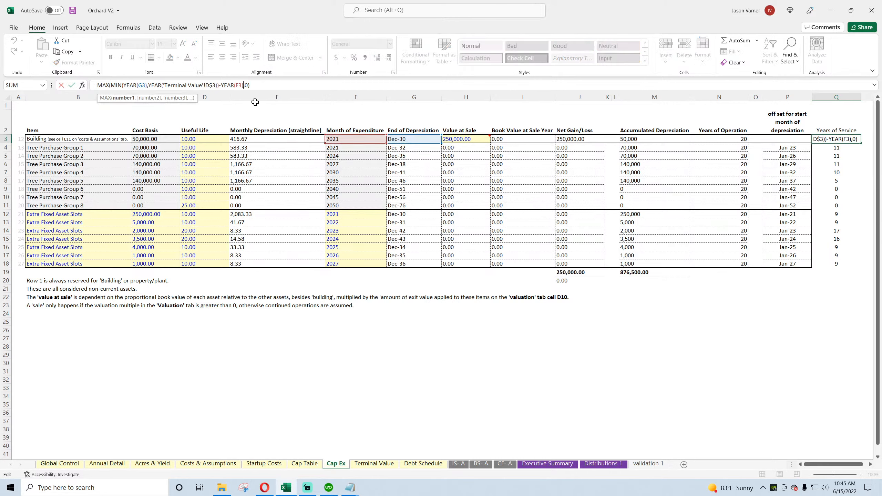
key("Return")
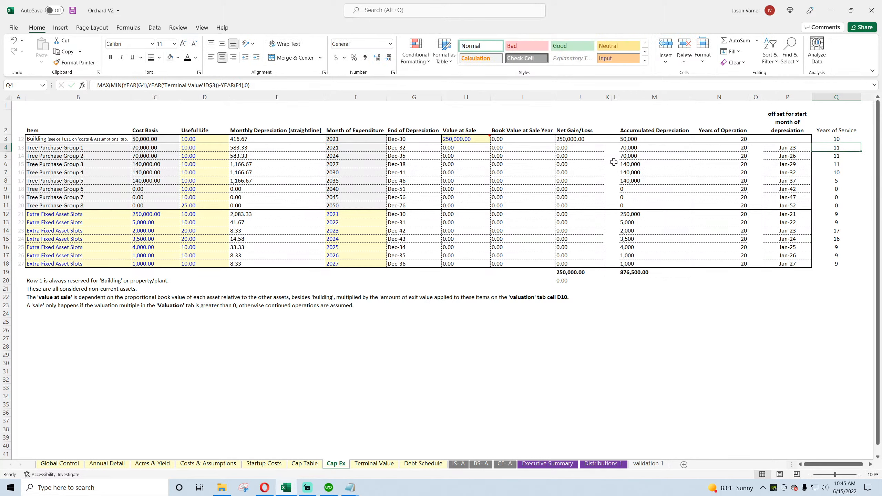
left_click_drag(846, 140, 847, 264)
key("ctrl+d")
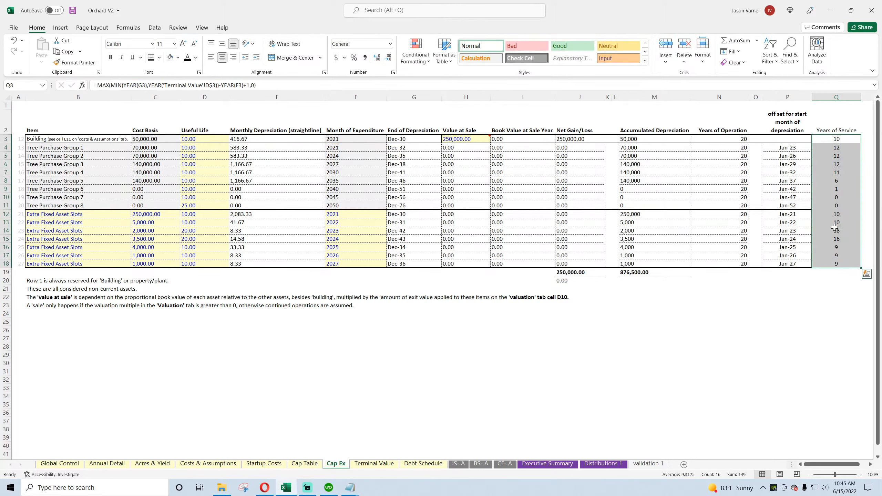
left_click(843, 148)
left_click(842, 157)
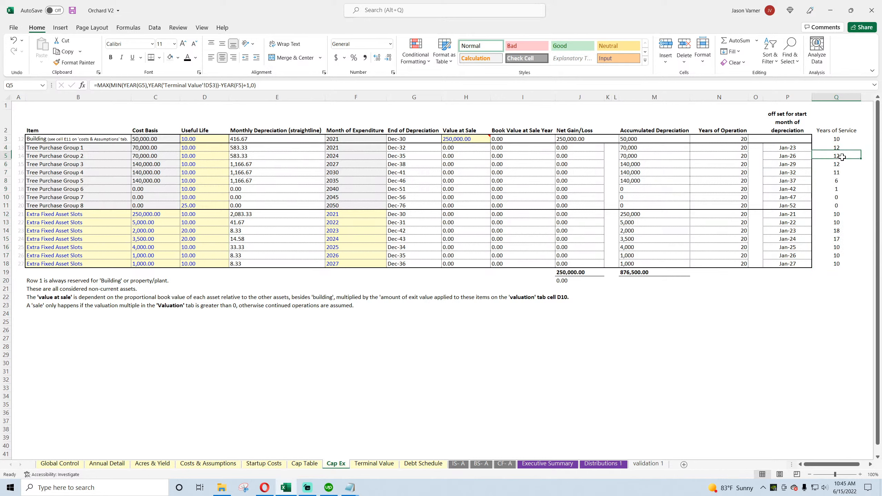
left_click(840, 171)
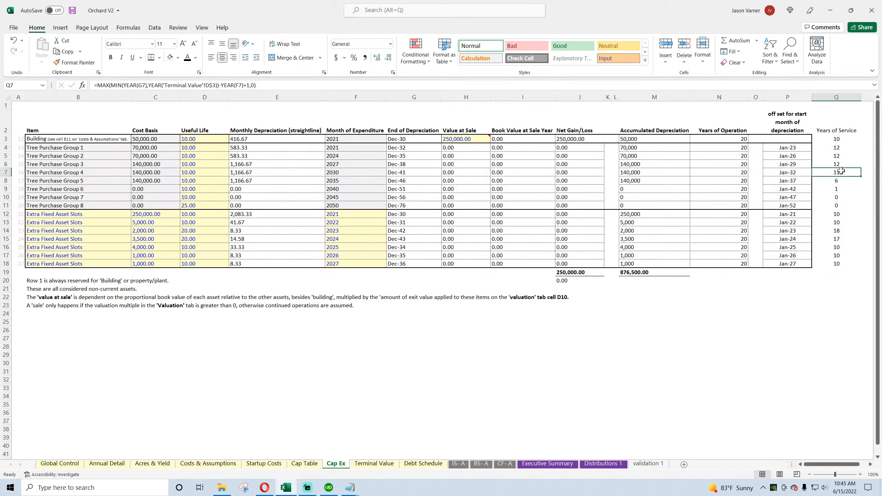
left_click(73, 11)
Step: Examine the Years of Service formula for Tree Purchase Group 2 and compare its End of Depreciation formula with Building's
double_click(843, 157)
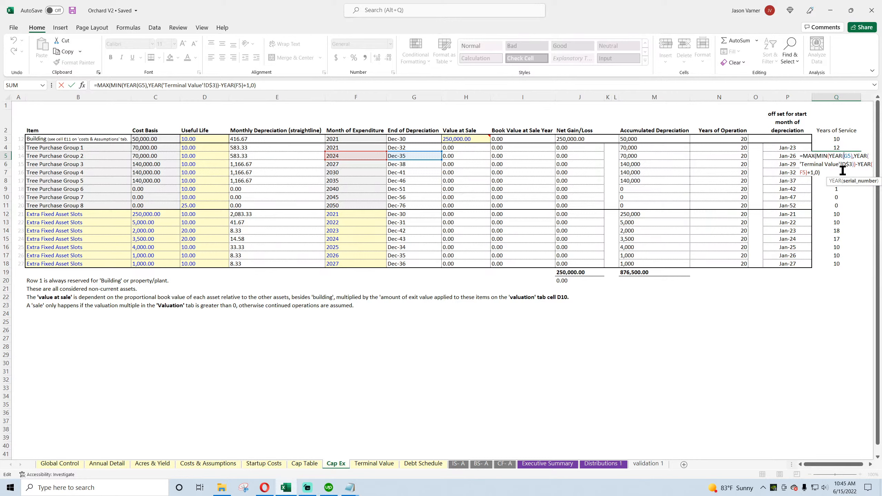
key("Return")
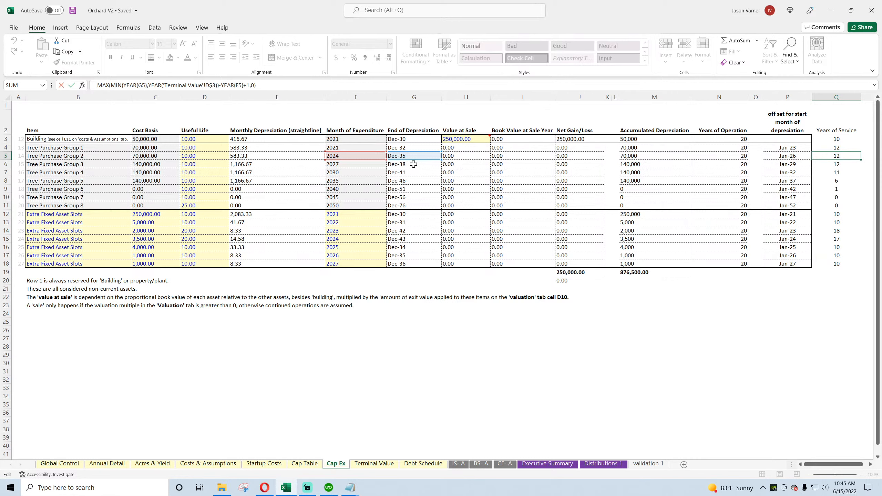
left_click(406, 157)
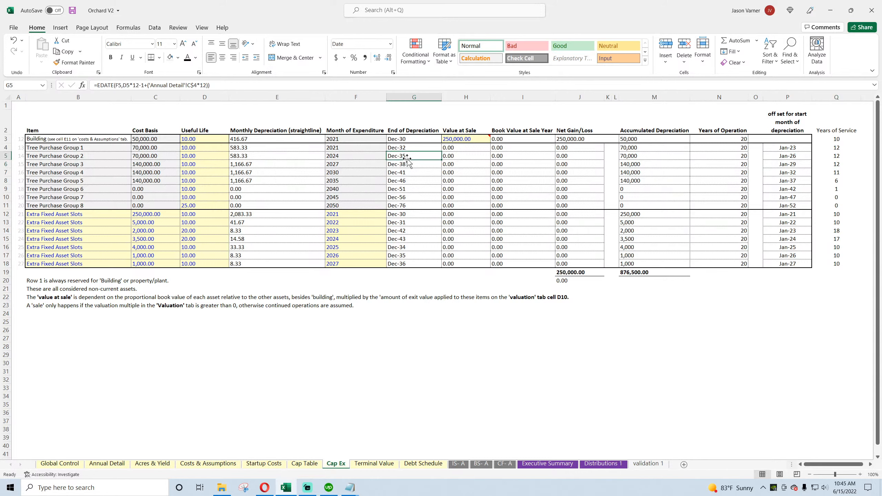
left_click(409, 139)
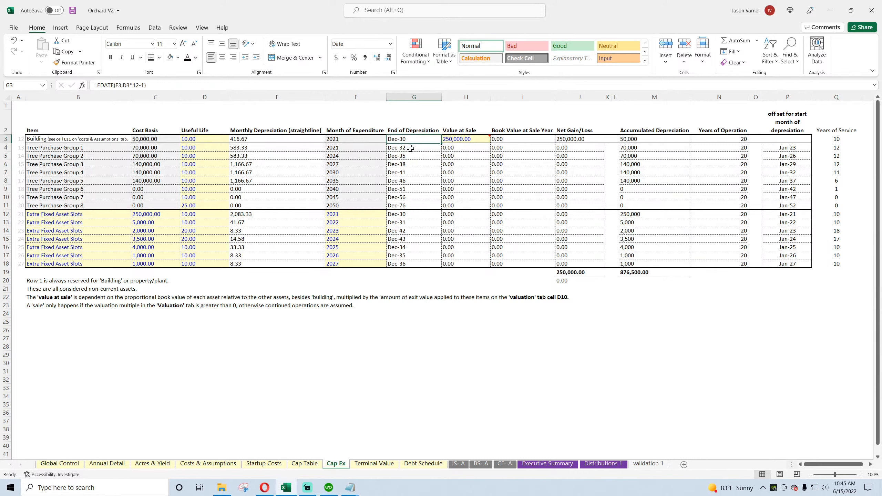
Step: Check Tree Purchase Group 1's End of Depreciation formula and Tree Purchase Group 2's row, and save the workbook
left_click(409, 148)
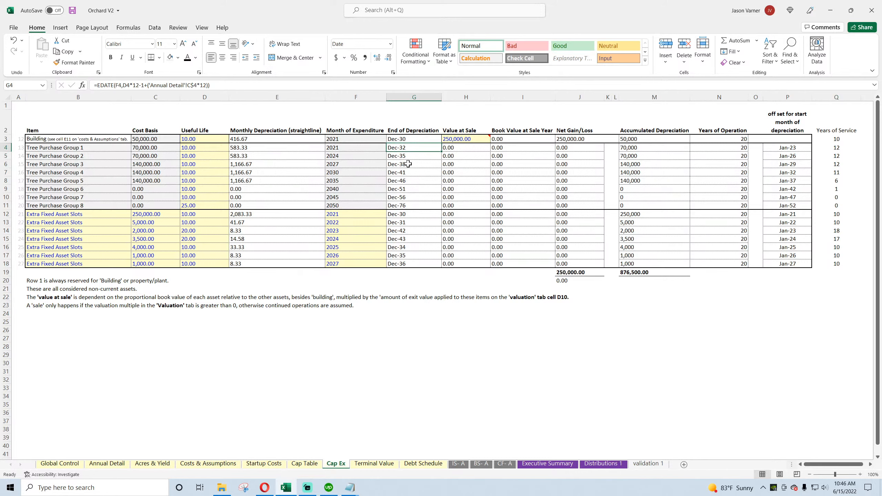
left_click_drag(834, 156, 424, 155)
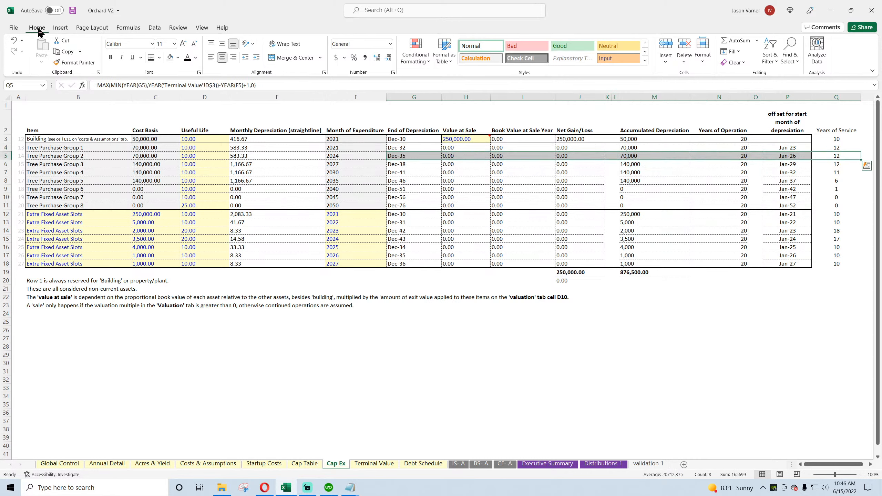
left_click(72, 10)
Step: Replace F4 with the offset start month P4 in Tree Purchase Group 1's Years of Service formula and fill it down through Q11
left_click(839, 139)
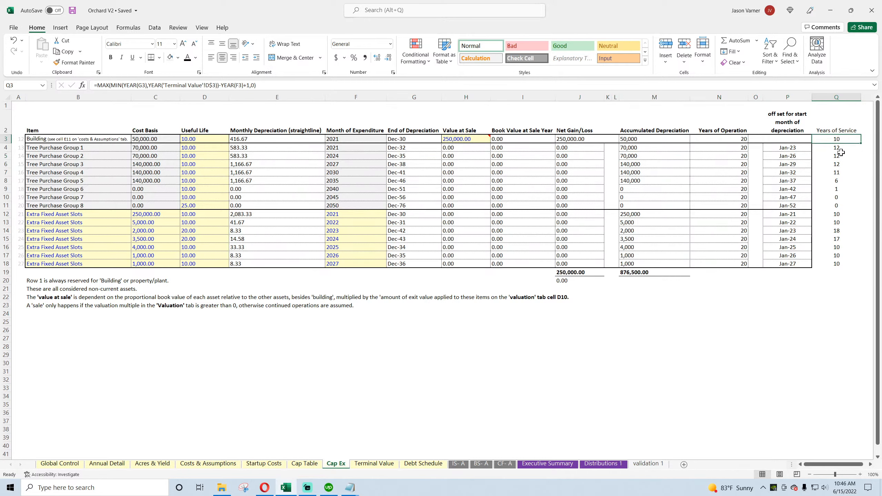
left_click(840, 215)
left_click(840, 223)
left_click(839, 232)
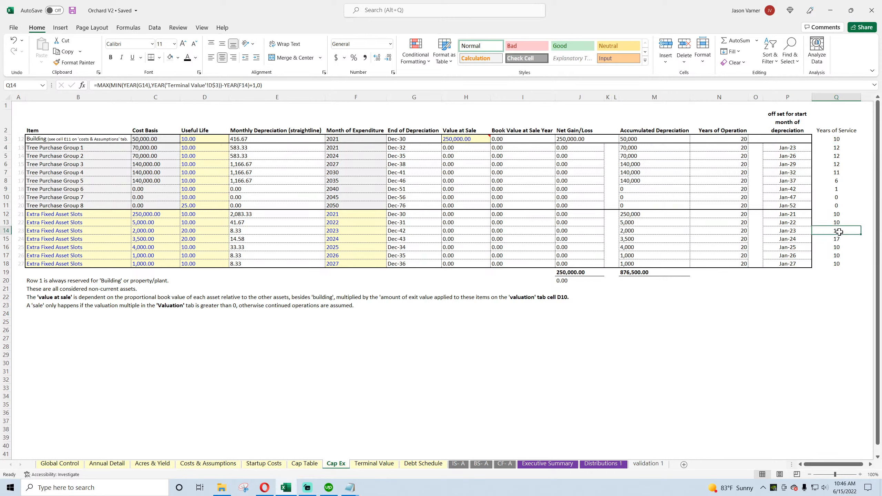
left_click(842, 246)
double_click(839, 148)
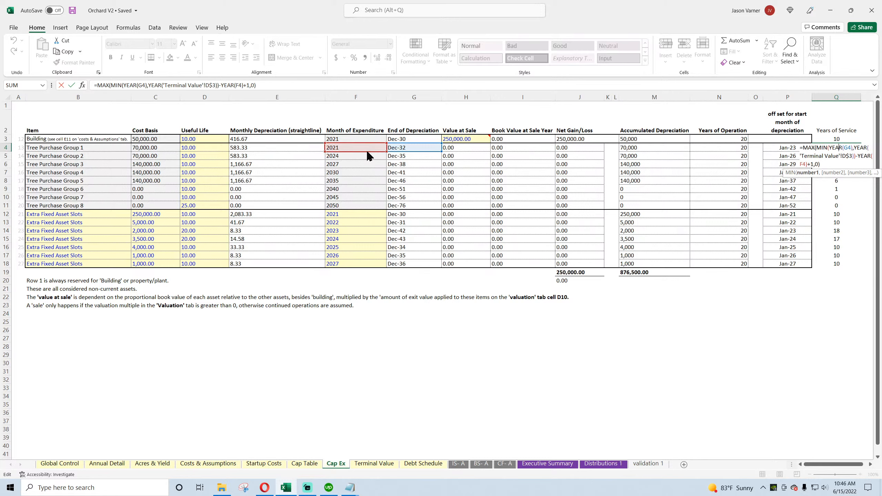
left_click_drag(371, 153, 784, 153)
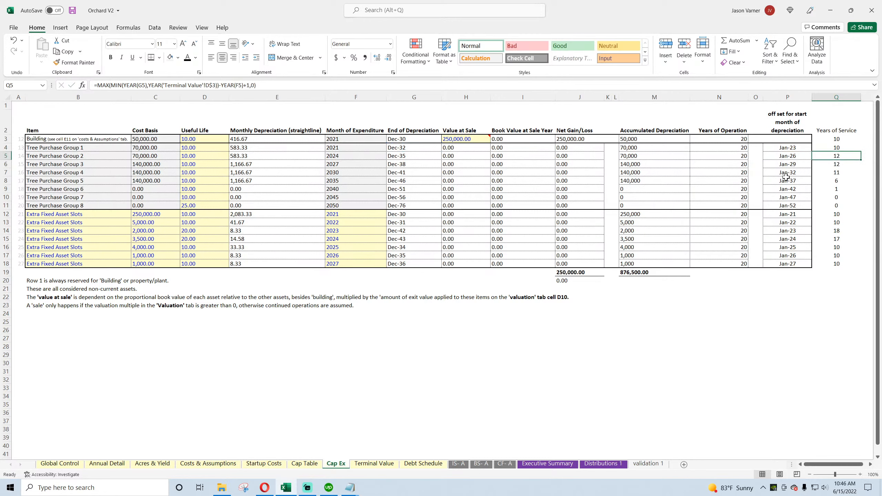
key("Return")
left_click(837, 148)
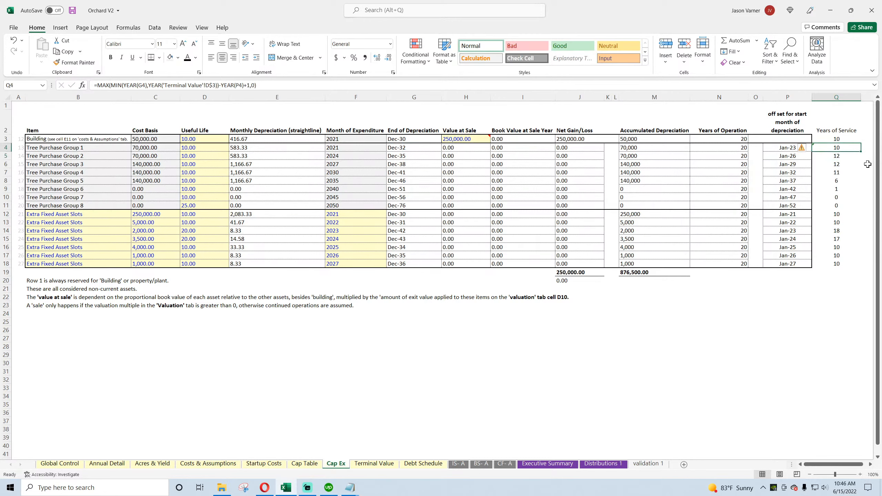
left_click_drag(861, 152, 853, 208)
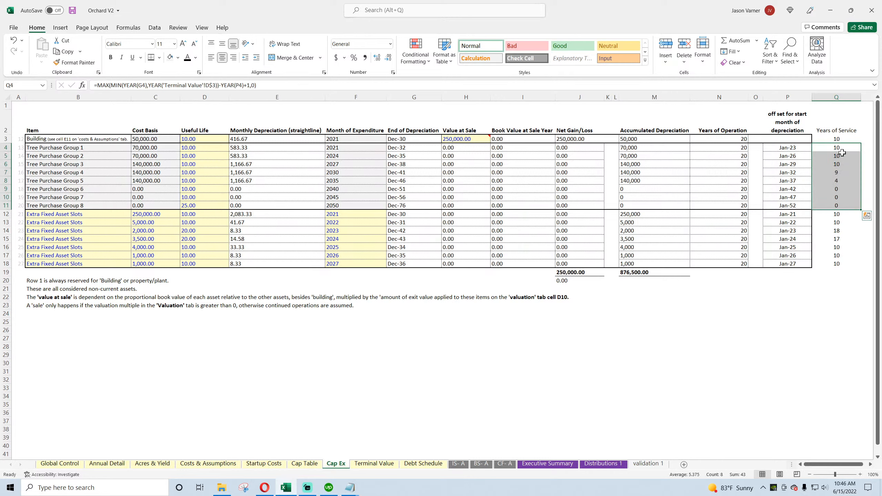
left_click_drag(840, 148, 840, 159)
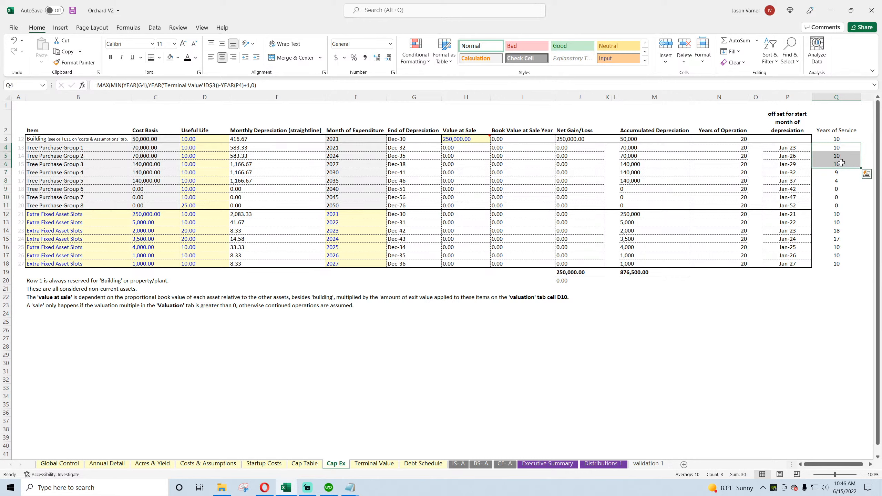
Step: Test Tree Purchase Group 2's Useful Life with 11 years and with 15 years
left_click(206, 156)
type("11")
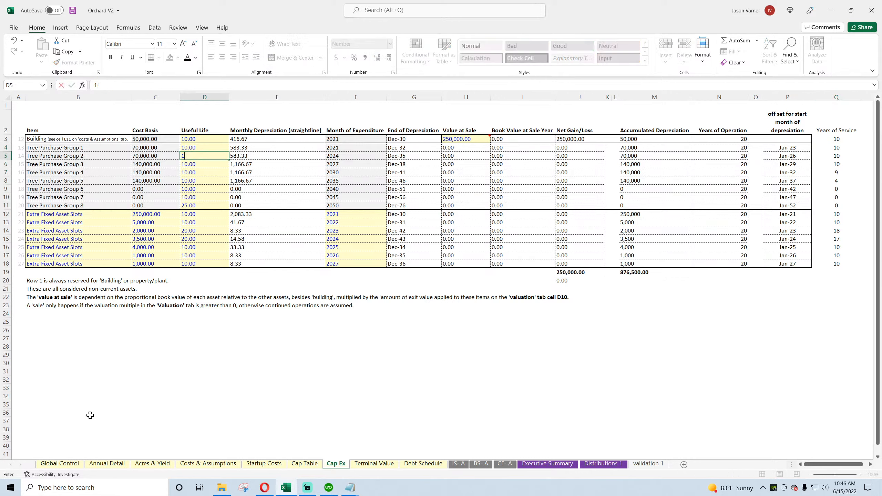
key("Return")
key("Up")
type("15")
key("Return")
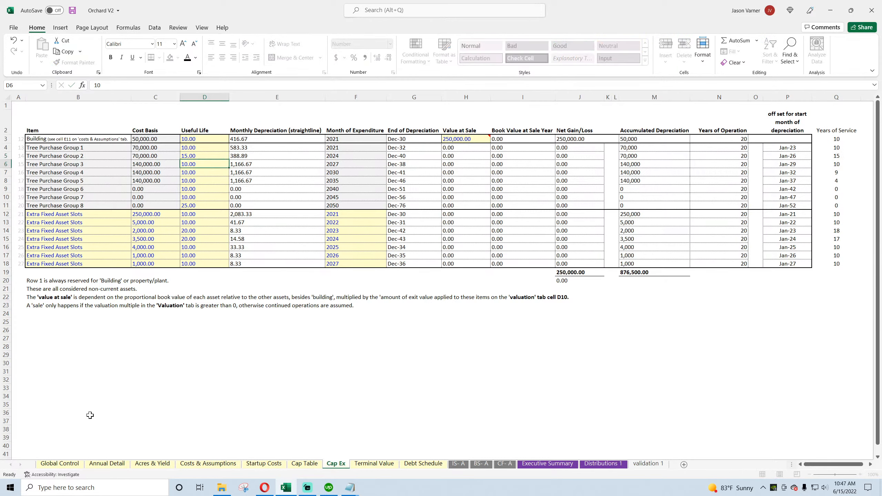
Step: Test a Useful Life of 25 years for Tree Purchase Group 2 and look at Terminal Value and Cap Table
key("Up")
type("152")
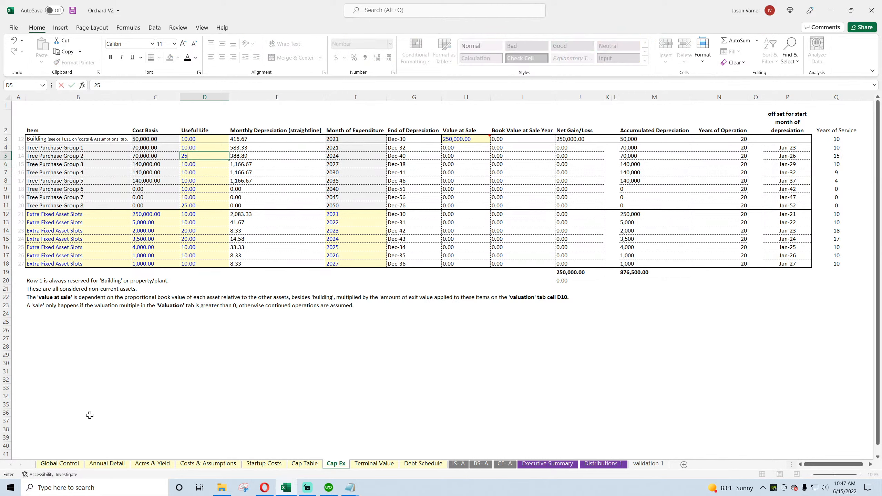
key("Return")
key("Up")
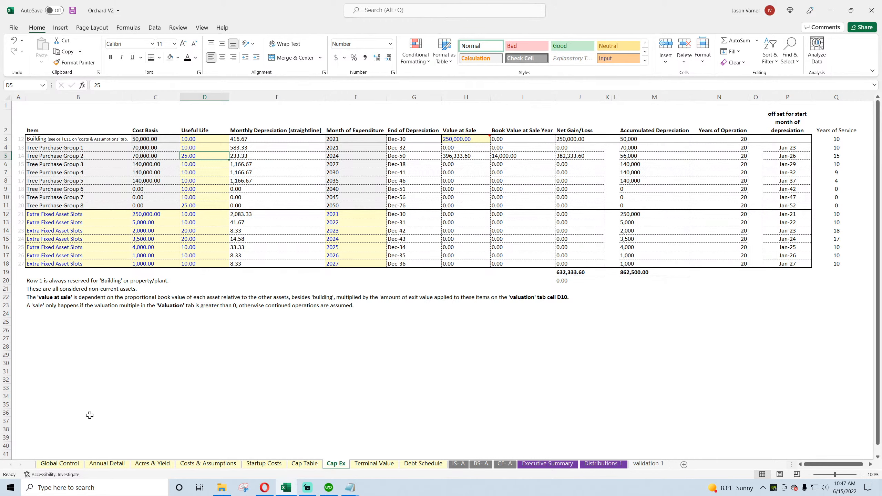
left_click(392, 464)
left_click(313, 464)
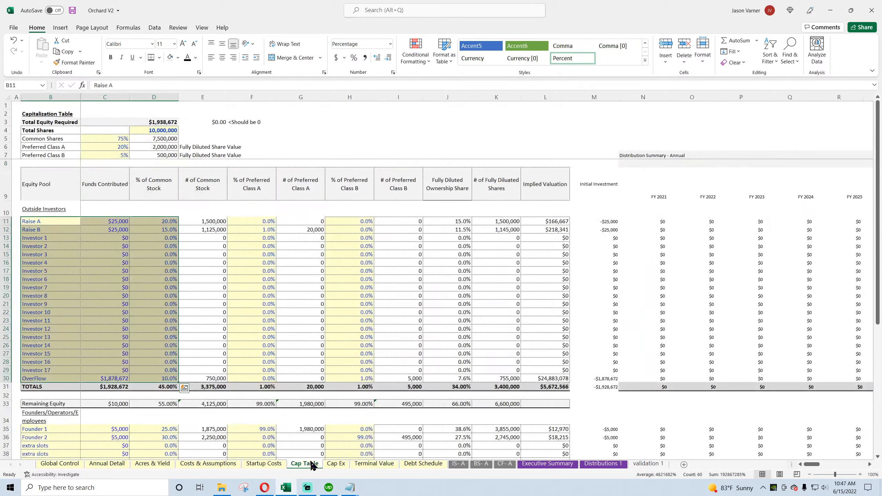
left_click(334, 465)
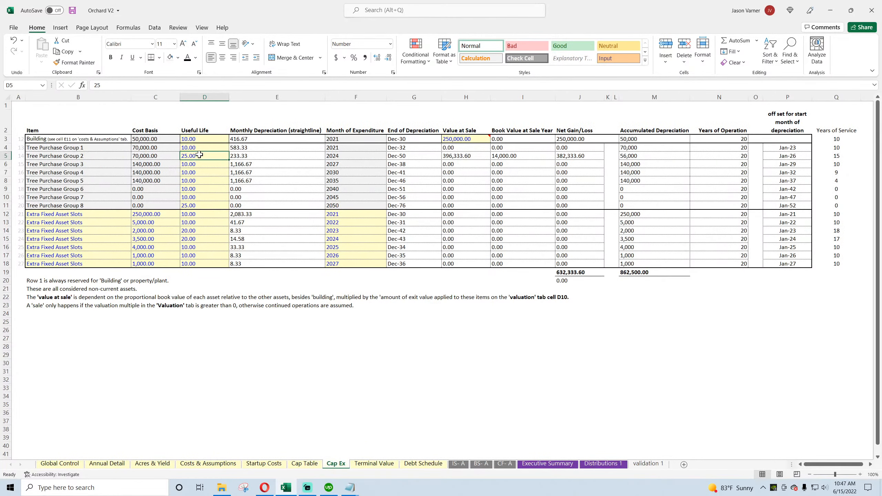
Step: Test Useful Life values of 20, 18 and 14 years for Tree Purchase Group 2
type("20")
key("ctrl+Return")
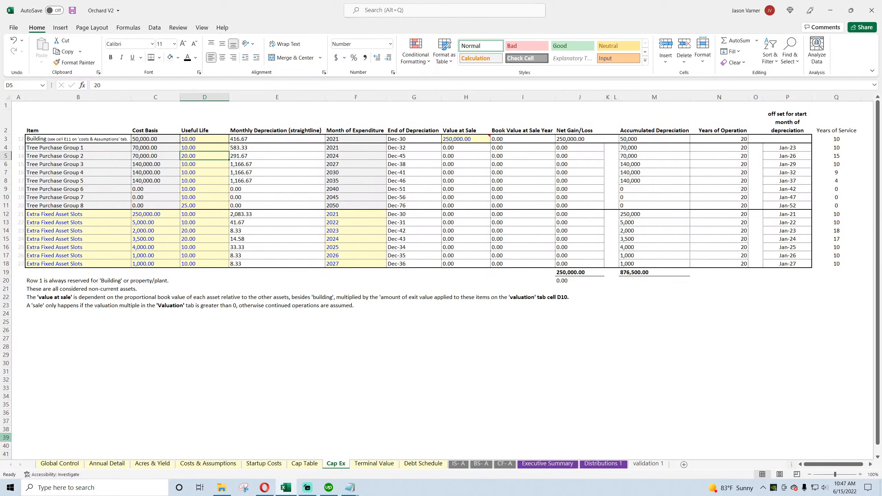
type("18")
key("ctrl+Return")
type("14")
key("Return")
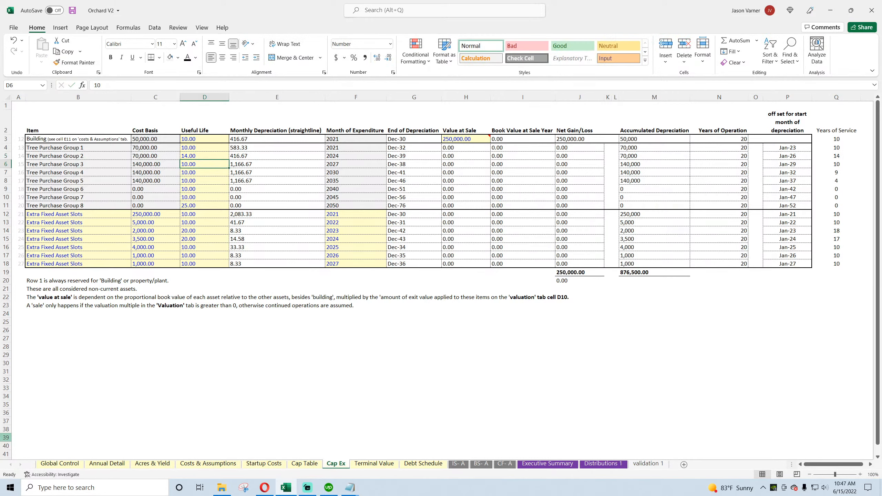
Step: Set Tree Purchase Group 2's Useful Life to 12 and review the Years of Service formulas of the other tree groups and extra asset slots
key("Up")
type("12")
key("Return")
left_click(831, 172)
left_click(831, 180)
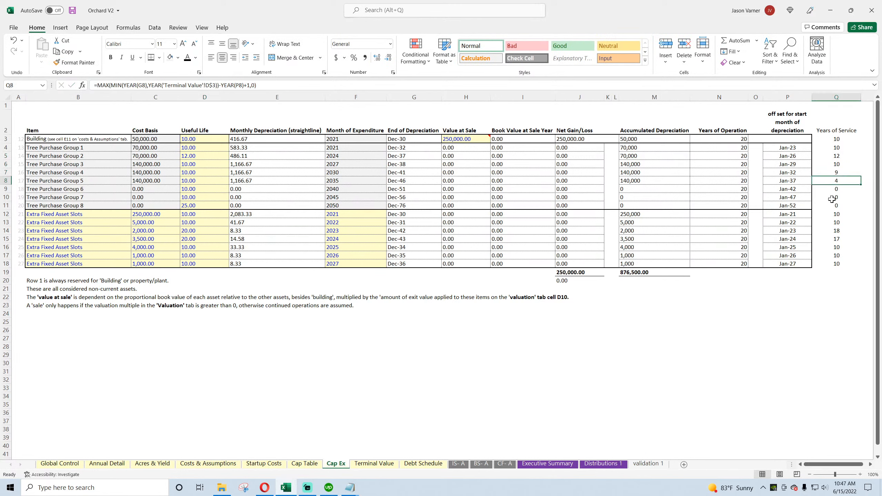
left_click(832, 200)
left_click(838, 231)
left_click(839, 222)
left_click(838, 214)
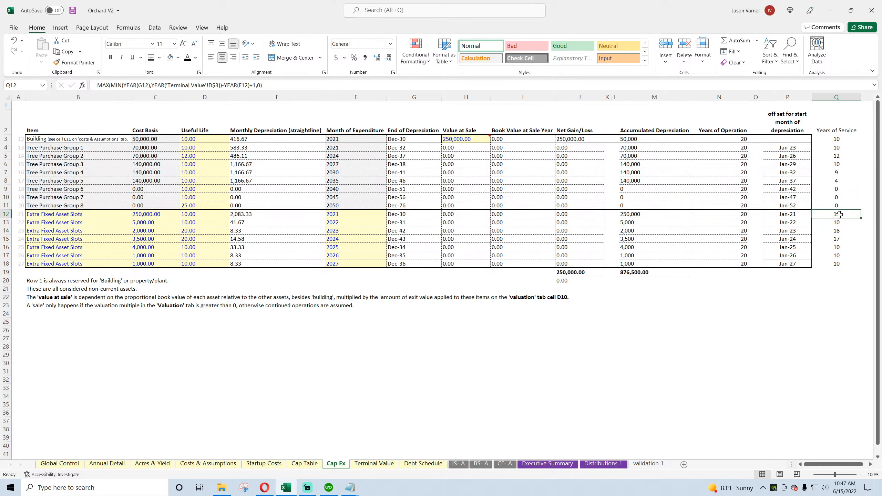
Step: Set the Useful Life of the first extra fixed asset slot in row 12 to 25 years
left_click(201, 208)
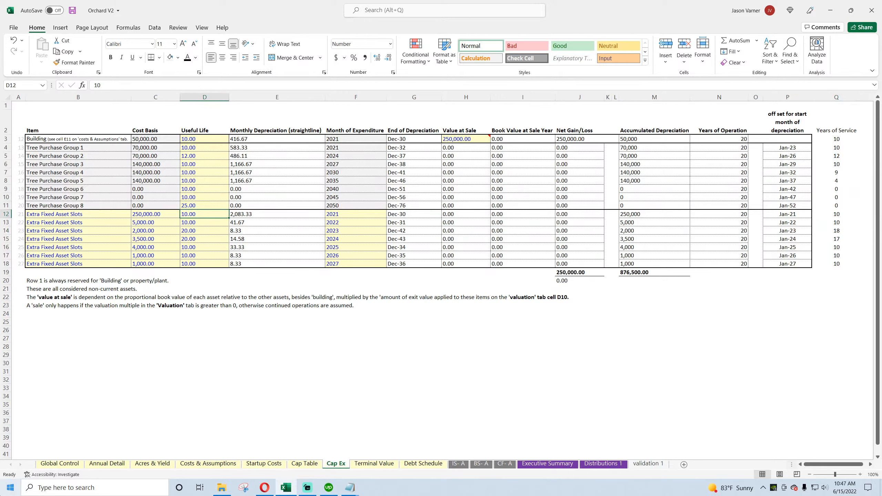
type("25")
key("Return")
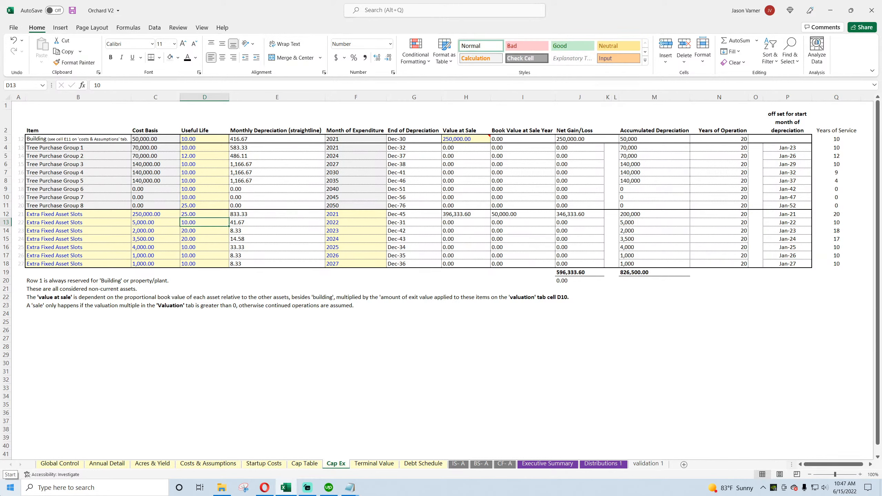
key("Up")
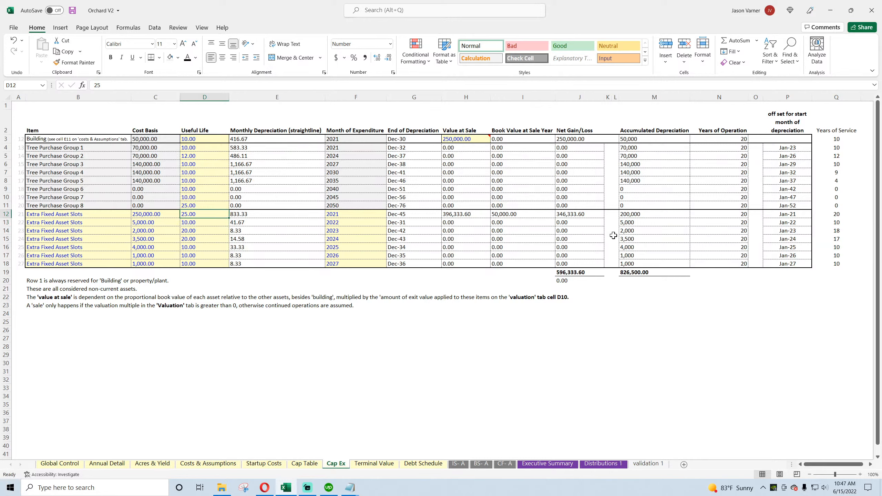
Step: Point the MIN in Building's Accumulated Depreciation formula to Years of Service in Q3 instead of Years of Operation in N3
left_click(638, 140)
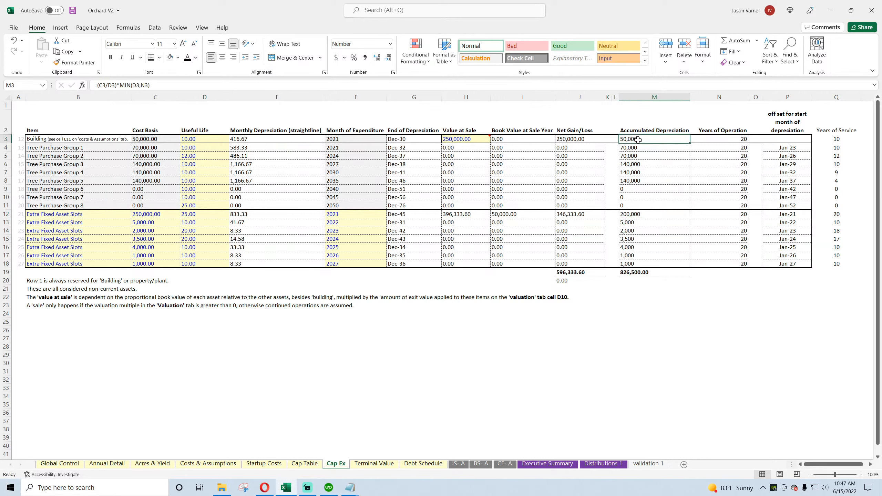
double_click(638, 140)
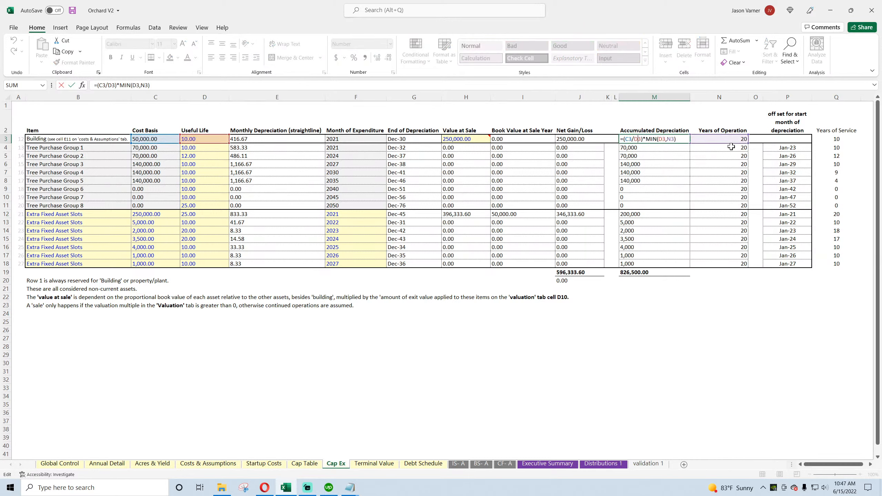
left_click_drag(731, 144, 835, 139)
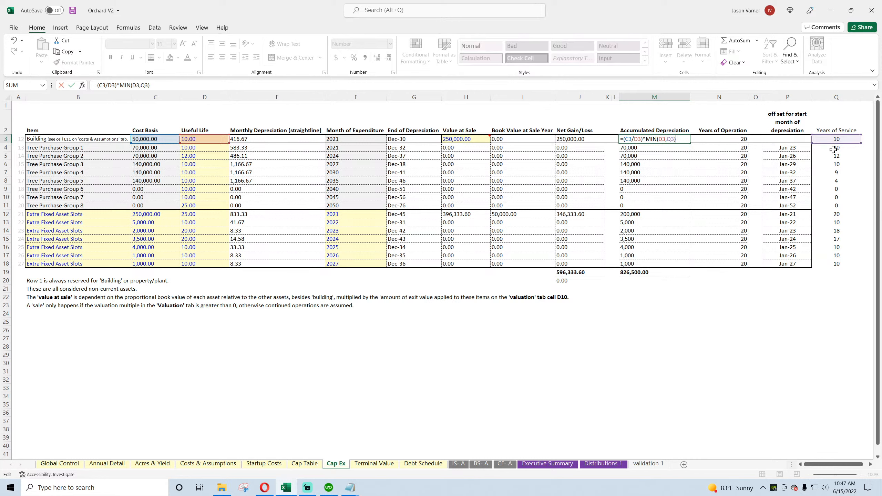
key("Return")
Step: Examine the Years of Operation formulas and recheck which cells Building's Accumulated Depreciation formula in M3 references
left_click(728, 139)
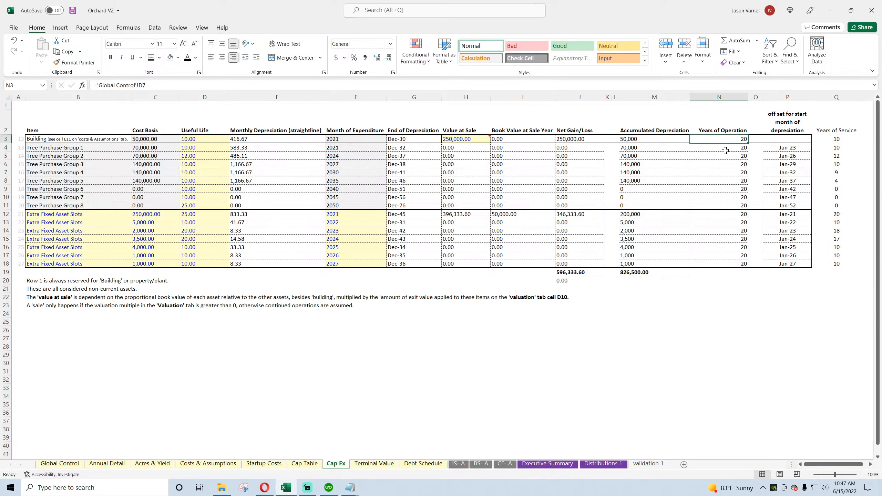
left_click(727, 172)
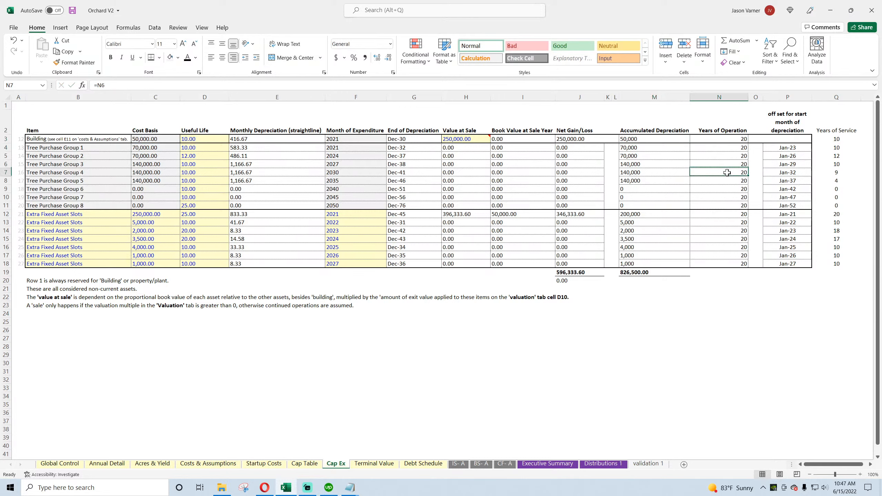
double_click(658, 139)
key("Return")
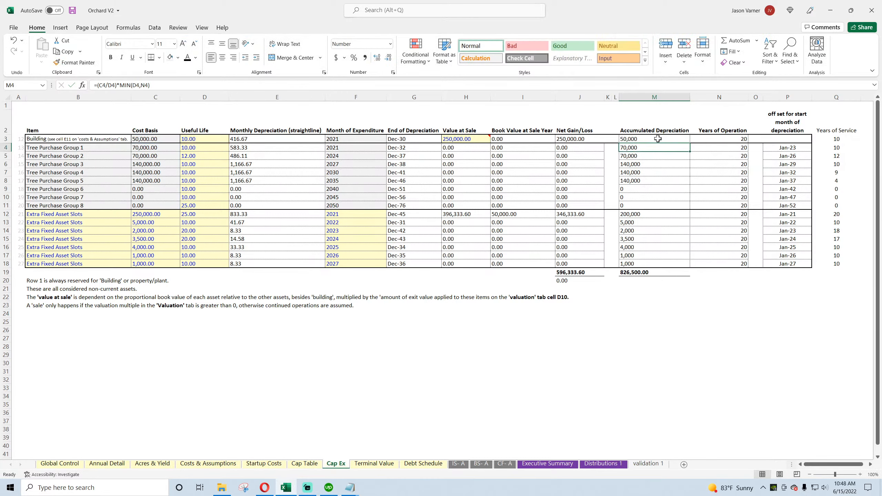
left_click(14, 41)
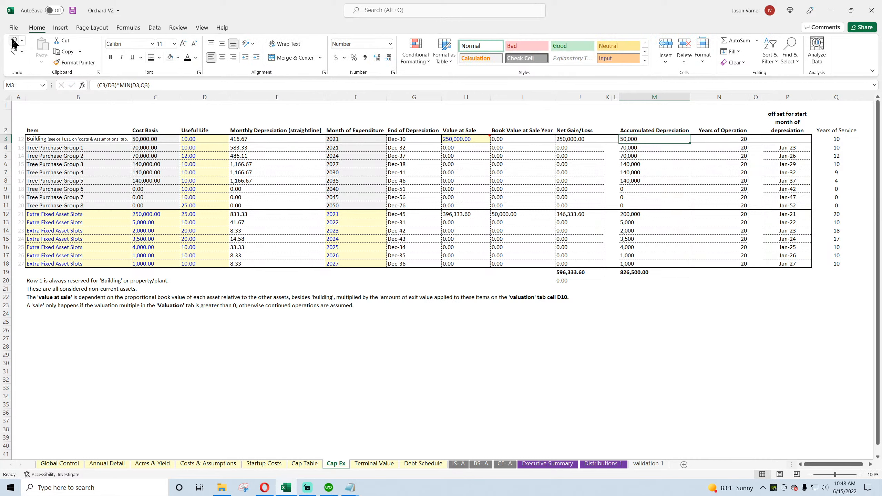
left_click(13, 52)
double_click(637, 140)
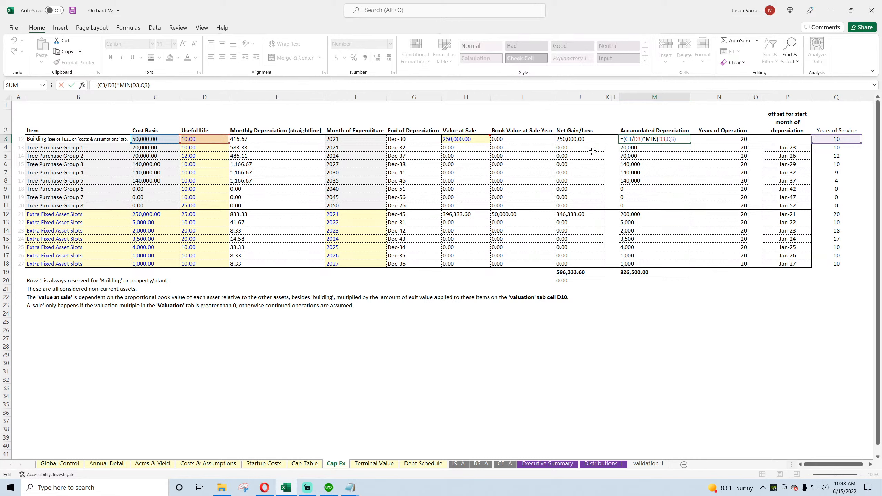
key("Return")
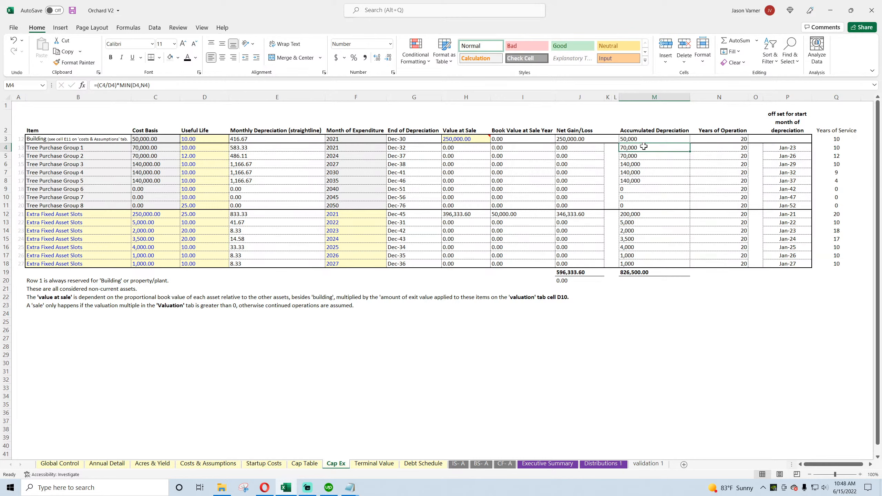
Step: Replace N4 with Q4 in Tree Purchase Group 1's Accumulated Depreciation formula and fill it down through M11
double_click(642, 147)
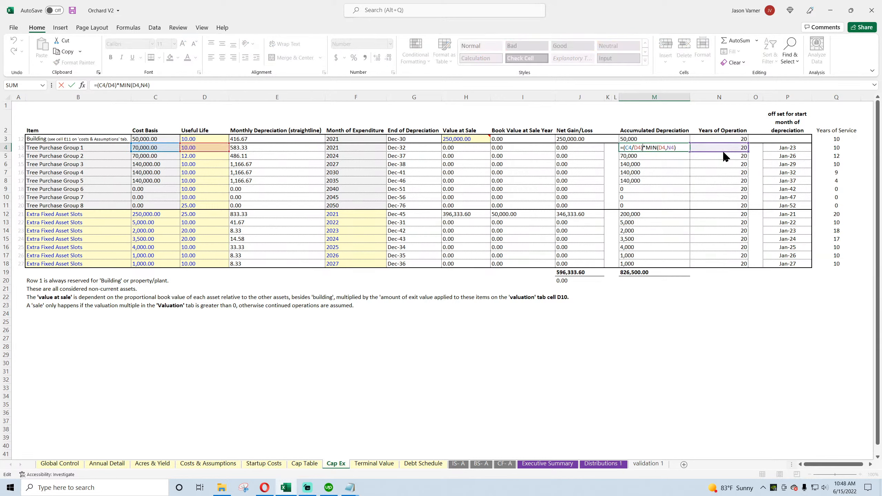
left_click_drag(723, 153, 832, 149)
key("ctrl+Return")
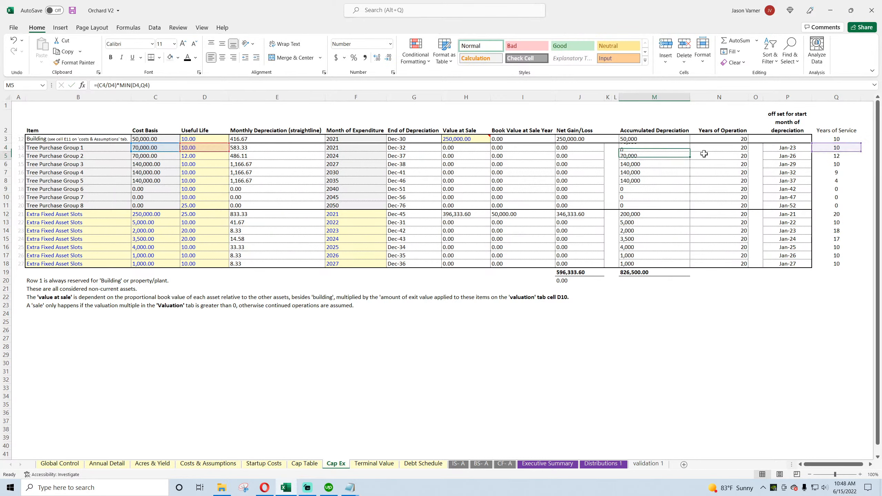
left_click_drag(691, 151, 690, 209)
Step: Apply a thick bottom border to the Accumulated Depreciation cells M8:M11
left_click(634, 181)
left_click(159, 58)
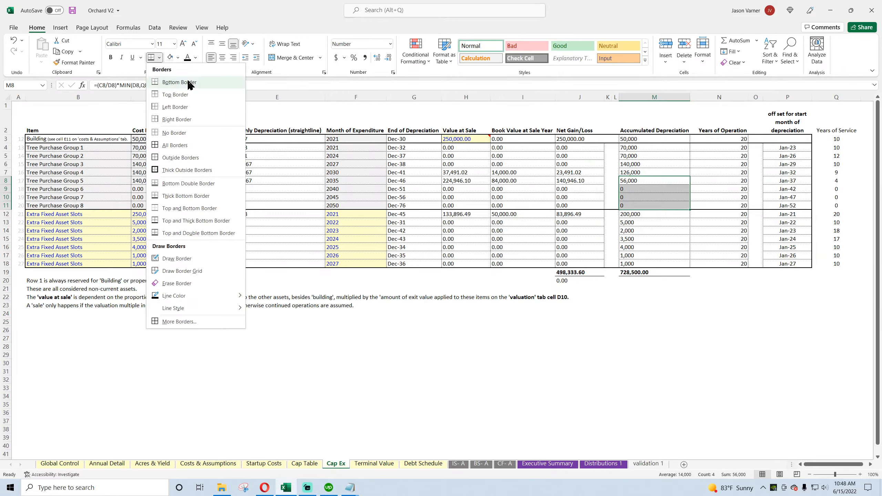
left_click(188, 197)
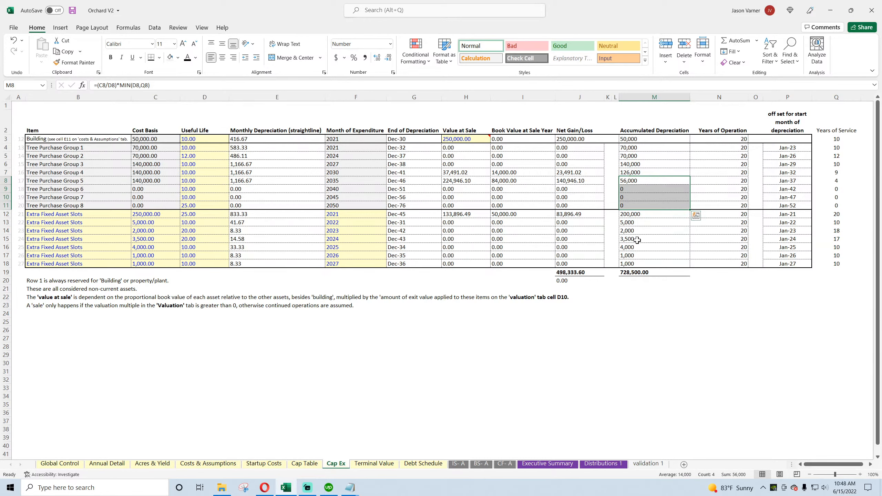
Step: Replace N12 with Q12 in the first Extra Fixed Asset Slots row's Accumulated Depreciation formula and fill it down through M18
left_click(634, 214)
double_click(634, 214)
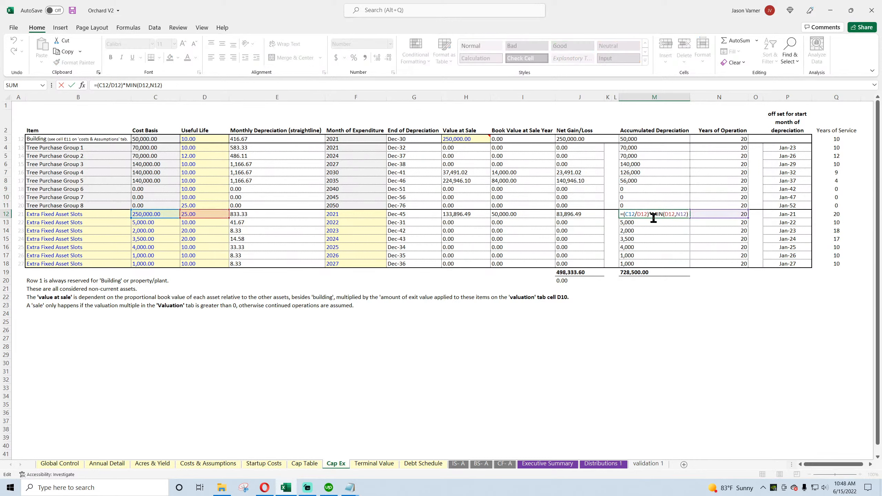
left_click_drag(705, 218, 824, 219)
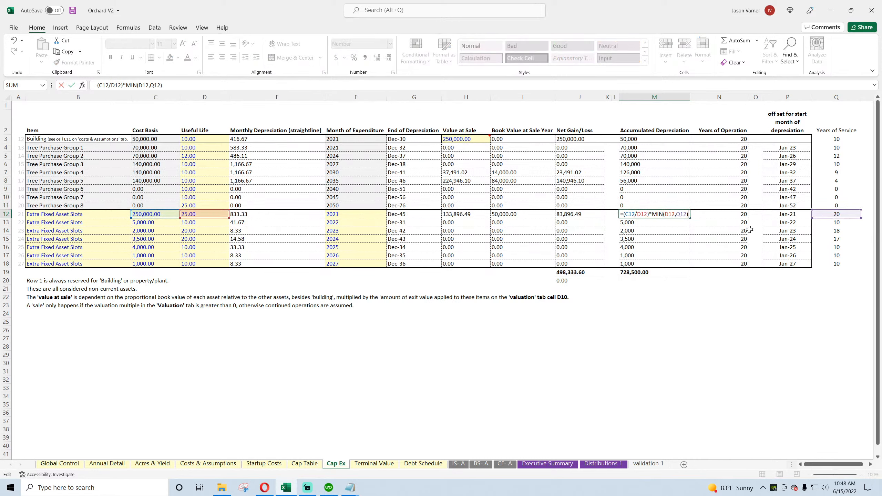
key("Return")
left_click(675, 216)
left_click_drag(690, 218, 690, 267)
left_click(685, 257)
Step: Apply all borders to the Accumulated Depreciation cells M12:M18
left_click(638, 216)
left_click_drag(638, 216, 643, 265)
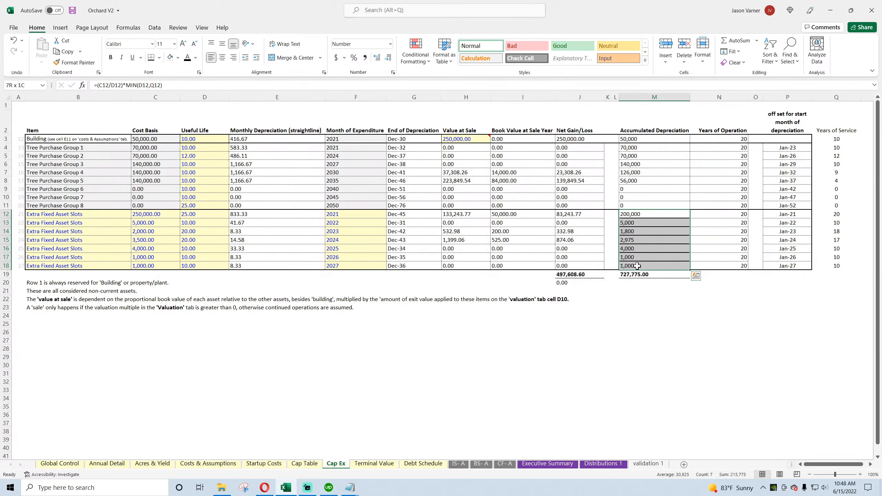
left_click(159, 57)
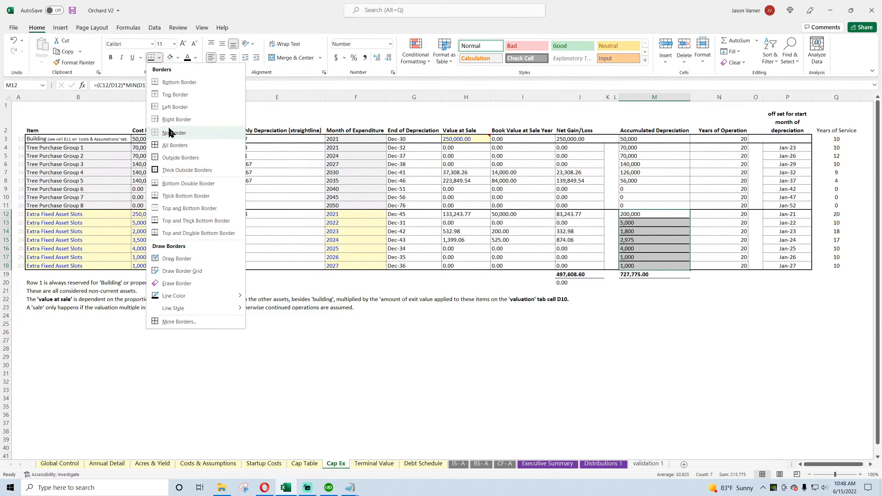
left_click(174, 145)
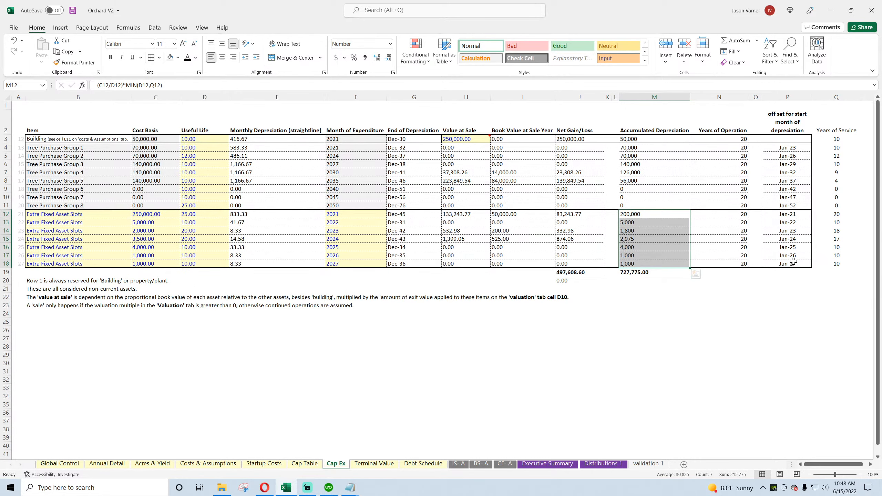
Step: Outline the Extra Fixed Asset Slots block B12:P18 with thick outside borders and save the workbook
left_click_drag(789, 263, 47, 216)
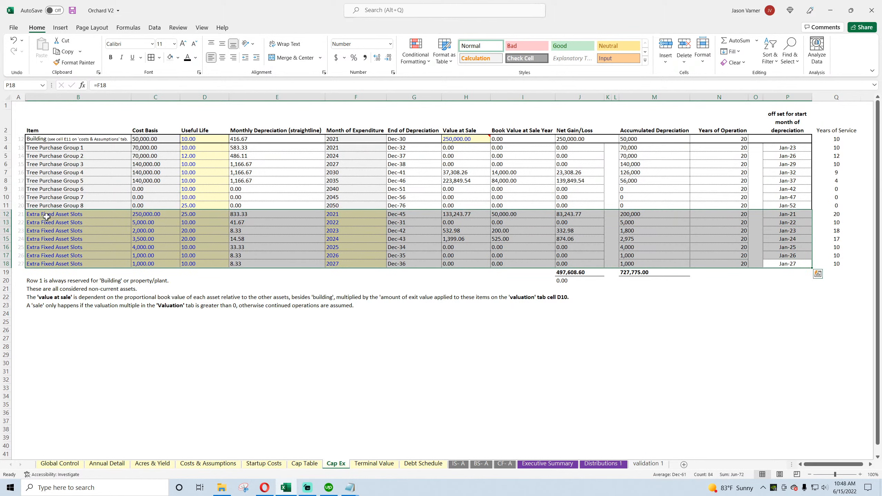
left_click(159, 58)
left_click(172, 165)
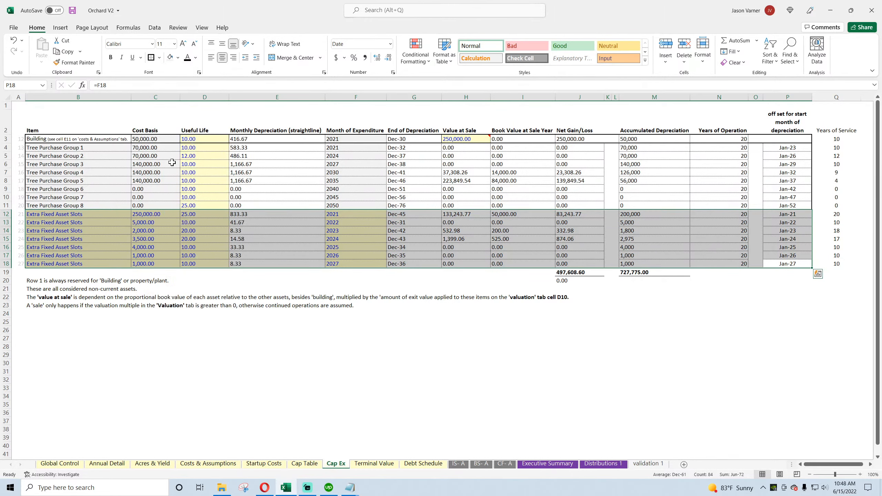
left_click(72, 10)
left_click(614, 404)
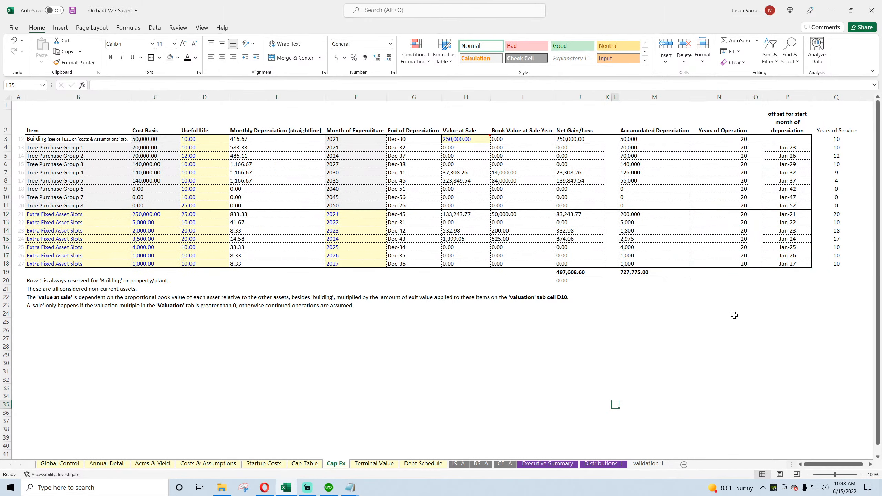
Step: Examine the balance sheet's Check row across the fiscal years, including FY 2040
left_click(484, 463)
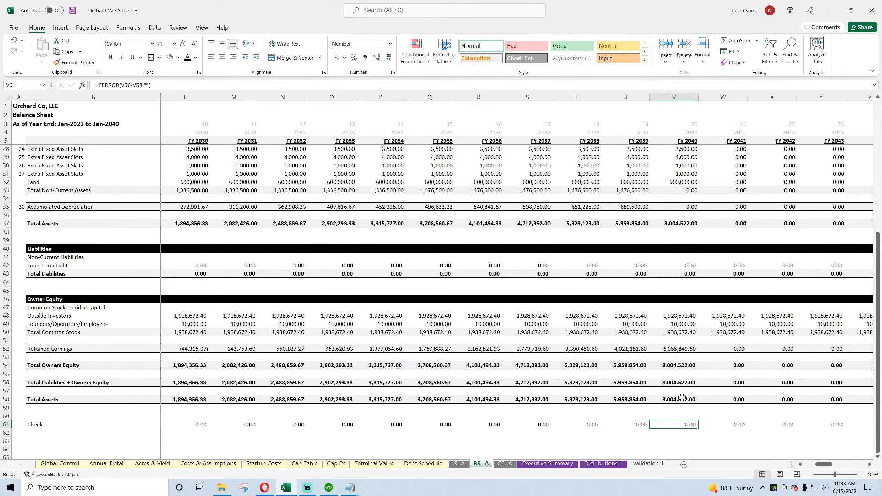
scroll(681, 398, "up", 7)
scroll(681, 397, "down", 11)
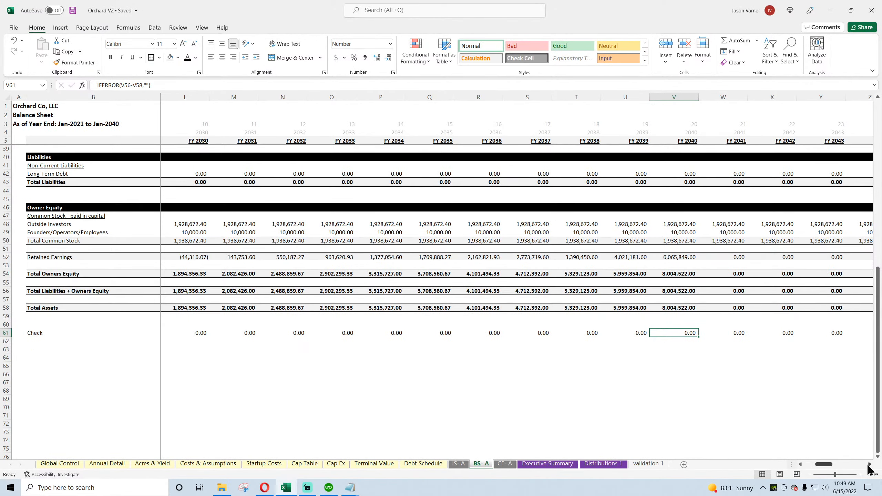
left_click_drag(824, 464, 812, 470)
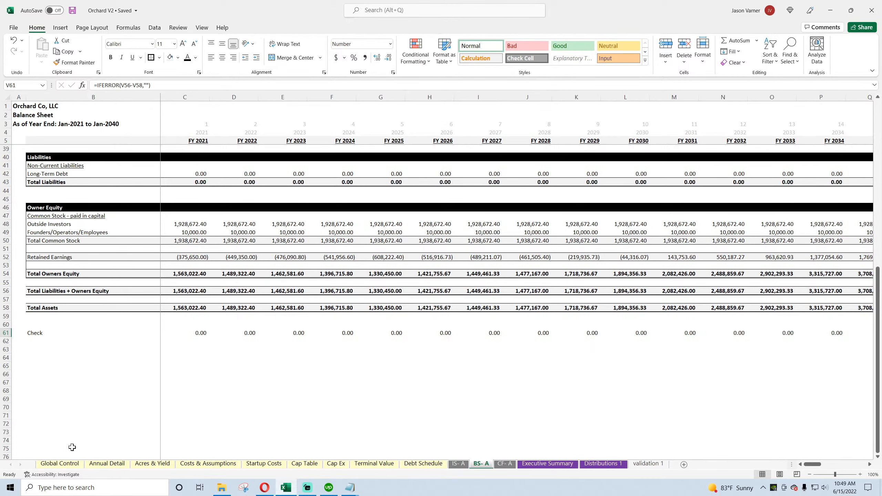
Step: Set Include Terminal Value? to No on the Global Control sheet
left_click(63, 464)
left_click(217, 165)
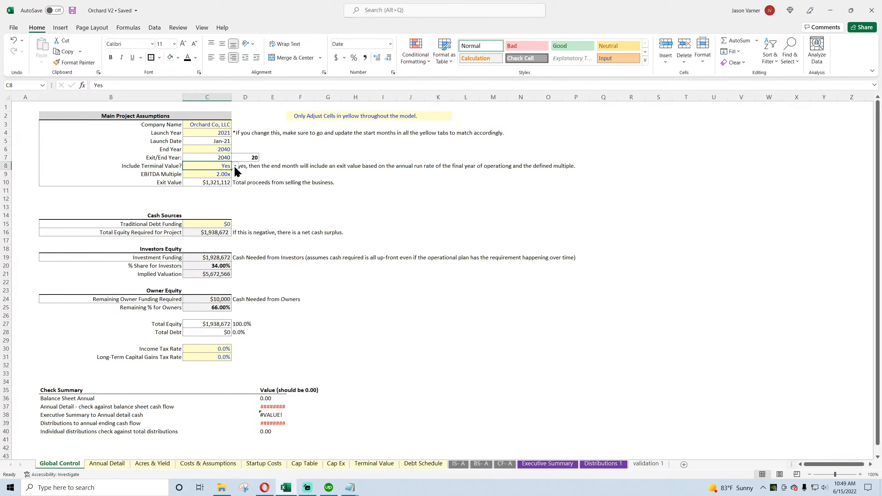
left_click(235, 166)
left_click(219, 179)
Step: Review the balance sheet Check row, cash flow statement, income statement and Annual Detail with the terminal value excluded
left_click(481, 464)
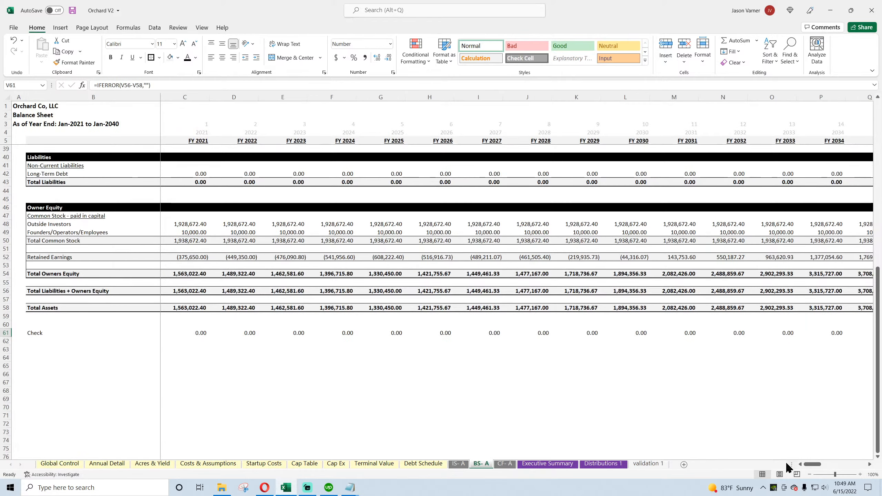
mouse_move(815, 465)
left_mouse_down()
mouse_move(836, 466)
mouse_move(812, 466)
left_mouse_up()
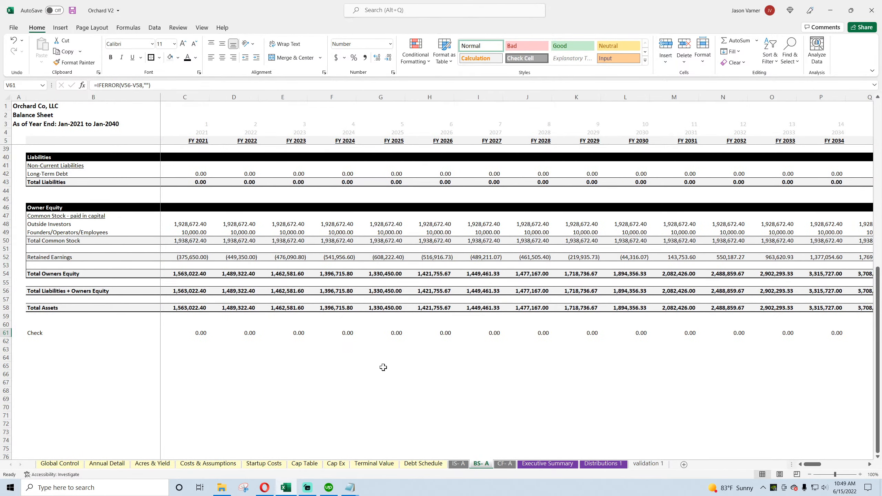
scroll(383, 367, "up", 11)
left_click(512, 465)
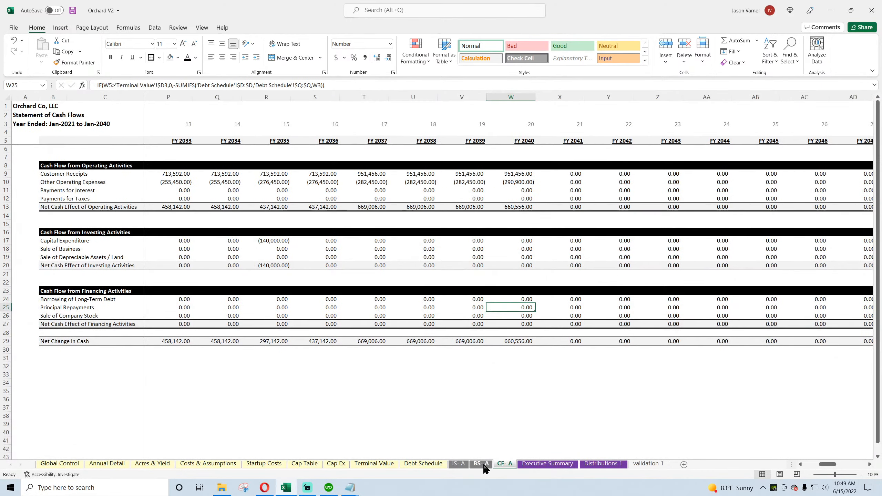
left_click(459, 464)
left_click(97, 465)
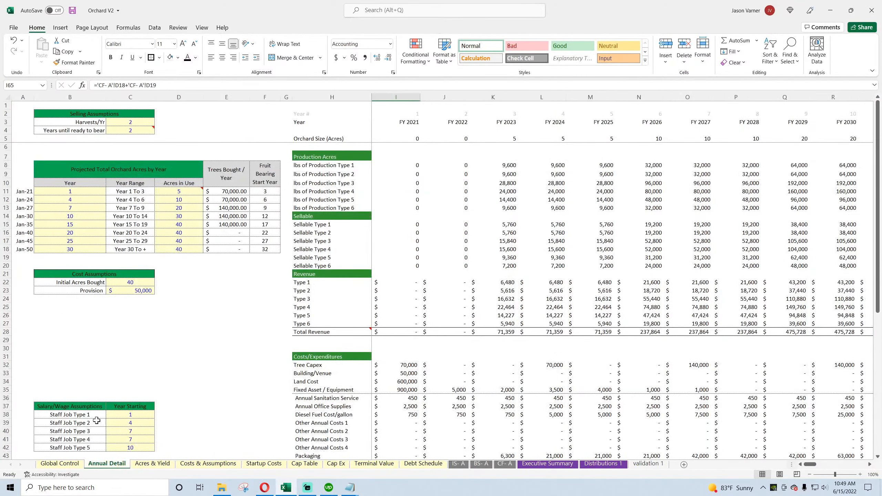
Step: Set Include Terminal Value? back to Yes on the Global Control sheet
left_click(60, 465)
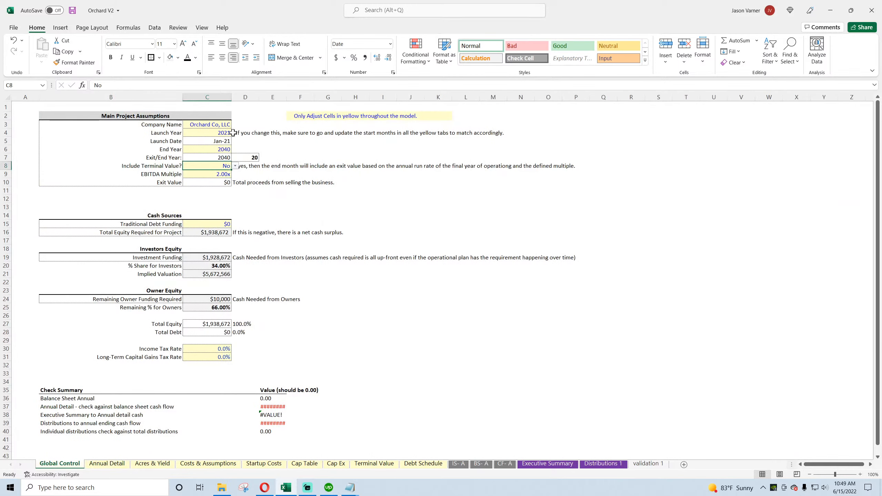
left_click(215, 166)
left_click(235, 165)
left_click(222, 173)
Step: Change the project's End Year to 2030
left_click(223, 149)
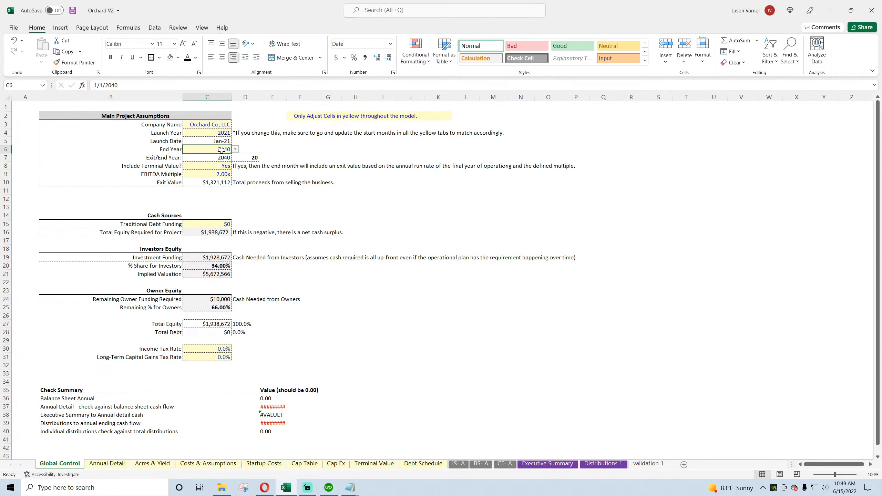
left_click(235, 149)
left_click_drag(233, 177, 234, 173)
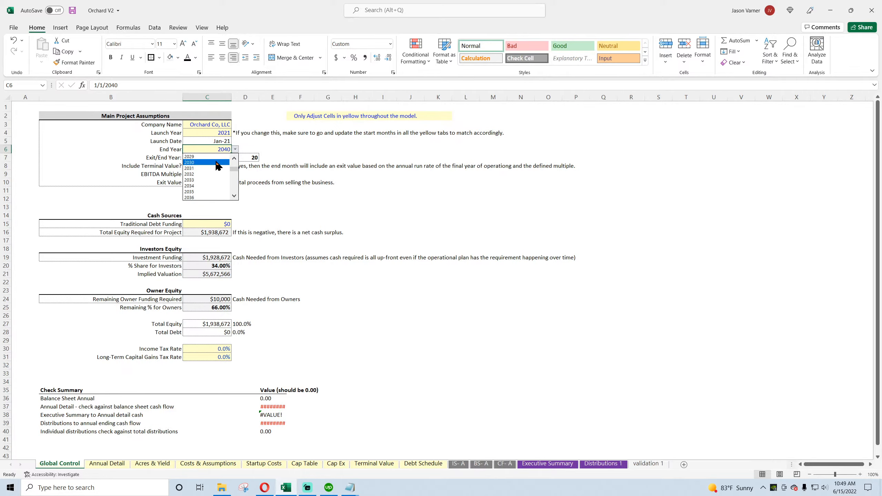
left_click(215, 164)
Step: Recheck the balance sheet's Check row with the 2030 end year and save the workbook
left_click(489, 469)
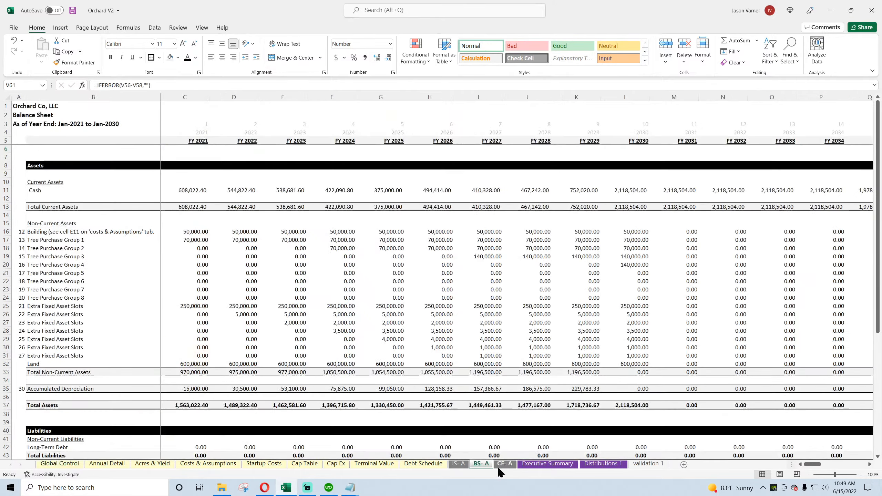
scroll(694, 417, "down", 7)
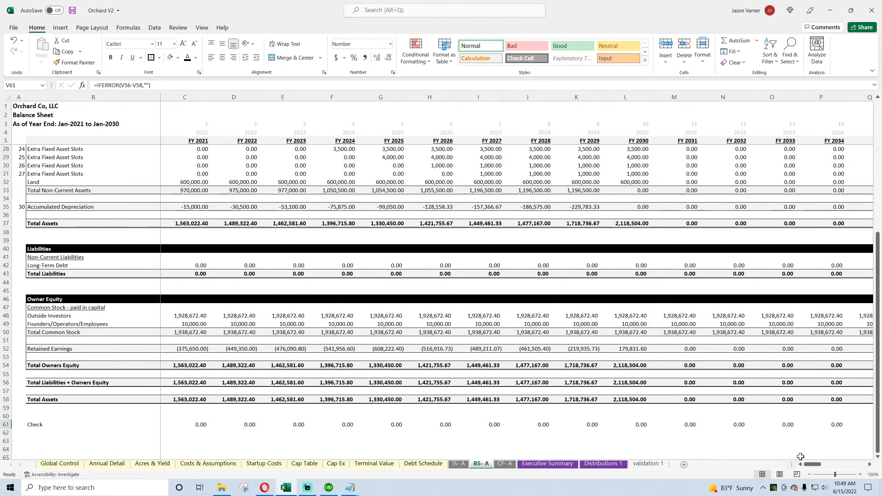
left_click_drag(811, 465, 811, 465)
scroll(736, 447, "up", 7)
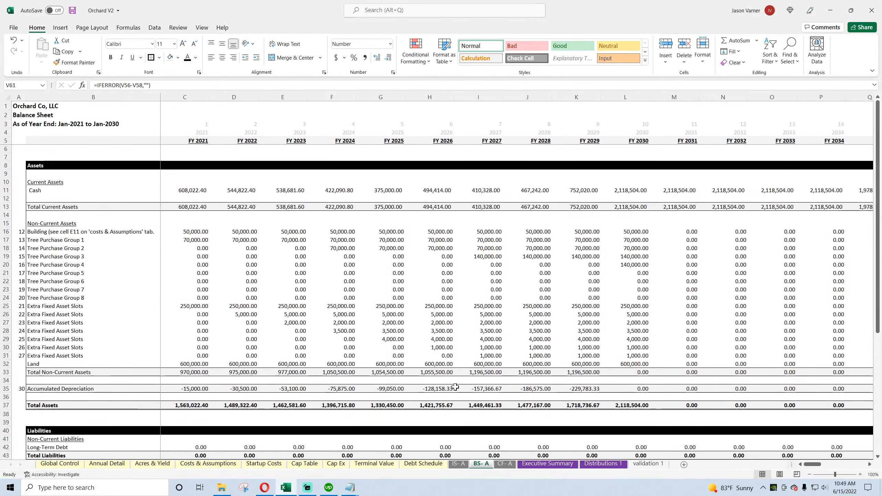
left_click(72, 10)
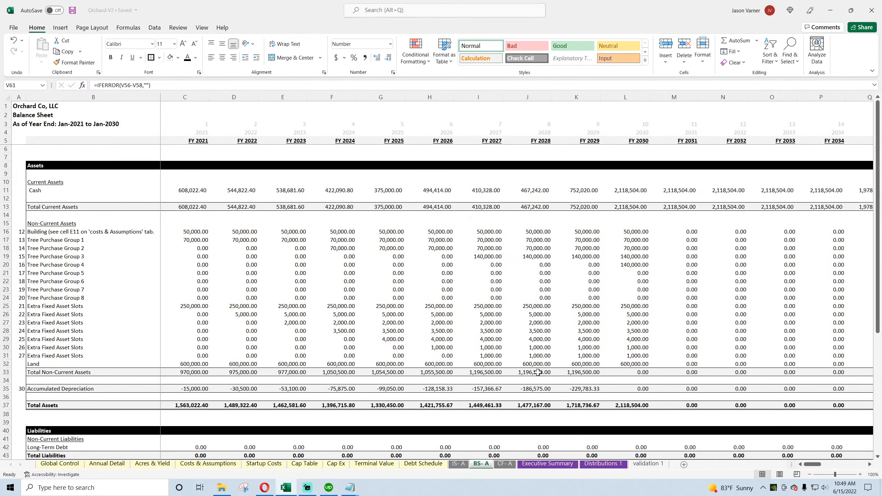
Step: Compare the Years of Operation, Years of Service and Month of Expenditure values for all assets on the Cap Ex sheet
left_click(304, 463)
left_click(335, 464)
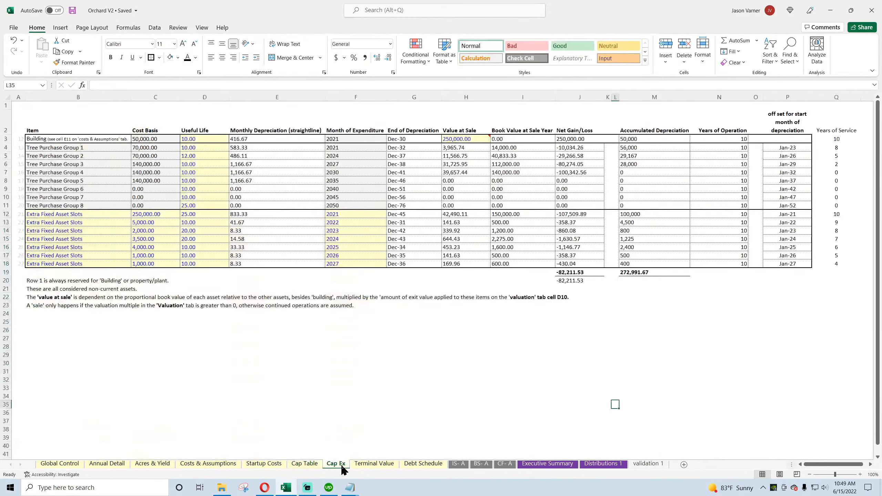
left_click_drag(727, 138, 728, 264)
left_click_drag(837, 139, 846, 264)
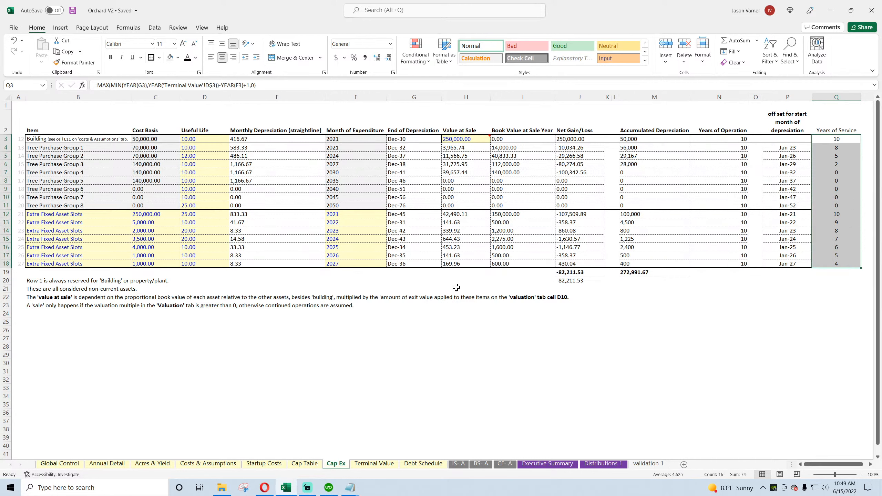
left_click(348, 141)
left_click(346, 150)
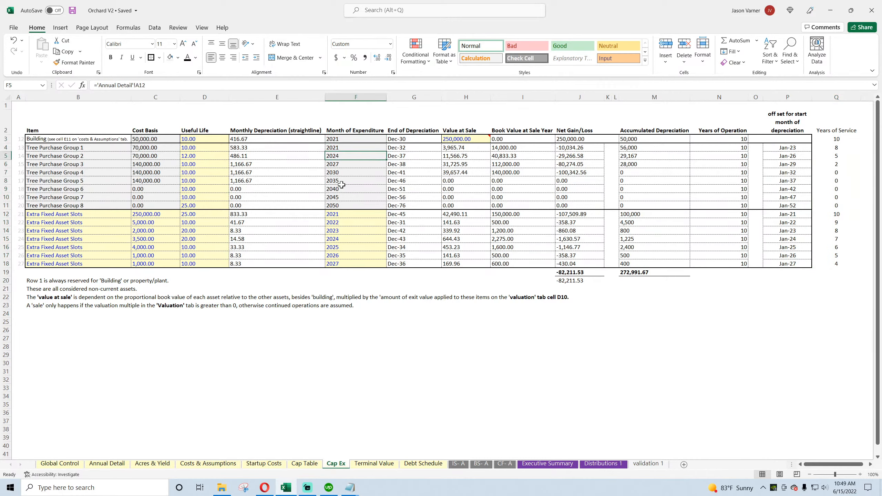
left_click(342, 188)
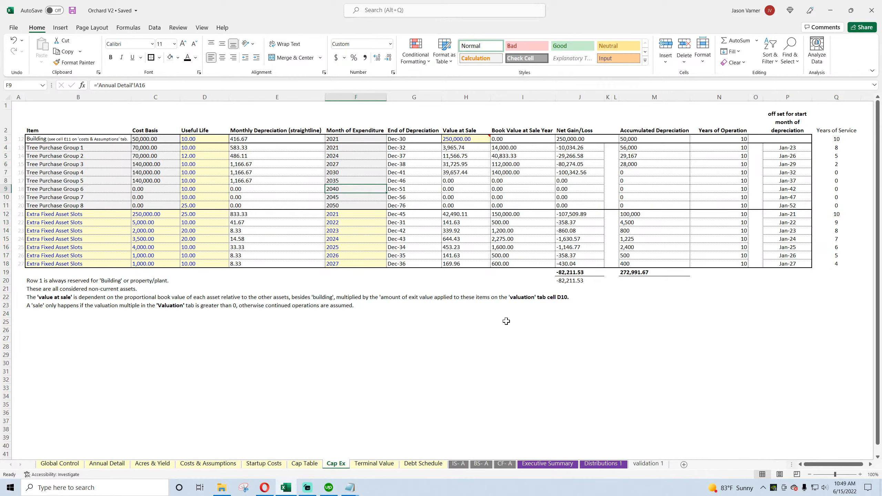
left_click_drag(343, 140, 343, 263)
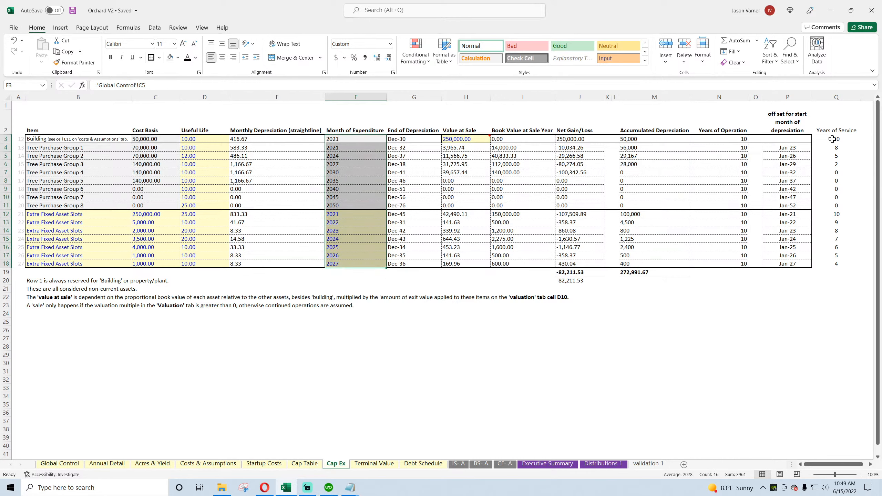
Step: Outline the Years of Service cells Q3:Q18 and the Q12:Q18 block with thick outside borders and save the workbook
left_click_drag(832, 139, 835, 263)
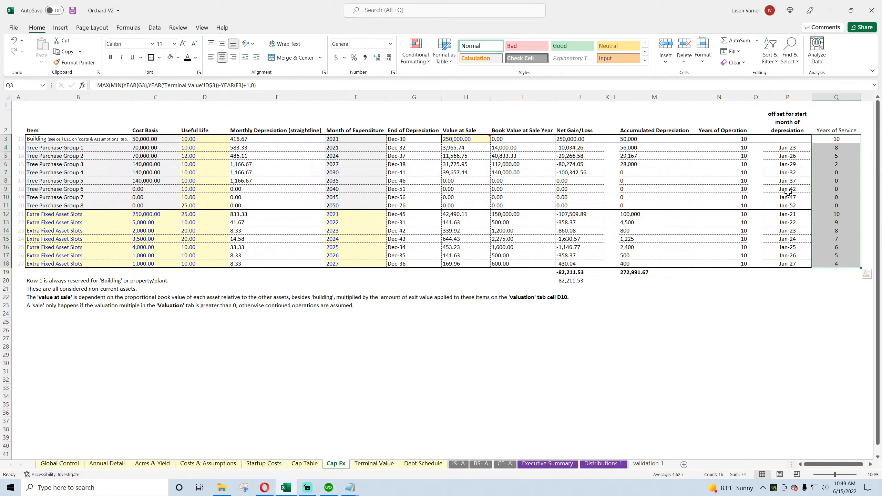
left_click_drag(834, 214, 835, 262)
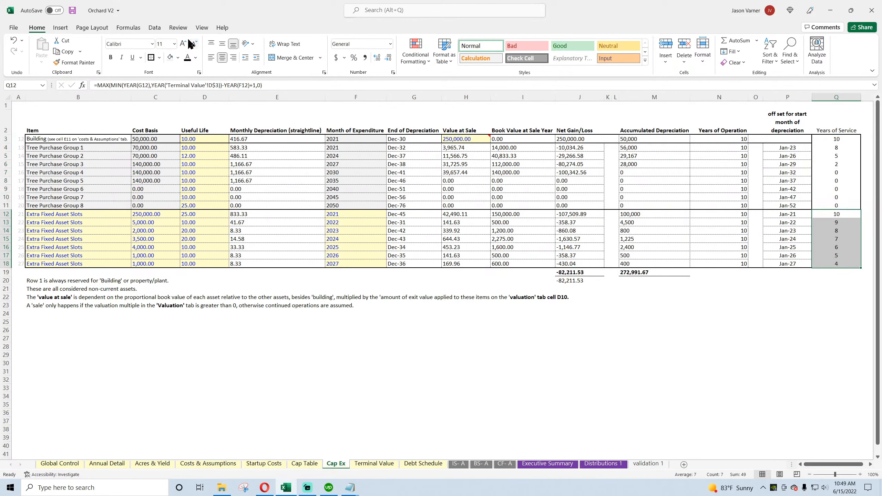
left_click(579, 379)
left_click(827, 141)
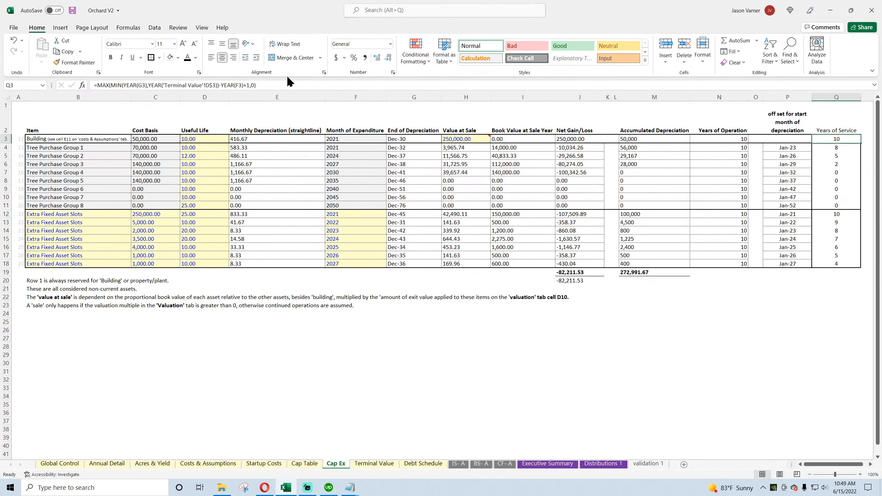
left_click(74, 11)
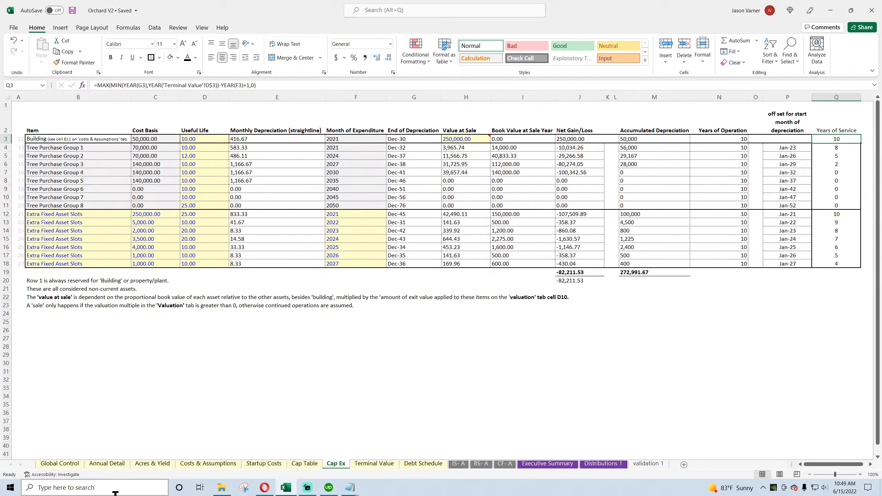
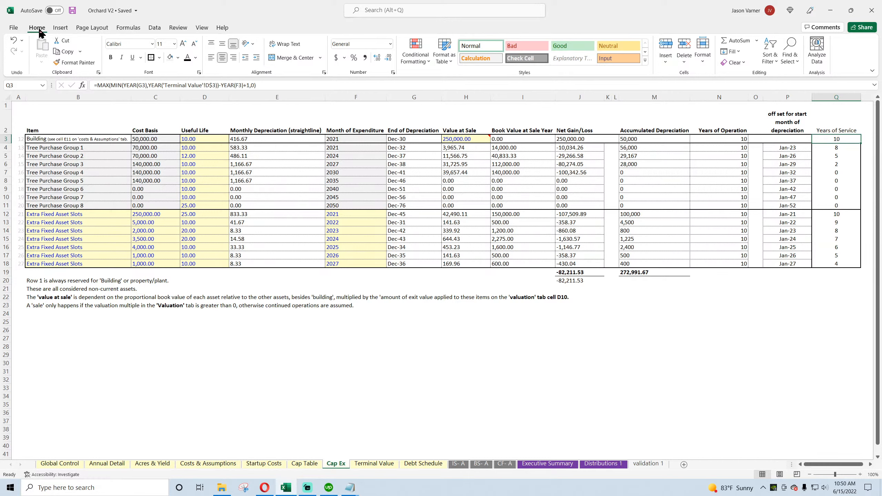
Step: Set % As Extraordinary Income on the Terminal Value sheet to 100% and view the balance sheet
left_click(374, 463)
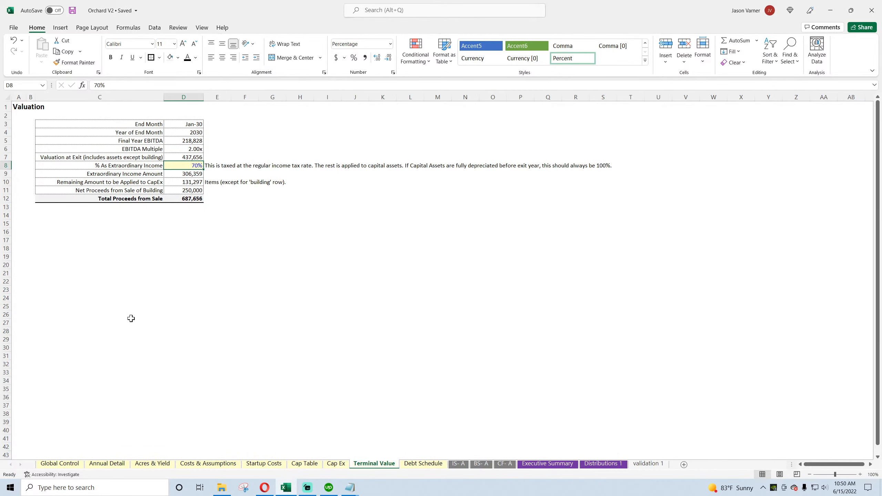
type("100")
key("Return")
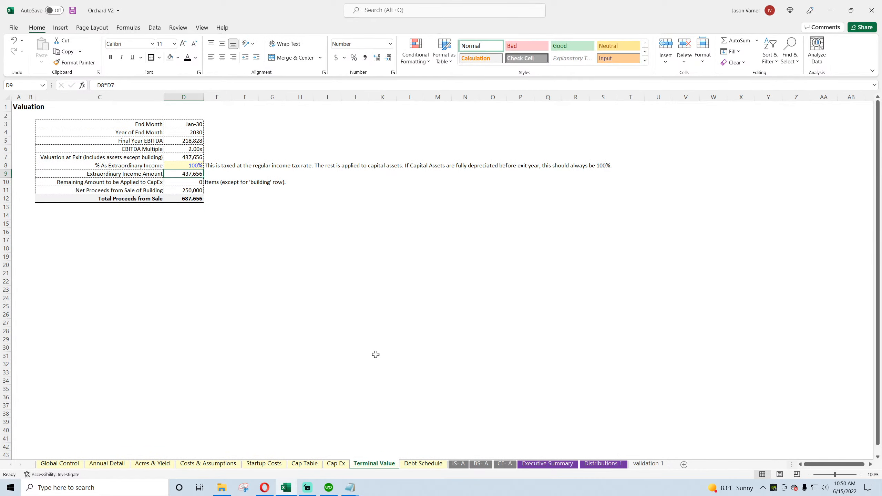
left_click(481, 463)
scroll(482, 393, "down", 7)
scroll(482, 392, "up", 6)
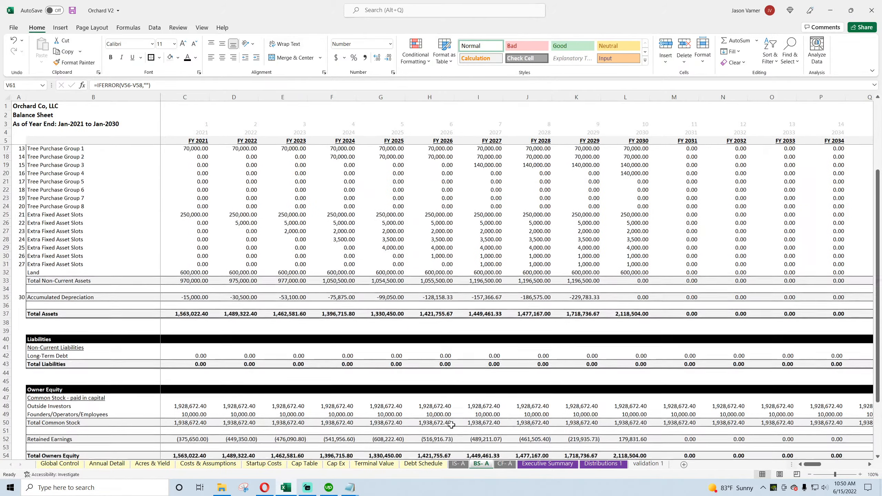
Step: Change the Terminal Value sheet's % As Extraordinary Income to 60%
left_click(336, 464)
left_click(312, 465)
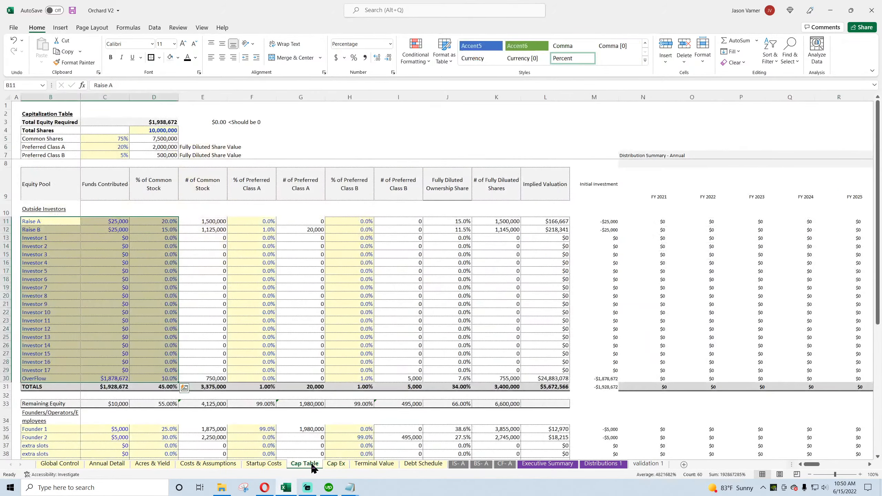
left_click(264, 464)
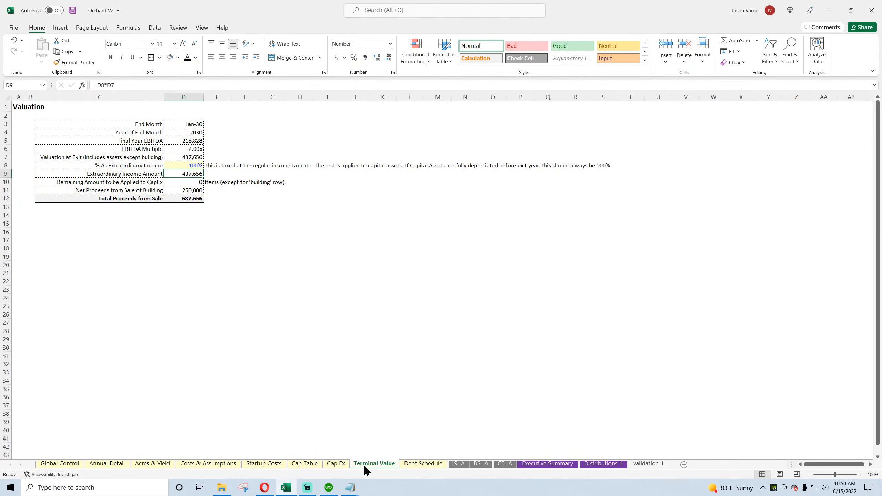
left_click(195, 165)
type("60")
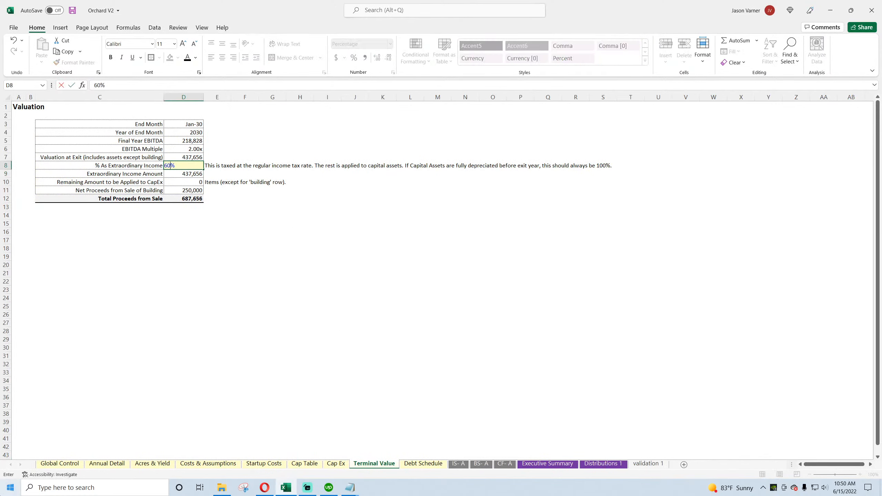
key("Return")
Step: Compare Value at Sale and Book Value at Sale Year for Tree Purchase Groups 1 to 4 on Cap Ex and save the workbook
left_click(335, 464)
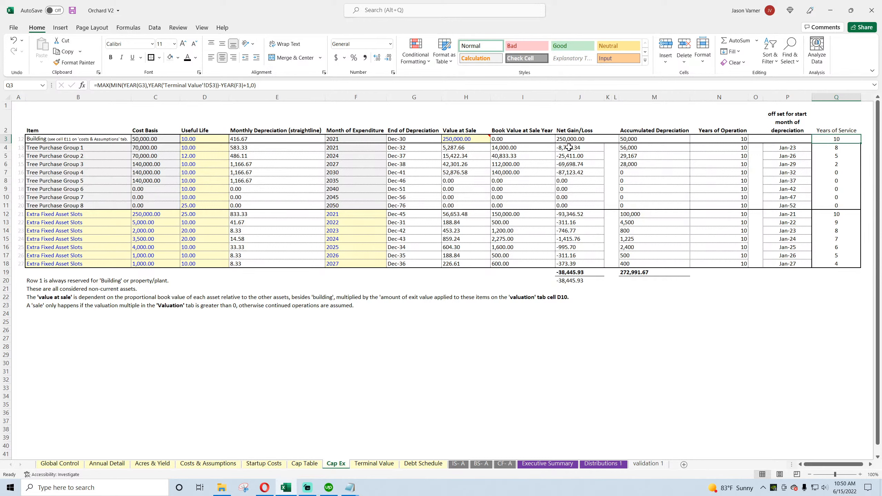
left_click_drag(466, 148, 466, 172)
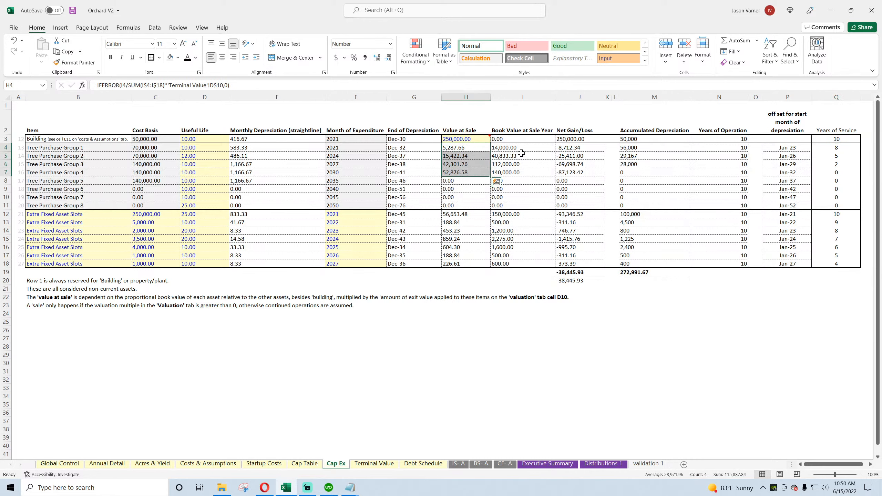
left_click_drag(522, 148, 520, 174)
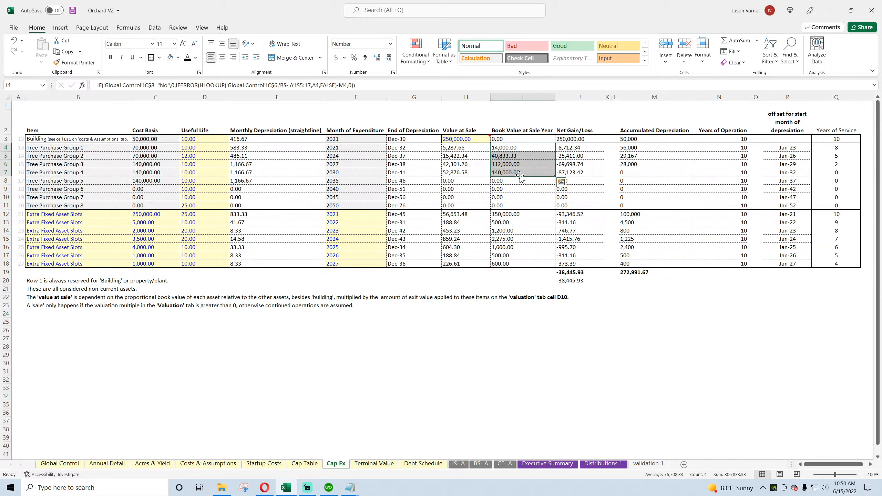
left_click(517, 162)
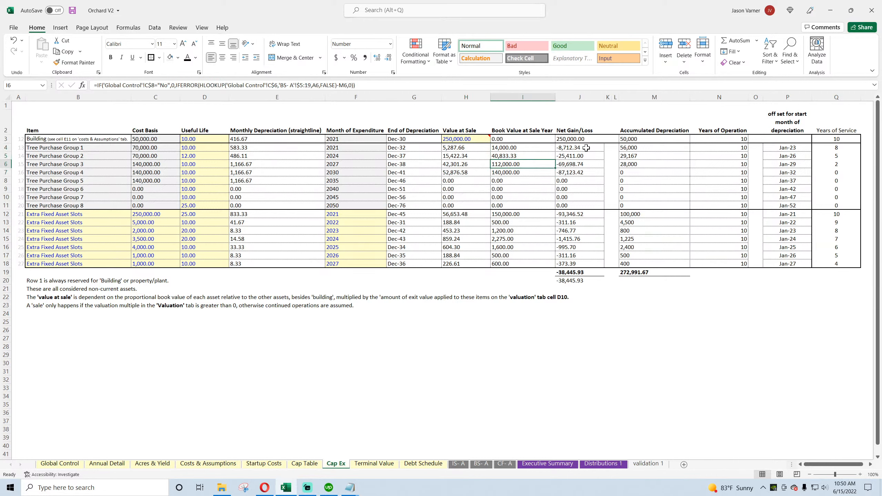
left_click(72, 10)
Step: Set the Useful Life of all tree purchase groups and extra fixed asset slots, cells D4:D18, to 5 years
left_click(197, 147)
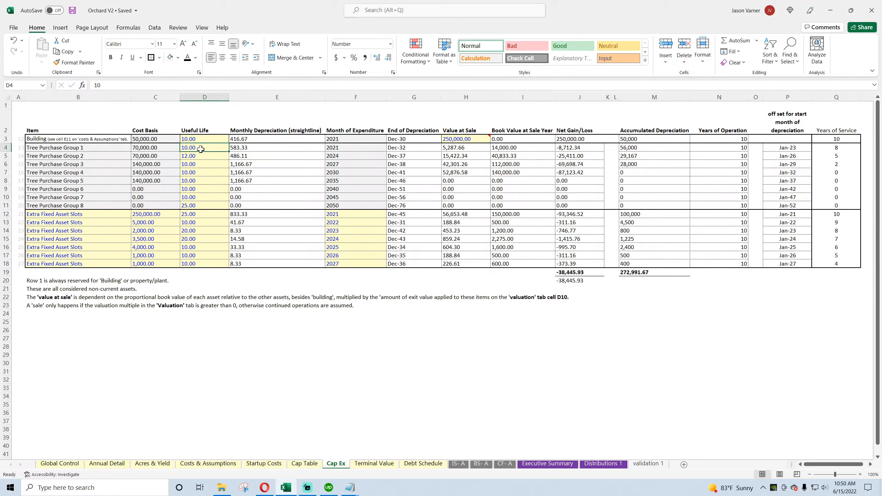
type("5 5 5 5 5 5 5 5 5")
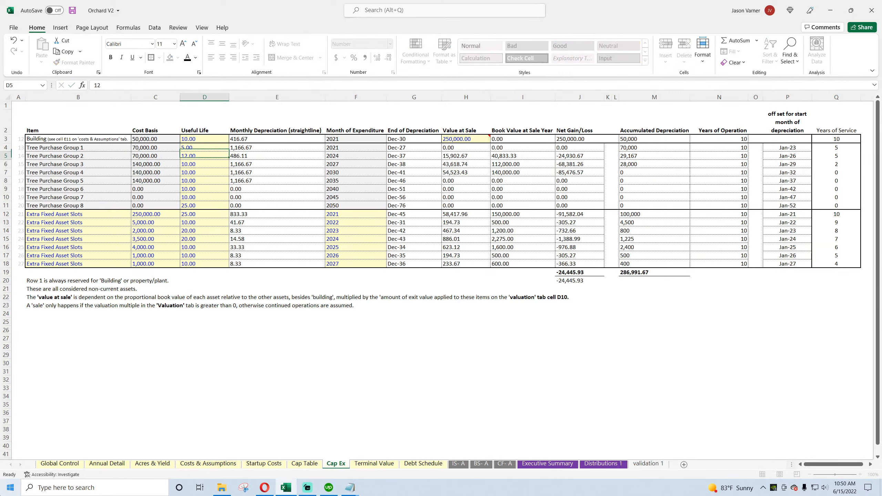
type(" 5 5 5 5 5 5")
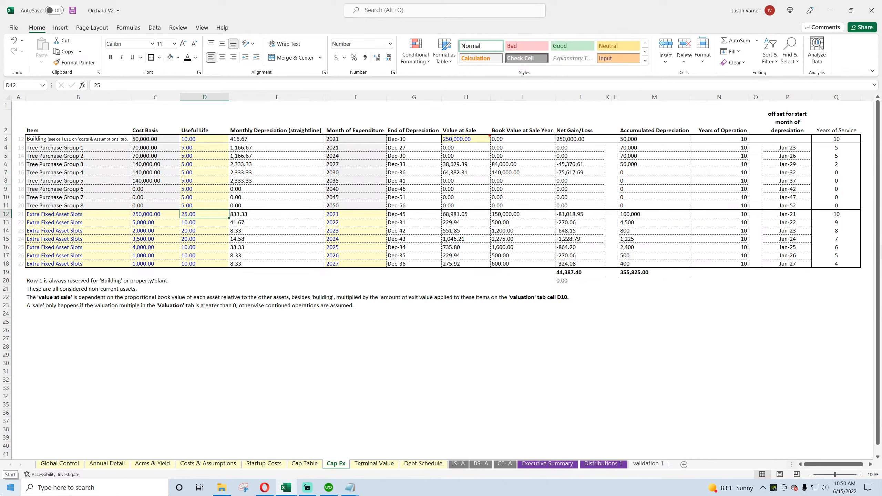
key("Return")
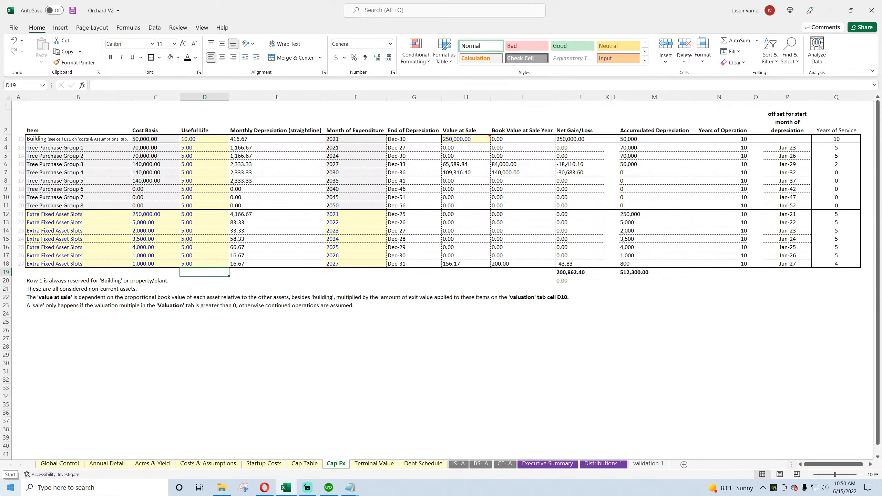
Step: Set the Building's Useful Life on the Cap Ex sheet to 30 years
key("Up")
key("Up")
key("Up")
key("Up")
key("Up")
key("Up")
key("Up")
key("Up")
key("Up")
key("Up")
key("Up")
key("Up")
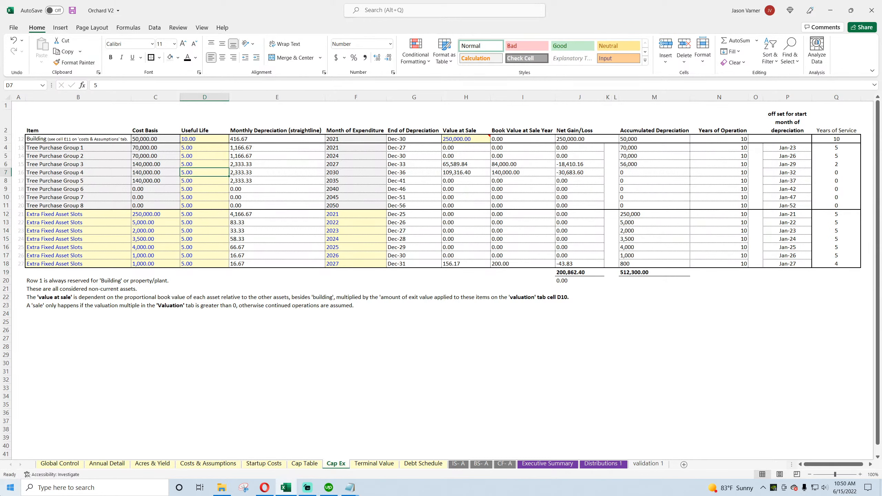
key("Up")
key("Up")
key("Up")
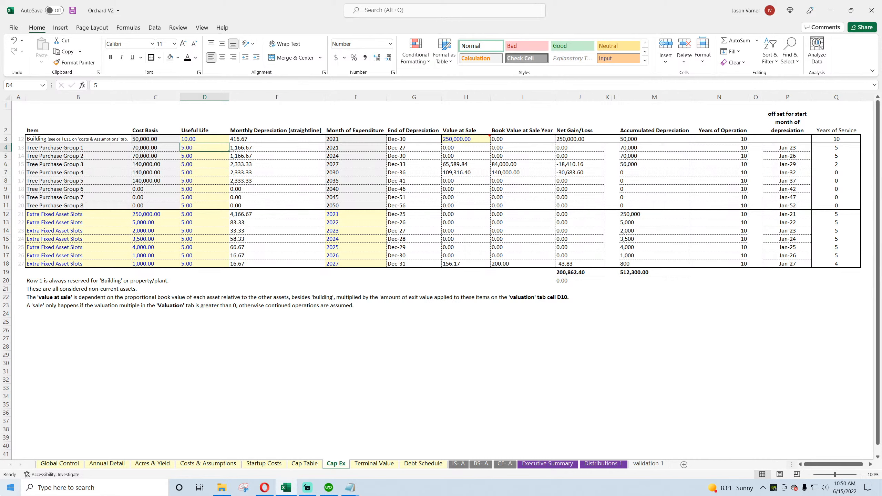
key("Up")
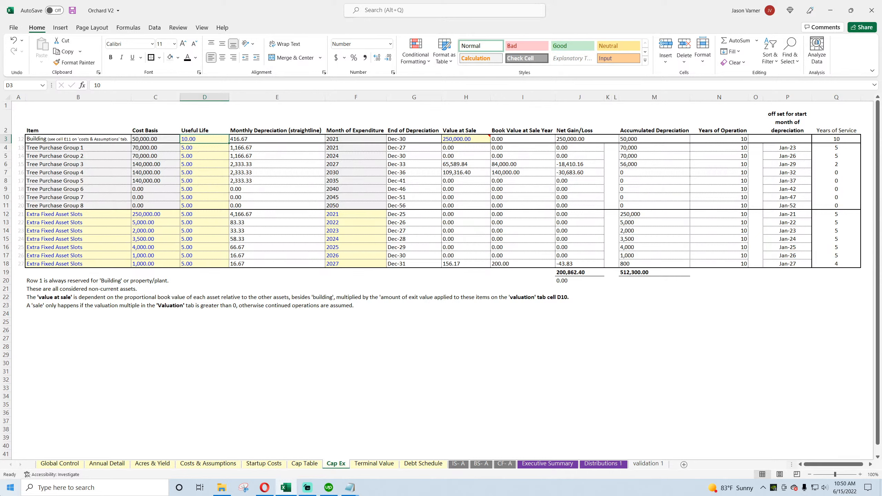
key("Down")
key("Up")
type("30")
key("Return")
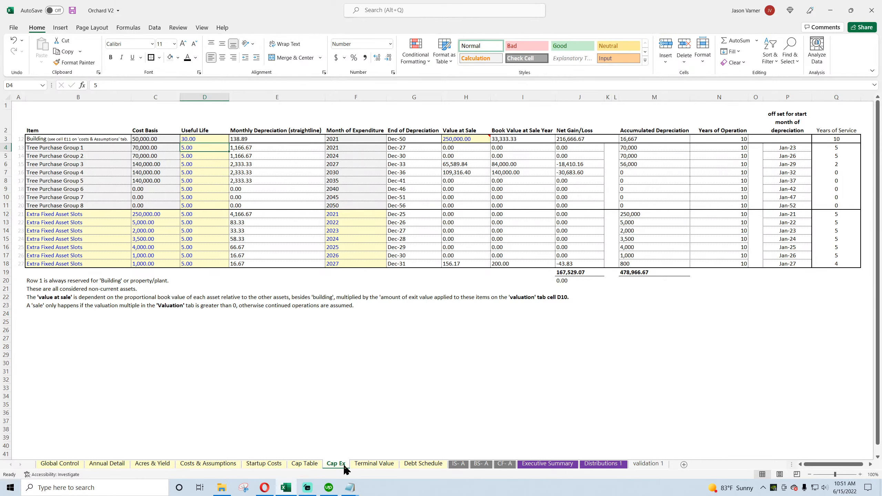
Step: Set the EBITDA Multiple on the Global Control sheet to 8 and save the workbook
key("ctrl+Page_Down")
left_click(63, 463)
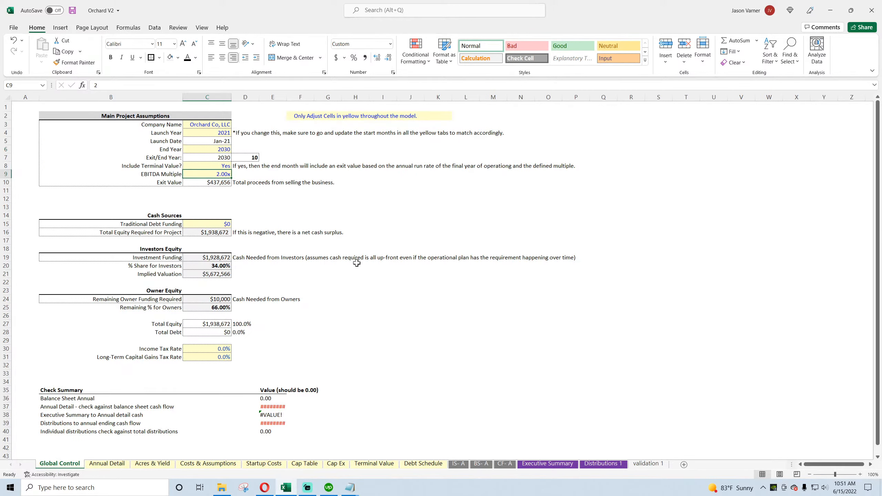
type("8")
key("Return")
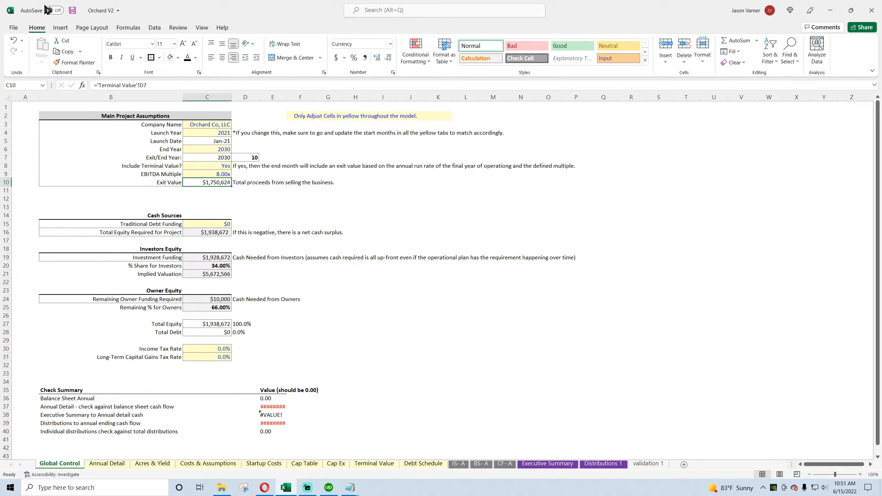
left_click(73, 10)
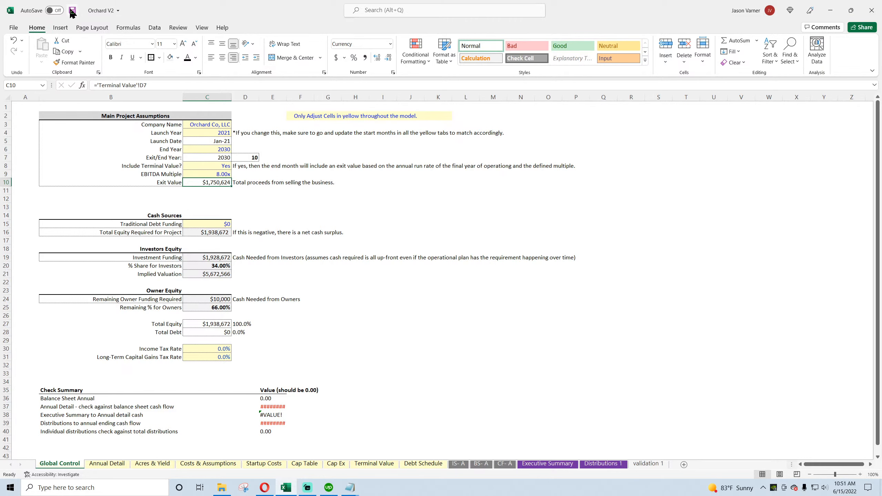
Step: Review the Cap Ex gains and losses, set % As Extraordinary Income on Terminal Value to 70%, and save the workbook
left_click(365, 465)
left_click(341, 464)
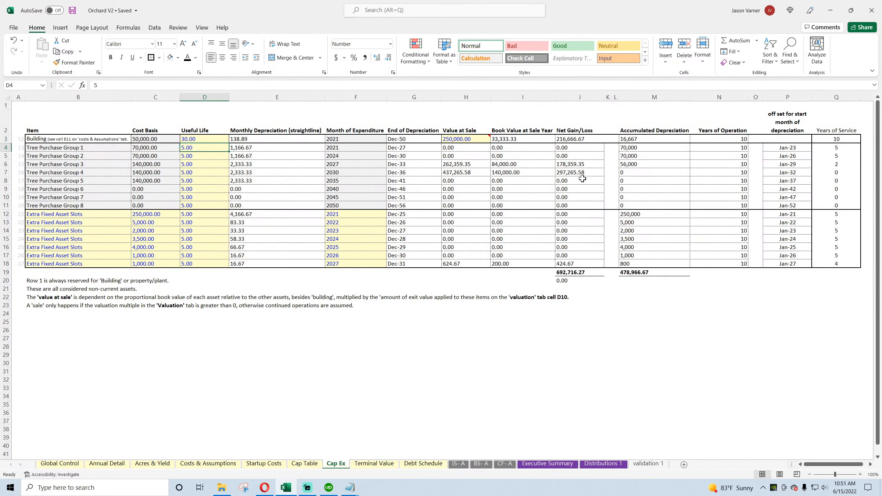
left_click(305, 465)
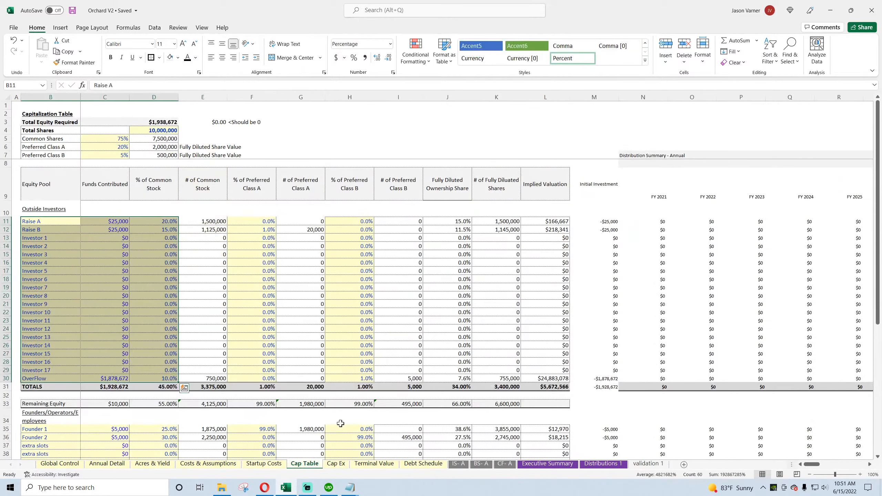
left_click(372, 465)
left_click(202, 165)
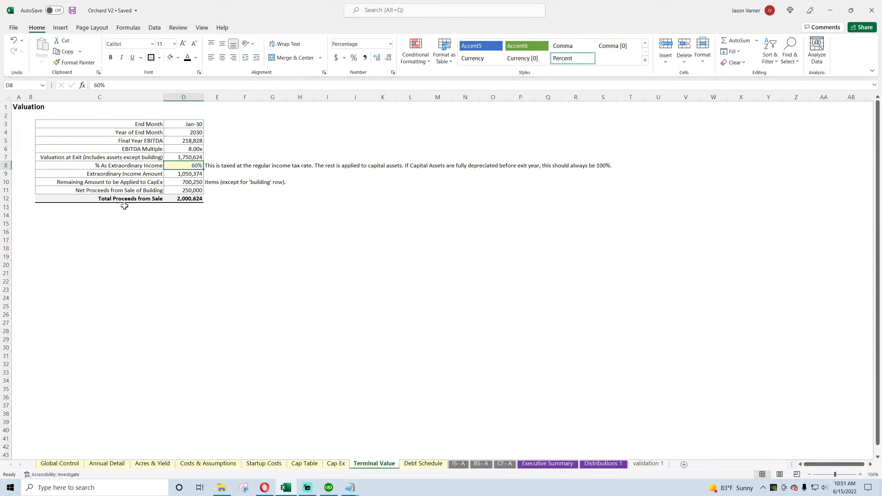
type("70")
key("Return")
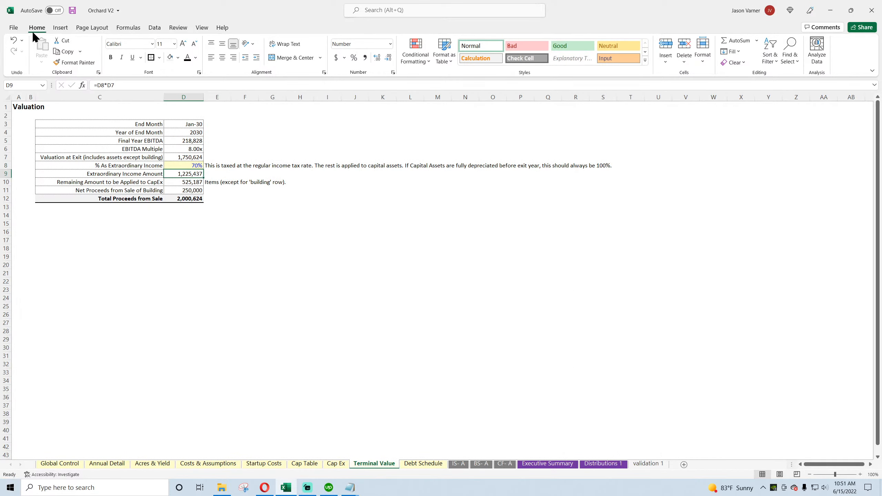
left_click(73, 10)
Step: Review Cap Ex net gain/loss, the balance sheet's Check row and the income statement's depreciation and net income
left_click(337, 464)
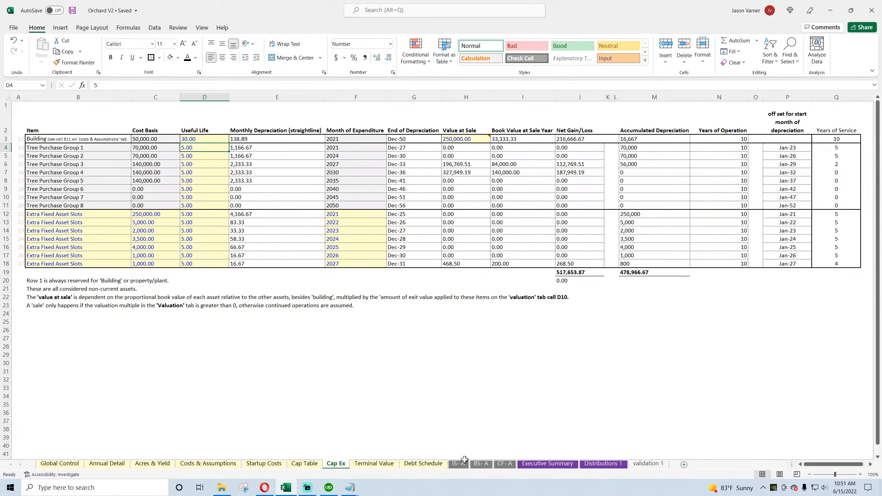
left_click(481, 464)
scroll(537, 401, "down", 10)
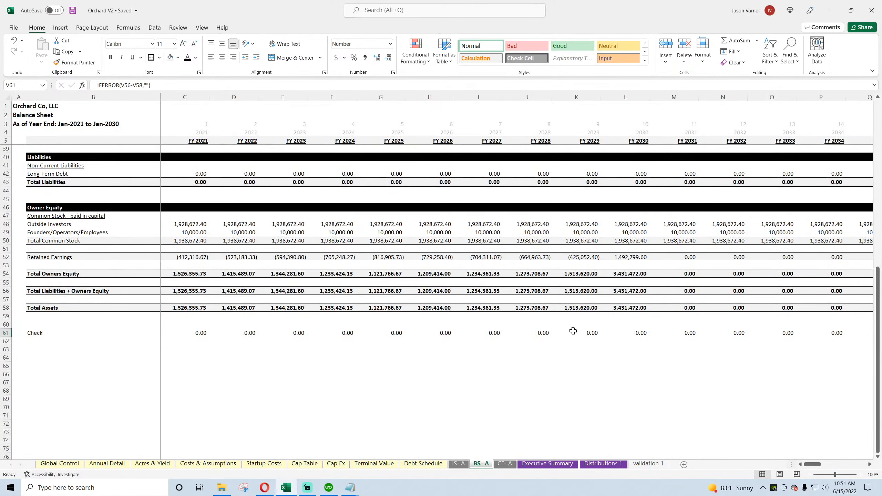
scroll(573, 331, "up", 7)
left_click(465, 467)
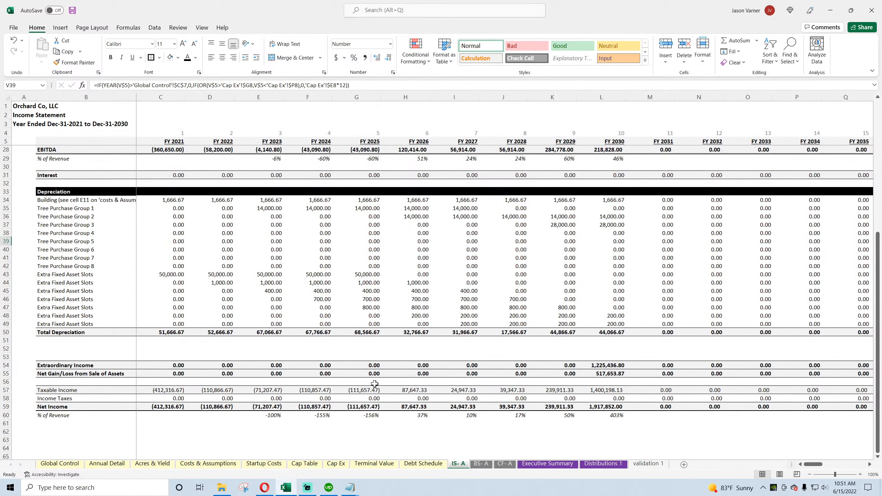
left_click(422, 465)
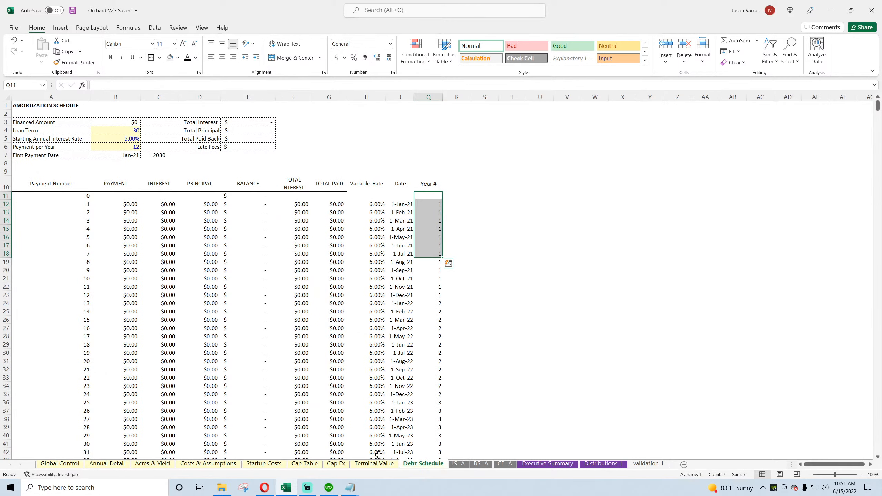
Step: Set Traditional Debt Funding on the Global Control sheet to $250,000 and save the workbook
left_click(70, 464)
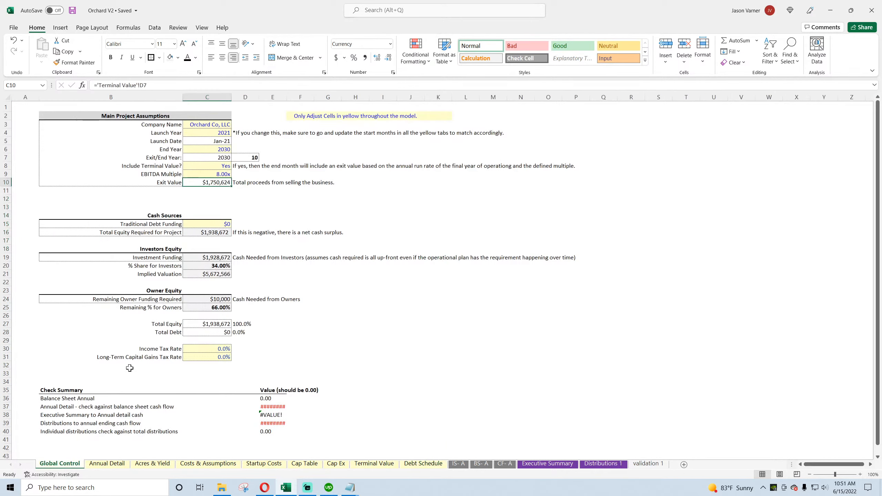
left_click(215, 224)
type("250")
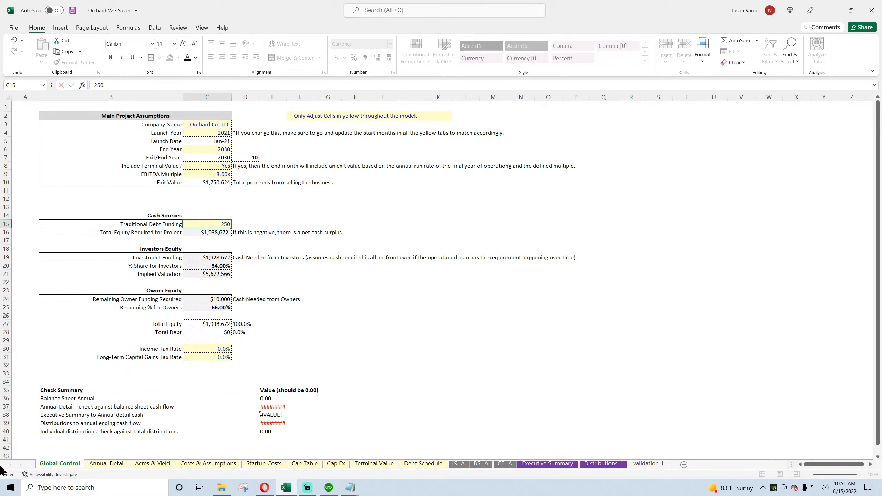
type(",000")
key("Return")
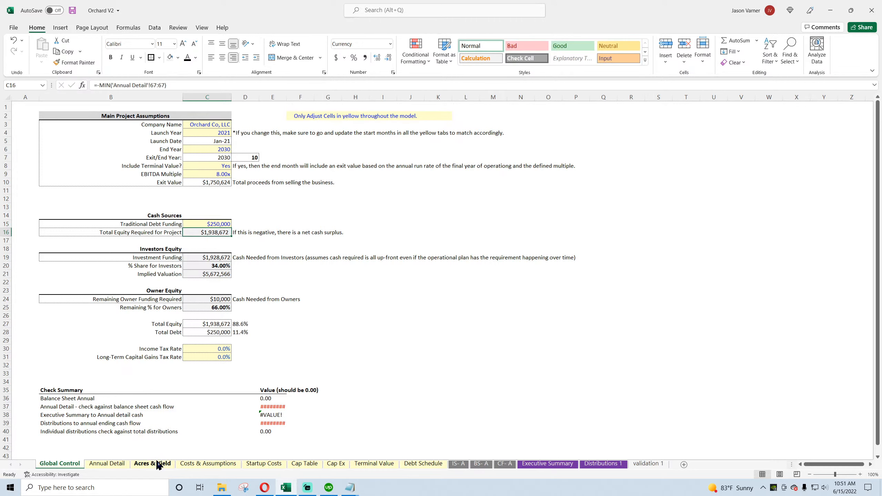
left_click(13, 39)
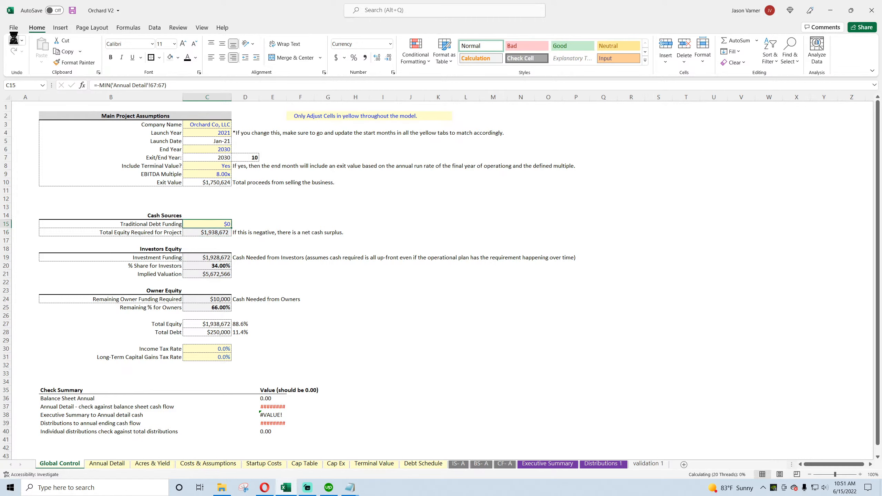
left_click(14, 51)
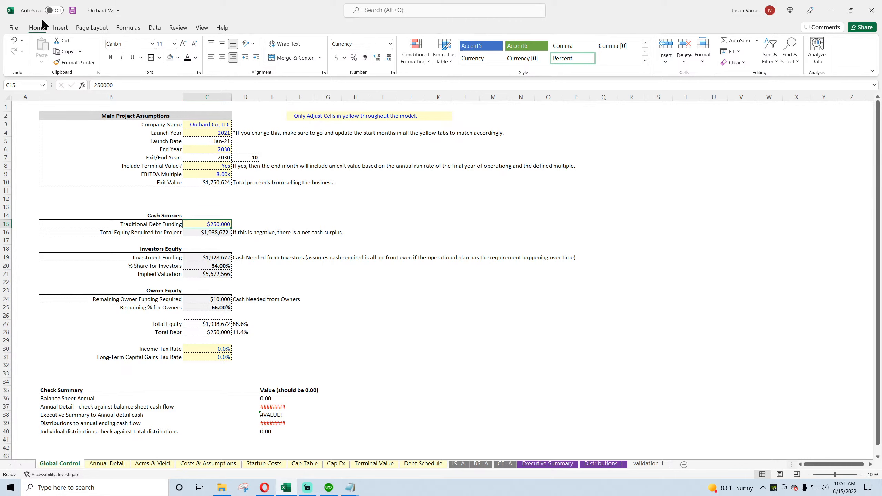
left_click(72, 10)
Step: Recheck the balance sheet's Long-Term Debt and Check rows with the debt funding included
left_click(117, 465)
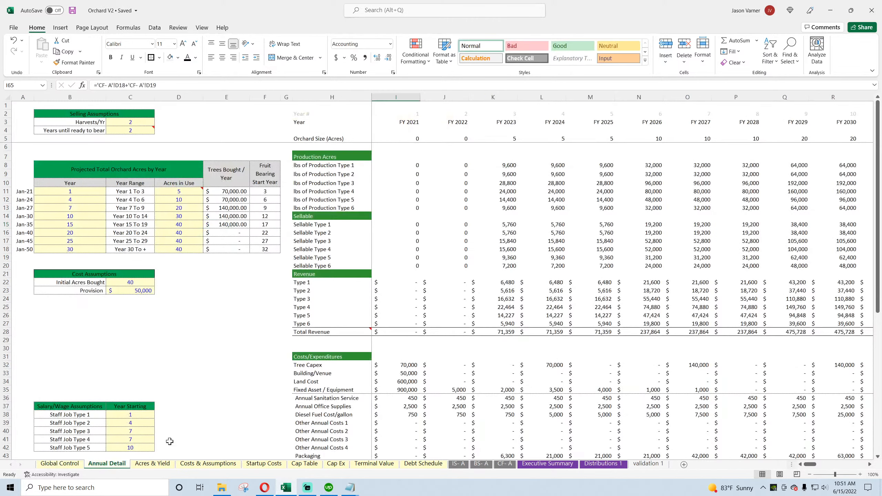
left_click(481, 463)
scroll(429, 407, "down", 10)
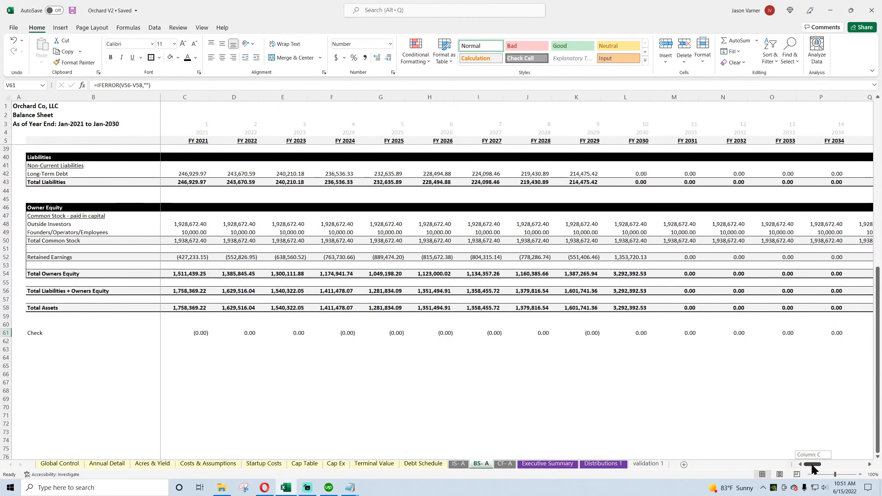
Step: Insert a new row above Taxes in the Other Cash Flow Items section of the Annual Detail sheet
left_click(194, 171)
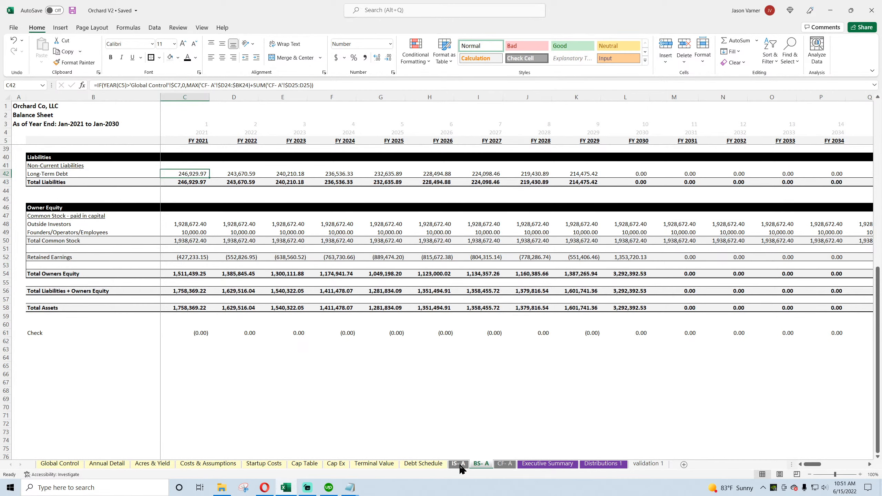
scroll(394, 413, "up", 11)
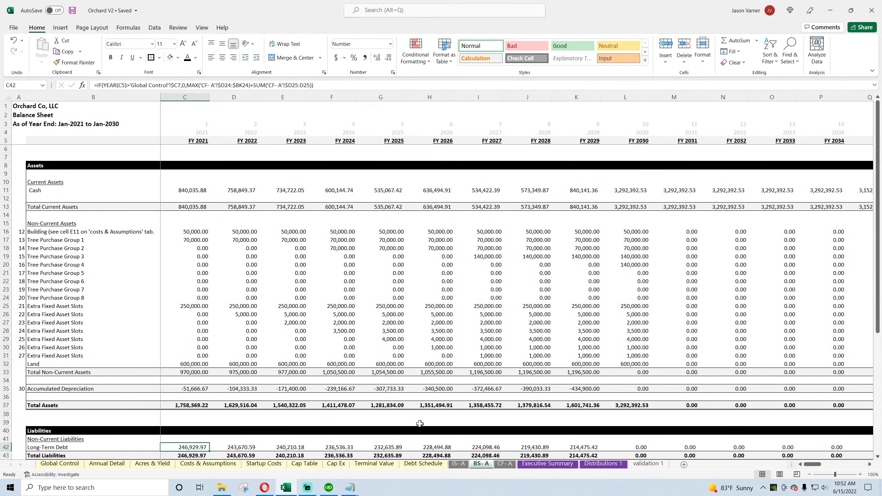
left_click(114, 464)
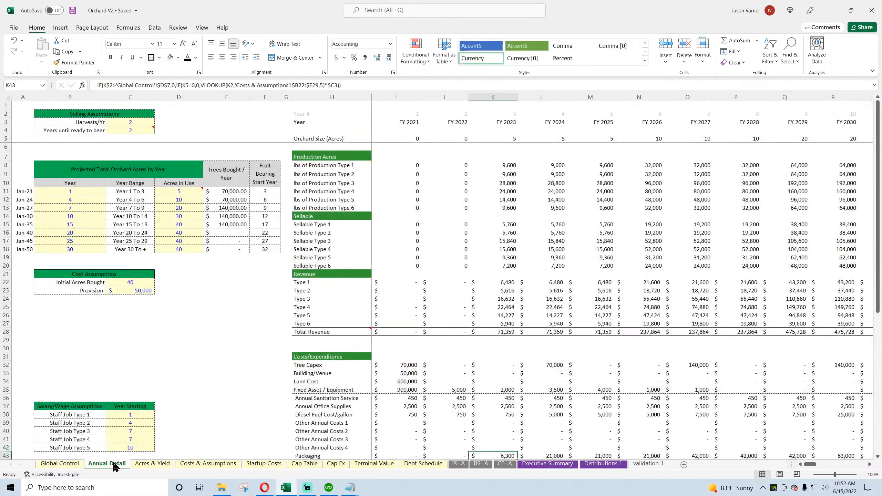
scroll(425, 345, "down", 4)
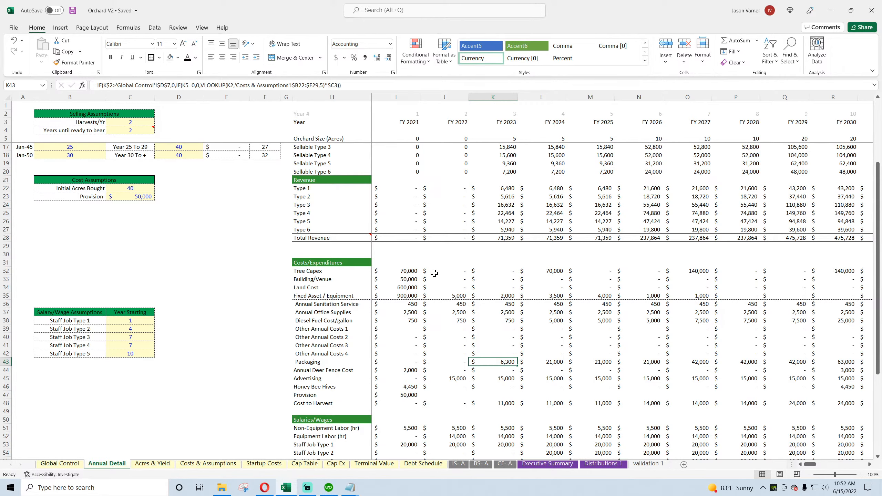
scroll(434, 273, "up", 4)
scroll(432, 274, "down", 11)
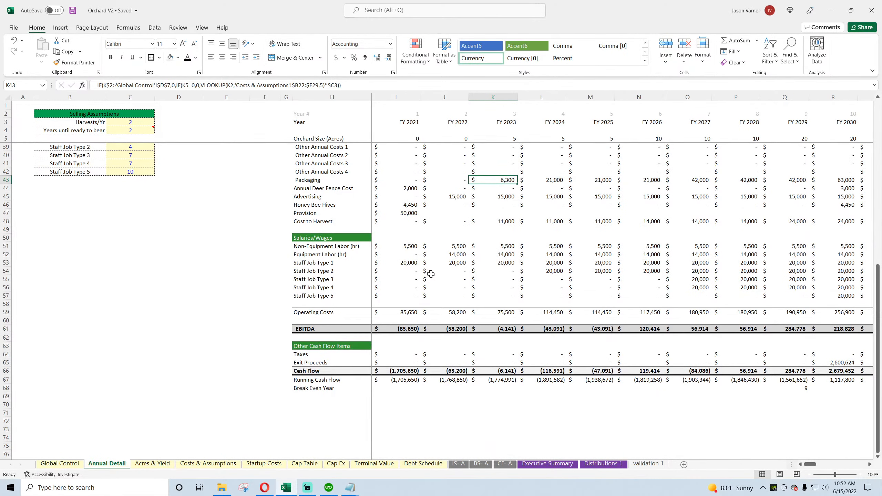
right_click(6, 354)
left_click(40, 274)
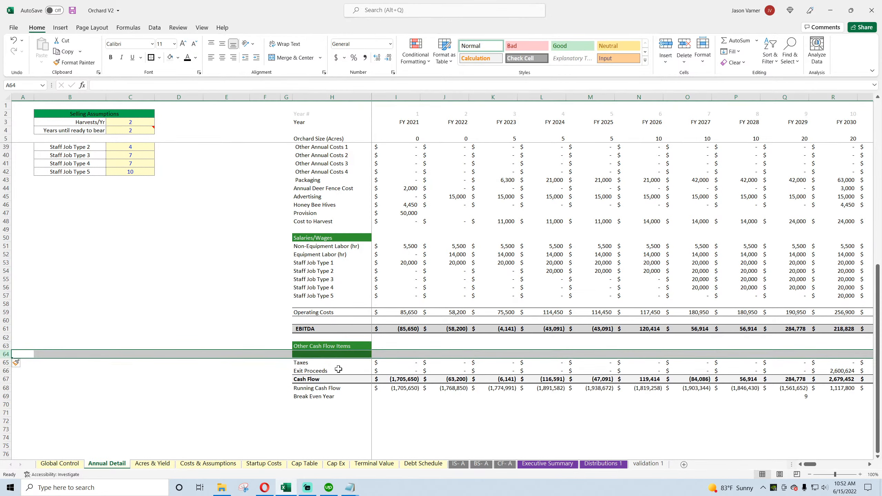
Step: Remove the green header fill from the new row 64 and label it "Debt Proceeds" in column H
left_click(283, 354)
left_click_drag(292, 359, 372, 348)
left_click(321, 363)
left_click(347, 354)
type("De")
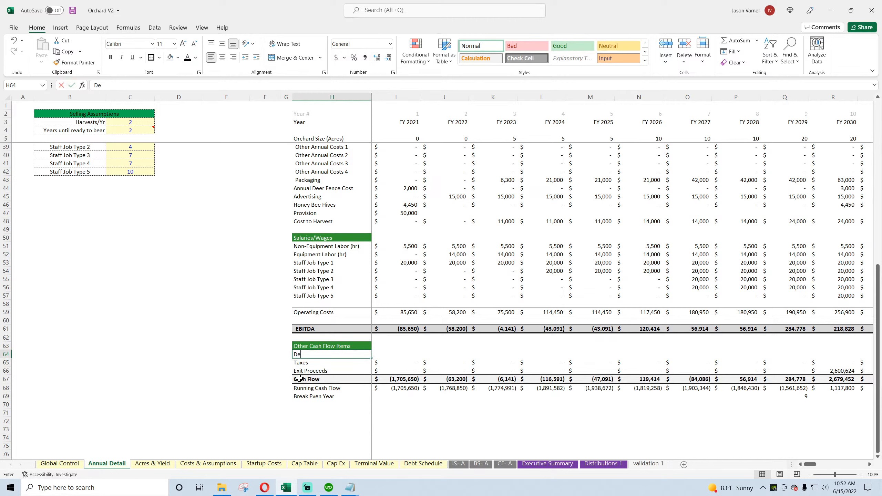
type("bt Proceeds")
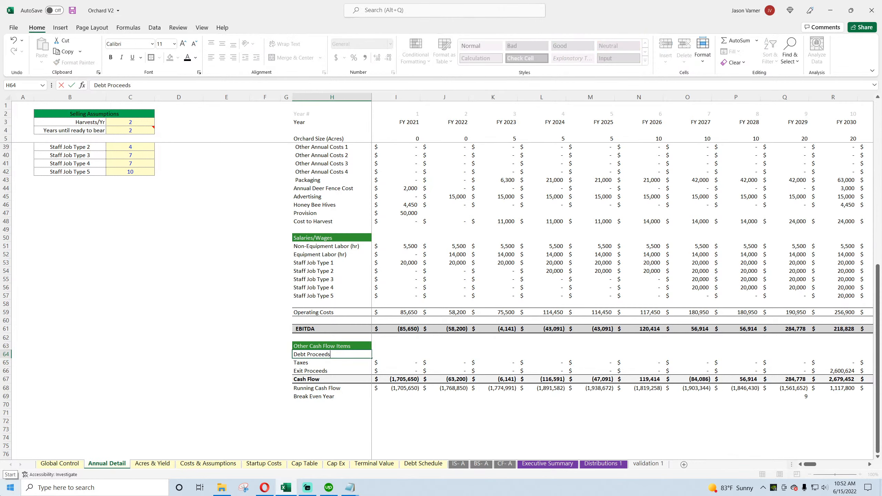
key("Tab")
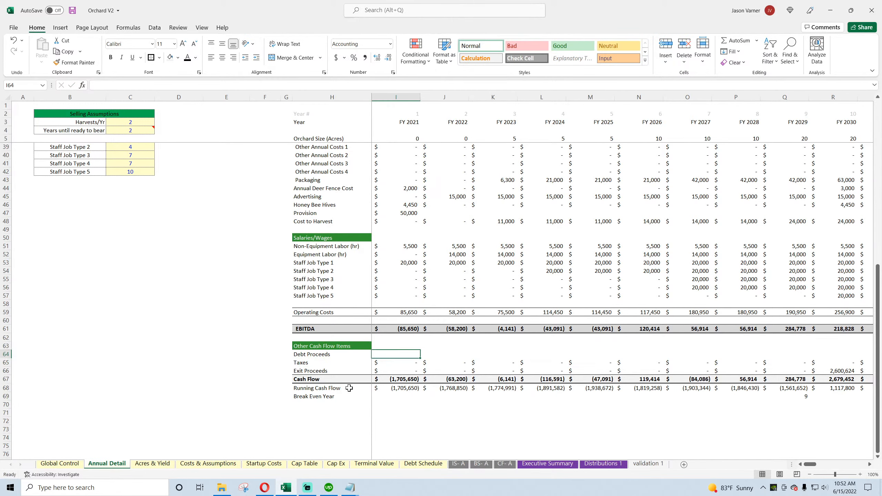
Step: Copy the Taxes link into FY 2021 Debt Proceeds, check the FY 2021 capital cost rows, and save the workbook
left_click(411, 362)
left_click_drag(420, 366, 400, 388)
scroll(400, 354, "up", 11)
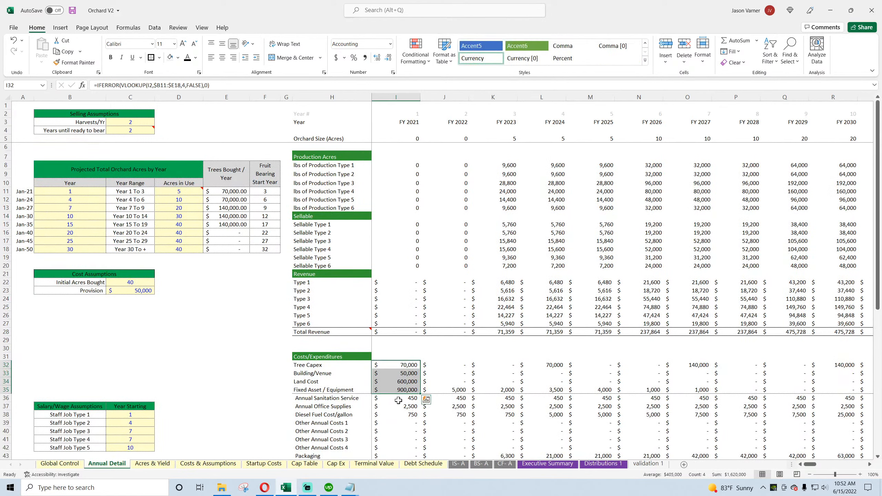
left_click(398, 400)
left_click(398, 406)
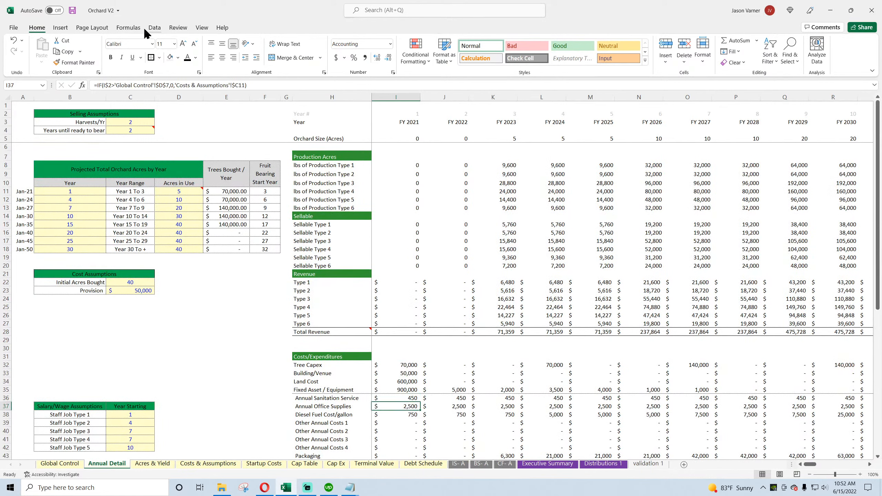
left_click(72, 10)
Step: Review the FY 2021 deer fence, bee hive and provision costs, FY 2023 production, and the Years until ready to bear assumption
scroll(414, 303, "down", 4)
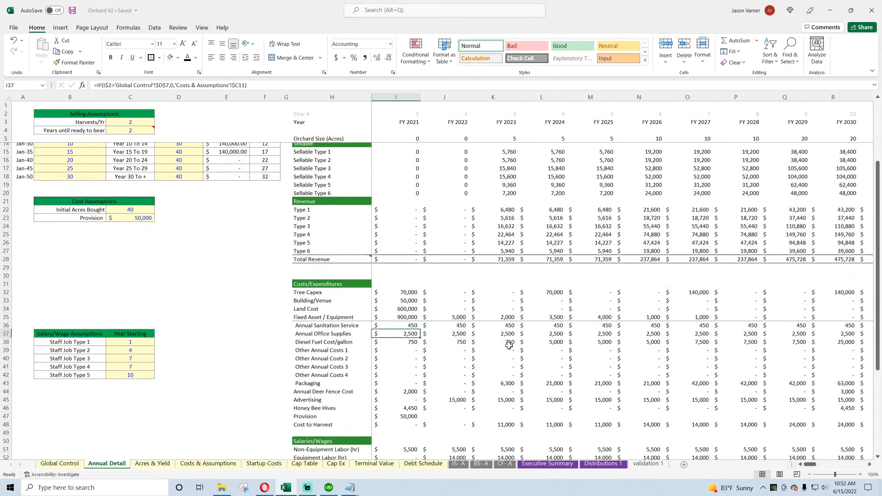
left_click(411, 371)
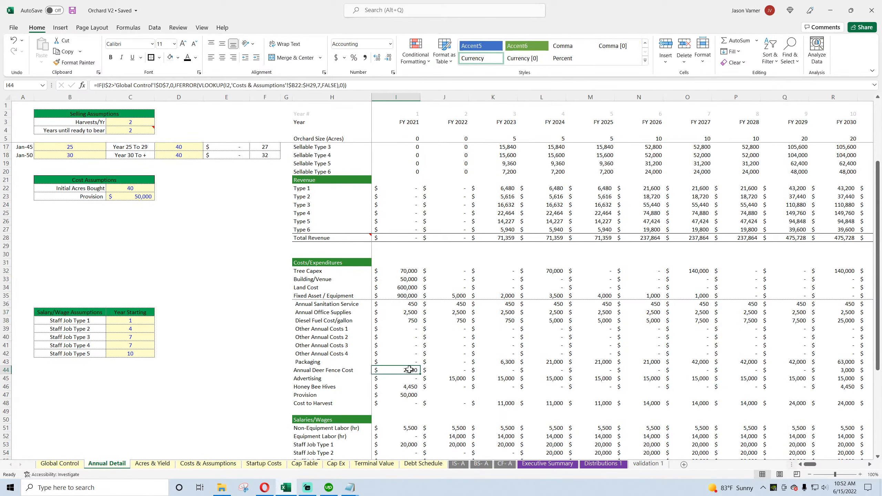
left_click(407, 387)
left_click(410, 396)
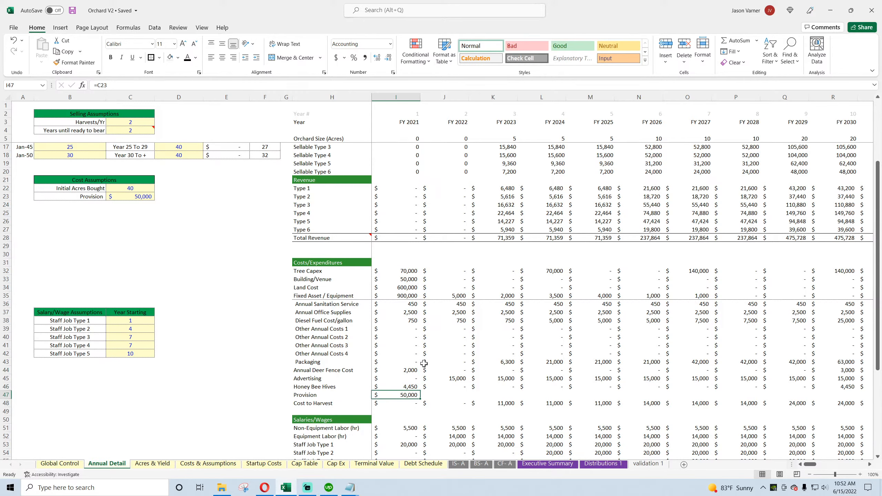
scroll(424, 364, "up", 4)
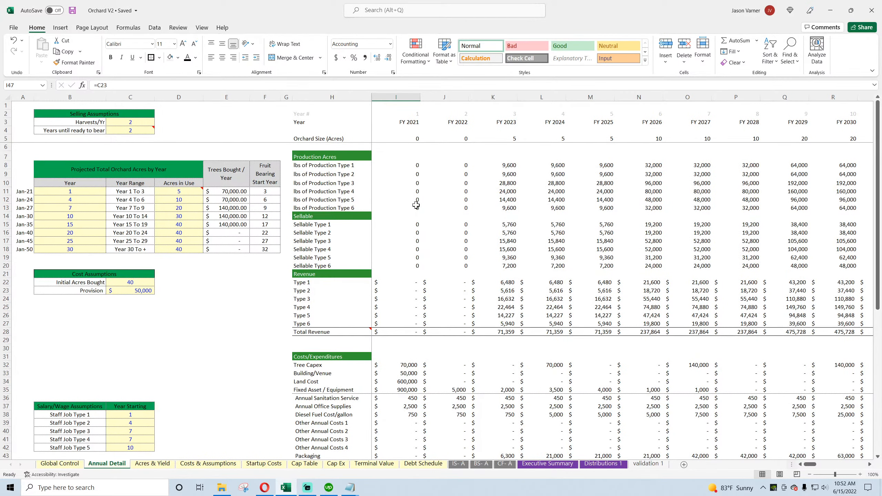
left_click_drag(518, 163, 504, 207)
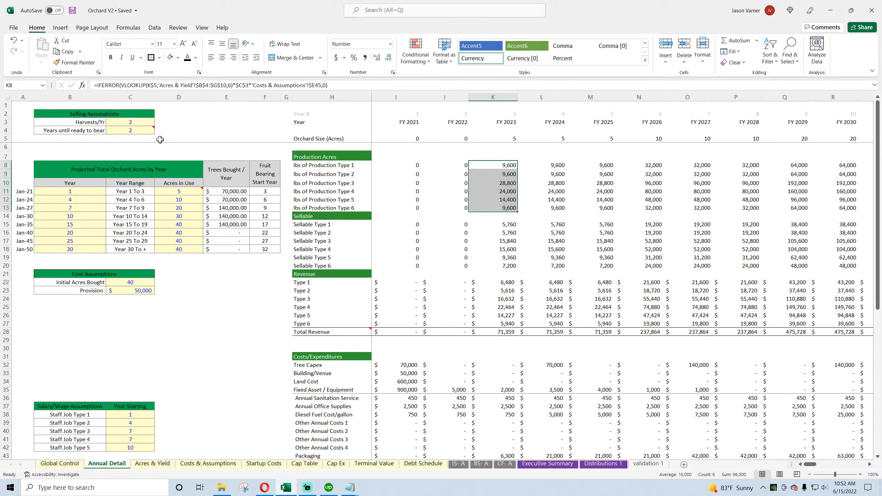
left_click(127, 132)
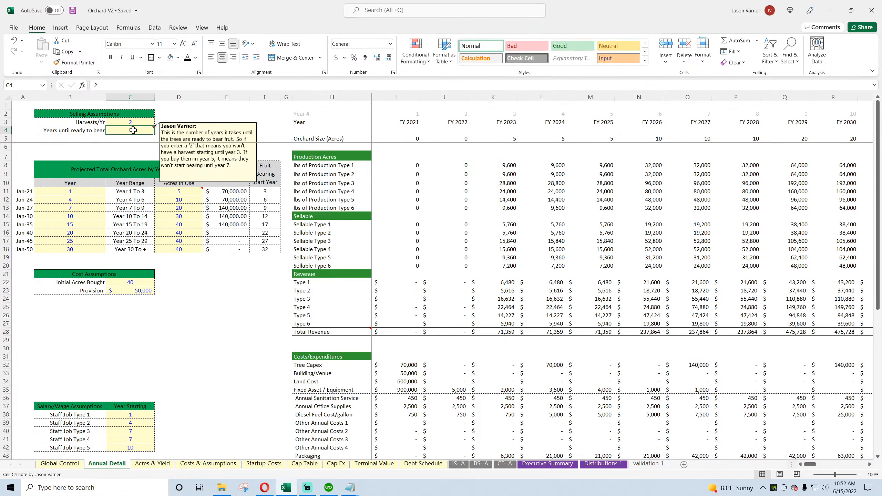
scroll(452, 394, "down", 11)
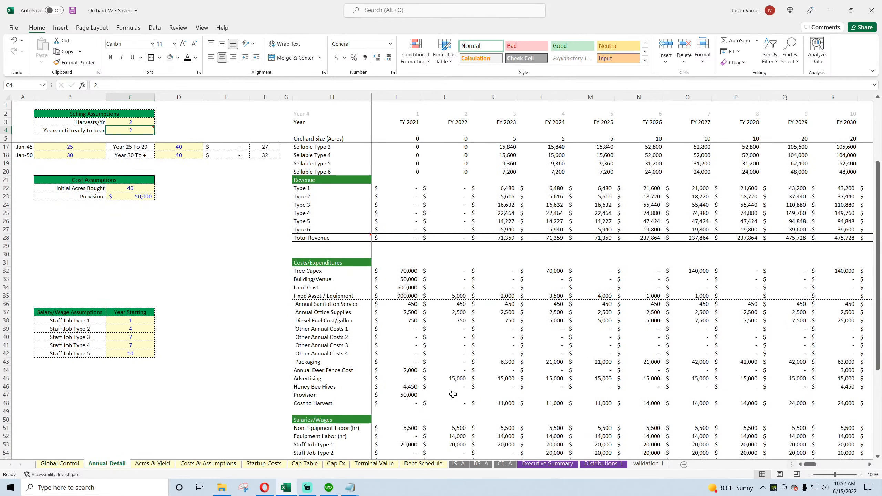
Step: Enter an IF formula for FY 2021 Debt Proceeds that compares I3 with the Debt Schedule's First Payment Date and returns its Financed Amount
left_click(407, 352)
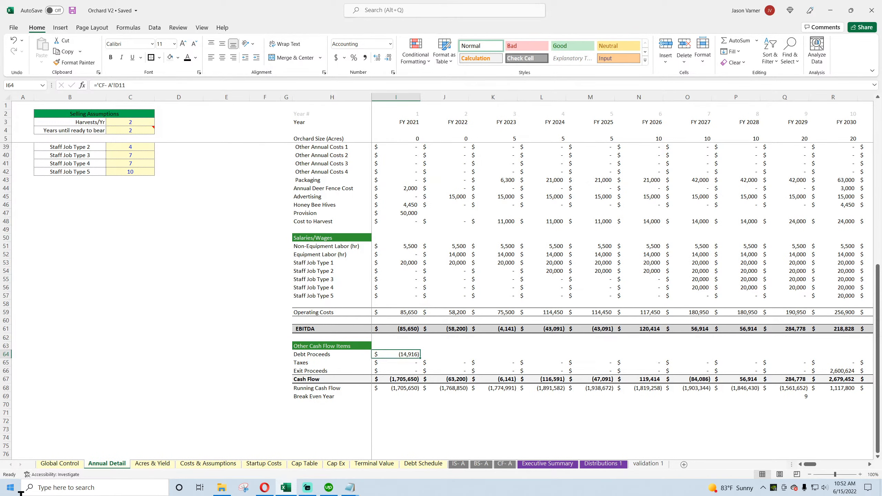
type("=if(")
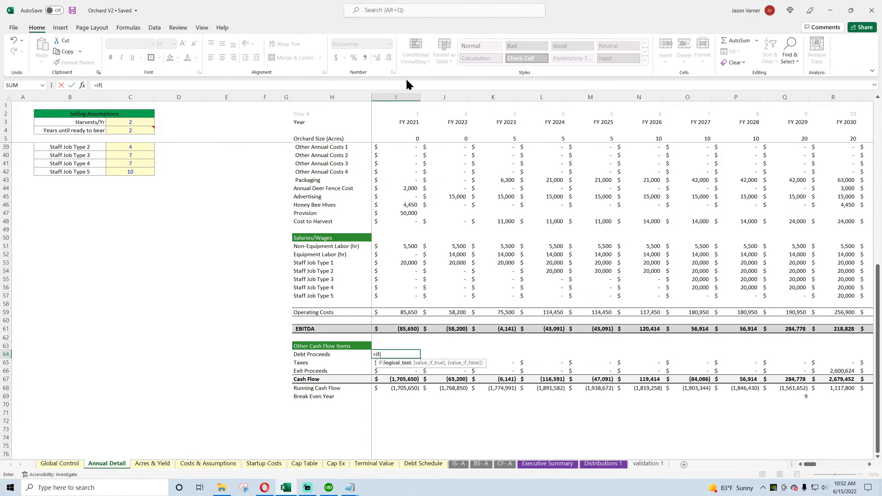
left_click(406, 122)
type("=")
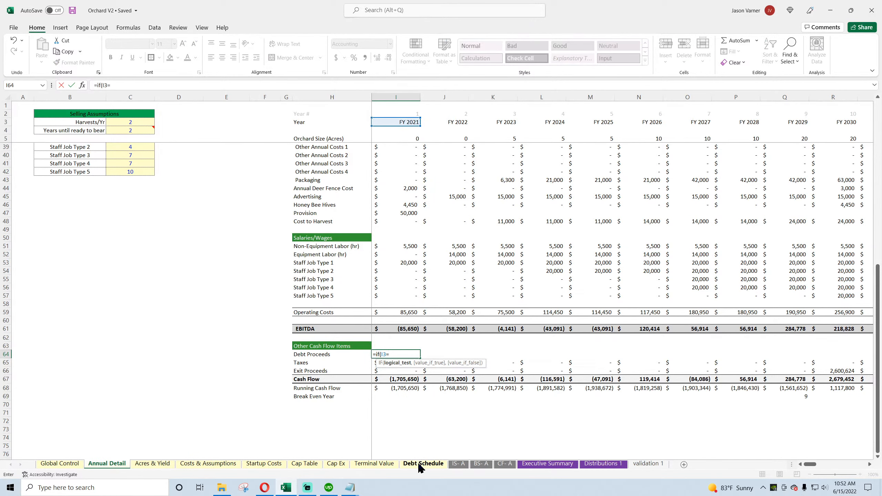
left_click(423, 463)
left_click(123, 155)
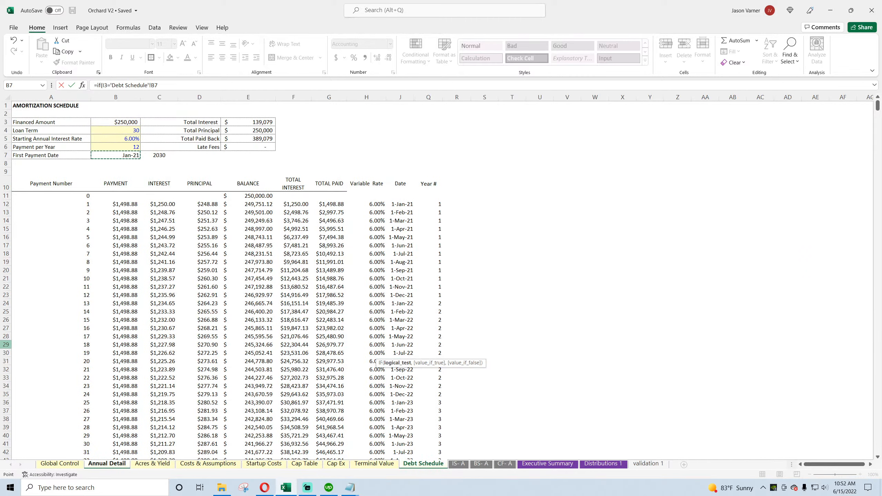
type(",")
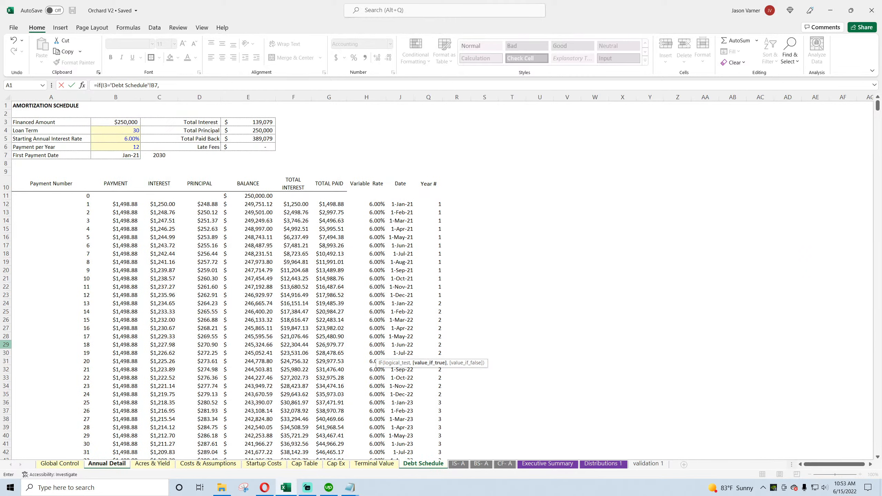
left_click(129, 122)
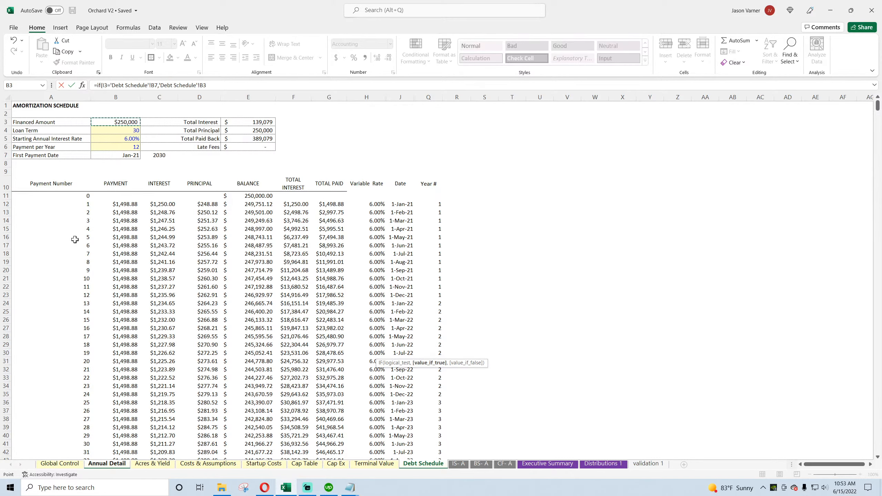
key("Escape")
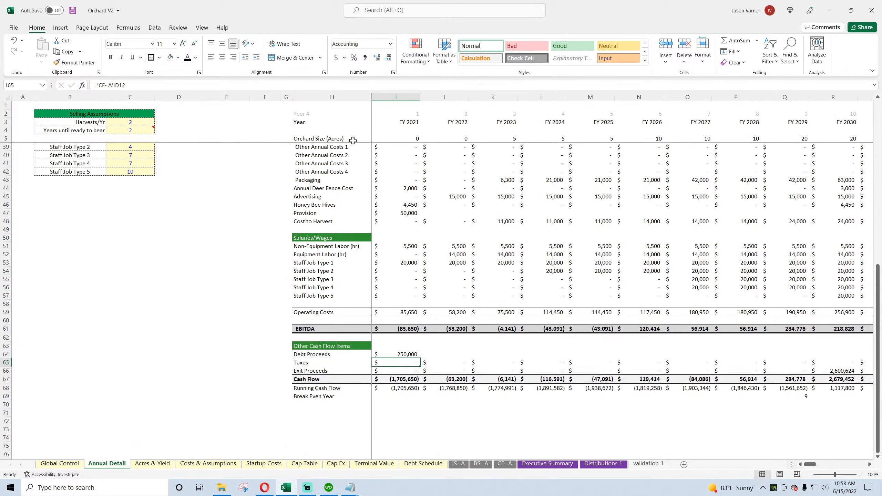
Step: Add Debt Proceeds (I64) to the FY 2021 Cash Flow formula in I67
double_click(404, 379)
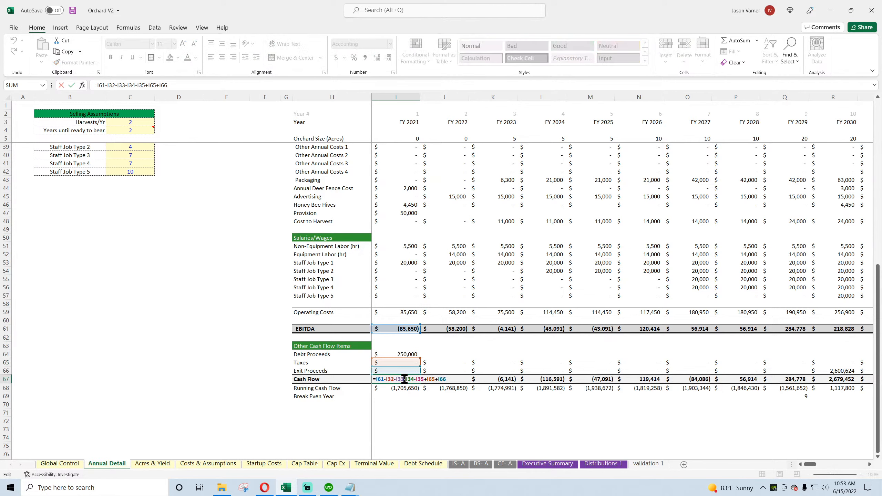
type("+")
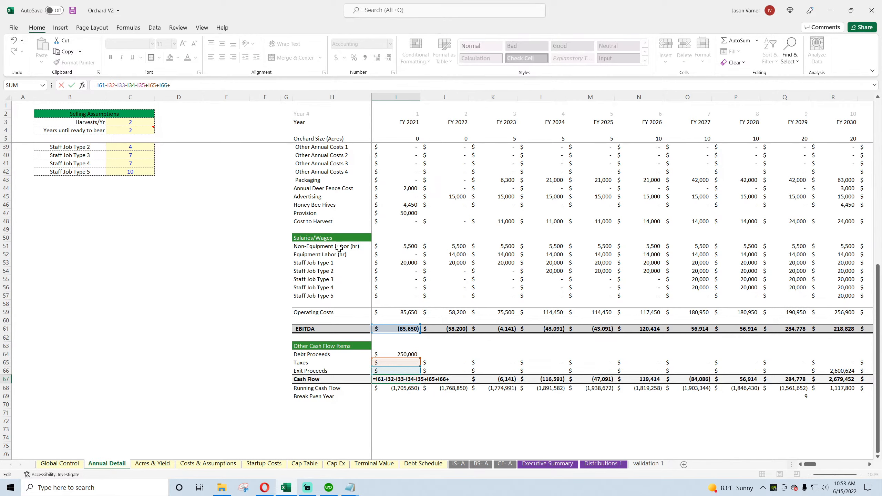
left_click(396, 355)
key("Return")
Step: Copy the FY 2021 Cash Flow formula across the remaining years of row 67 and save the workbook
left_click(413, 380)
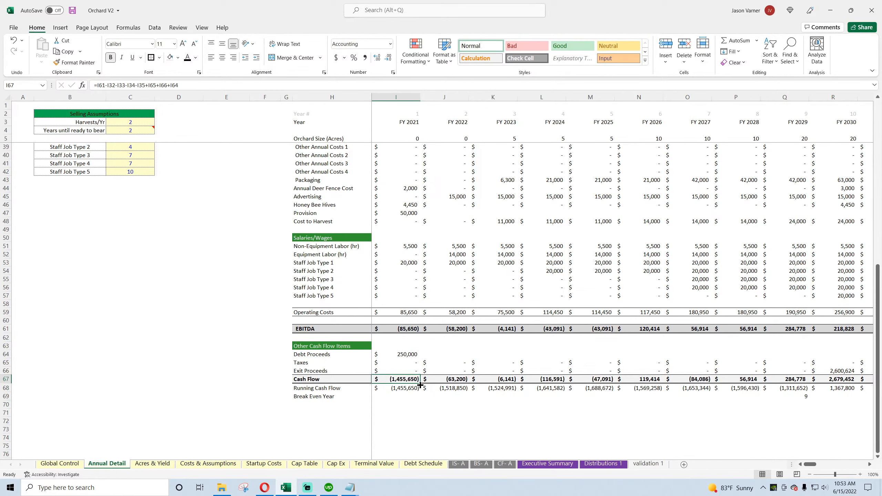
left_click_drag(421, 385, 880, 425)
left_click_drag(857, 464, 786, 461)
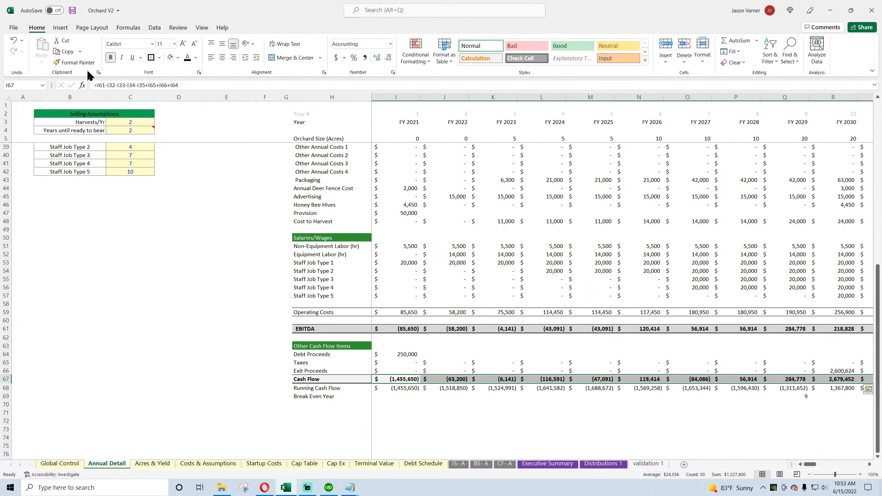
left_click(72, 10)
left_click(245, 410)
Step: Set Traditional Debt Funding on the Global Control sheet to $250
left_click(59, 464)
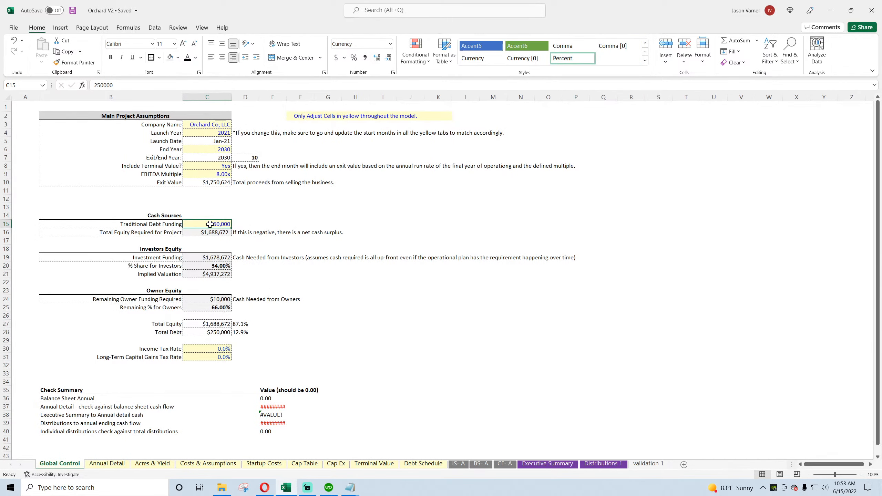
type("250")
key("Return")
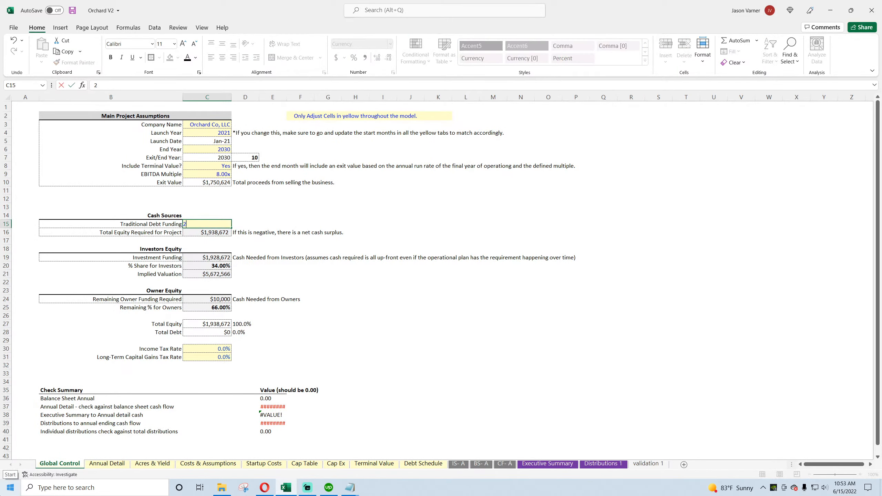
Step: Check the annual balance sheet with the changed debt funding and save the workbook
left_click(482, 464)
scroll(295, 394, "down", 10)
scroll(296, 391, "up", 10)
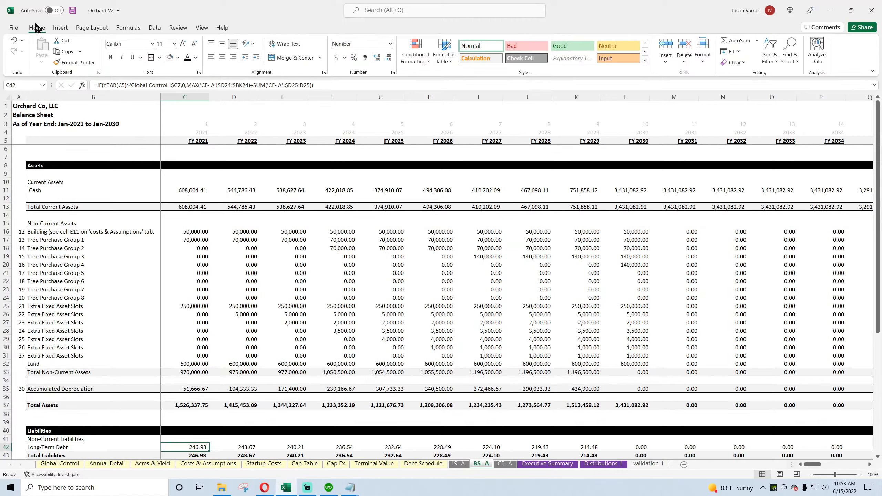
left_click(73, 11)
Step: Examine the balance sheet's Cash row formulas from FY 2021 to FY 2025
left_click_drag(186, 190, 151, 208)
left_click(185, 191)
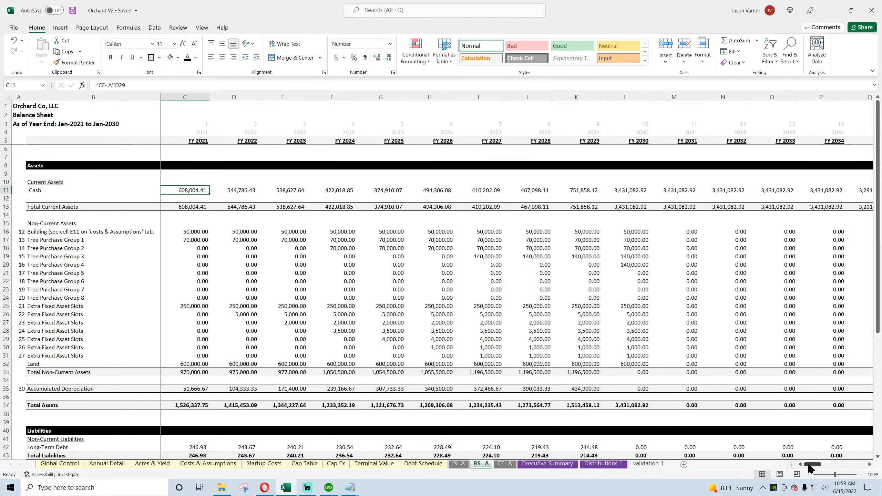
left_click_drag(809, 468, 833, 469)
left_click_drag(813, 473, 810, 473)
left_click(240, 191)
left_click(275, 192)
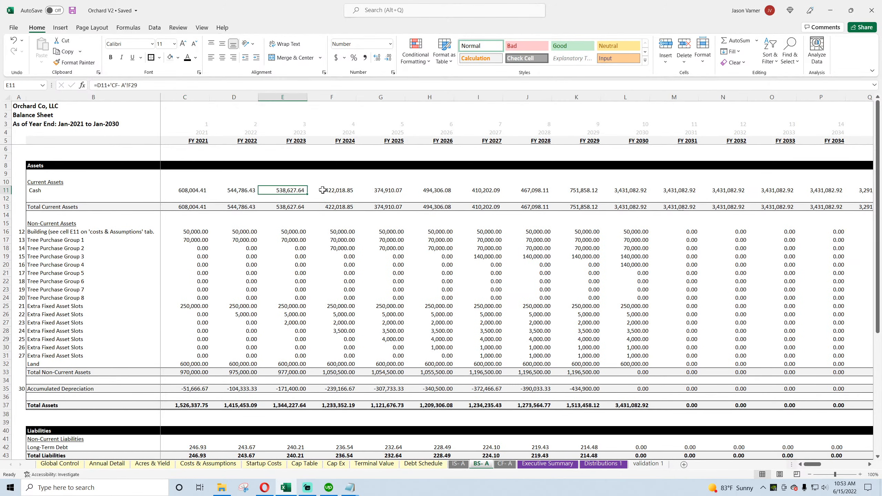
left_click(331, 192)
left_click(389, 191)
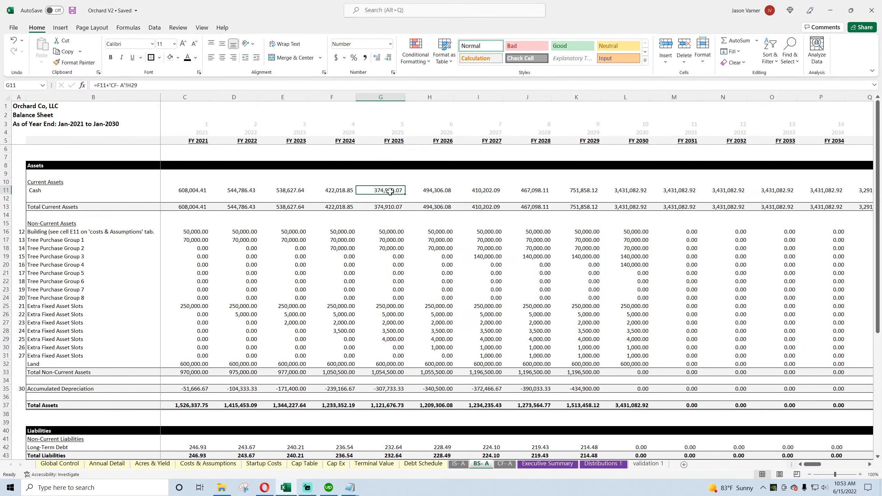
Step: Examine the Running Cash Flow row and the FY 2021 Debt Proceeds formula on the Annual Detail sheet
left_click(505, 464)
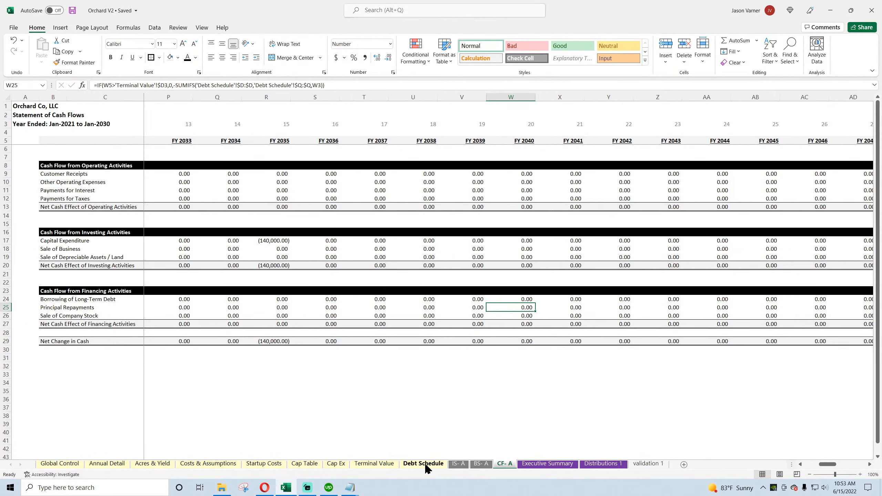
left_click(107, 464)
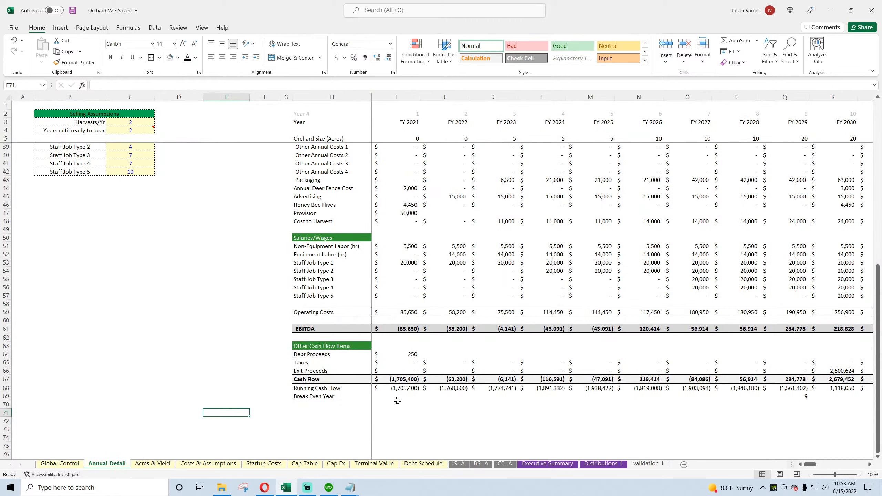
left_click_drag(404, 388, 528, 391)
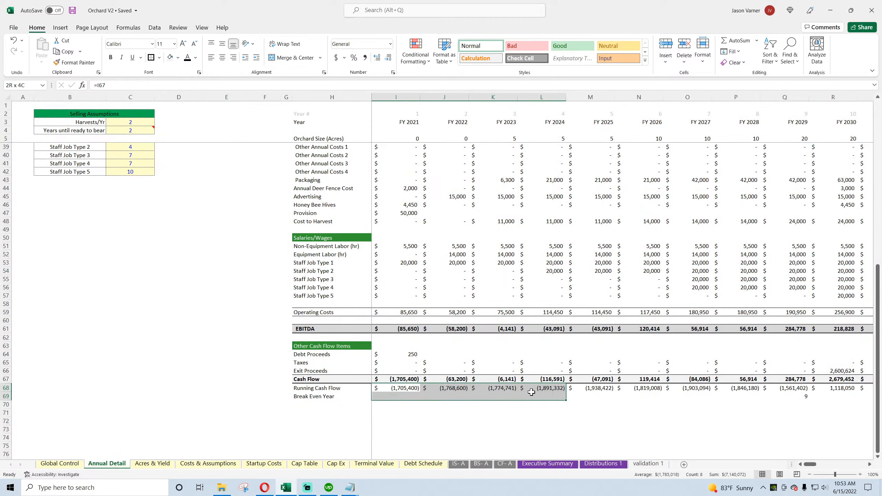
left_click(587, 388)
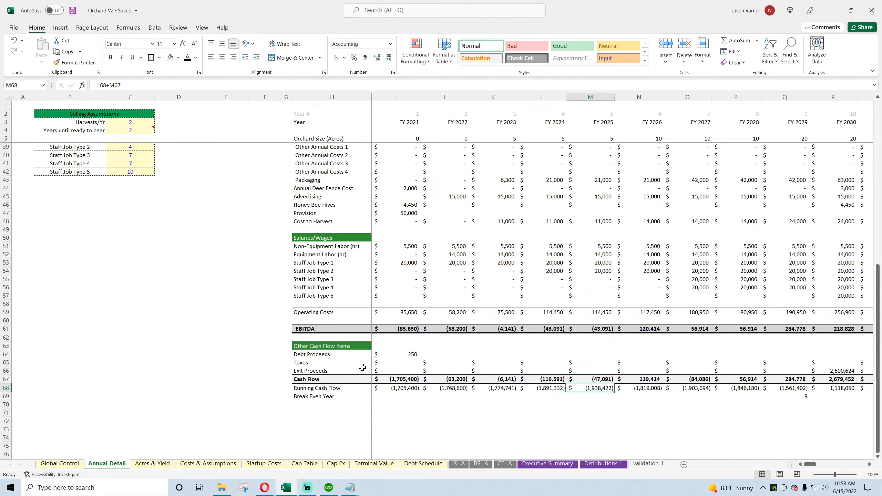
left_click(398, 355)
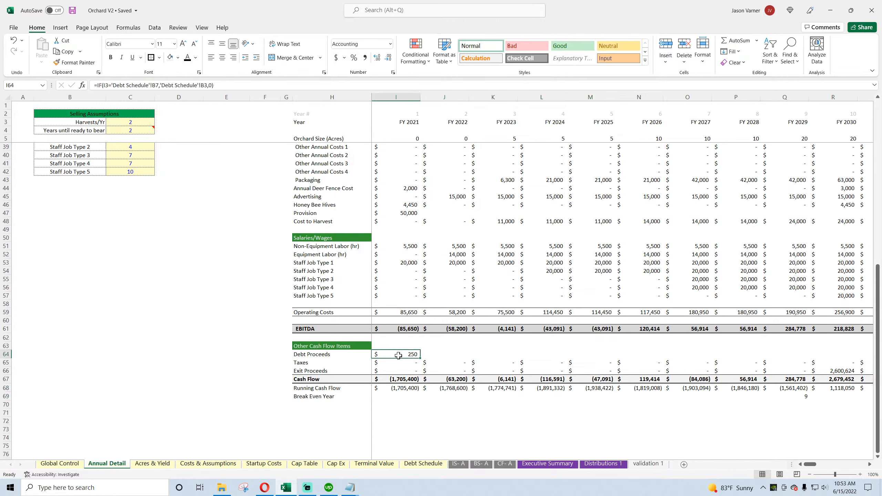
Step: Set Traditional Debt Funding on the Global Control sheet to $250,000
left_click(54, 462)
left_click(221, 224)
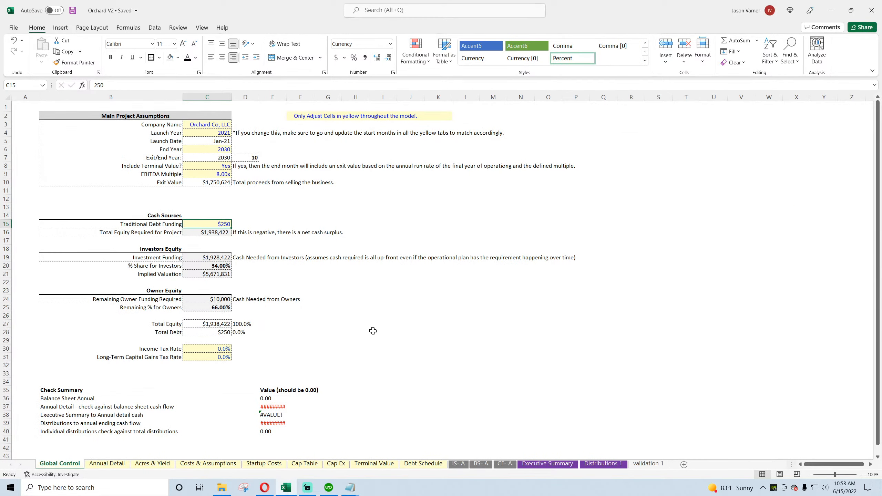
type("250000")
key("Return")
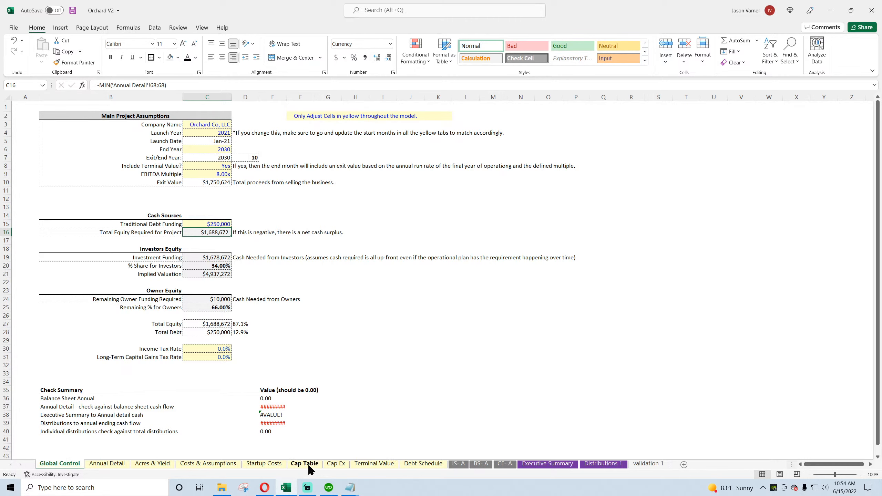
Step: Compare the Annual Detail running cash flow from FY 2021 to FY 2025 with Total Equity Required for Project on Global Control
left_click(116, 464)
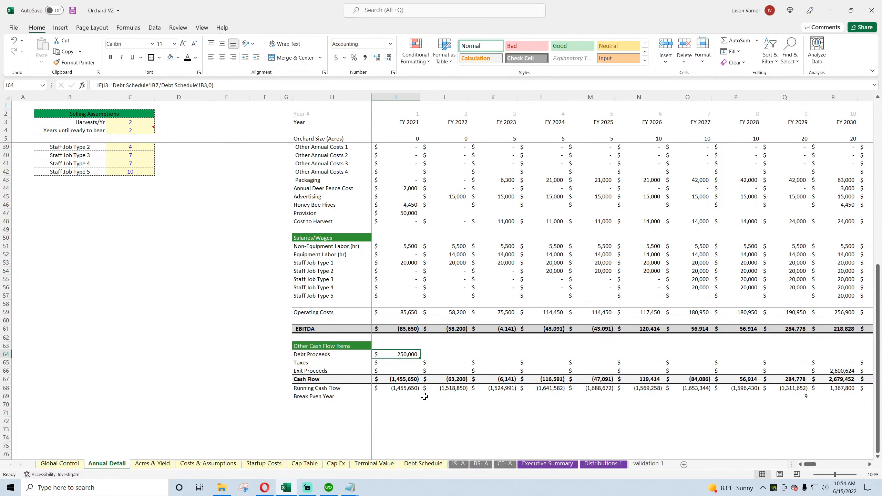
left_click(406, 390)
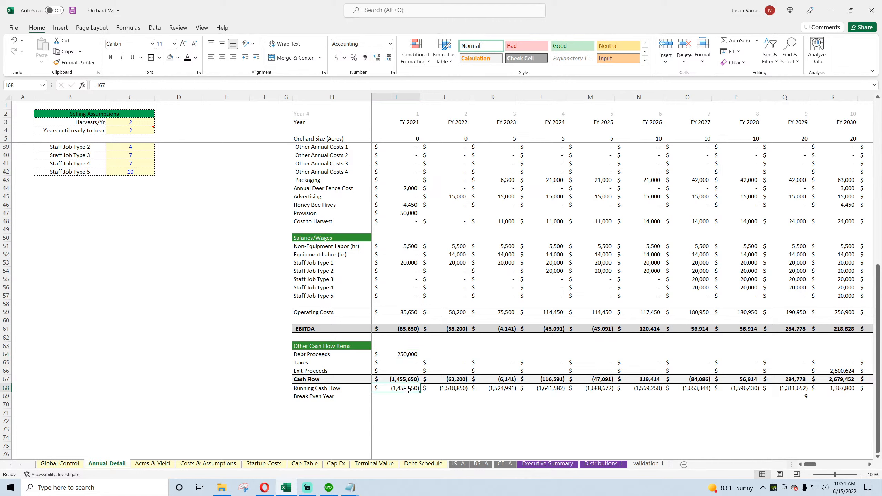
left_click_drag(408, 390, 604, 403)
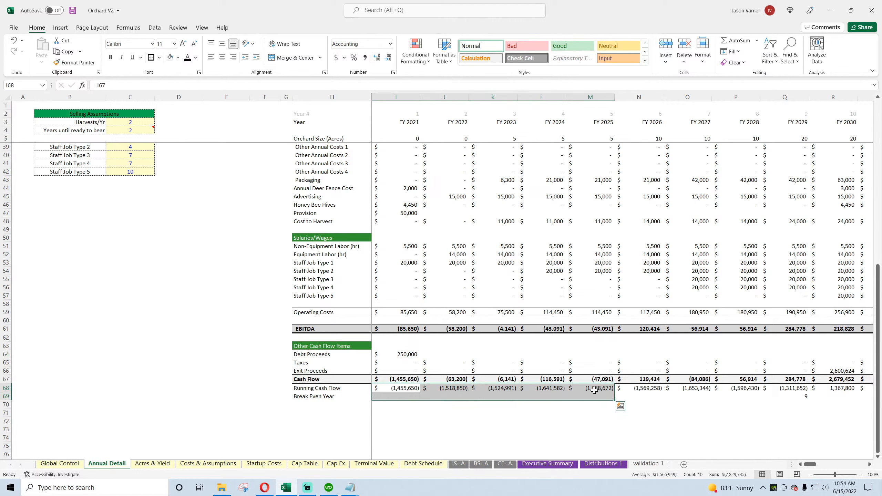
left_click(590, 388)
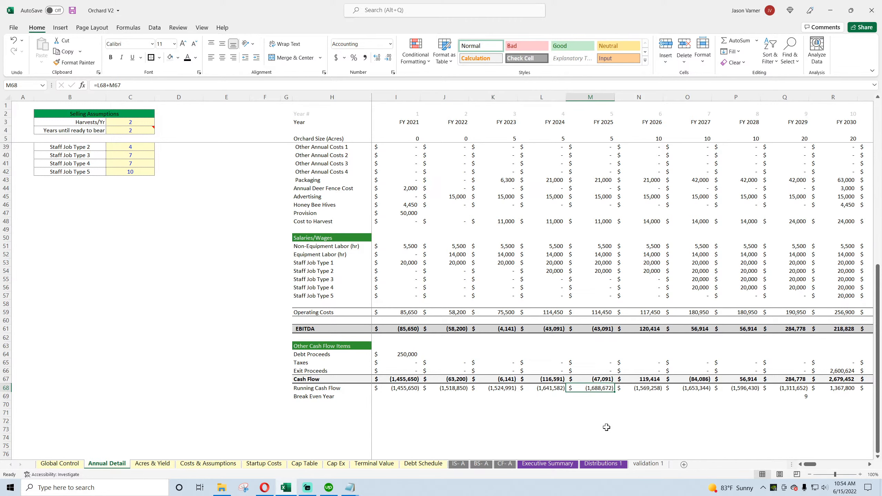
left_click(59, 463)
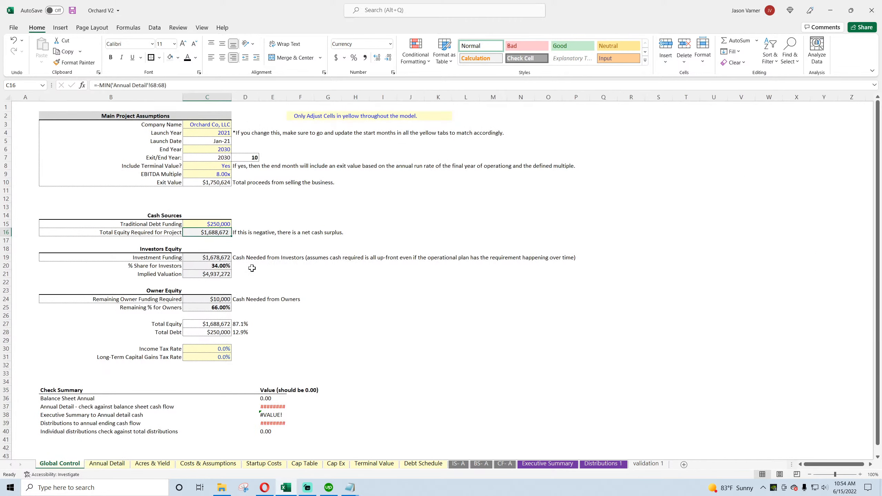
left_click(225, 233)
Step: Check the annual balance sheet with the $250,000 debt funding and save the workbook
left_click(481, 463)
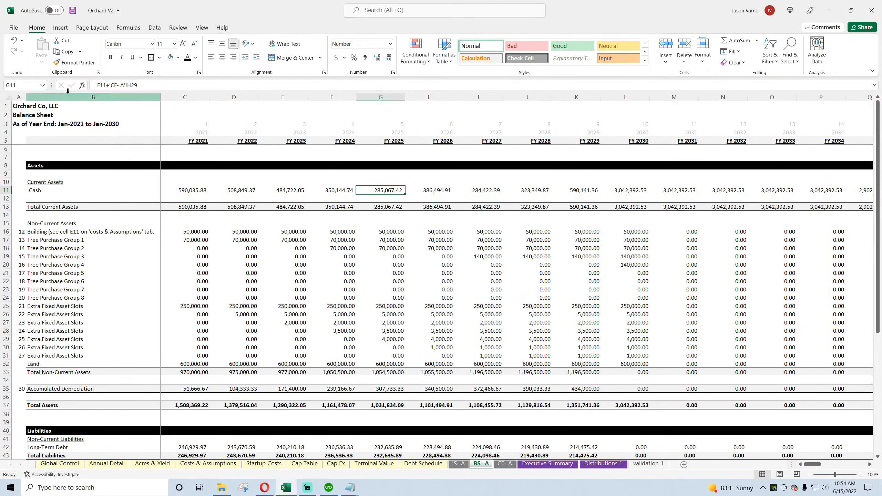
left_click(73, 12)
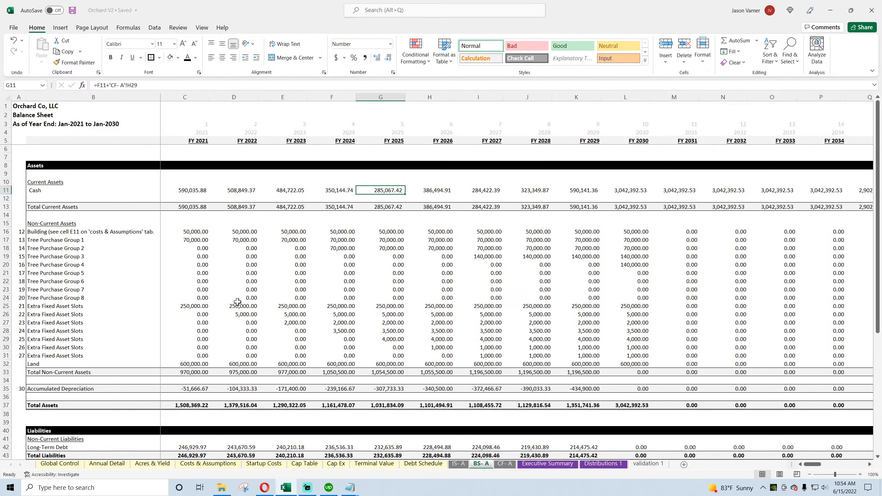
scroll(450, 445, "down", 4)
Step: Examine the FY 2021 Borrowing of Long-Term Debt formula on the annual cash flow statement
left_click(509, 466)
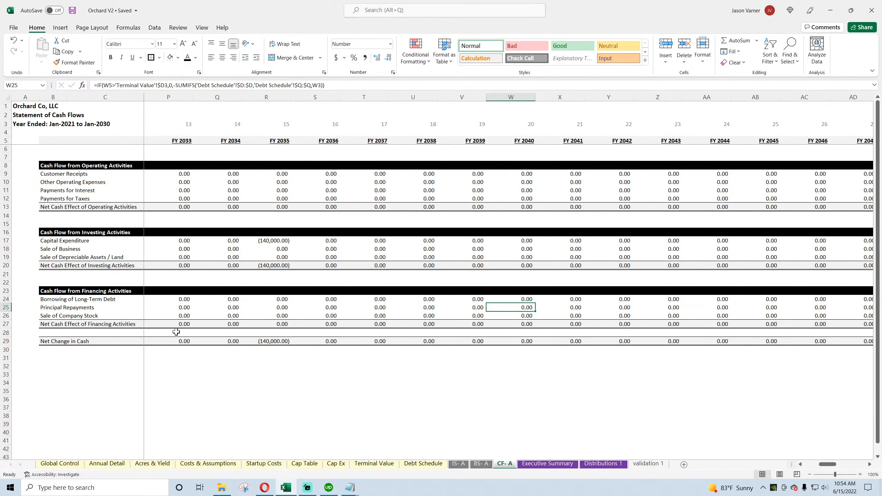
left_click_drag(826, 464, 812, 466)
left_click(174, 299)
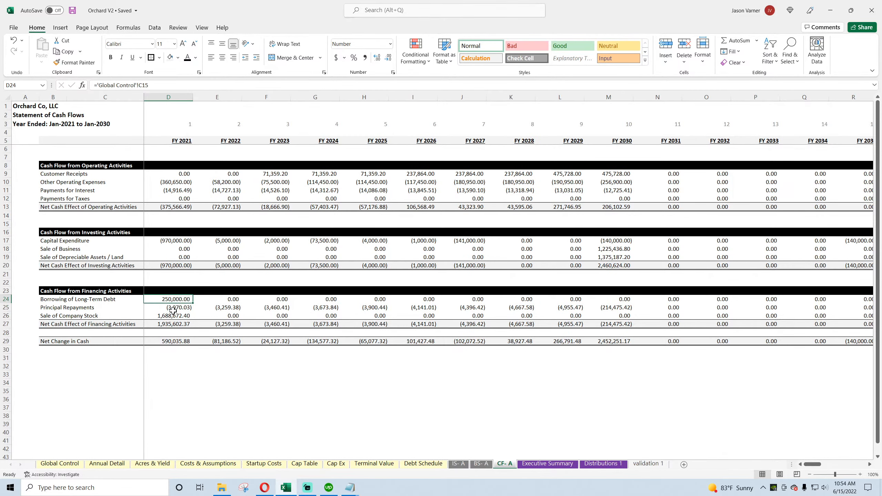
left_click(169, 359)
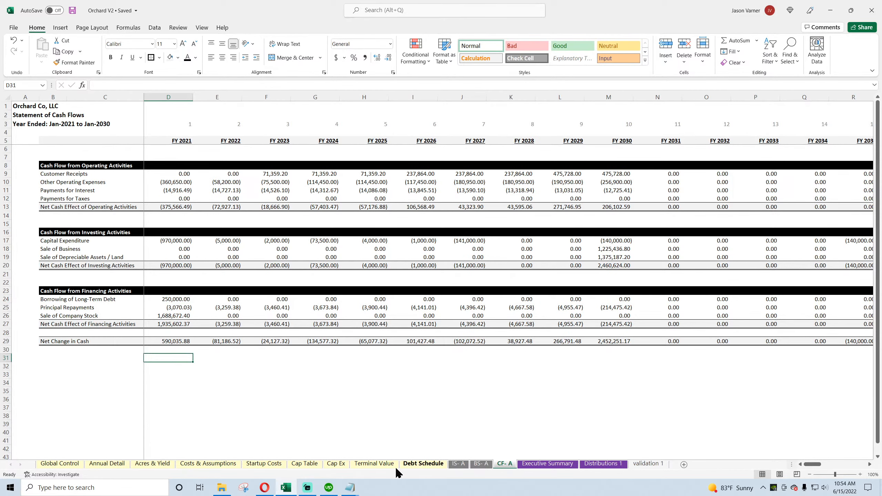
Step: Link cell I72 on Annual Detail to the FY 2021 Net Change in Cash in cell D29 of the CF- A sheet
left_click(118, 465)
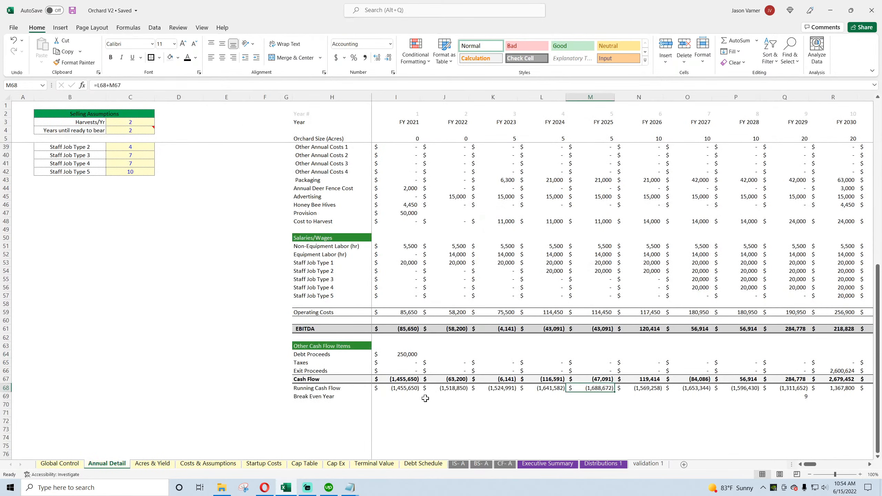
left_click(397, 404)
left_click(396, 421)
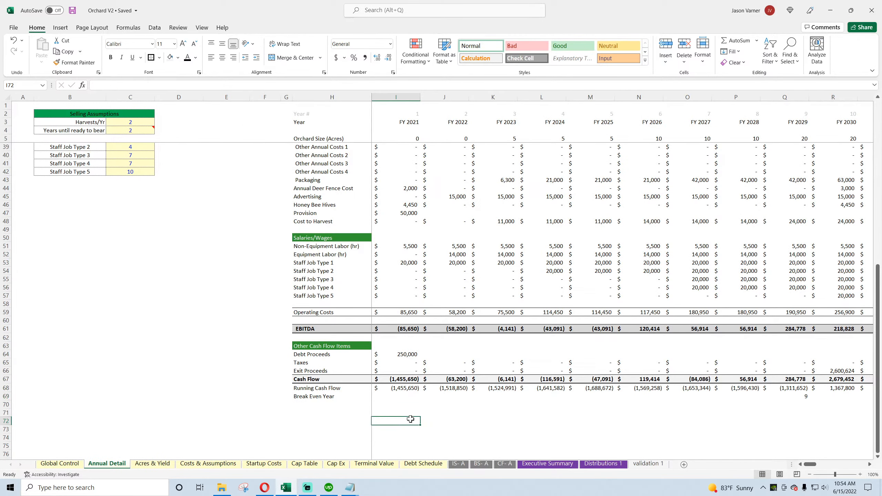
type("=")
left_click(504, 464)
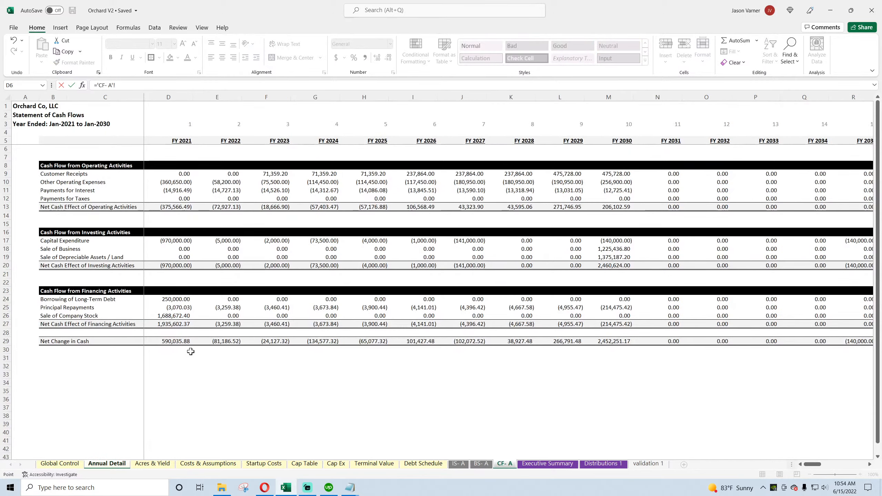
left_click(178, 342)
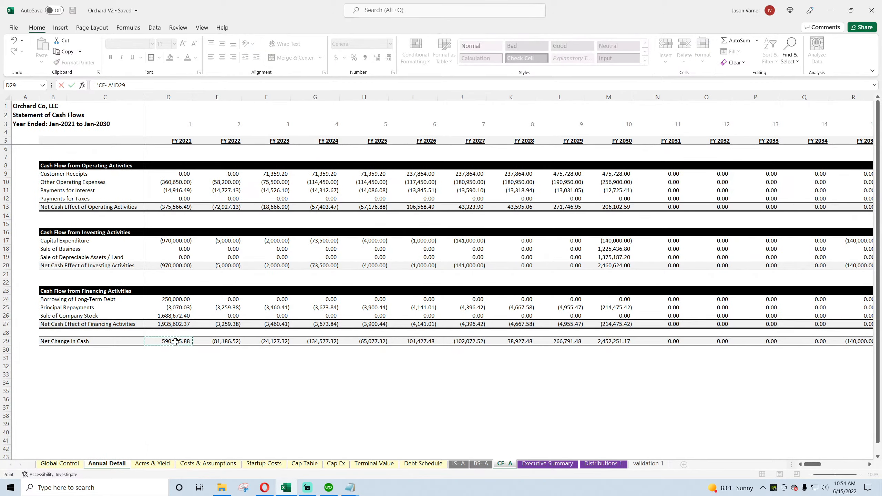
key("Return")
Step: Subtract Total Equity Required for Project (Global Control C16) in the I72 formula and copy it across row 72 through FY 2027
left_click(404, 422)
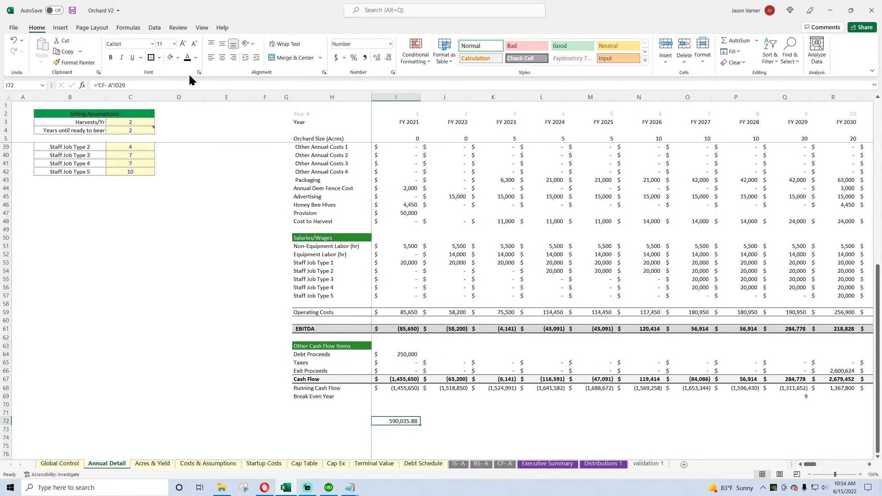
left_click(182, 85)
type("-")
left_click(49, 464)
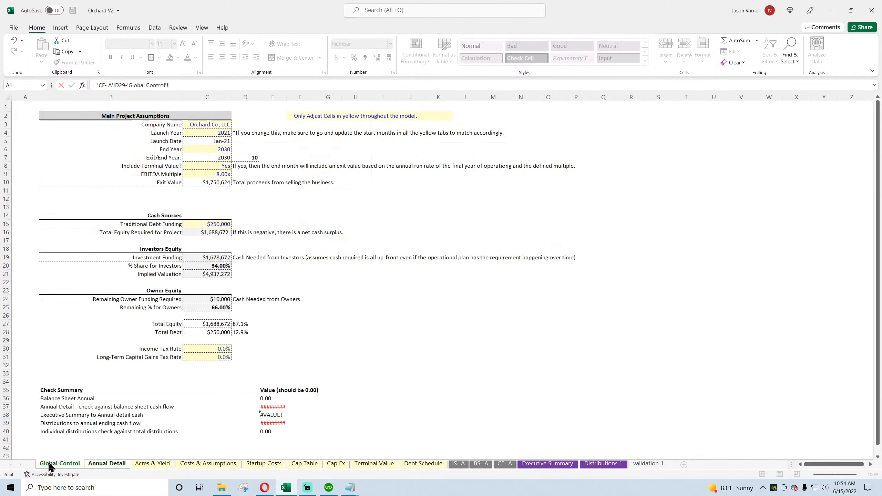
left_click(215, 231)
key("Return")
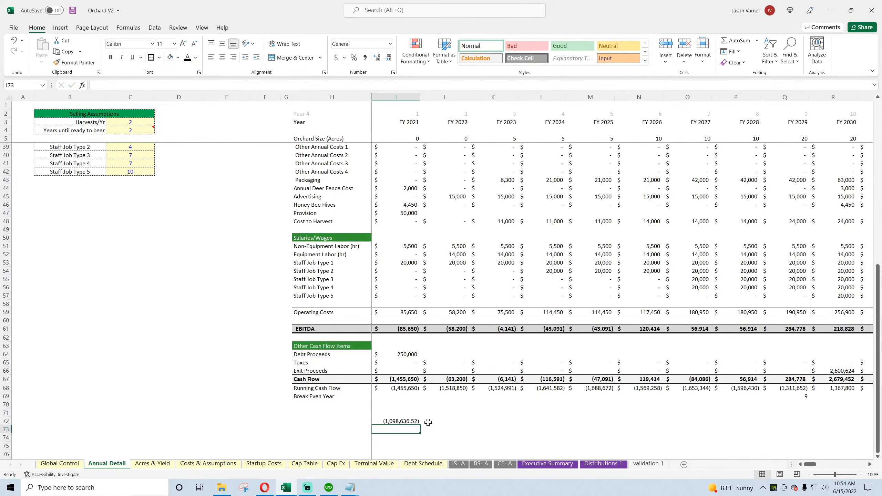
left_click(404, 422)
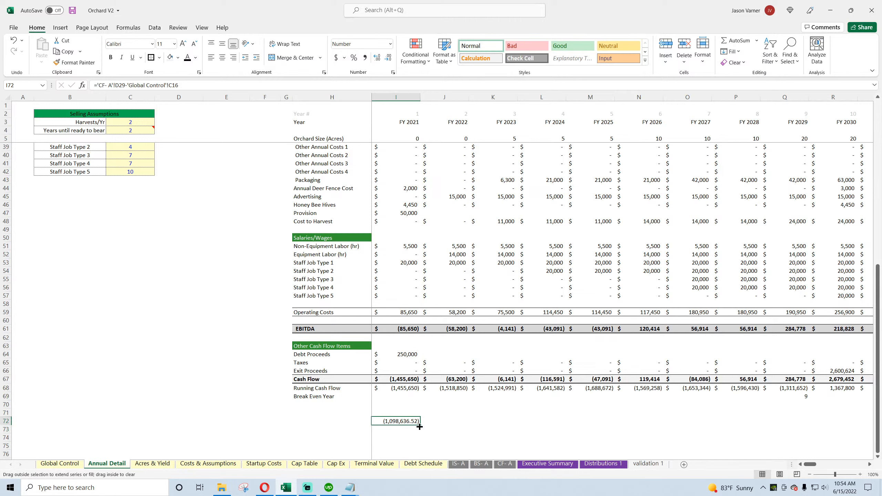
left_click_drag(420, 426, 705, 426)
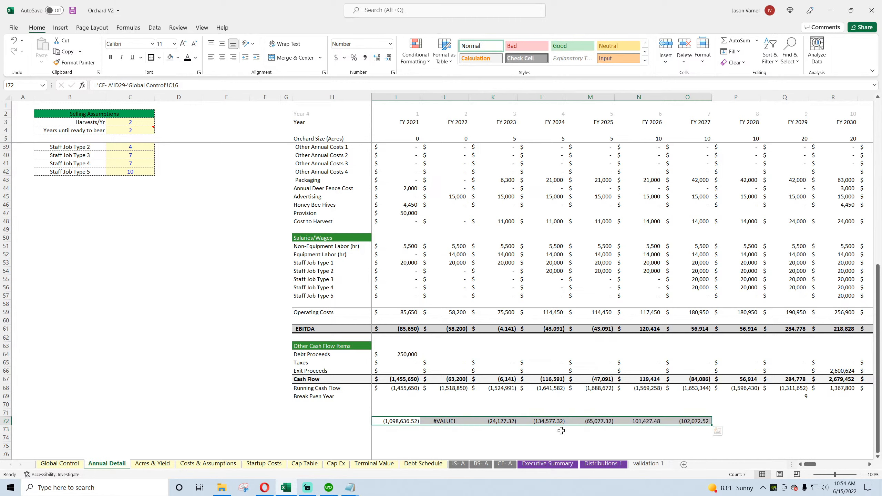
Step: Replace the FY 2022 formula in J72 with a link to Net Change in Cash in cell E29 of the CF- A sheet
left_click(443, 421)
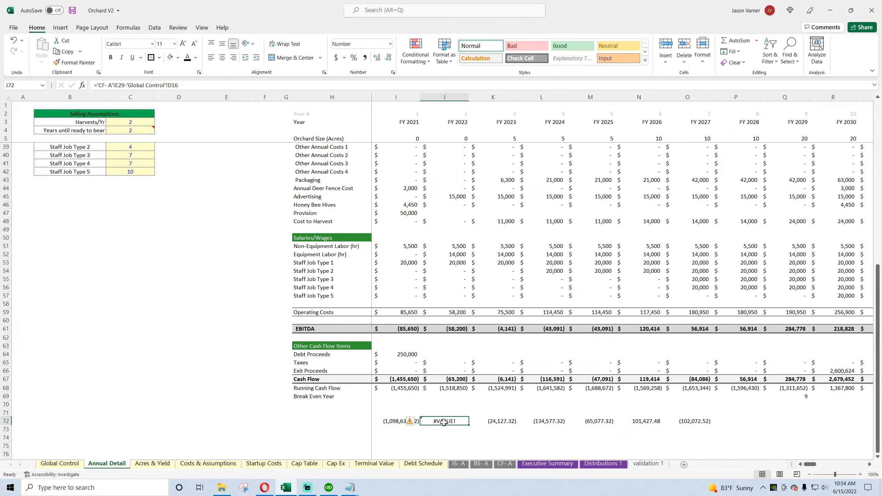
type("=")
left_click(504, 464)
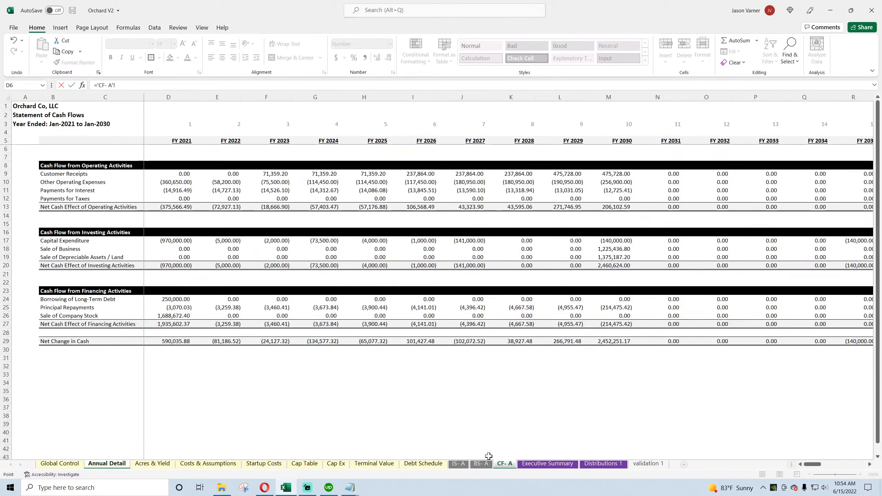
left_click(225, 342)
key("Return")
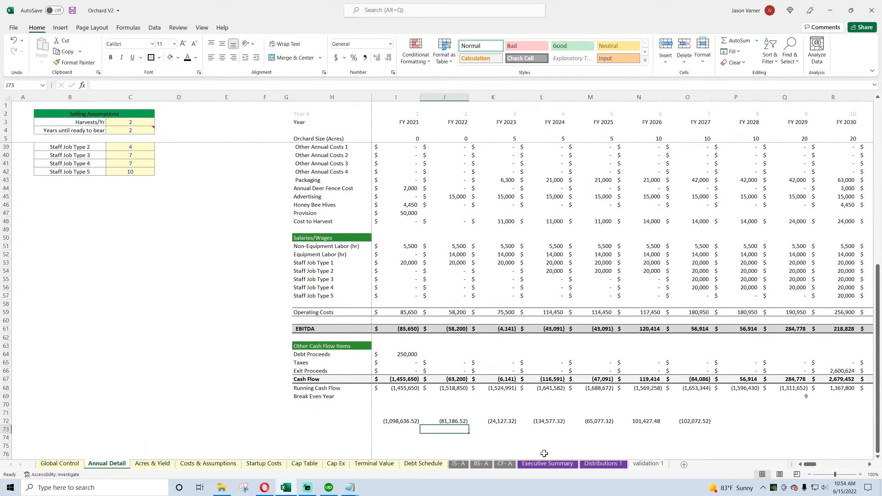
Step: Subtract the FY 2022 Cash Flow in J67 from the J72 formula and copy it across row 72 through FY 2028
left_click(458, 421)
left_click(150, 84)
type("- A'!E29-")
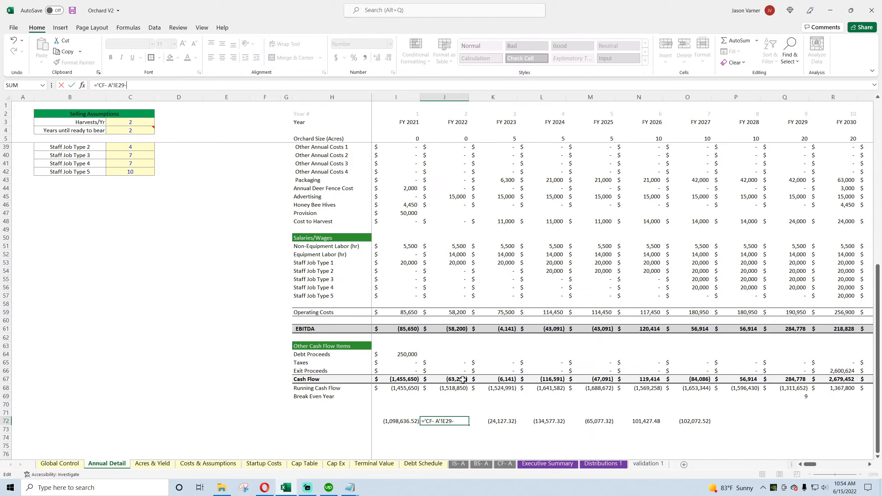
left_click(463, 379)
key("Return")
left_click(462, 421)
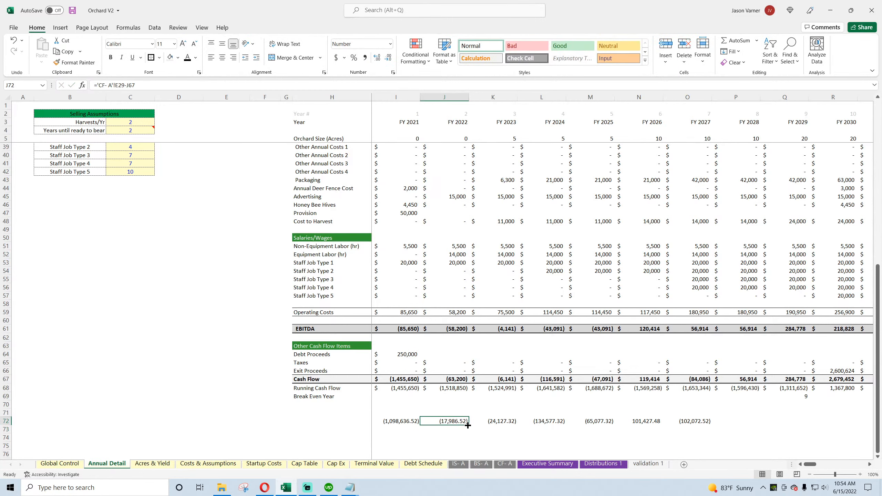
left_click_drag(469, 425, 749, 431)
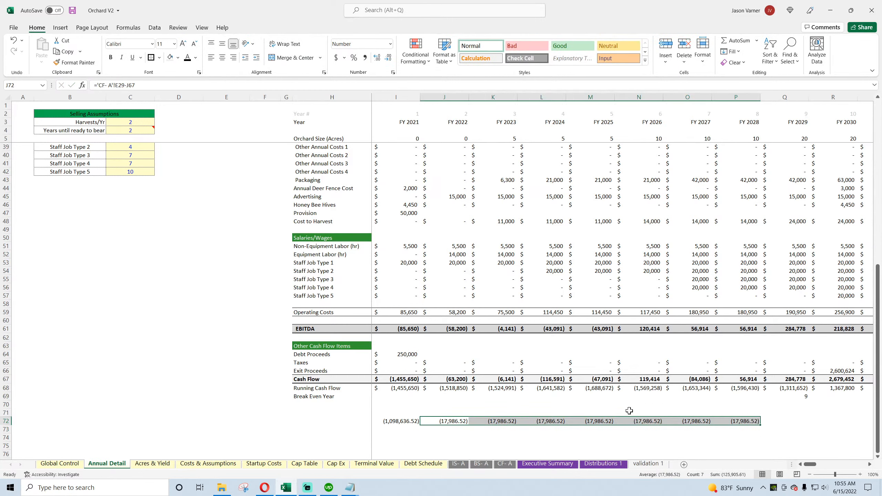
Step: Review the revenue, cost and salary rows on Annual Detail for the source of the row 72 differences
left_click(454, 424)
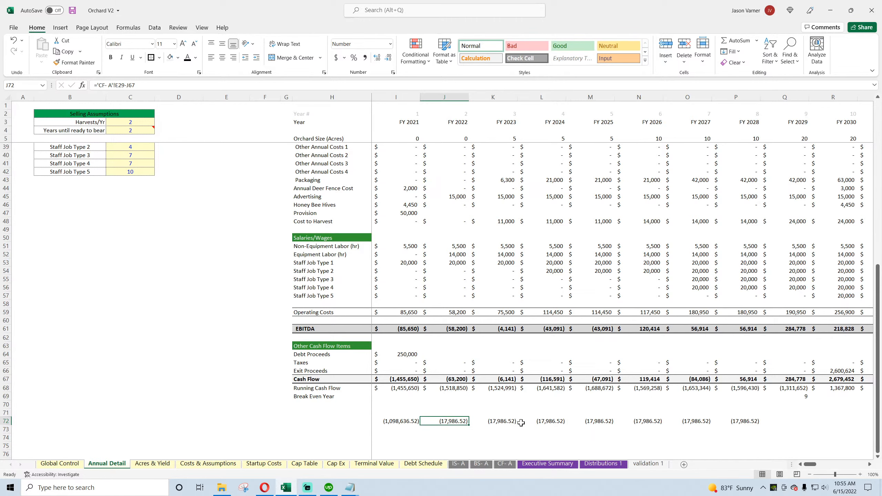
scroll(521, 422, "up", 4)
scroll(521, 422, "up", 8)
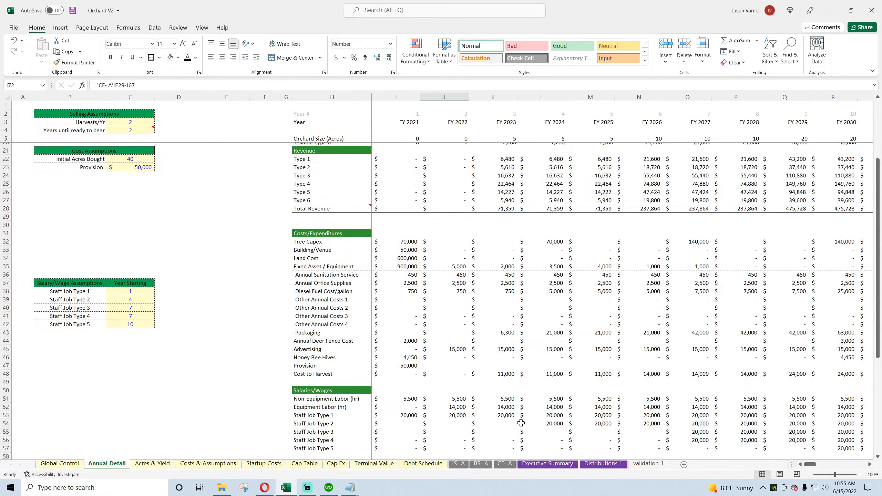
scroll(521, 423, "down", 8)
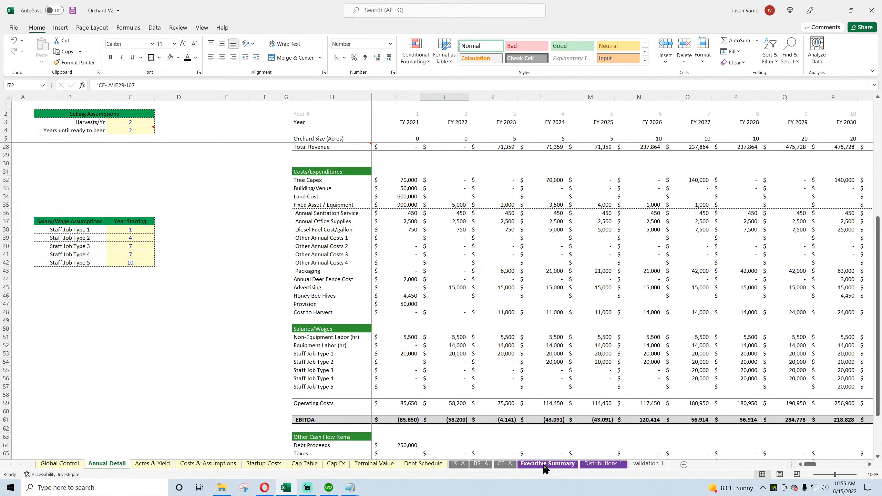
Step: Insert a row above Taxes in the Other Cash Flow Items section of Annual Detail and label it Debt Service
left_click(502, 465)
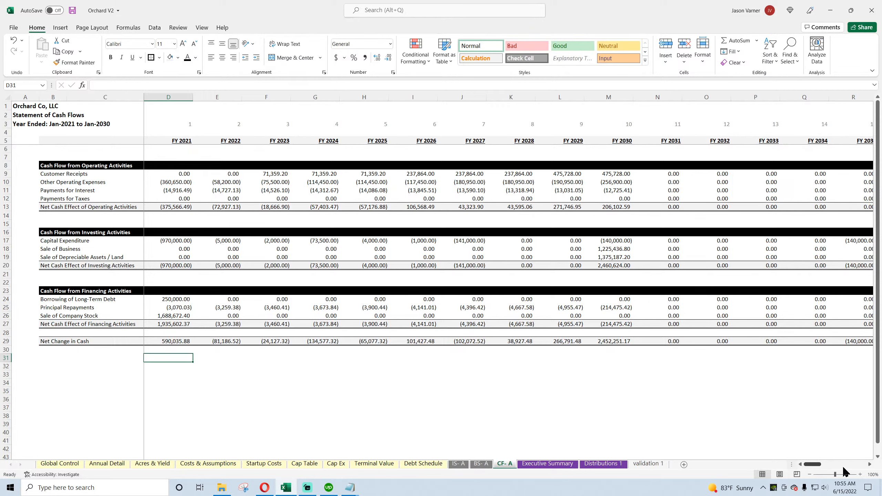
left_click(459, 464)
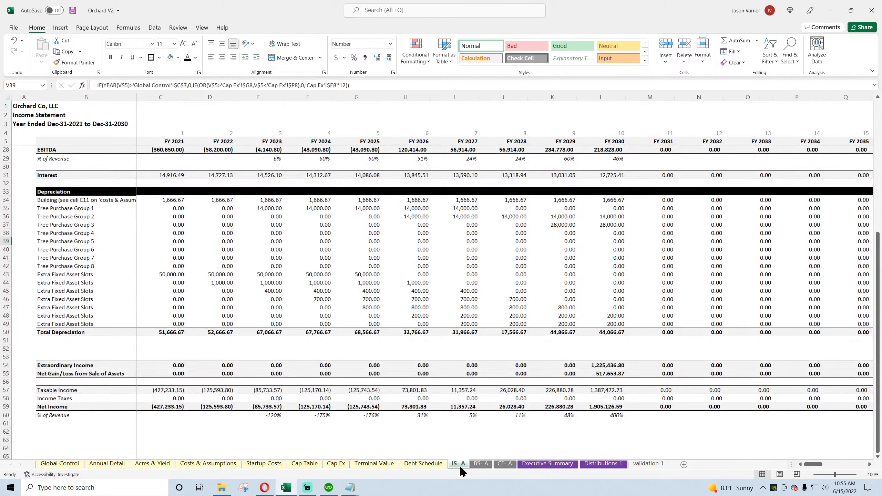
left_click(106, 464)
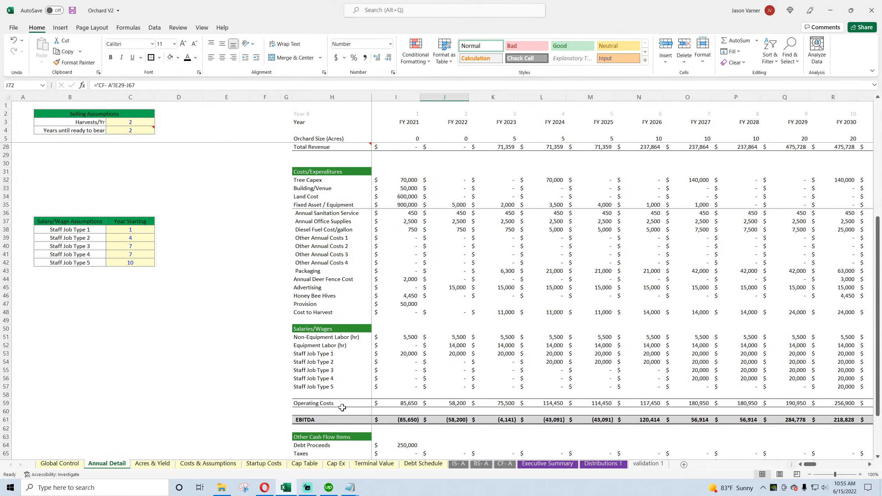
scroll(364, 438, "down", 4)
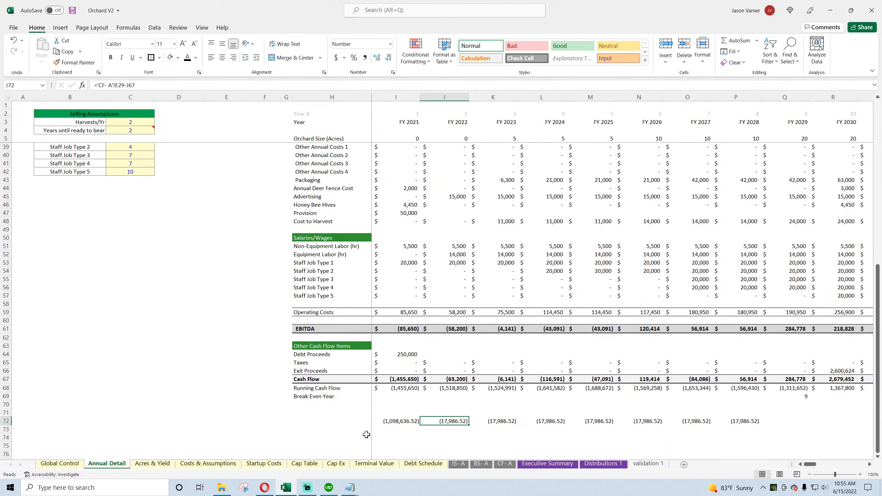
right_click(5, 342)
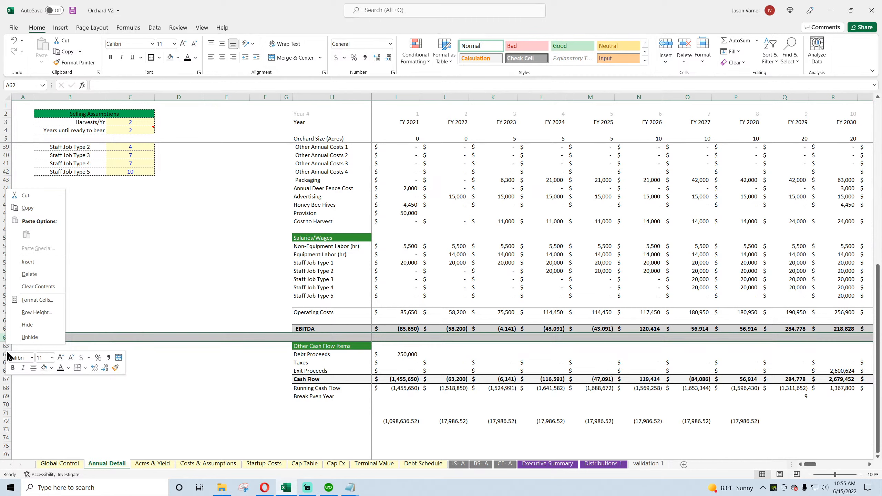
key("Escape")
right_click(5, 362)
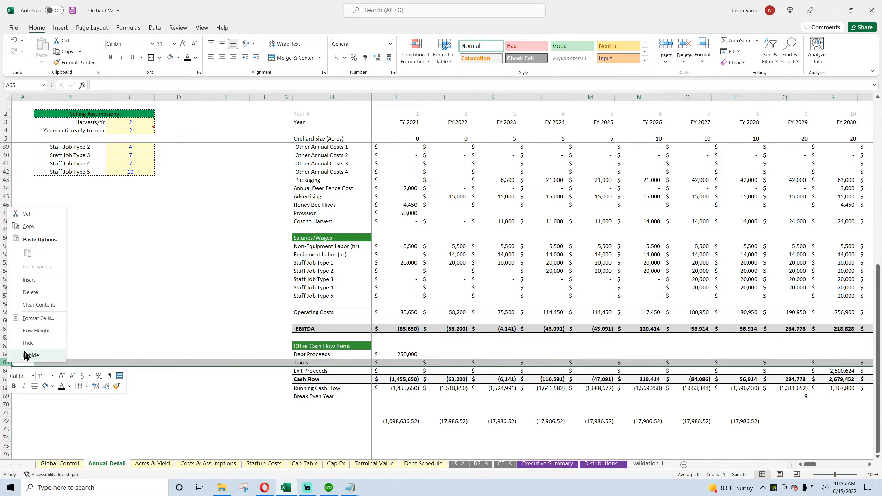
left_click(29, 280)
left_click(332, 362)
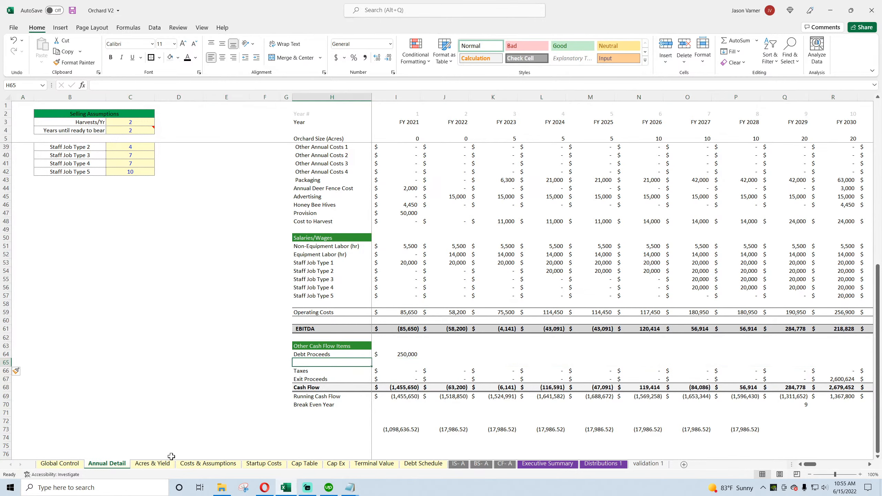
type("Debt Ser")
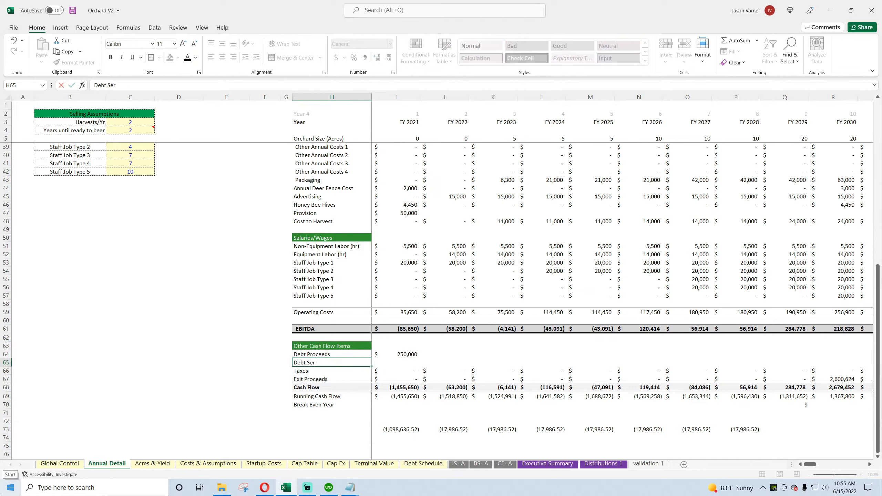
type("vice")
key("Return")
Step: Build a SUMIFS formula in I65 that sums Debt Schedule column B where column Q matches the year number in Annual Detail I2
key("Up")
key("Right")
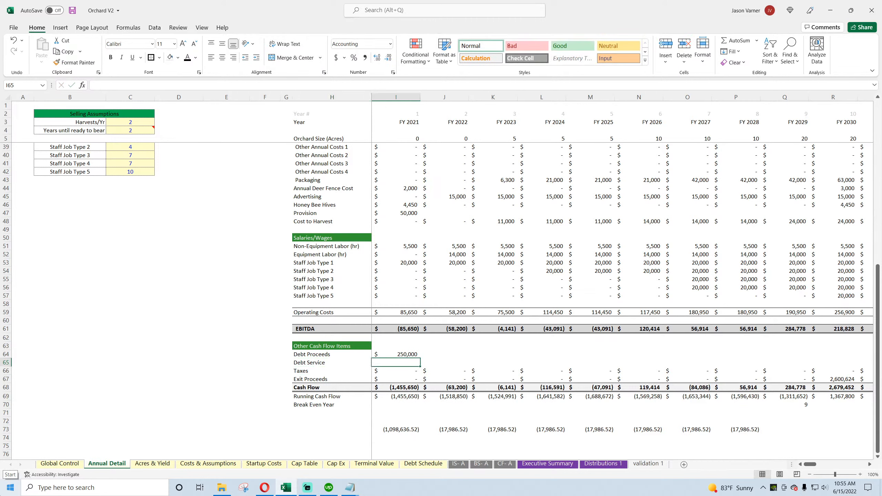
type("=")
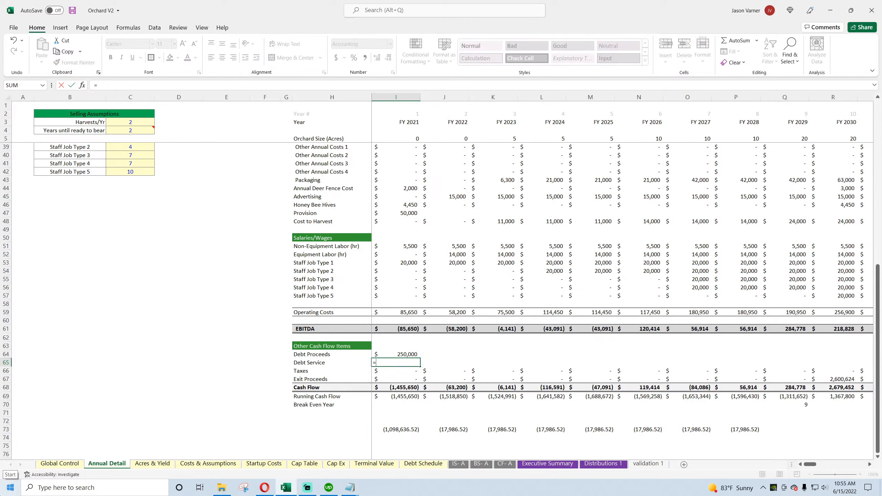
type("sumifs(")
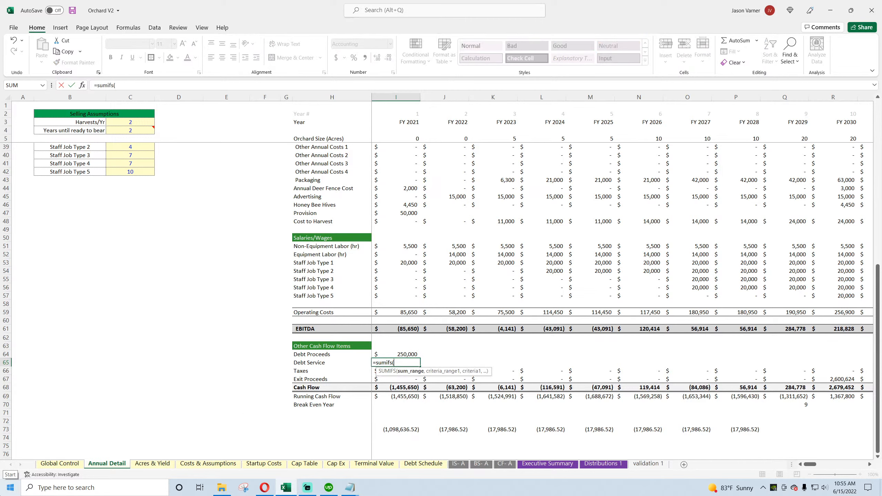
left_click(410, 464)
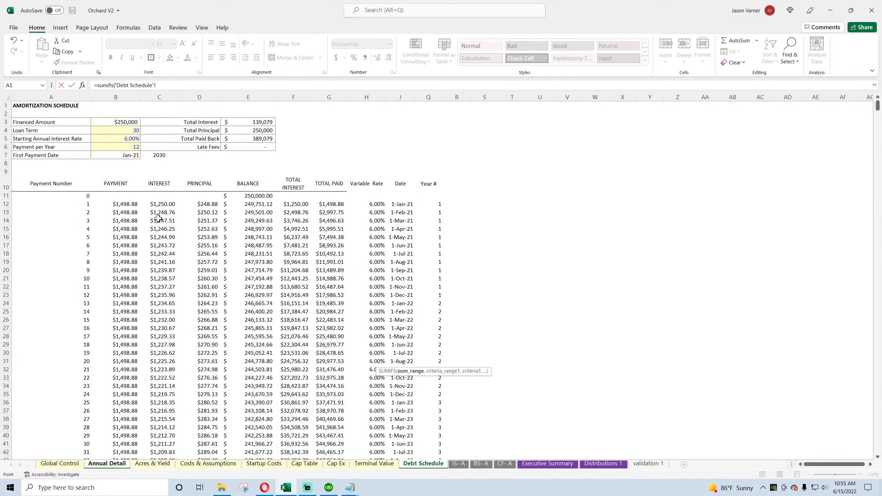
left_click(118, 97)
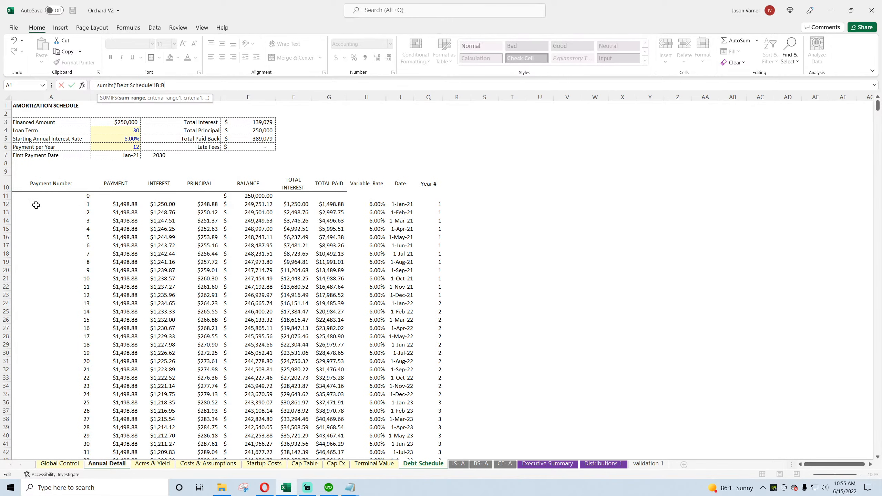
type(",")
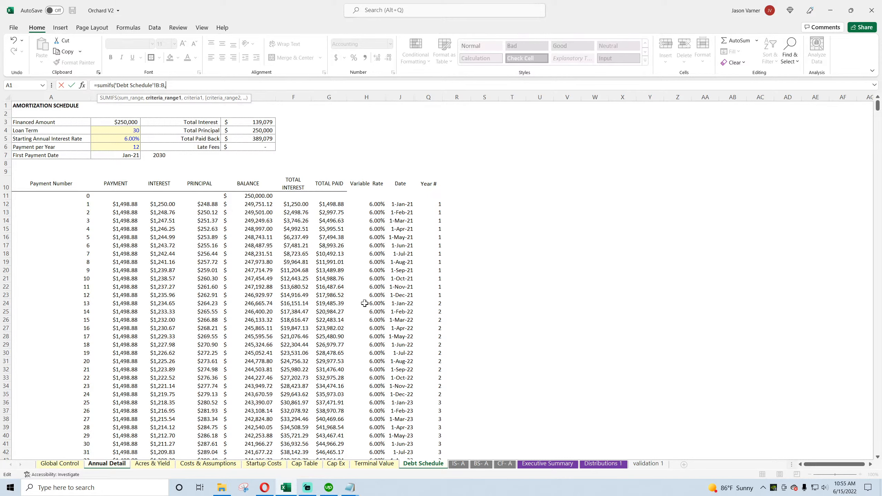
left_click(430, 97)
type(",")
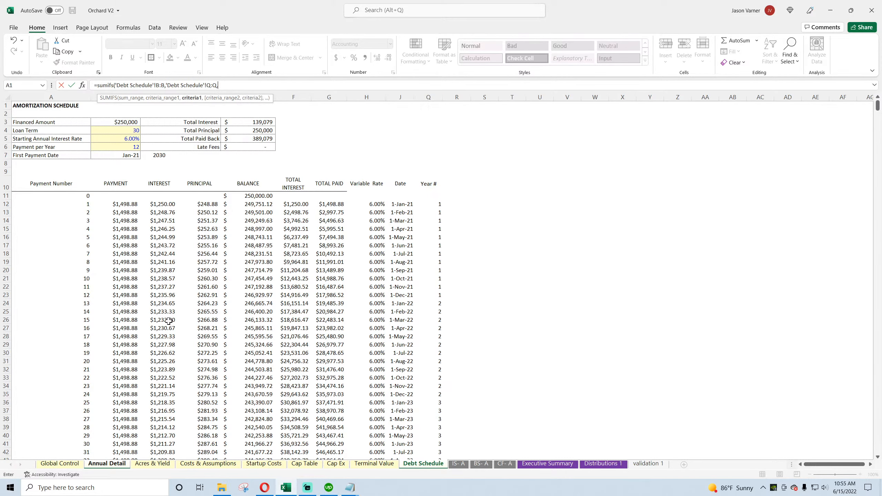
left_click(95, 465)
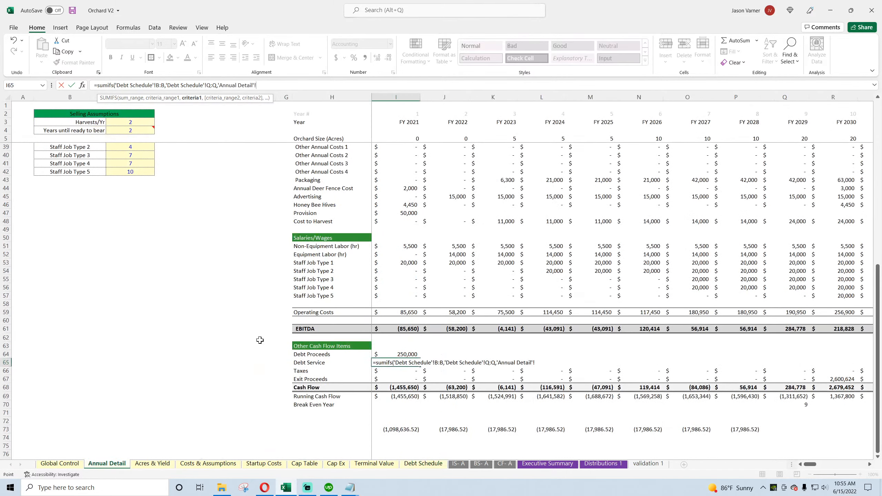
left_click(405, 116)
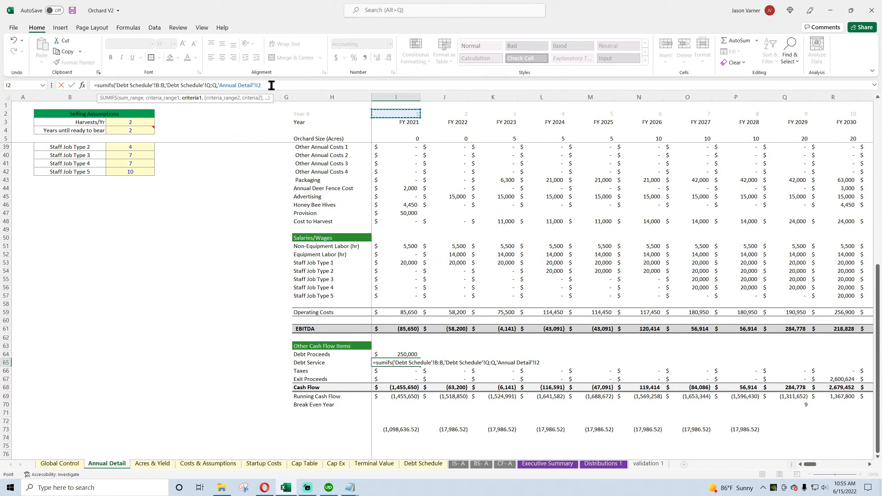
Step: Make the Debt Schedule column references B and Q absolute in the I65 formula and enter it
left_click(157, 84)
type("$B:")
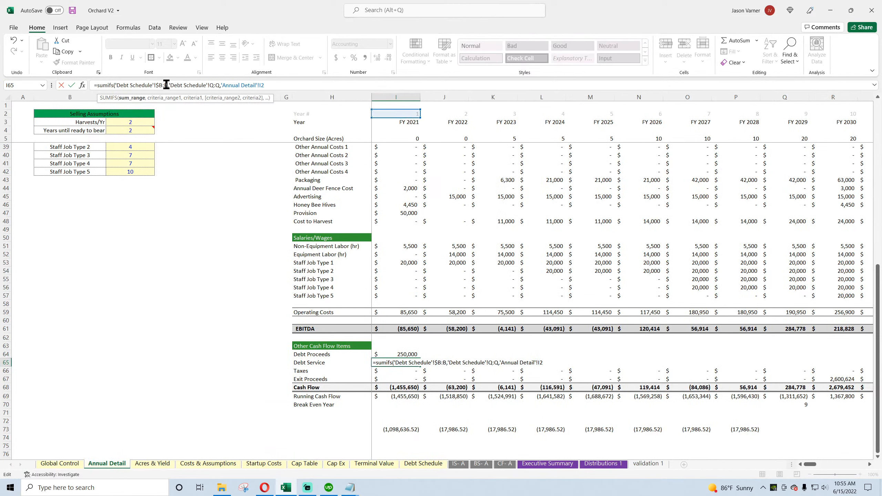
type("$")
left_click(213, 85)
type("$")
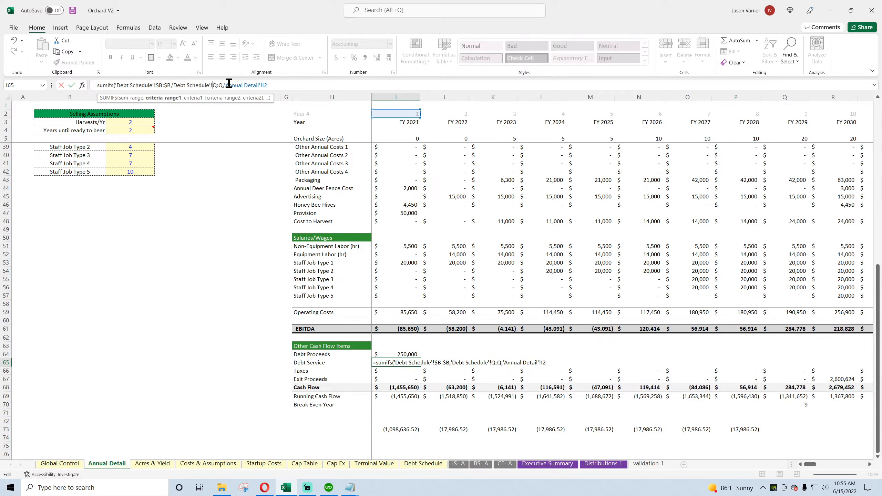
left_click(227, 85)
type("$")
key("Return")
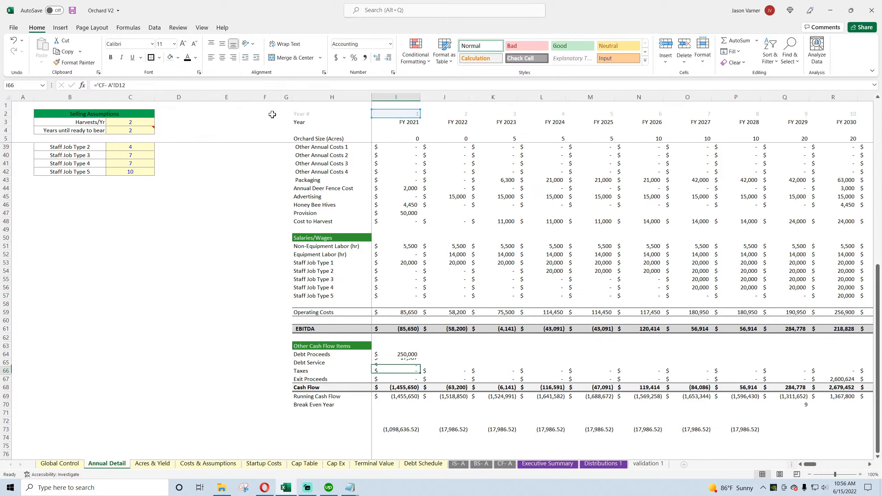
Step: Subtract the FY 2021 Debt Service in I65 from the Cash Flow formula in I68 and copy it across row 68
left_click(405, 388)
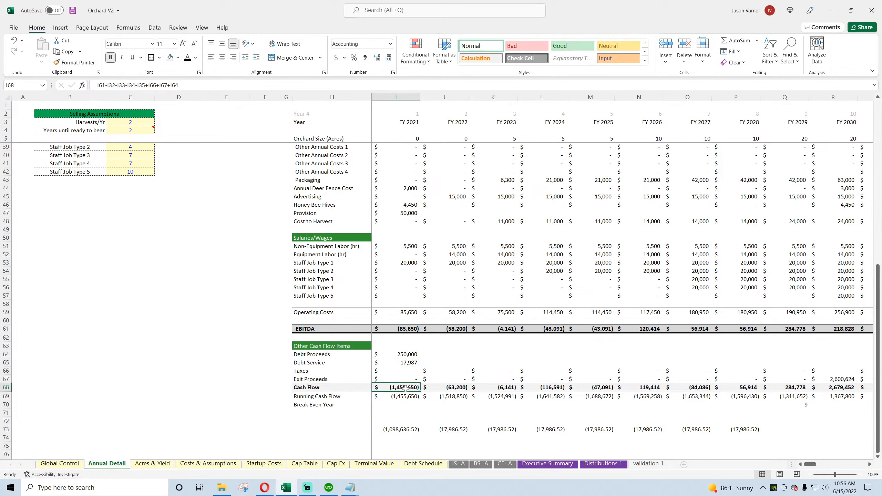
left_click(191, 84)
type("-")
left_click(412, 362)
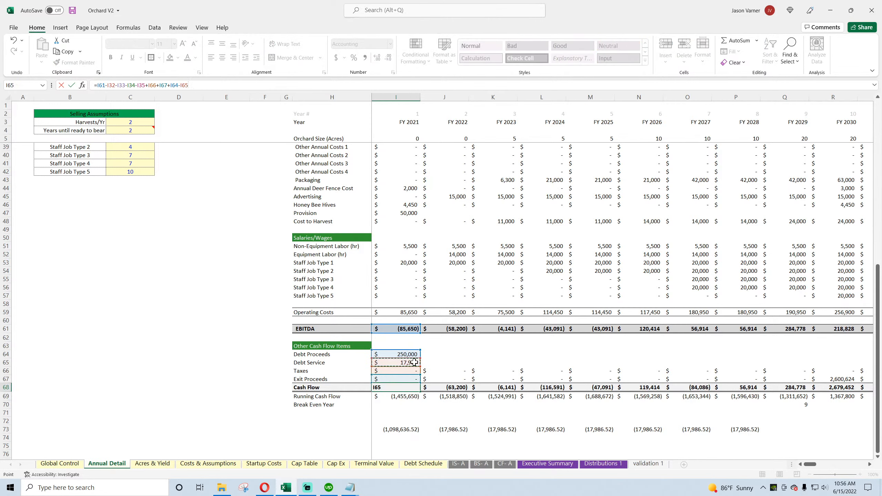
key("Return")
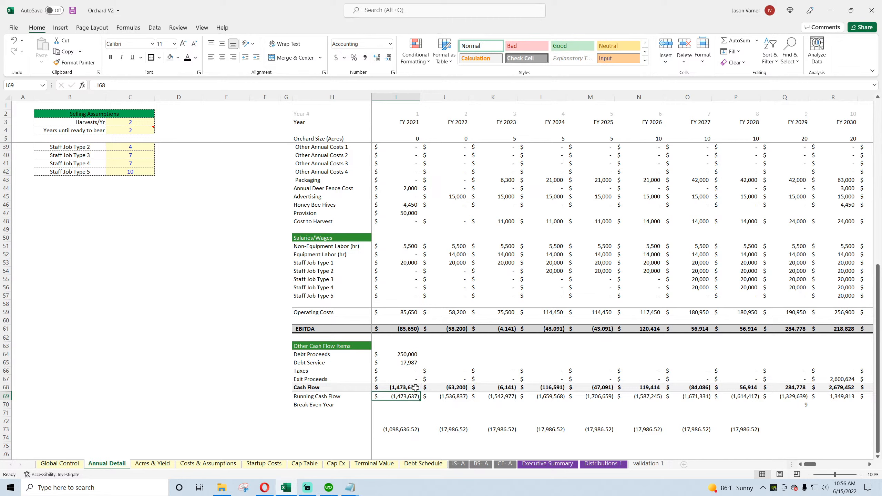
left_click(15, 40)
left_click(14, 51)
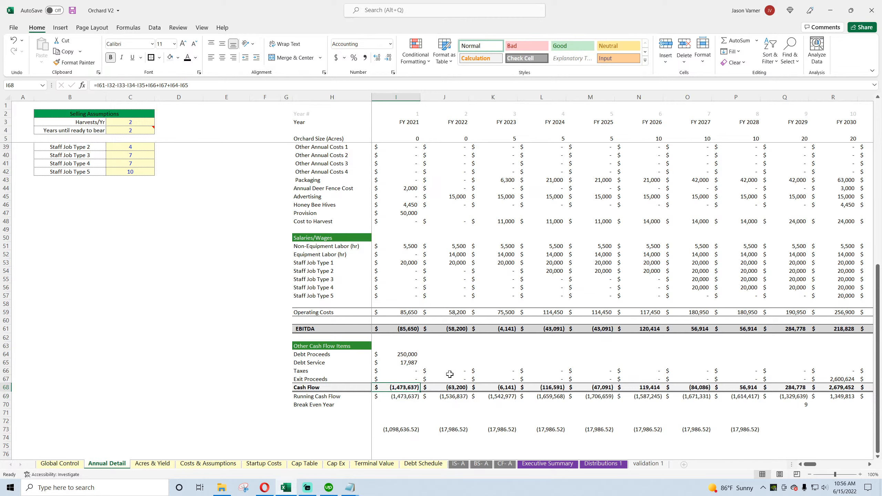
left_click_drag(420, 391, 694, 389)
Step: Copy the Debt Service formula from I65 across through FY 2027 and clear the check values in row 73
left_click(413, 364)
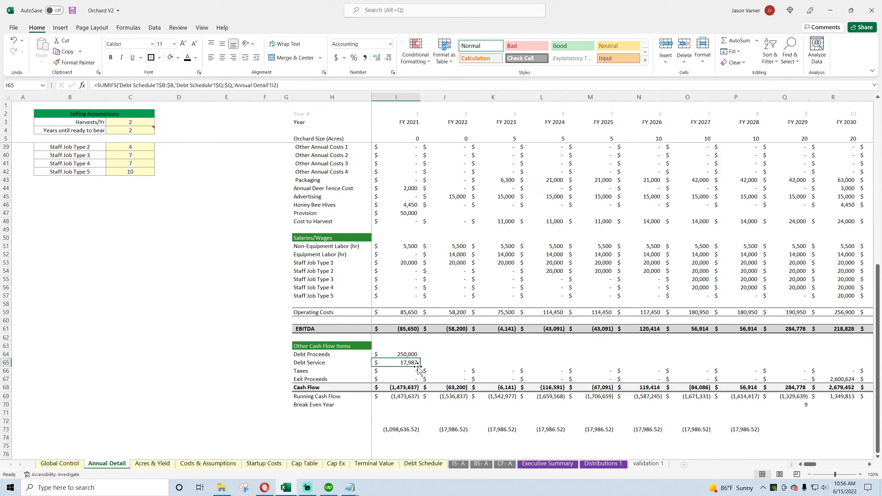
left_click_drag(422, 367, 695, 374)
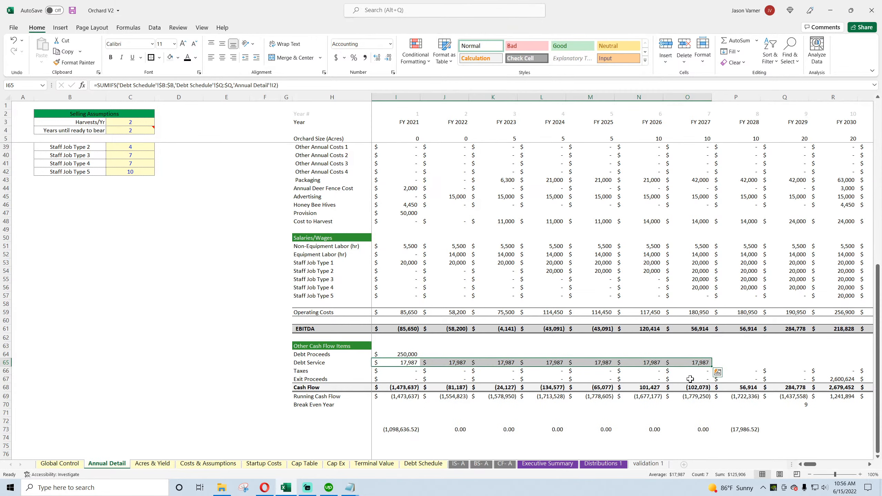
left_click_drag(399, 421, 760, 434)
Step: Extend the Debt Service formula across row 65 through FY 2070, keeping the cash flow rows below consistent
left_click(509, 363)
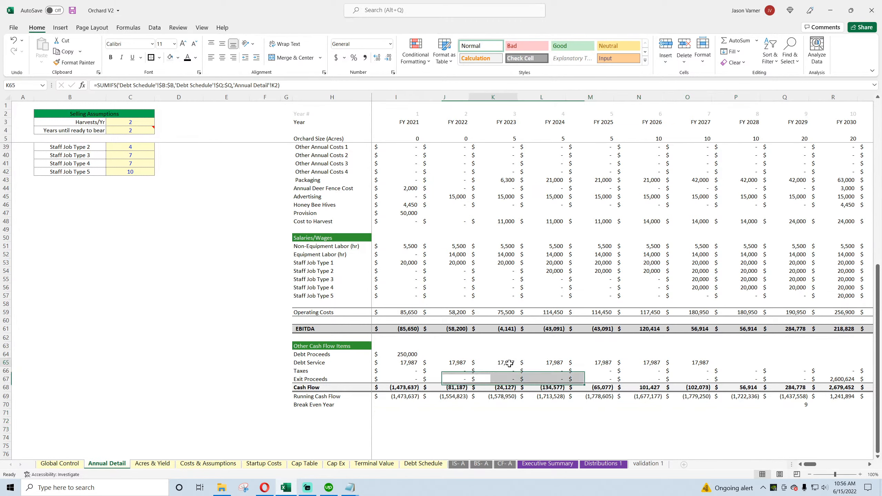
left_click_drag(510, 363, 798, 403)
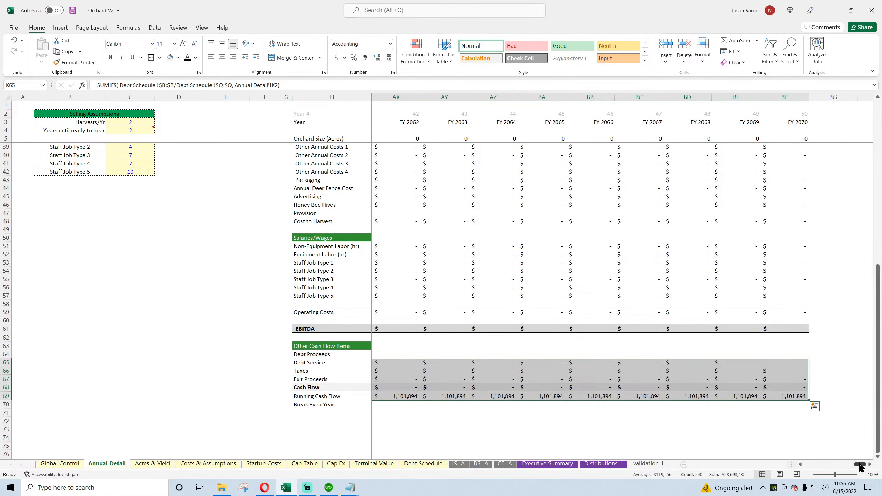
left_click_drag(859, 466, 817, 467)
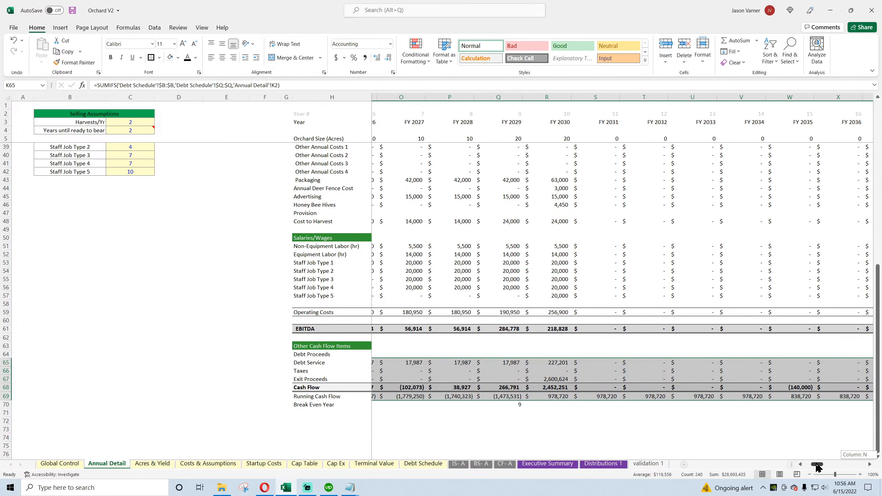
left_click_drag(818, 467, 810, 468)
Step: Set the End Year on the Global Control sheet to 2040
scroll(155, 303, "up", 11)
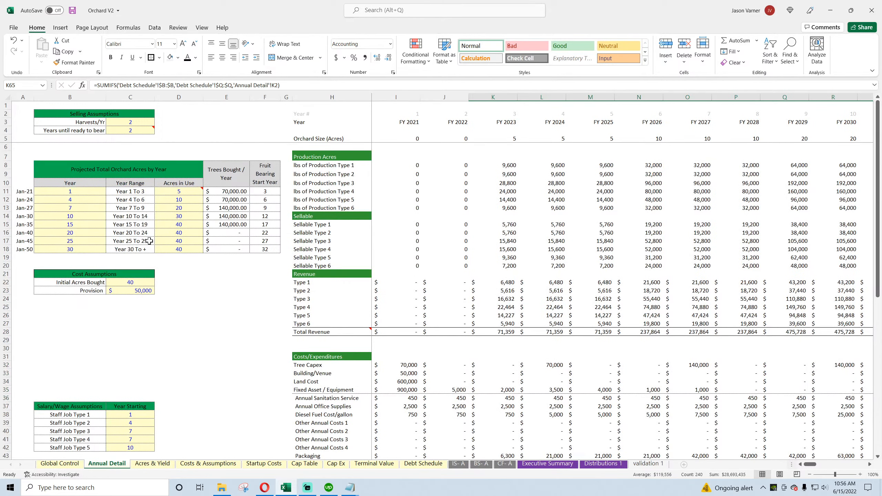
left_click(184, 218)
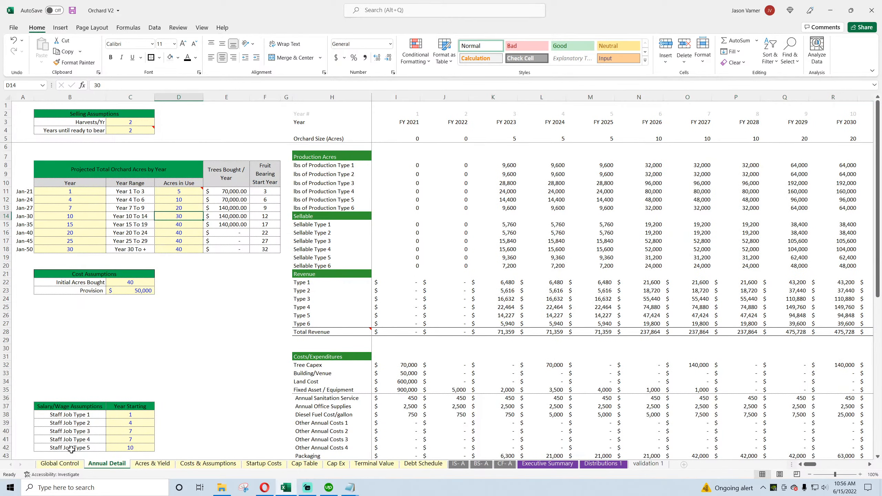
left_click(60, 464)
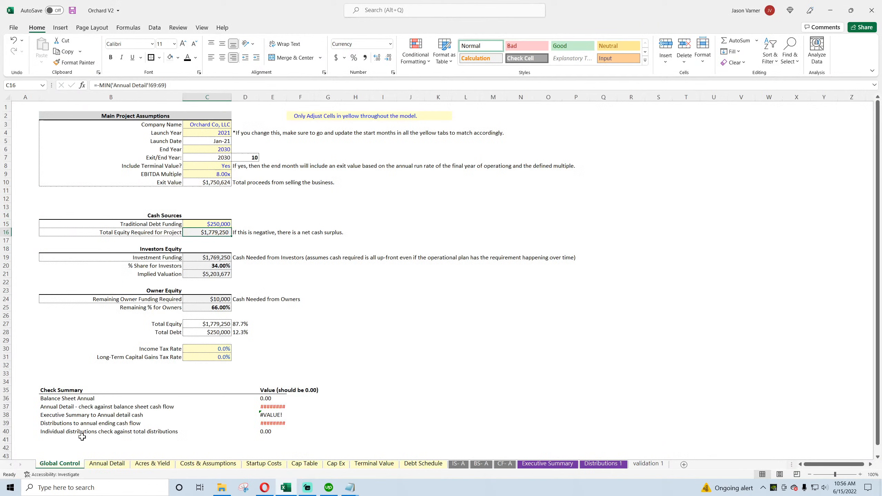
left_click(220, 150)
left_click(235, 150)
left_click(234, 197)
left_click(233, 197)
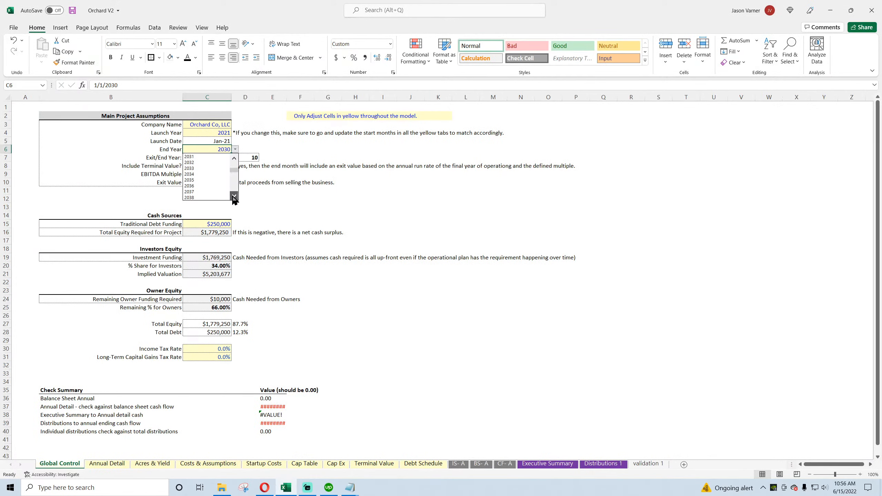
left_click(233, 197)
left_click(221, 197)
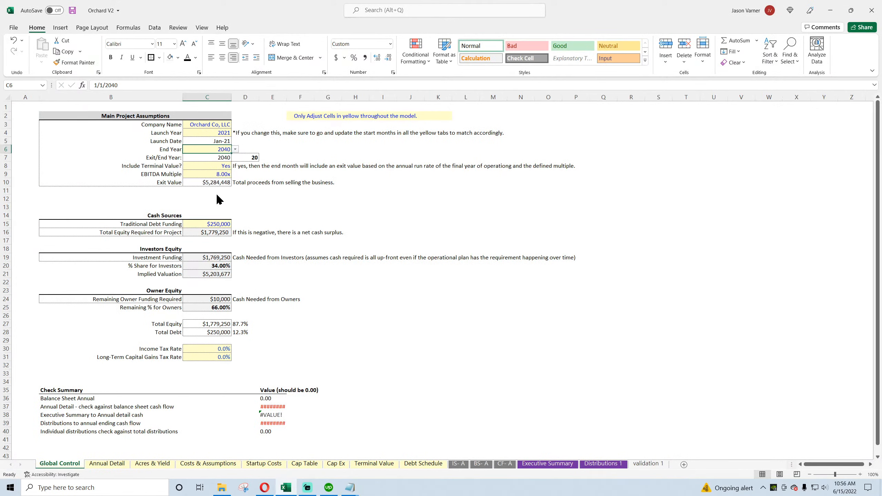
Step: Save the workbook and return to the Annual Detail sheet
left_click(72, 10)
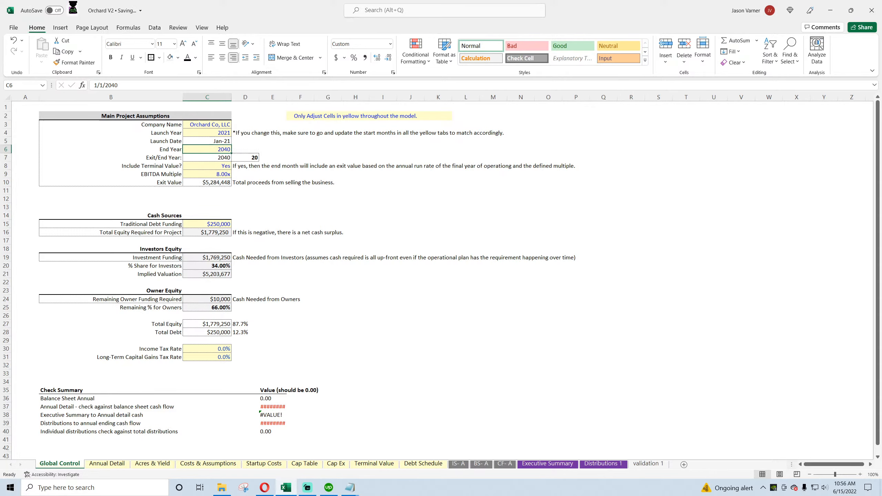
left_click(110, 464)
left_click(40, 466)
left_click(104, 465)
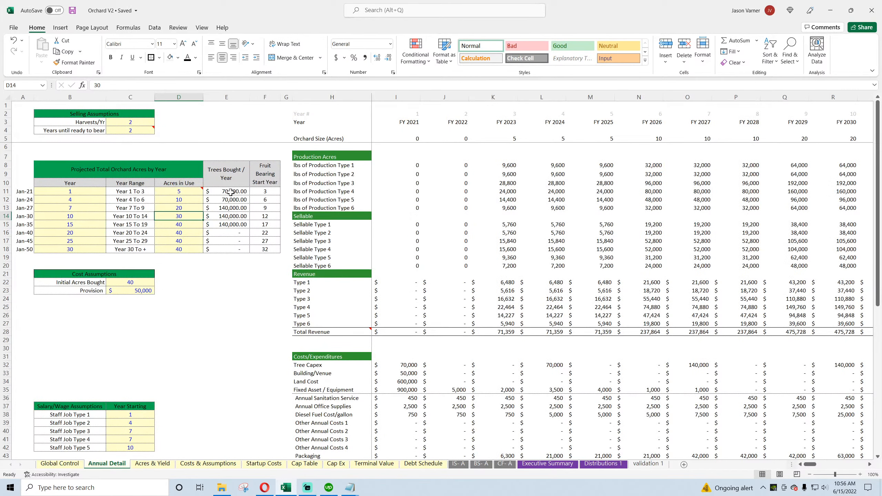
Step: Examine the projected orchard acres schedule and the cash flow rows across the years on the Annual Detail sheet
left_click(182, 207)
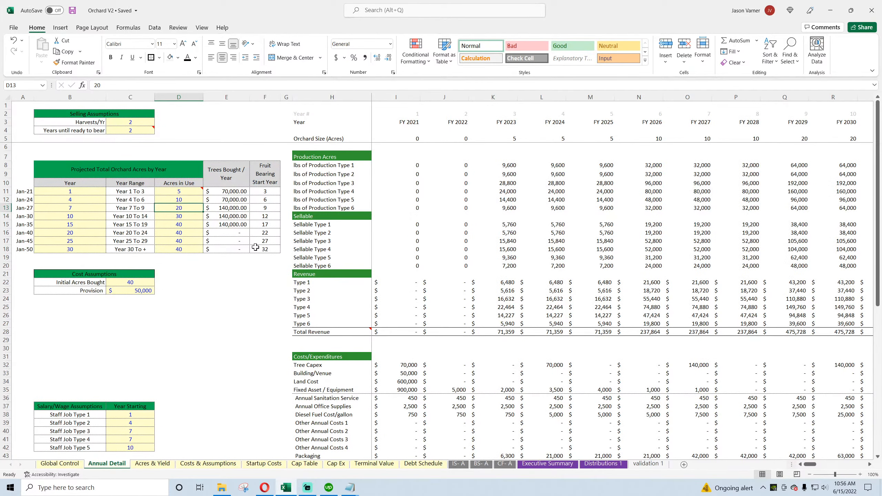
left_click(79, 215)
left_click(80, 224)
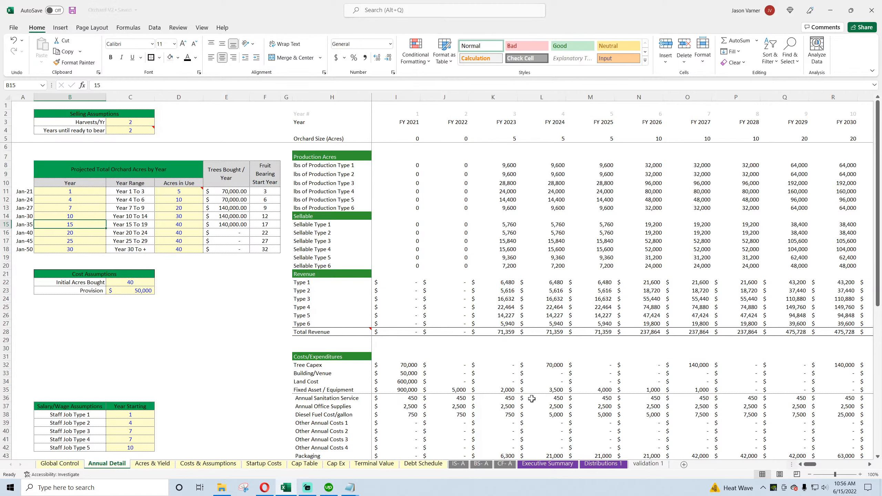
scroll(526, 397, "down", 11)
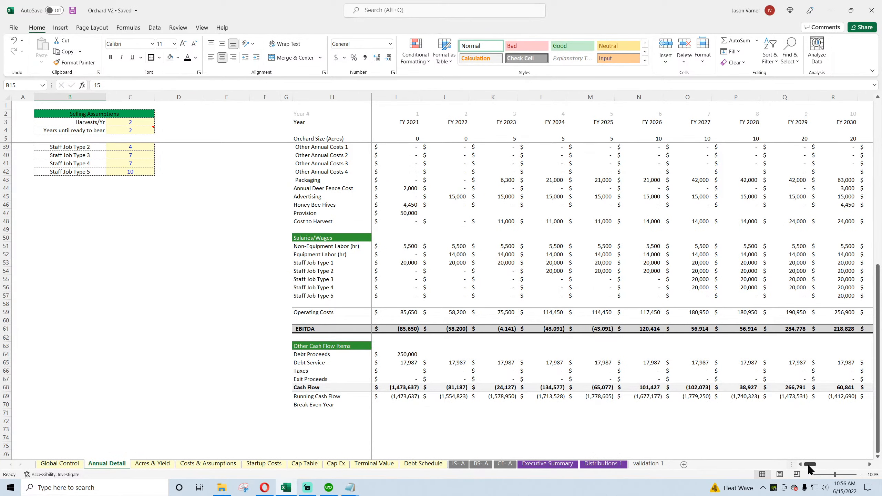
left_click_drag(810, 465, 461, 453)
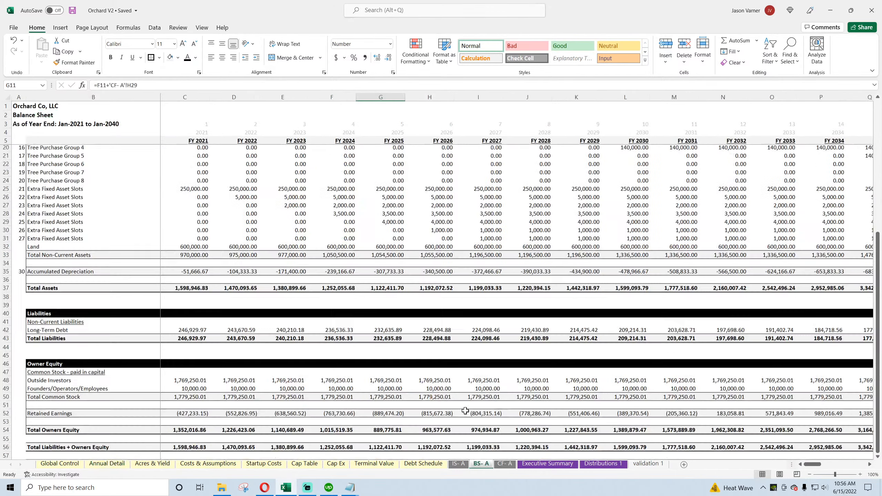
Step: Review the income statement, then the balance sheet's Cash row from FY 2021 to FY 2028 and its Check row
scroll(465, 410, "down", 7)
left_click(459, 464)
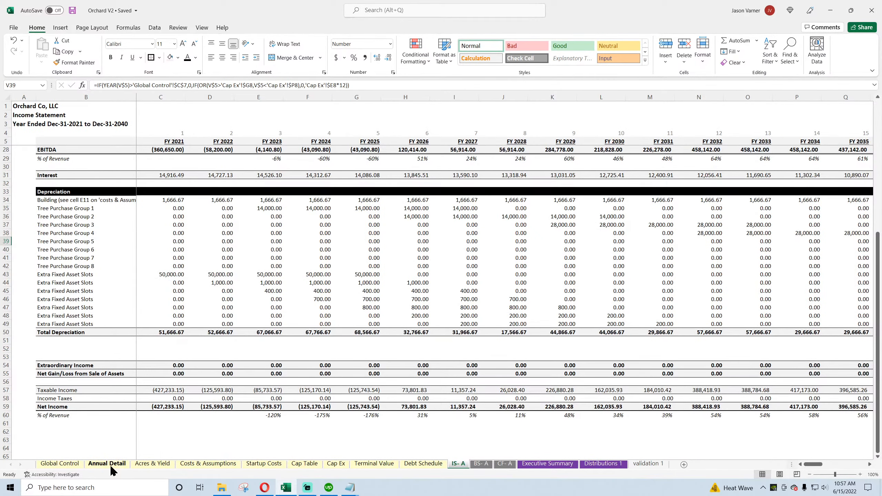
left_click(481, 463)
scroll(367, 384, "up", 7)
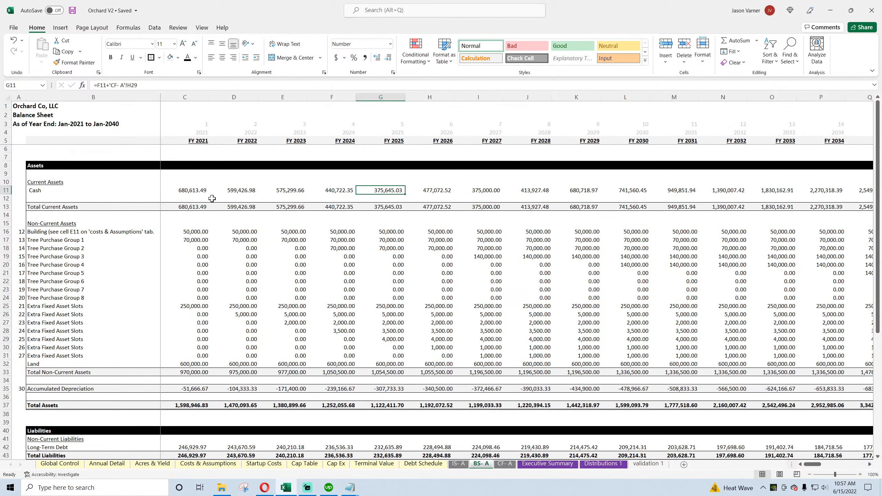
left_click(193, 191)
left_click_drag(194, 190, 509, 188)
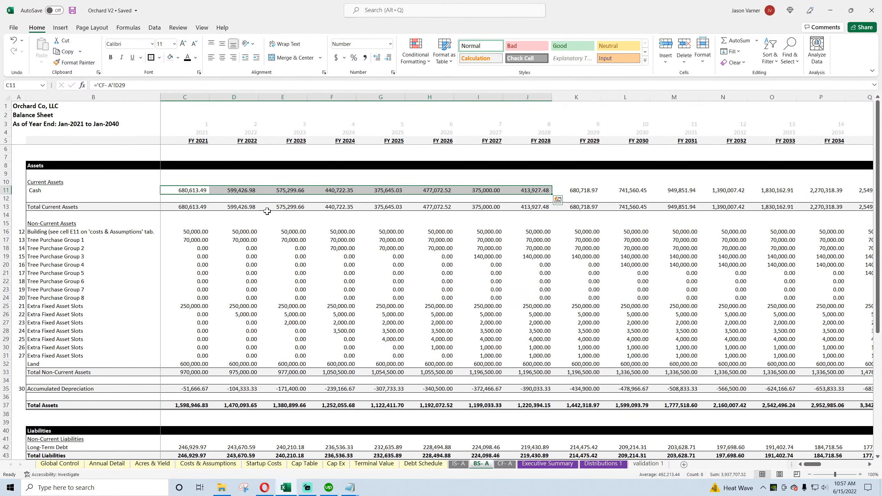
scroll(238, 308, "down", 10)
scroll(239, 308, "down", 1)
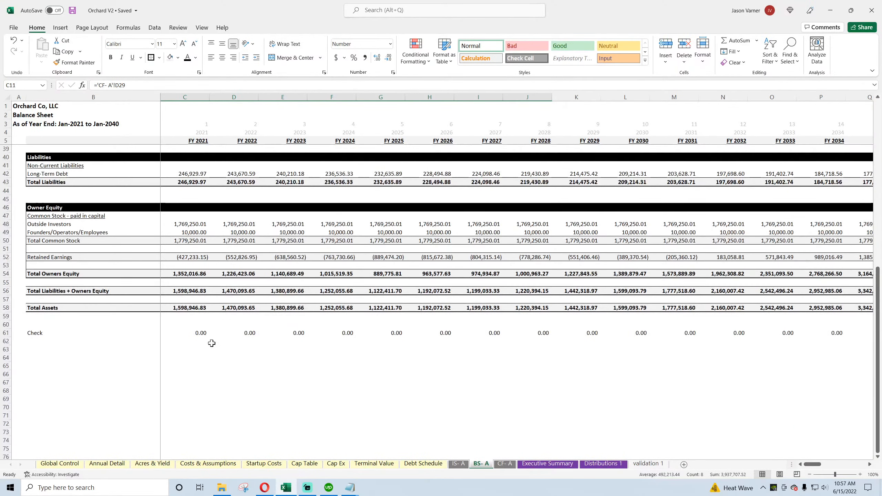
Step: In Annual Detail cell I72, subtract FY 2021 Sale of Company Stock from Net Change in Cash on CF- A (='CF- A'!D29-'CF- A'!D26)
left_click(458, 464)
left_click(106, 463)
scroll(395, 347, "down", 4)
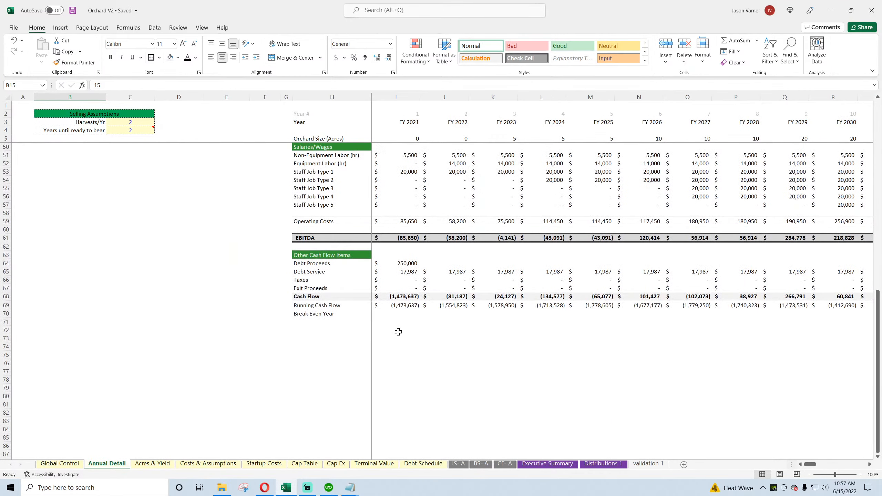
left_click(398, 330)
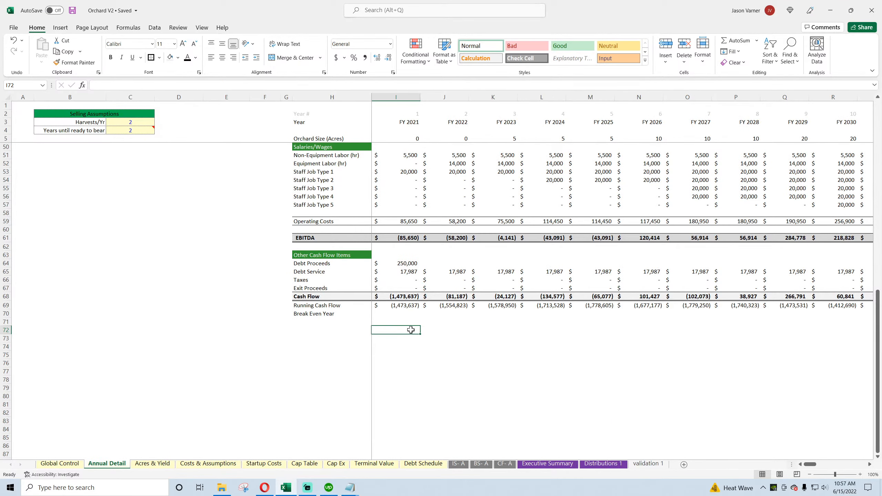
type("=")
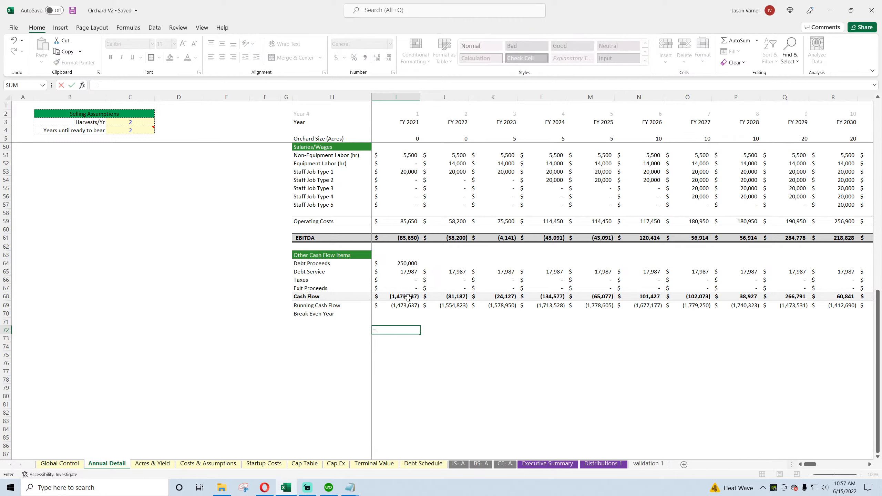
left_click(506, 464)
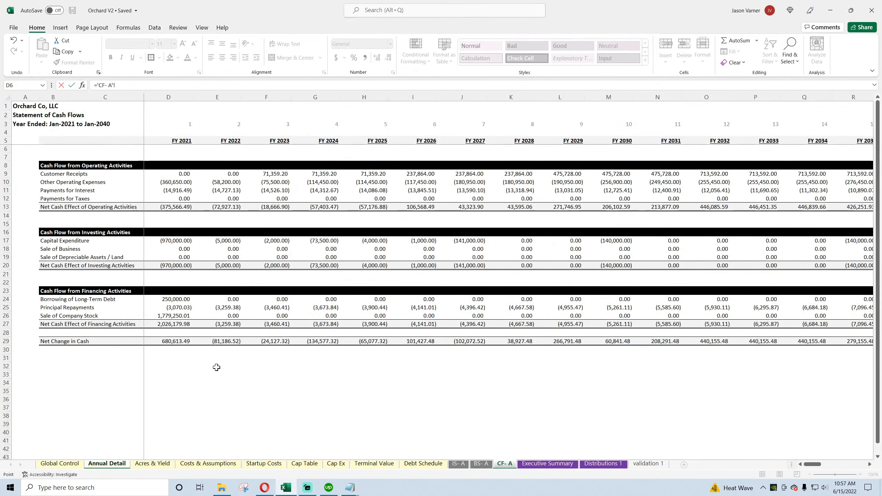
left_click(172, 341)
type("-")
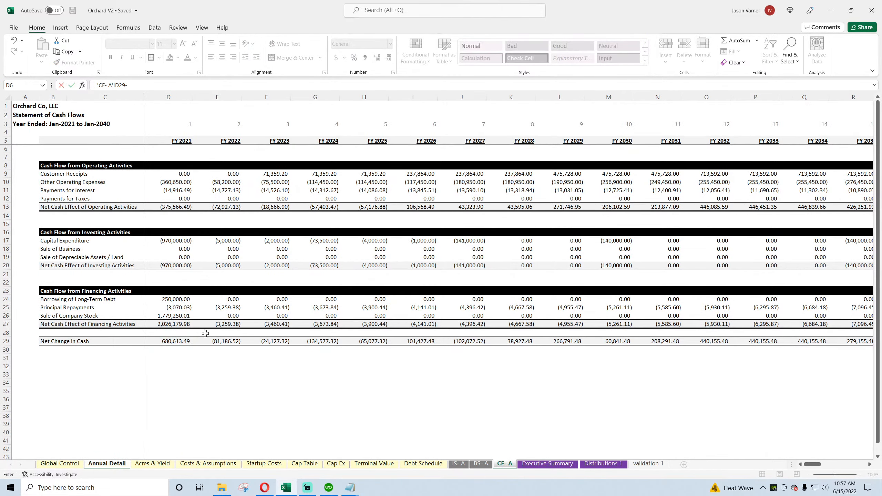
left_click(176, 314)
key("Return")
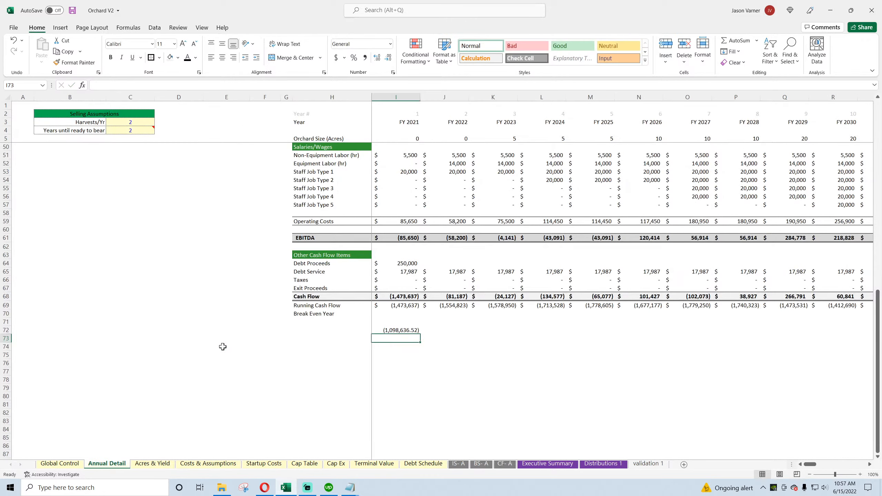
Step: Enter a check in I73 that subtracts the FY 2021 Cash Flow from the adjusted cash change (=I72-I68)
type("=")
left_click(402, 330)
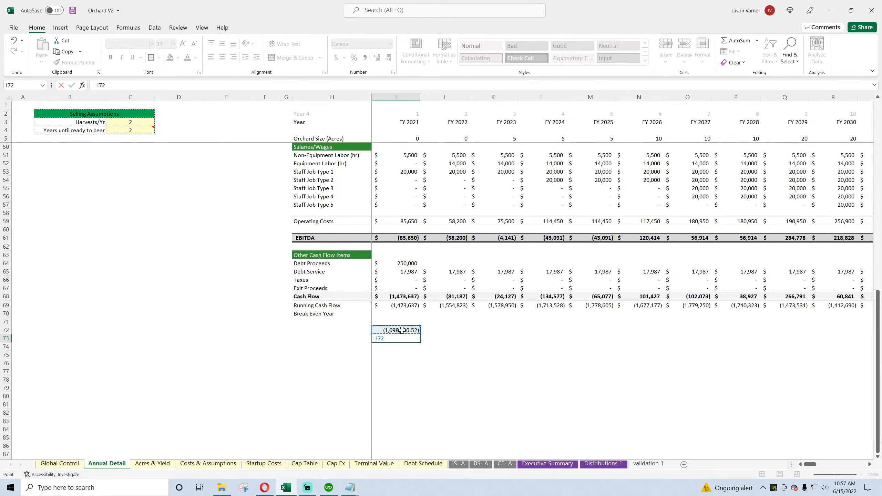
type("-")
left_click(403, 297)
key("Return")
left_click(411, 337)
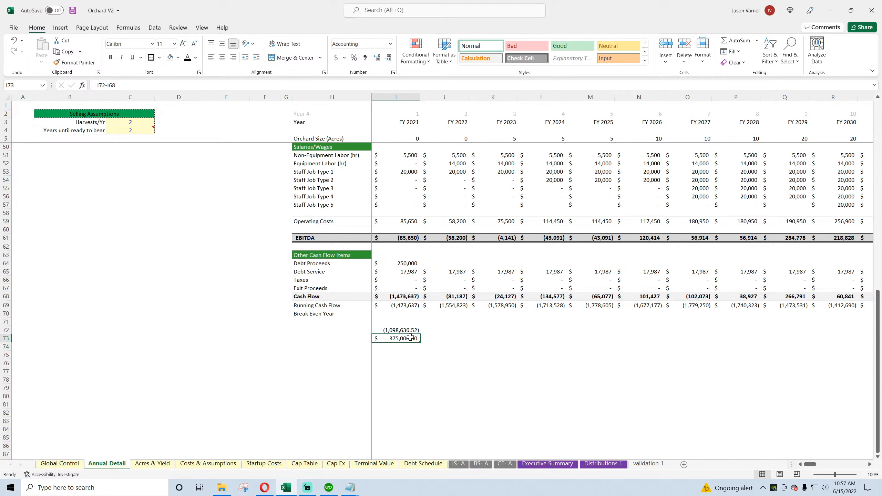
Step: Look over the FY 2021 costs and cash flow rows on Annual Detail and save the workbook
scroll(506, 398, "up", 11)
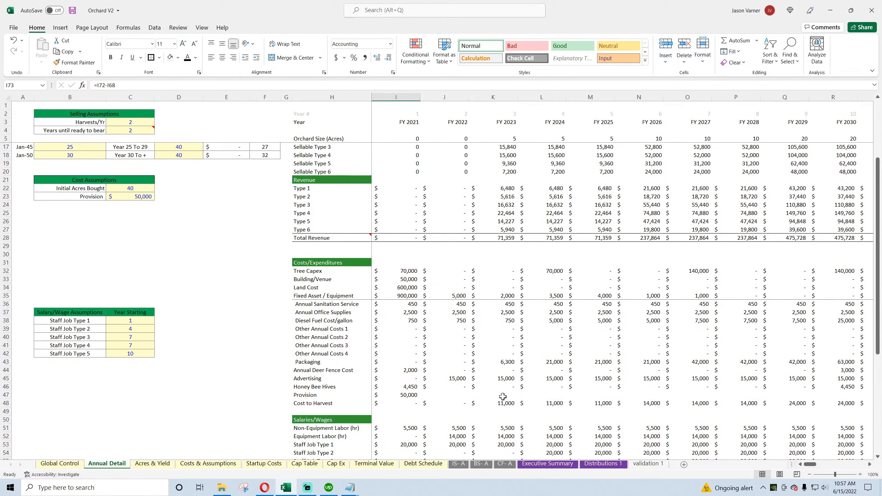
scroll(496, 389, "up", 4)
scroll(477, 374, "down", 11)
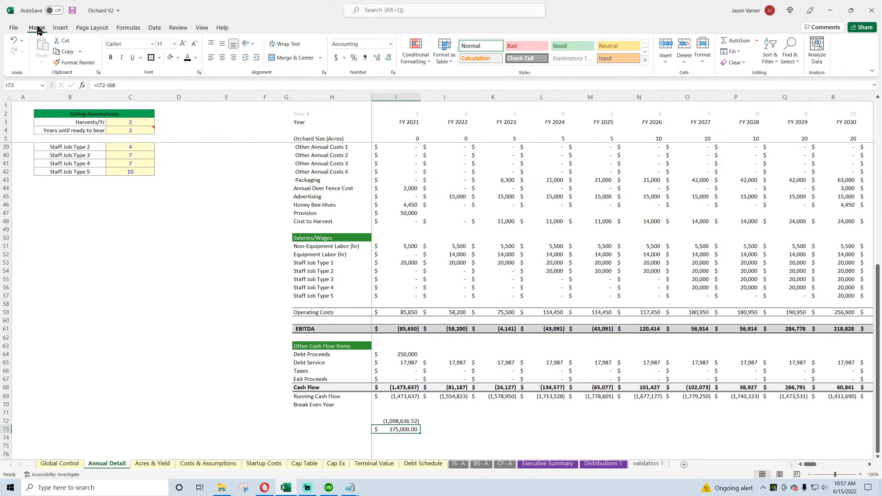
left_click(72, 11)
Step: Inspect the FY 2021 Net Cash Effect of Operating Activities formula on the CF- A sheet
scroll(482, 311, "up", 7)
scroll(482, 311, "up", 2)
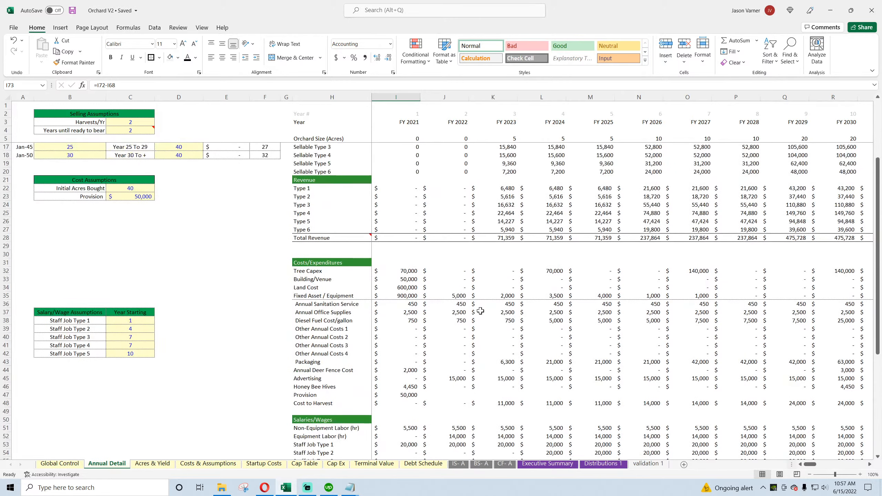
scroll(446, 303, "up", 3)
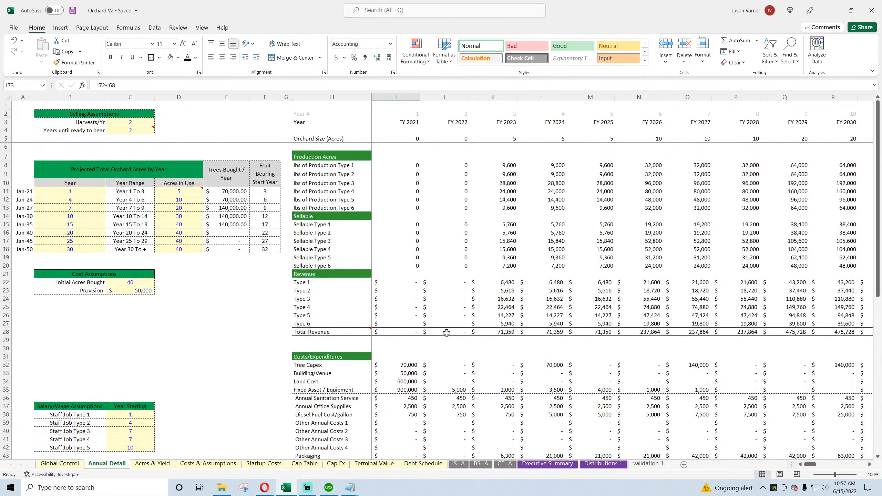
left_click(481, 463)
left_click(504, 463)
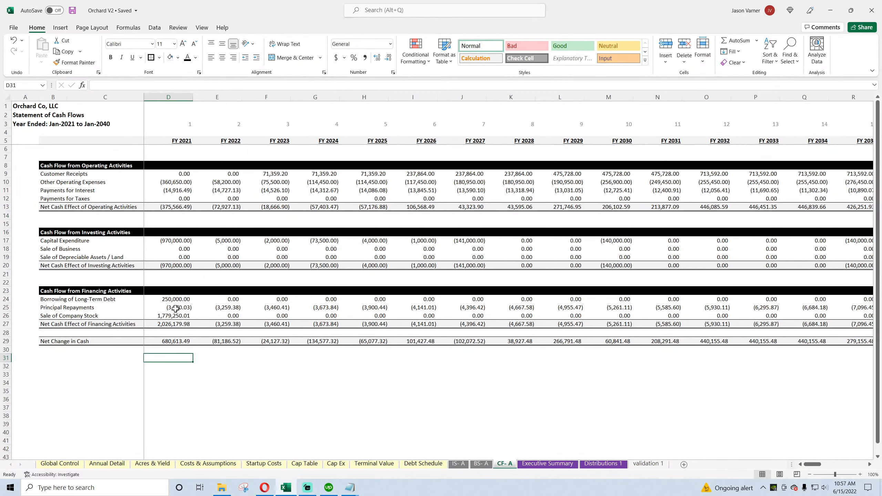
left_click(173, 206)
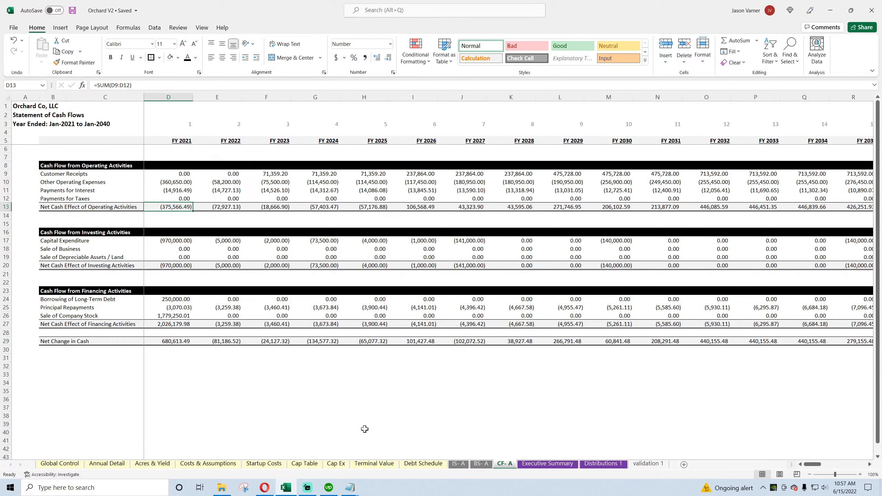
Step: On the Cap Ex sheet, set the cost basis of the 2021 Extra Fixed Asset Slot to 20,000
left_click(332, 465)
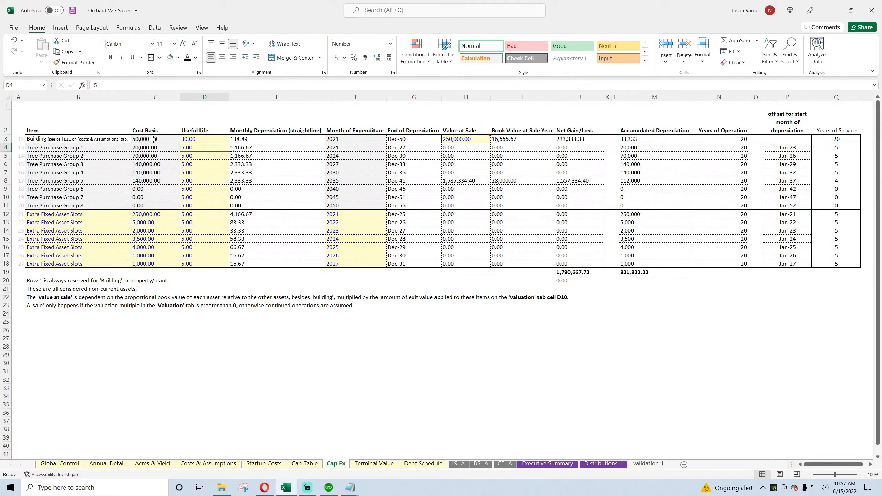
left_click(157, 215)
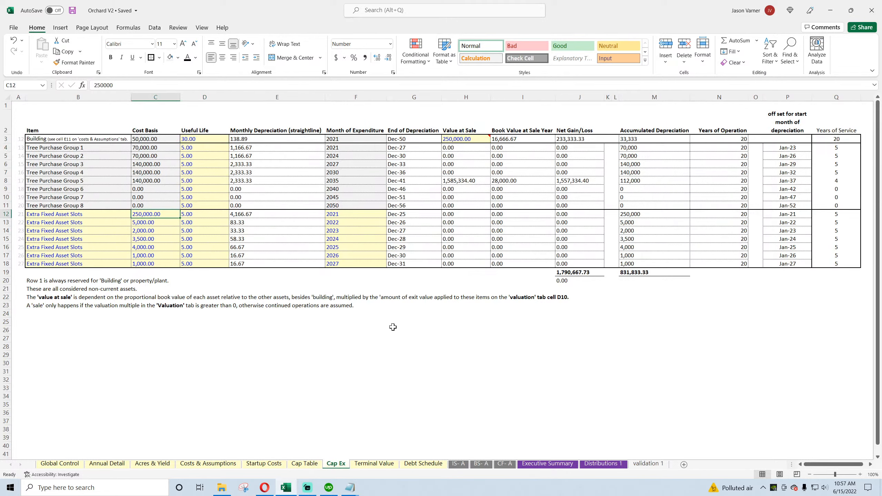
type("20000")
key("Return")
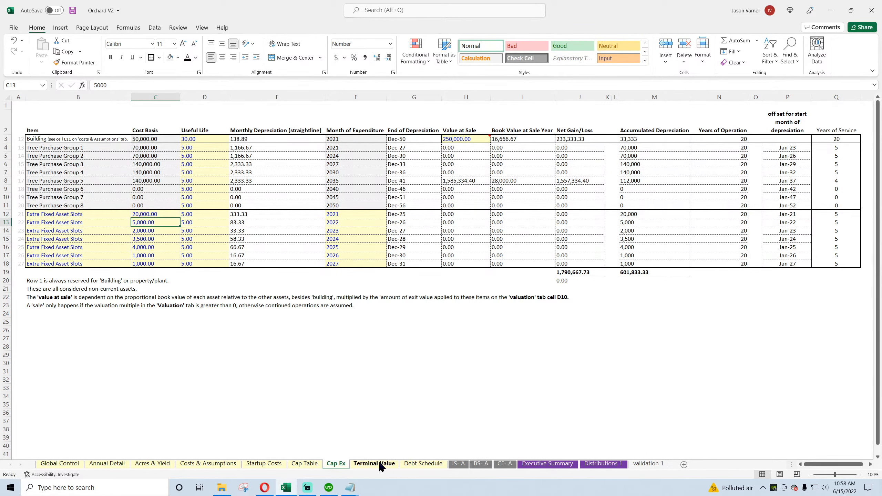
Step: Compare the FY 2021 Cash Flow formula in I68 with the adjusted cash change in I72 on Annual Detail
left_click(107, 463)
scroll(388, 390, "down", 10)
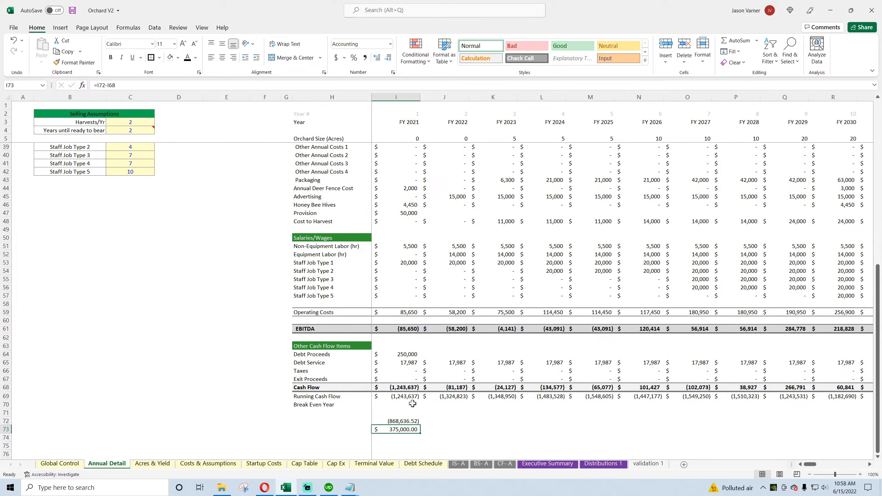
left_click(408, 388)
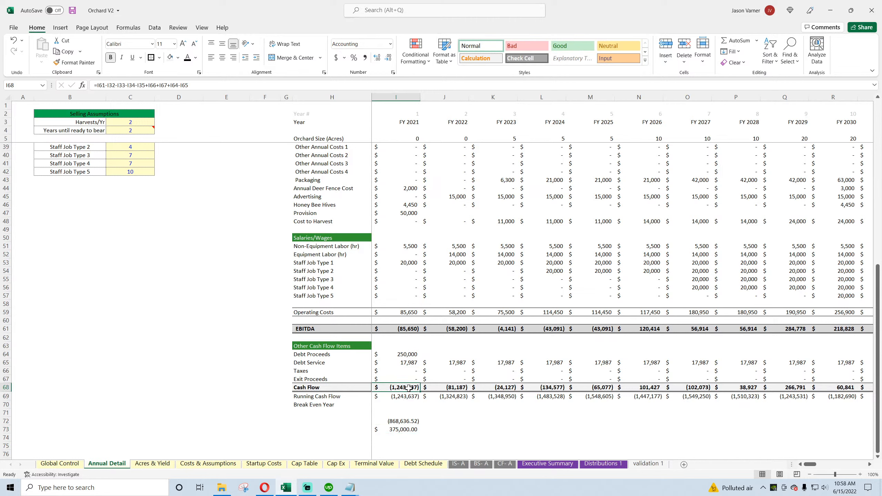
left_click(404, 421)
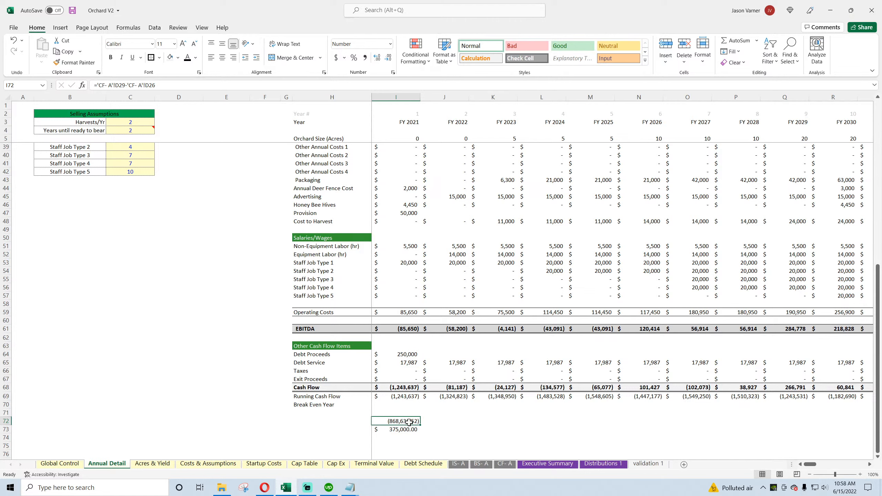
left_click(408, 388)
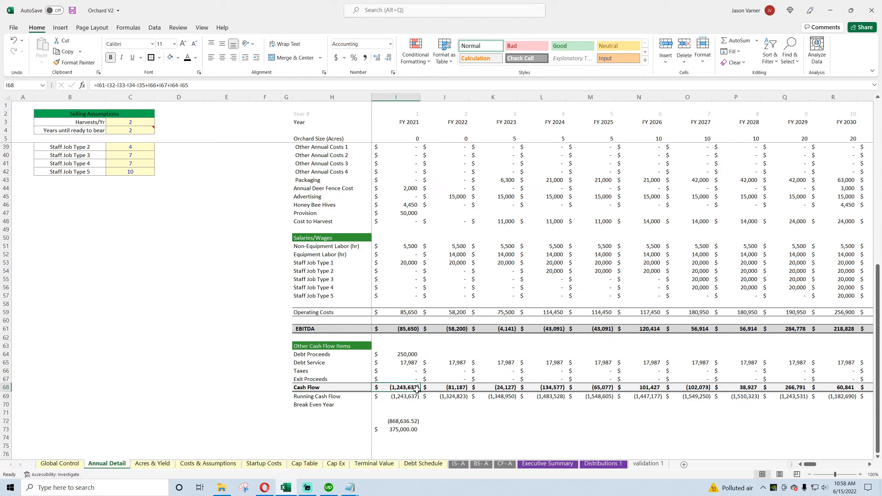
double_click(406, 387)
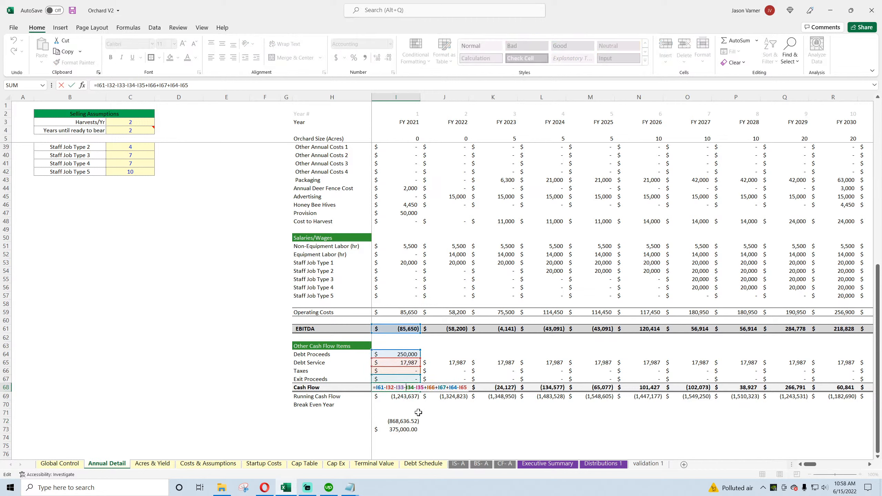
left_click(471, 398)
left_click(411, 388)
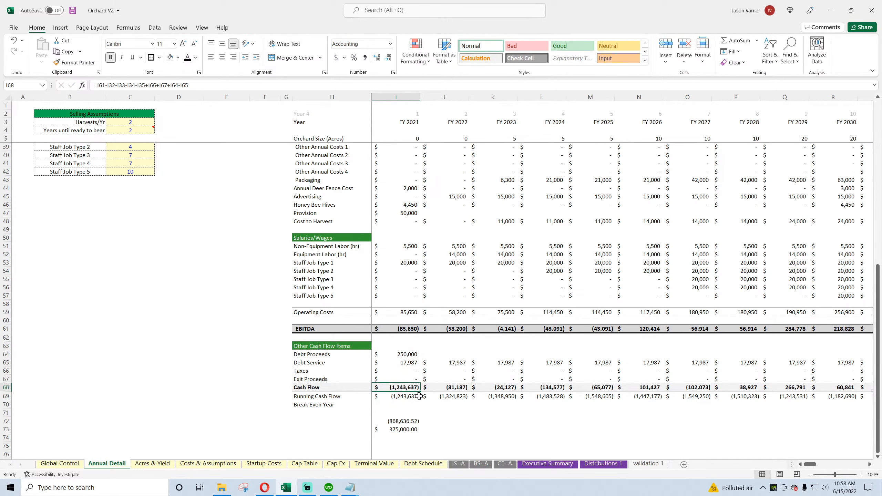
Step: Calculate half of the FY 2021 Fixed Asset / Equipment amount in cell E36 (=I35/2)
scroll(420, 395, "up", 4)
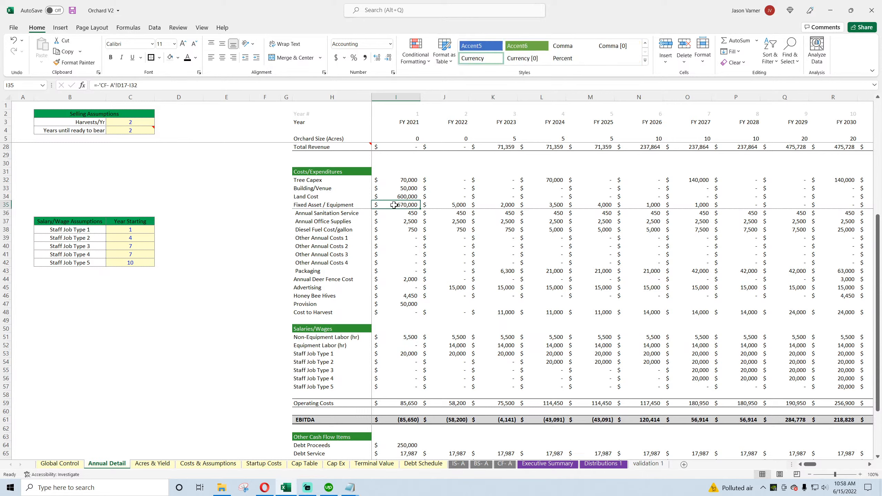
left_click(243, 213)
type("=")
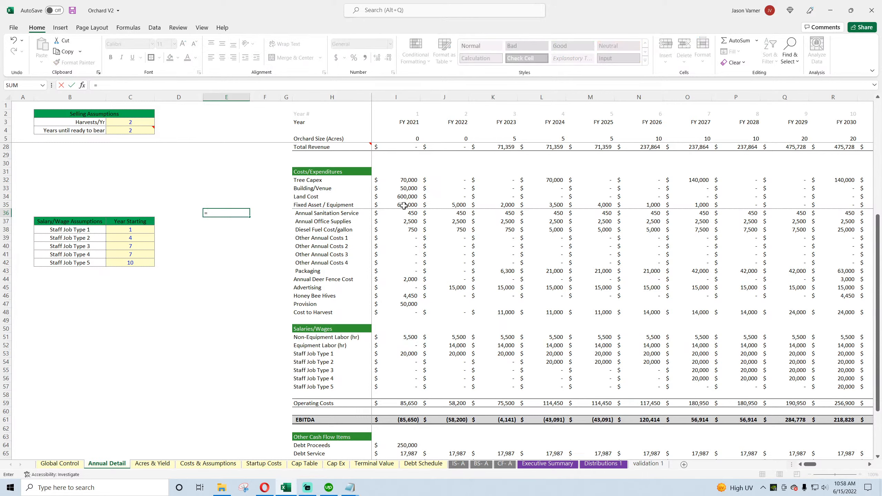
left_click(404, 206)
type("/2")
key("Return")
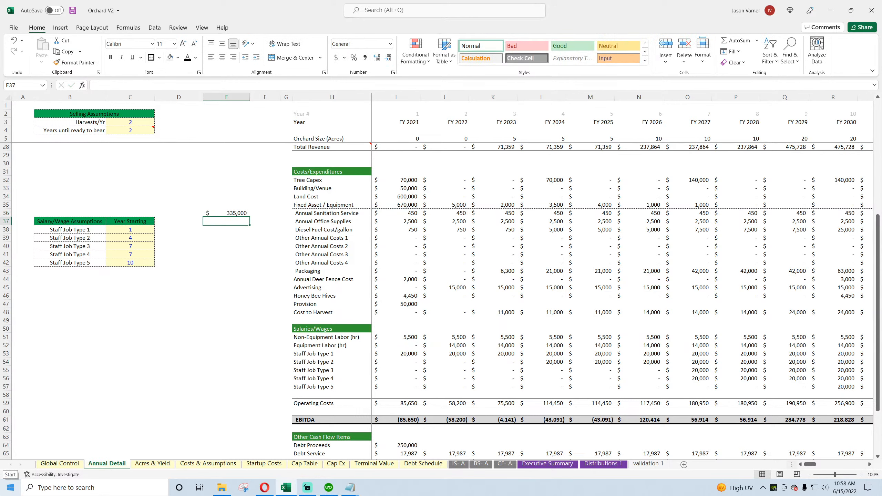
Step: Clear the halved fixed asset calculation from cell E36
key("Up")
key("F2")
key("BackSpace")
key("BackSpace")
key("BackSpace")
key("BackSpace")
key("BackSpace")
key("BackSpace")
key("Return")
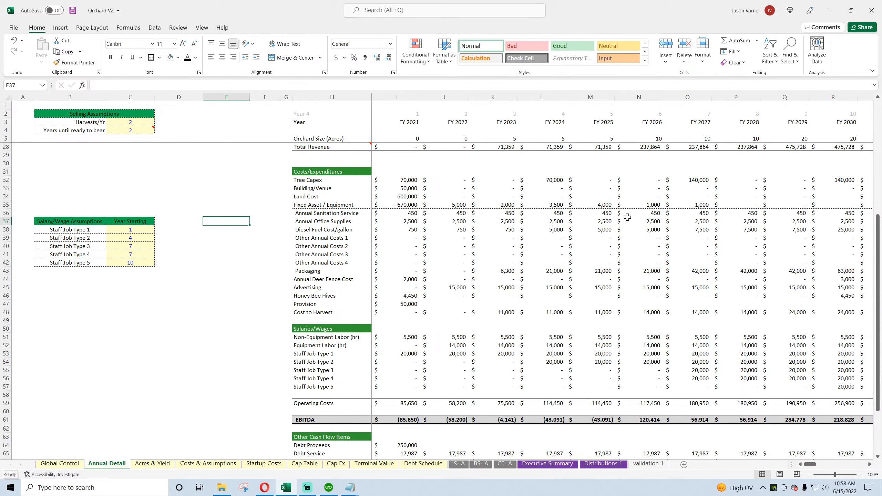
Step: Trace the FY 2021 Cash Flow formula in I68 on Annual Detail and compare it with the Capital Expenditure formula in D17 on CF- A
left_click(410, 196)
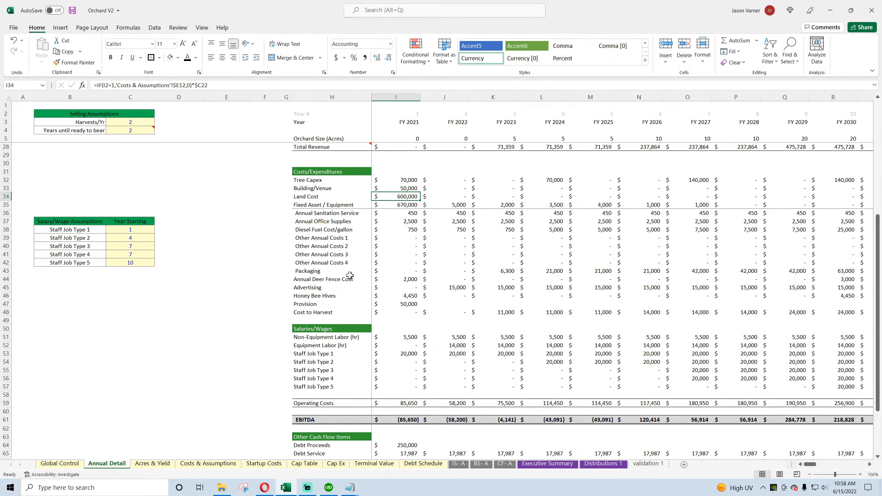
scroll(324, 299, "down", 7)
left_click(399, 313)
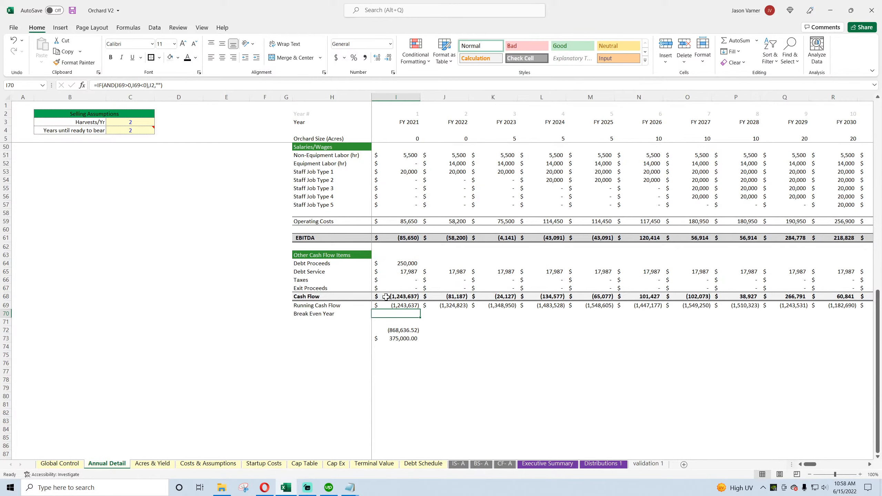
double_click(386, 297)
scroll(271, 298, "up", 11)
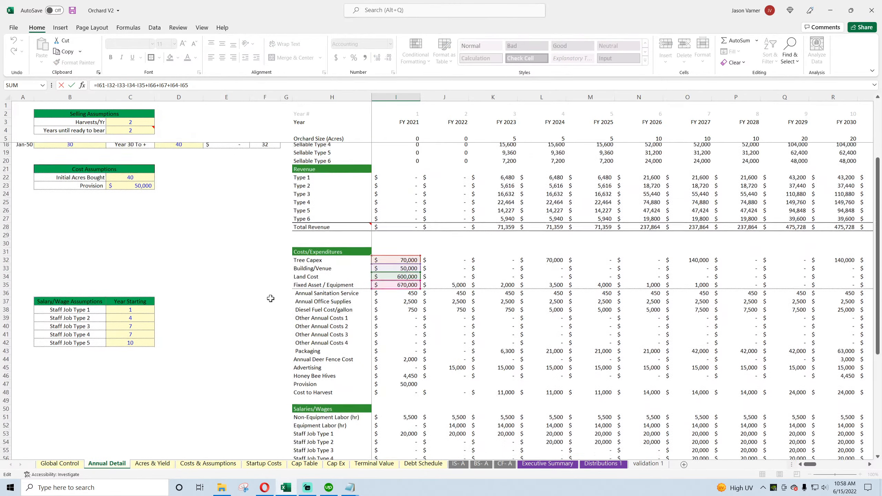
scroll(243, 318, "down", 7)
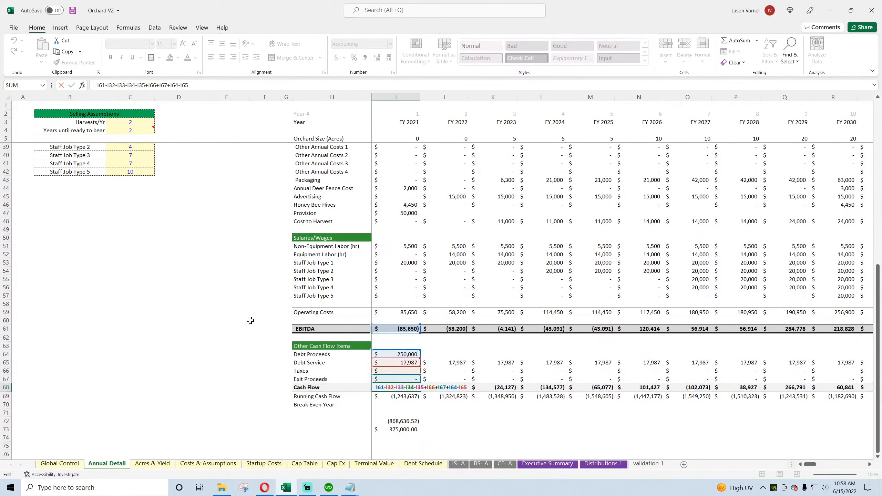
key("Return")
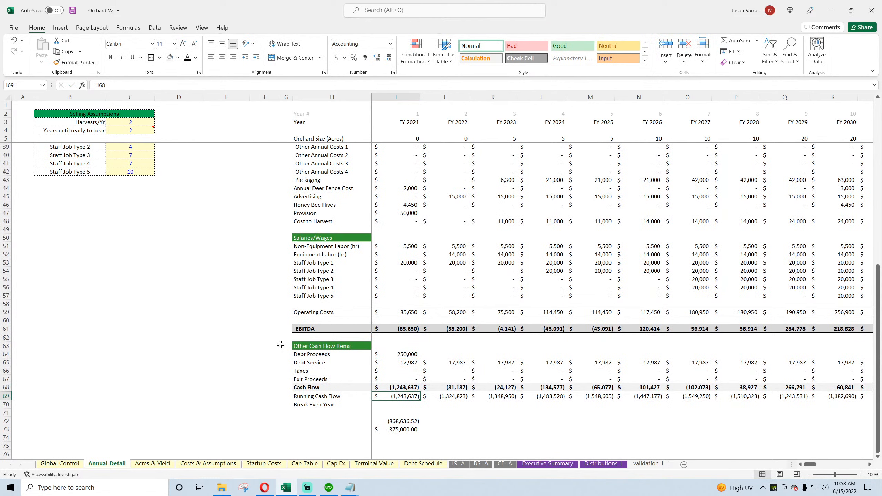
left_click(505, 464)
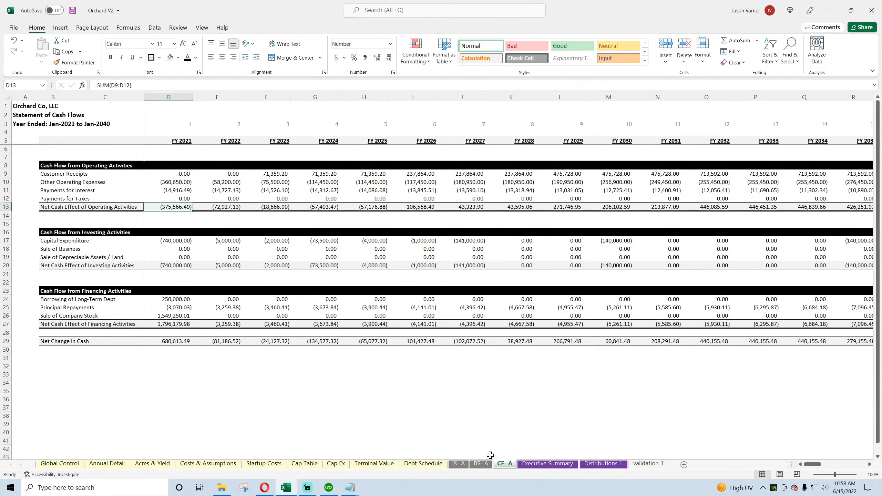
left_click(177, 242)
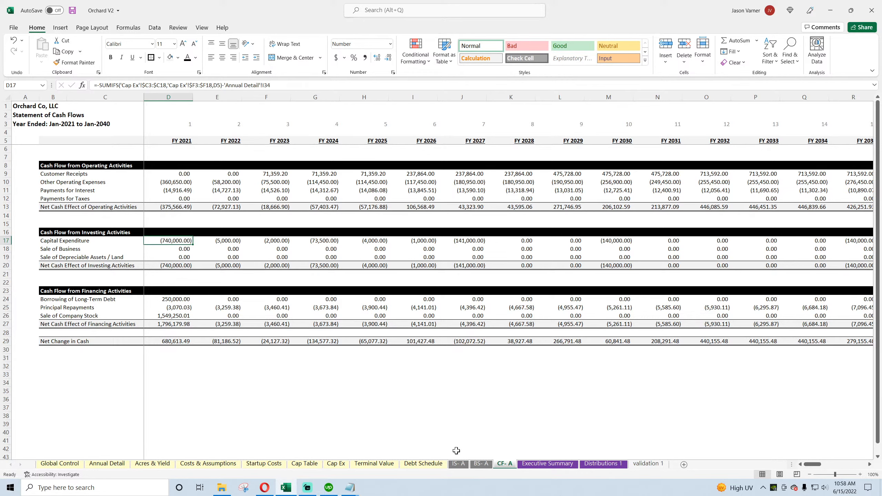
Step: In cell E38 of Annual Detail, add up the FY 2021 Tree Capex, Building/Venue, Land Cost and Fixed Asset / Equipment amounts (=I32+I33+I34+I35)
left_click(115, 463)
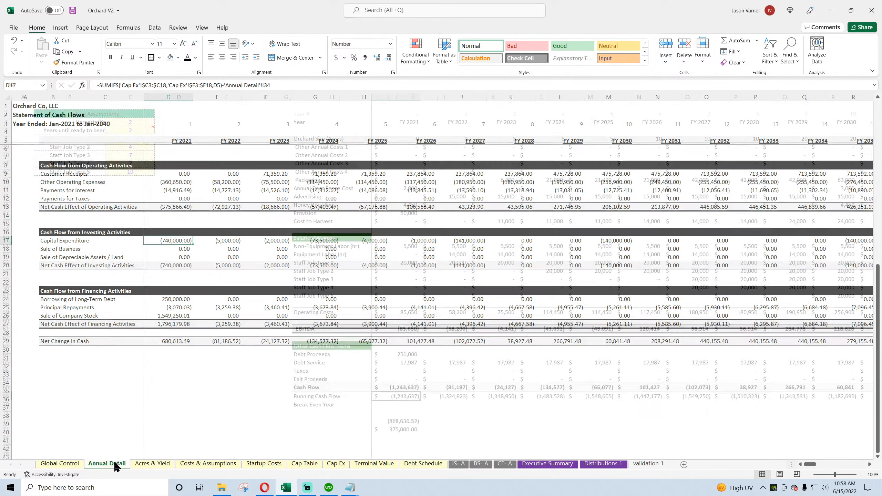
scroll(170, 361, "up", 7)
left_click(244, 320)
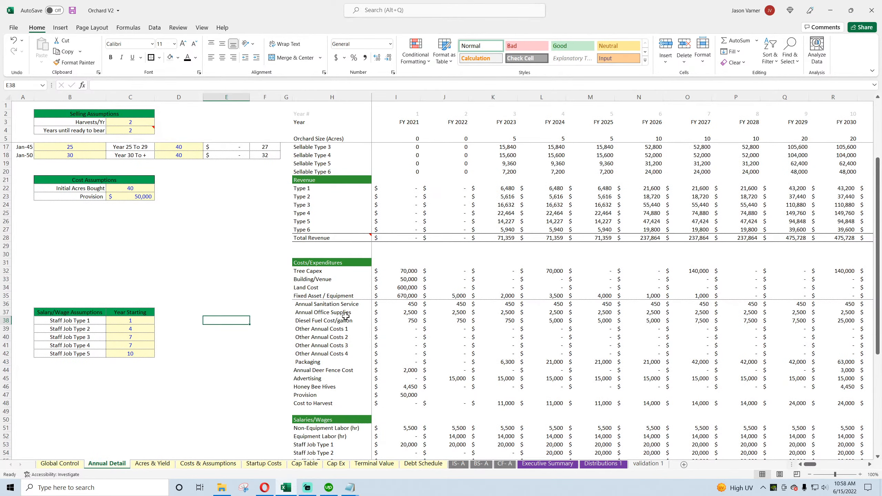
type("=")
left_click(415, 272)
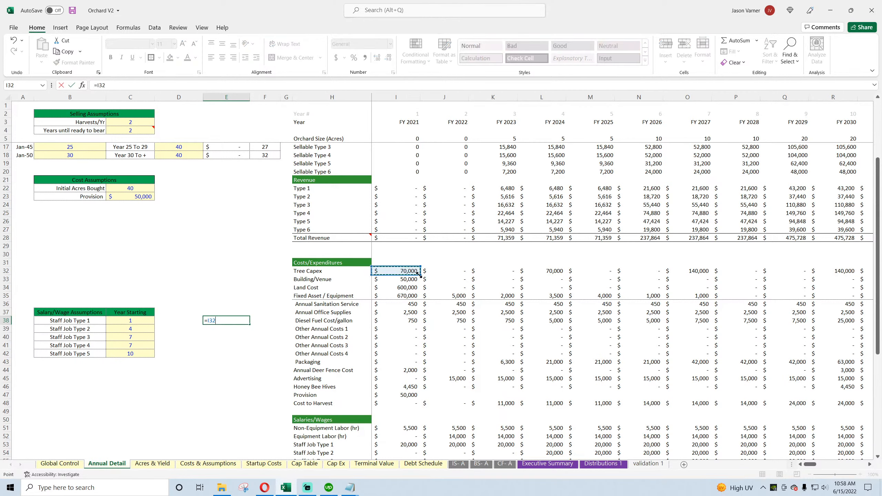
type("+")
left_click(405, 279)
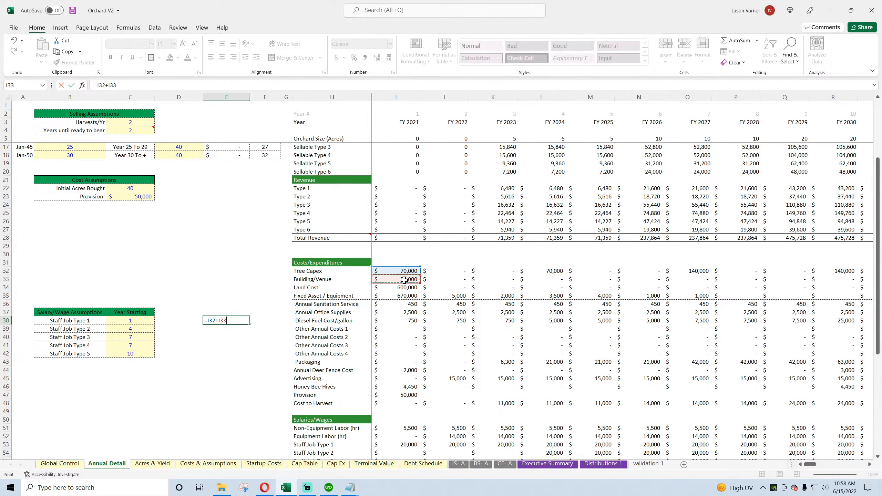
type("+")
left_click(401, 288)
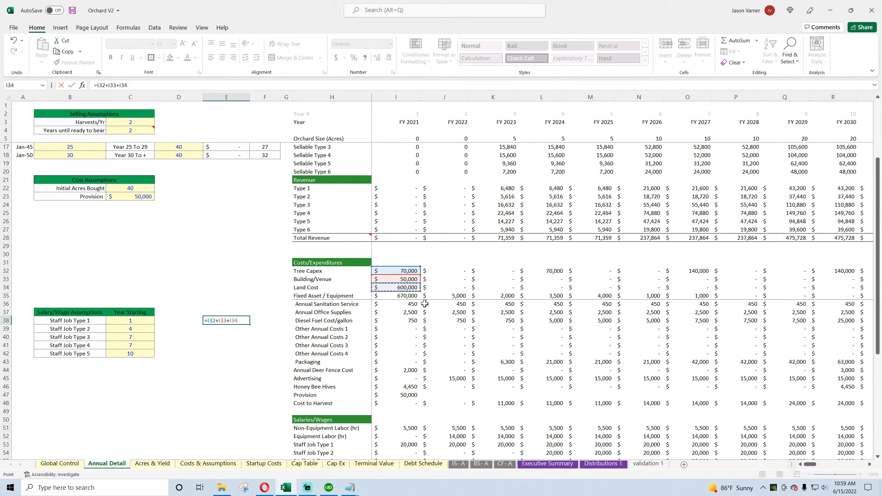
type("+")
left_click(409, 296)
key("Return")
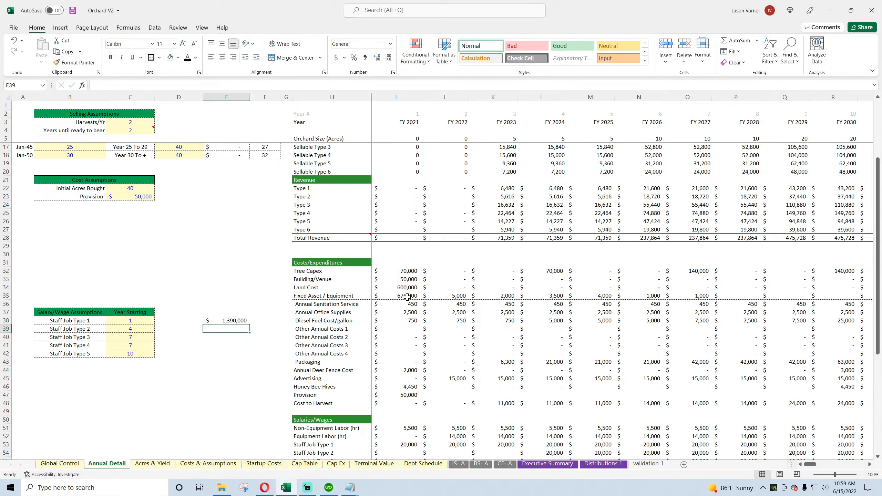
left_click(230, 322)
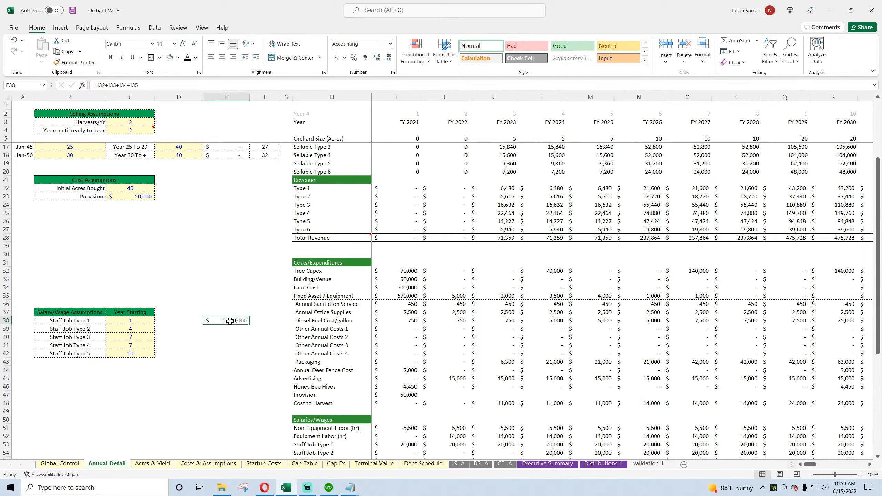
Step: Check the FY 2021 Fixed Asset / Equipment formula in I35 against the Capital Expenditure cell it references on CF- A
left_click(406, 296)
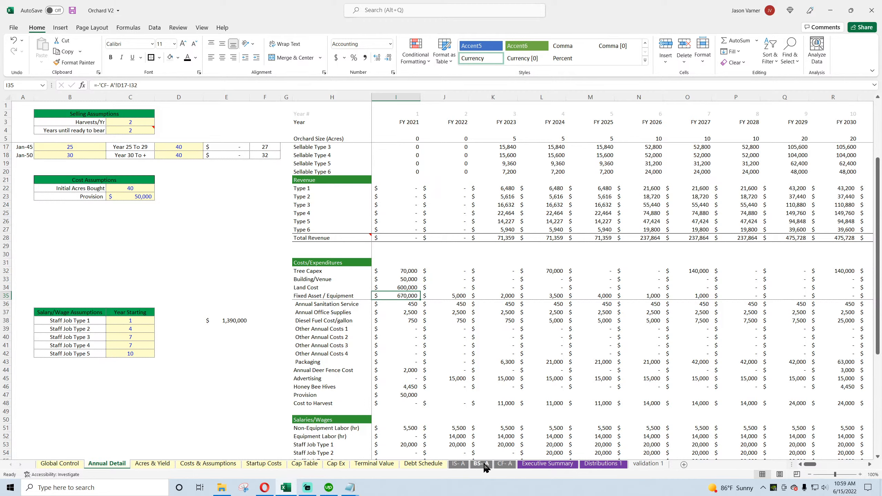
left_click(502, 464)
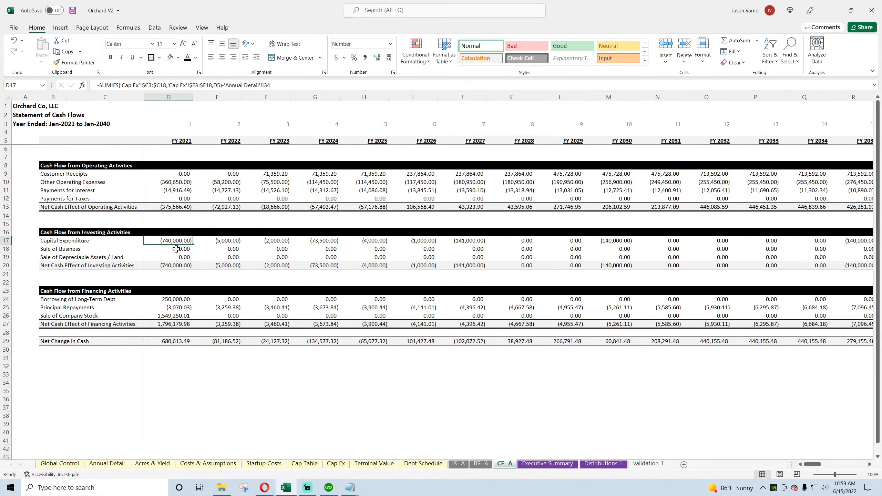
left_click(116, 465)
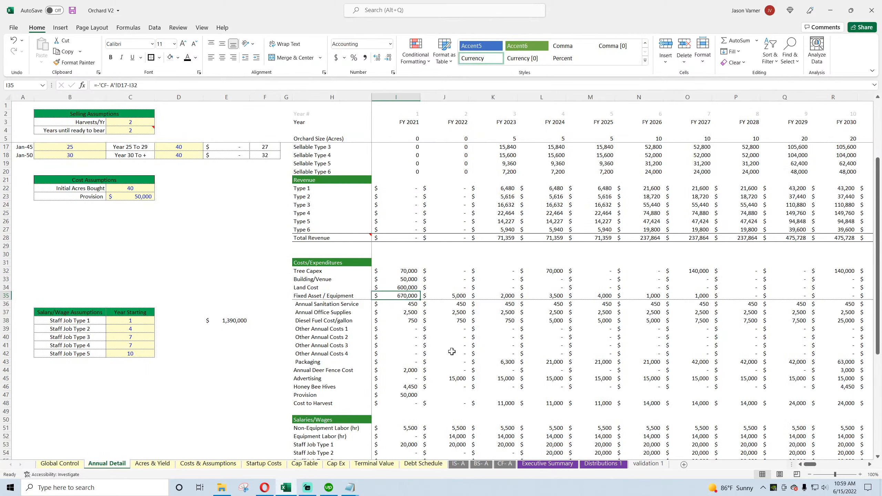
double_click(402, 297)
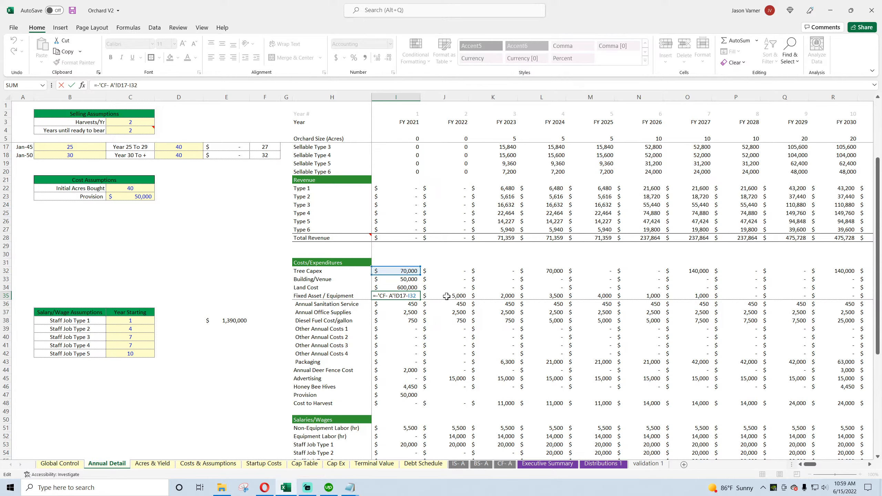
key("Escape")
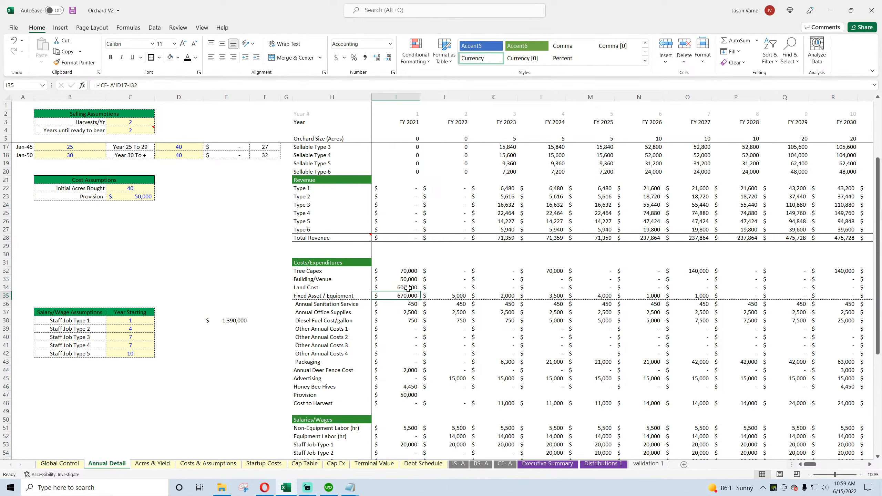
Step: Clear the FY 2021 capital cost total from cell E38
scroll(250, 375, "down", 7)
scroll(250, 375, "up", 7)
left_click(234, 310)
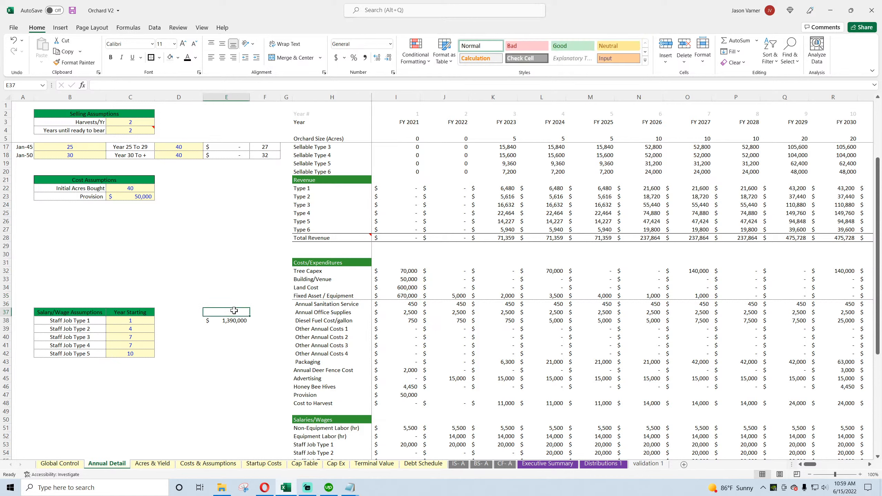
left_click_drag(249, 316, 247, 325)
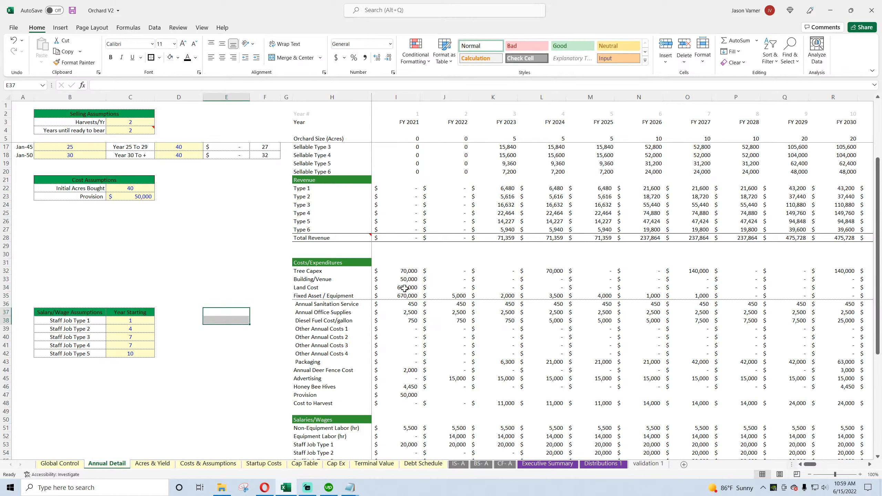
Step: Compare the FY 2021 Land Cost and the 2021 cost basis entries on Cap Ex with the FY 2021 Capital Expenditure on CF- A
left_click(405, 288)
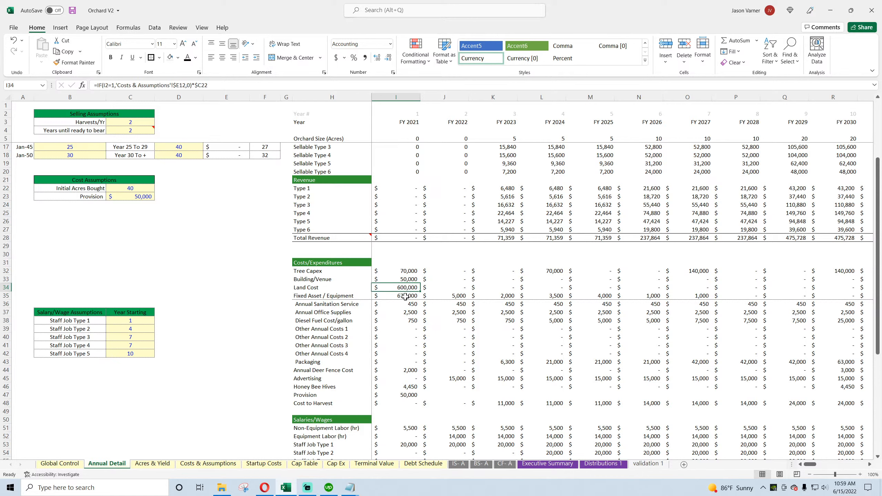
left_click(336, 464)
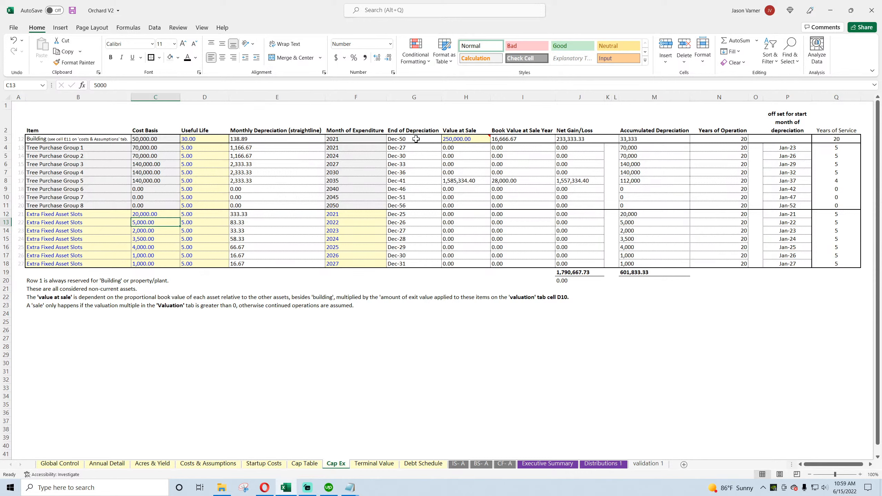
left_click(342, 138)
left_click_drag(154, 139, 153, 146)
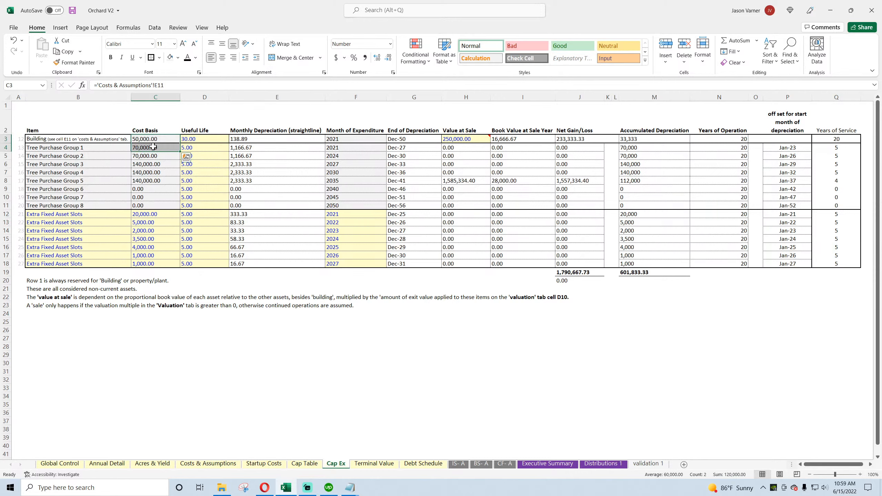
left_click(149, 214)
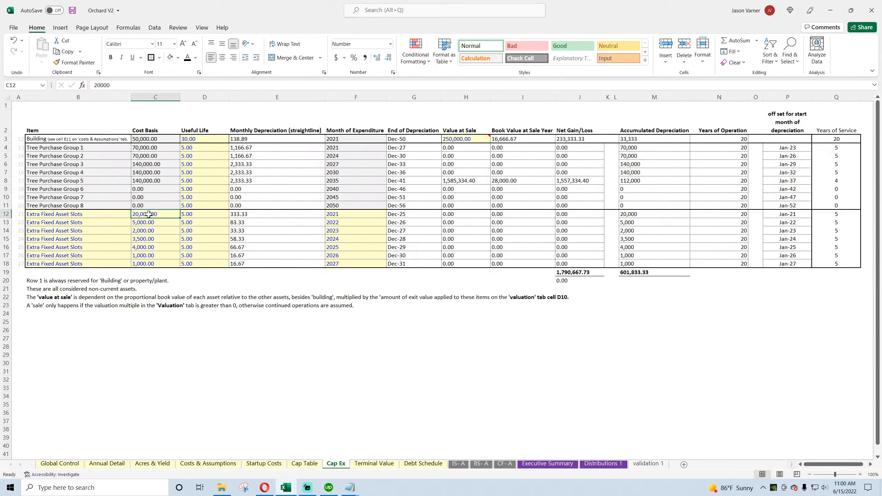
left_click(504, 464)
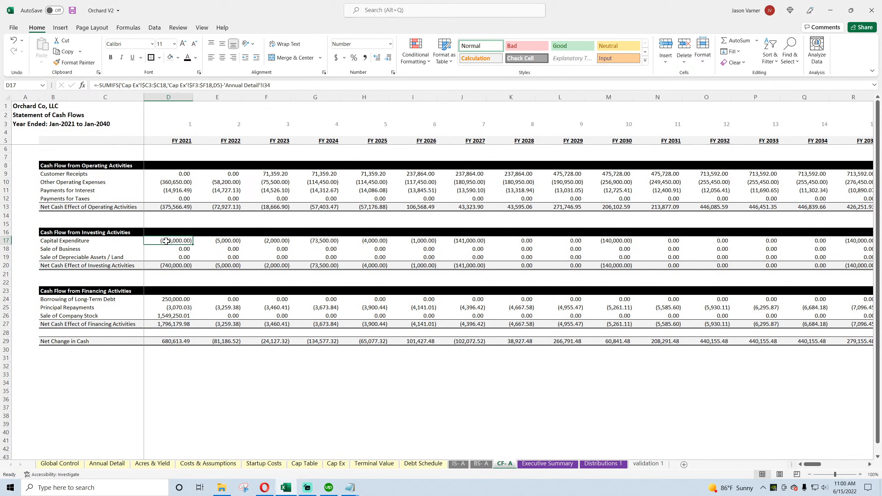
left_click(106, 465)
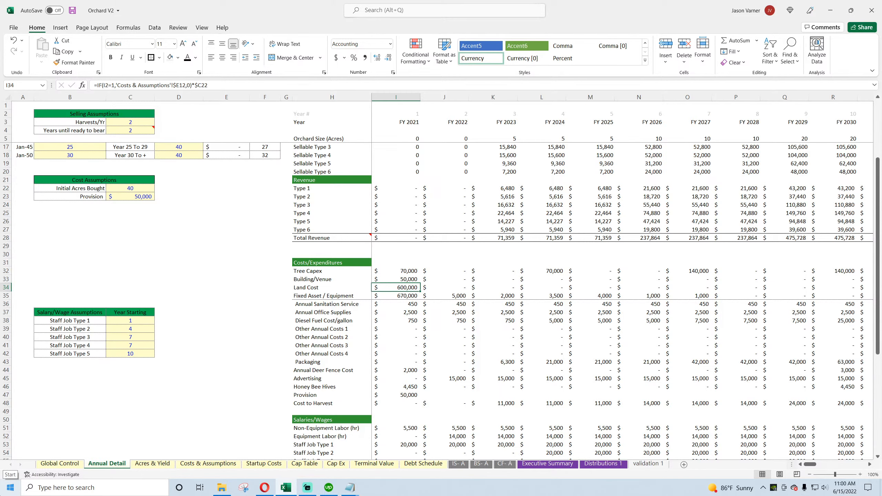
Step: On CF- A, remove the Annual Detail Land Cost term from the FY 2021 Capital Expenditure formula in D17
left_click(503, 464)
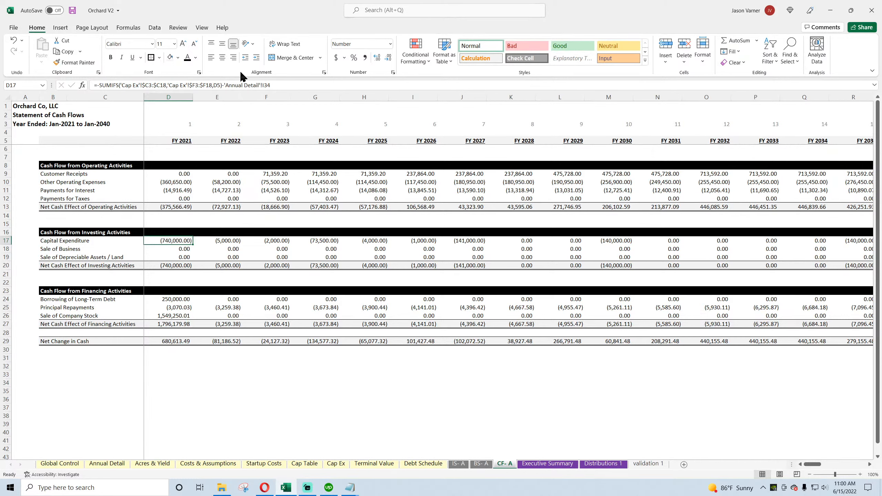
left_click_drag(224, 85, 273, 85)
key("BackSpace")
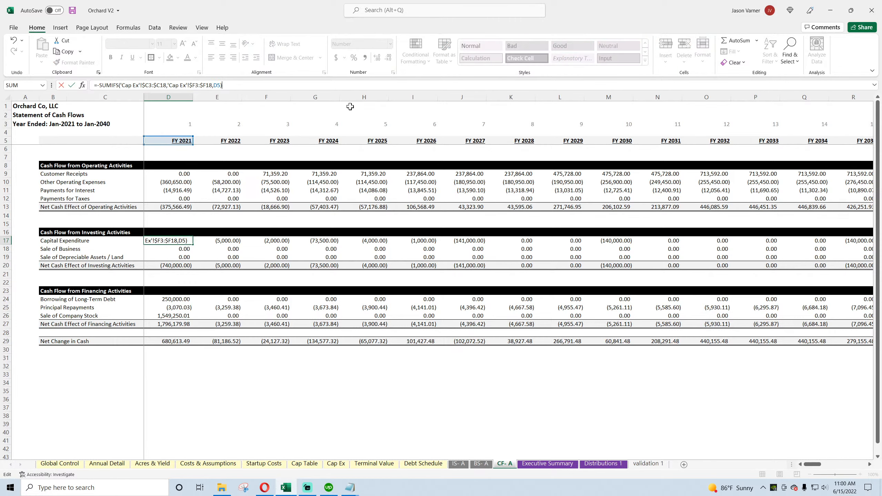
key("ctrl+Return")
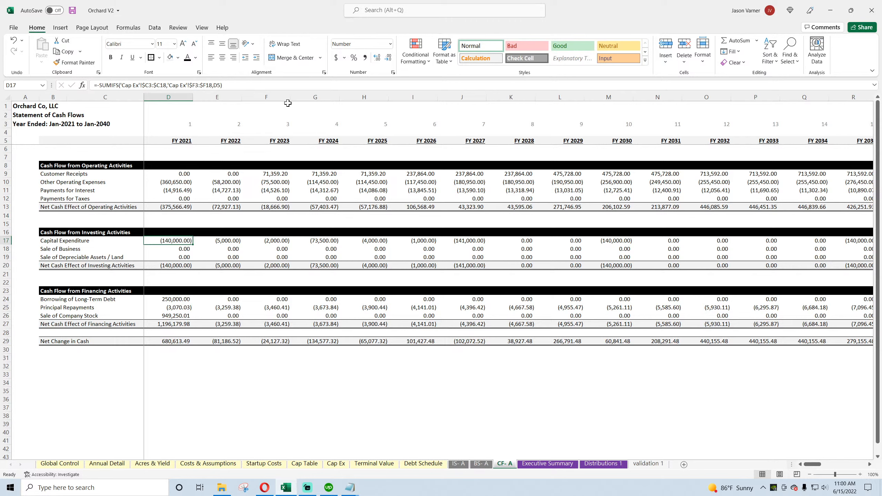
Step: Subtract the Annual Detail Land Cost in I34 at the end of the FY 2021 Capital Expenditure formula in D17 again
left_click(246, 85)
type("-")
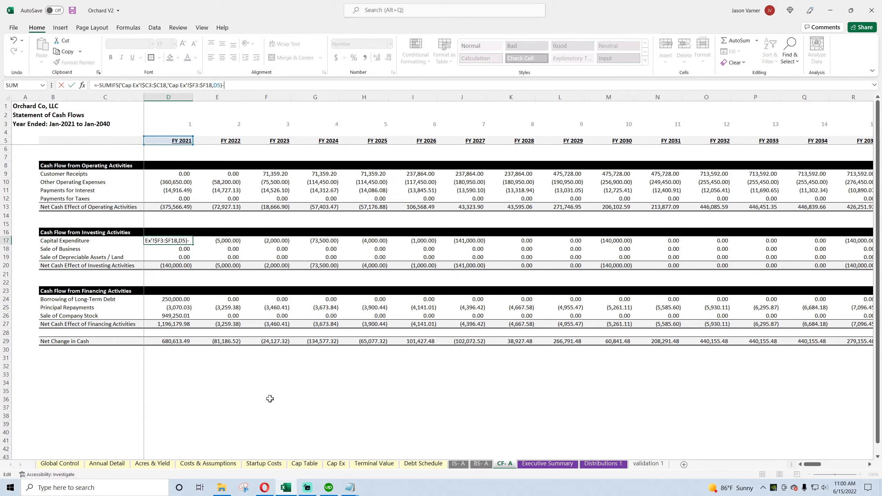
left_click(113, 464)
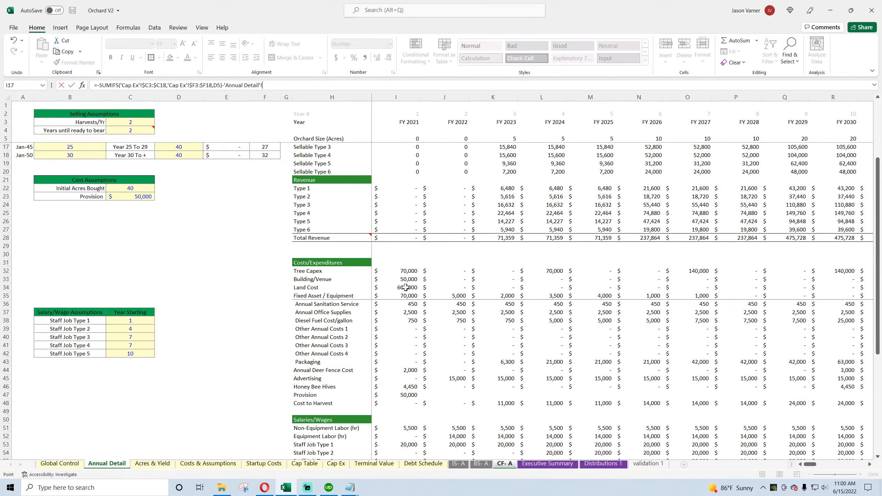
left_click(406, 287)
key("Return")
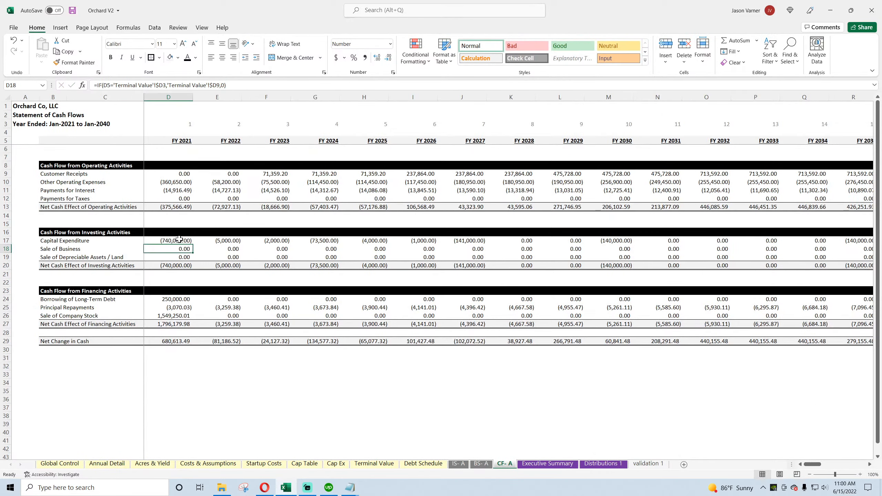
Step: On Annual Detail, add the FY 2021 Fixed Asset / Equipment and Tree Capex amounts in cell E37 with =I35+I32
left_click(179, 239)
key("ctrl+bracketleft")
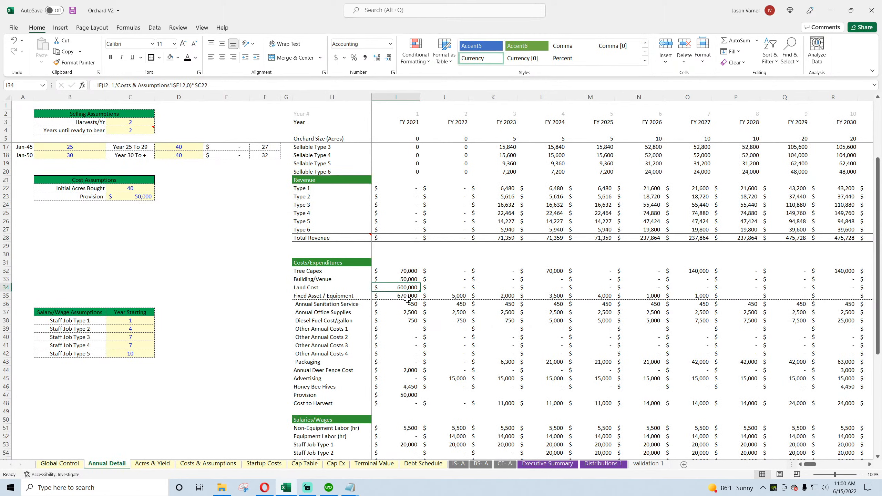
left_click(220, 309)
type("=")
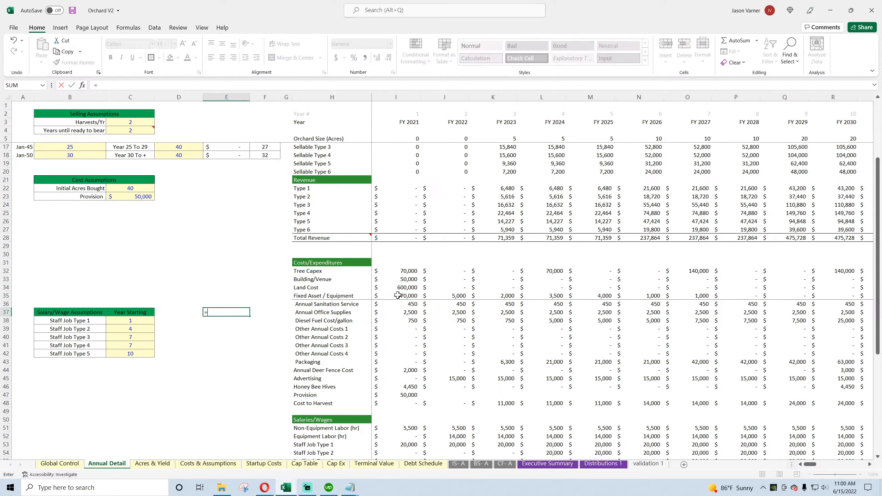
left_click(396, 296)
type("+")
left_click(407, 271)
key("Return")
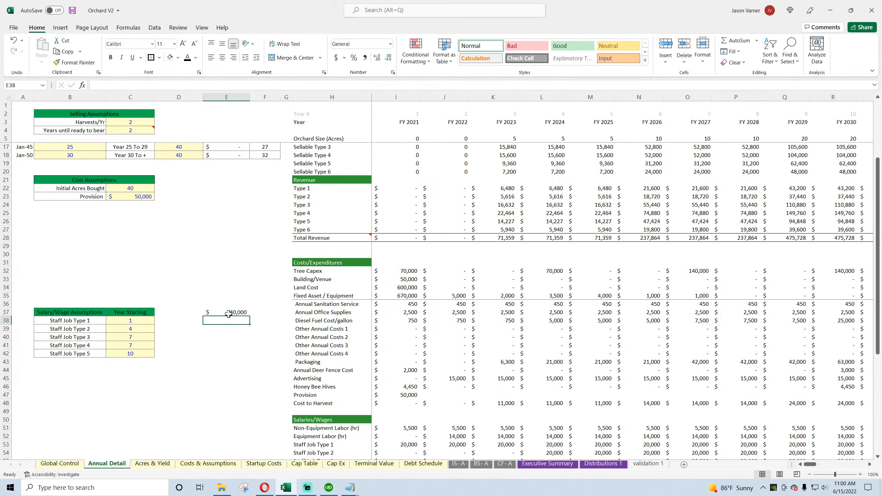
key("Up")
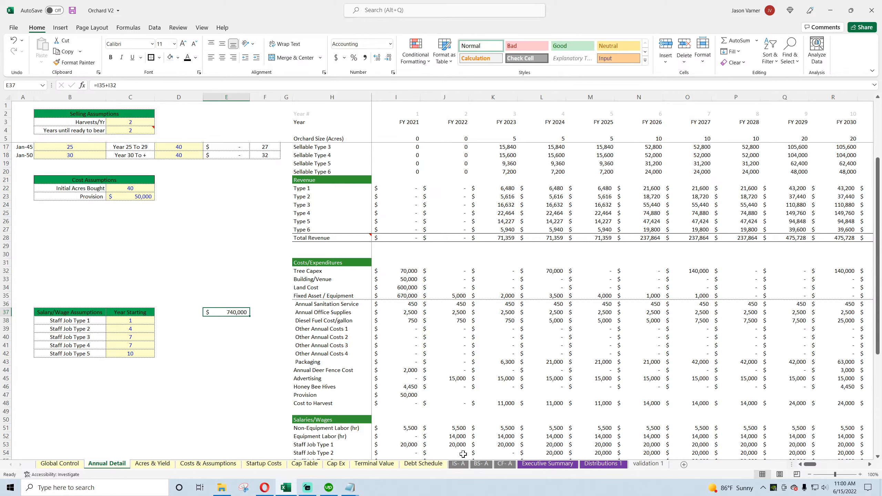
Step: Compare the FY 2021 Fixed Asset / Equipment formula in I35 with the FY 2021 Capital Expenditure formula on CF- A
left_click(400, 296)
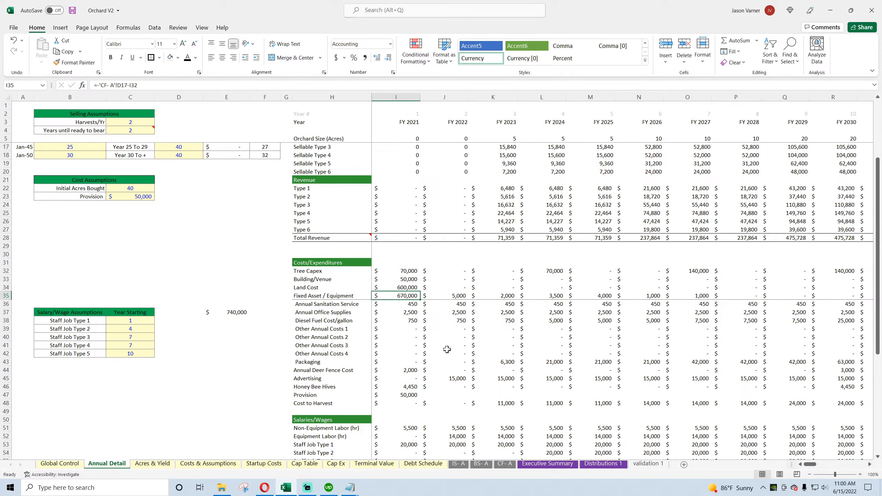
left_click(504, 464)
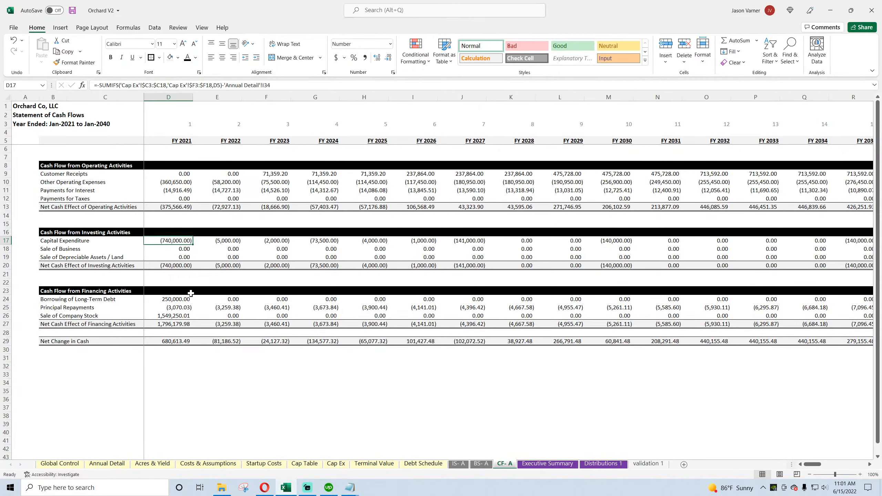
left_click(150, 464)
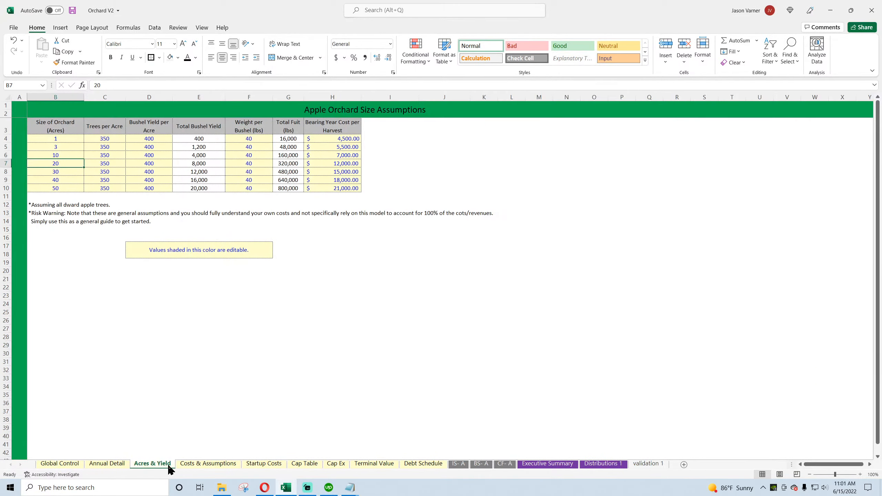
left_click(93, 465)
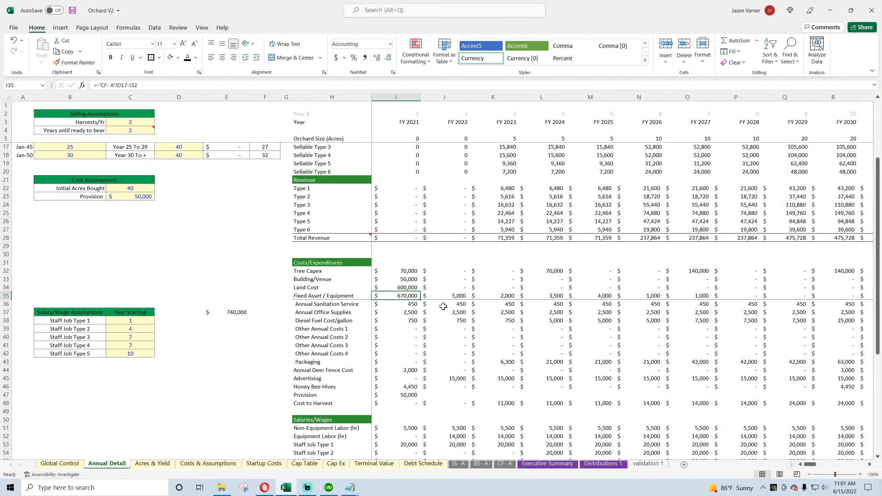
left_click(149, 85)
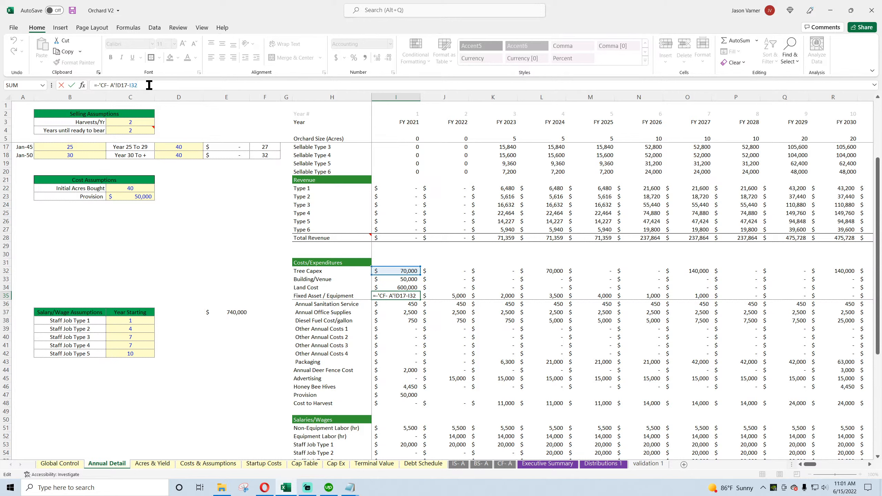
key("Return")
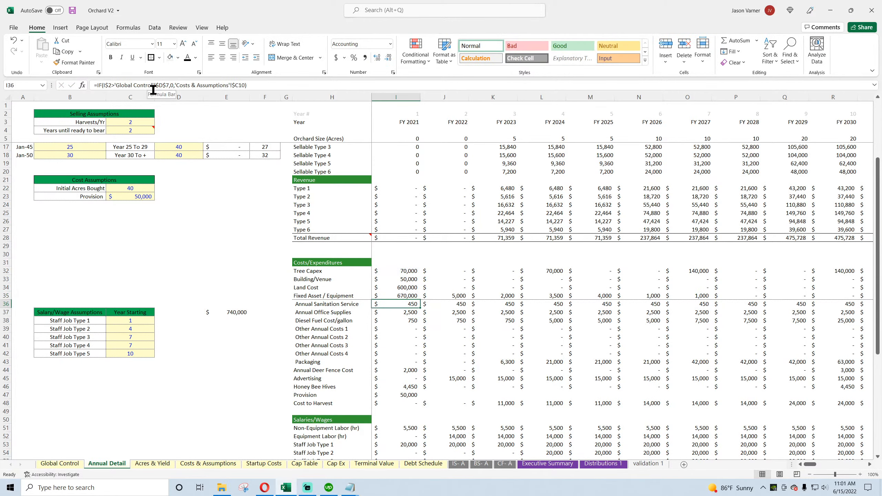
left_click(394, 298)
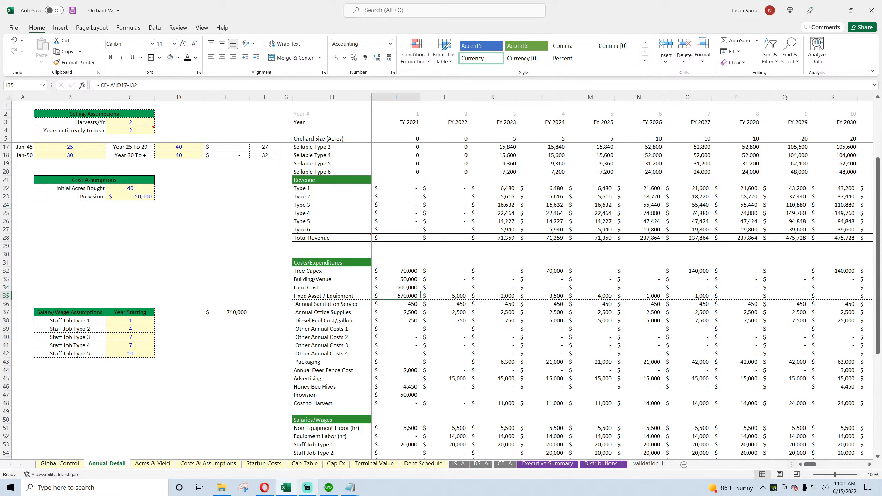
type("=sumifs(")
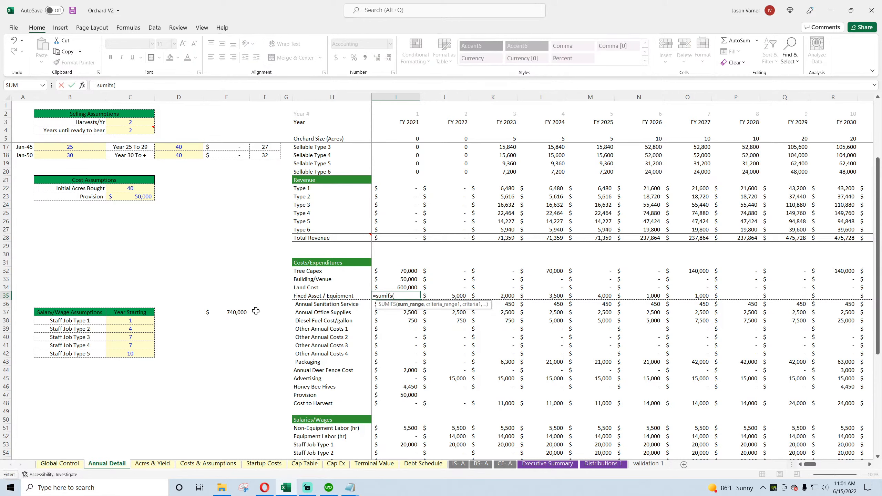
left_click(335, 464)
left_click_drag(160, 140, 154, 263)
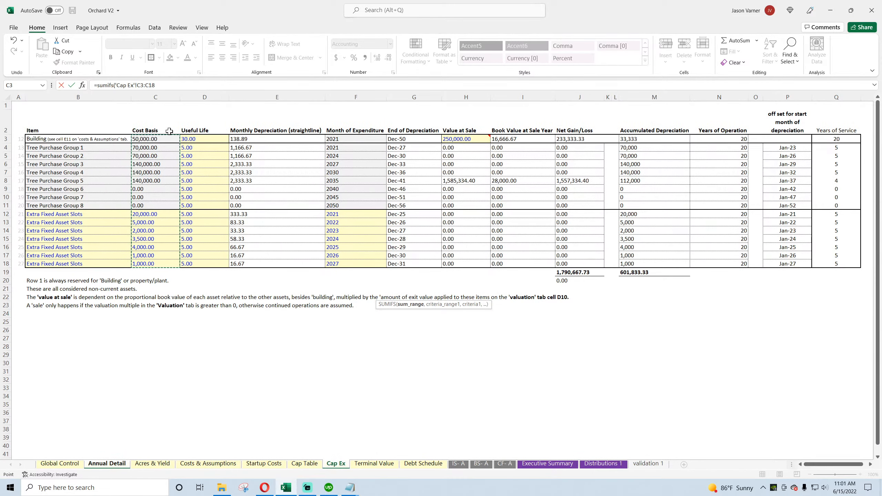
left_click(148, 148)
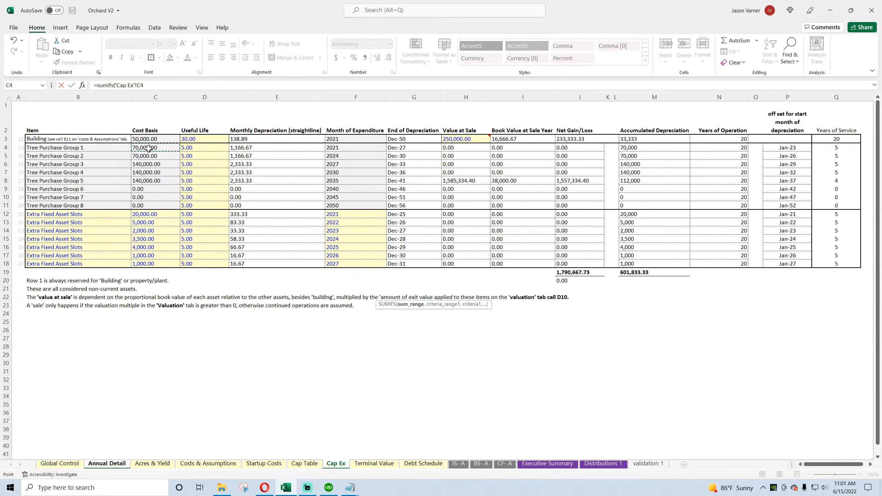
left_click_drag(143, 85, 61, 90)
left_click(60, 85)
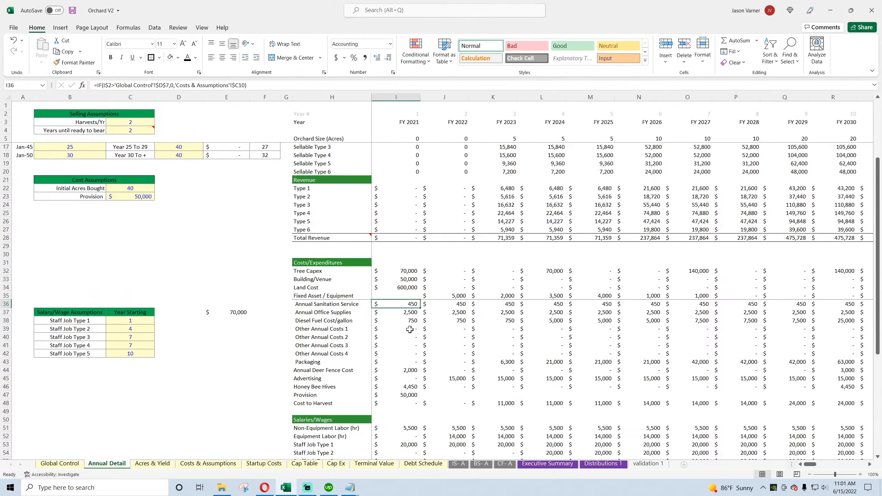
Step: Calculate FY 2021 Fixed Asset / Equipment in I35 as a SUMIFS of Cap Ex C12:C18 where F12:F18 matches the year in Annual Detail I3
left_click(405, 279)
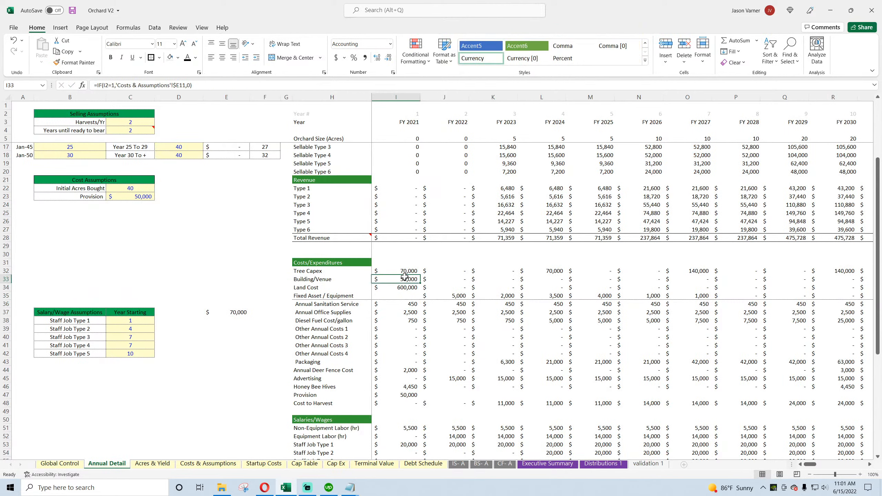
left_click(401, 295)
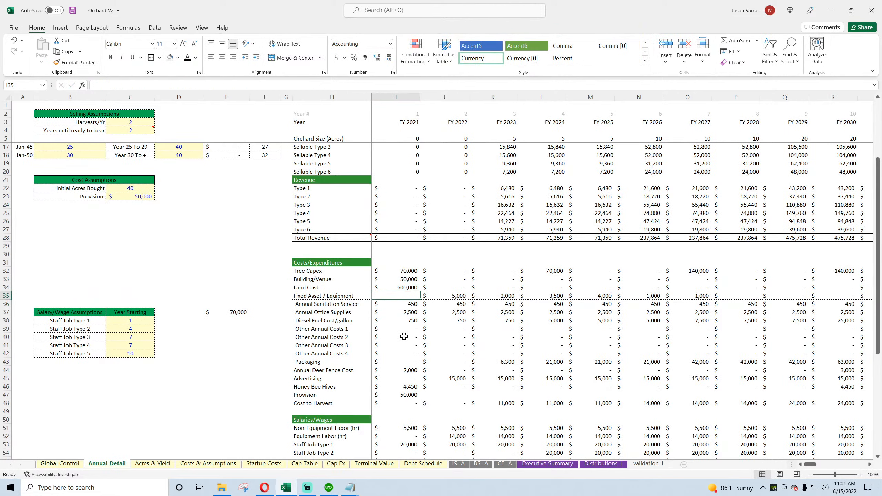
type("=sumifs(")
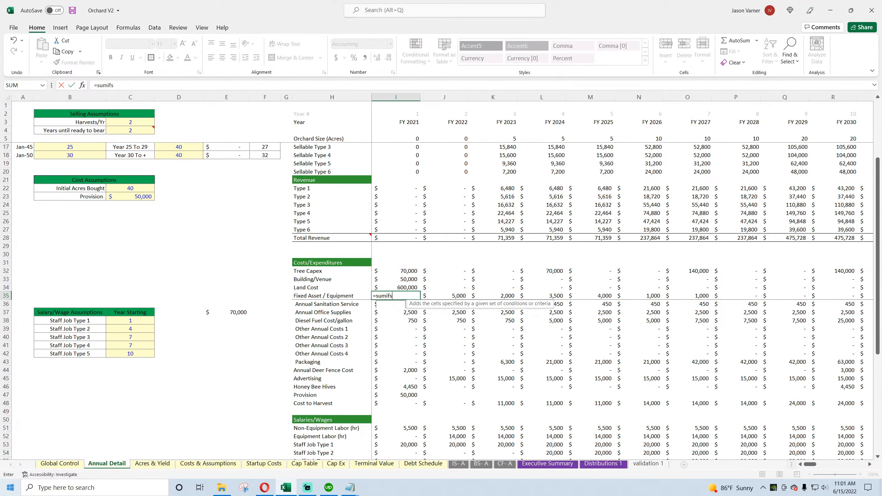
left_click(342, 464)
left_click_drag(150, 216, 149, 264)
type(",")
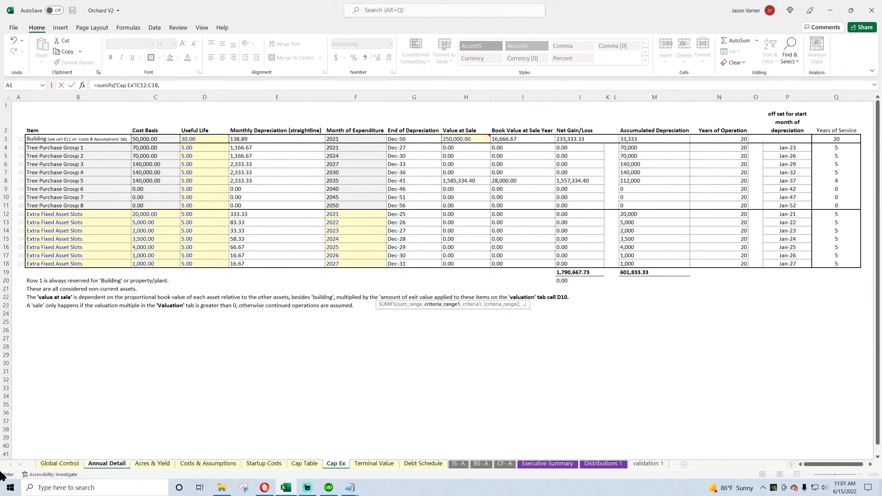
left_click_drag(347, 214, 348, 261)
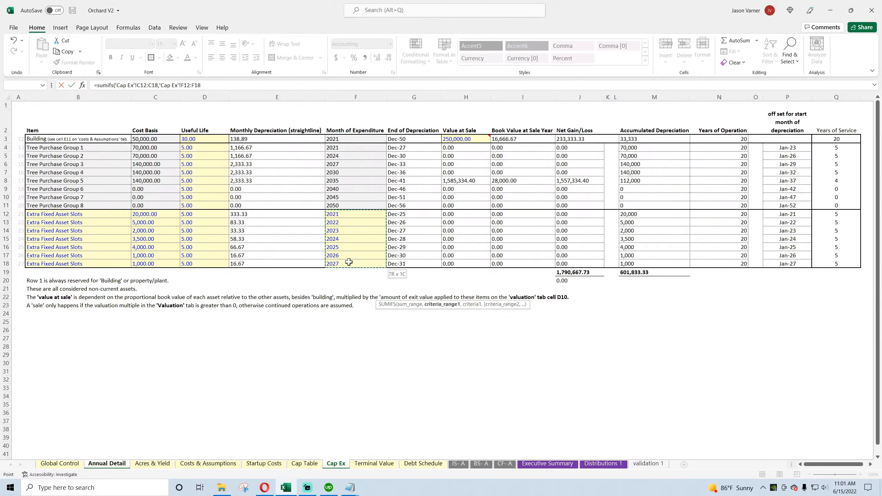
type(",")
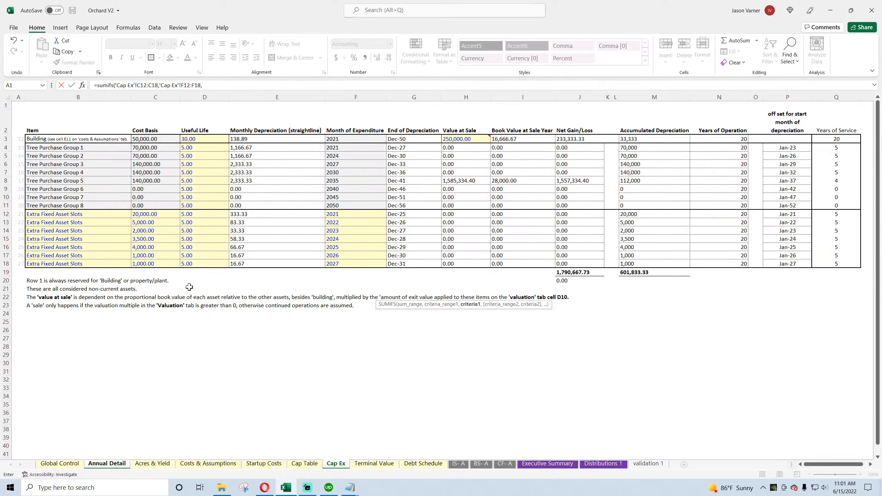
left_click(107, 464)
left_click(404, 123)
key("Return")
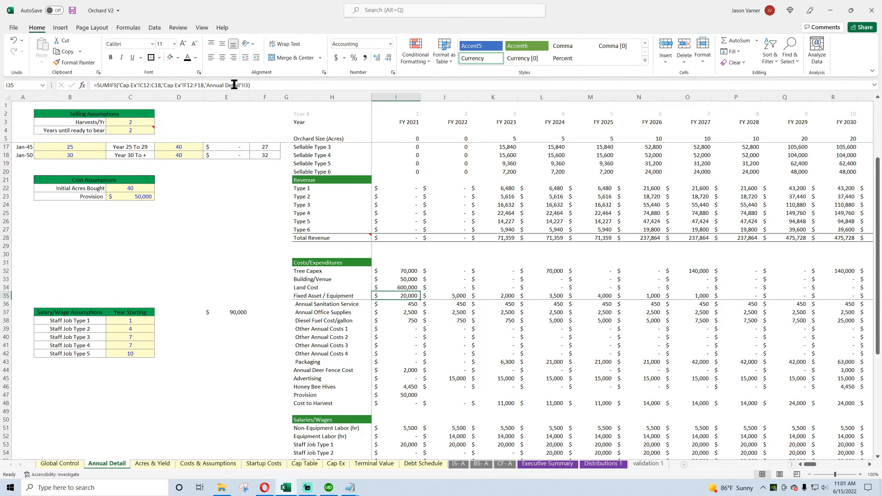
Step: Clear the scratch capital cost total from cell E37
left_click(231, 303)
left_click(247, 310, "shift")
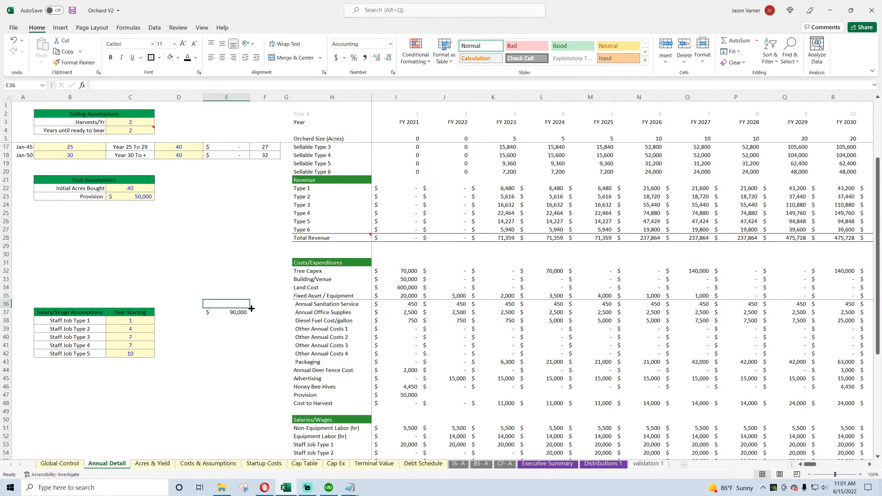
key("Delete")
Step: Make the columns absolute in the I35 formula's Cap Ex ranges, giving $C12:$C18 and $F12:$F18
left_click(407, 296)
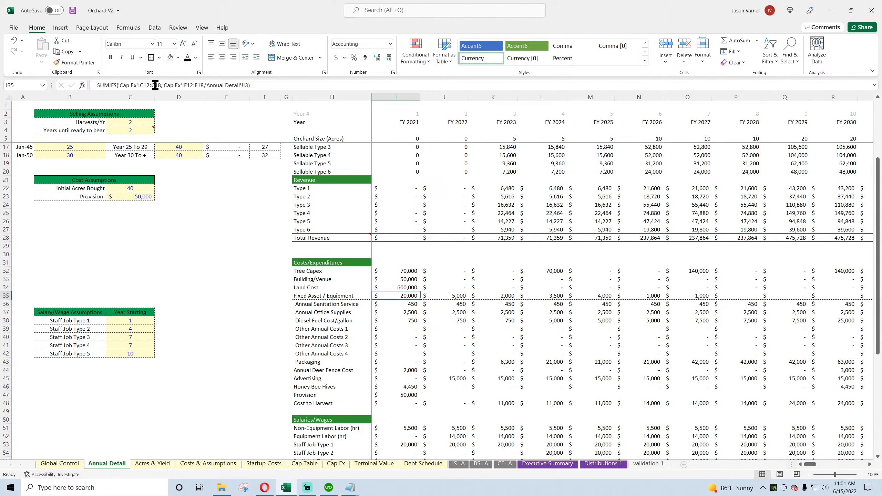
left_click(142, 85)
type("$")
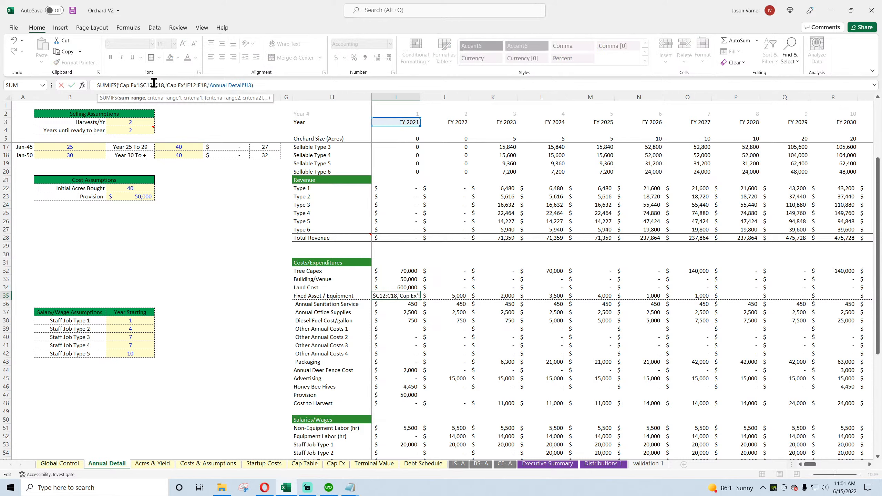
key("Right")
key("Right")
key("Right")
key("Right")
type("$")
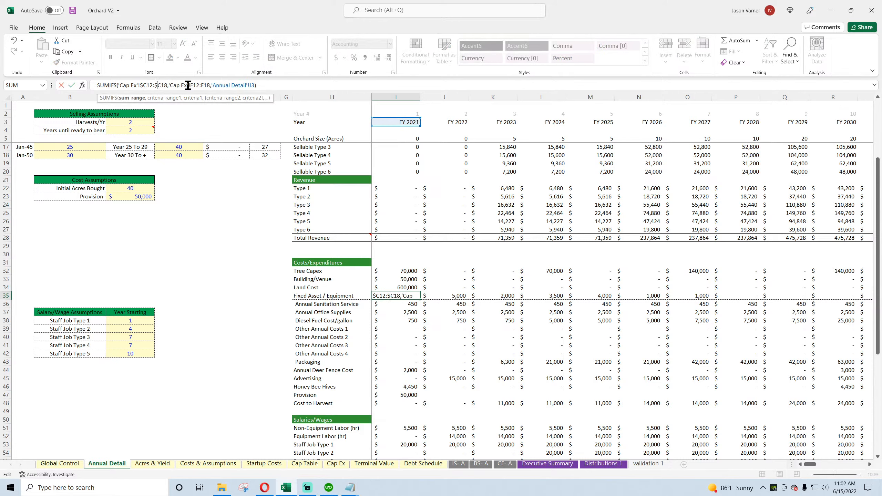
left_click(191, 85)
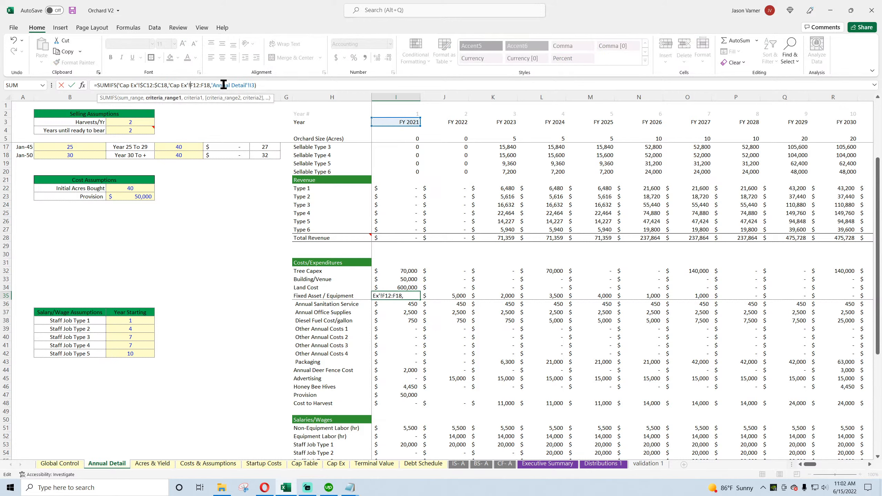
type("$")
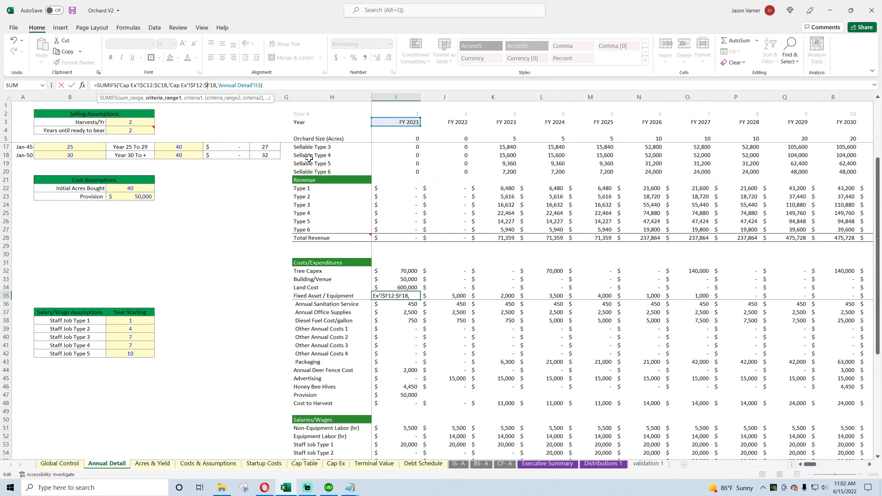
key("Return")
Step: Fill the FY 2021 Fixed Asset / Equipment formula across all following years in row 35 and save the workbook
left_click(409, 296)
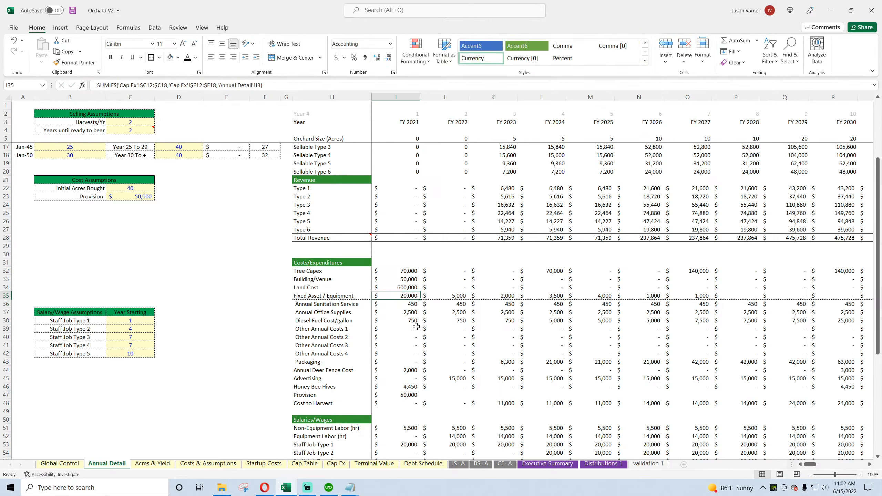
left_click_drag(421, 300, 718, 313)
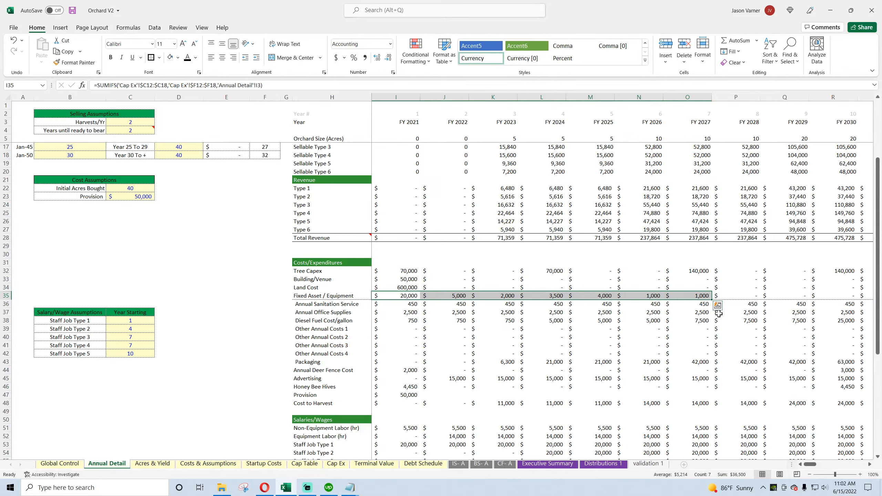
left_click(414, 296)
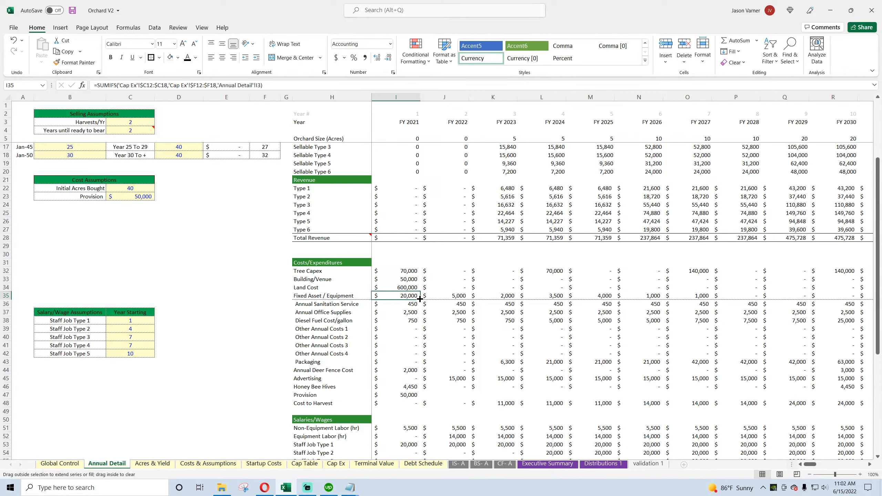
left_click_drag(420, 299, 715, 306)
left_click(601, 296)
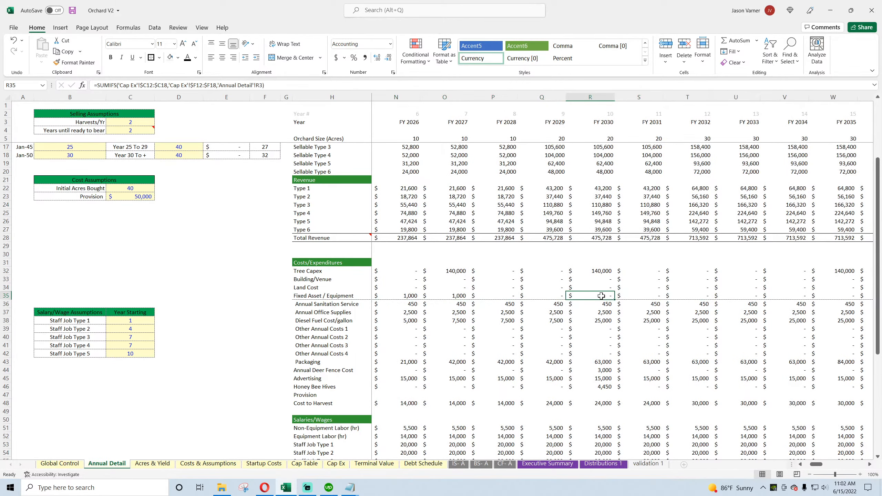
left_click_drag(613, 299, 822, 305)
left_click_drag(860, 465, 810, 466)
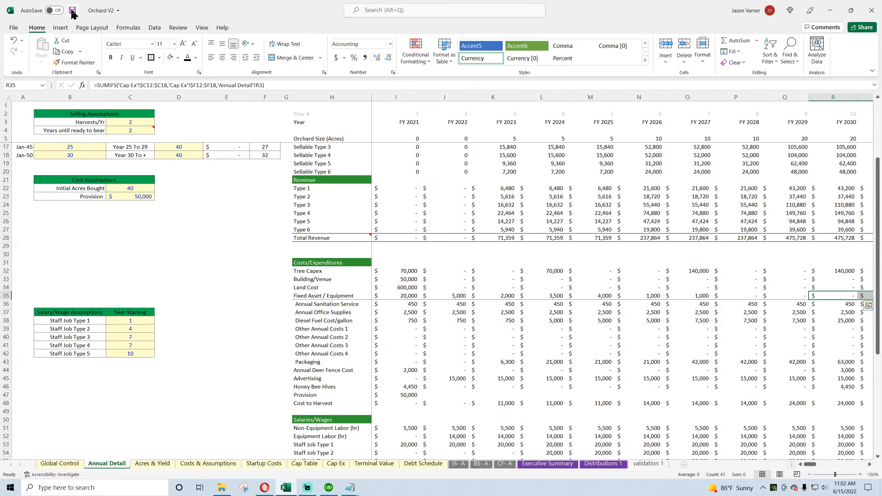
left_click(73, 12)
Step: Check the FY 2021 cash flow difference formula in I73 below the Cash Flow rows
scroll(441, 327, "down", 6)
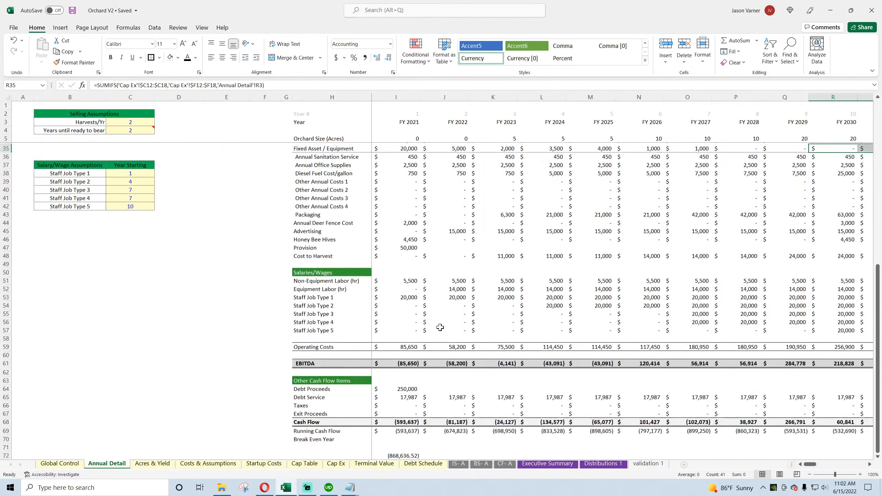
scroll(439, 328, "down", 1)
left_click(403, 430)
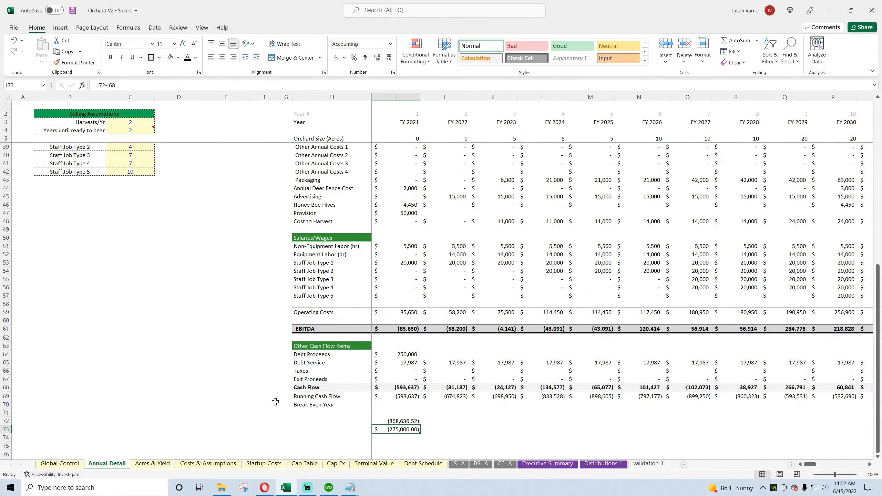
Step: Review the FY 2021 cost rows on Annual Detail against the capital expenditure on the CF- A statement
scroll(249, 388, "up", 7)
scroll(249, 388, "up", 4)
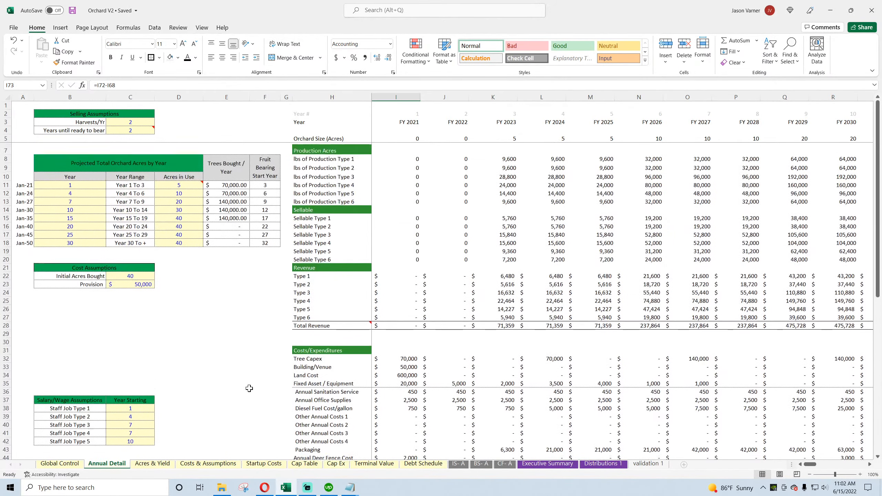
scroll(250, 388, "down", 4)
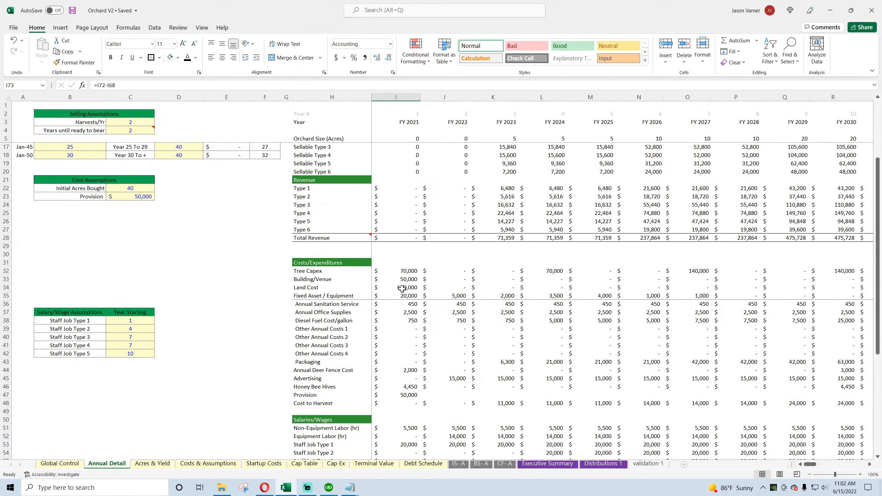
left_click(504, 464)
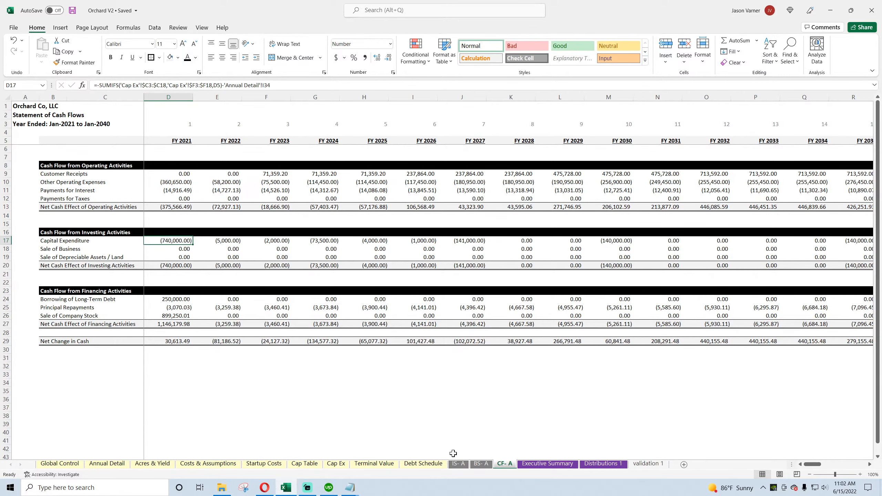
left_click(263, 489)
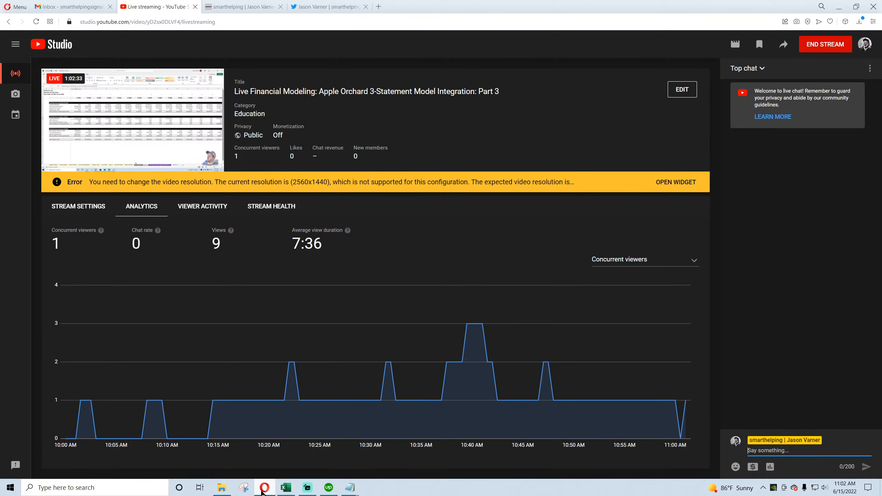
left_click(263, 488)
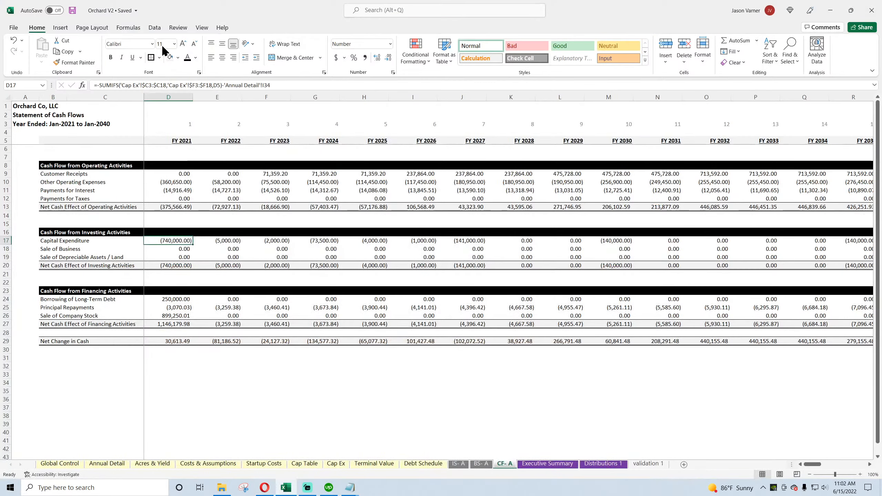
Step: Save the workbook and look over the check row on the BS- A balance sheet
left_click(73, 11)
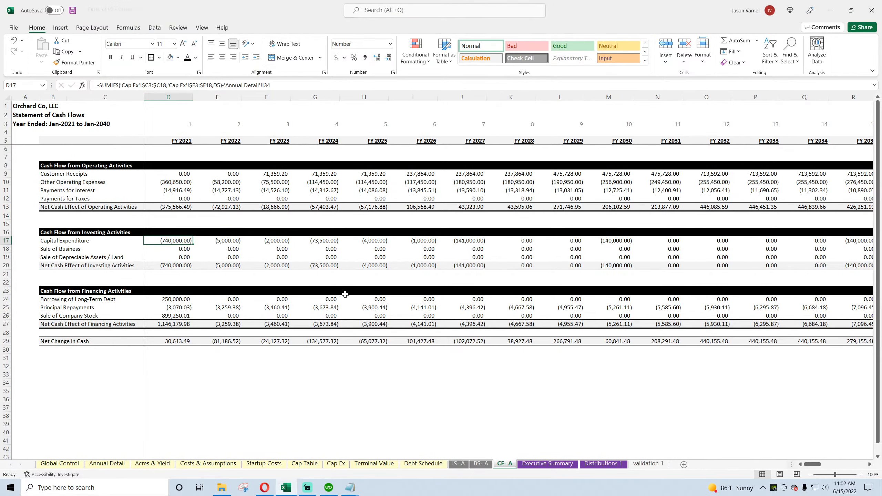
left_click(529, 382)
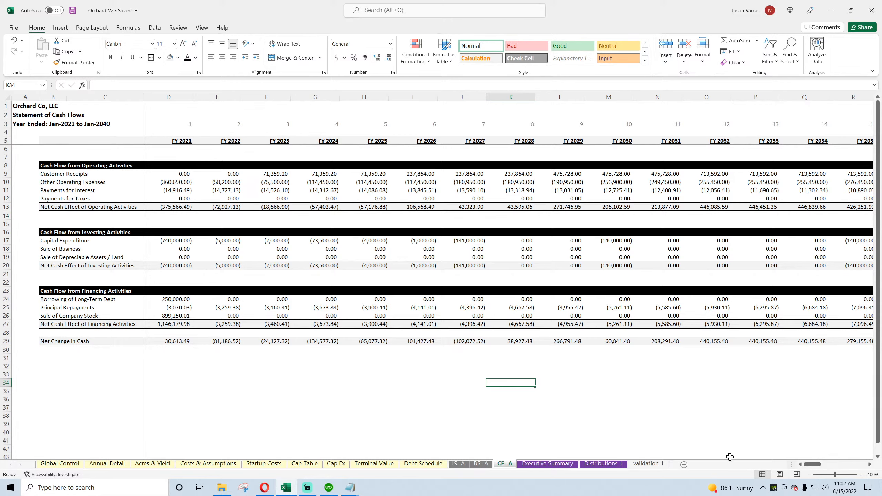
left_click(465, 463)
left_click(480, 464)
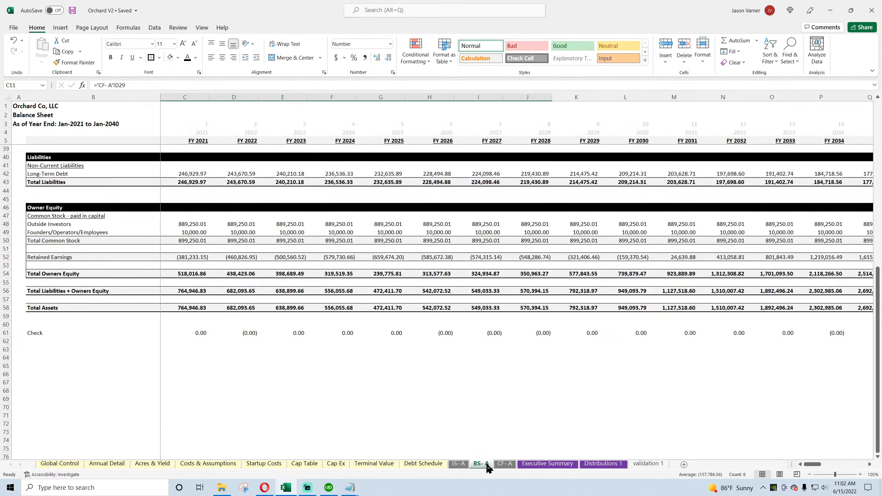
Step: Inspect the FY 2021 Cash Flow formula in I68 on the Annual Detail sheet
left_click(115, 464)
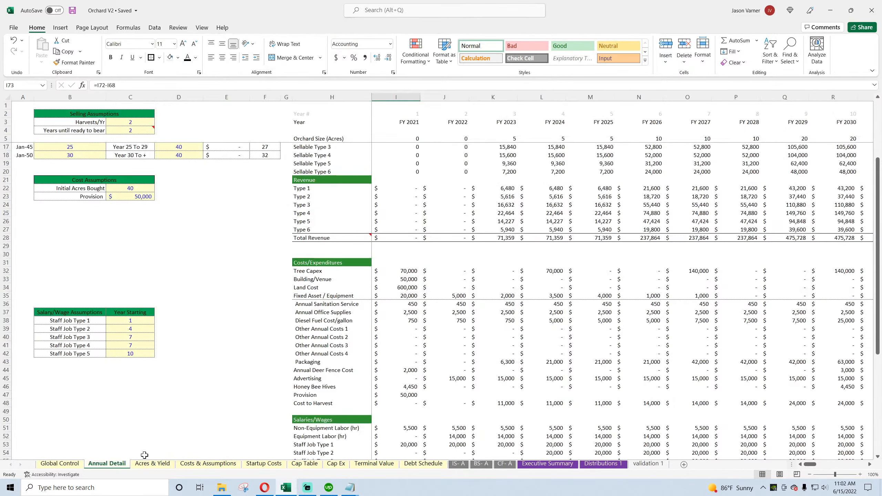
scroll(405, 347, "down", 10)
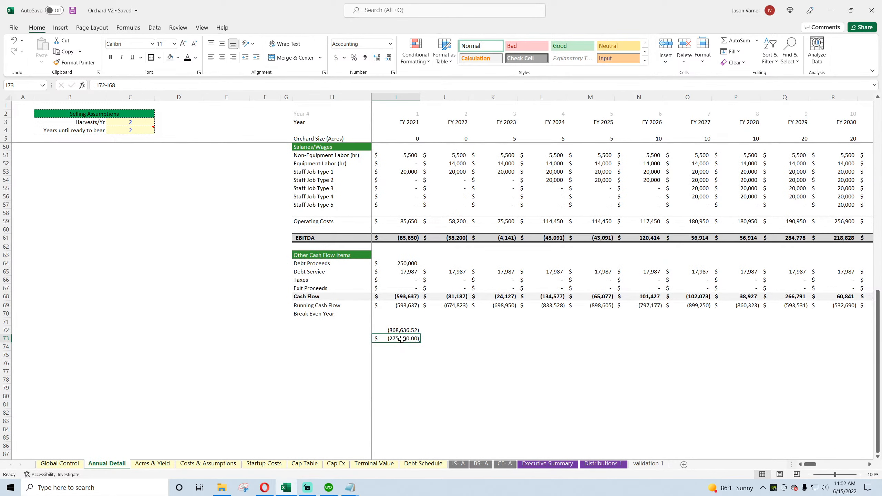
left_click(400, 300)
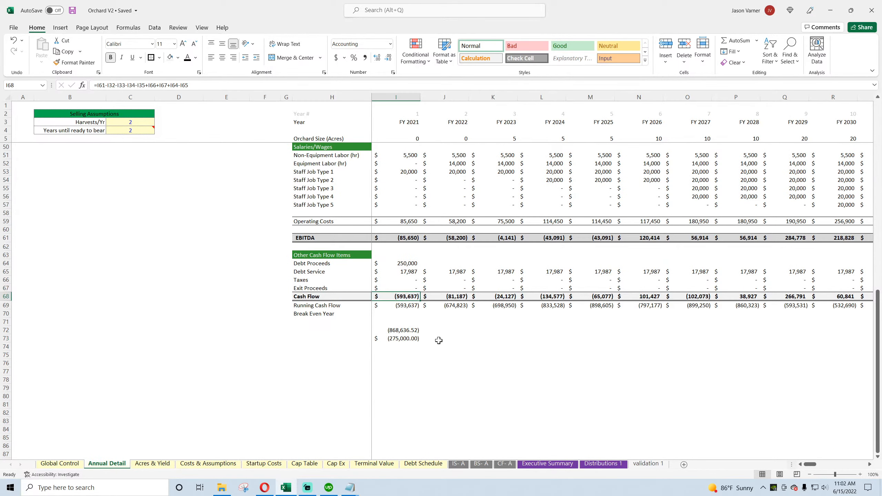
Step: On CF- A, enter =D29-D26 in D32 to exclude stock sales from FY 2021 net cash change, and inspect the D17 Capital Expenditure formula
left_click(504, 463)
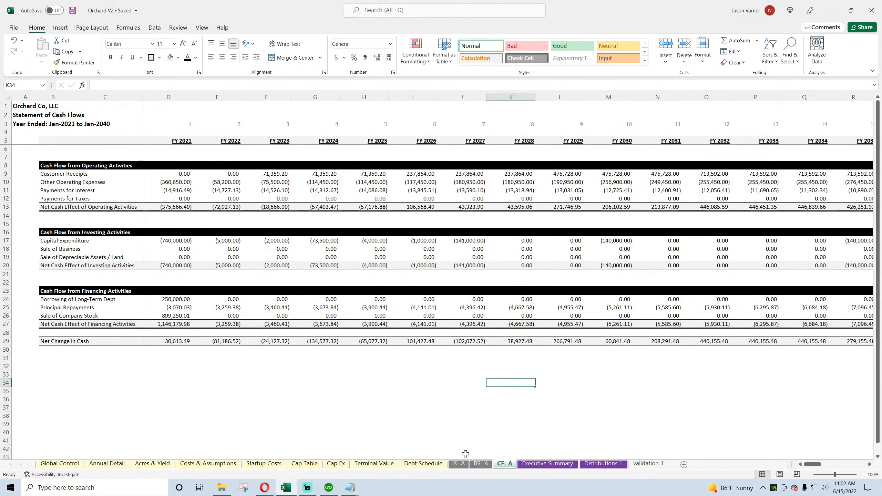
left_click(167, 365)
type("=")
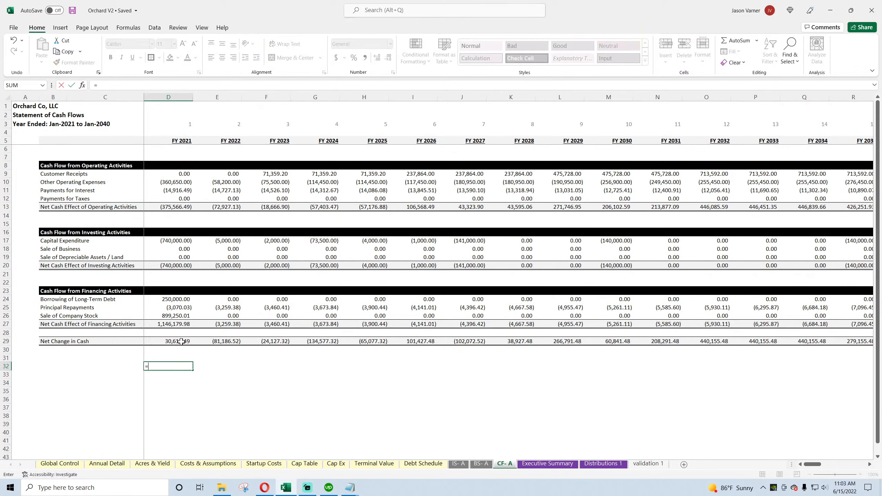
left_click(182, 341)
type("-")
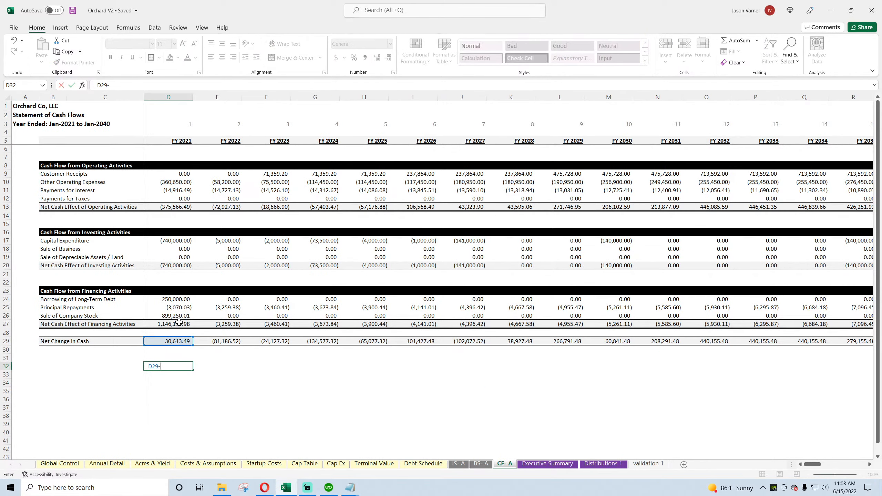
left_click(179, 317)
key("Return")
left_click(179, 363)
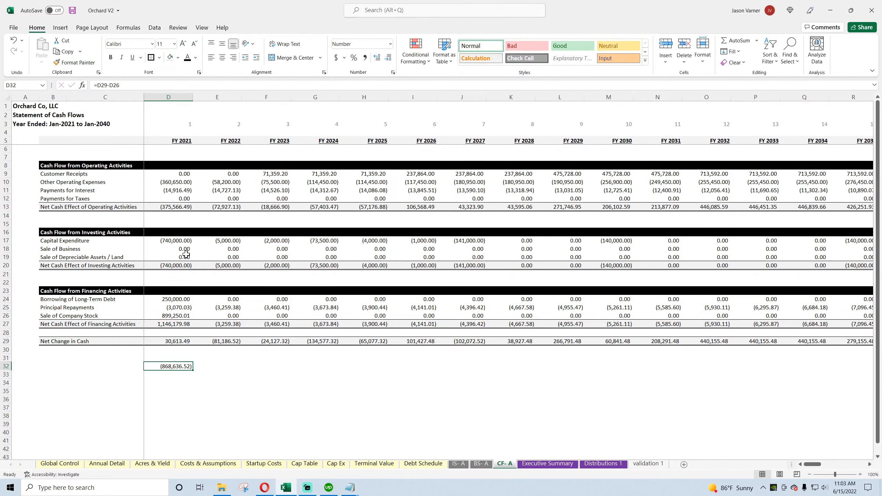
left_click(176, 240)
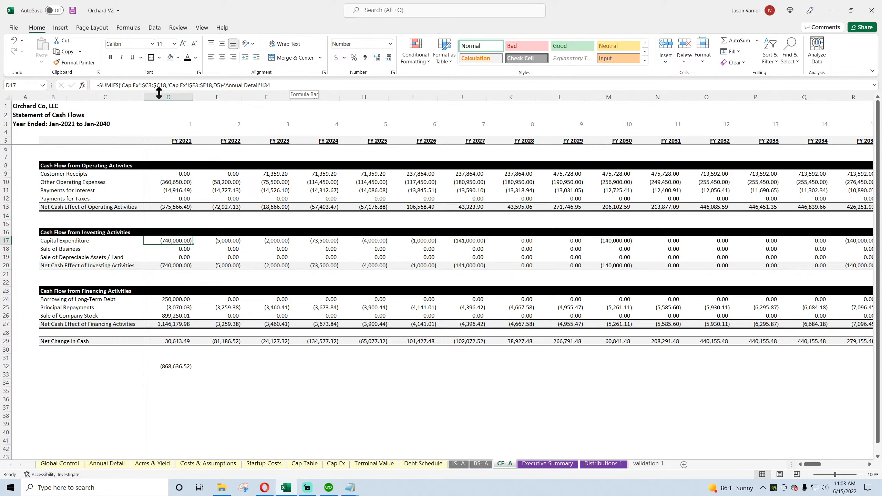
Step: Examine the cost basis entries on the Cap Ex sheet and the FY 2021 Capital Expenditure formula on the CF- A sheet
left_click(336, 463)
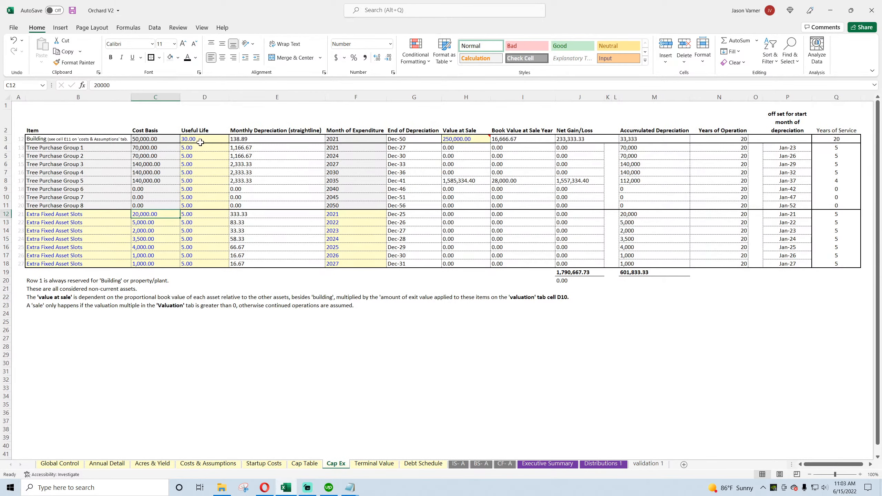
left_click_drag(160, 138, 150, 263)
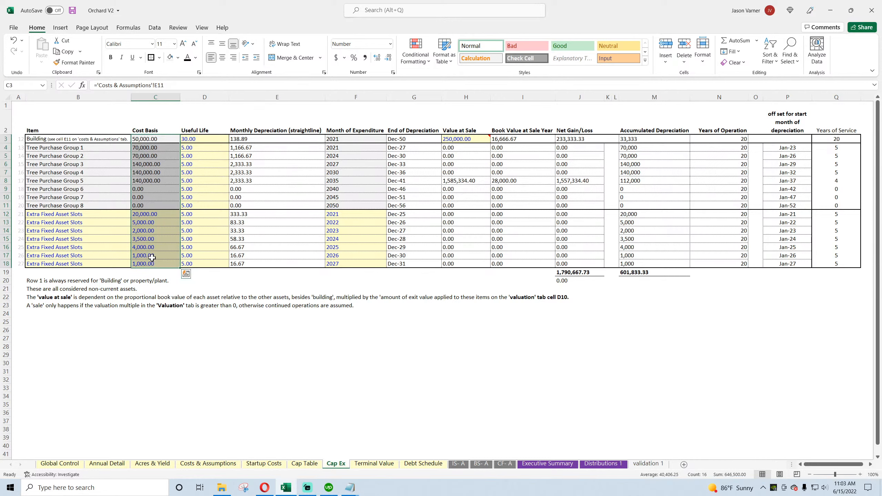
left_click(153, 139)
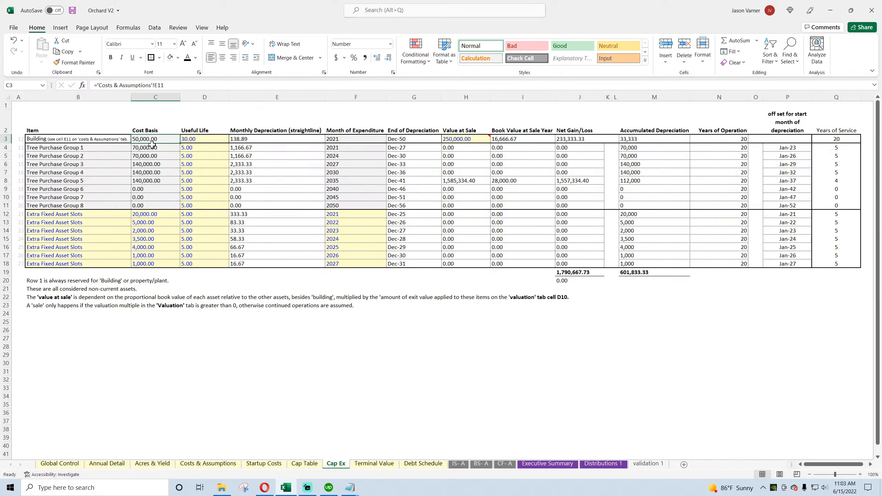
left_click_drag(152, 148, 147, 266)
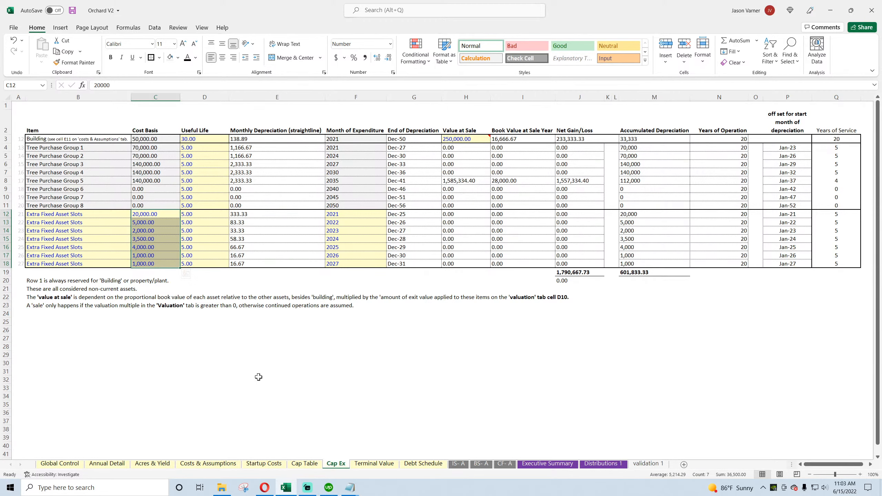
left_click(422, 464)
left_click(378, 465)
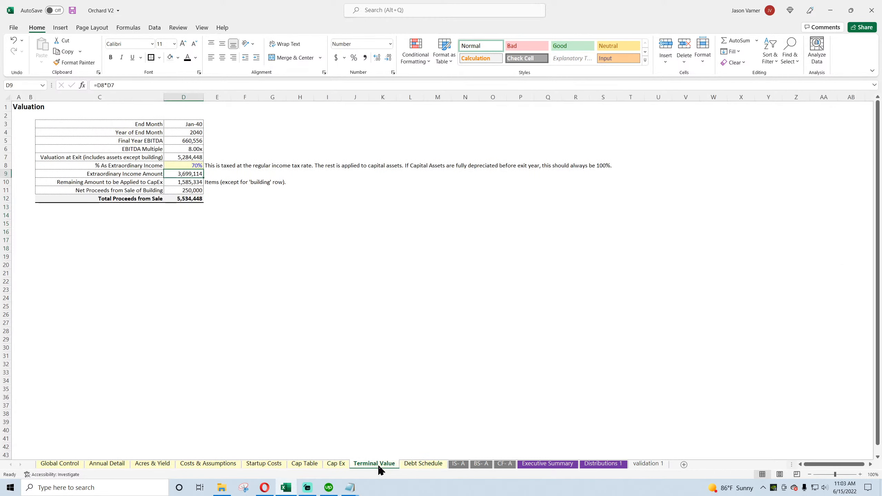
left_click(508, 464)
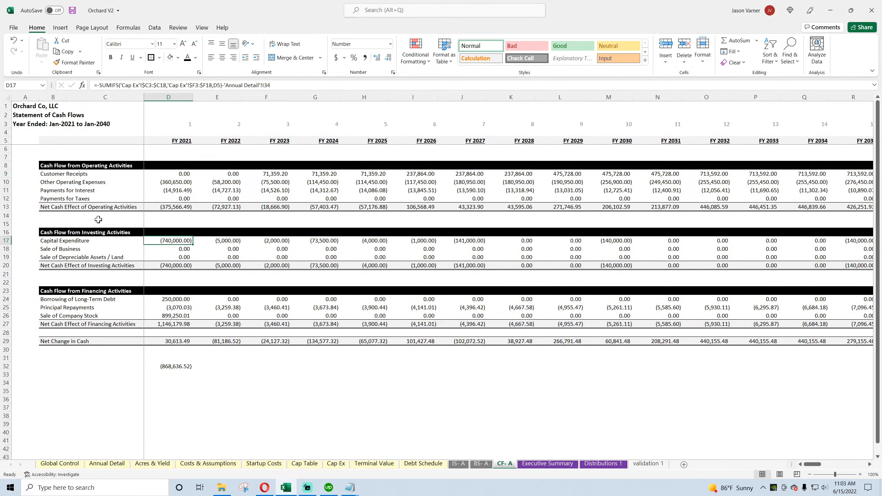
double_click(177, 240)
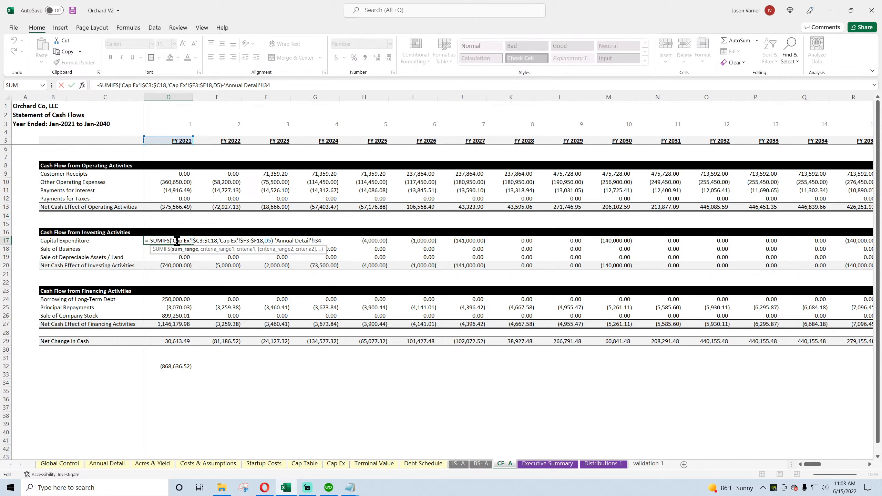
key("Escape")
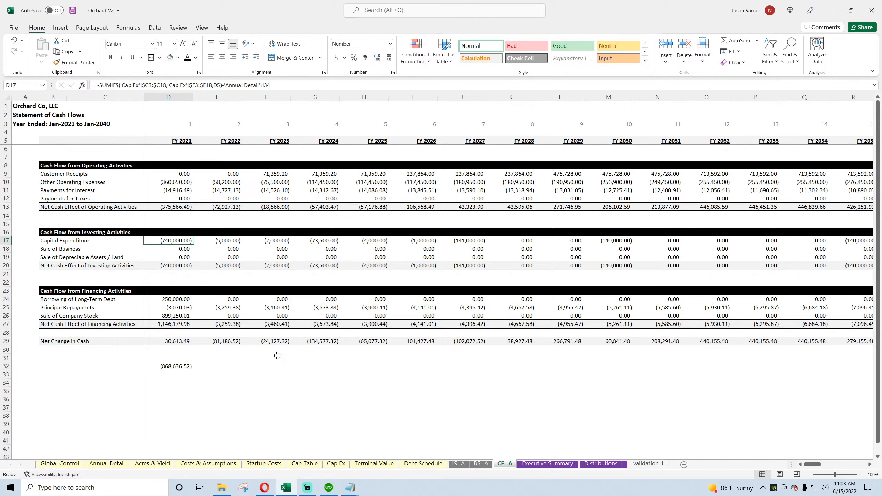
Step: In cell C28 of the Cap Ex sheet, add the 2021 cost basis items with the formula =C3+C4+C12
left_click(335, 464)
left_click(150, 346)
type("=")
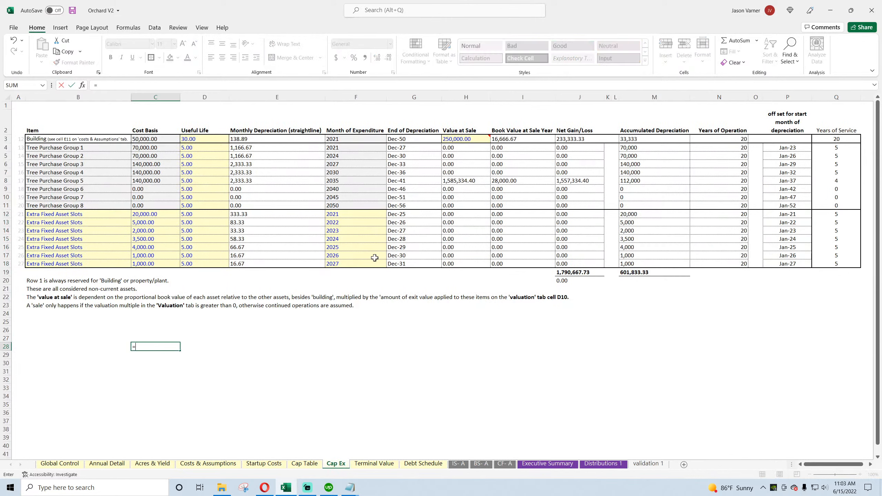
left_click(153, 139)
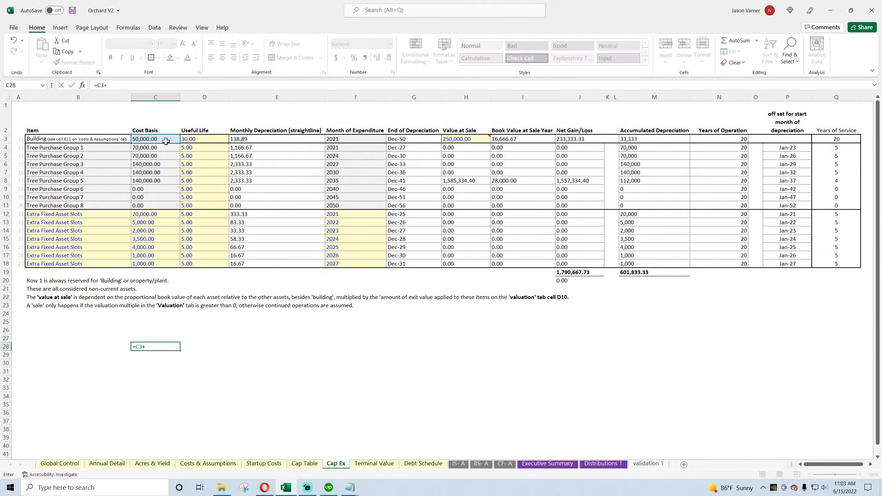
type("+")
left_click(164, 148)
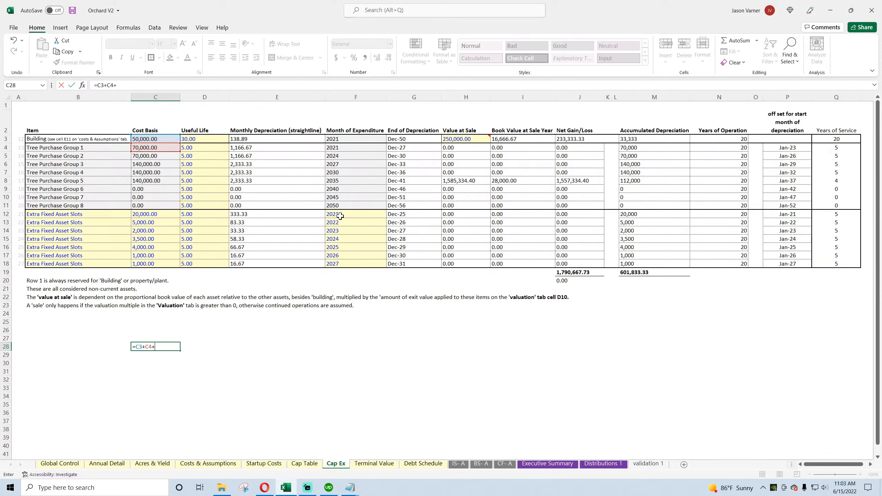
left_click(143, 214)
key("Return")
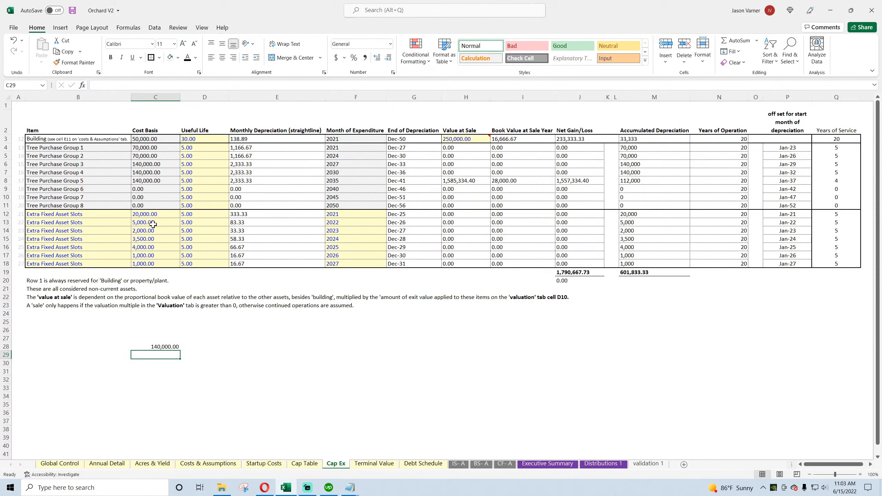
Step: Add the land cost to that subtotal by entering =C28+600000 in cell C29
type("=")
left_click(163, 347)
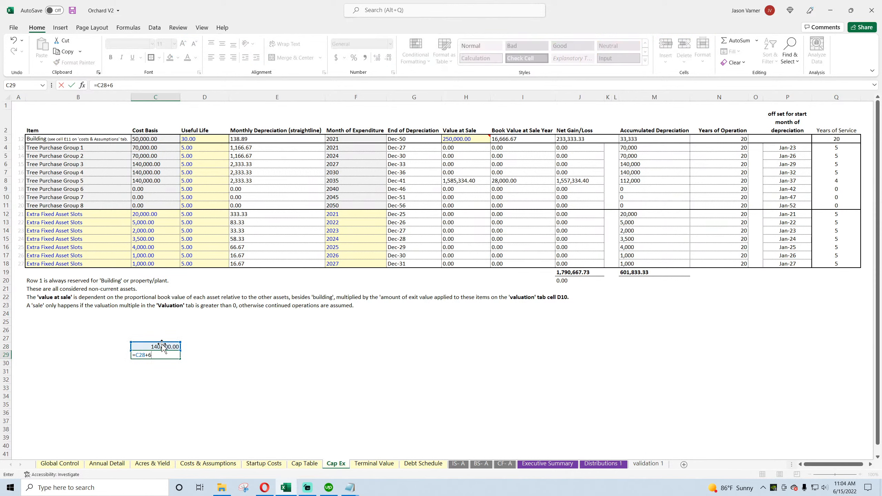
type("+600000")
key("Return")
key("Up")
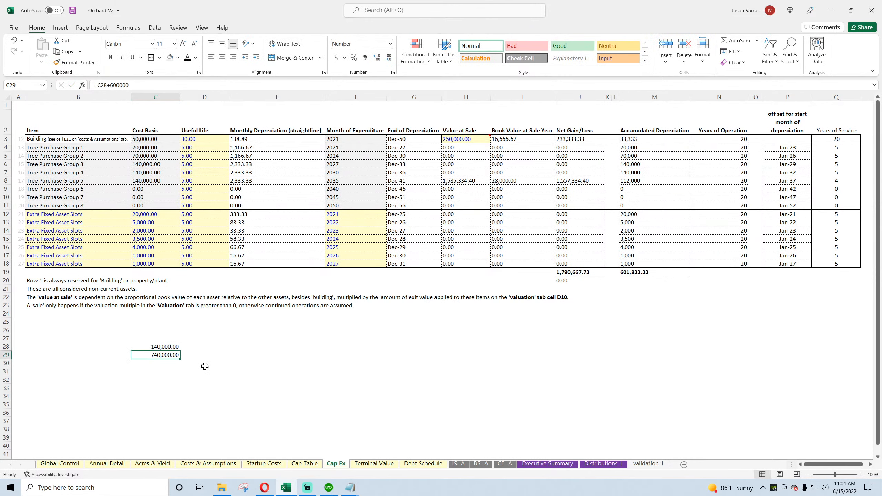
Step: In cell D51 of Annual Detail, sum the FY 2021 tree, building, land and fixed asset costs with =I32+I33+I34+I35
left_click(502, 464)
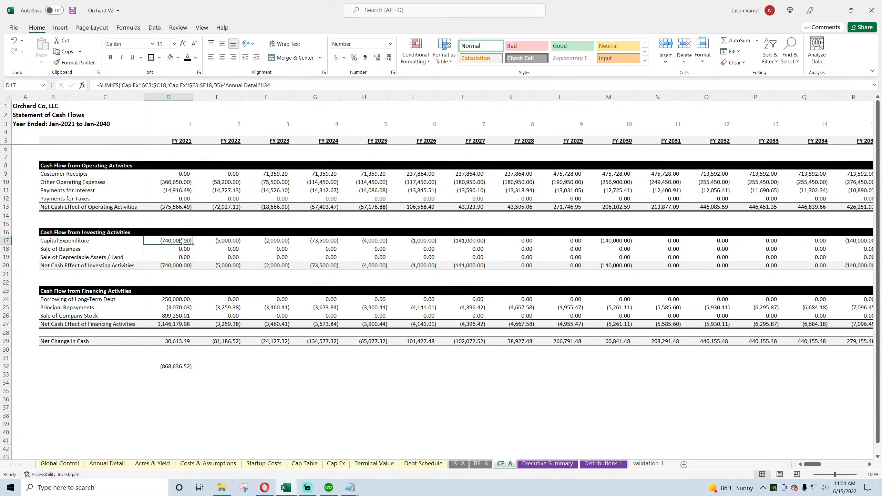
left_click(122, 464)
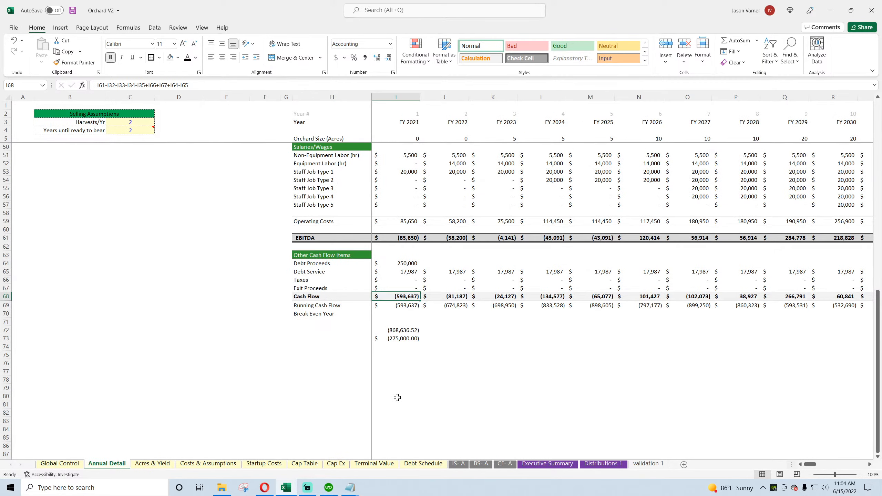
scroll(398, 398, "up", 4)
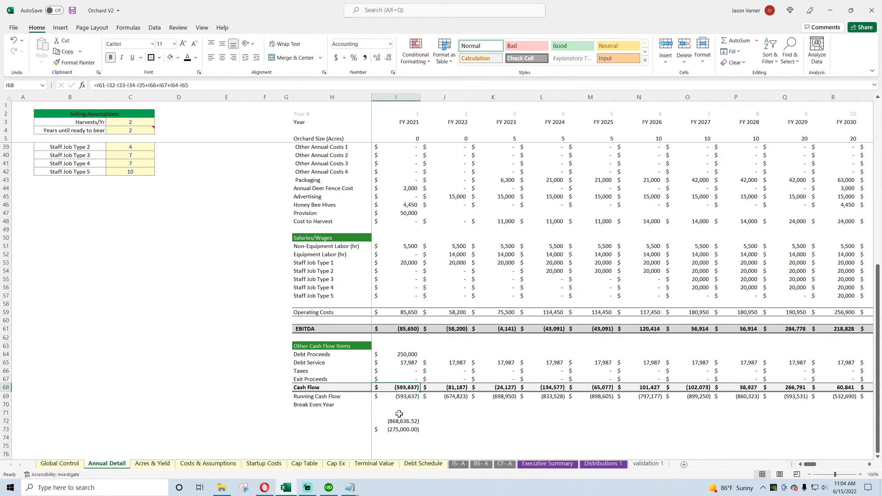
left_click(398, 414)
scroll(252, 389, "up", 4)
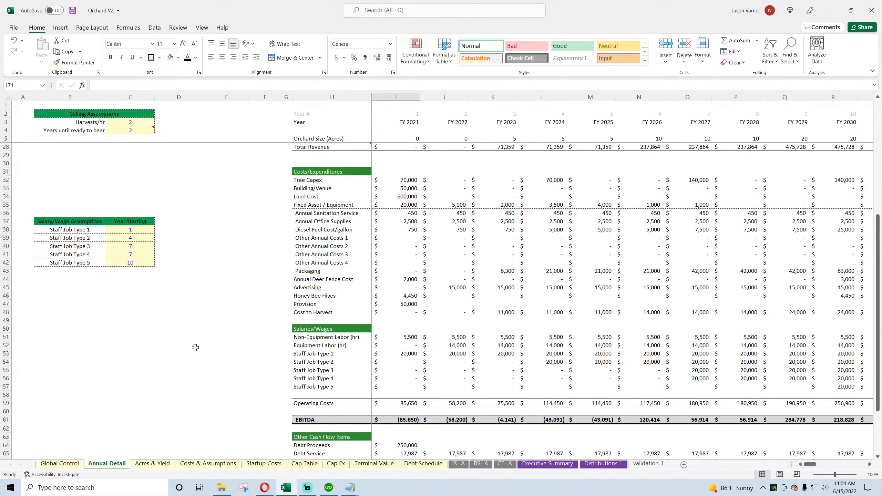
left_click(186, 339)
type("=")
left_click(405, 180)
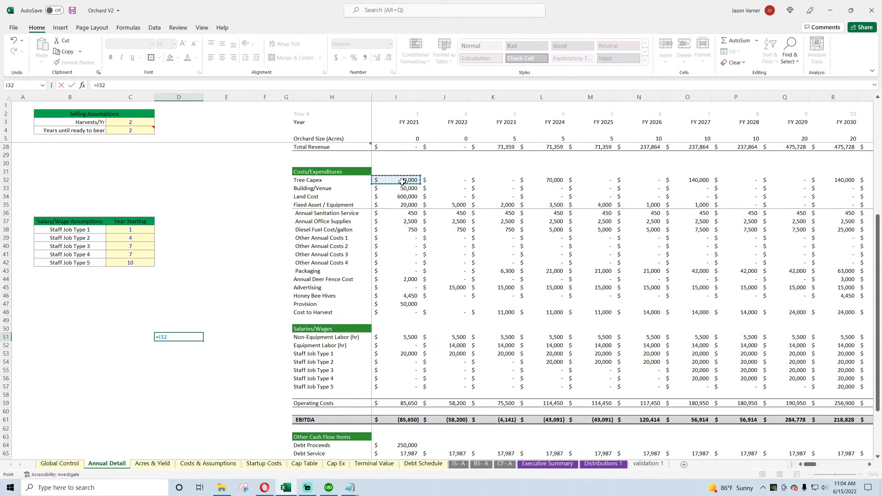
type("+")
left_click(410, 190)
type("+")
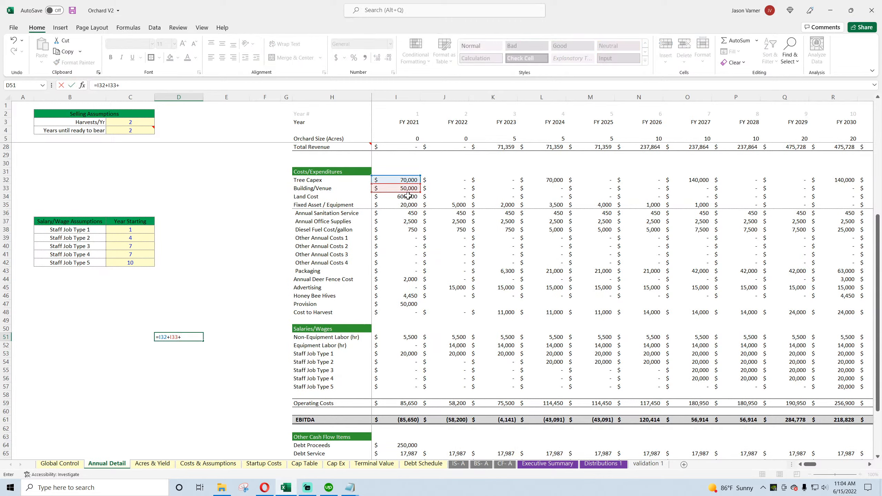
left_click(408, 196)
type("+")
left_click(405, 205)
key("Return")
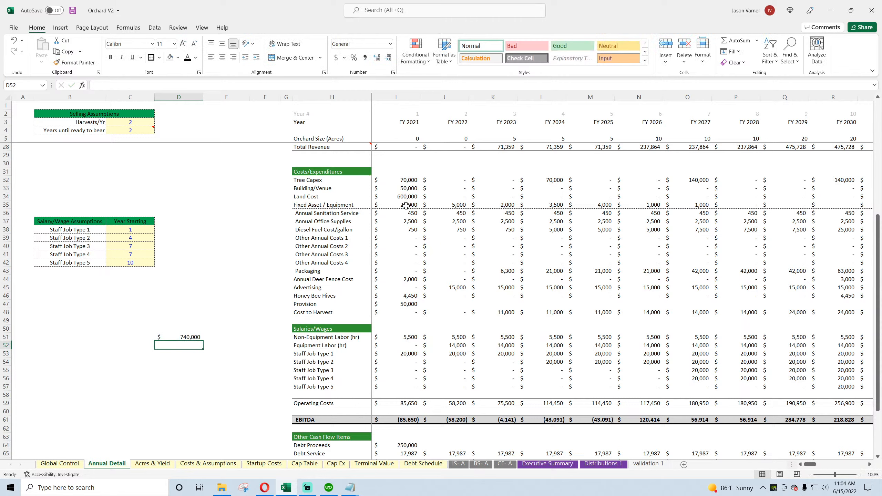
left_click(179, 337)
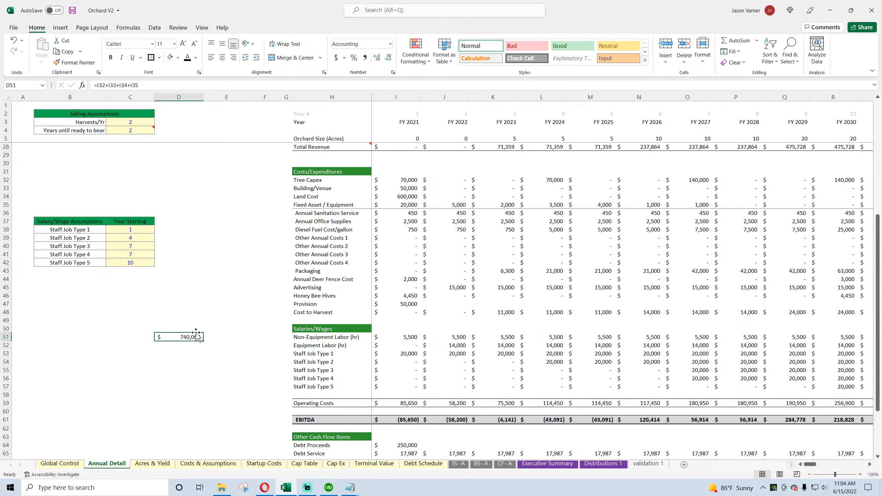
Step: Compare Annual Detail's FY 2021 operating costs with Other Operating Expenses on CF- A and the Startup Costs line on IS- A
scroll(196, 334, "up", 4)
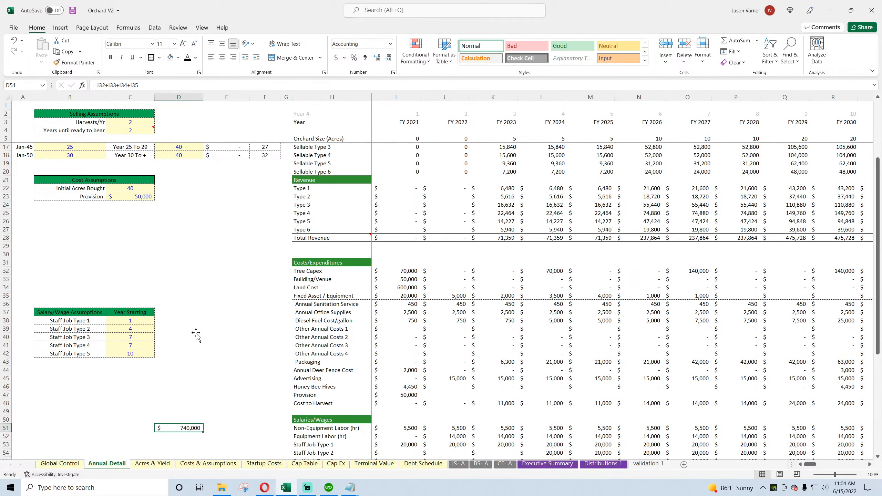
scroll(196, 335, "down", 4)
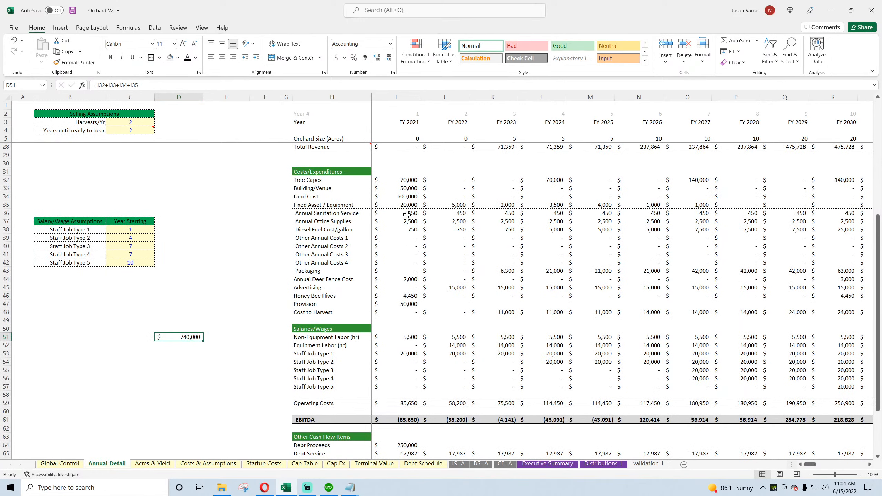
left_click_drag(407, 214, 403, 362)
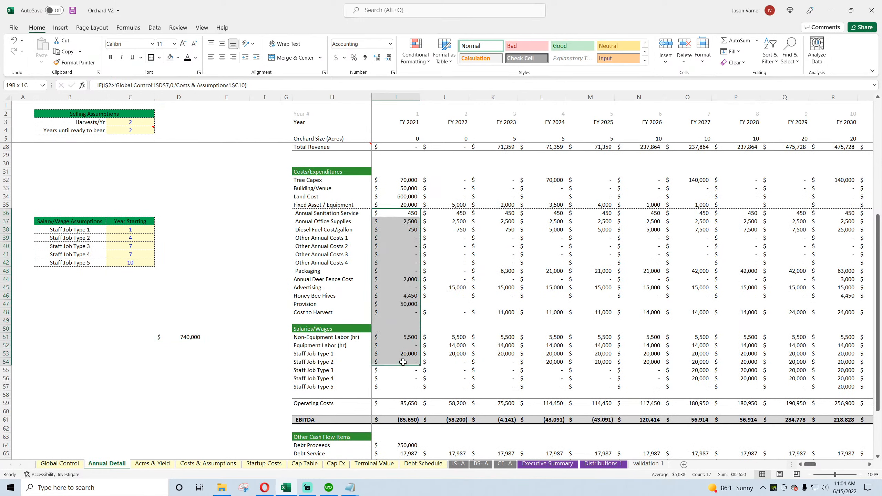
left_click(505, 464)
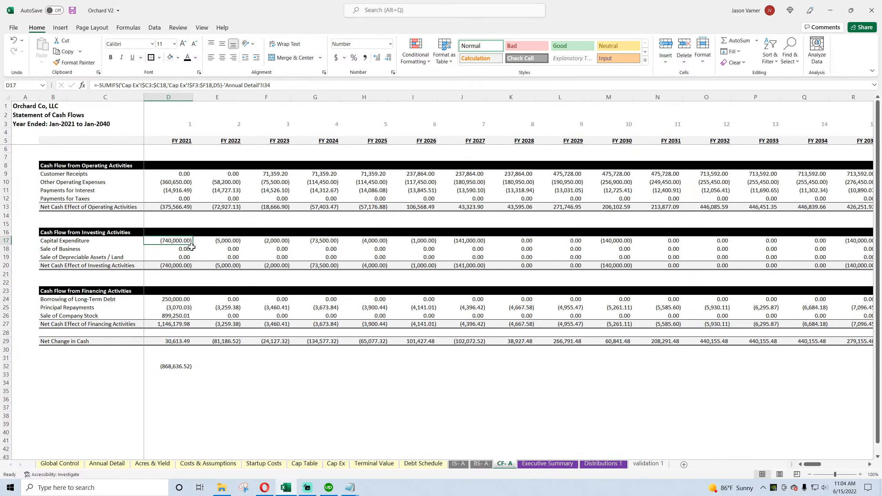
left_click(179, 183)
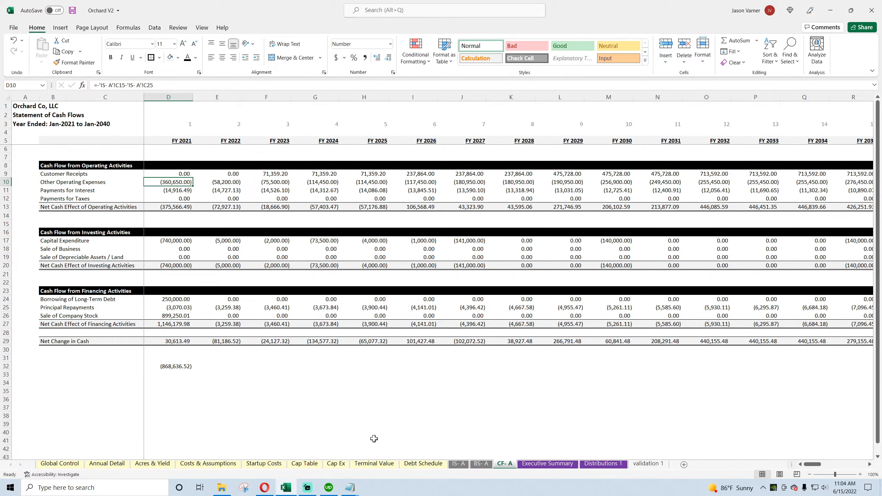
left_click(458, 464)
scroll(201, 342, "up", 7)
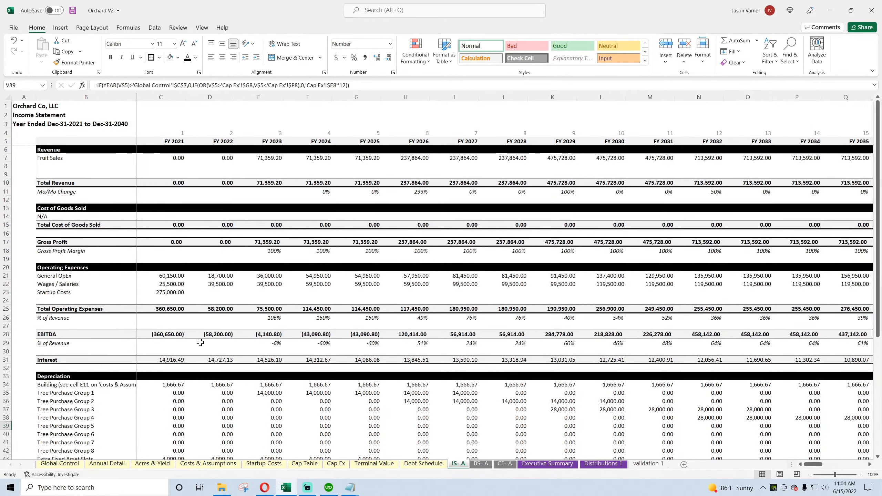
left_click(168, 293)
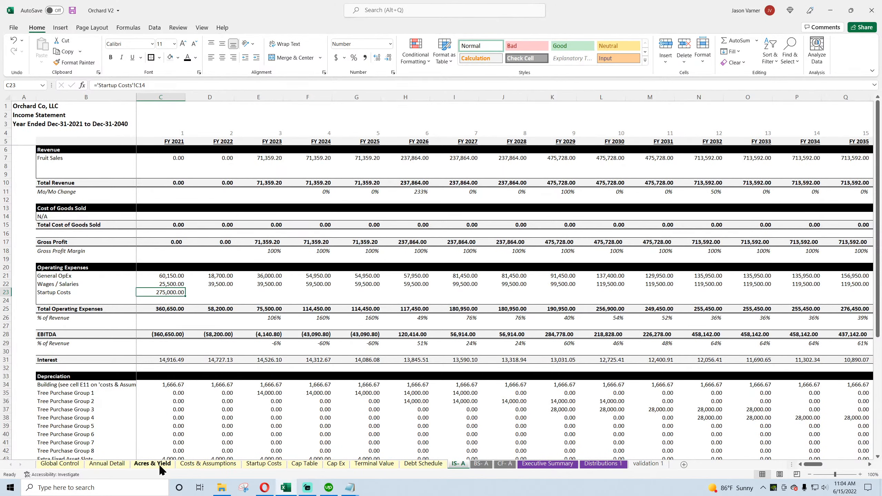
Step: Clear the scratch values in D51 and I72:I73 of the Annual Detail sheet and save the workbook
left_click(107, 464)
left_click(195, 323)
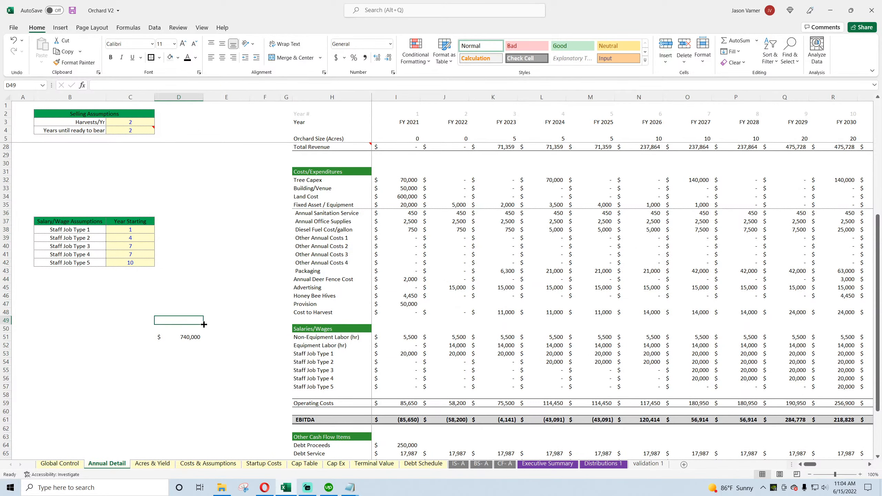
scroll(191, 386, "down", 7)
left_click(407, 320)
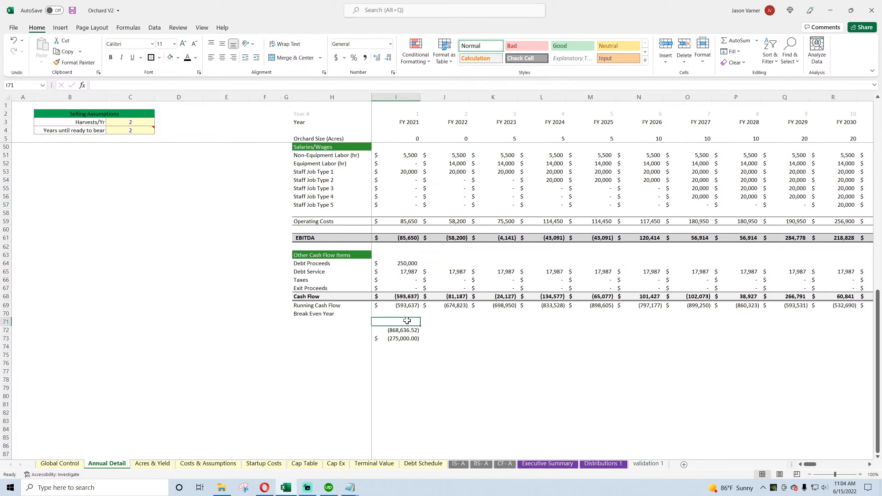
left_click_drag(418, 324, 419, 349)
left_click(506, 360)
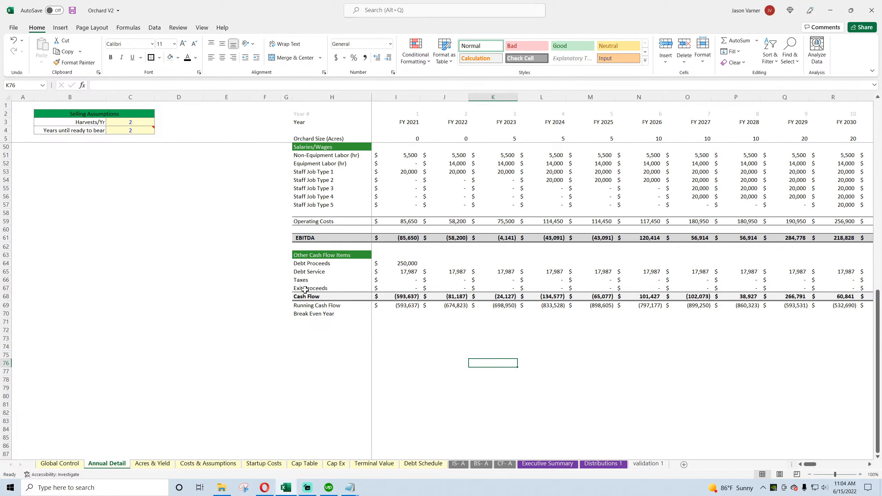
left_click(72, 11)
Step: Insert a blank row directly above Debt Proceeds in the Other Cash Flow Items section of Annual Detail
right_click(4, 254)
left_click(5, 256)
right_click(6, 257)
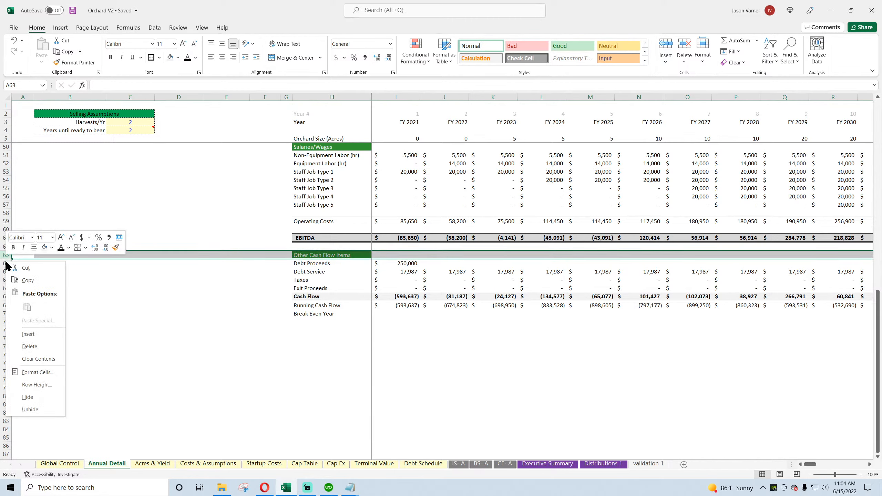
left_click(113, 283)
right_click(2, 263)
left_click(22, 337)
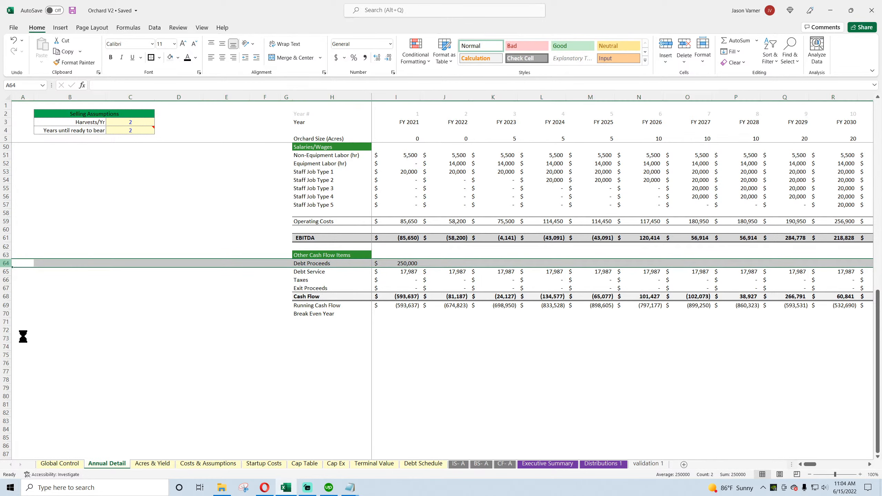
left_click(311, 269)
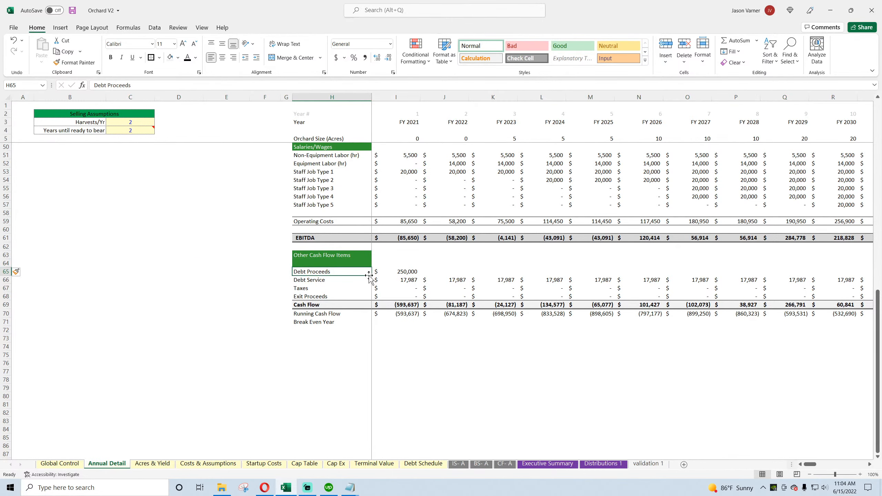
Step: Label the blank row above Debt Proceeds in Annual Detail as Startup Costs
left_click_drag(371, 275, 366, 264)
left_click(341, 262)
type("S")
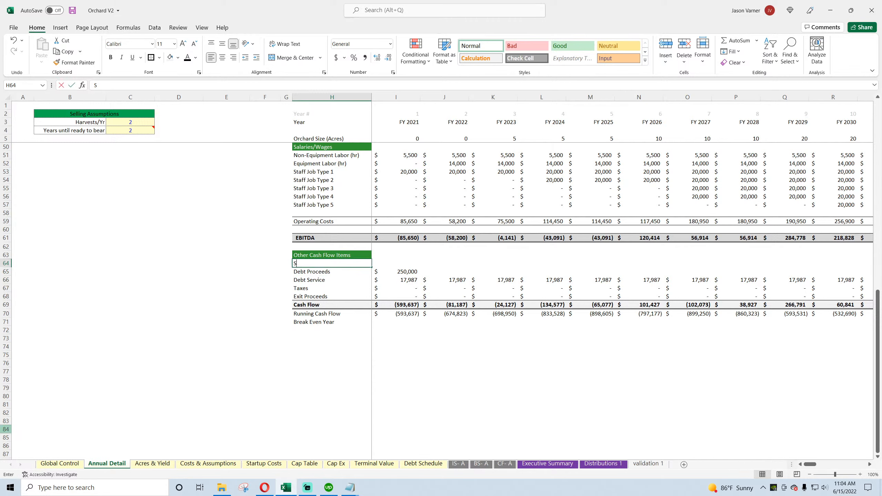
type("tartup Costs")
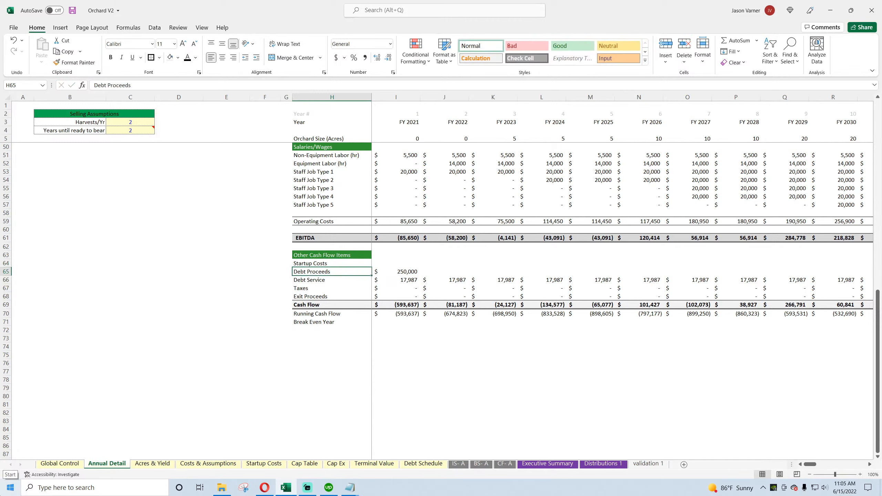
Step: Link the FY 2021 Startup Costs cell I64 to the total in C14 of the Startup Costs sheet
key("Tab")
type("=")
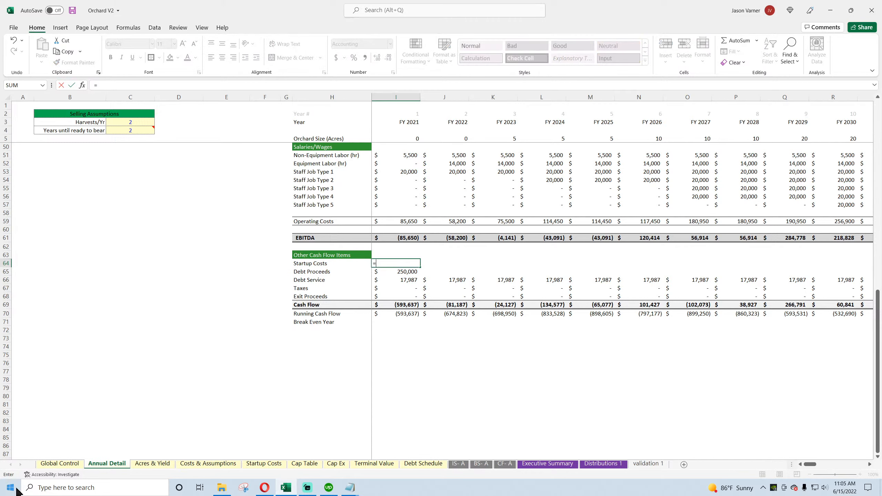
left_click(264, 463)
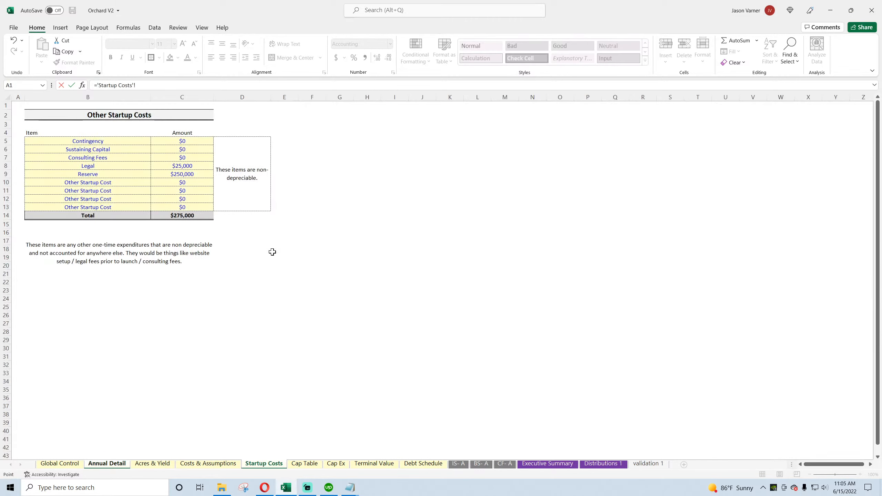
left_click(182, 215)
key("Return")
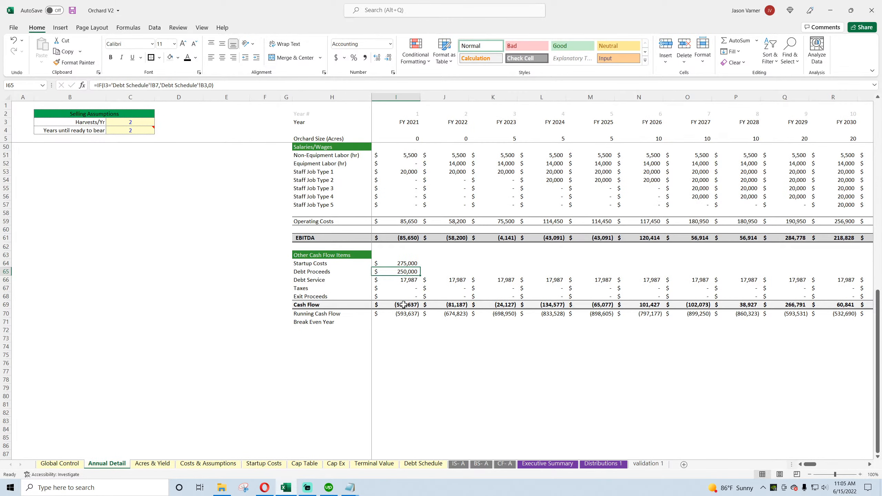
Step: Subtract Startup Costs (I64) in the FY 2021 Cash Flow formula in I69, and save the workbook
left_click(403, 304)
left_click(233, 87)
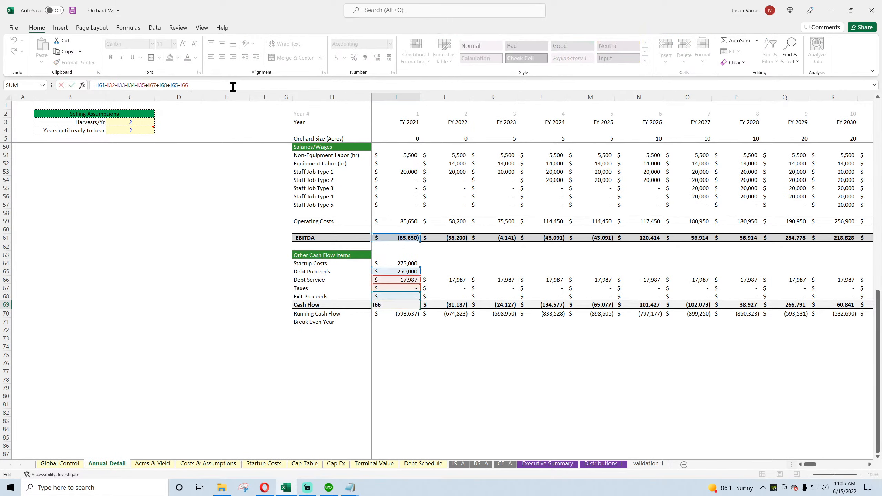
left_click(415, 263)
key("Return")
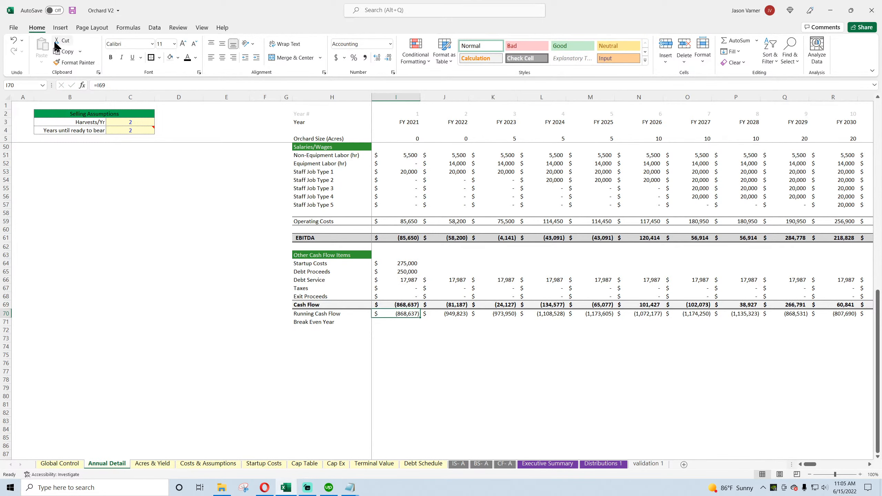
left_click(73, 11)
left_click(188, 305)
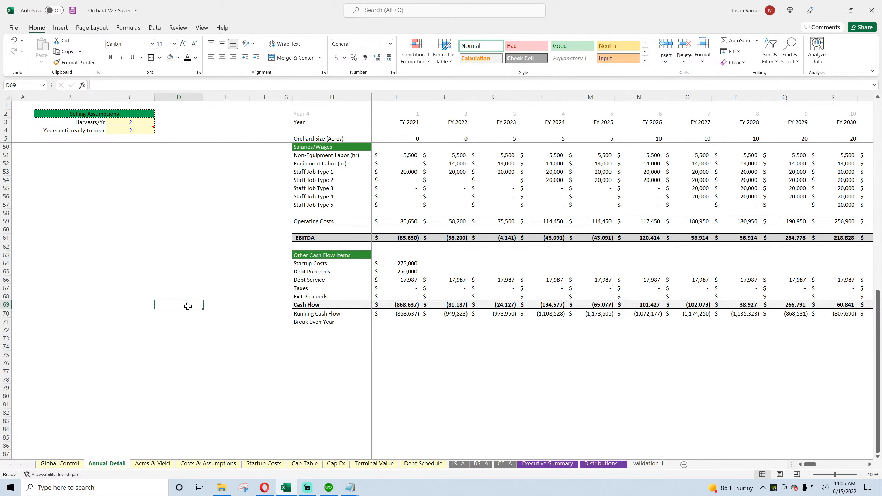
Step: Examine the Cash row on BS- A, then Total Equity Required for Project and the Check Summary on Global Control
scroll(187, 306, "up", 10)
scroll(187, 306, "up", 5)
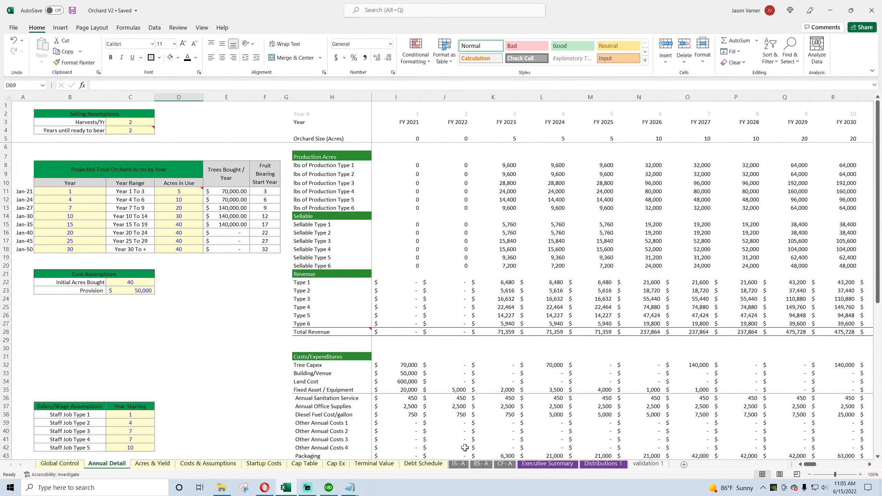
left_click(481, 464)
scroll(271, 380, "up", 10)
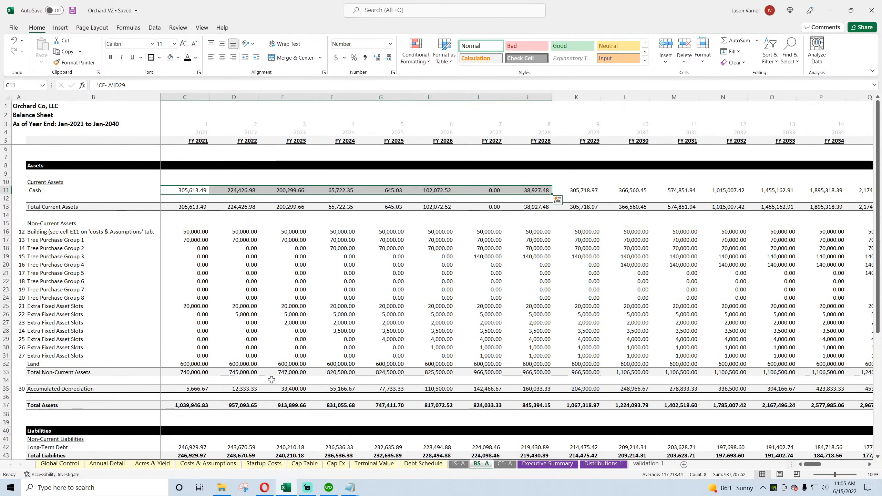
left_click(488, 189)
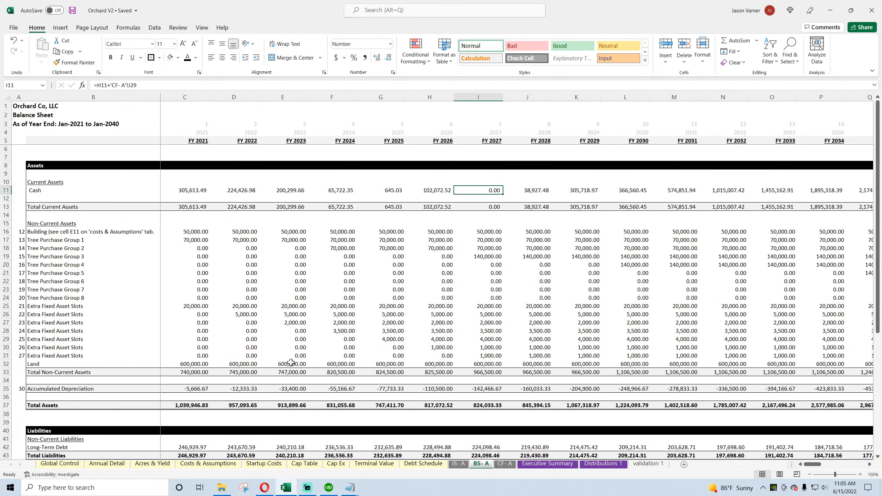
left_click(73, 465)
left_click(215, 233)
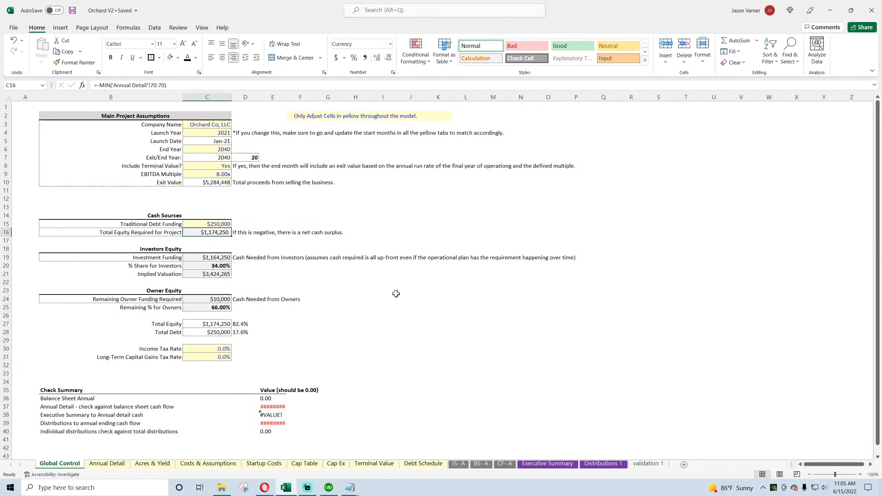
scroll(396, 294, "down", 7)
scroll(396, 294, "up", 7)
Step: Check the Fruit Sales formulas for FY 2021 through FY 2023 on the Executive Summary sheet
left_click(552, 464)
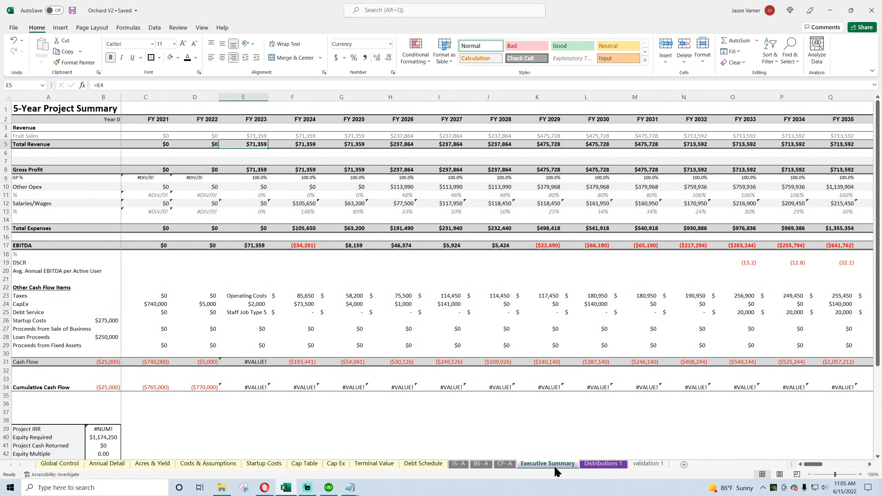
left_click(161, 136)
left_click(201, 136)
left_click(244, 136)
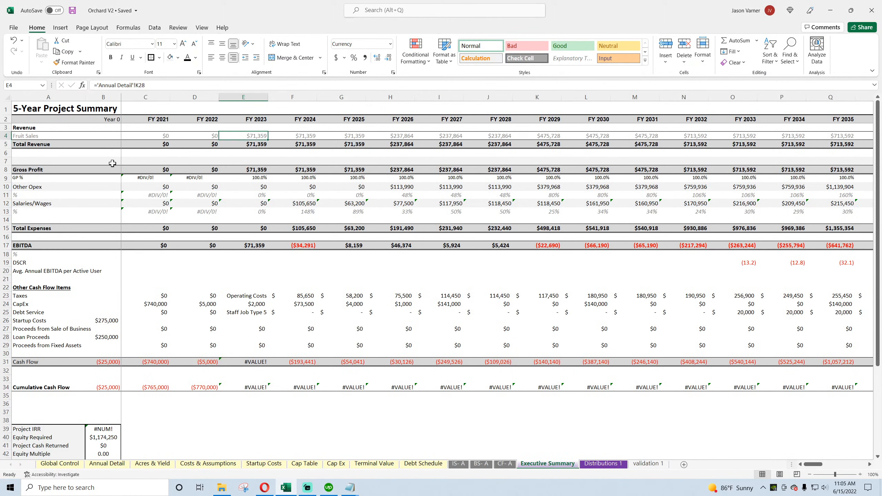
Step: Set FY 2021 Other Opex in C10 to the sum of General OpEx and Wages / Salaries, ='IS- A'!C21+'IS- A'!C22
left_click(156, 187)
type("=")
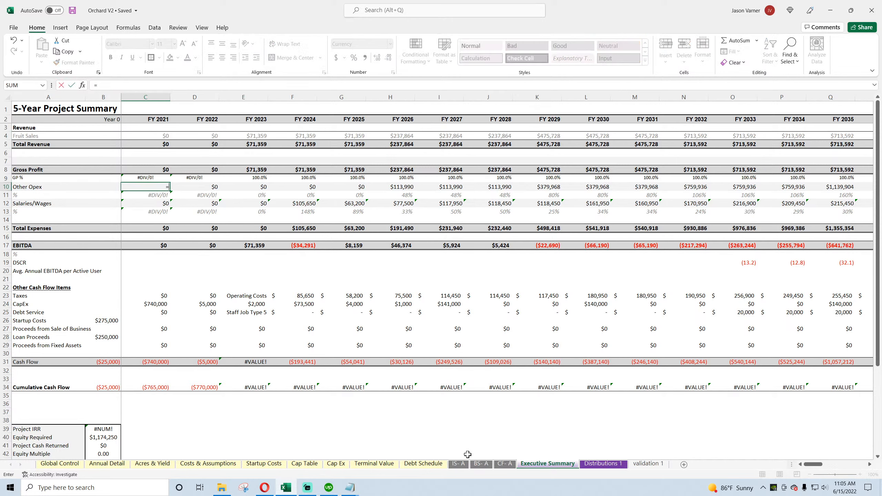
left_click(458, 464)
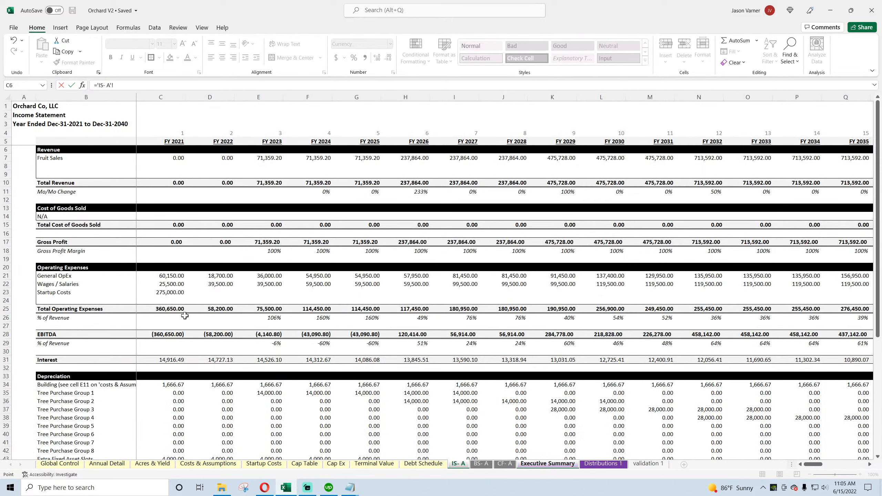
left_click(166, 308)
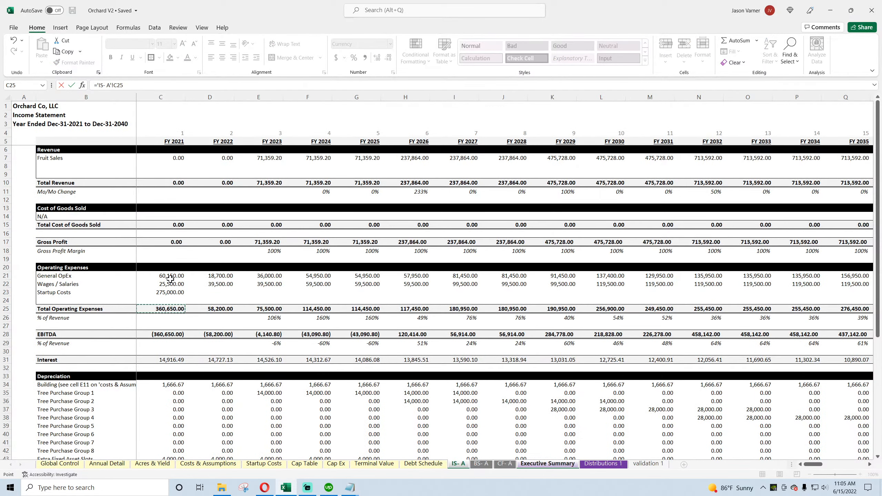
left_click(170, 278)
type("+")
left_click(170, 285)
key("Return")
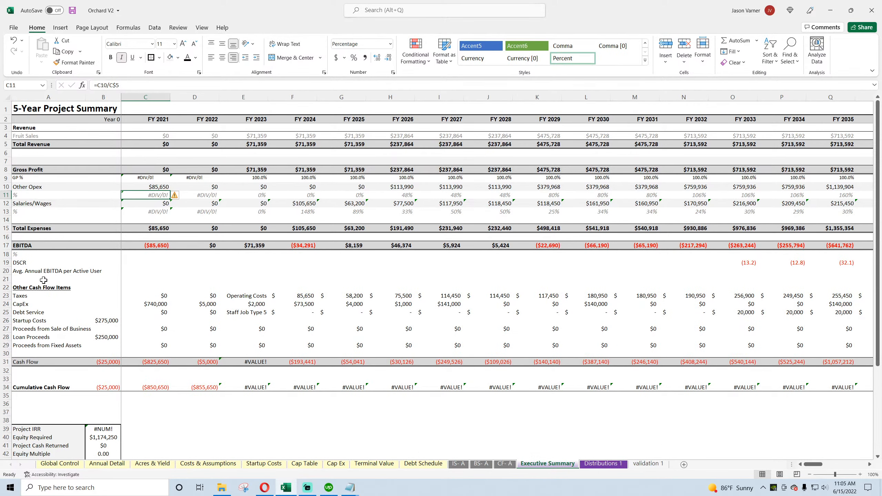
Step: Check the Startup Costs link in B26, then fill the Other Opex formula from C10 across through FY 2070
left_click(103, 322)
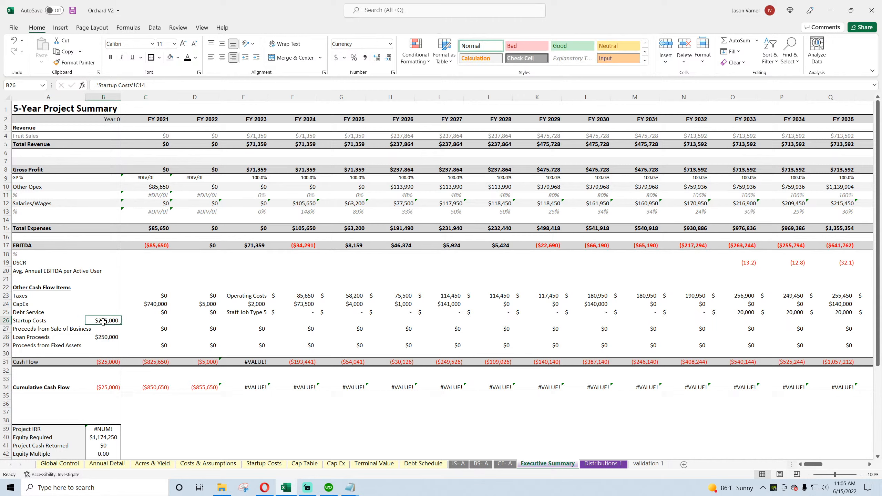
left_click(160, 187)
left_click_drag(170, 191, 876, 287)
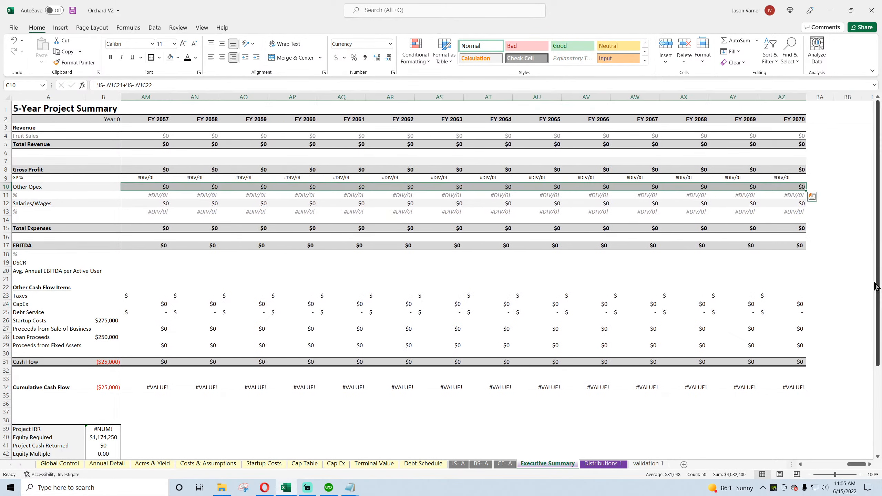
left_click_drag(856, 465, 792, 465)
Step: Change the Other Opex percentage in C11 to =IFERROR(C10/C$5,0) and fill it across through FY 2026
key("Down")
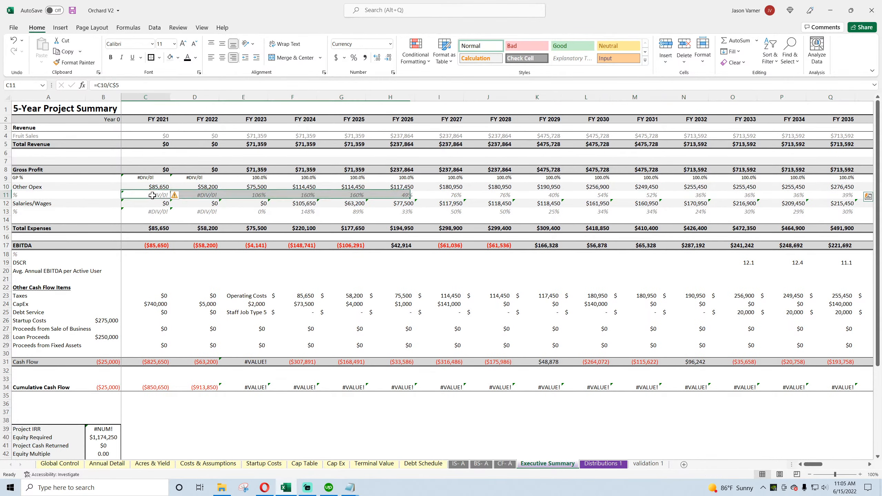
left_click(97, 85)
type("iferror(")
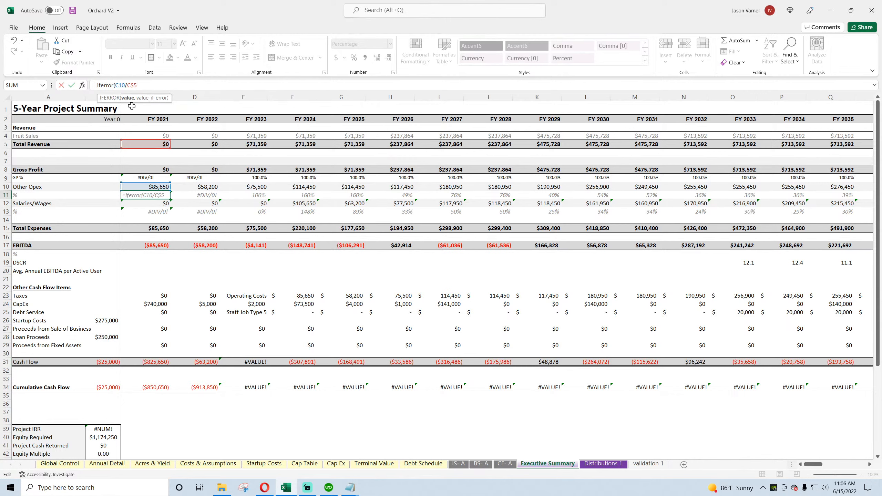
type(",0)")
key("Return")
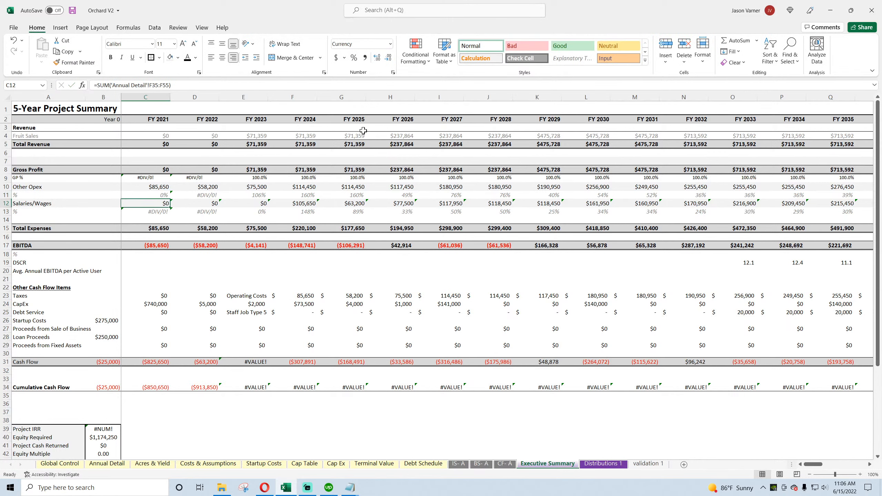
left_click(162, 194)
left_click_drag(170, 198, 413, 197)
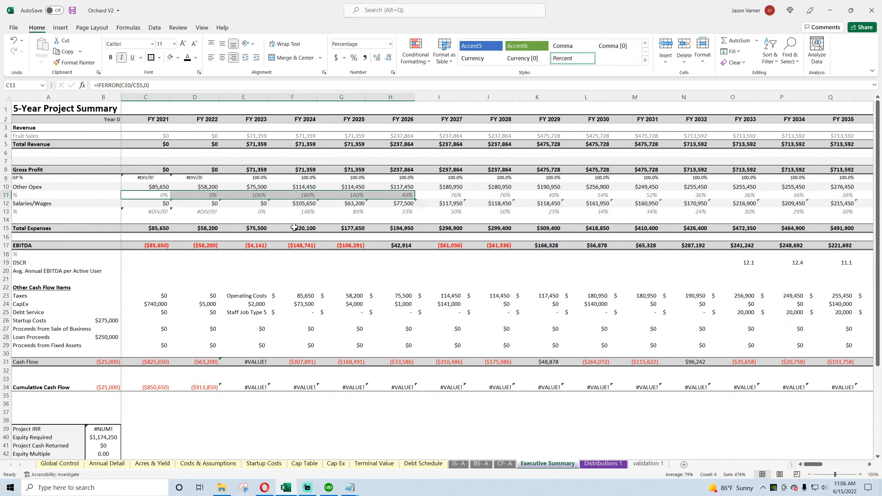
Step: Change the Salaries/Wages percentage in C13 to =IFERROR(C12/C$5,0) and fill it across the following years
left_click(162, 211)
key("F2")
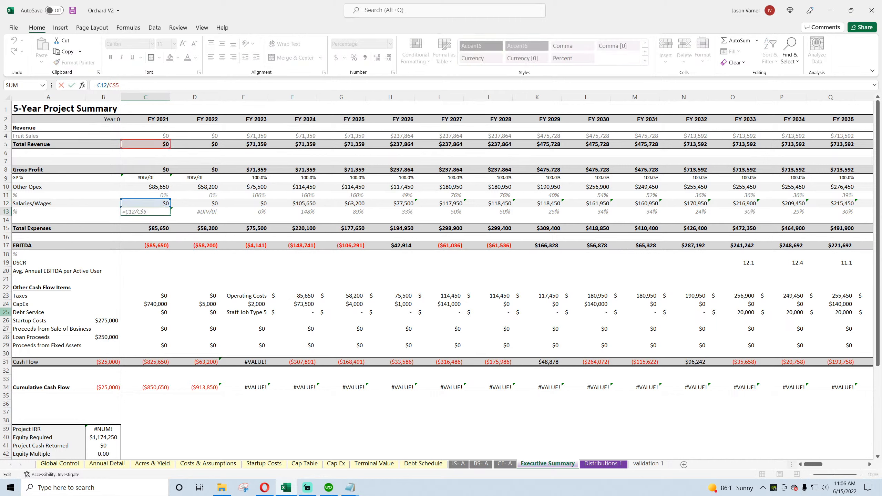
key("Home")
key("Right")
type("iferror(")
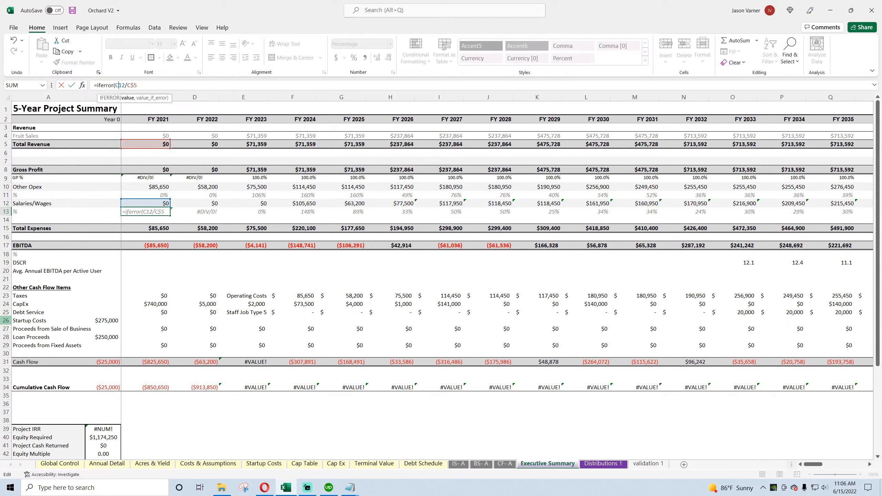
type(",0)")
key("Return")
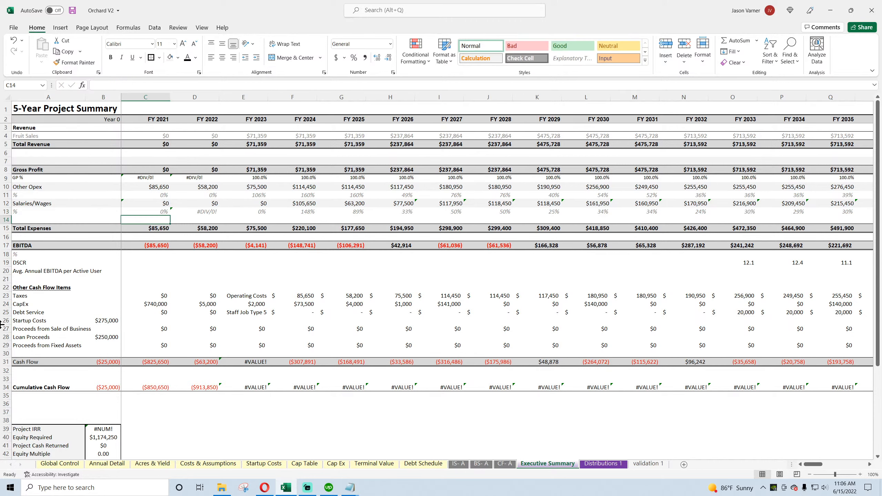
left_click(140, 208)
left_click_drag(170, 216, 608, 212)
Step: Change GP % in C9 to =IFERROR(C8/C5,0), fill it across through FY 2027, and save the workbook
left_click(152, 179)
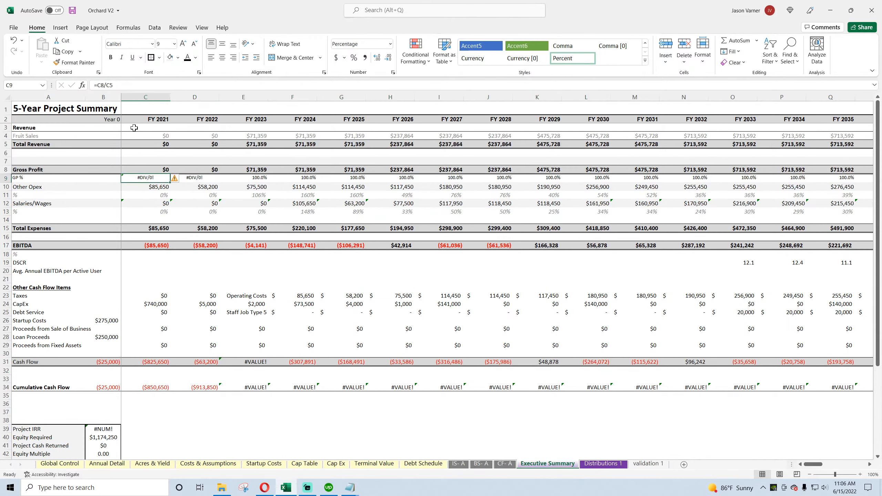
left_click(99, 87)
type("ifer")
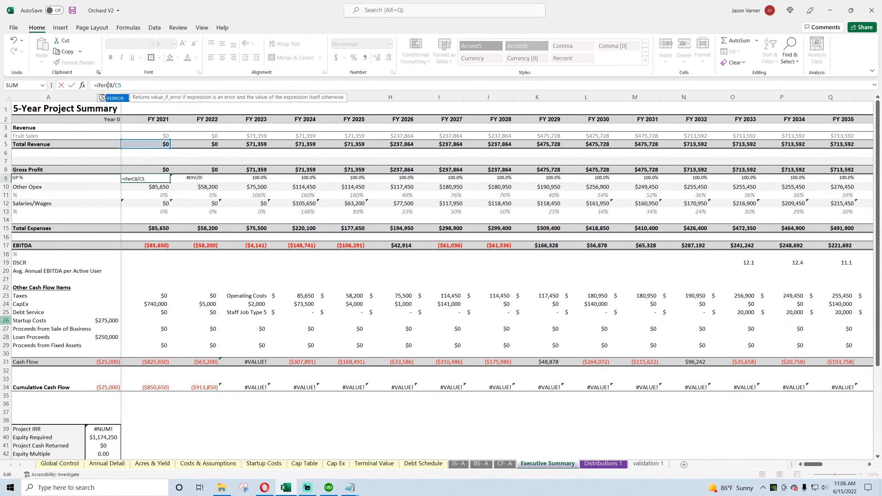
type("ror(")
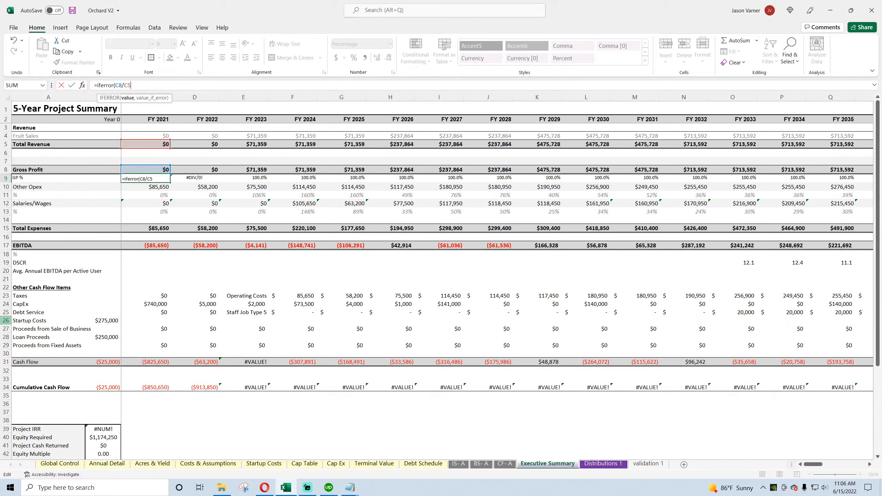
type(",0)")
key("Return")
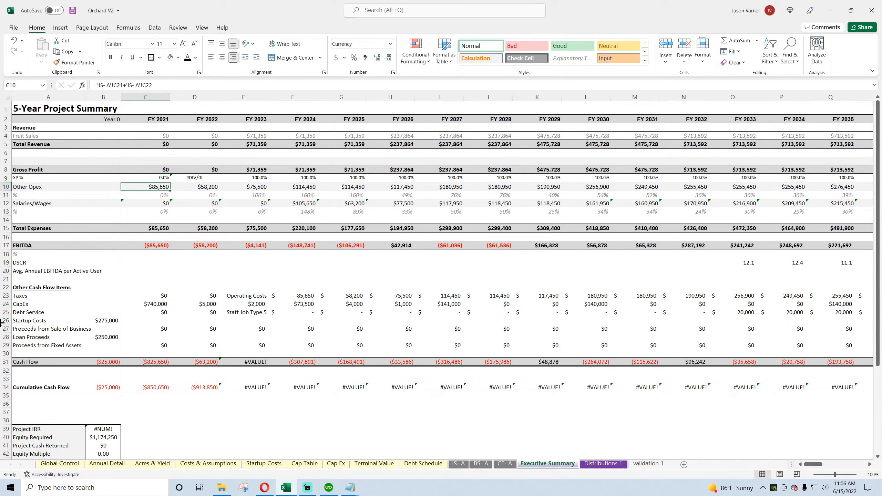
left_click(163, 178)
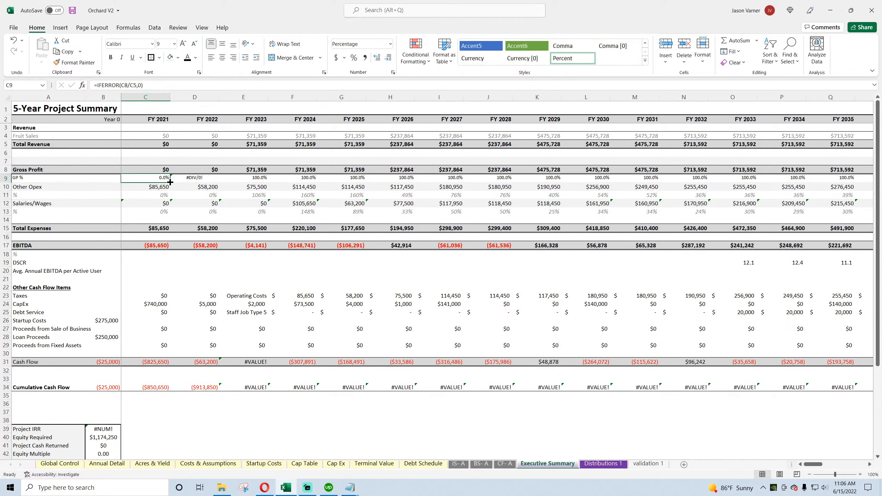
left_click_drag(170, 182, 461, 179)
left_click(72, 10)
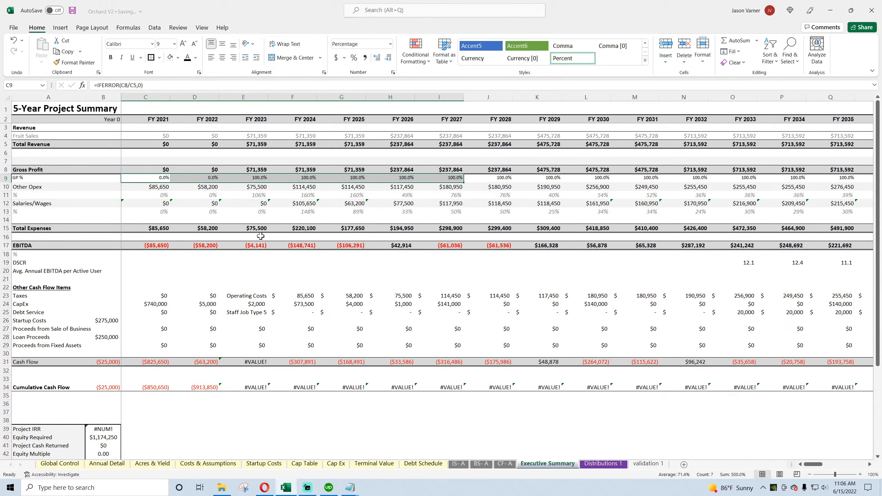
left_click(211, 170)
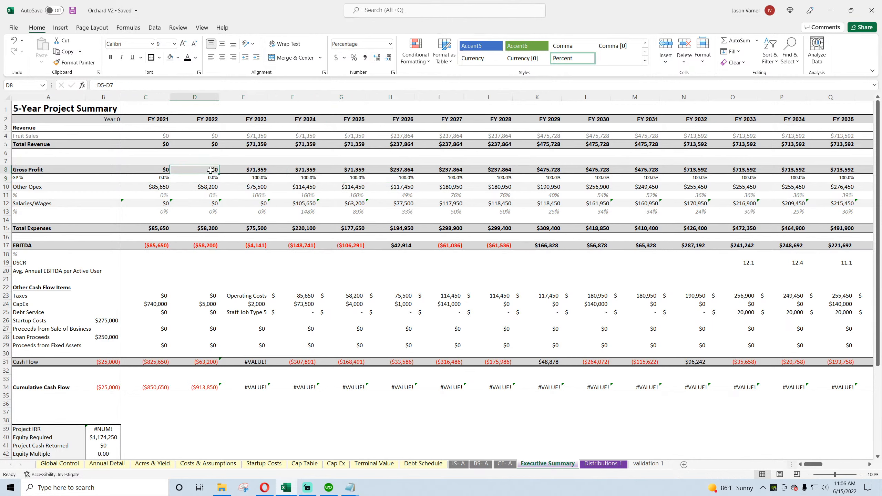
Step: Compare the C10 and C12 formulas, link Other Opex in C10 to ='IS- A'!C21, and fill it across through FY 2030
left_click(160, 186)
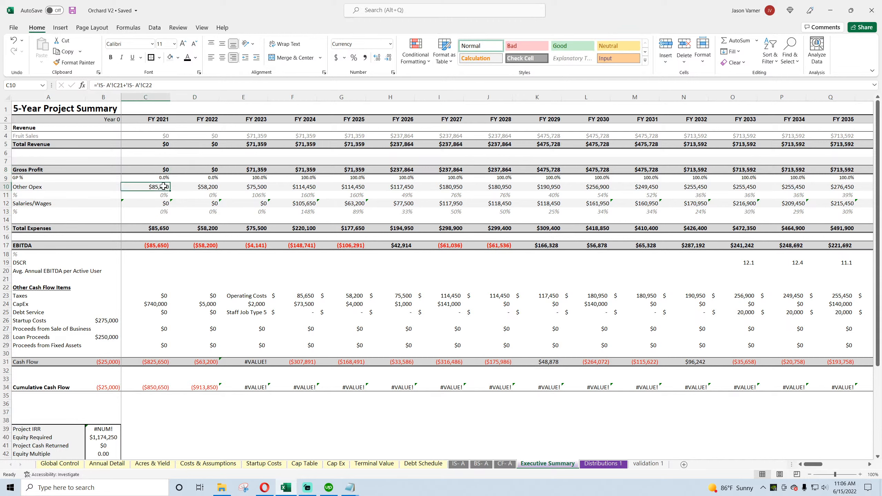
left_click(154, 203)
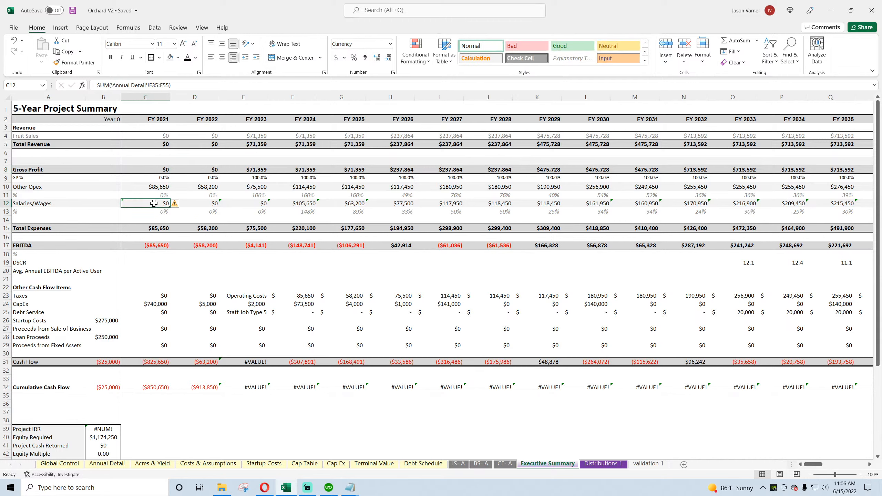
left_click(160, 188)
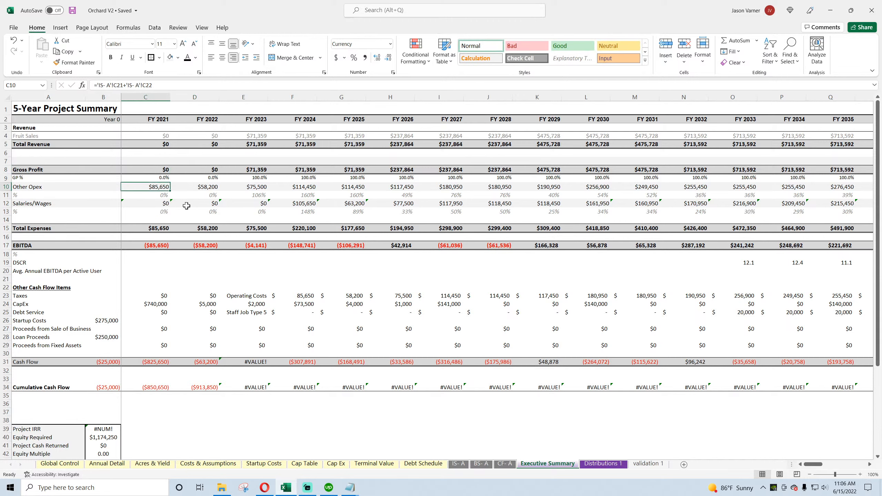
type("=")
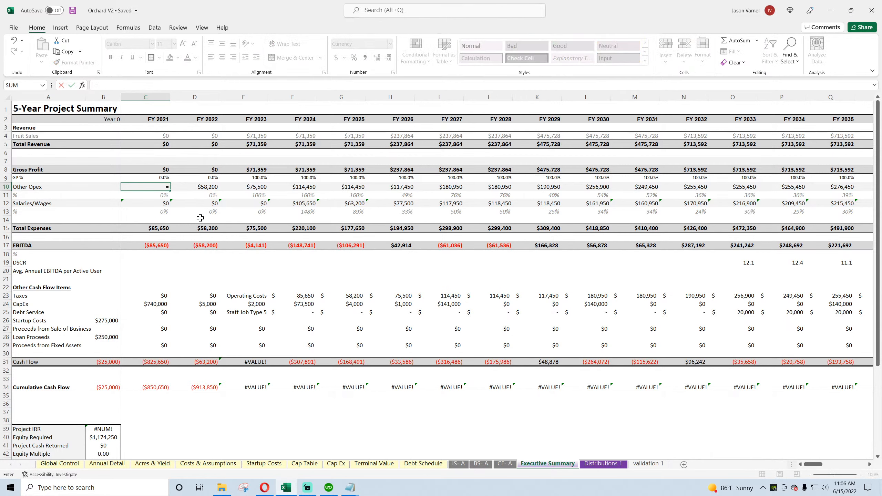
left_click(458, 463)
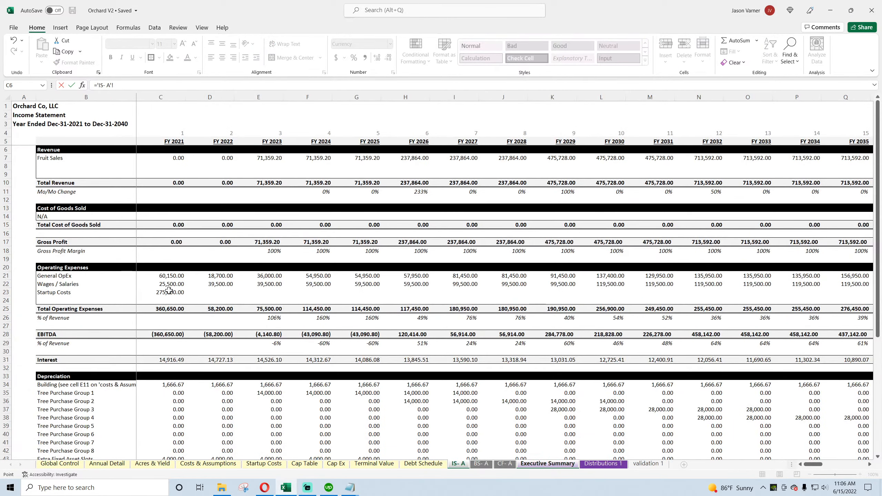
left_click(170, 275)
key("Return")
left_click_drag(170, 191, 608, 209)
Step: Link Salaries/Wages in C12 to ='IS- A'!C22 and fill it across through FY 2031
left_click(160, 203)
type("=")
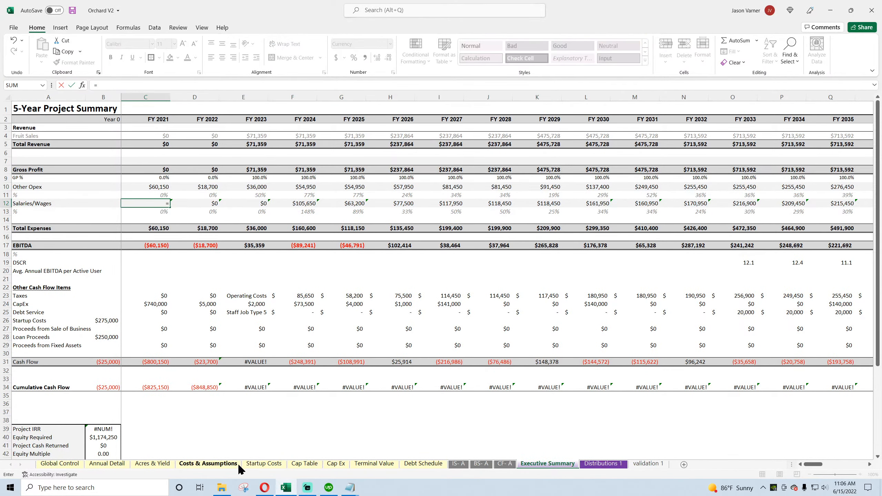
left_click(458, 463)
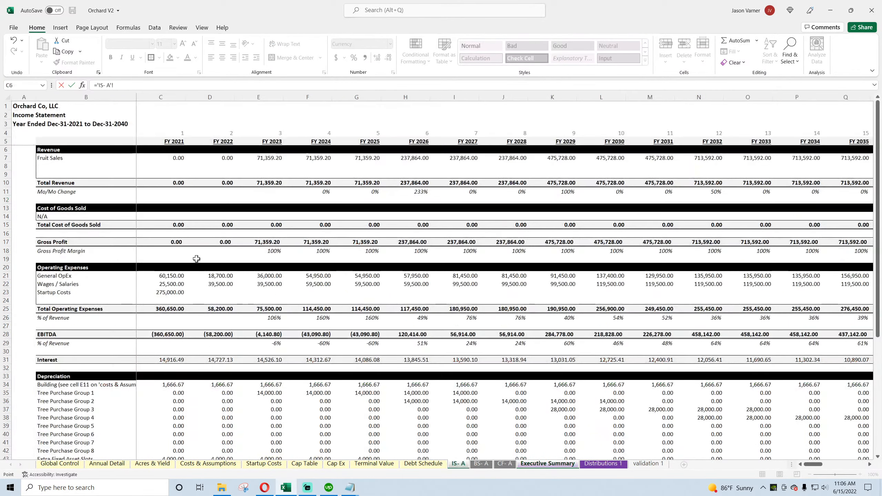
left_click(169, 284)
key("Return")
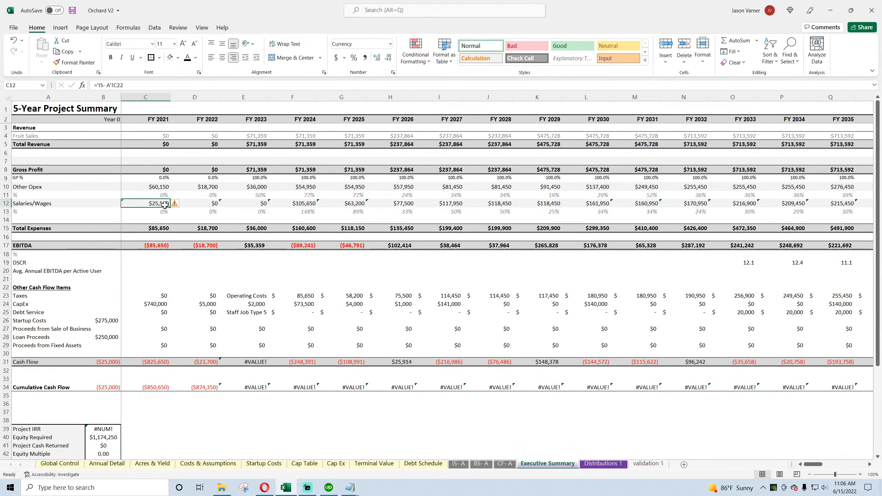
left_click_drag(165, 205, 648, 208)
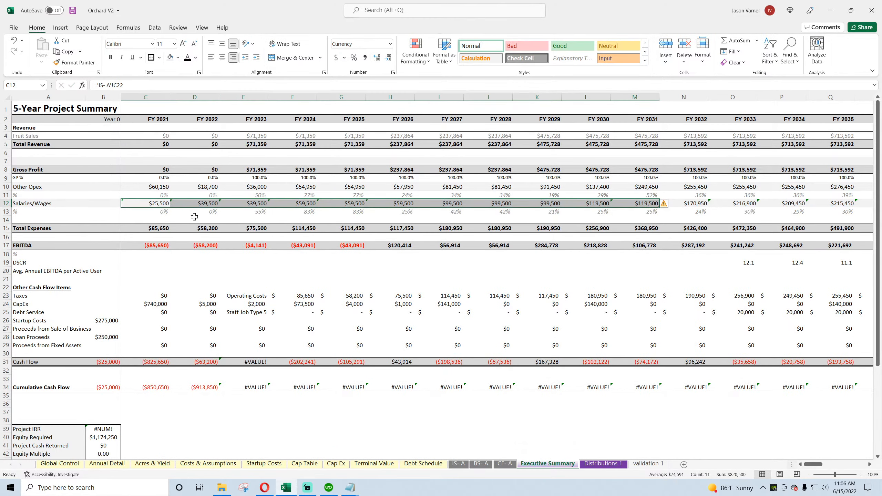
Step: Fill the FY 2022 formulas in rows 8 to 17 across all the remaining years and save the workbook
left_click(162, 212)
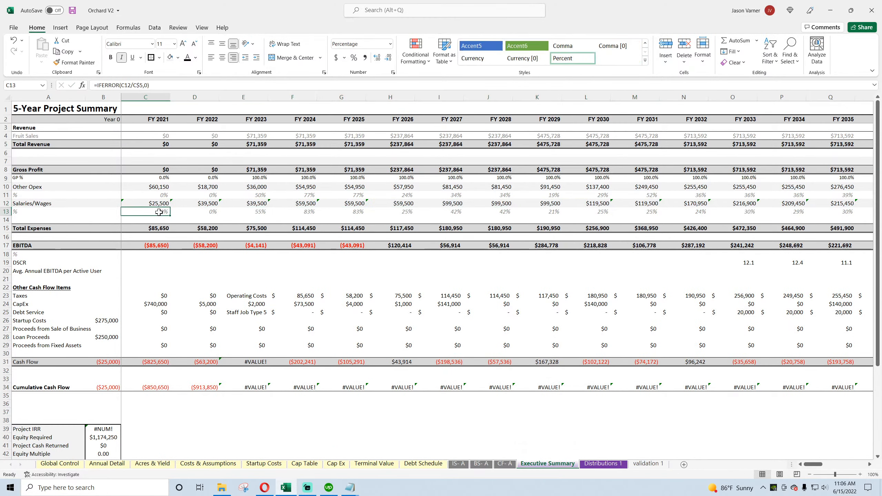
left_click(155, 231)
left_click_drag(209, 170, 881, 270)
left_click_drag(854, 464, 813, 469)
left_click(72, 11)
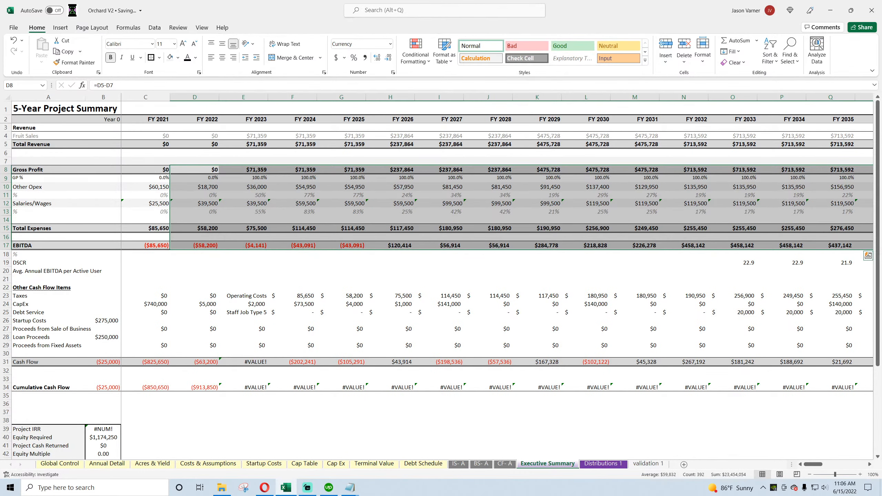
Step: Link the FY 2021 Taxes cell C23 to Payments for Taxes with ='CF- A'!D12
left_click(165, 294)
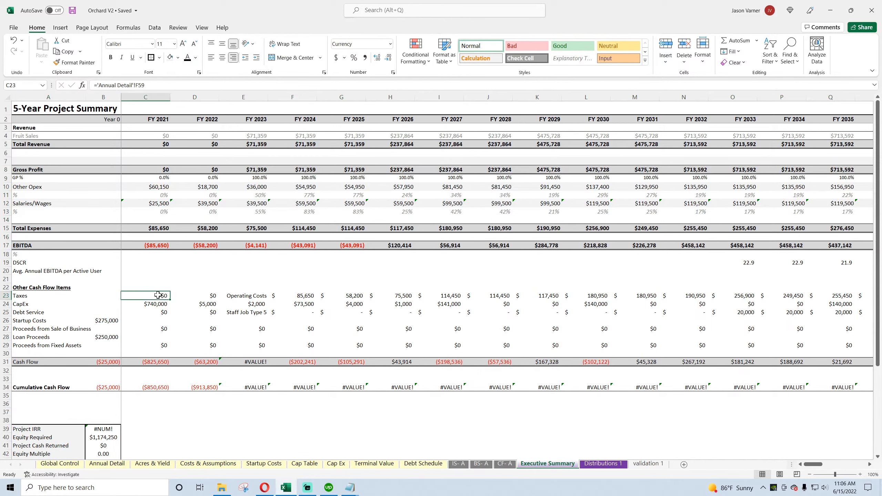
type("=")
left_click(500, 459)
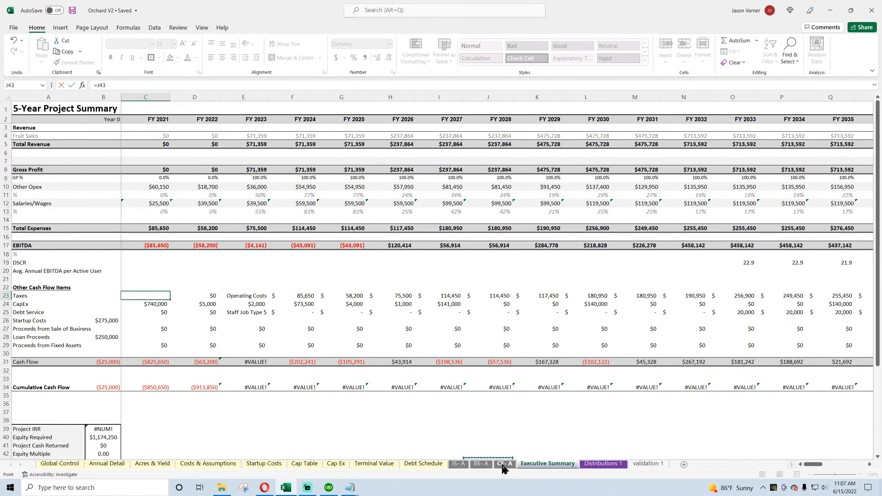
left_click(503, 464)
left_click(174, 199)
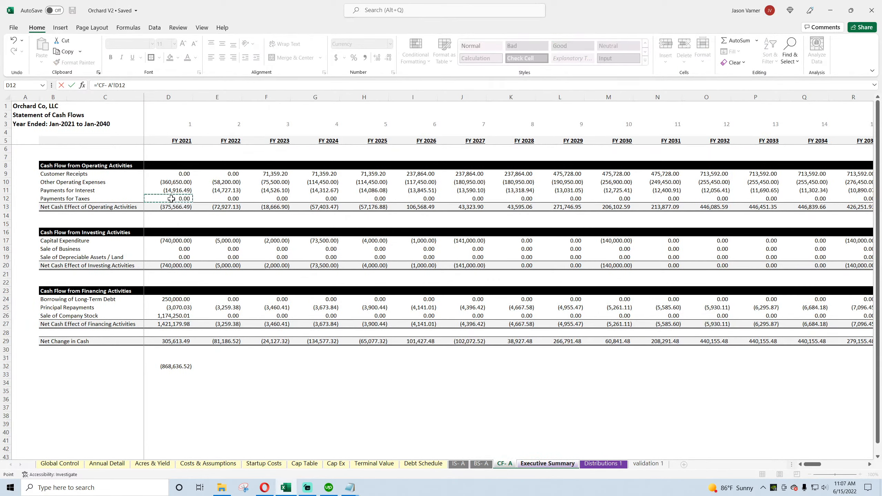
key("Return")
Step: Link the FY 2021 CapEx cell C24 to Capital Expenditure with ='CF- A'!D17
left_click(161, 312)
type("=")
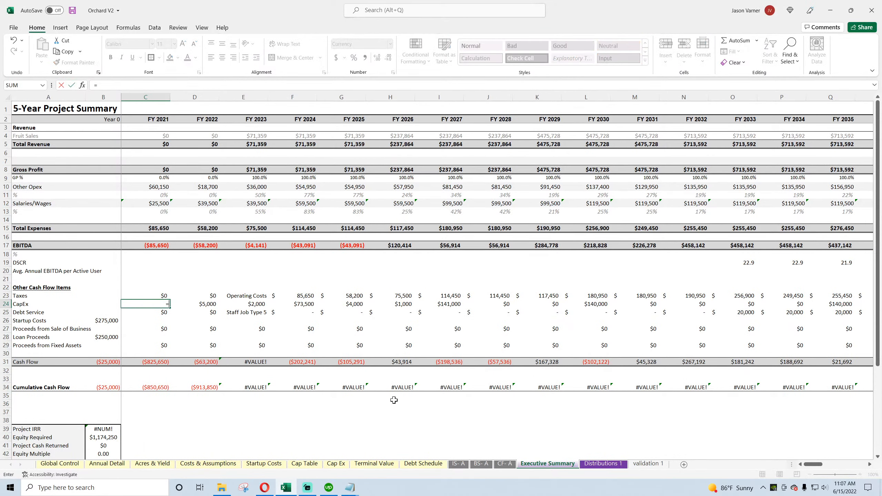
left_click(504, 464)
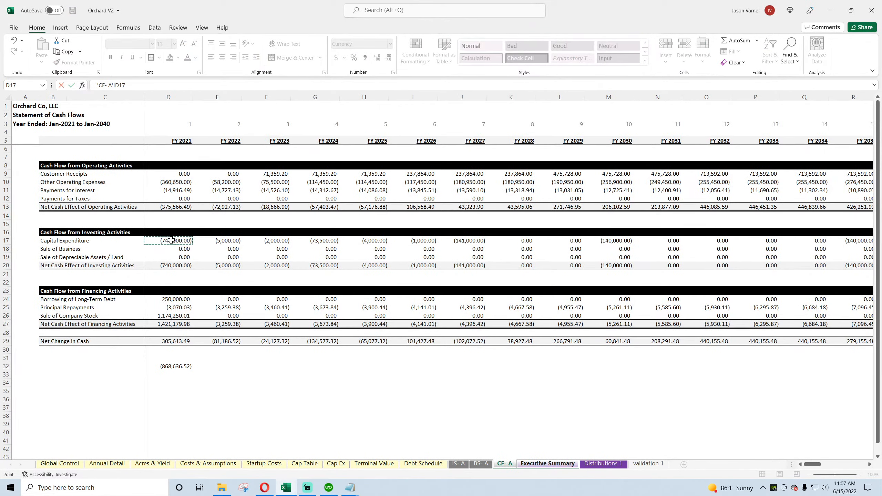
key("Return")
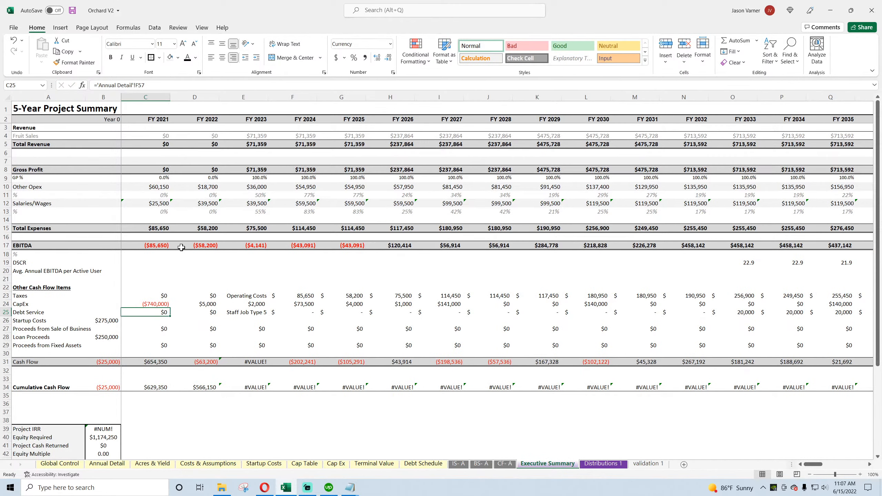
Step: Link the FY 2021 Debt Service cell C25 to Annual Detail as a negative amount, =-'Annual Detail'!I66
type("=")
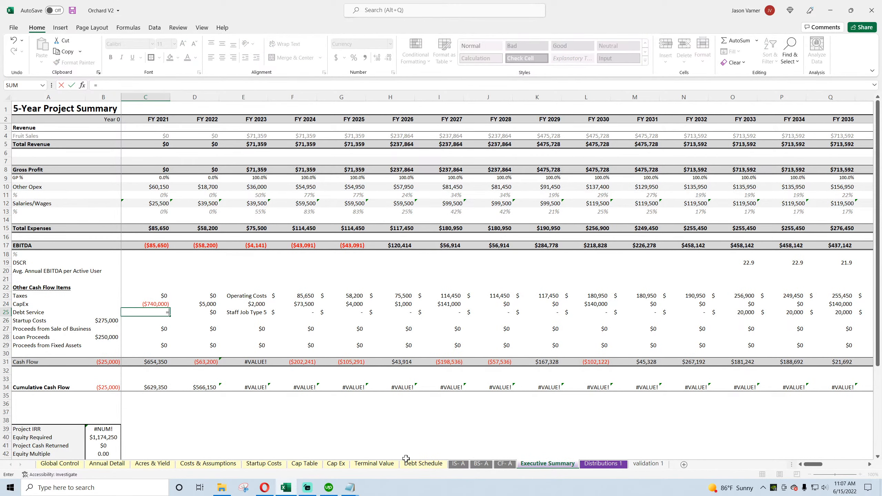
left_click(118, 464)
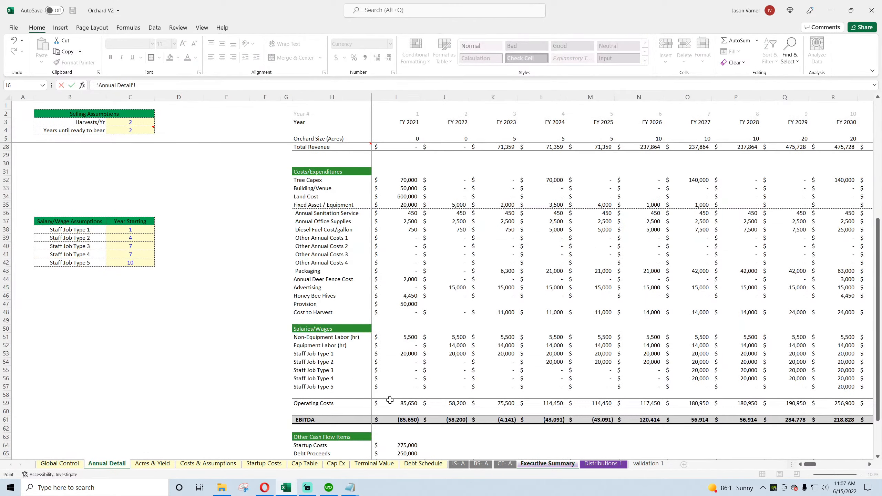
scroll(390, 400, "down", 7)
key("Return")
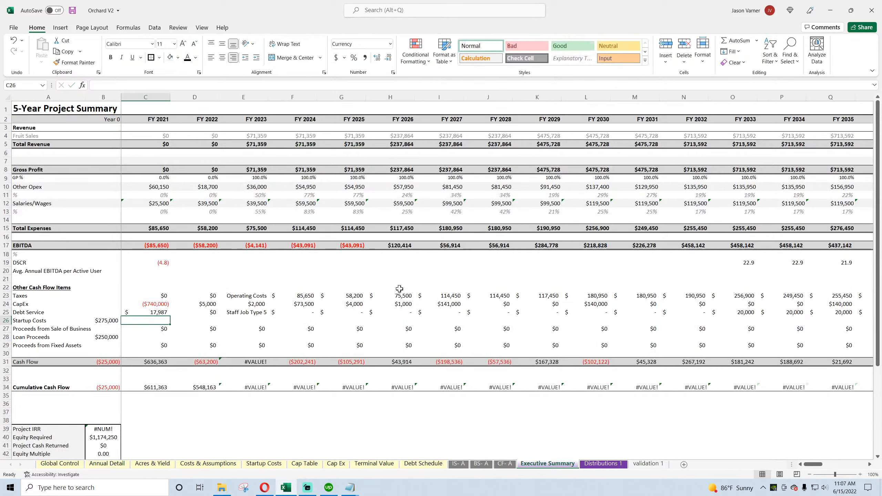
left_click(142, 312)
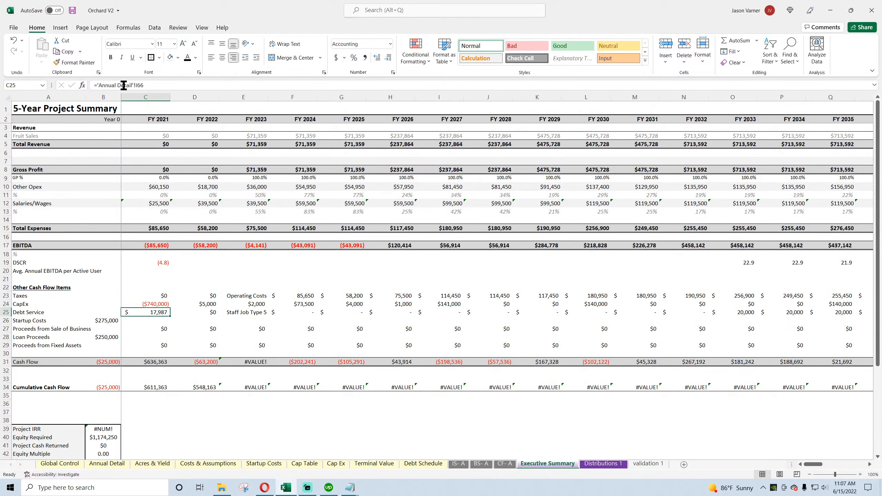
left_click(100, 85)
type("-")
key("Return")
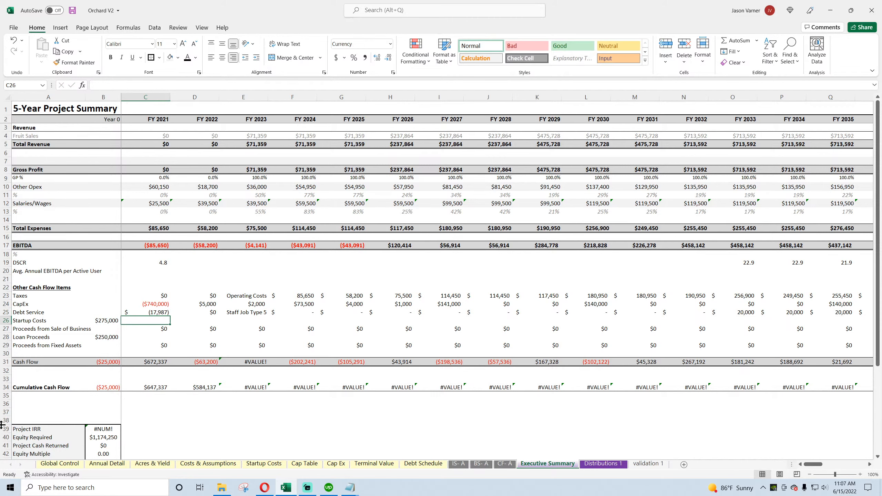
Step: Format rows 23 to 31 as Currency with 0 decimal places, the $ symbol, and negatives in black parentheses
mouse_move(5, 296)
left_mouse_down()
mouse_move(6, 362)
mouse_move(8, 296)
left_mouse_up()
left_click(393, 72)
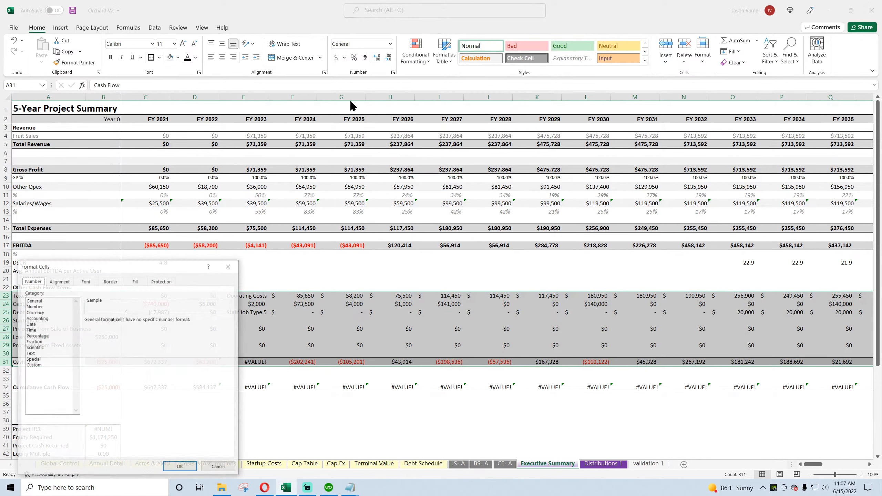
left_click(47, 311)
left_click(141, 322)
left_click(141, 322)
left_click(228, 331)
left_click(111, 344)
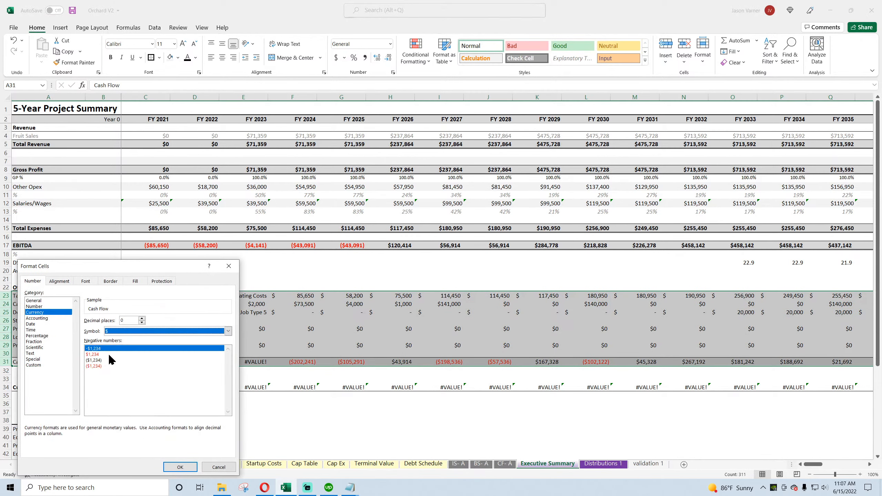
left_click(95, 360)
left_click(180, 466)
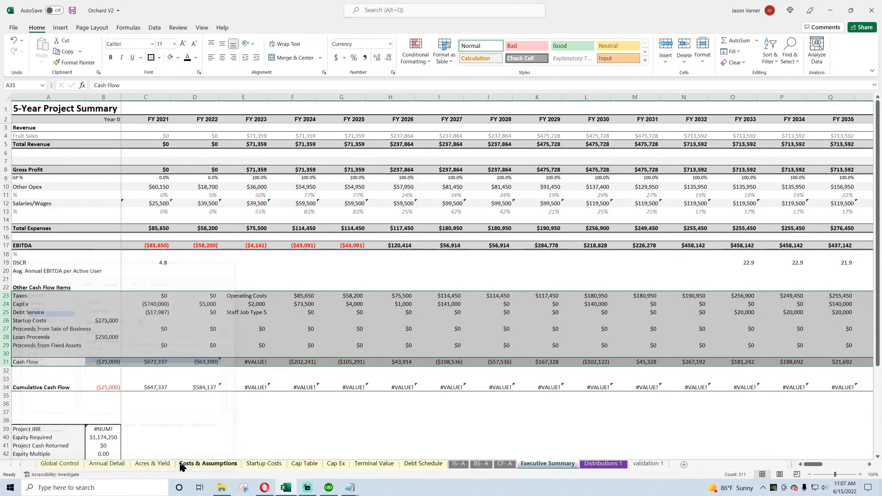
Step: Fill the Taxes formula from C23 across through FY 2033
left_click(156, 297)
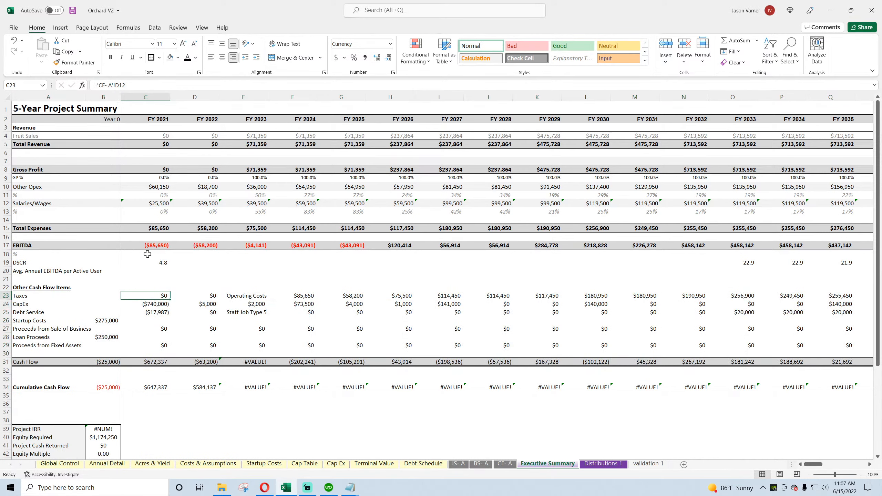
left_click_drag(170, 299, 753, 301)
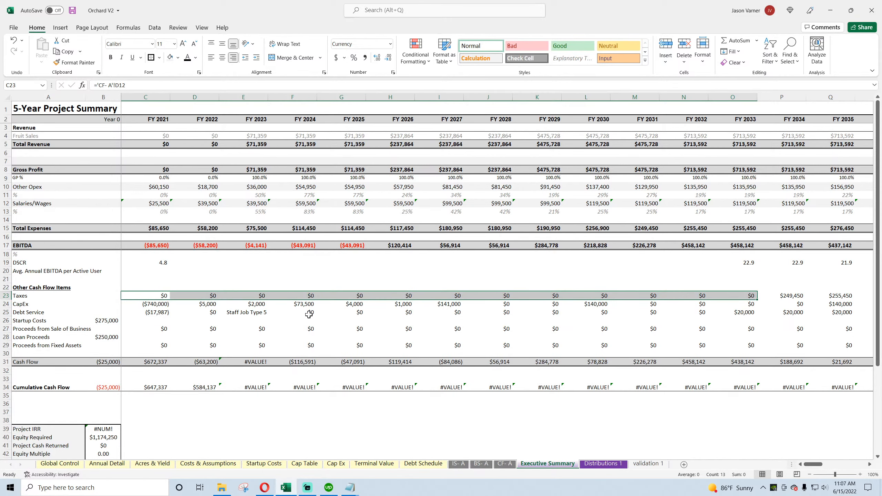
left_click(149, 295)
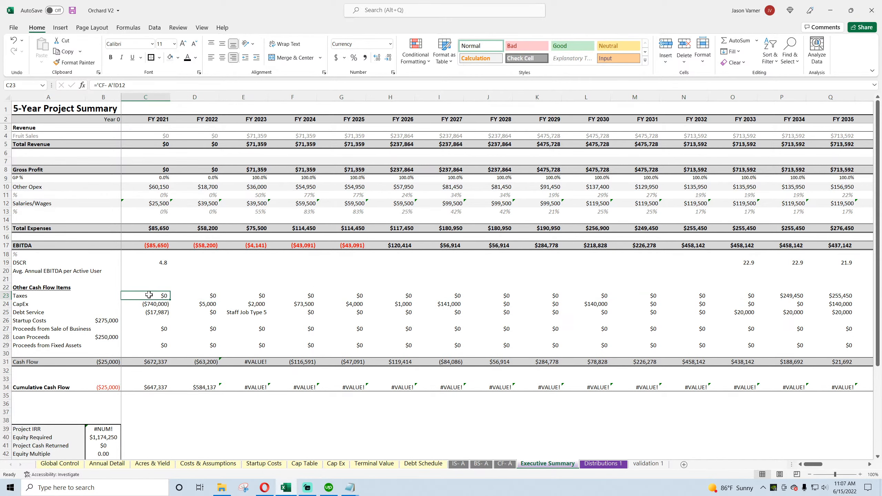
Step: Check taxes on the cash flow and income statements, then set Global Control's Income Tax Rate to 10% and Long-Term Capital Gains Tax Rate to 25%
left_click(504, 464)
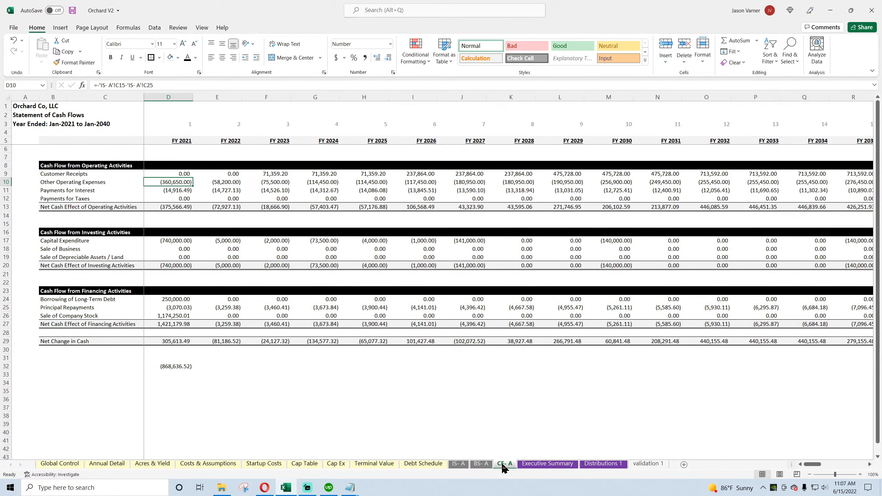
left_click(457, 464)
scroll(490, 411, "down", 11)
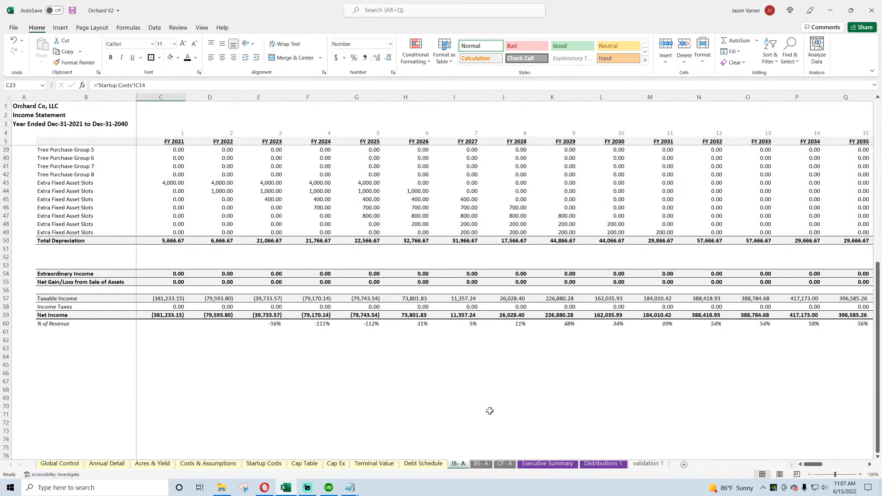
left_click(107, 465)
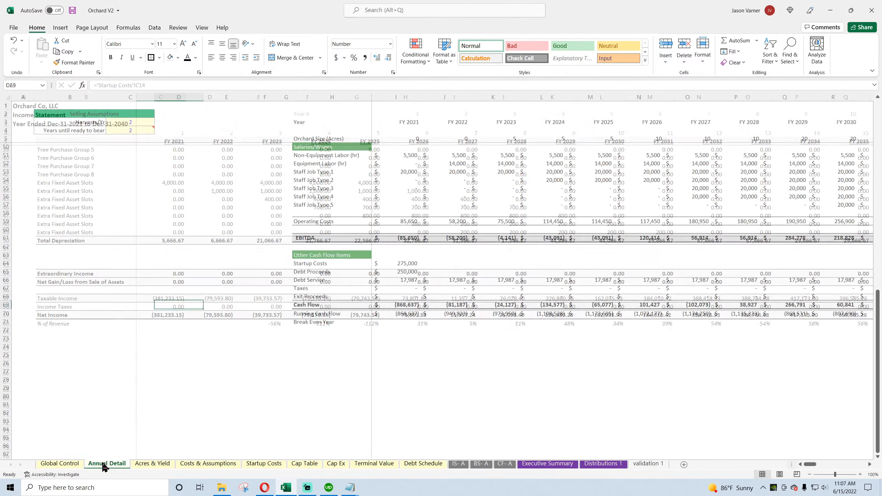
left_click(77, 465)
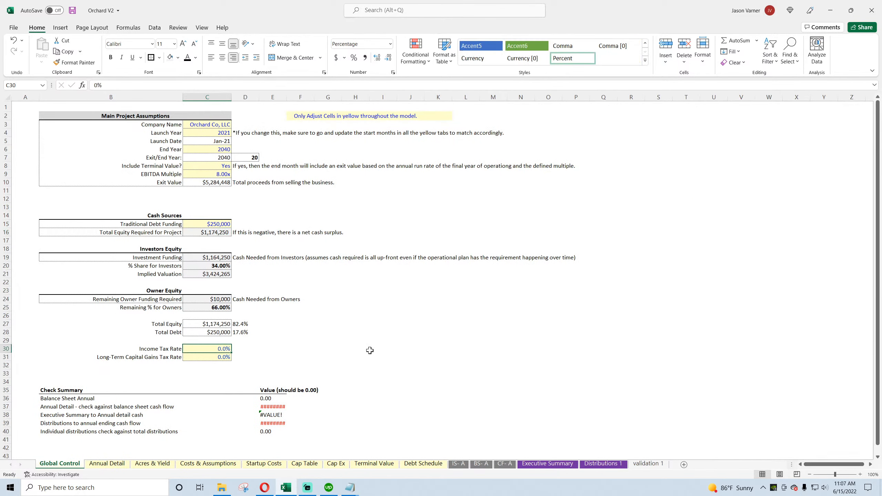
type("25")
key("Return")
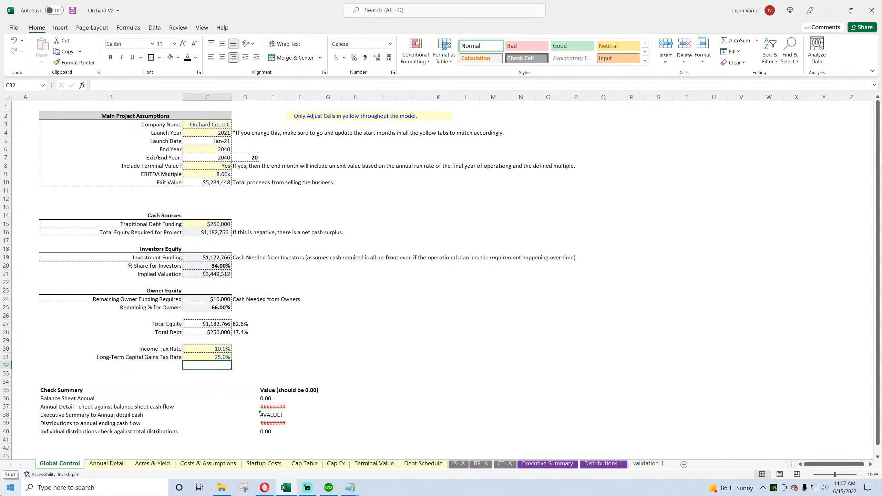
Step: Set the Income Tax Rate to 20% and the Long-Term Capital Gains Tax Rate to 10% on Global Control
left_click(201, 341)
key("Down")
type("20")
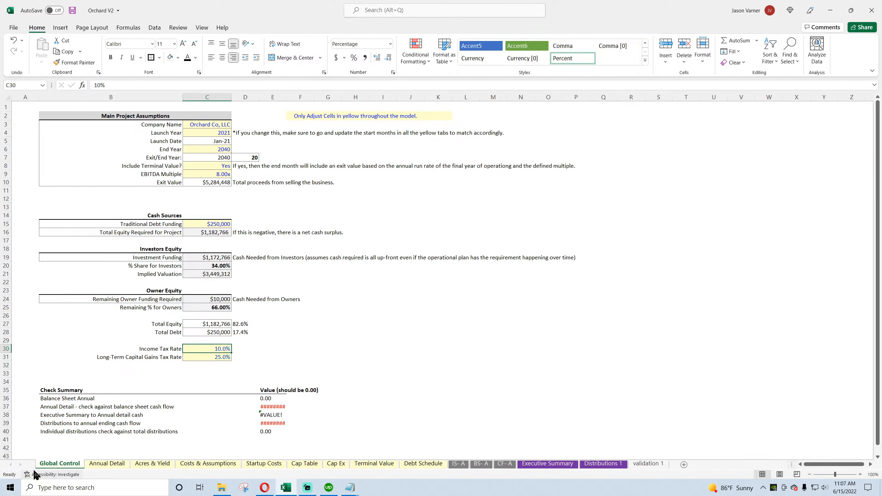
key("Return")
type("10")
key("Return")
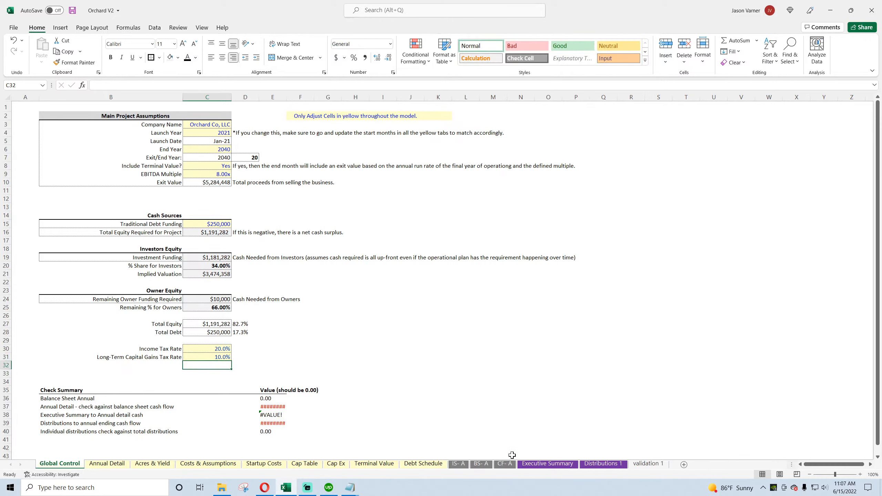
Step: Clear the formula in D32 of the cash flow statement, and review the balance sheet's Cash and Check rows
left_click(504, 464)
left_click(168, 366)
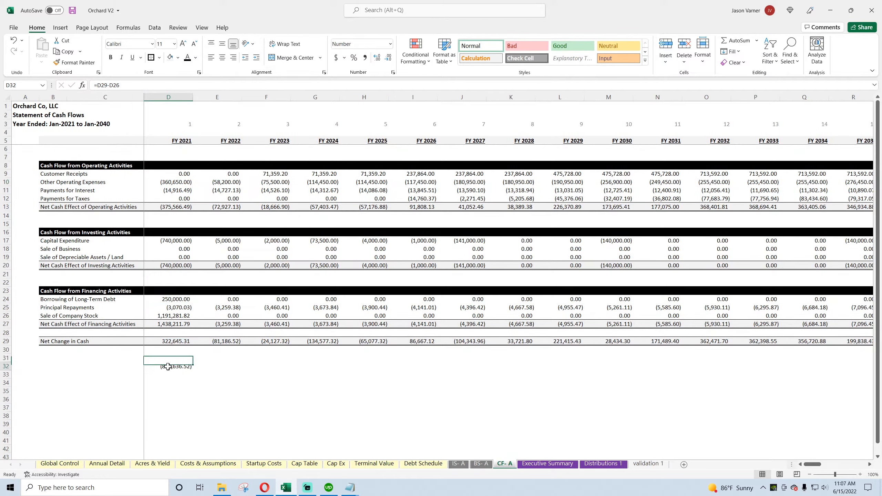
left_click(481, 464)
scroll(359, 409, "down", 9)
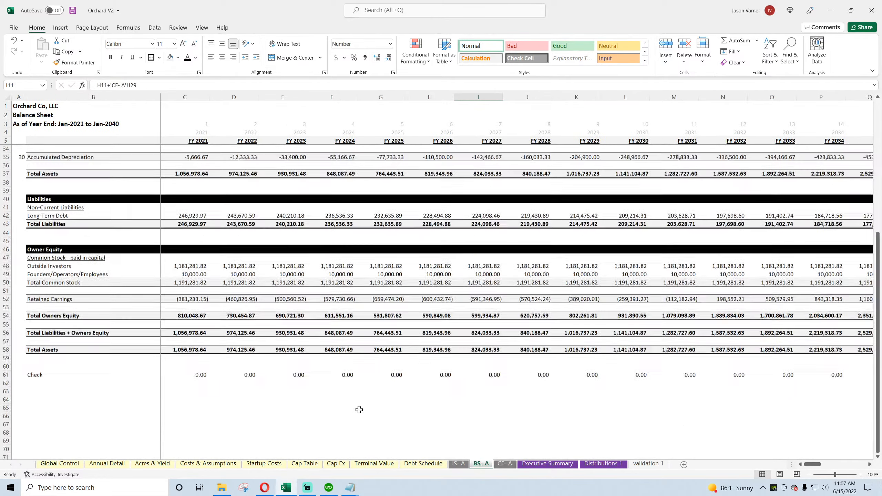
scroll(359, 409, "up", 9)
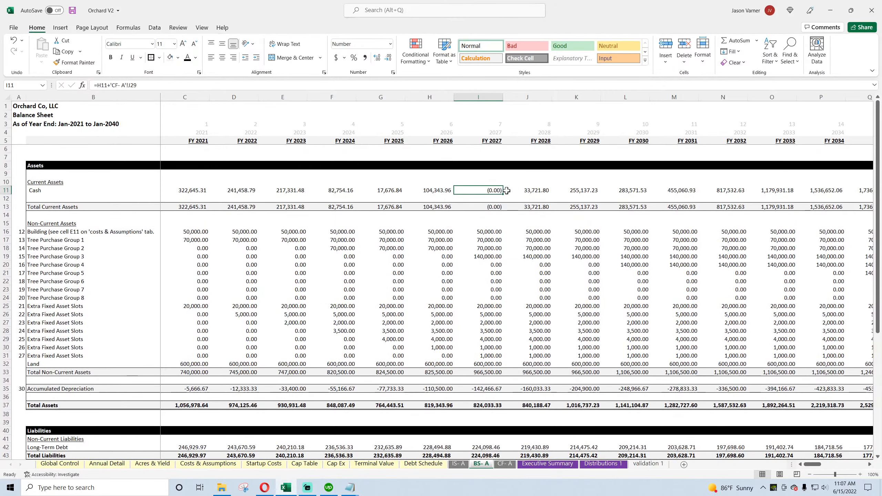
Step: Refill the Executive Summary's Taxes formula from C23 through FY 2032 and inspect the FY 2026 and FY 2027 tax cells
left_click(565, 465)
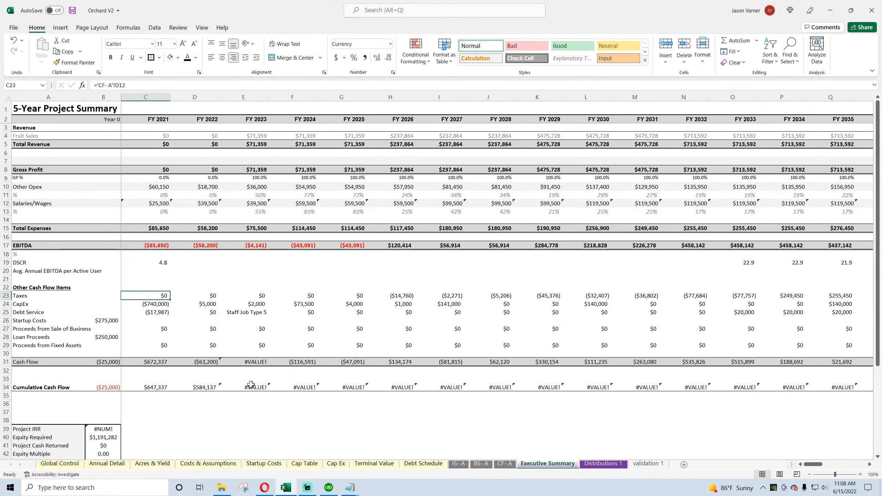
left_click_drag(170, 301, 704, 296)
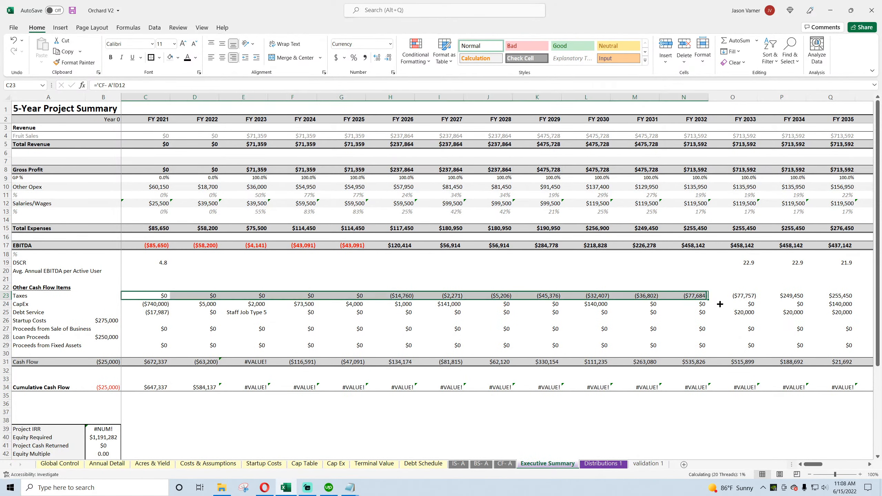
left_click(410, 295)
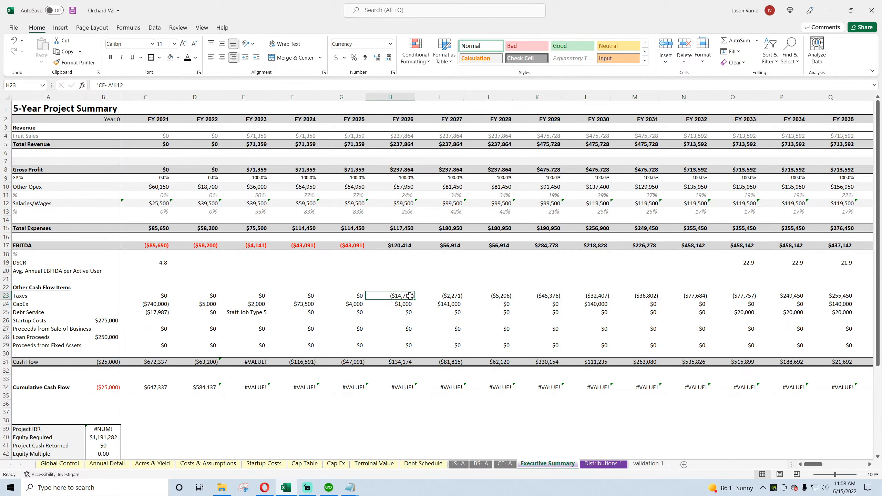
left_click(453, 297)
left_click(402, 298)
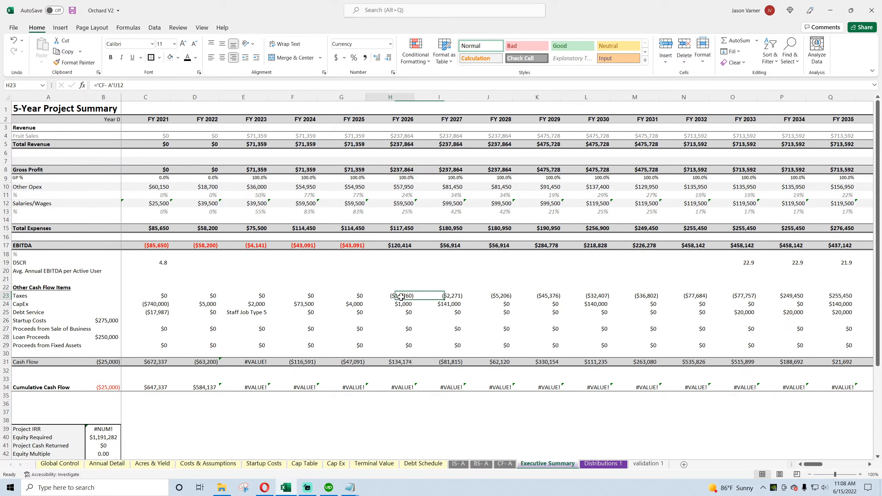
Step: Examine the income statement's FY 2027 Taxable Income formula and compare FY 2026 and FY 2027 Total Operating Expenses
left_click(457, 464)
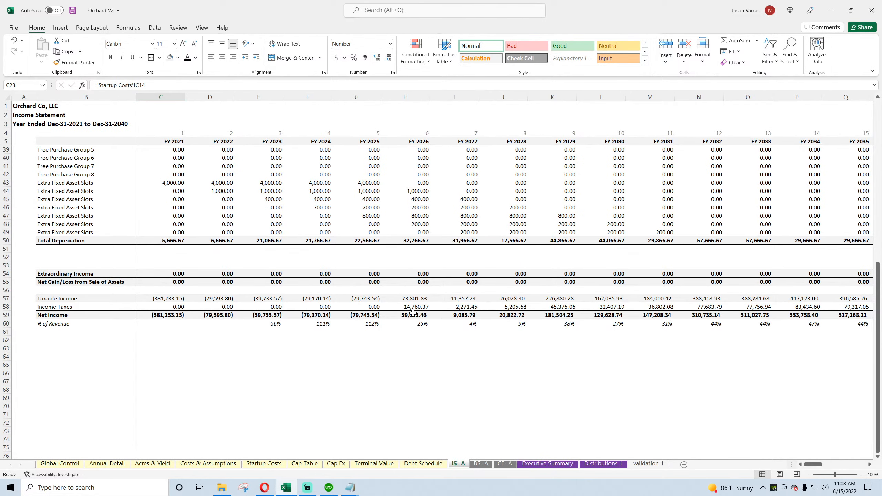
scroll(442, 296, "up", 4)
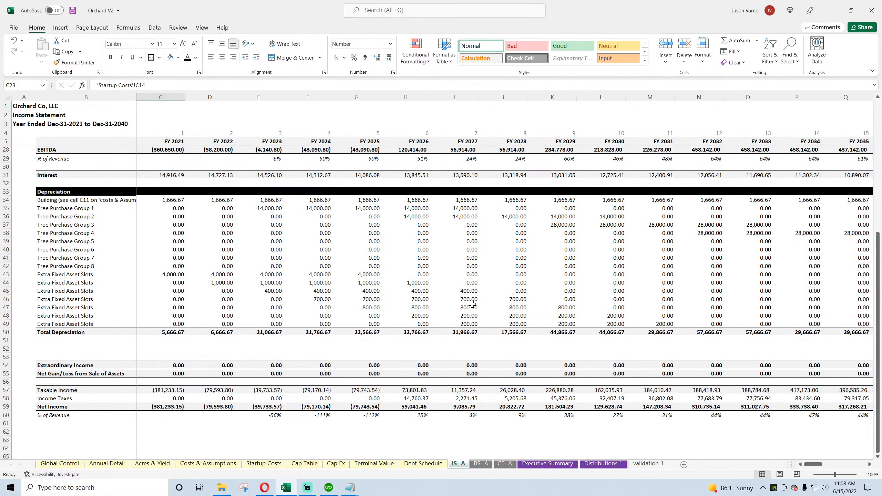
scroll(469, 332, "up", 7)
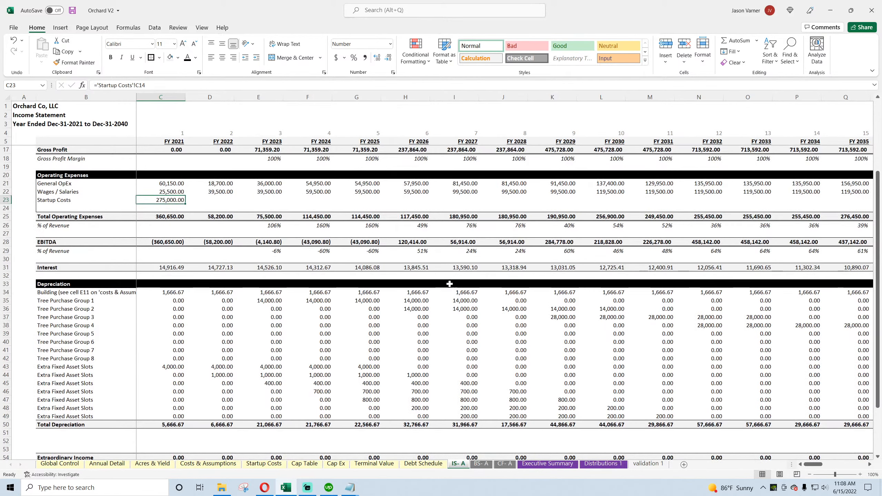
scroll(471, 336, "up", 1)
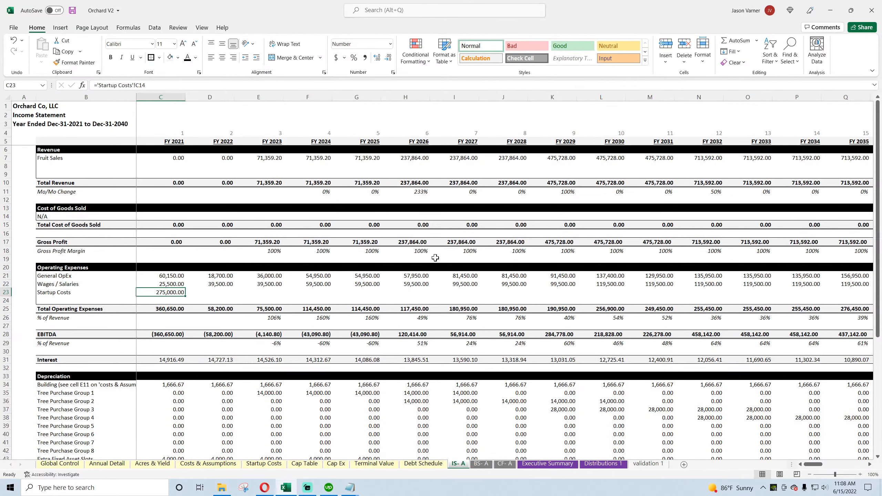
scroll(465, 309, "down", 7)
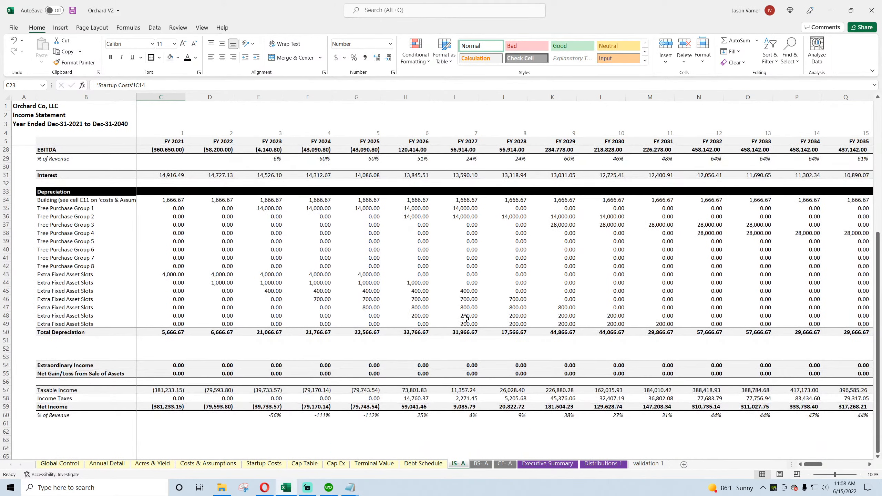
left_click(462, 391)
double_click(462, 390)
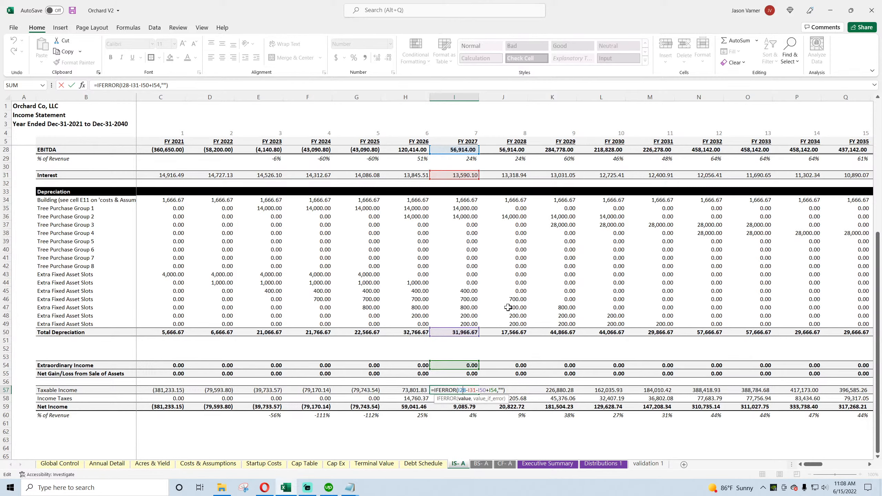
scroll(508, 308, "up", 4)
key("Return")
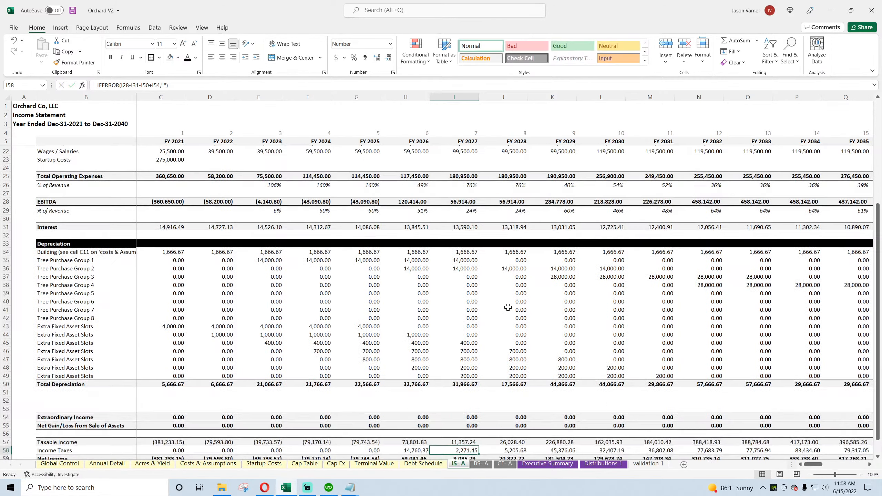
scroll(502, 302, "up", 4)
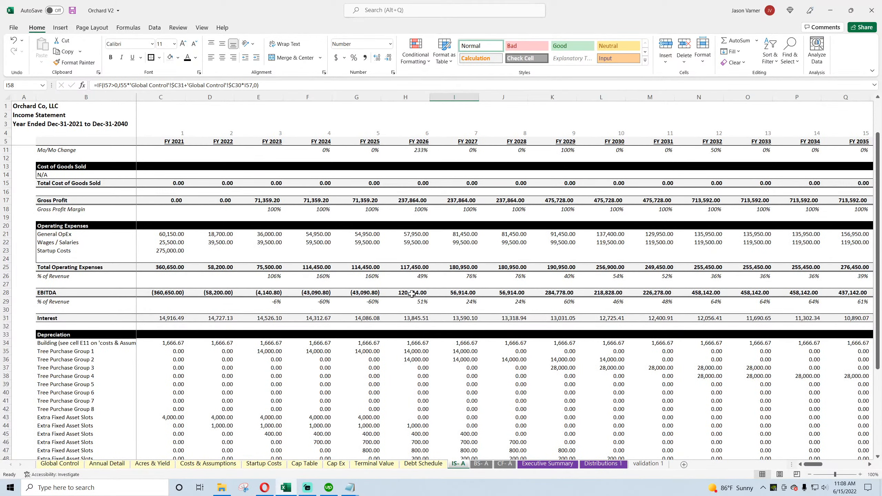
left_click(413, 268)
left_click(469, 266)
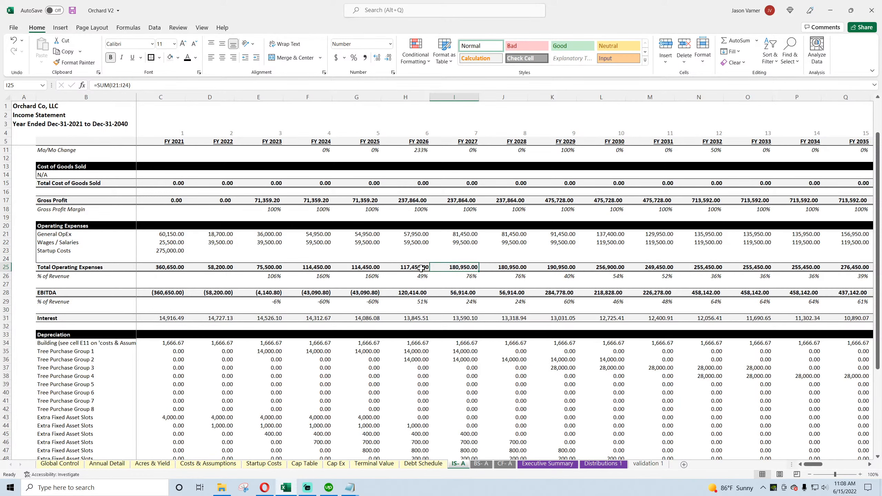
Step: Save the workbook and review the balance sheet's Check row and the Annual Detail cash flow lines
left_click(73, 10)
left_click(481, 464)
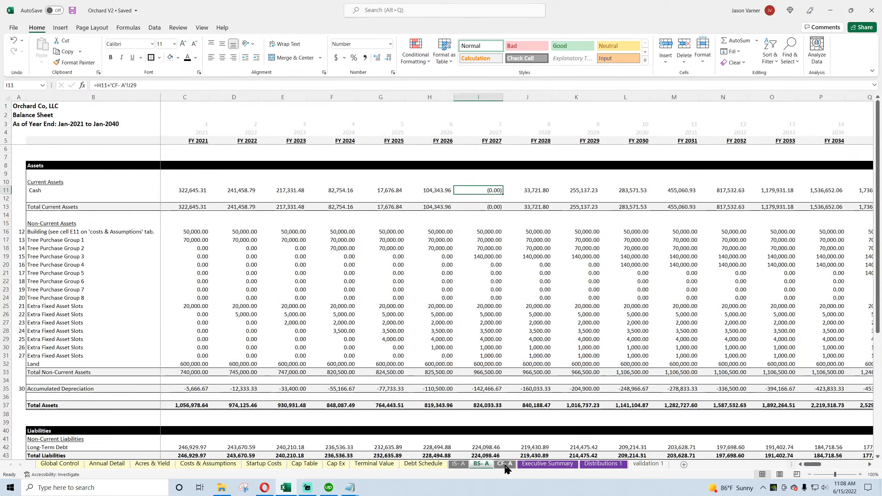
left_click(505, 464)
left_click(480, 464)
scroll(319, 414, "down", 5)
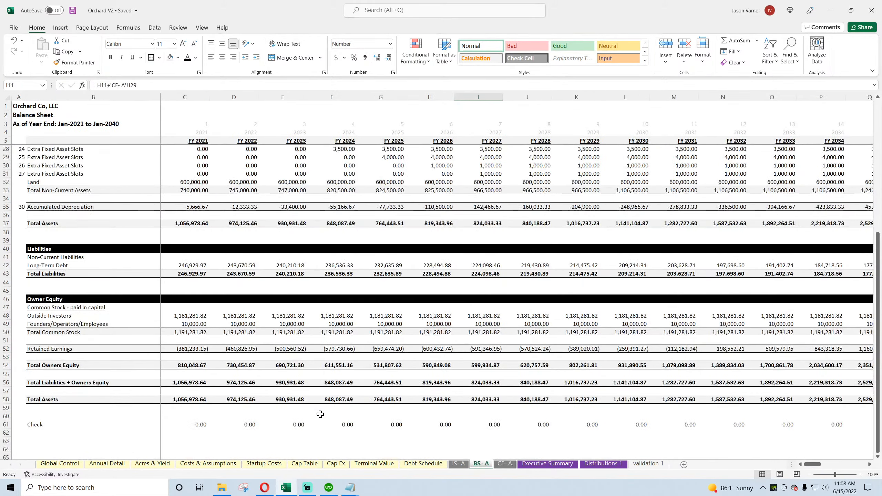
scroll(320, 414, "up", 5)
left_click(102, 464)
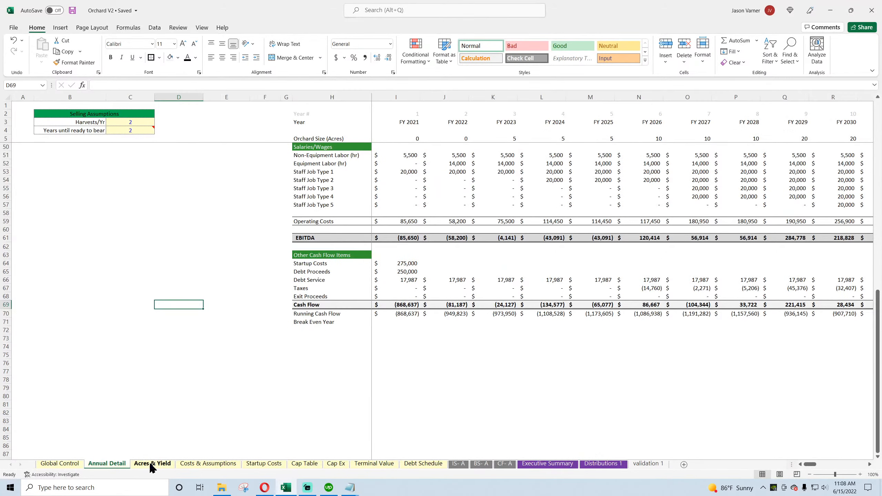
Step: Fill the Executive Summary's CapEx formula from C24 across through FY 2033
left_click(547, 464)
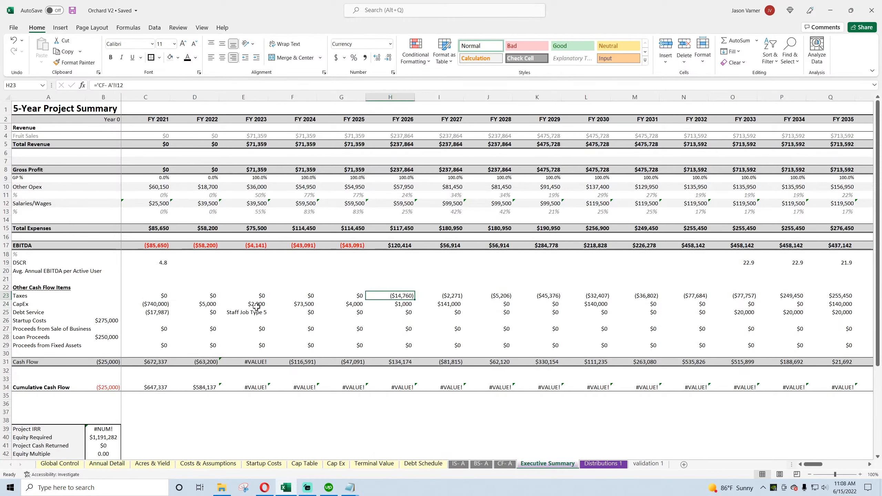
left_click(149, 305)
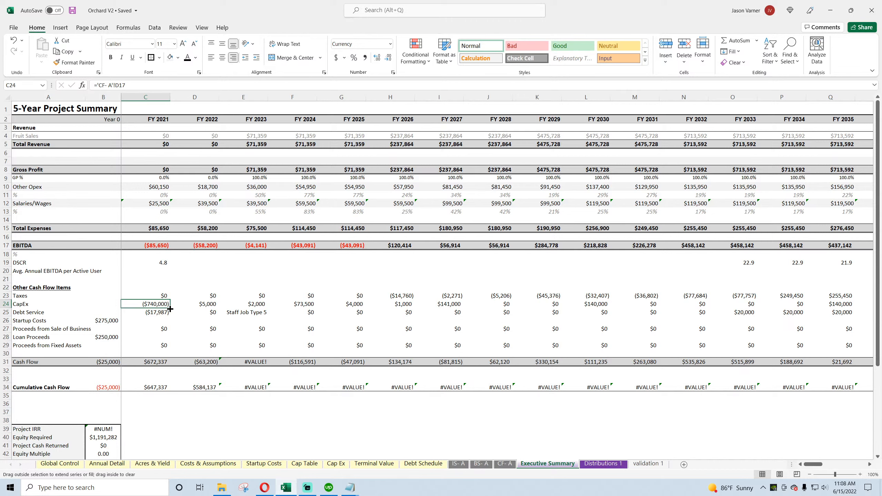
left_click_drag(169, 309, 750, 308)
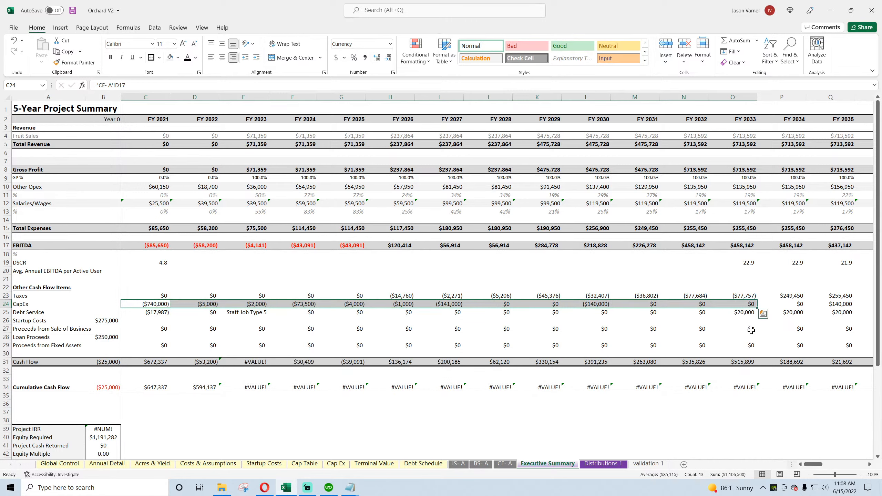
Step: Fill the Debt Service formula from C25 across through FY 2034 and inspect the FY 2023 EBITDA formula
left_click(158, 312)
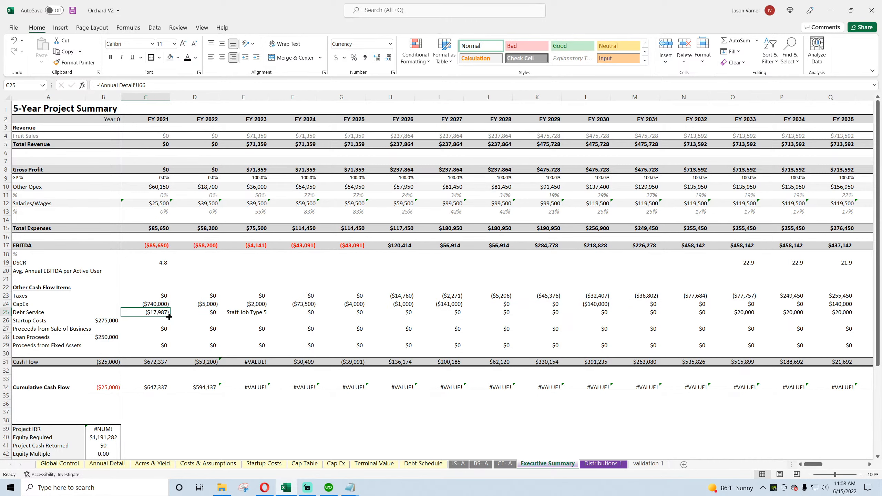
left_click_drag(170, 317, 799, 345)
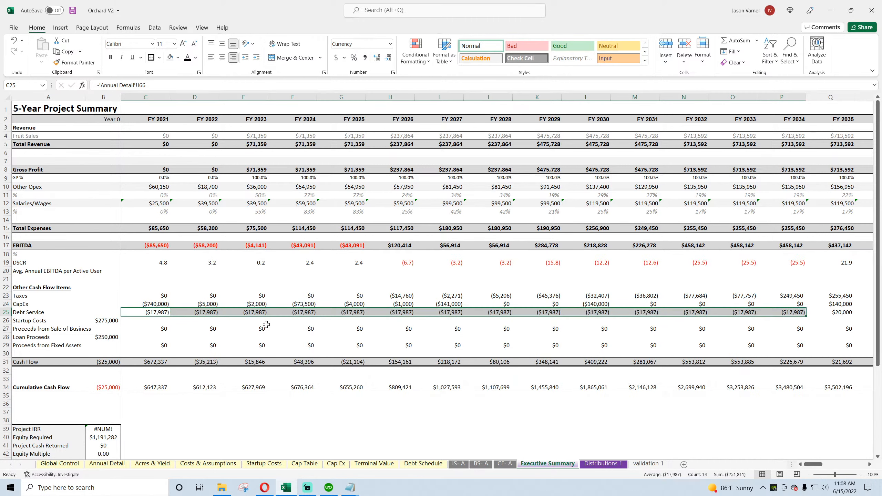
left_click(240, 253)
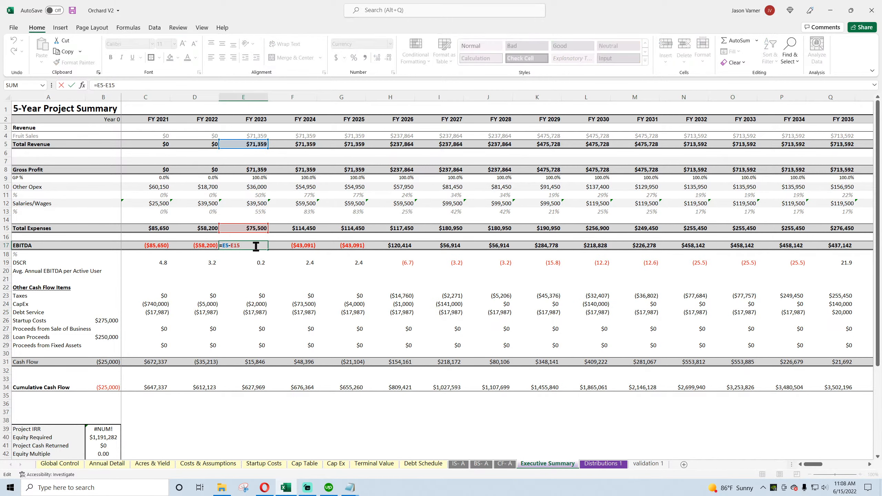
Step: Check the source links for Startup Costs, Proceeds from Sale of Business, Proceeds from Fixed Assets and Loan Proceeds against the cash flow statement
left_click(109, 321)
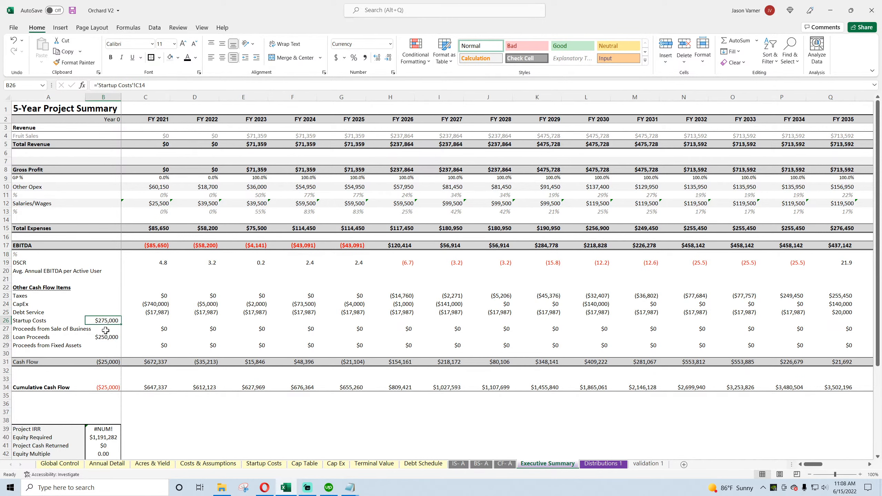
left_click(106, 330)
left_click(148, 329)
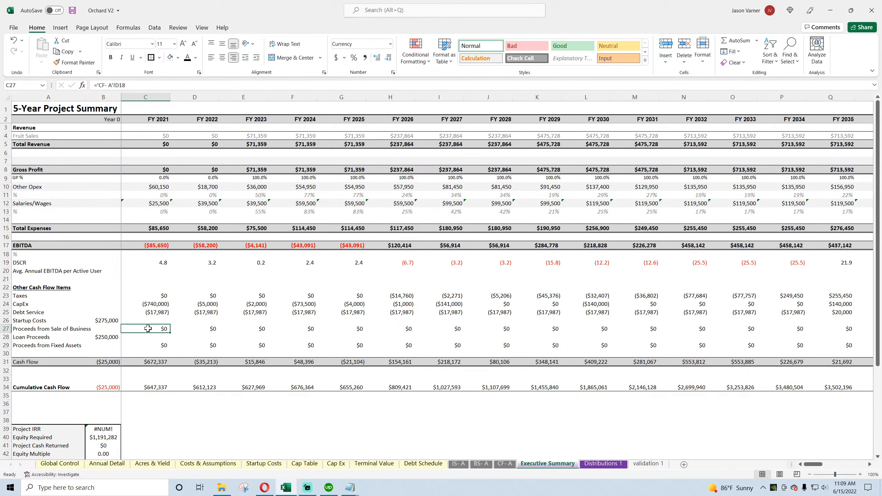
left_click(505, 463)
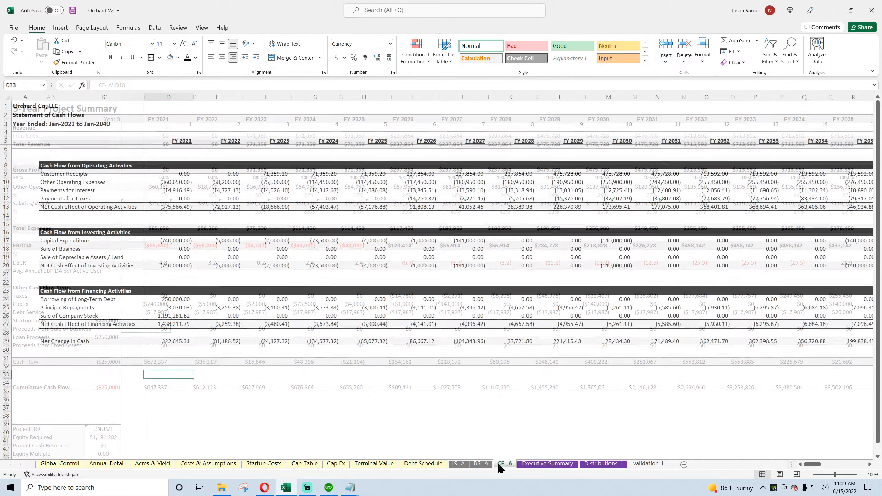
left_click(65, 250)
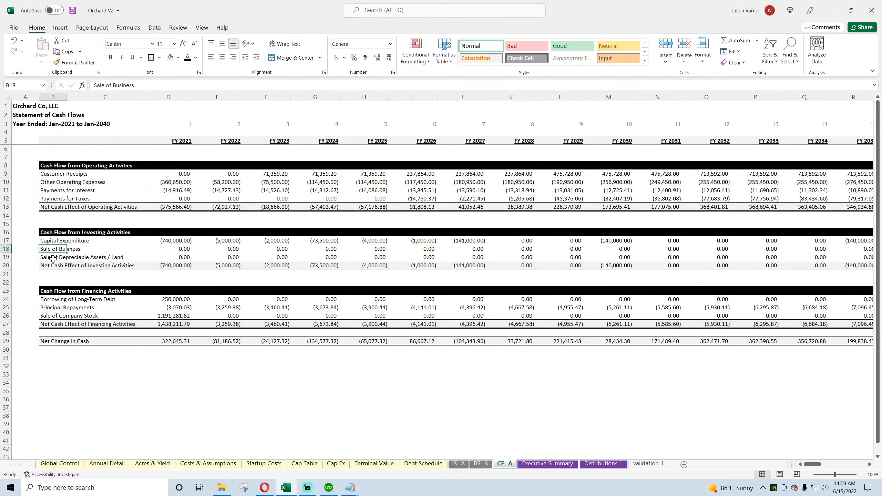
left_click(542, 463)
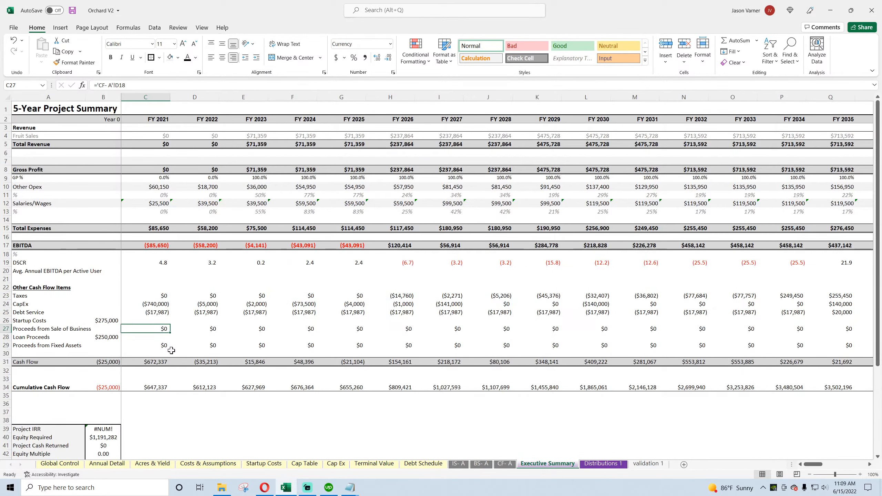
left_click(154, 346)
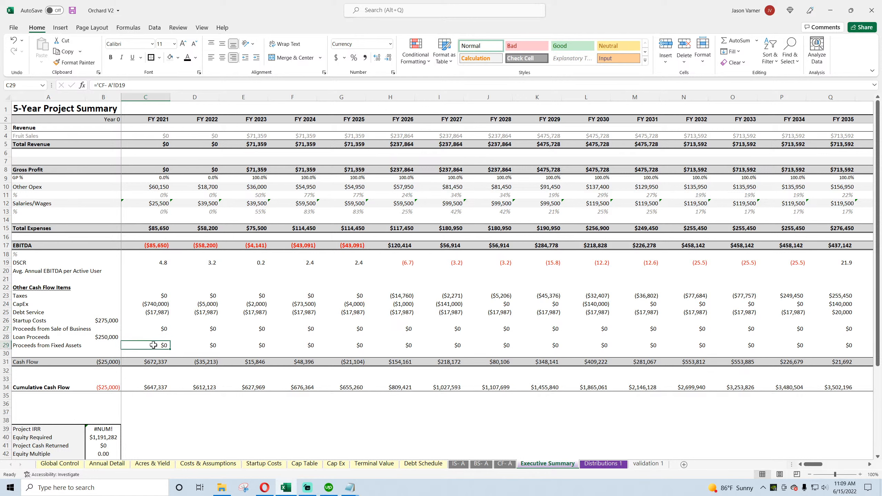
left_click(108, 337)
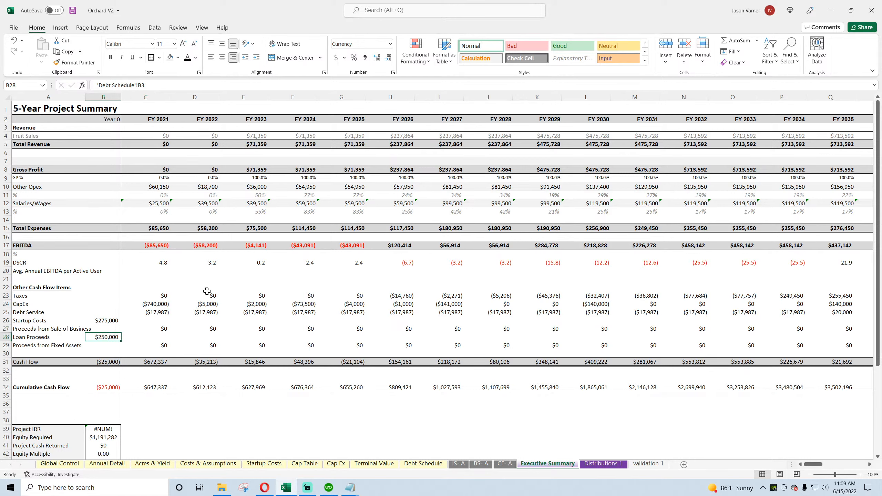
Step: Extend the Taxes, CapEx and Debt Service formulas through FY 2070 and compare the final Cumulative Cash Flow with Annual Detail's Running Cash Flow
left_click_drag(207, 291, 862, 417)
left_click(790, 386)
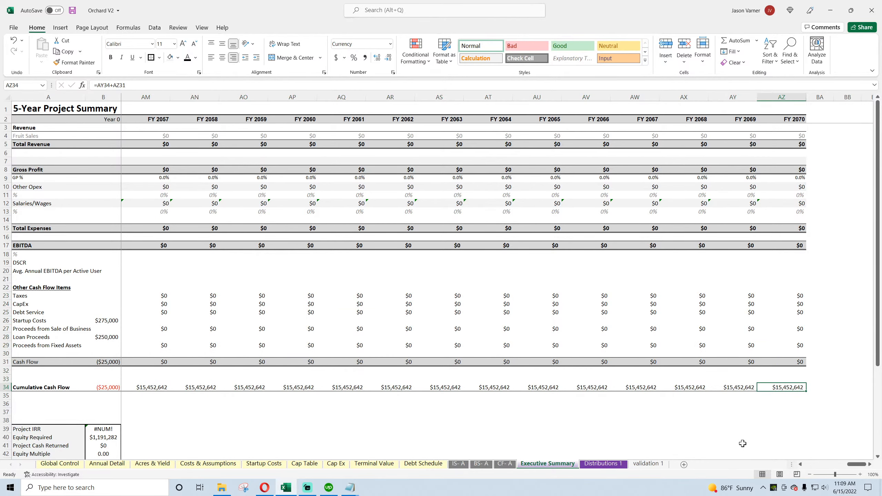
left_click(483, 464)
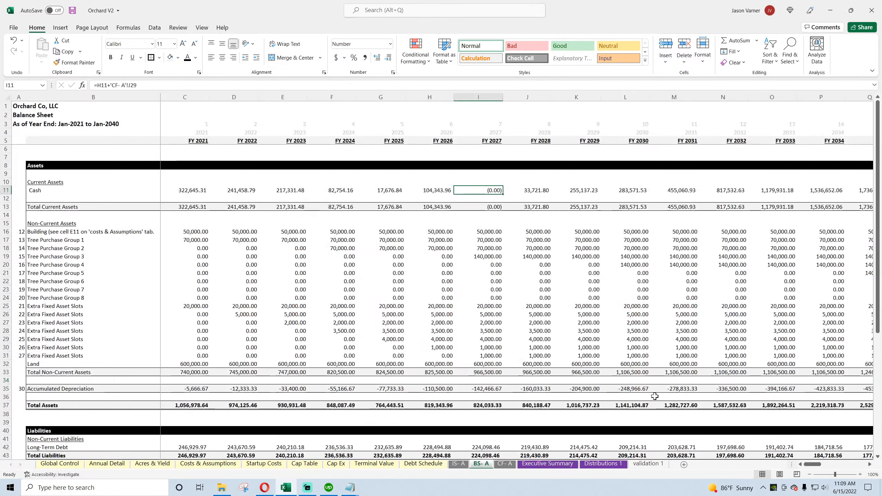
left_click(117, 465)
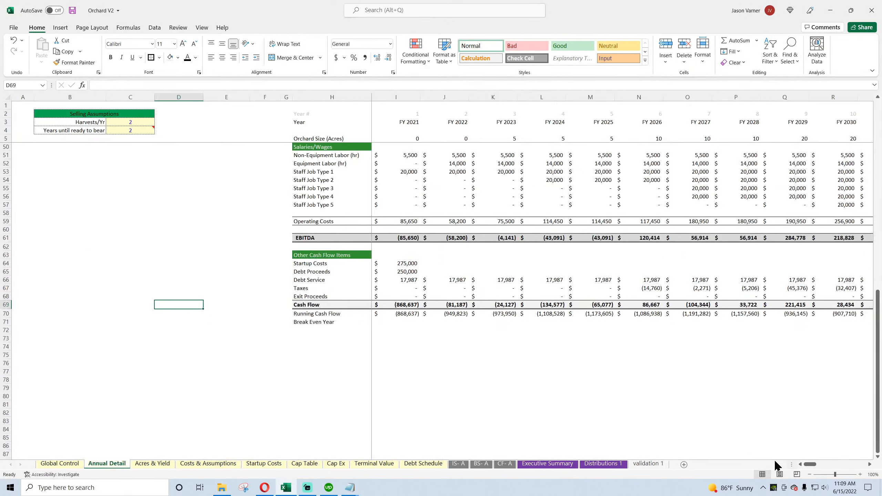
left_click_drag(812, 465, 864, 465)
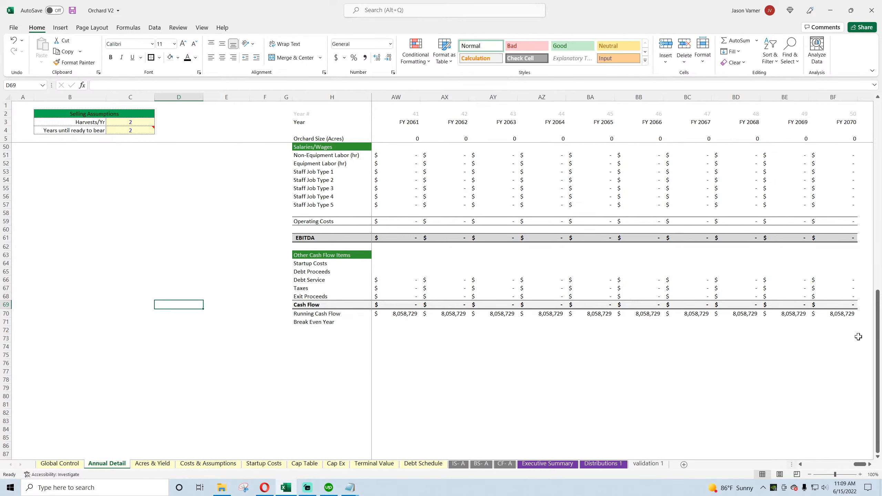
left_click(842, 313)
left_click(505, 464)
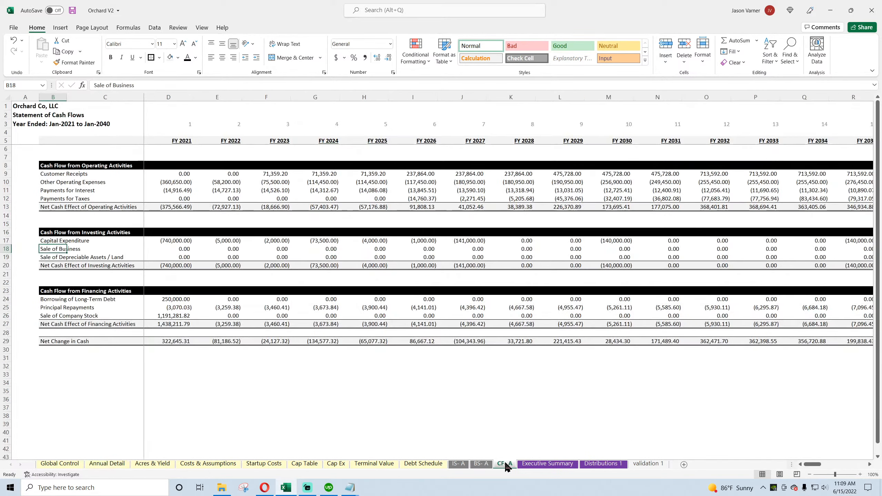
Step: Rewrite the Executive Summary's Year 0 Cash Flow formula in B31 as =B17+B23+B24+B25+B26+B27+B28+B29
left_click(566, 464)
left_click_drag(853, 464, 813, 465)
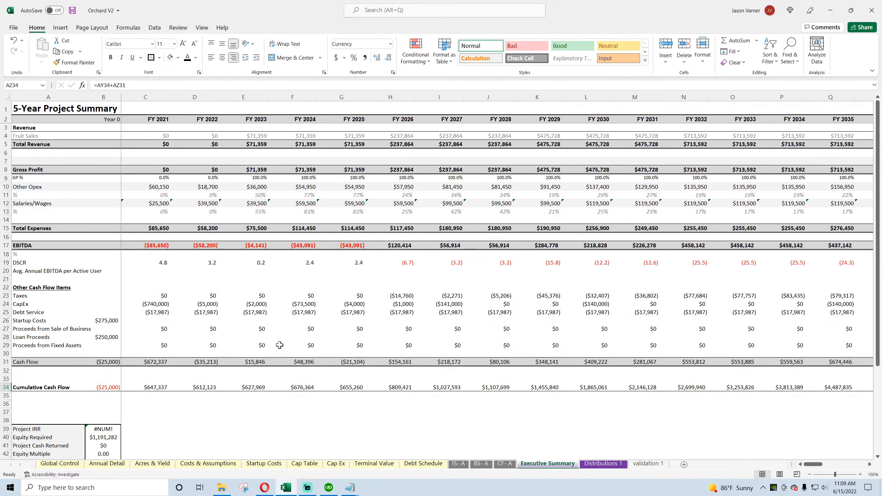
left_click(104, 362)
left_click_drag(193, 85, 7, 82)
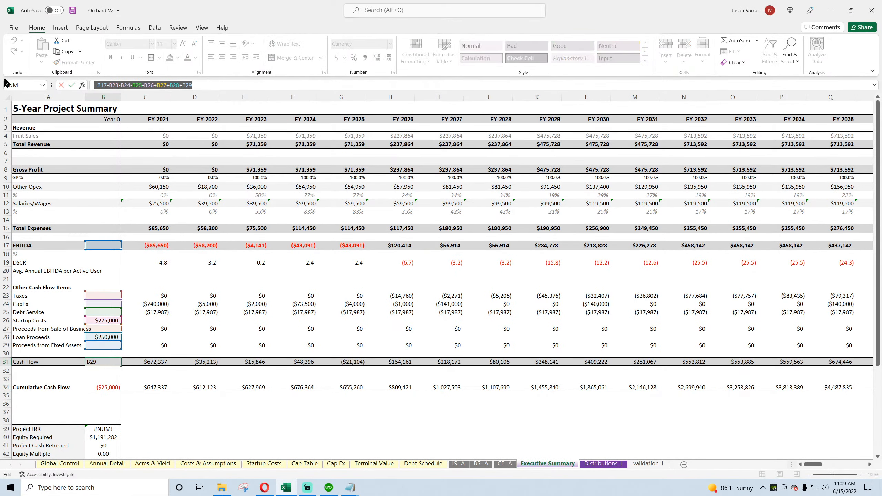
type("=")
left_click(104, 245)
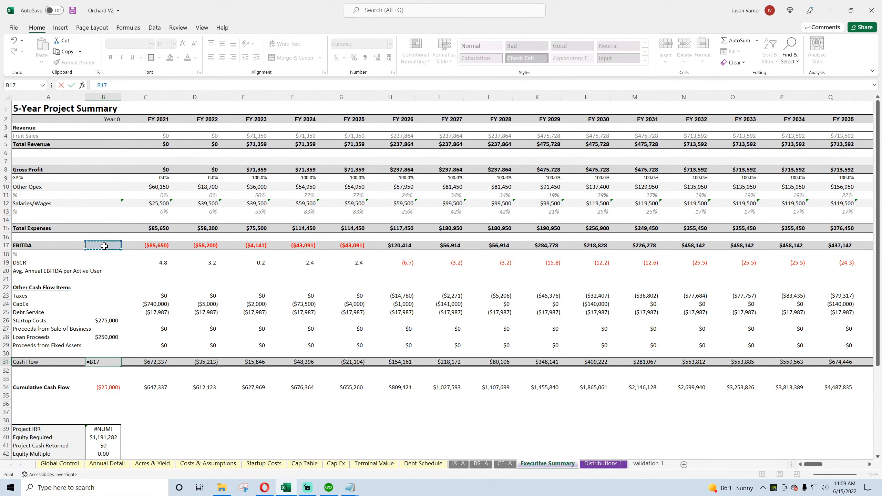
type("+")
left_click(113, 295)
type("+")
left_click(110, 304)
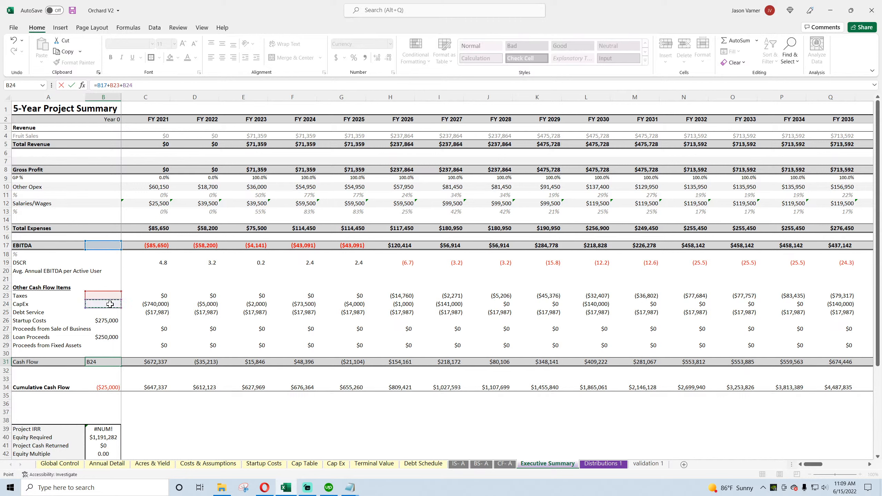
type("+")
left_click(108, 313)
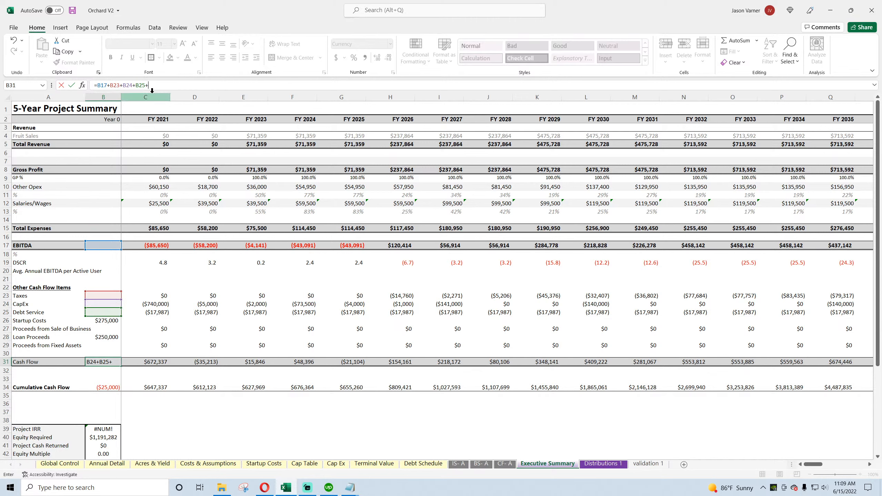
left_click(110, 320)
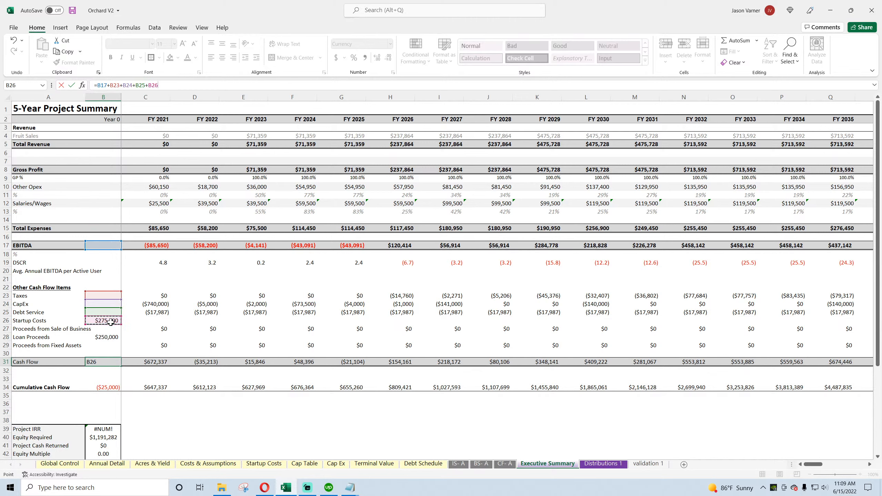
left_click(109, 328)
type("+")
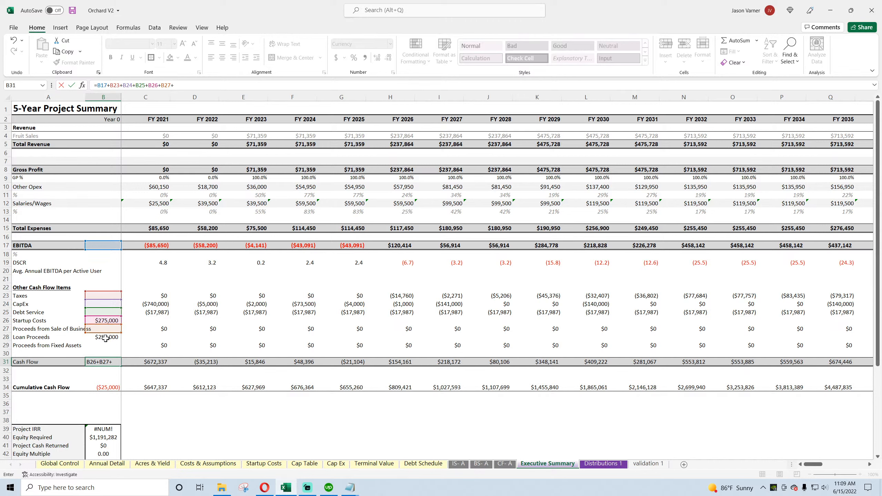
left_click(104, 338)
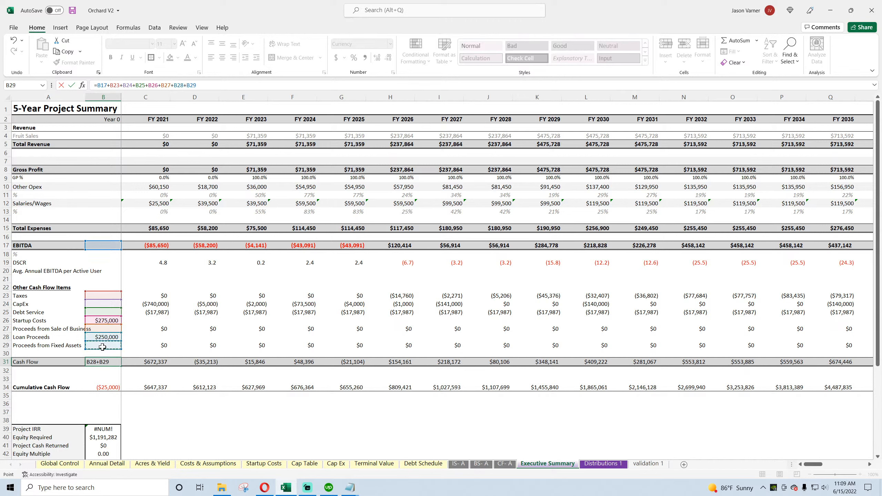
key("Return")
Step: Make the Year 0 Startup Costs link in B26 negative
left_click(103, 320)
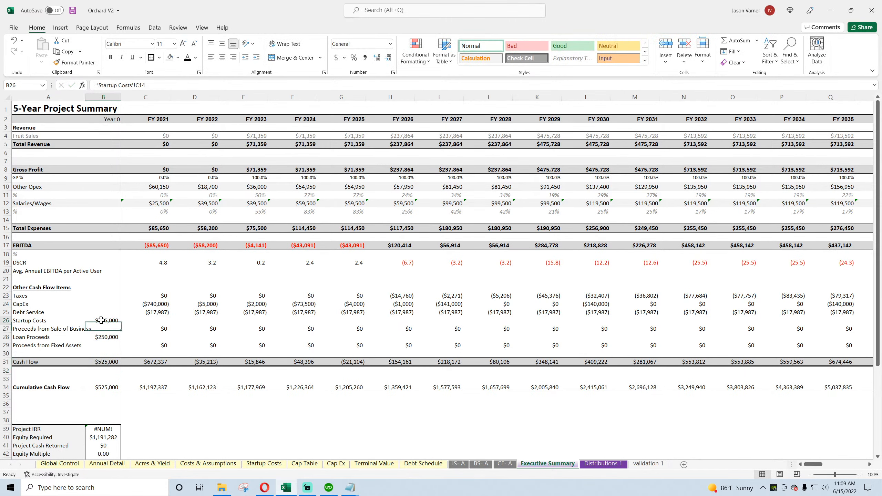
left_click(98, 86)
key("Return")
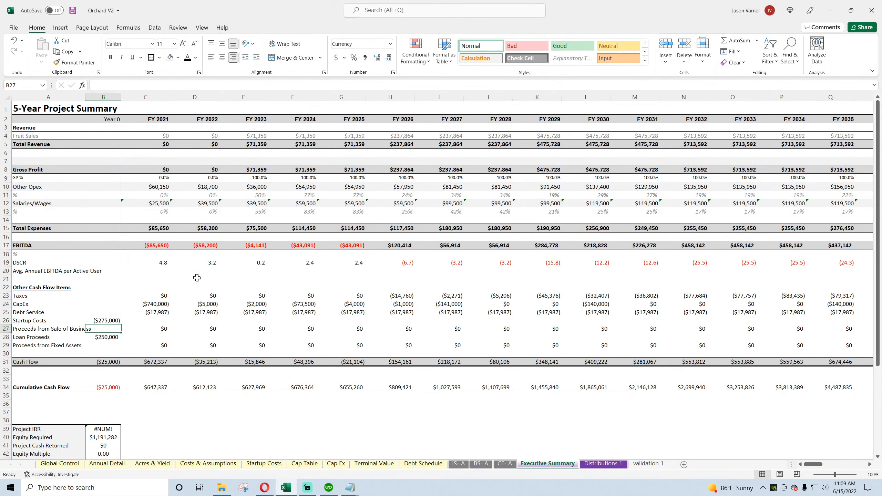
Step: Fill the Cash Flow formula from B31 across through FY 2070 and compare the final Cumulative Cash Flow with Annual Detail's Running Cash Flow
left_click_drag(111, 362, 357, 363)
left_click(160, 363)
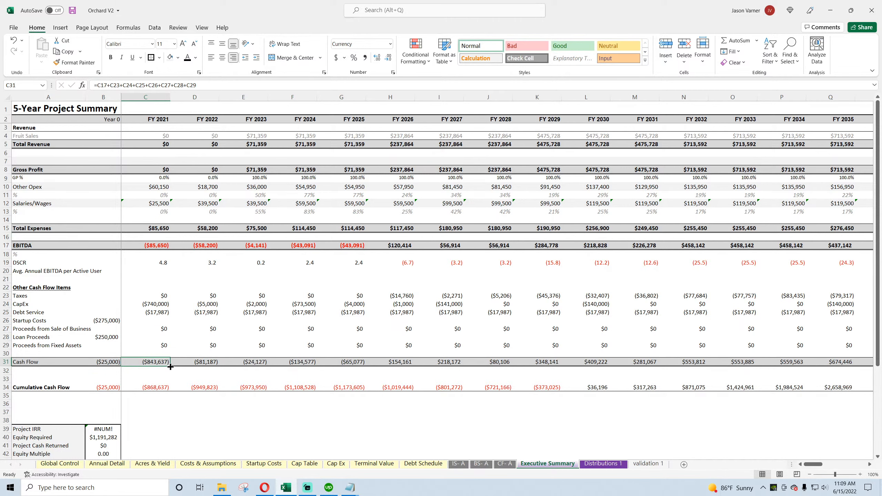
left_click_drag(170, 367, 879, 382)
left_click(795, 386)
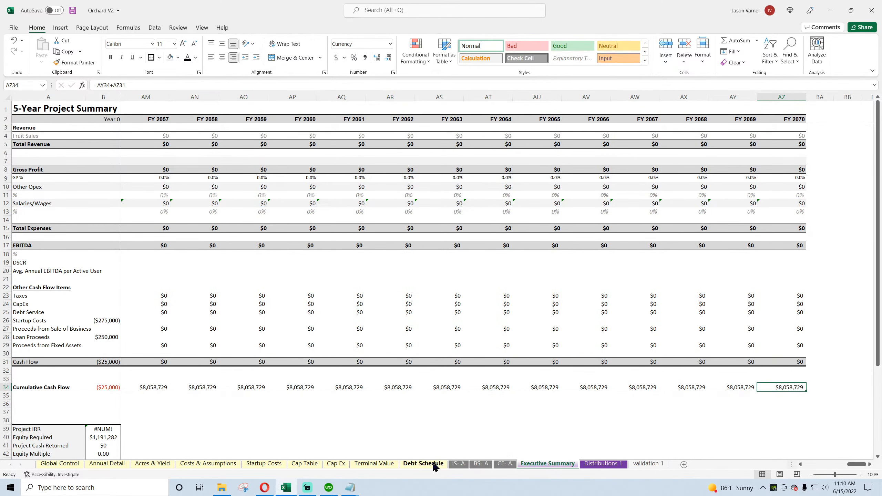
left_click(107, 463)
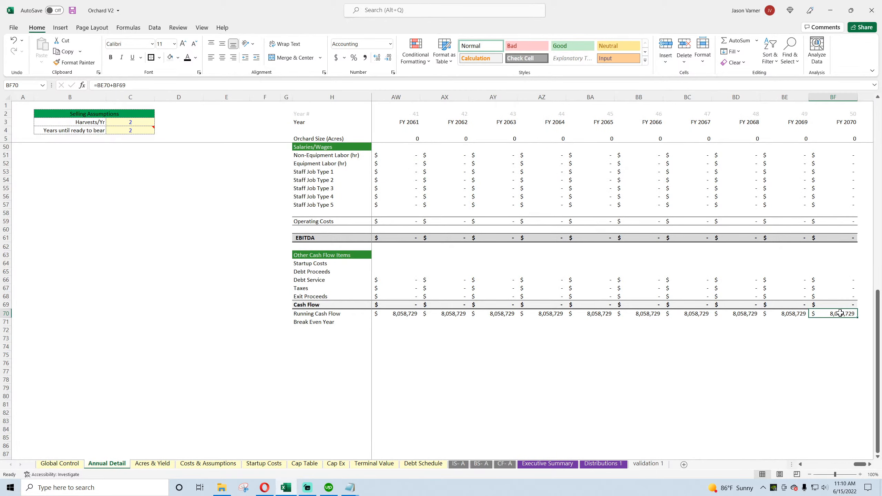
Step: Calculate FY 2070 cash minus the Total Equity Required from Global Control in spare cell BC11 of the balance sheet
left_click(481, 464)
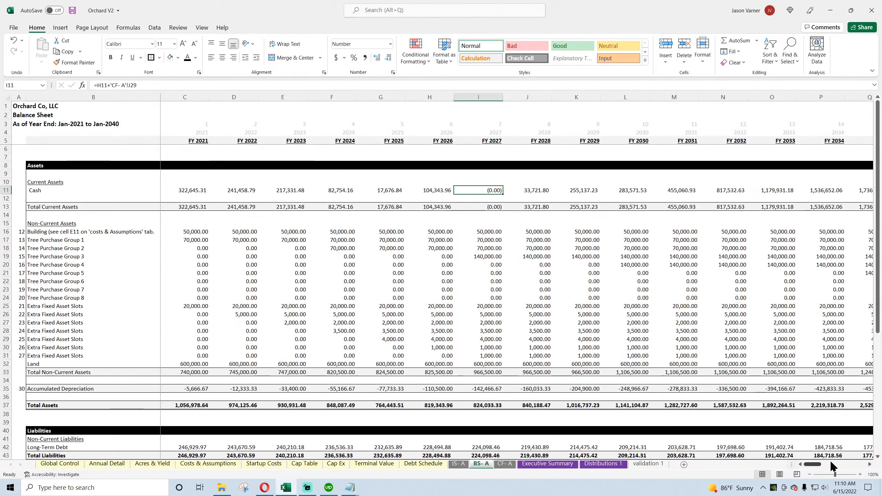
left_click_drag(813, 465, 856, 465)
left_click_drag(823, 190, 769, 190)
left_click(768, 189)
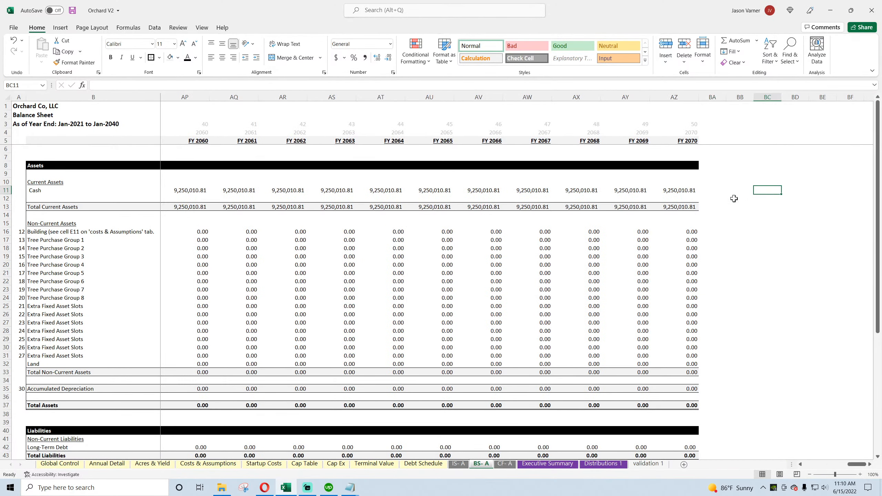
type("=")
left_click(676, 188)
type("-")
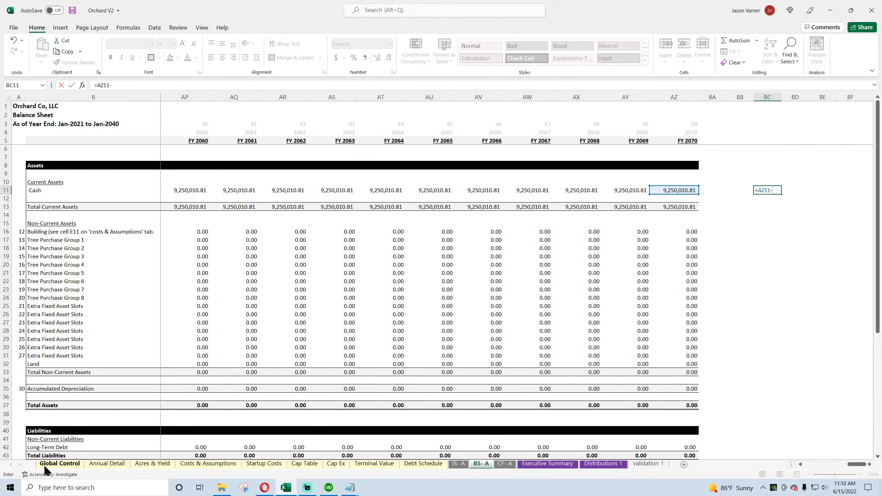
left_click(59, 463)
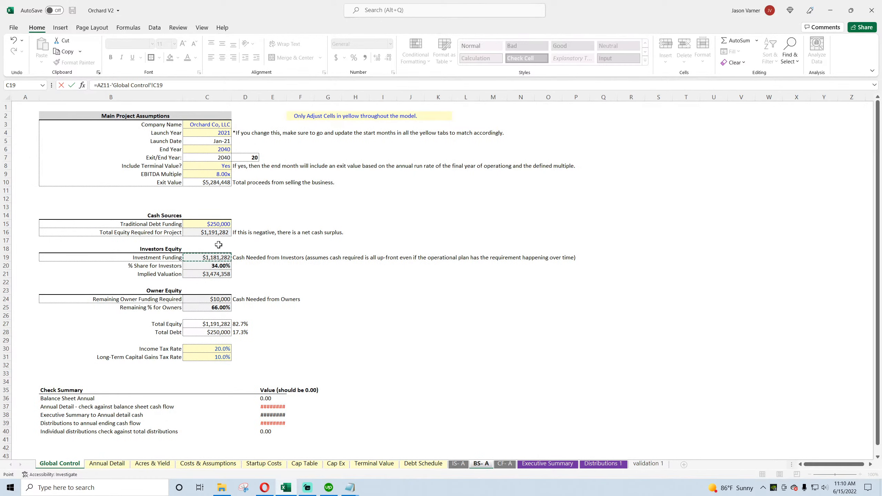
left_click(219, 233)
key("Return")
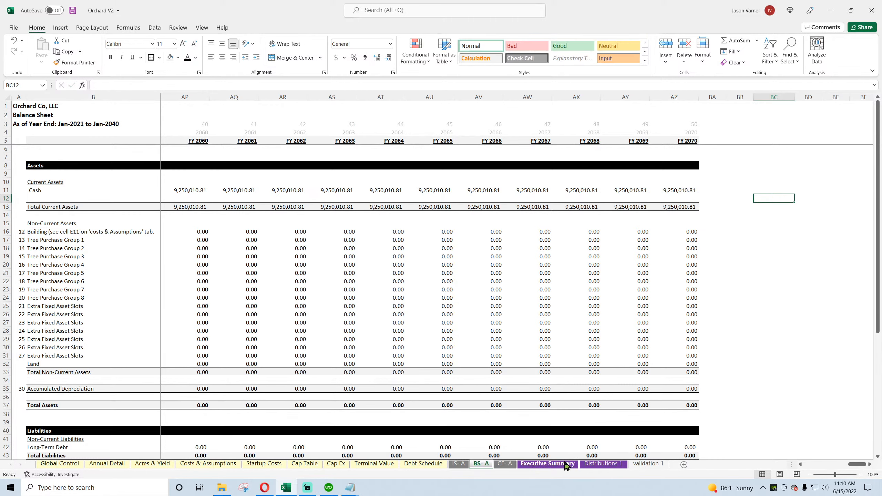
Step: Save the workbook from the Executive Summary sheet and review its cash flow rows from FY 2021
left_click(548, 464)
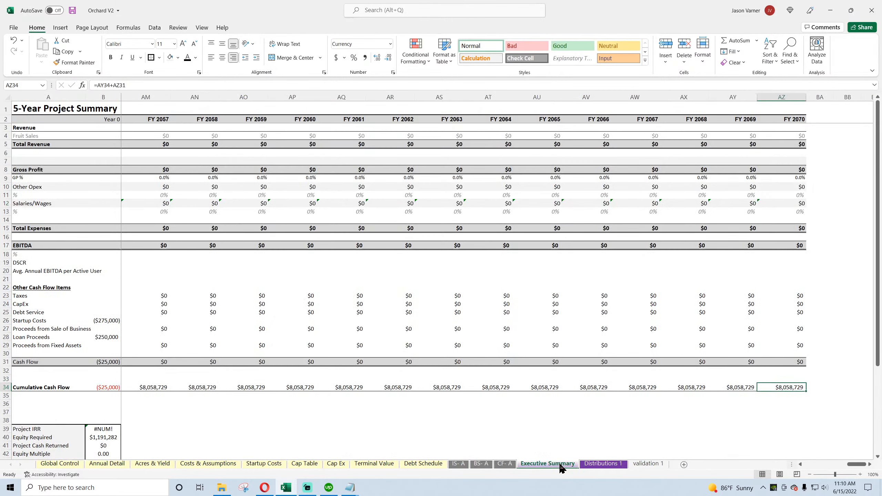
left_click(72, 10)
left_click_drag(859, 464, 813, 464)
scroll(155, 367, "down", 6)
scroll(155, 367, "up", 6)
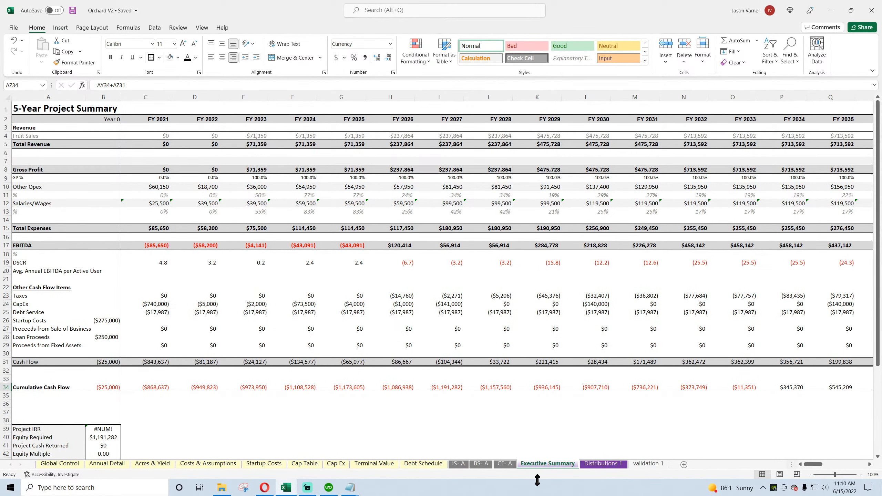
Step: Look up the Cash Flow row in Annual Detail and set the sum range of Distributions 1's Total Cash Returns formula in C5 to 69:69
left_click(594, 464)
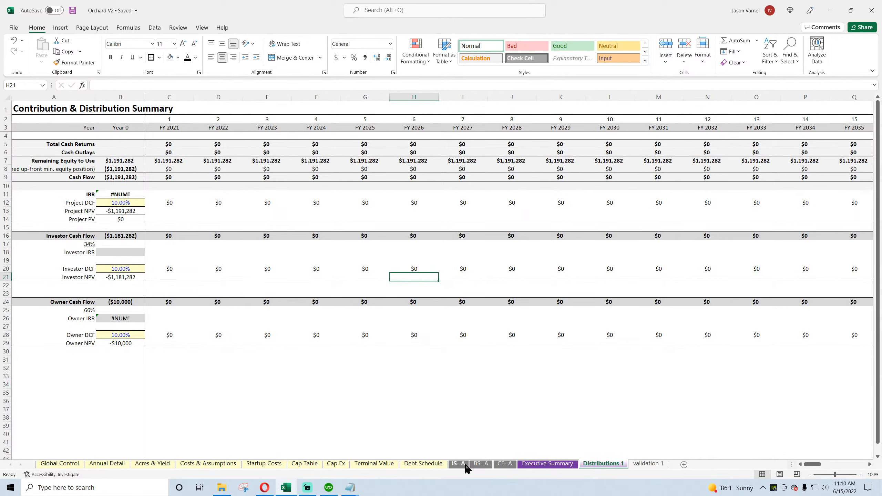
left_click(107, 465)
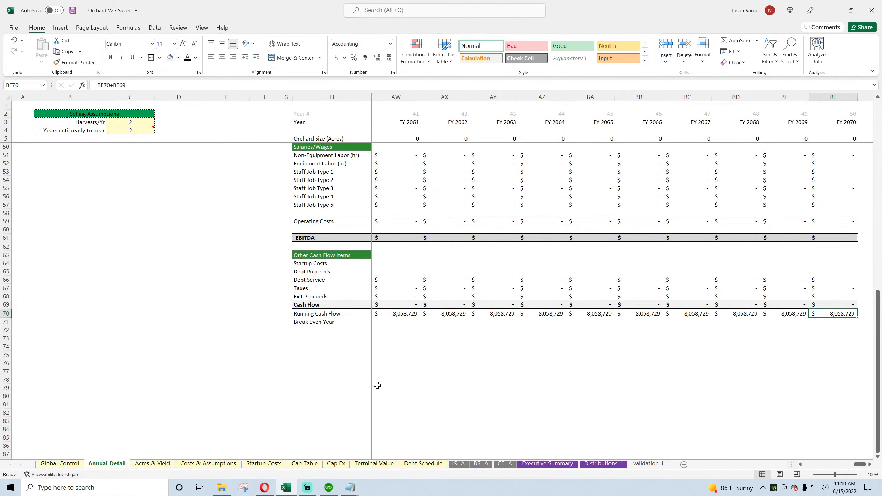
left_click_drag(861, 465, 811, 464)
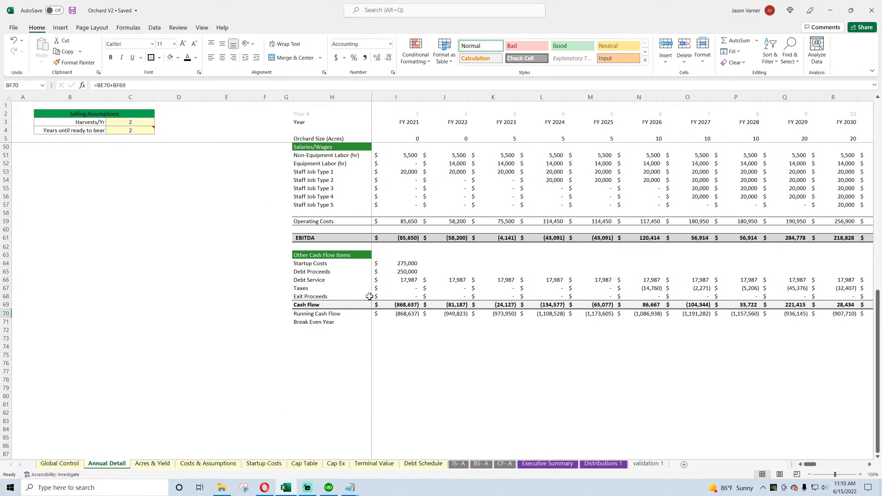
left_click(603, 464)
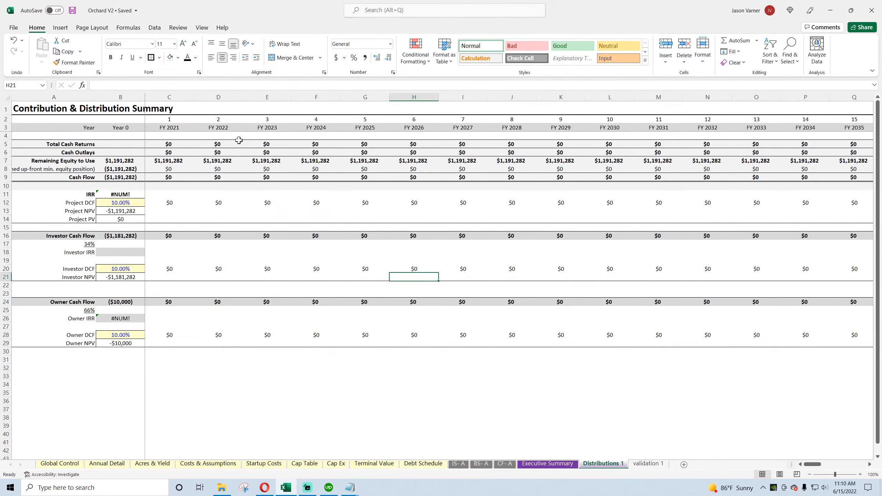
left_click(164, 144)
left_click(162, 86)
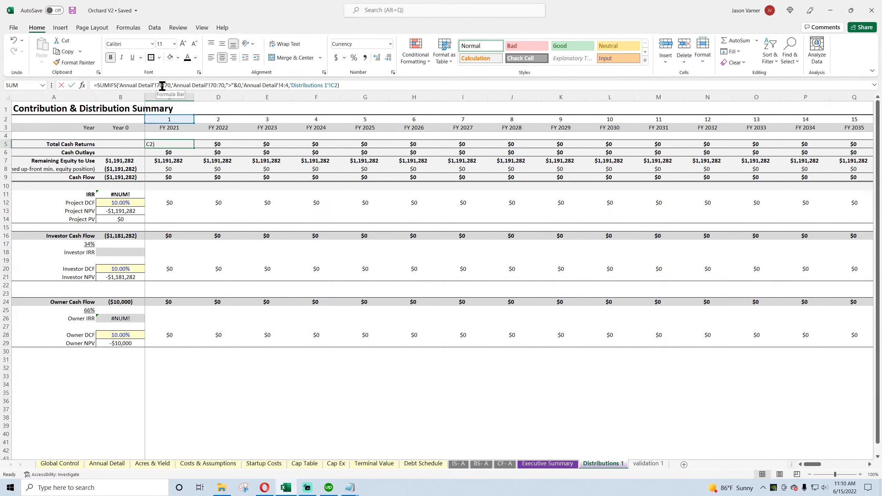
key("BackSpace")
key("BackSpace")
type("69")
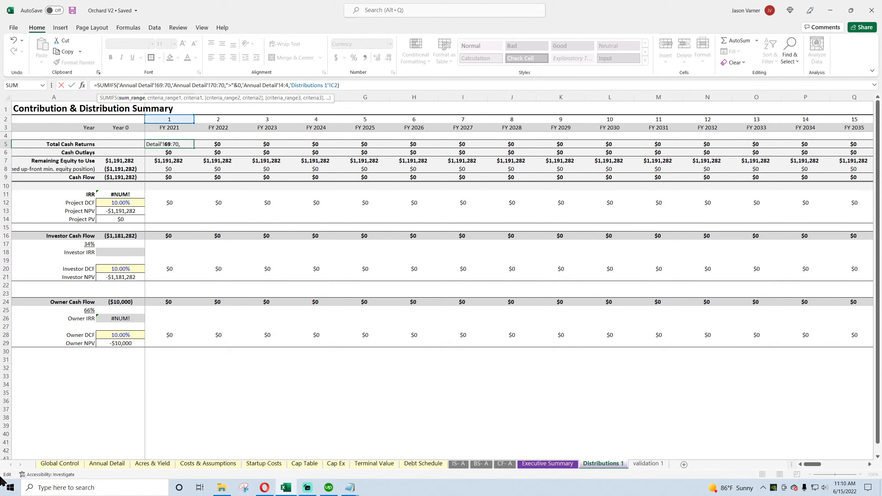
key("Right")
key("BackSpace")
key("BackSpace")
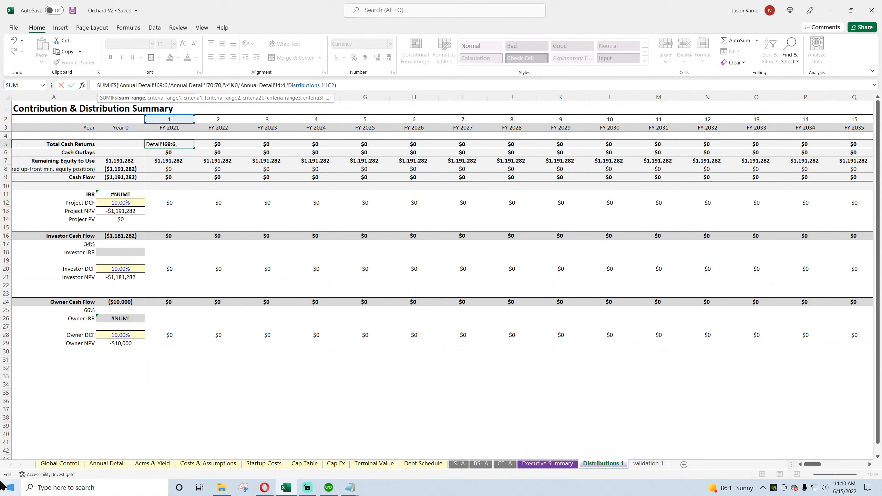
type("69")
Step: Set the first criteria range of the Total Cash Returns formula in C5 to Annual Detail row 69:69
key("Right")
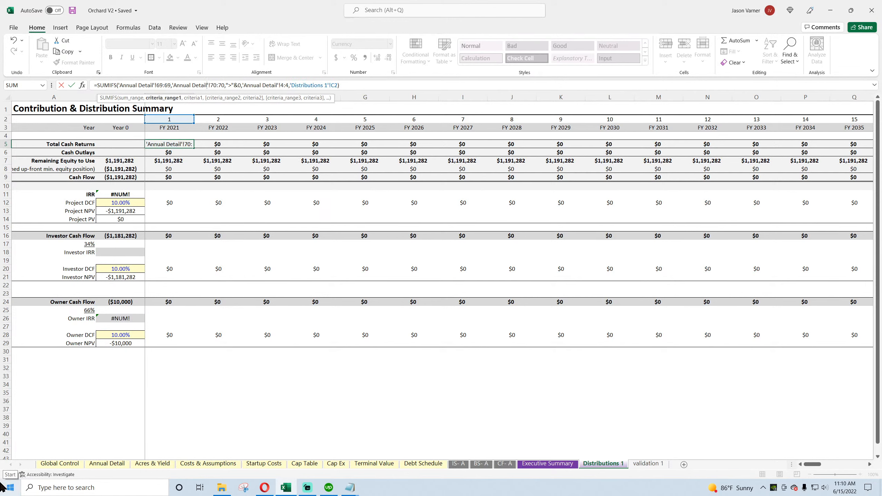
key("BackSpace")
key("BackSpace")
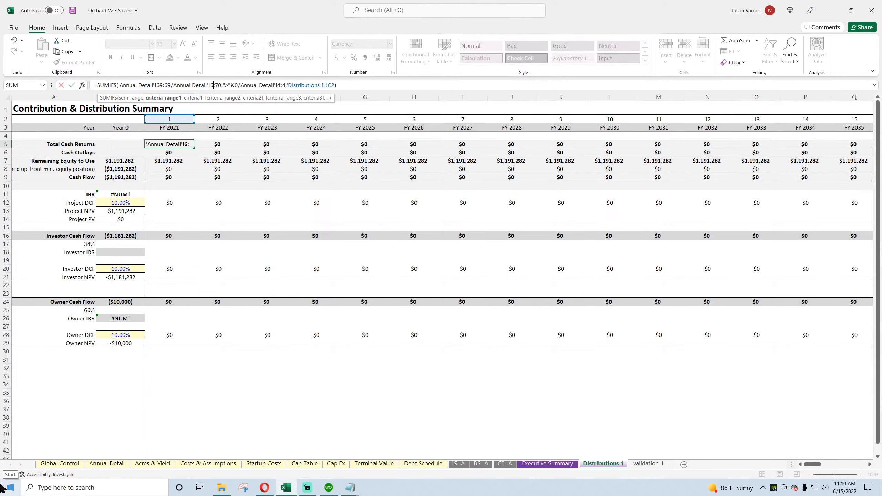
type("69")
key("Right")
key("Right")
key("Right")
key("BackSpace")
key("BackSpace")
type("69")
key("Right")
key("Return")
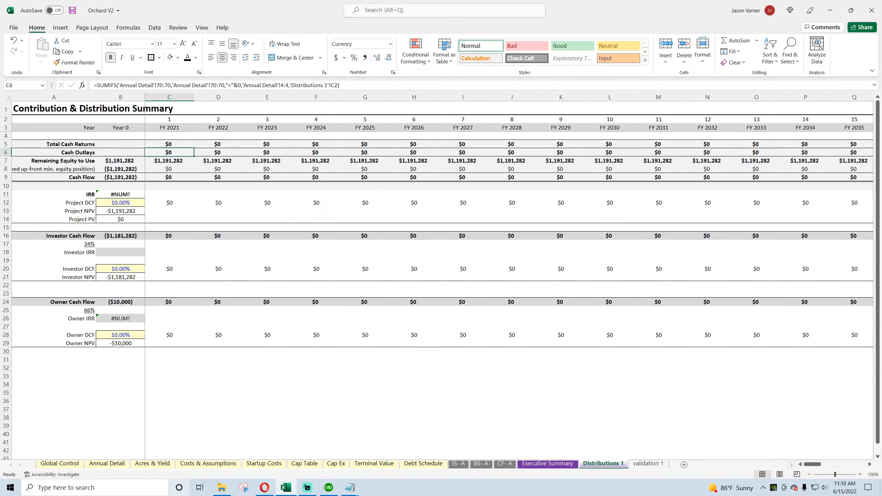
Step: Look up the year-number row in Annual Detail and set the second criteria range of the Total Cash Returns formula in C5 to 2:2
left_click(170, 143)
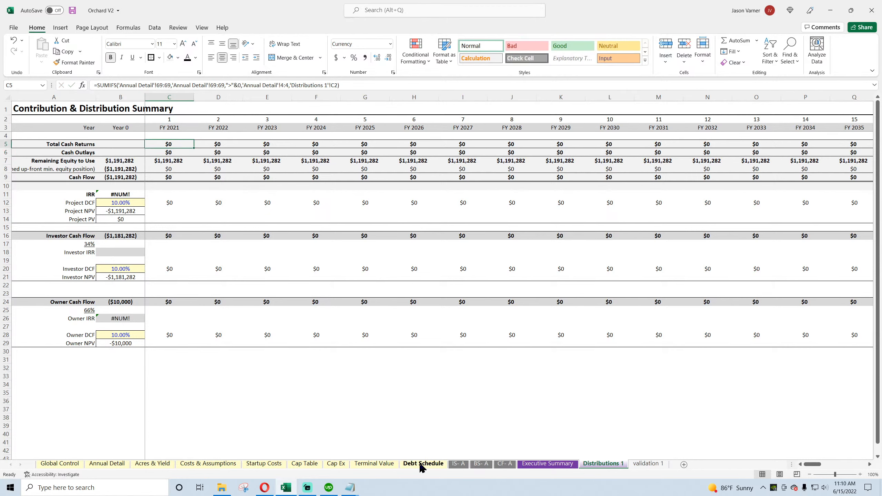
left_click(106, 463)
left_click(412, 114)
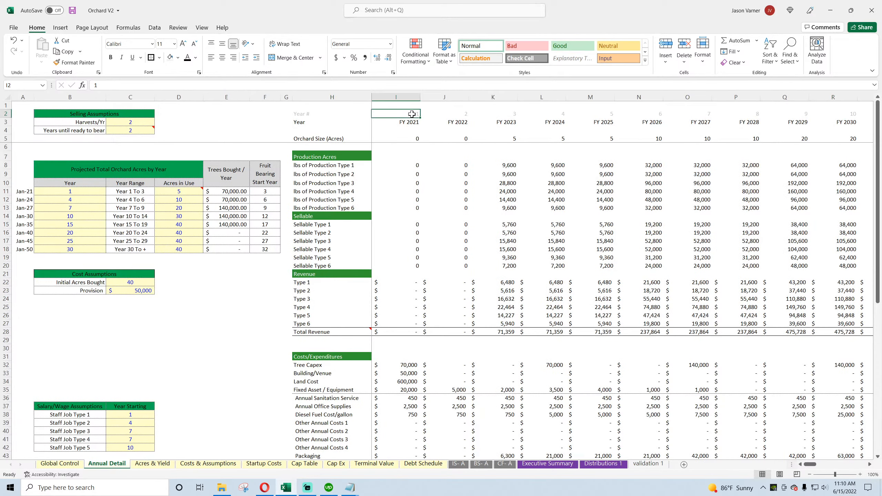
left_click(412, 122)
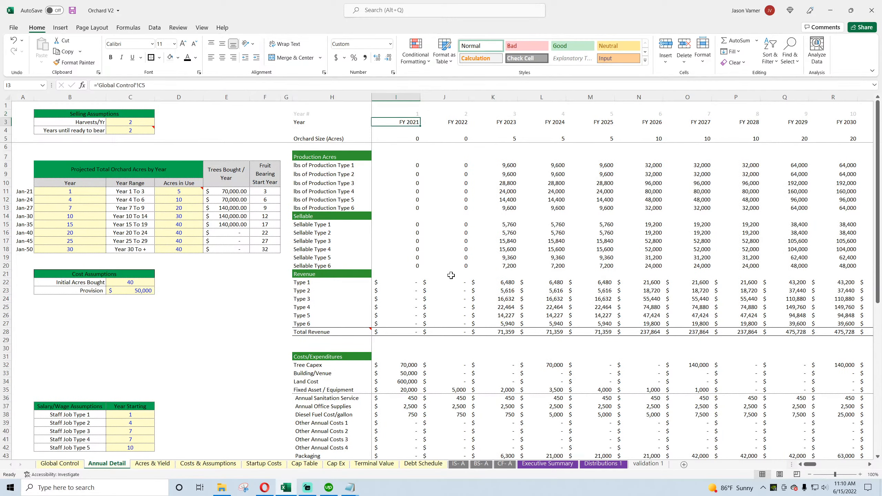
left_click(594, 465)
double_click(168, 146)
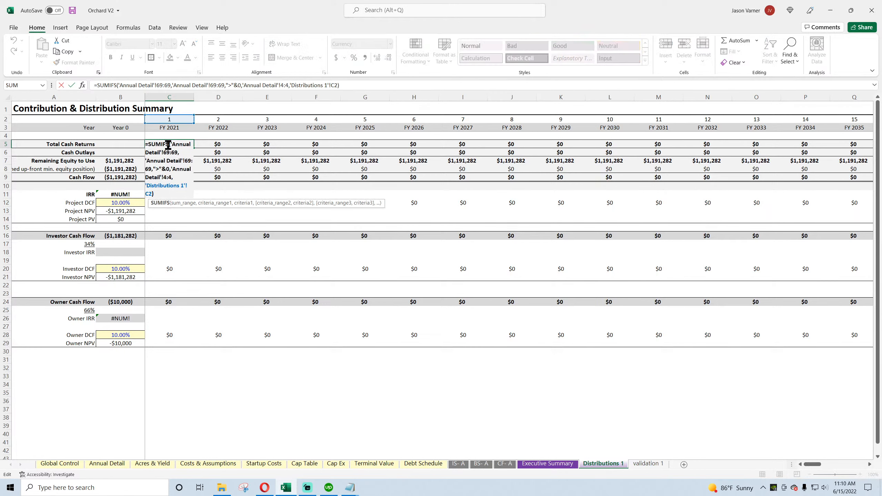
left_click(283, 85)
key("BackSpace")
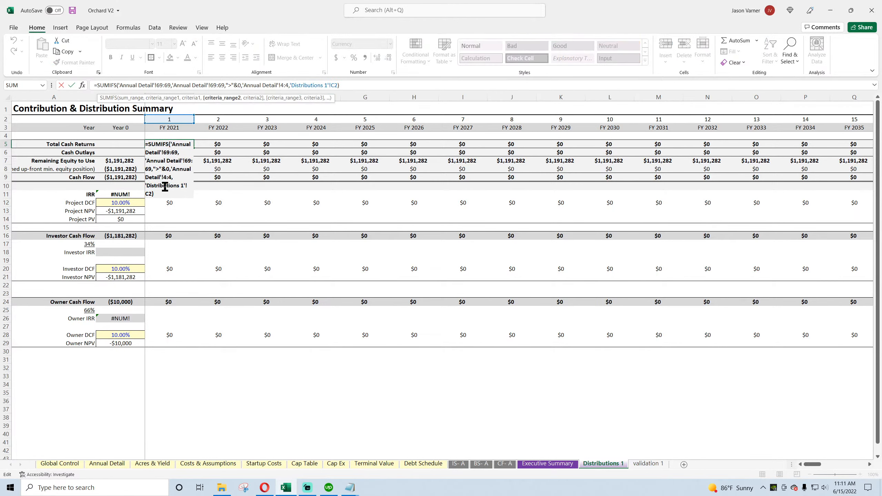
type("2")
key("Return")
Step: Fill the Total Cash Returns formula from C5 across to FY 2028
left_click(175, 137)
left_click(181, 144)
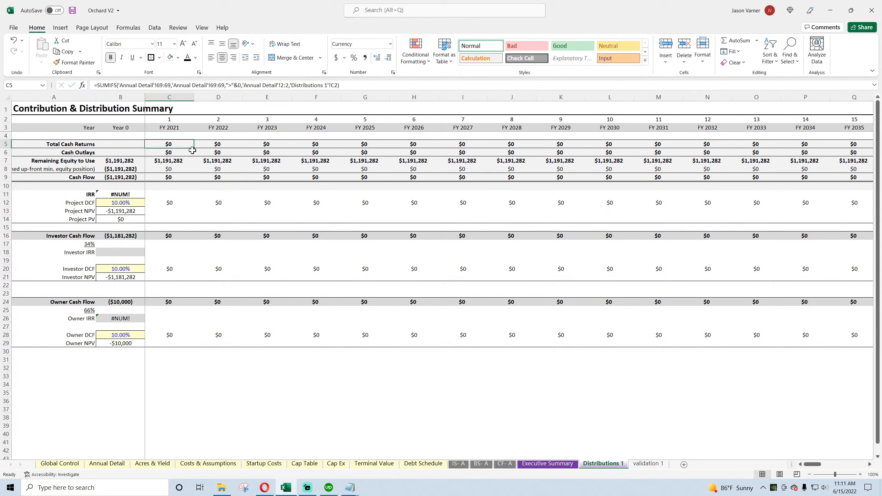
left_click_drag(194, 150, 535, 147)
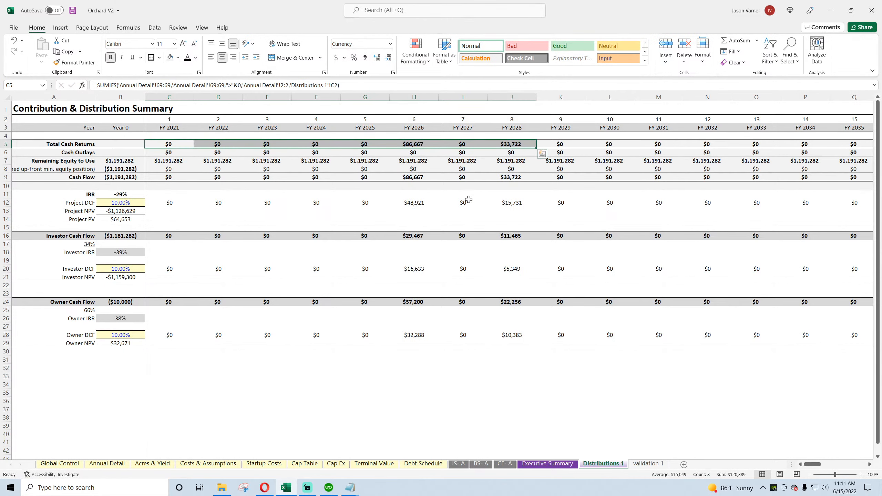
Step: Replace the Cash Outlays formula in C6 with an exact copy of the Total Cash Returns formula text from C5
left_click(172, 143)
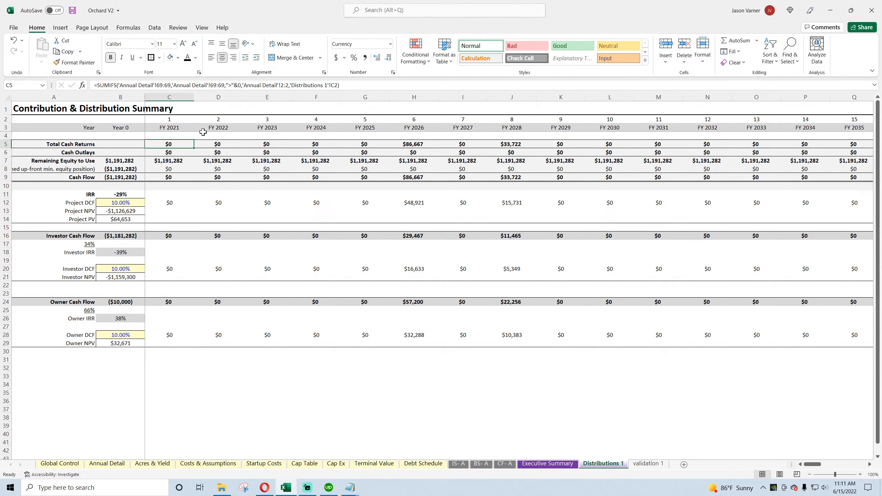
left_click_drag(343, 85, 125, 85)
right_click(125, 85)
left_click(149, 105)
key("Return")
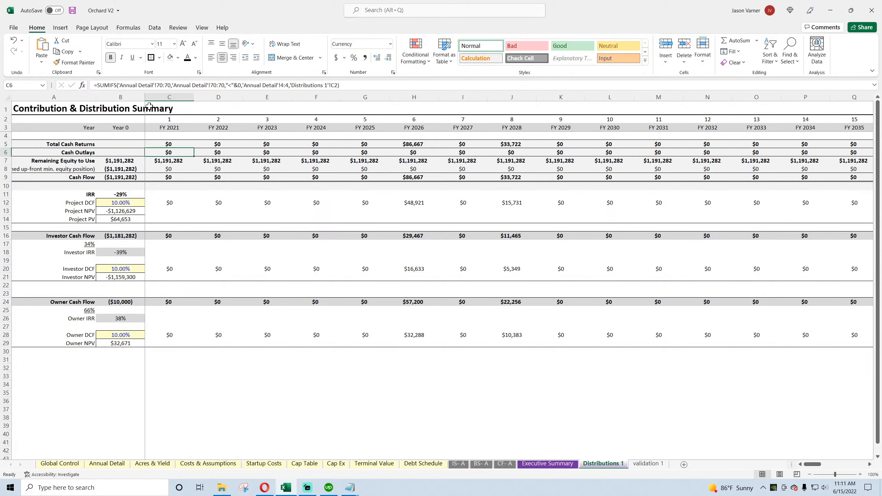
left_click_drag(372, 86, 120, 86)
right_click(121, 85)
left_click(138, 125)
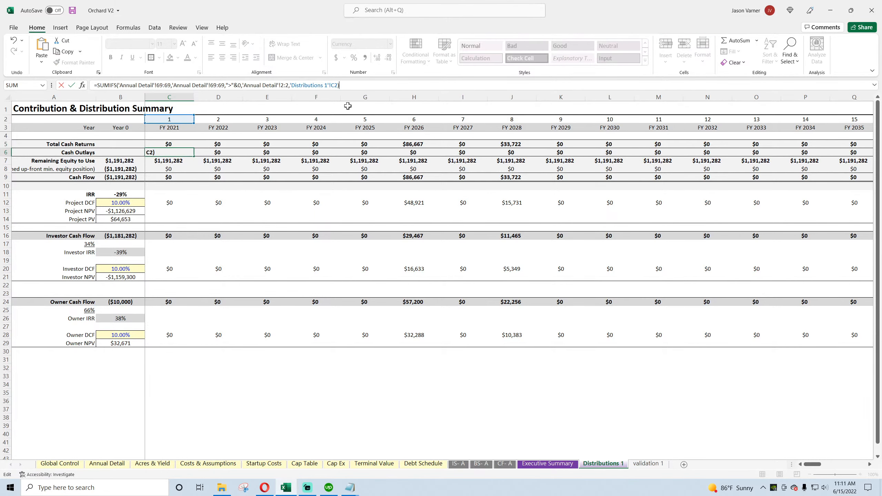
Step: Change the first criterion of the Cash Outlays formula in C6 to less than zero, "<"&0
left_click(235, 85)
key("BackSpace")
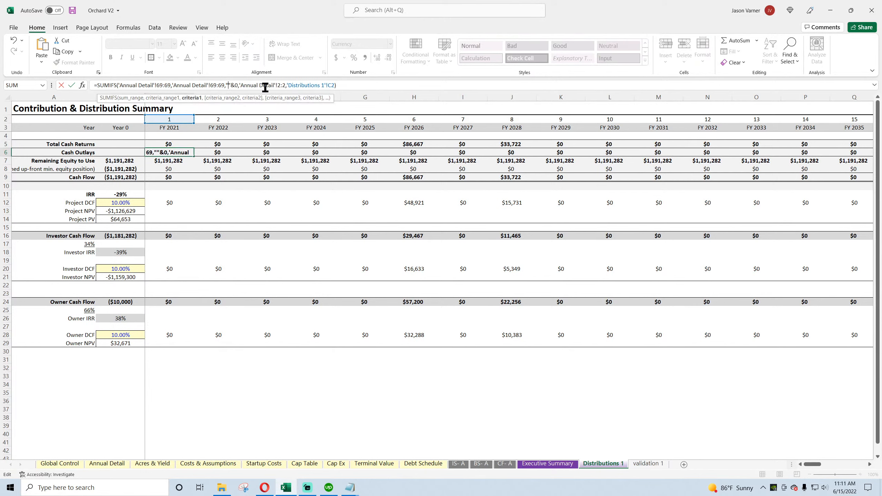
type("<")
key("Return")
Step: Fill the Cash Outlays formula from C6 to FY 2033, and extend both cash rows from FY 2026 across the remaining years
left_click(180, 153)
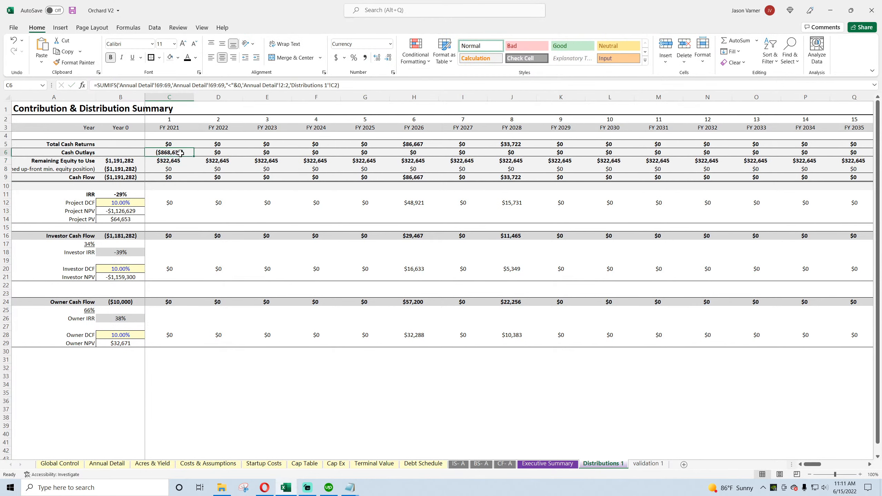
left_click_drag(195, 157, 756, 184)
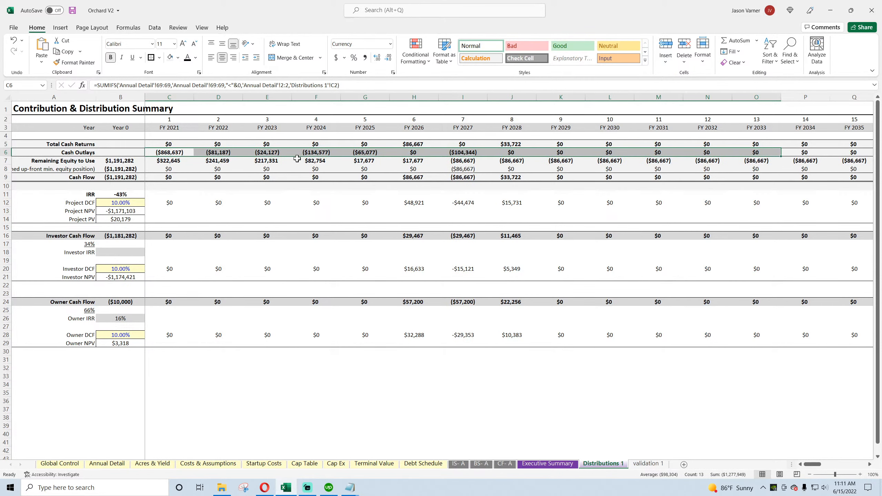
left_click_drag(412, 146, 823, 160)
left_click_drag(856, 465, 788, 465)
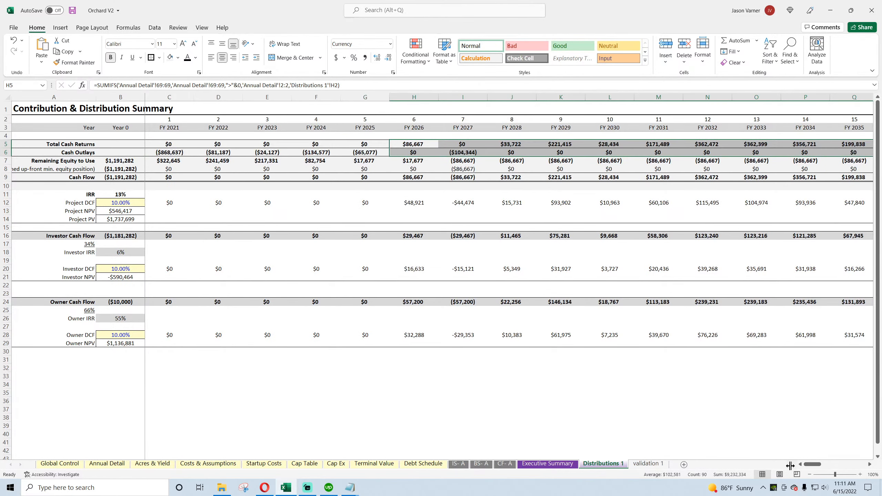
Step: Inspect the Cash Flow formulas in row 9 for FY 2026 to FY 2028
left_click(419, 178)
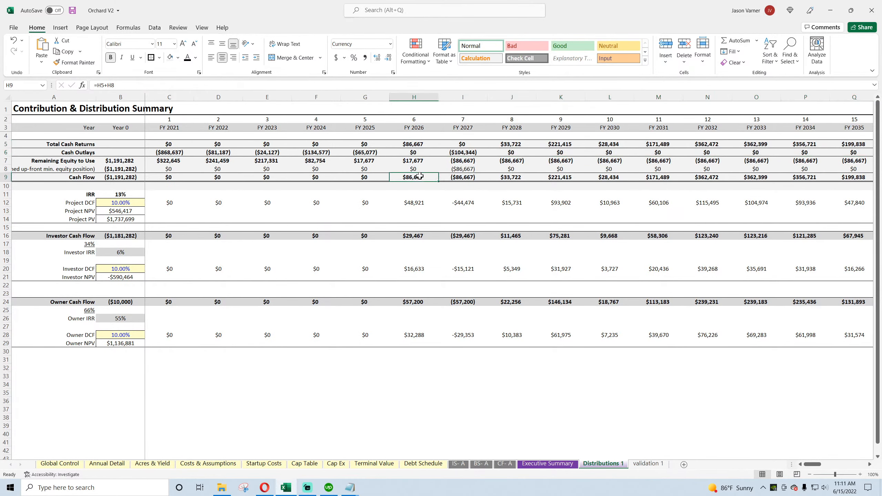
left_click(455, 177)
left_click(509, 177)
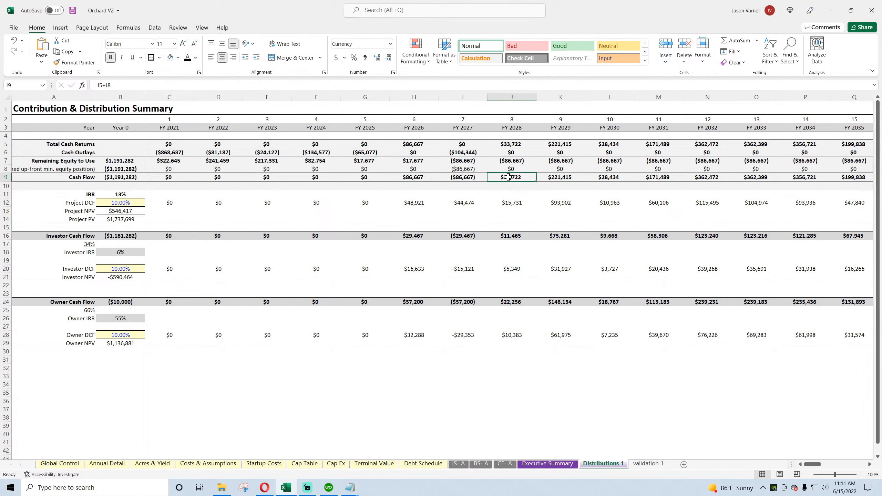
Step: Try to rebuild the Year 0 Remaining Equity to Use formula in B7, starting with Total Equity Required from Global Control C16
left_click(130, 160)
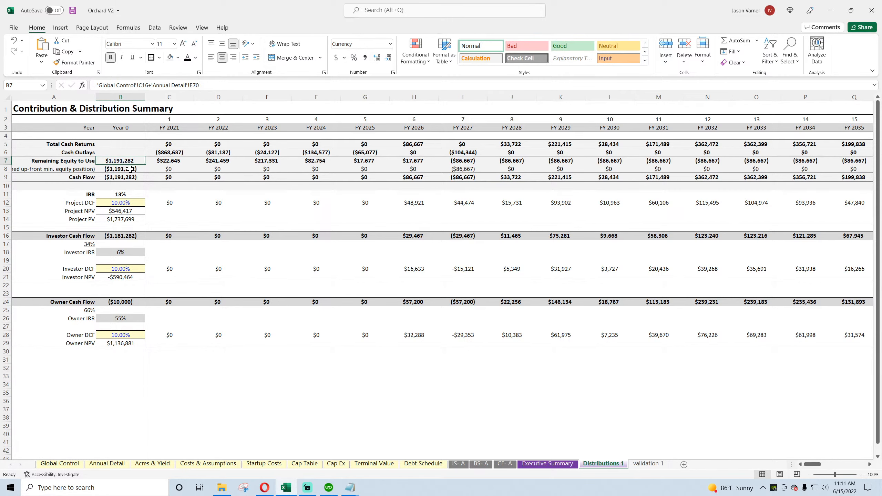
type("=")
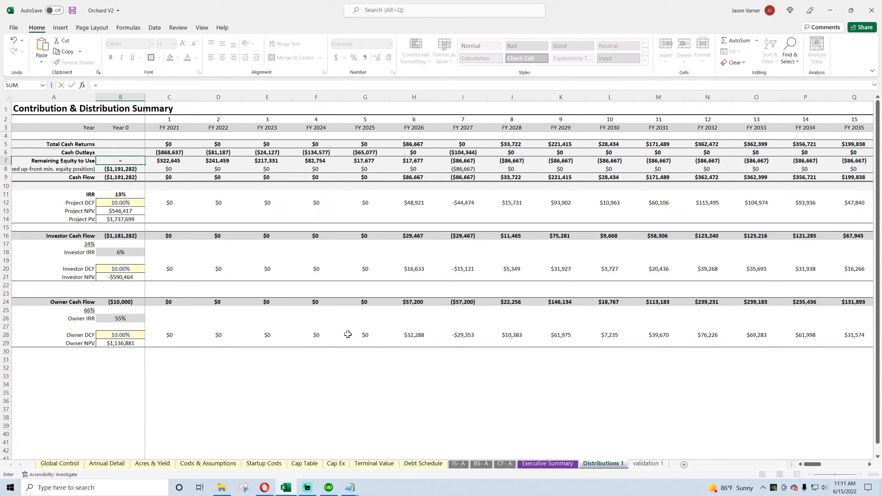
left_click(115, 464)
scroll(276, 389, "down", 9)
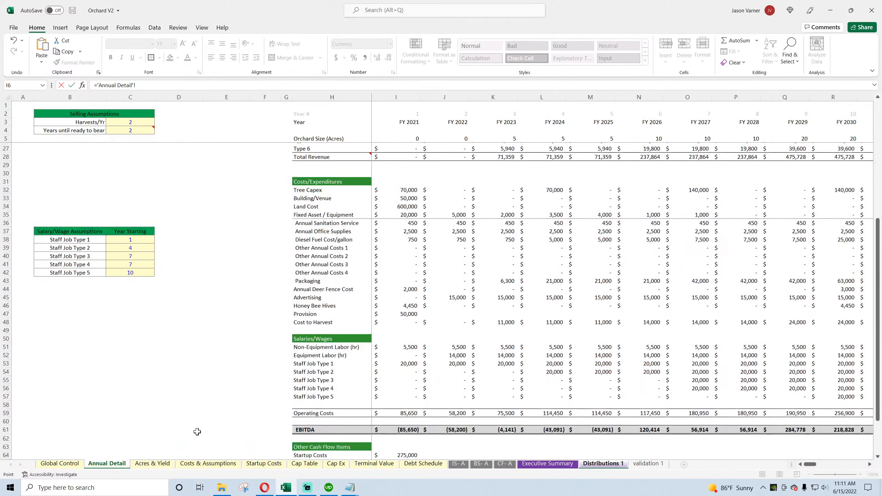
left_click(59, 463)
left_click(216, 232)
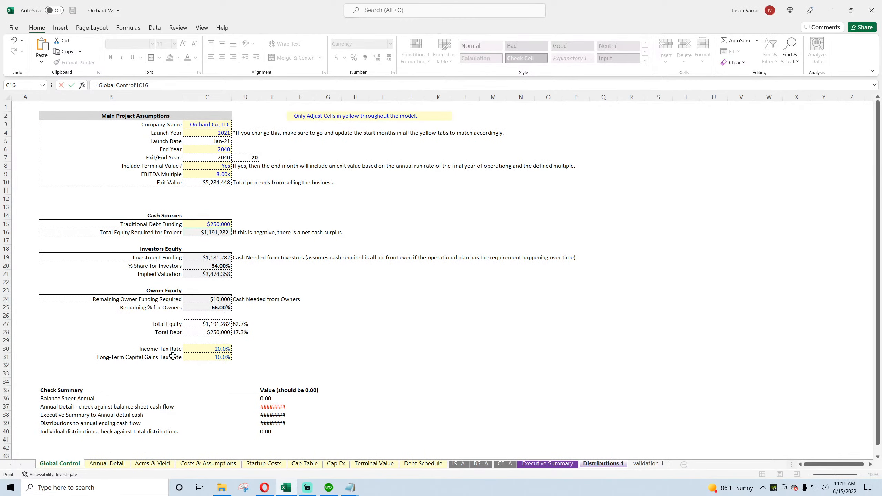
type("-")
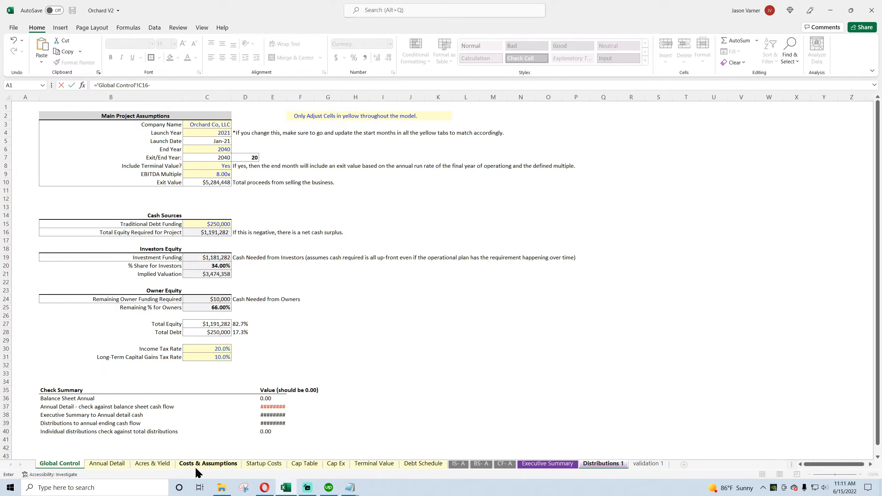
key("BackSpace")
type("+")
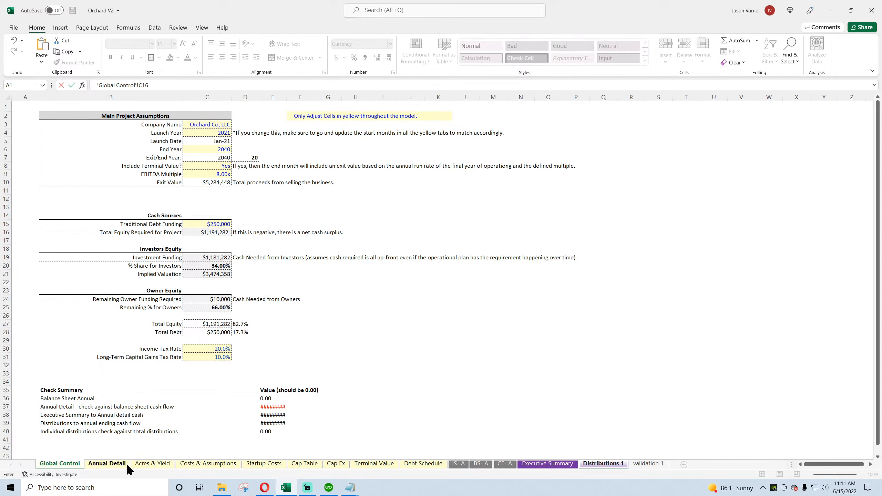
Step: Try to extend the B7 formula with Annual Detail's FY 2021 debt proceeds minus startup costs, debt service and taxes
left_click(112, 464)
scroll(398, 371, "down", 3)
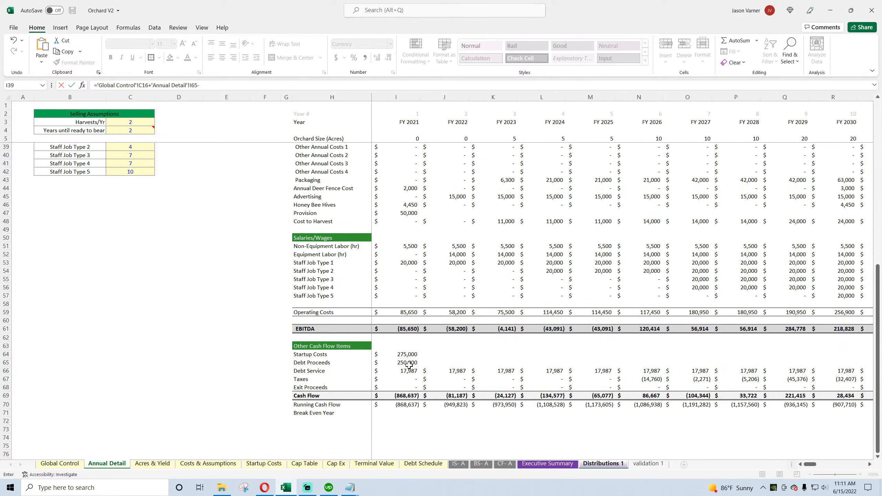
left_click(409, 354)
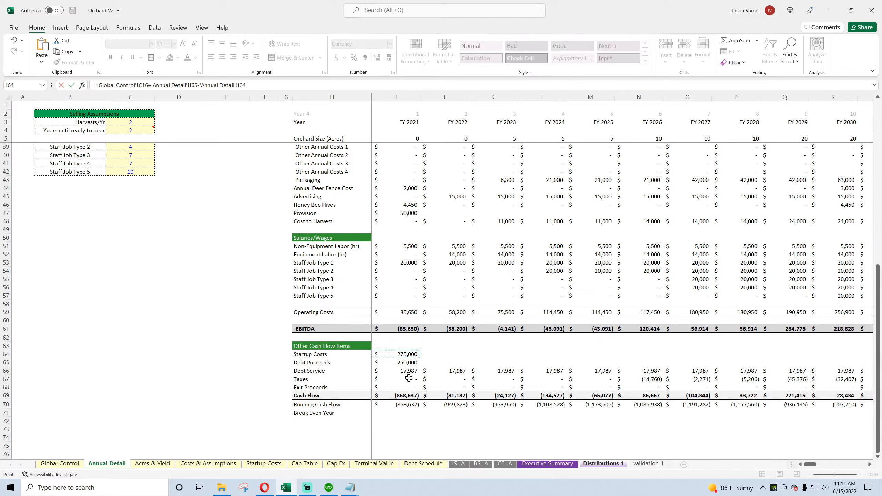
type("-")
left_click(408, 372)
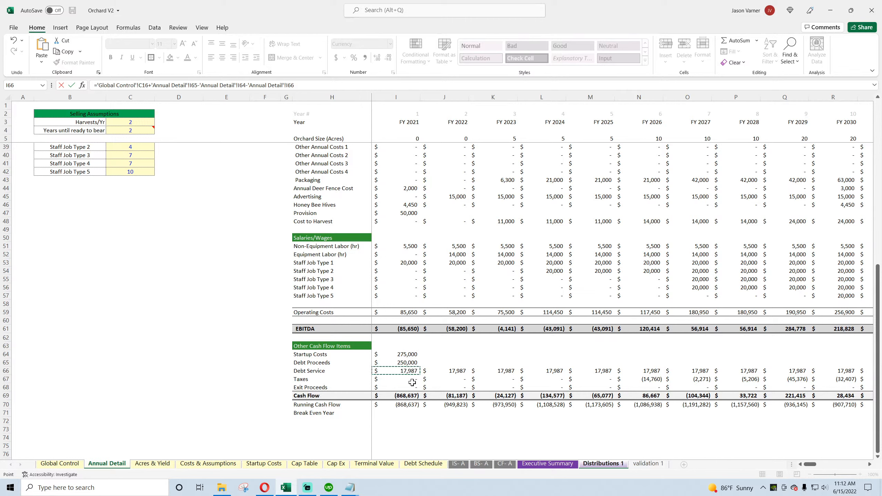
type("-")
left_click(407, 378)
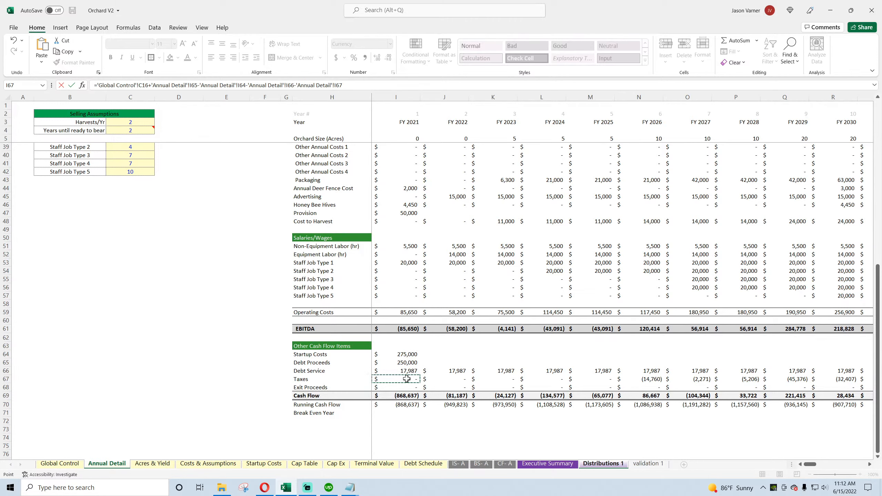
scroll(461, 352, "up", 4)
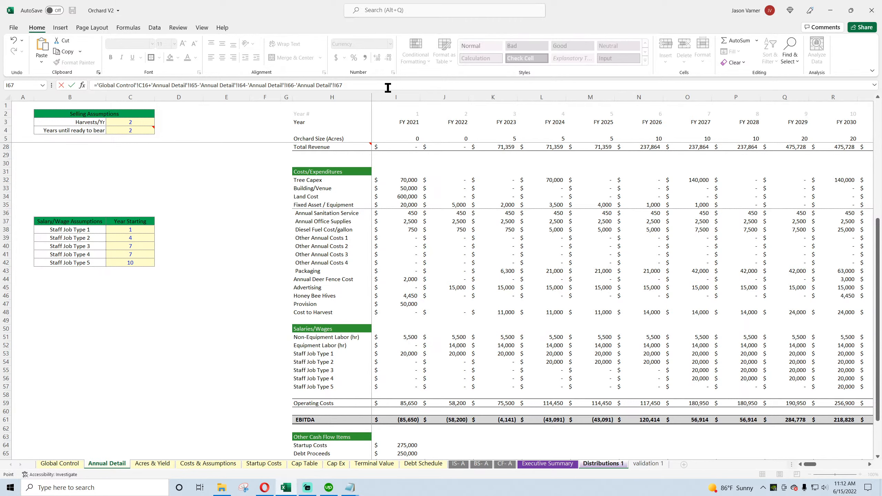
Step: Clear the Year 0 Remaining Equity to Use formula in B7 and save the workbook
left_click_drag(372, 85, 3, 96)
key("BackSpace")
key("Return")
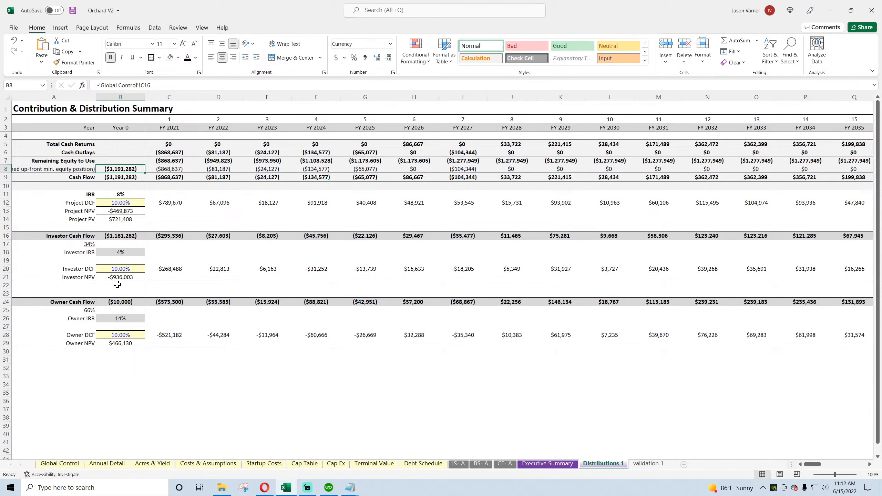
left_click(118, 161)
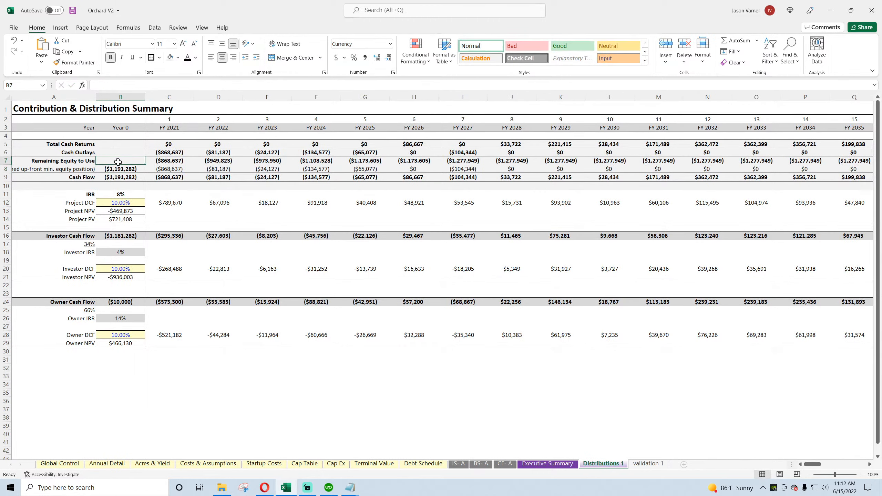
left_click(72, 11)
Step: Inspect the FY 2021 Cash Flow formula in Annual Detail I69 and save the workbook
left_click(106, 463)
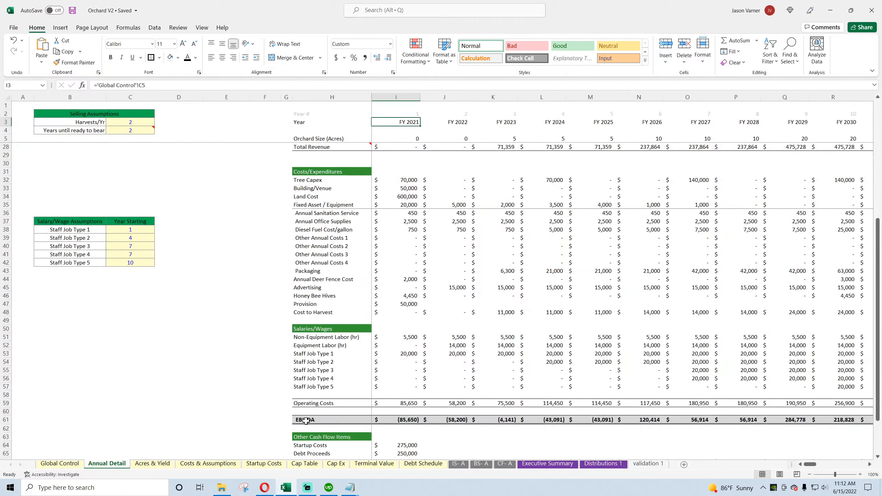
scroll(478, 404, "down", 1)
left_click(396, 305)
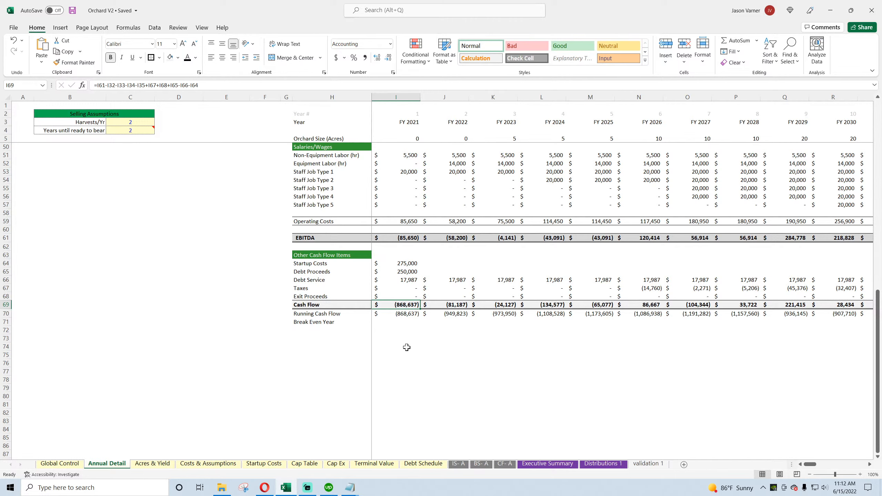
left_click(72, 10)
Step: Open the Mining v3.0 workbook and inspect the Year 0 Remaining Equity to Use formula in B7 of its Distributions 1 sheet
left_click(222, 487)
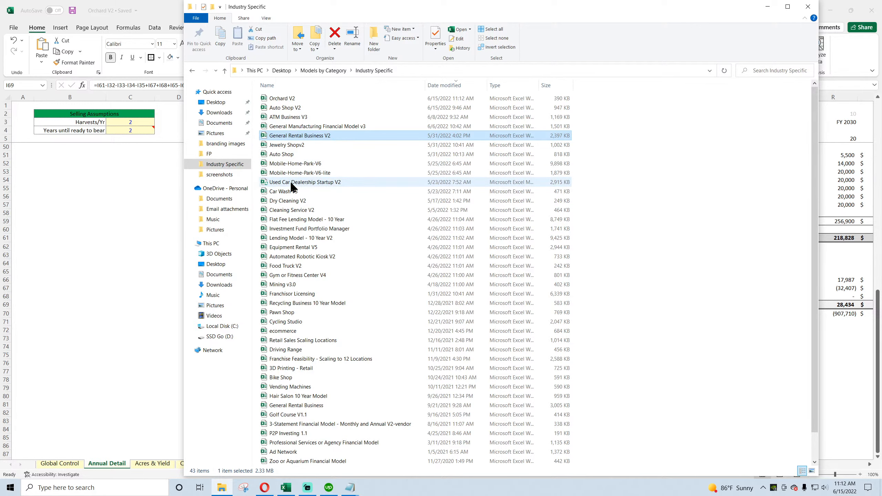
double_click(283, 285)
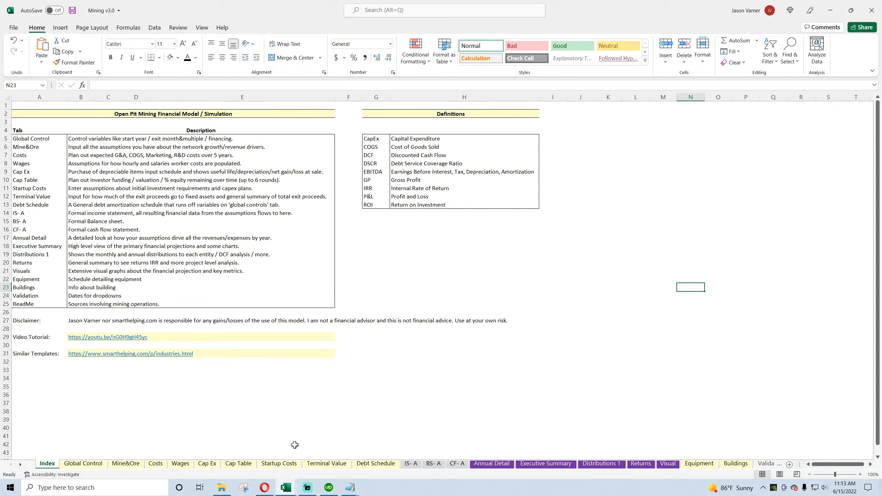
left_click(546, 464)
left_click(599, 464)
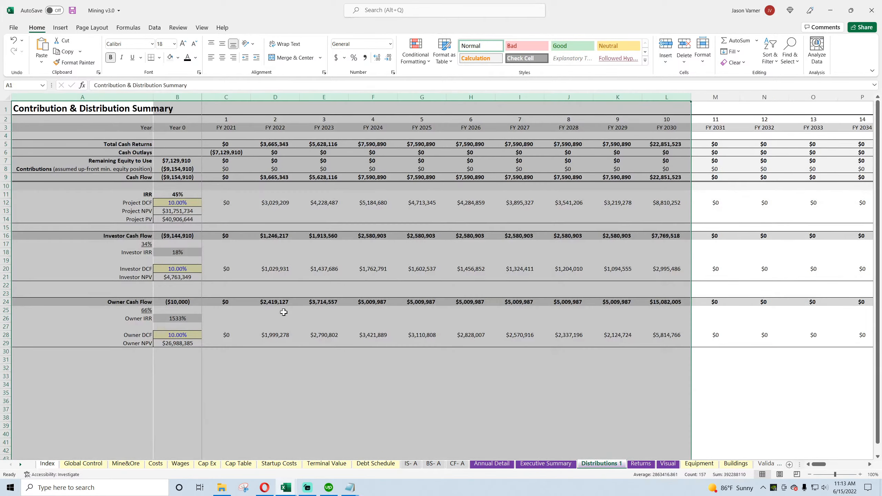
left_click(177, 161)
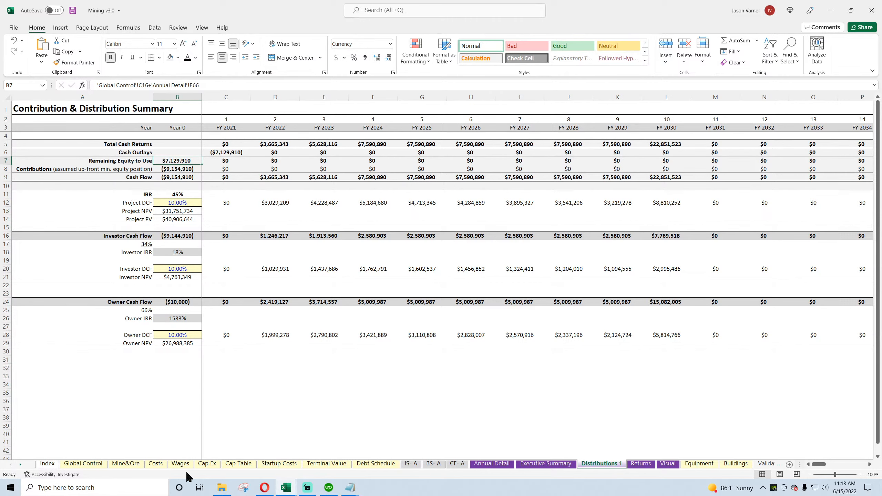
Step: Inspect the Year 0 Running Cash Flow Balance and Cash Flow formulas in Mining v3.0's Annual Detail sheet, and close that workbook
left_click(507, 467)
scroll(138, 341, "down", 18)
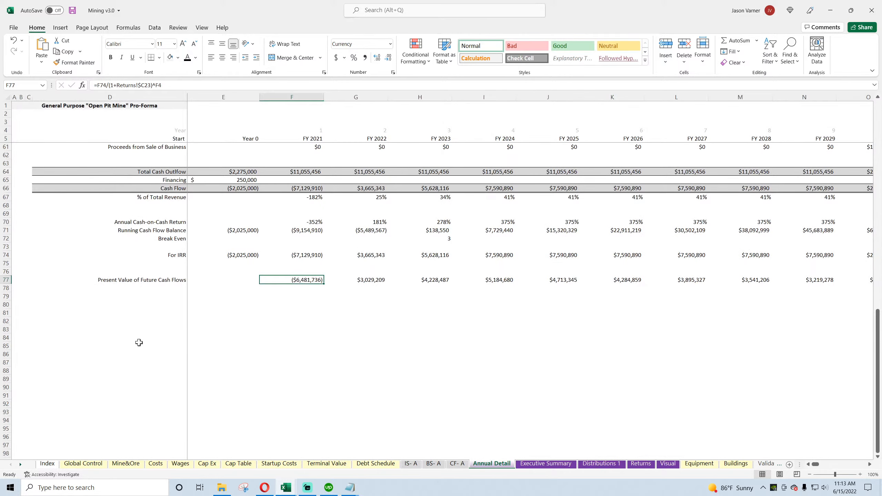
scroll(138, 341, "up", 4)
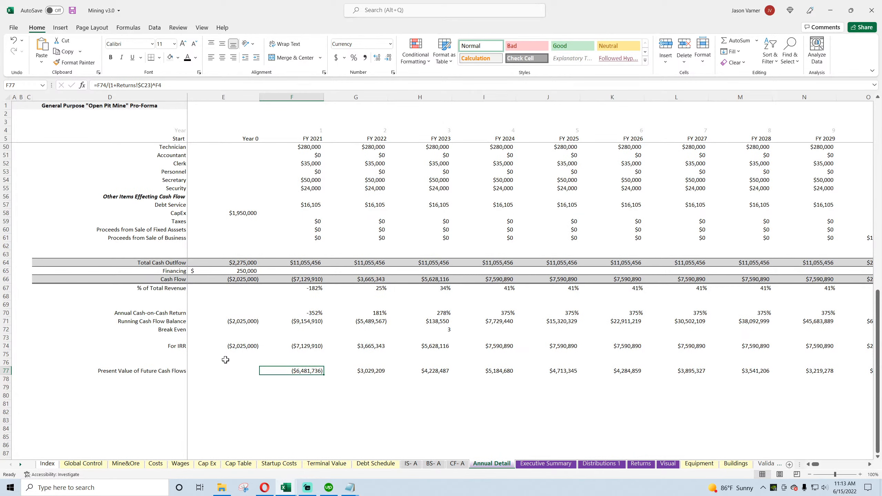
left_click(247, 319)
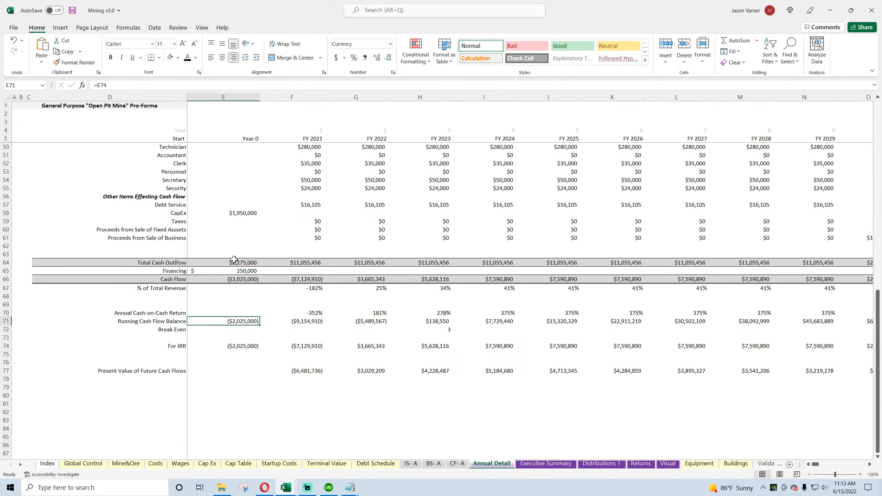
left_click(242, 279)
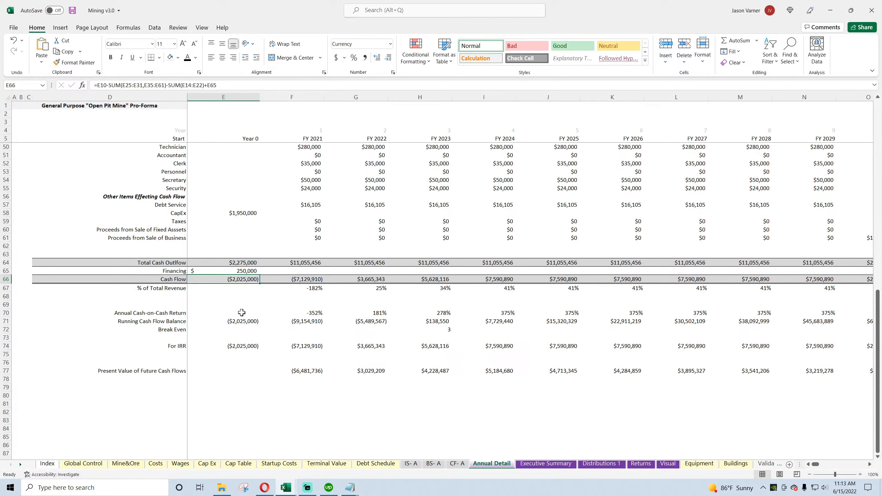
left_click(872, 10)
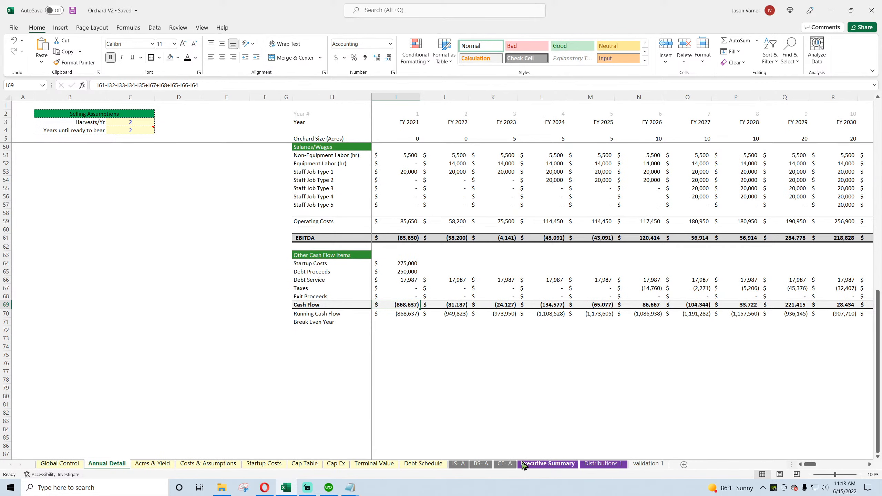
Step: Link the Year 0 Remaining Equity to Use in B7 of Distributions 1 to Global Control's total equity required (C16), and save
left_click(539, 465)
left_click(604, 464)
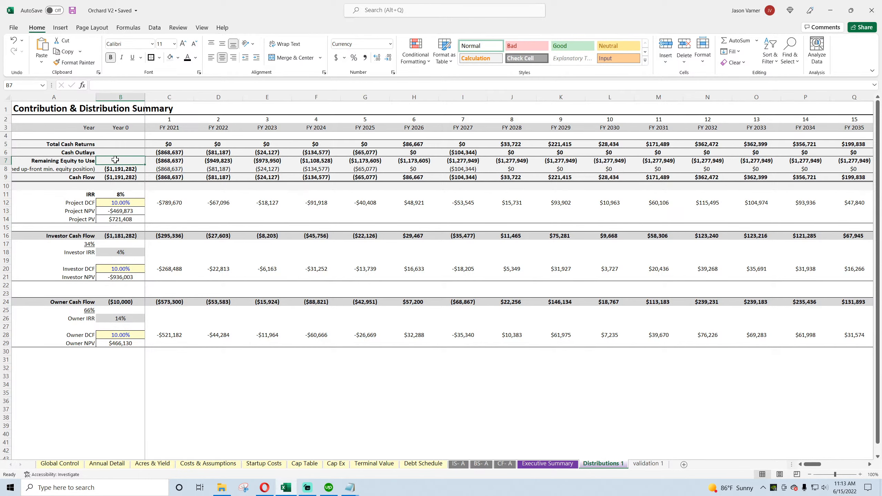
type("=")
left_click(65, 464)
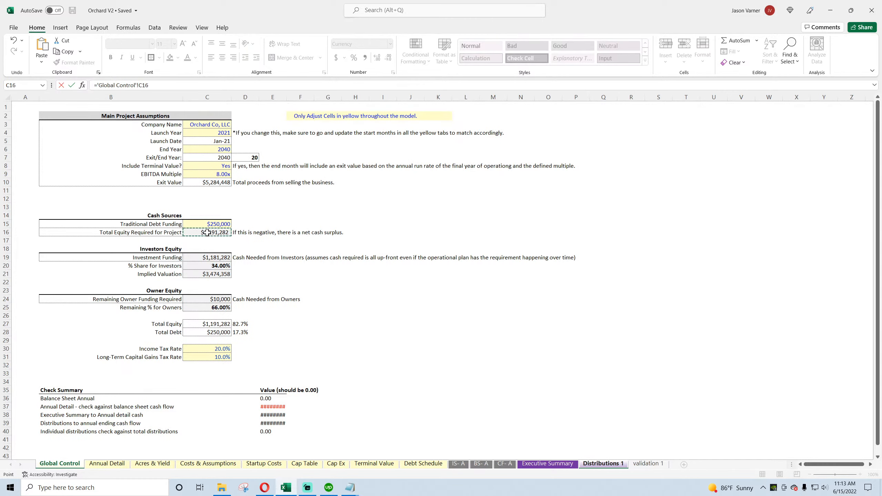
key("Return")
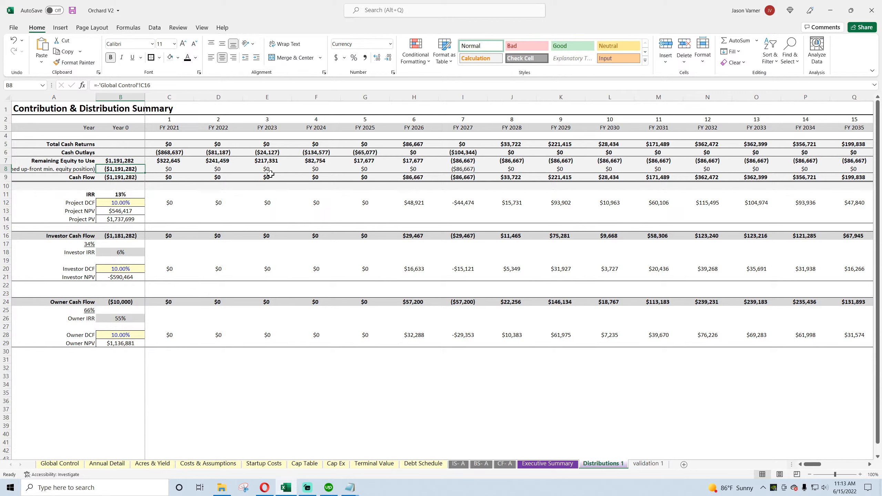
left_click(74, 11)
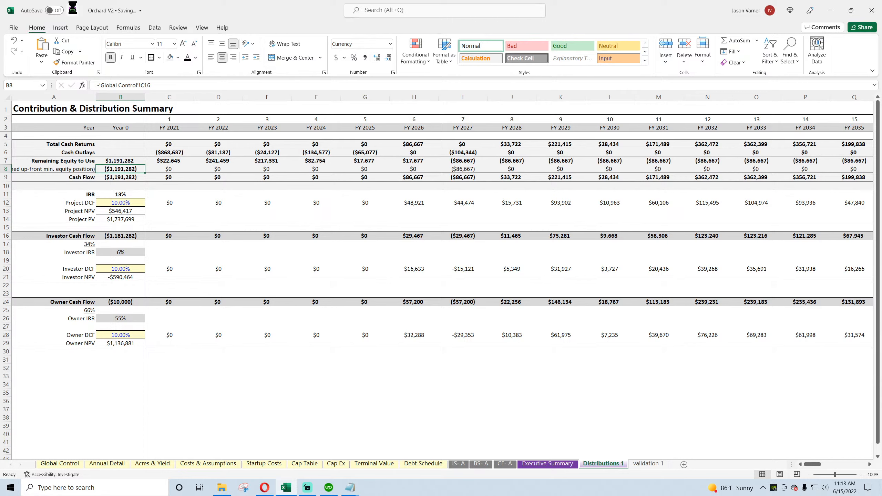
left_click(122, 175)
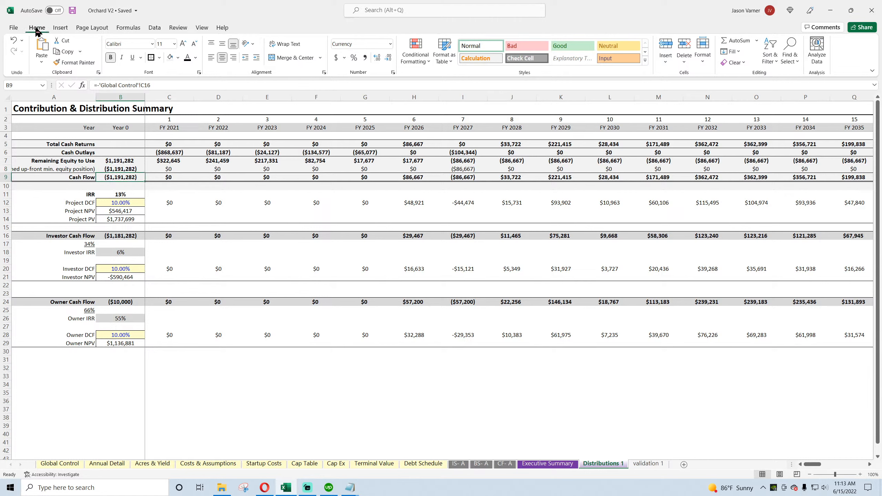
left_click(72, 12)
Step: Review the Cash Flow row, the project IRR, DCF and PV cells, the ownership share formulas and the Investor Cash Flow formulas
left_click_drag(171, 176, 653, 178)
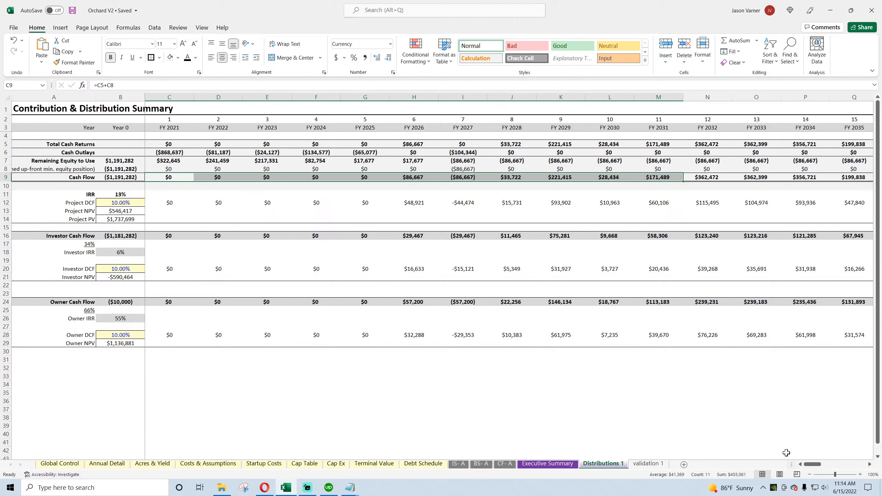
mouse_move(809, 464)
left_mouse_down()
mouse_move(820, 464)
mouse_move(806, 467)
left_mouse_up()
left_click(126, 195)
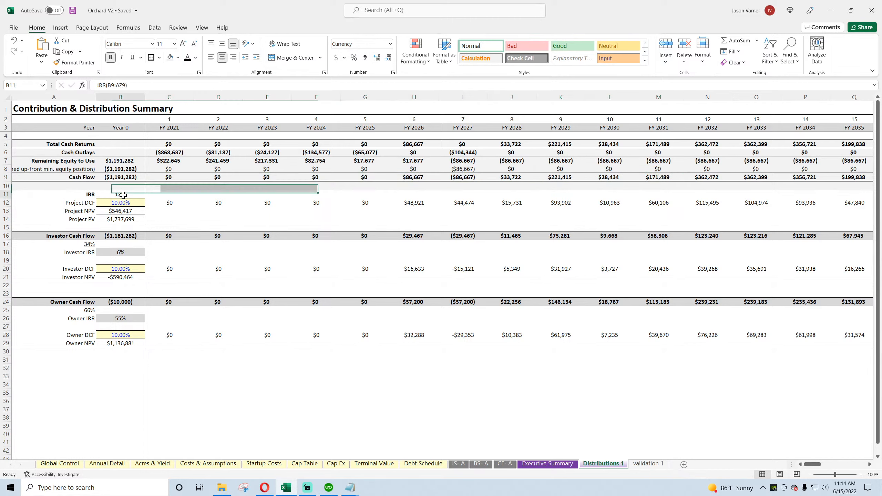
left_click(124, 204)
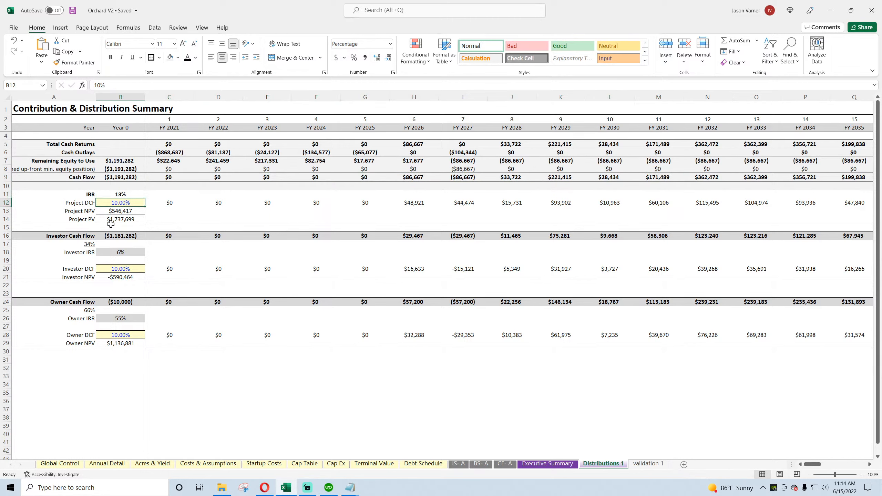
left_click(88, 244)
left_click(87, 311)
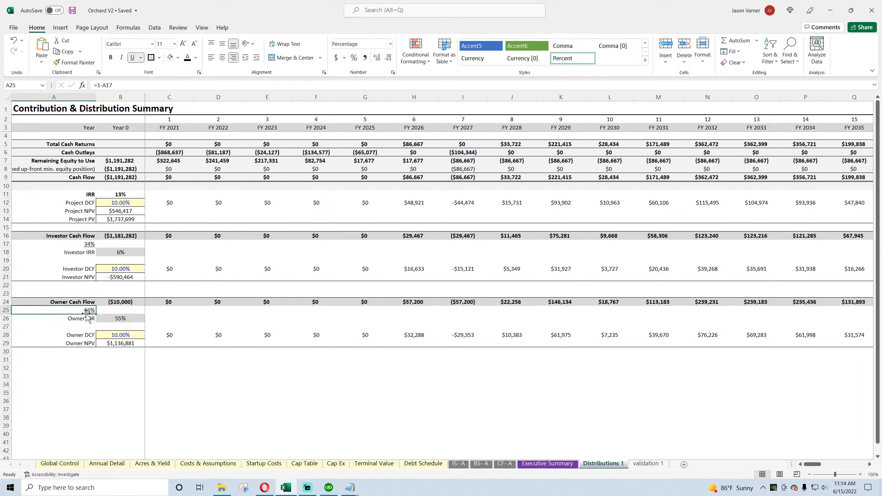
left_click(83, 249)
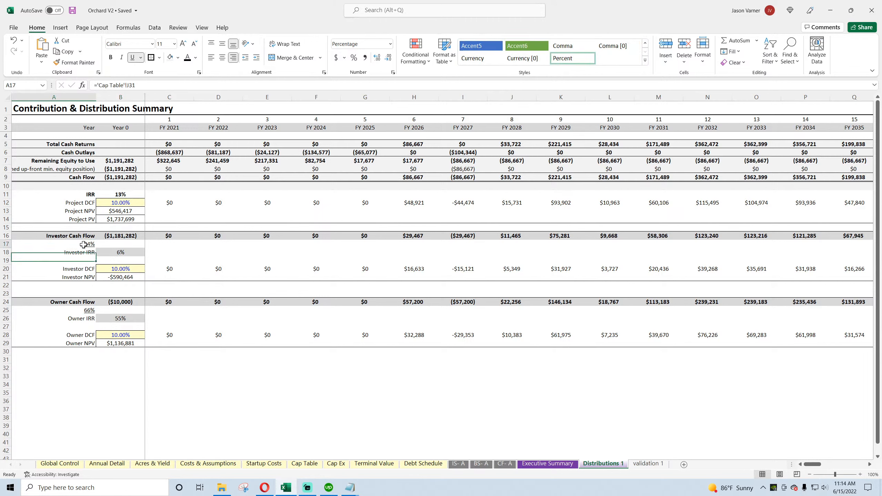
left_click(83, 244)
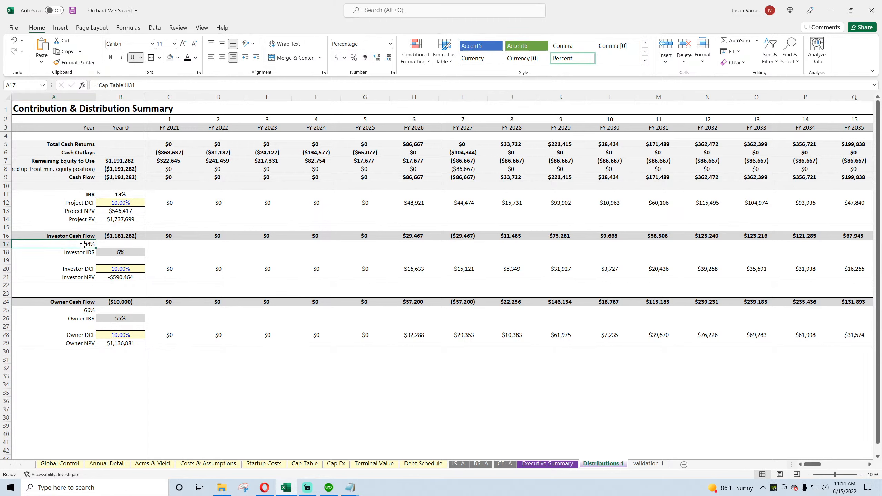
left_click(420, 202)
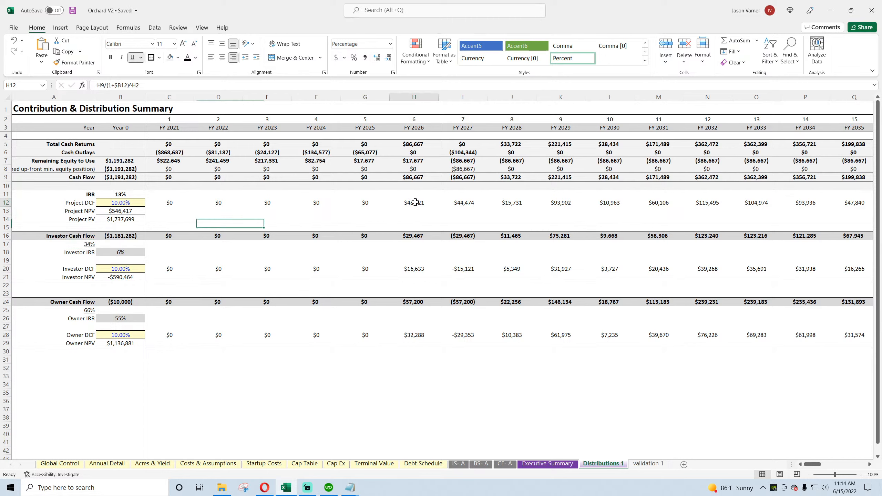
left_click(411, 236)
left_click(461, 235)
left_click(516, 233)
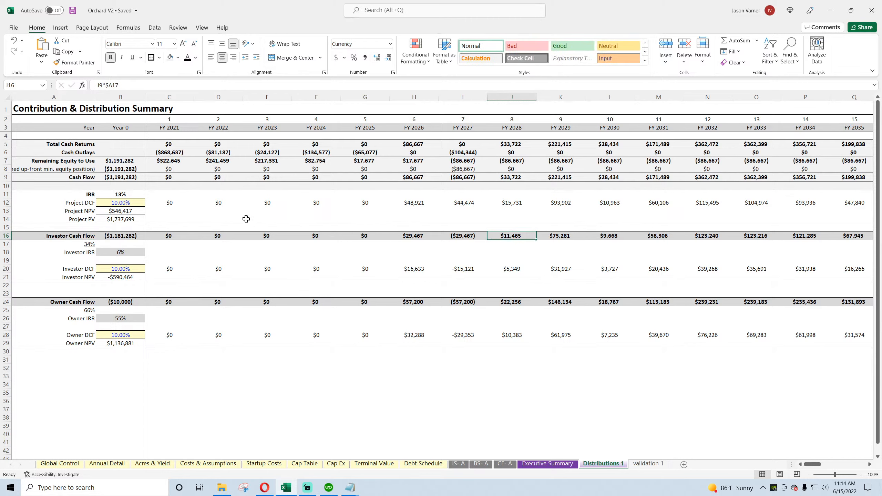
left_click(125, 219)
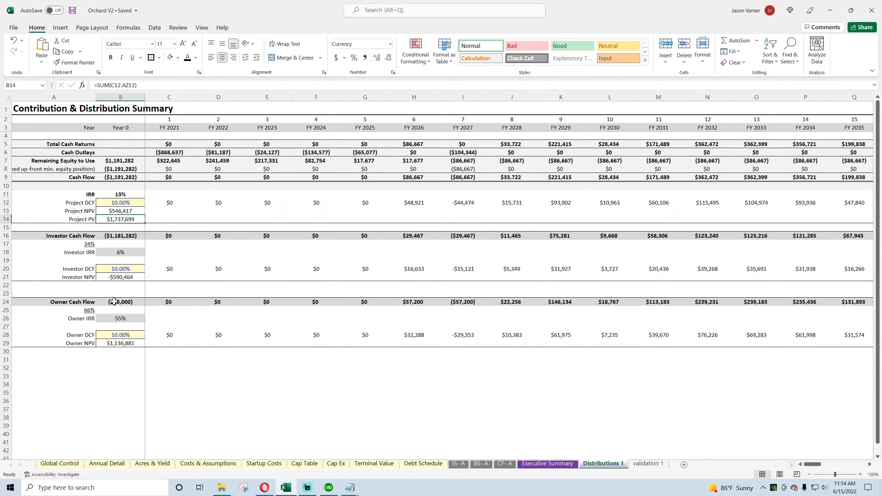
Step: Format the project, investor and owner IRR cells as percentages with one decimal place
left_click(120, 195)
left_click(393, 72)
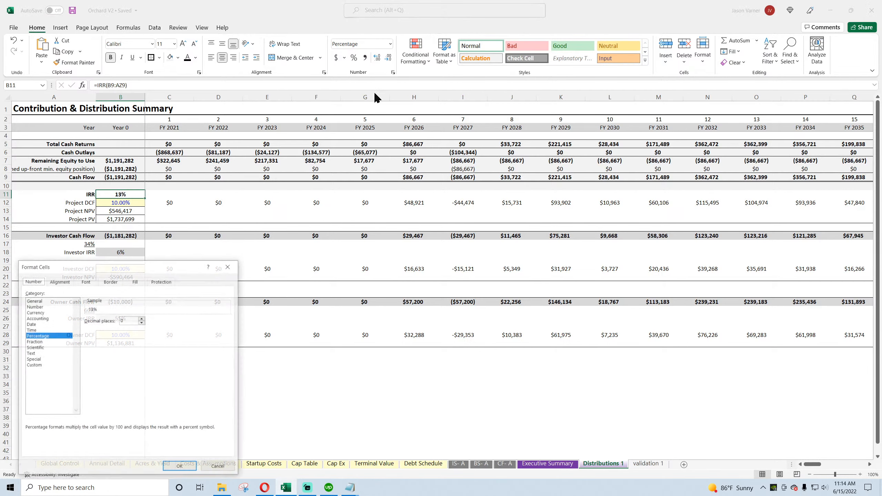
left_click(141, 318)
left_click(180, 467)
left_click(120, 253)
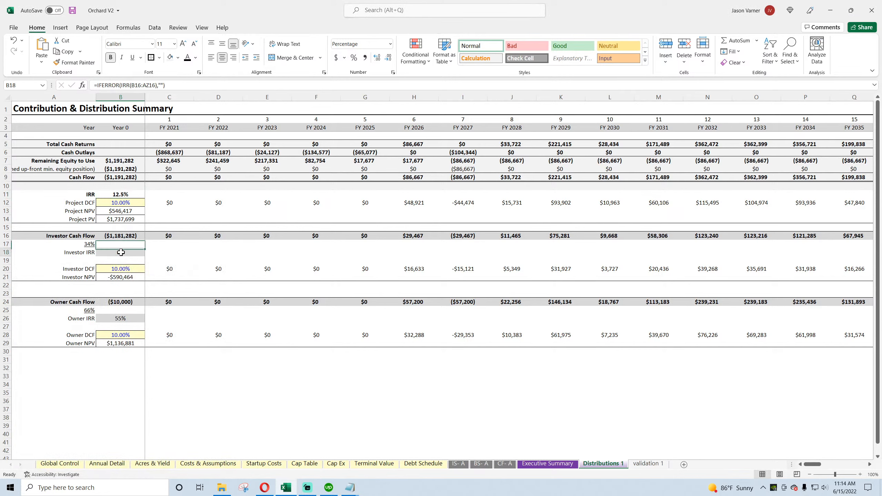
left_click(393, 73)
left_click(142, 318)
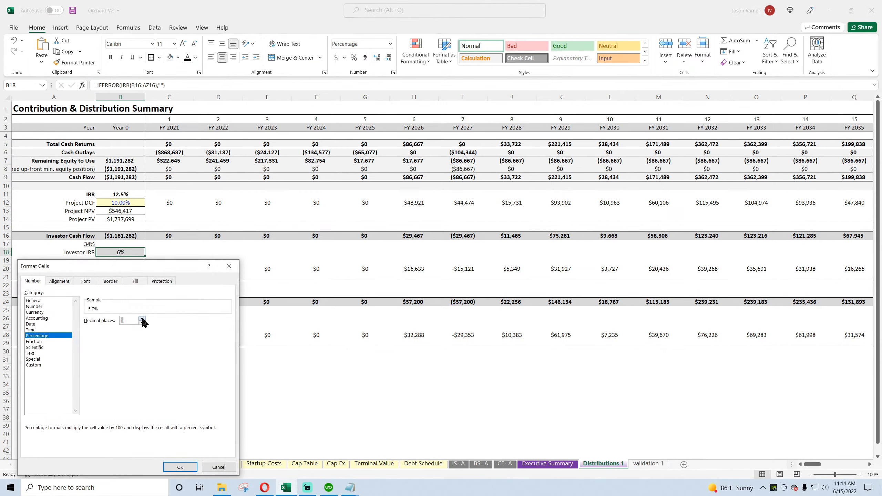
left_click(179, 467)
left_click(128, 318)
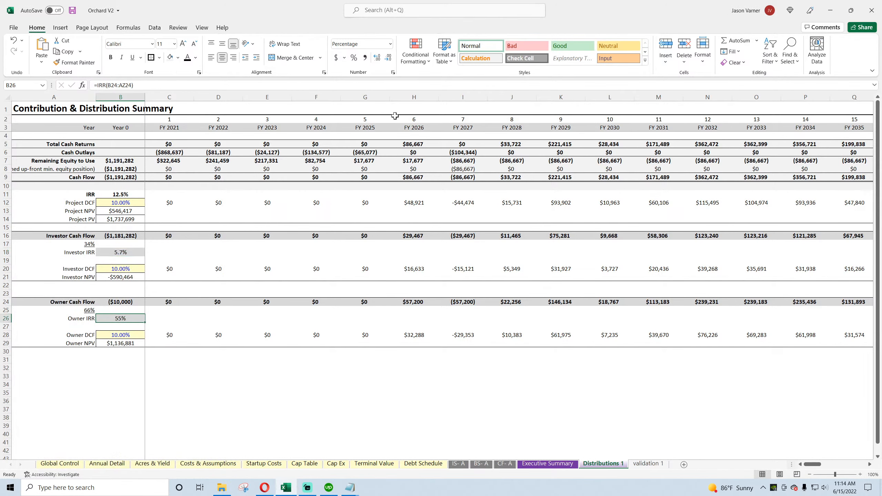
left_click(393, 72)
left_click(180, 467)
Step: Apply all borders to the project, investor and owner DCF and NPV value cells in column B, and save the workbook
left_click_drag(122, 201, 122, 219)
left_click(159, 57)
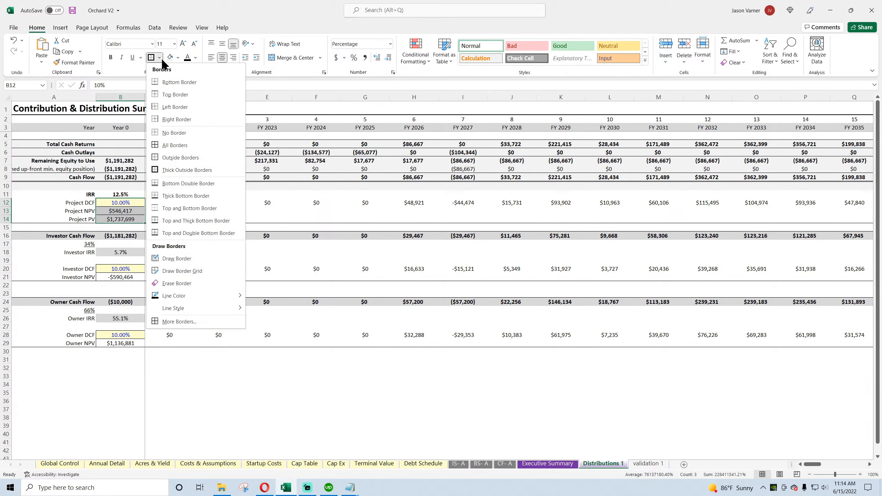
left_click(169, 143)
left_click_drag(115, 269, 117, 277)
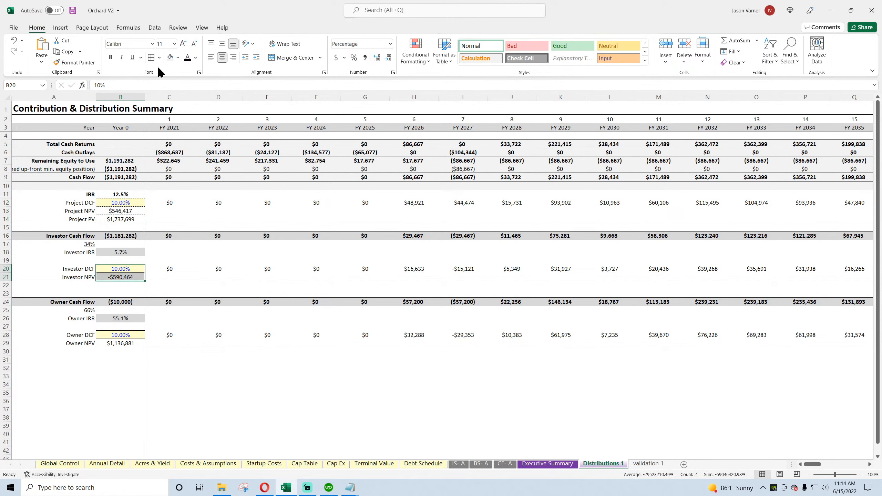
left_click(115, 334)
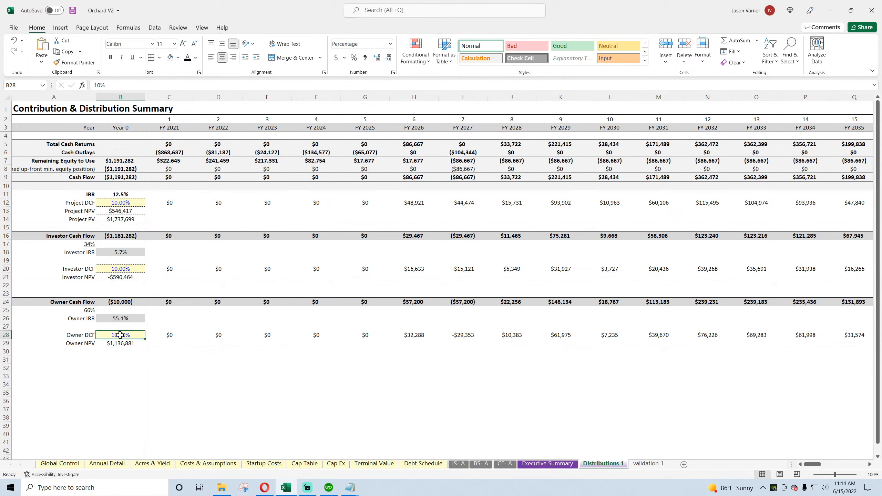
left_click_drag(120, 334, 120, 343)
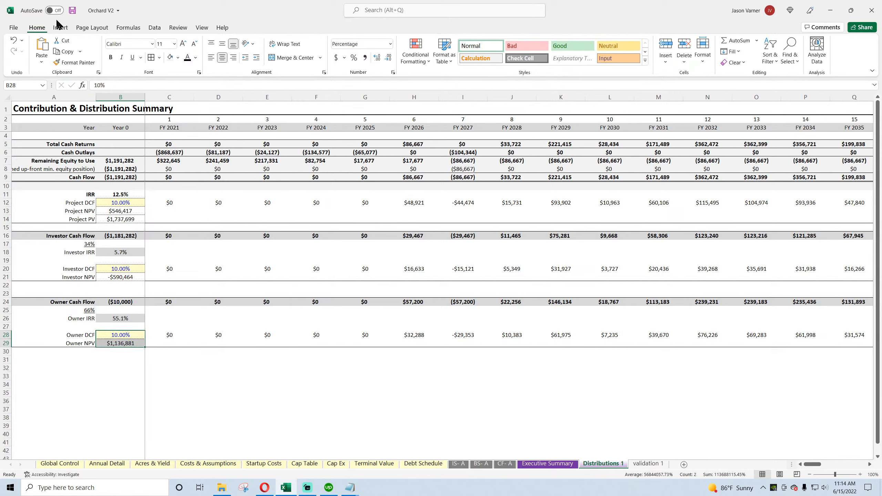
left_click(72, 10)
Step: Total the entire Cash Flow row, B9:AZ9, in cell B31
left_click(118, 359)
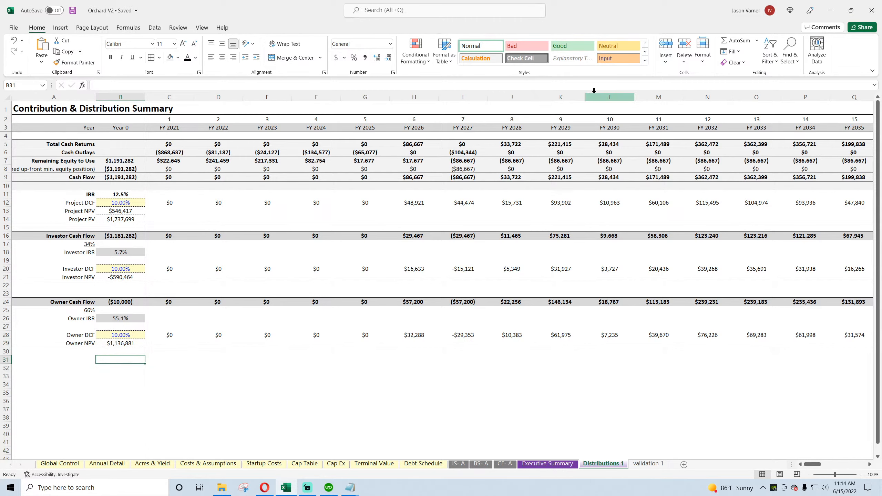
left_click(735, 40)
left_click_drag(116, 177, 783, 183)
key("Return")
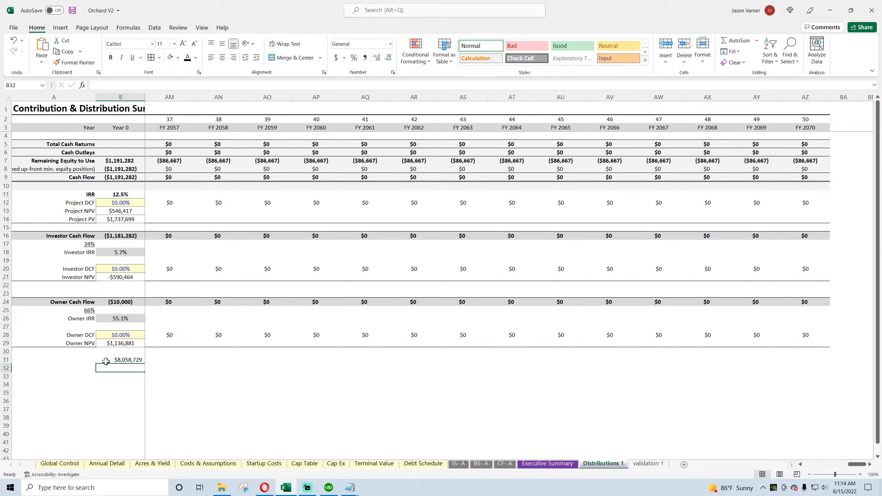
Step: Extend the B31 formula to subtract the final Running Cash Flow value in Annual Detail, BF70
left_click(106, 359)
left_click(240, 84)
type("-")
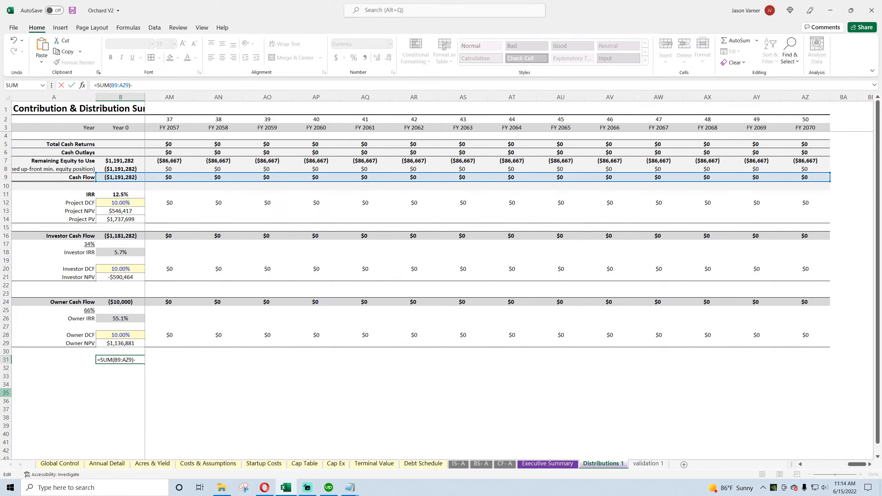
left_click(108, 463)
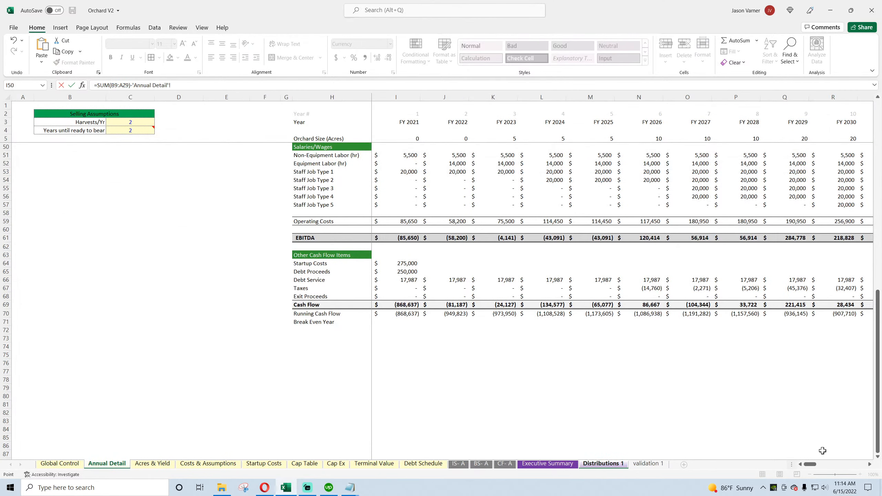
scroll(822, 451, "right", 10)
left_click(829, 314)
key("Return")
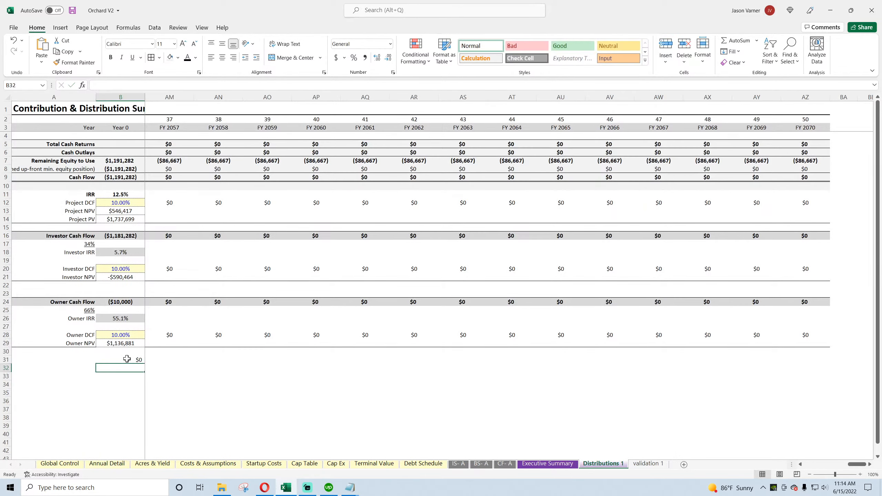
Step: Format B31 as a number with two decimal places and save the workbook
left_click(127, 359)
left_click(392, 73)
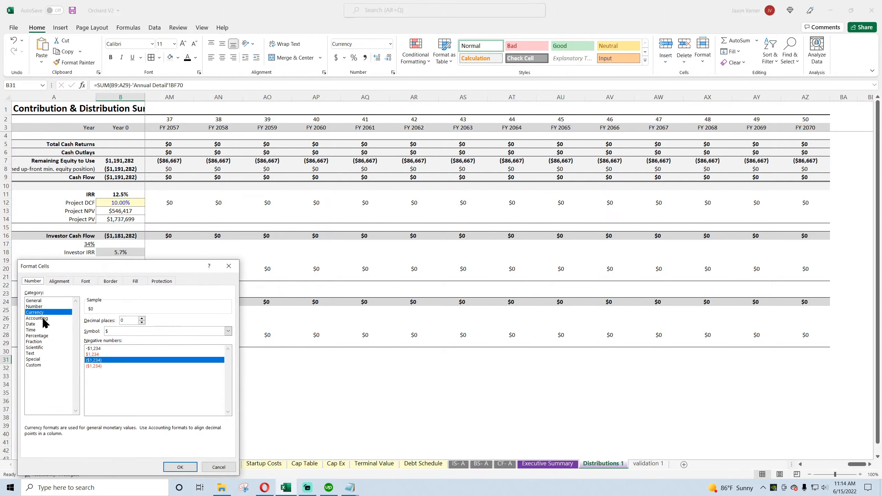
left_click(38, 306)
left_click(142, 319)
left_click(142, 318)
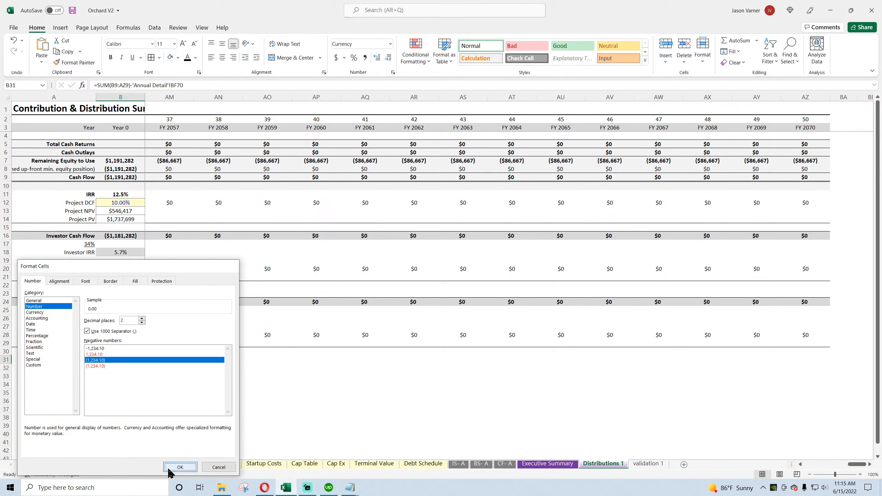
left_click(180, 466)
left_click_drag(856, 464, 811, 472)
left_click(368, 384)
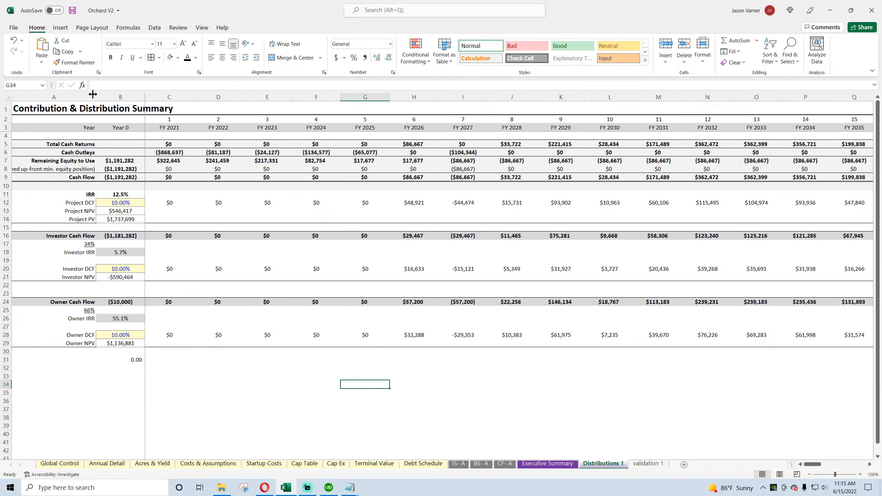
left_click(73, 12)
Step: Label the B31 cash flow comparison by entering "Check" in A31
left_click(64, 360)
type("Check")
key("Return")
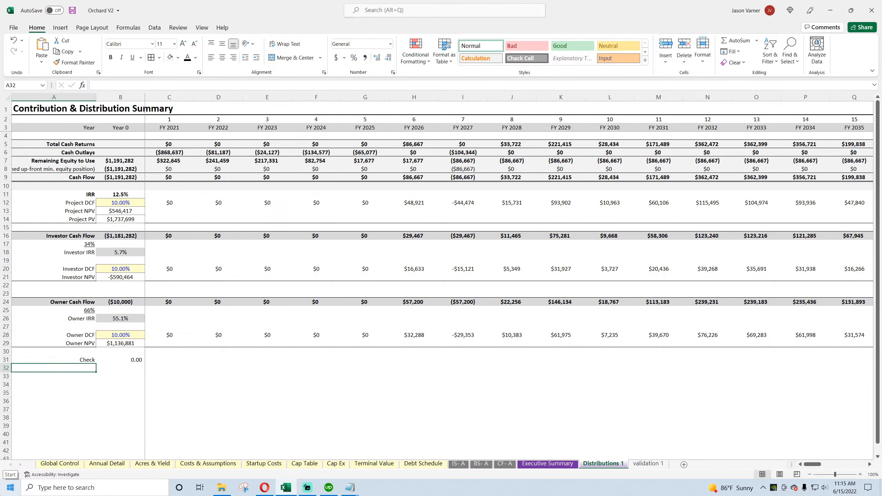
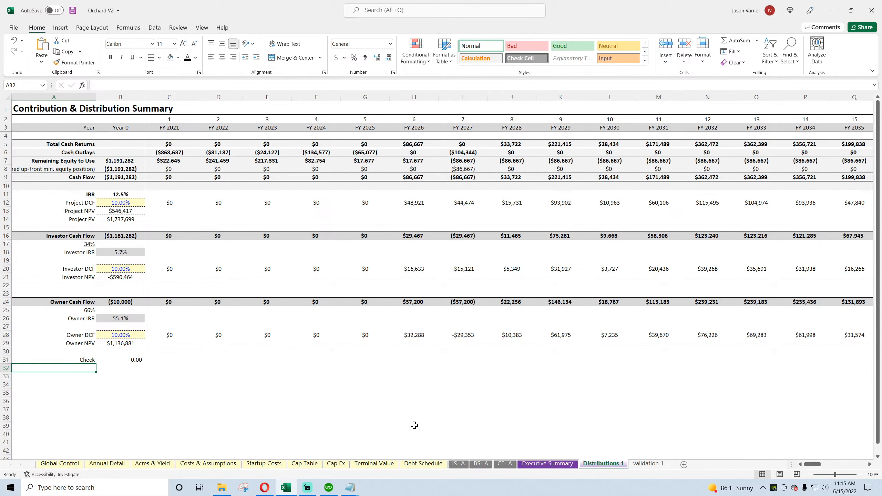
Step: Examine the Project, Investor and Owner return formulas in the Executive Summary against their source rows in Distributions 1
left_click(550, 467)
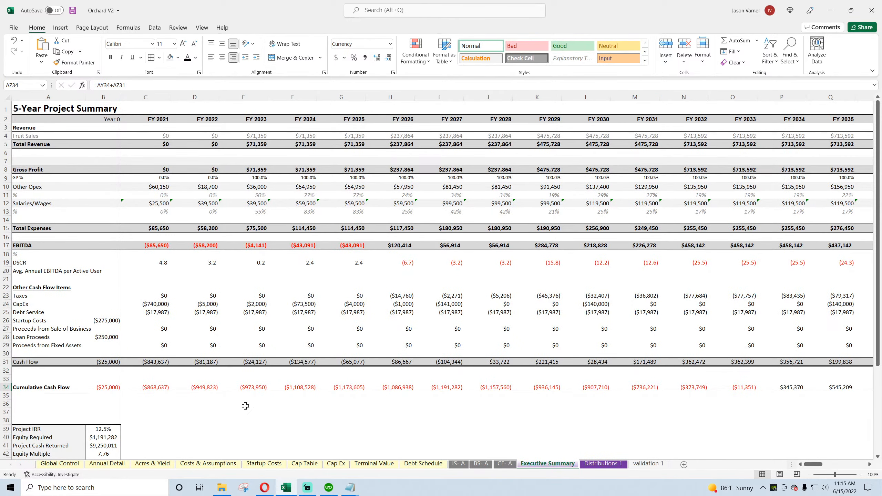
scroll(246, 406, "down", 7)
left_click(102, 245)
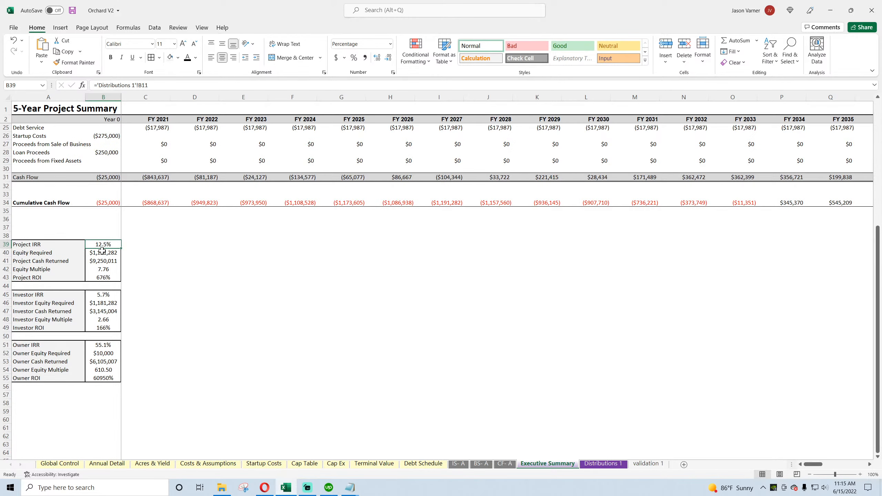
left_click(101, 251)
left_click(100, 294)
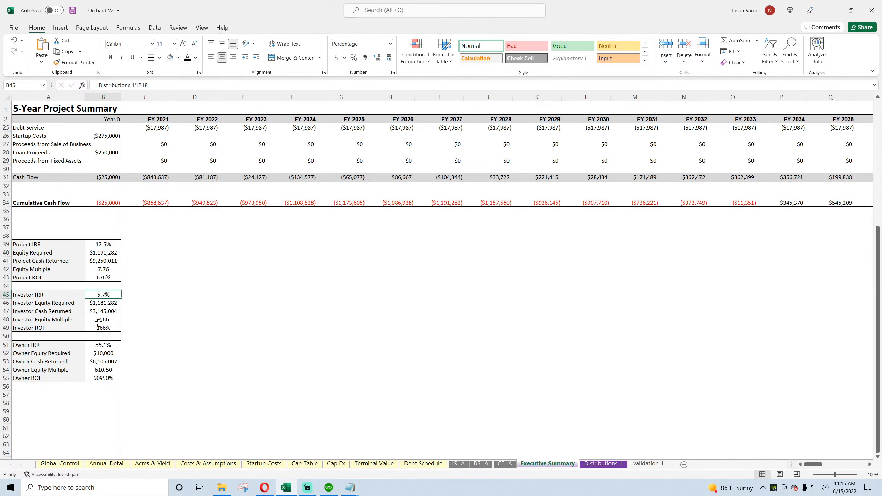
left_click(104, 257)
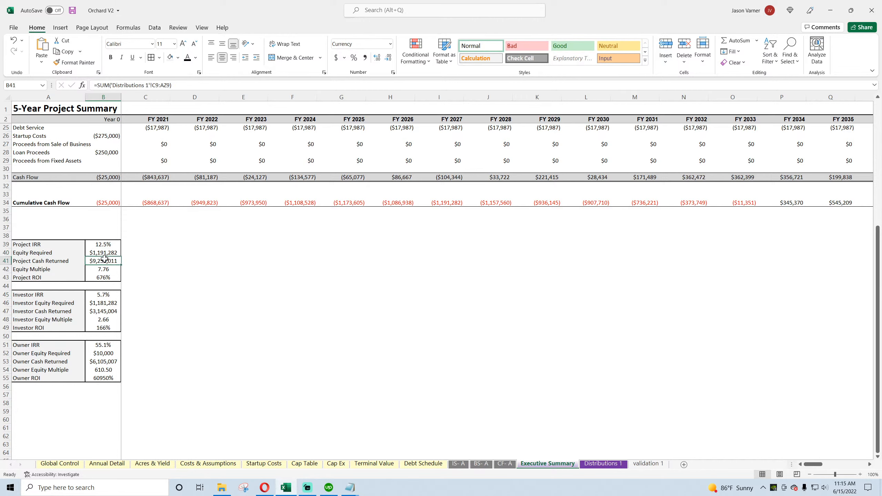
left_click(603, 463)
mouse_move(814, 464)
left_mouse_down()
mouse_move(880, 467)
mouse_move(805, 471)
left_mouse_up()
left_click(535, 463)
left_click(104, 353)
left_click(105, 363)
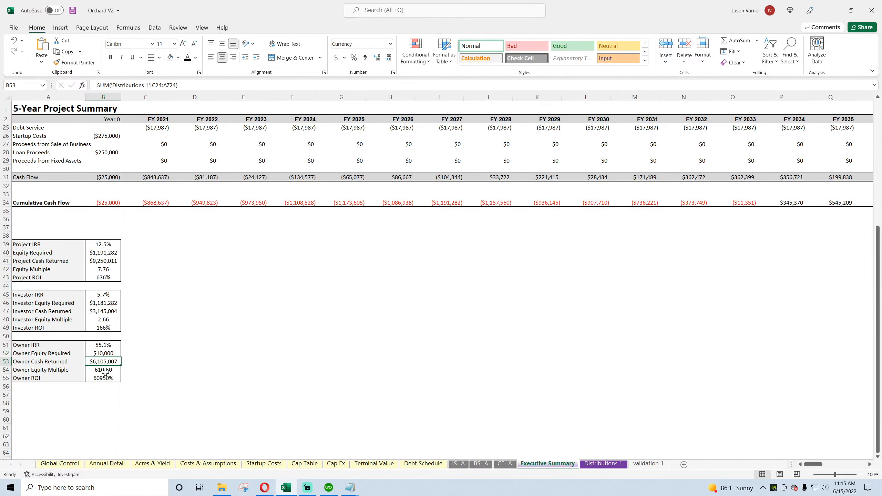
Step: Cross-check Project Cash Returned by adding B53 and B47 in scratch cell D54, clear that cell, and save the workbook
left_click(172, 369)
type("=")
left_click(114, 362)
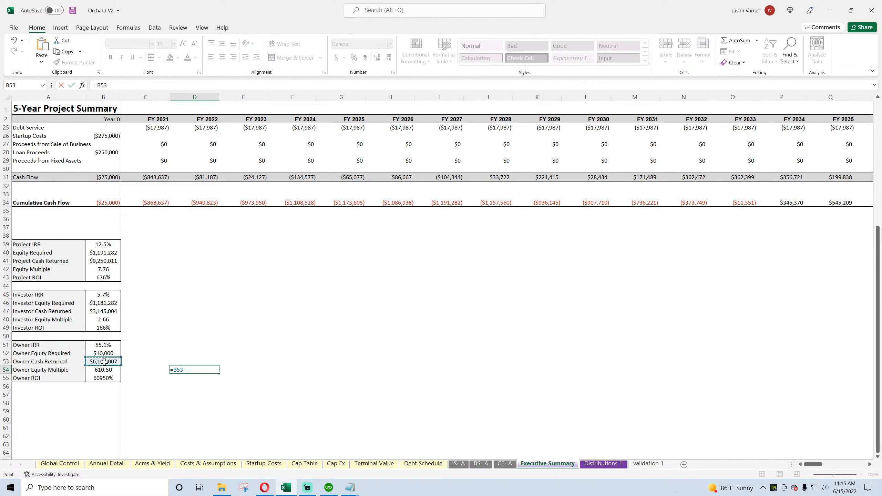
type("+")
left_click(104, 311)
key("Return")
left_click(203, 371)
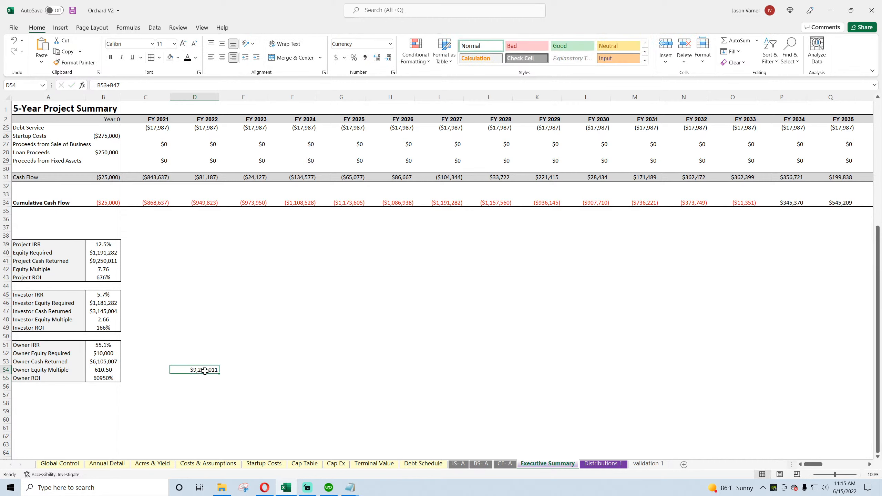
key("BackSpace")
key("Return")
left_click(108, 261)
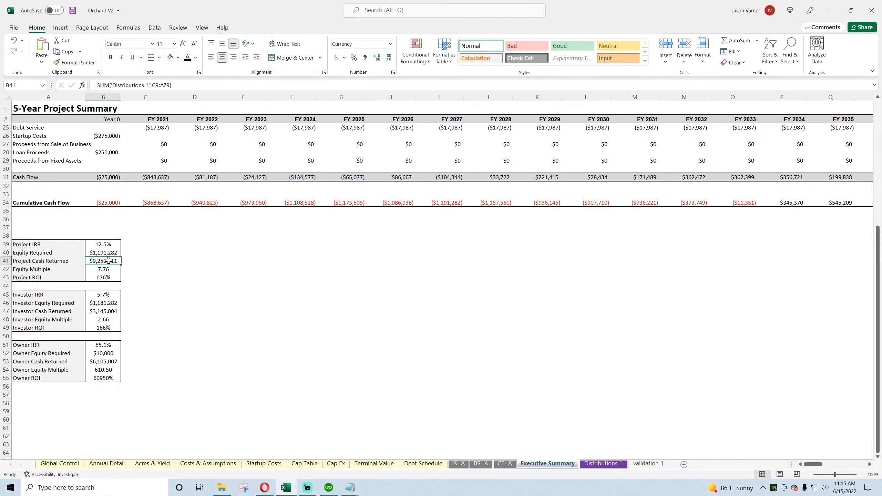
left_click(72, 10)
Step: Subtract Equity Required from Project Cash Returned in scratch cell C41, clear that cell, and save the workbook
left_click(138, 260)
type("=")
left_click(103, 260)
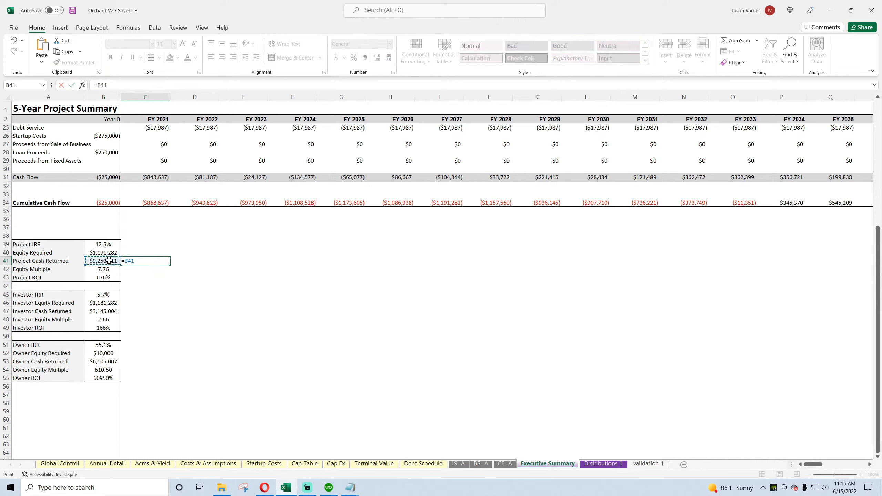
type("-")
left_click(103, 254)
key("Return")
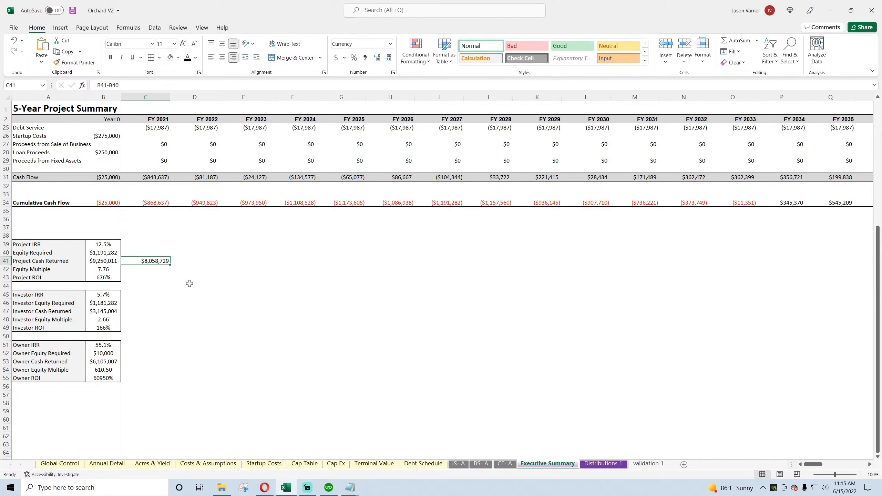
left_click(72, 10)
Step: Clear the contents of row 20, Avg. Annual EBITDA per Active User, in the Executive Summary
scroll(83, 347, "up", 7)
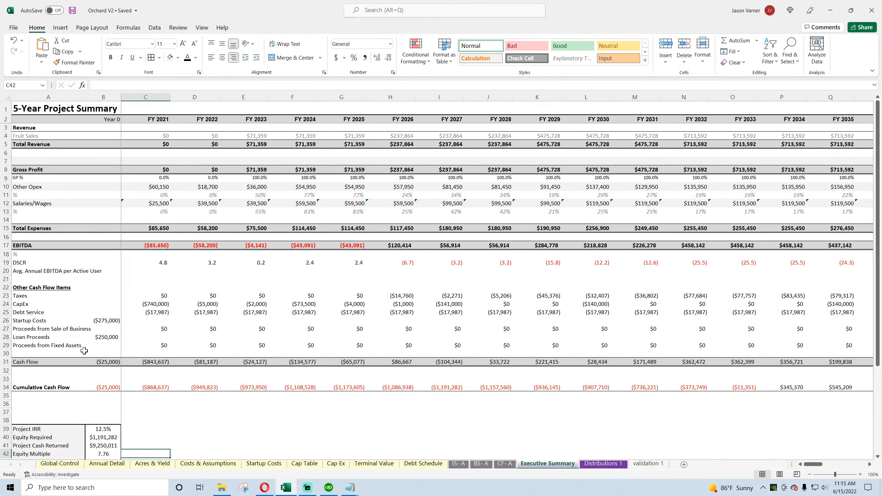
right_click(6, 270)
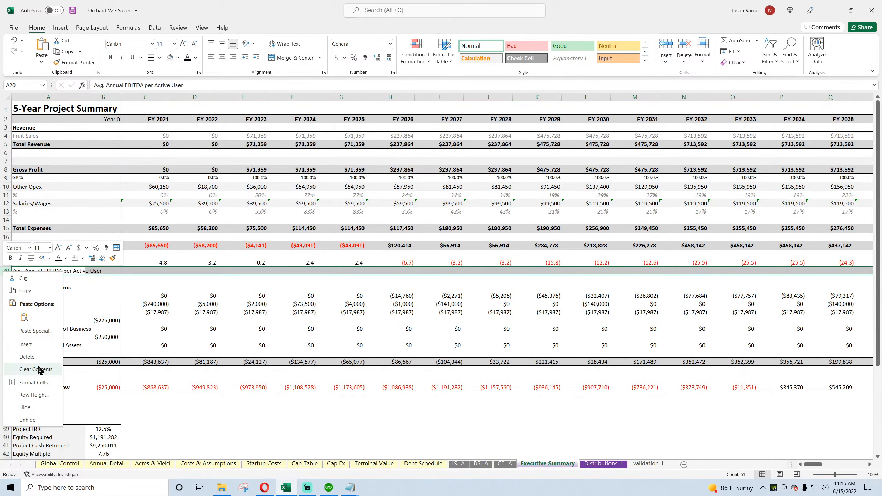
left_click(38, 369)
Step: Check the DSCR formulas and negate debt service in the FY 2021 one, making C19 =IFERROR(C17/-C25,"")
left_click(164, 262)
double_click(205, 261)
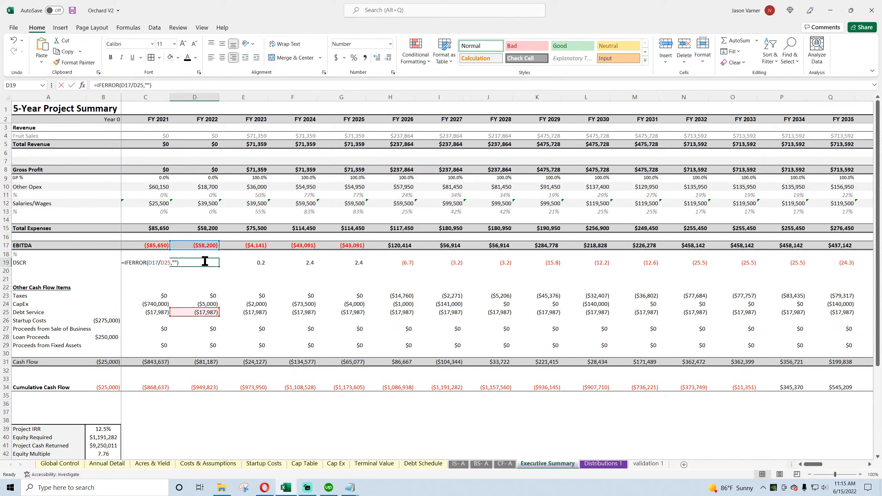
key("Return")
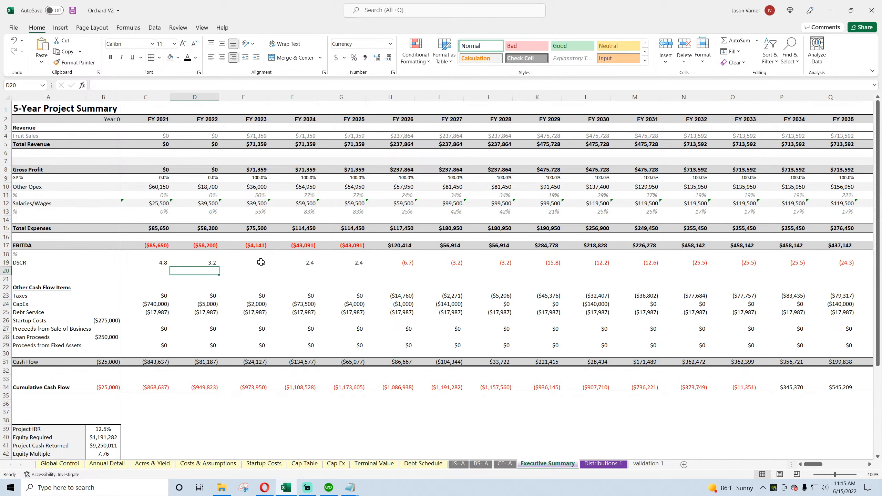
left_click(260, 261)
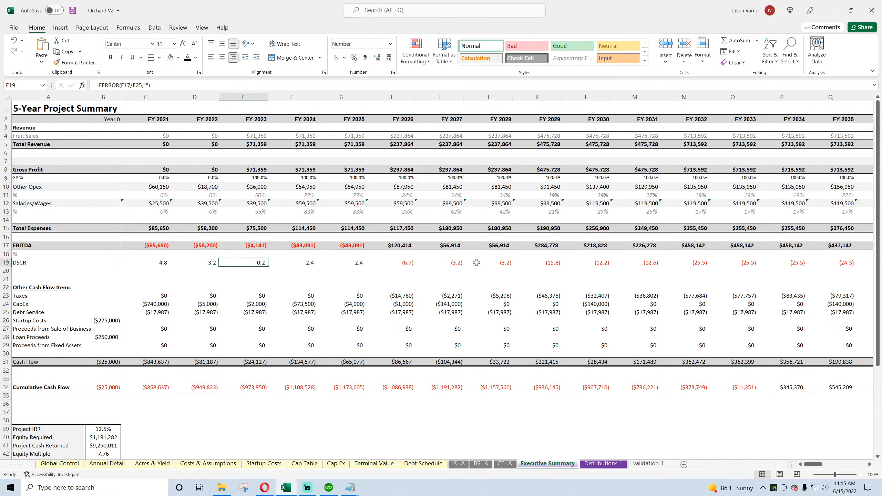
double_click(498, 262)
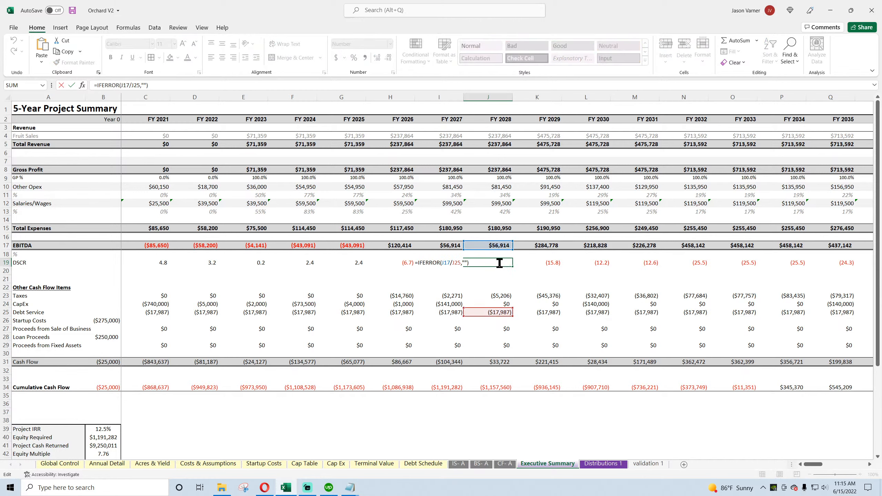
key("Escape")
double_click(153, 262)
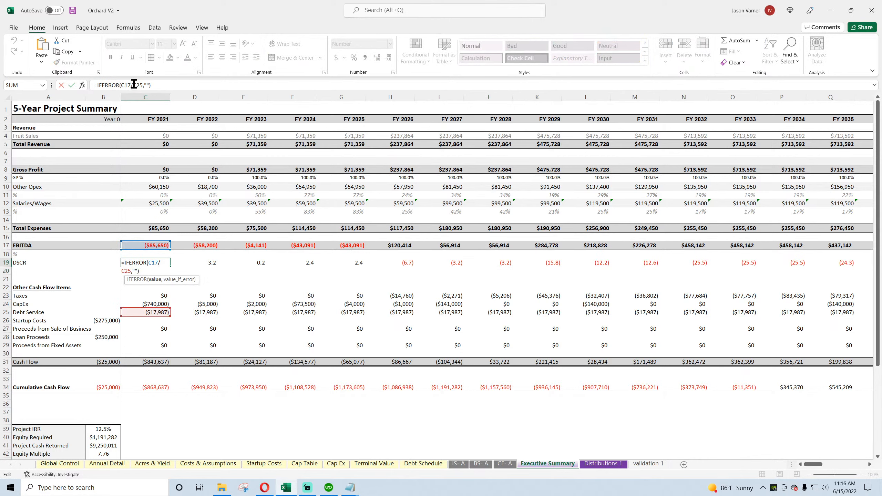
key("Return")
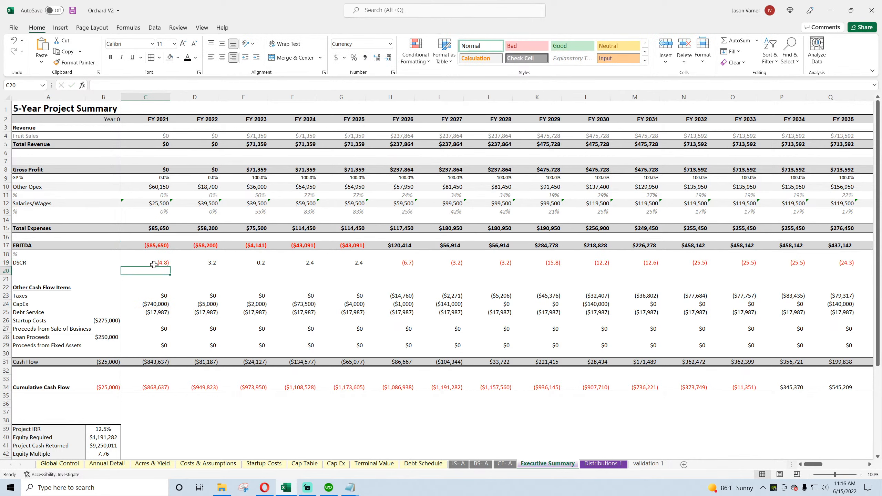
Step: Fill the C19 DSCR formula across row 19 through AZ19, the last year, and save the workbook
left_click(153, 265)
left_click_drag(170, 267, 654, 265)
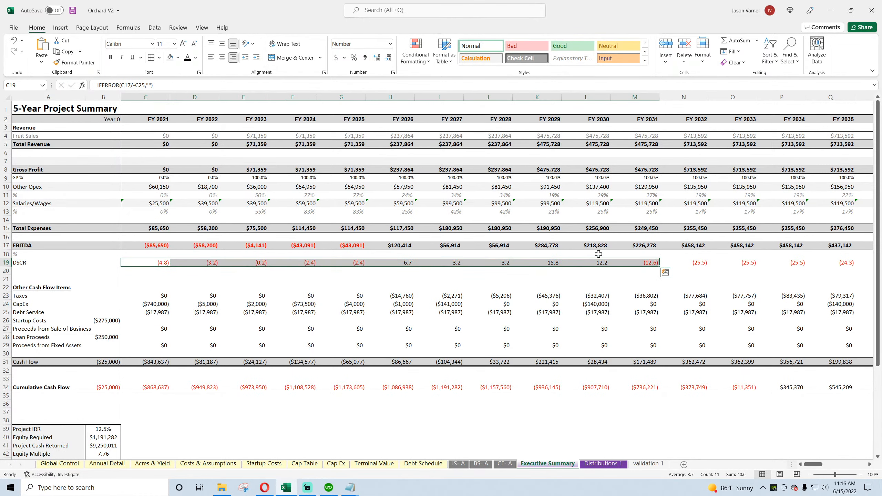
left_click(401, 263)
left_click_drag(414, 266, 804, 309)
left_click_drag(853, 465, 812, 468)
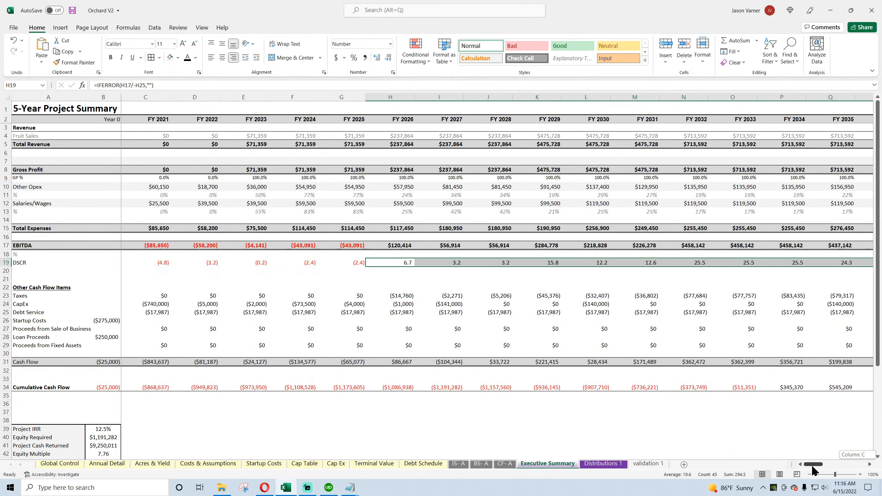
left_click(72, 11)
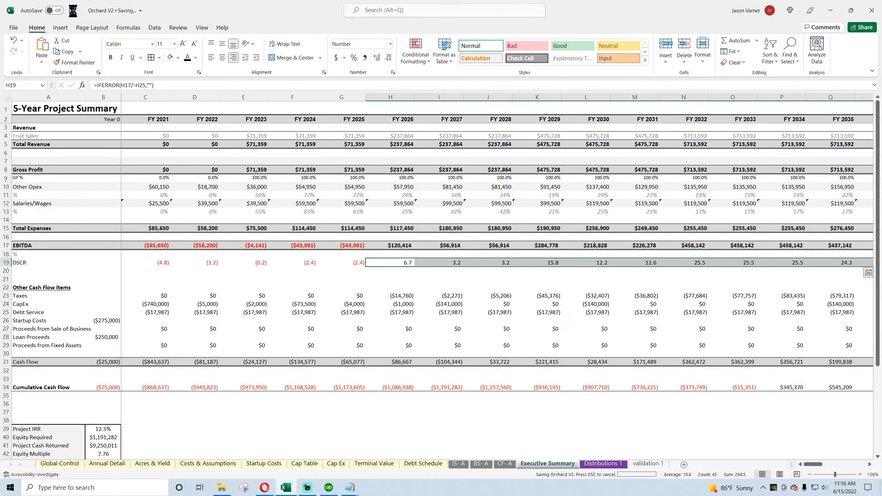
Step: Review the CF- A, BS- A and IS- A statements and trace Global Control's Balance Sheet Annual check to the Check row in BS- A
left_click(504, 464)
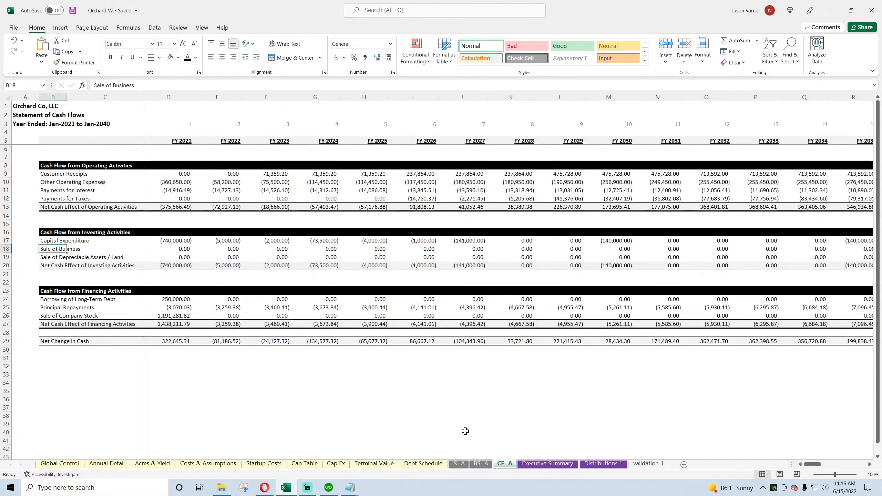
left_click(481, 464)
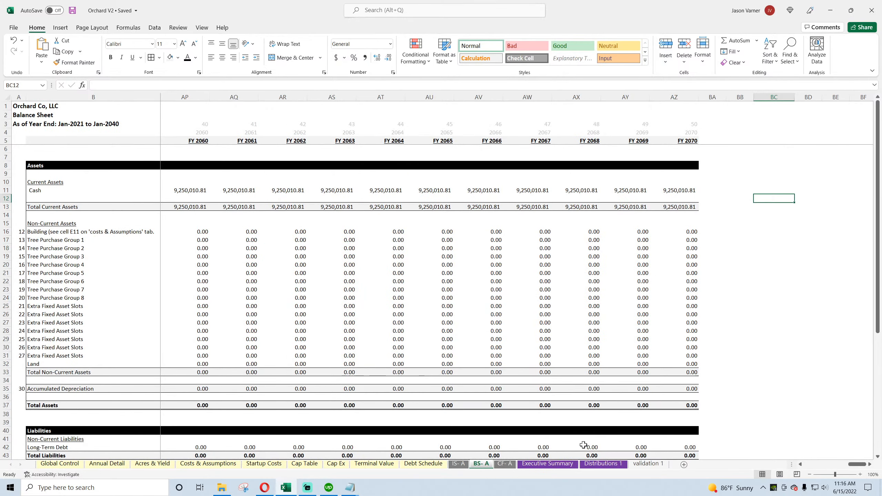
left_click(458, 464)
scroll(436, 396, "down", 1)
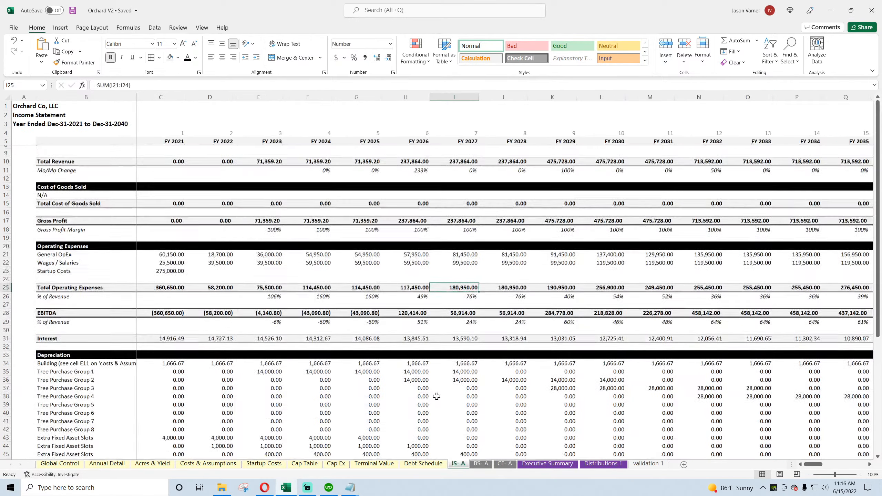
scroll(437, 396, "up", 2)
left_click(60, 464)
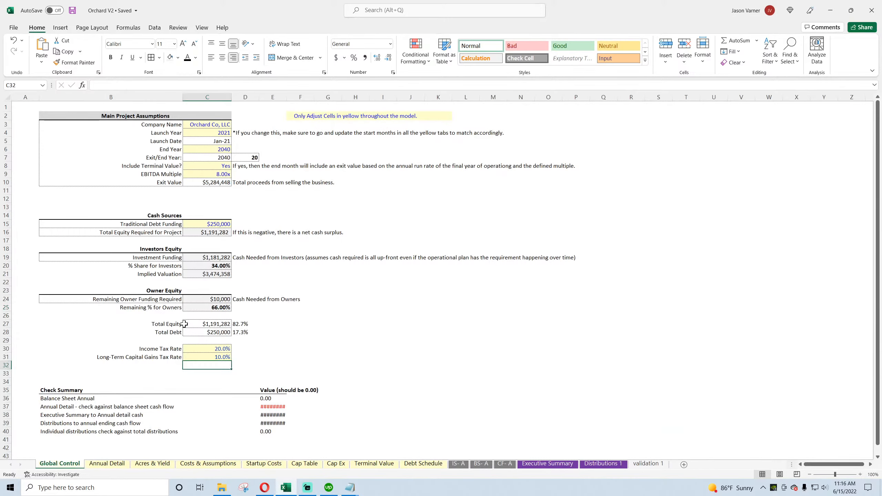
left_click(270, 399)
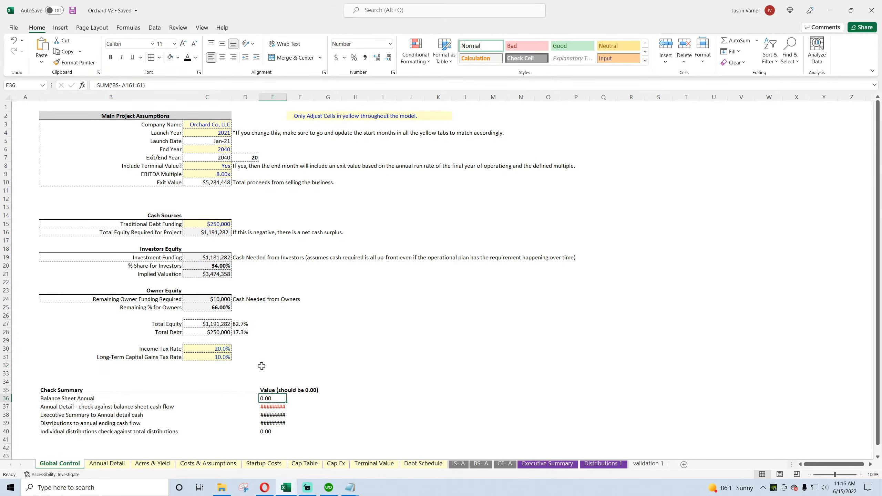
left_click(74, 11)
left_click(481, 464)
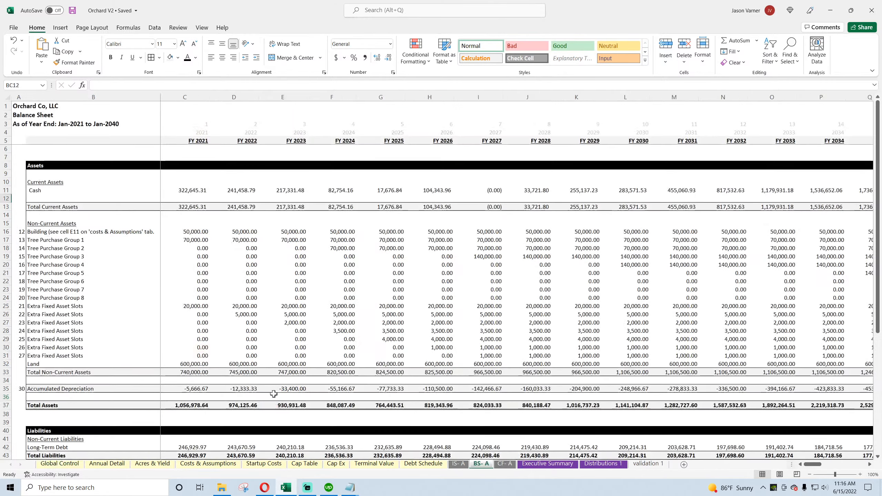
scroll(219, 380, "down", 10)
left_click_drag(813, 464, 795, 467)
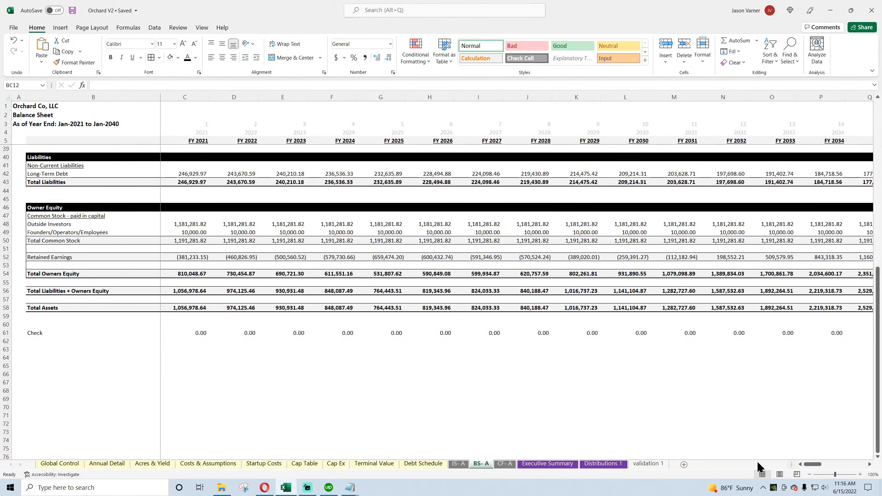
Step: Rebuild the Annual Detail check in Global Control E37 as final Running Cash Flow BF70 minus final balance sheet cash, BS- A AZ11
left_click(65, 463)
left_click(271, 406)
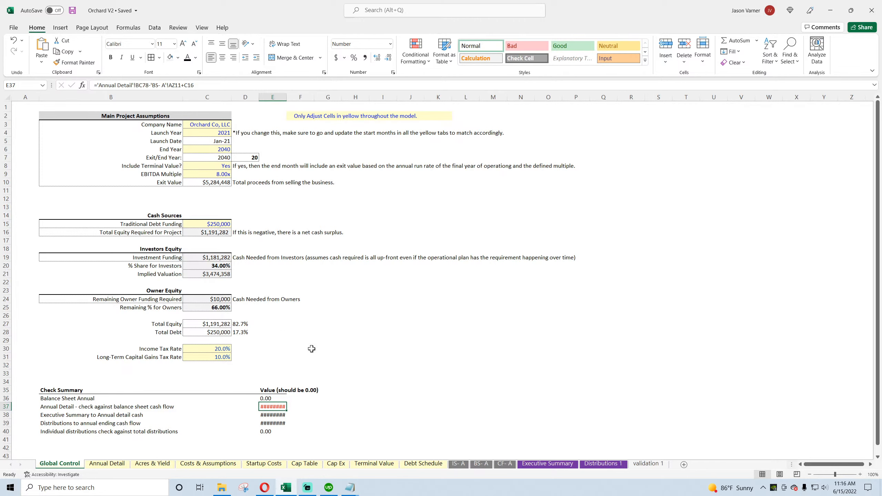
type("=")
left_click(106, 463)
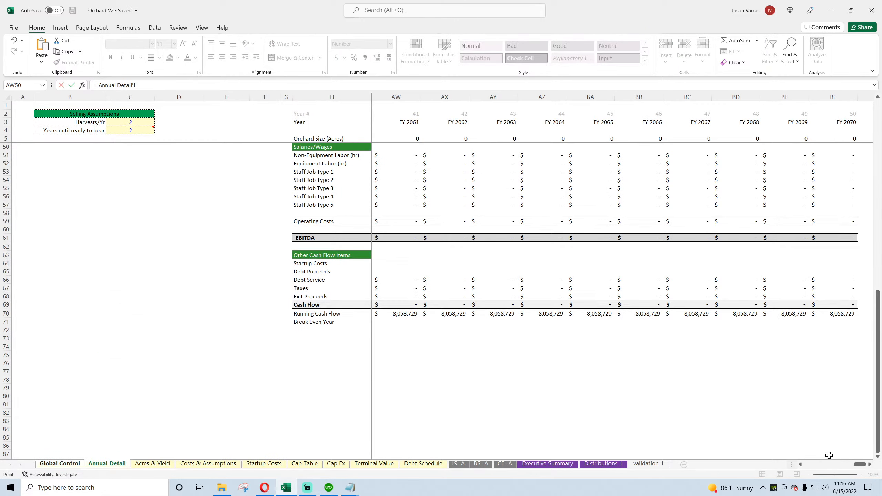
left_click(852, 316)
type("-")
left_click(479, 465)
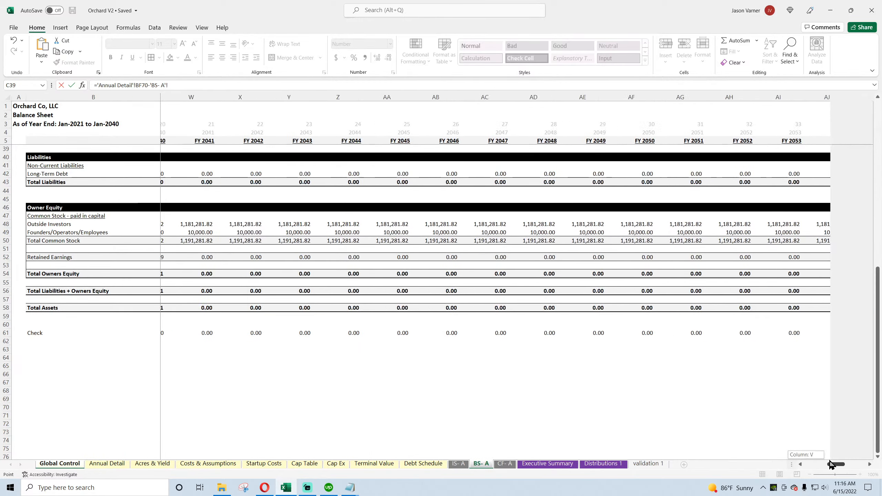
scroll(795, 343, "up", 10)
left_click(725, 190)
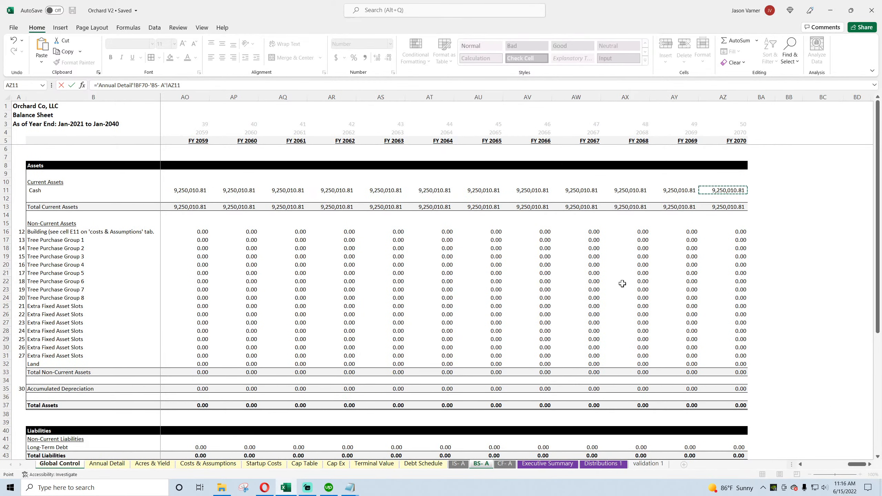
key("Return")
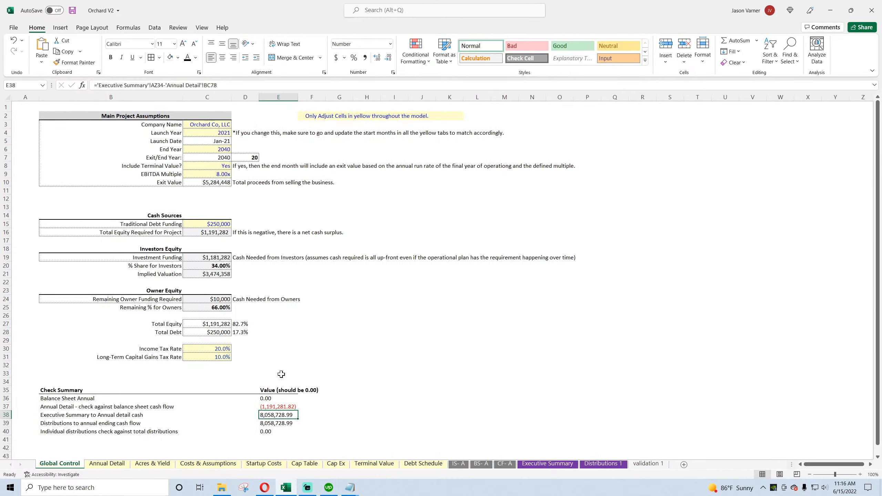
Step: Extend the E37 check formula by adding Total Equity Required for Project, C16
left_click(203, 85)
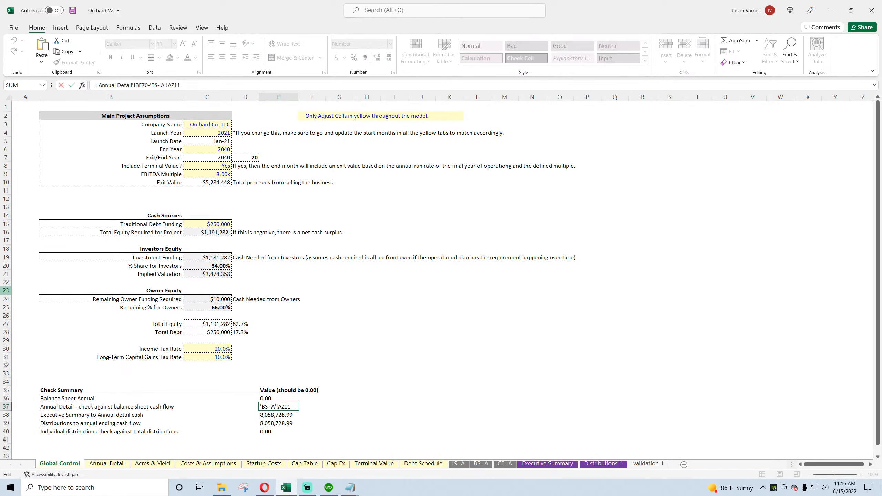
type("+")
left_click(206, 232)
key("Return")
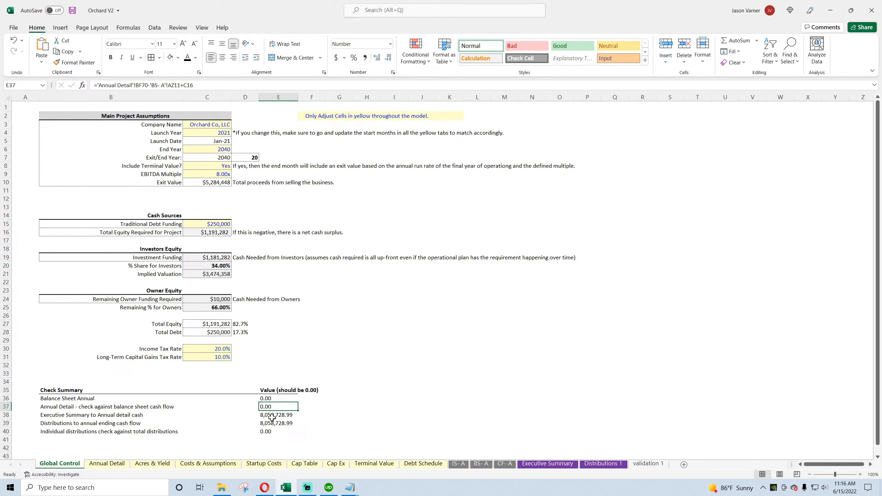
Step: Rebuild the Executive Summary check in Global Control E38 as final Cumulative Cash Flow, AZ34, minus Annual Detail's final Running Cash Flow, BF70
key("F2")
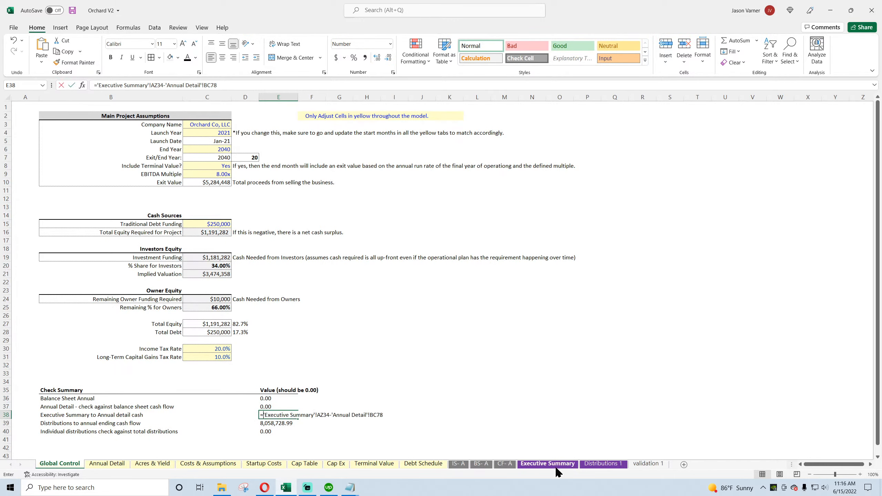
left_click(556, 466)
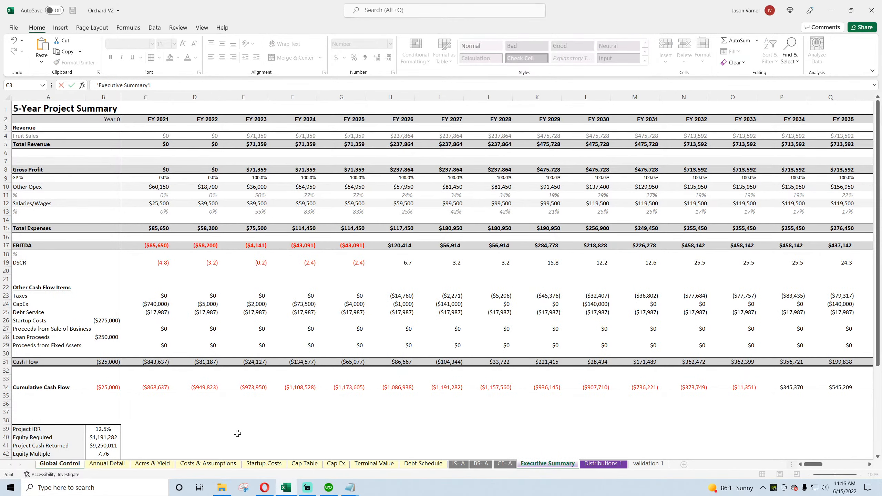
scroll(238, 433, "down", 4)
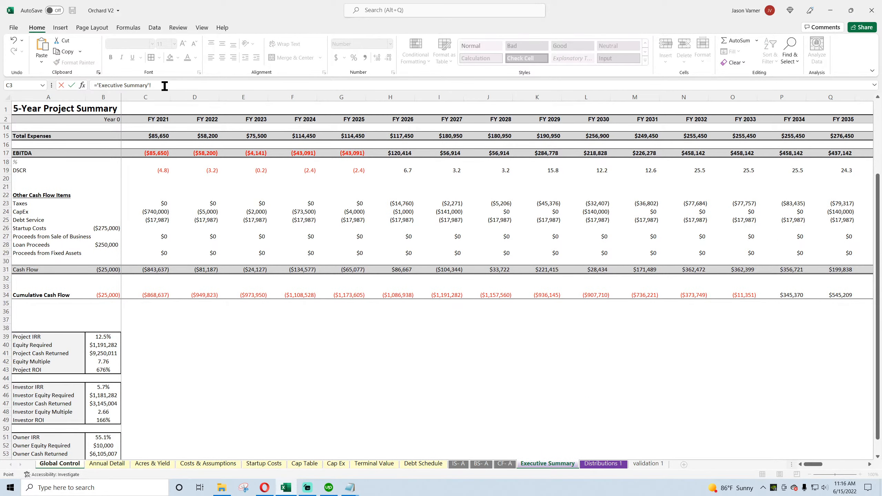
left_click_drag(814, 469, 857, 465)
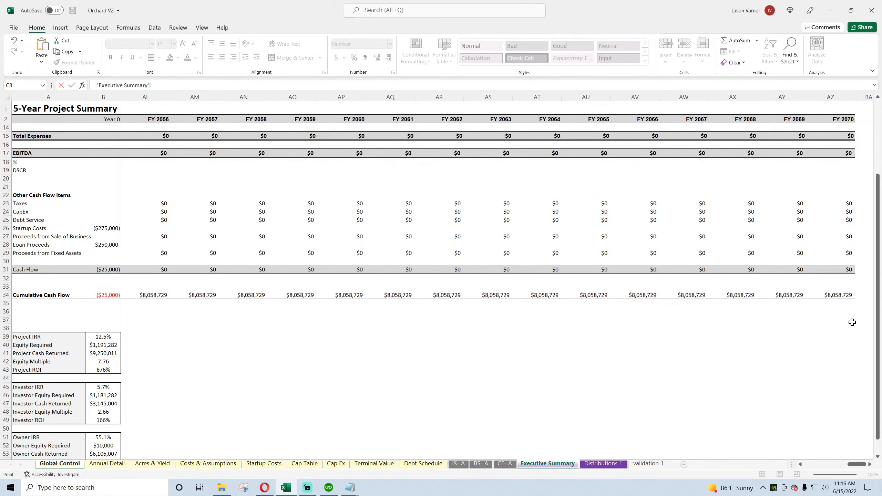
left_click(836, 295)
type("-")
left_click(106, 463)
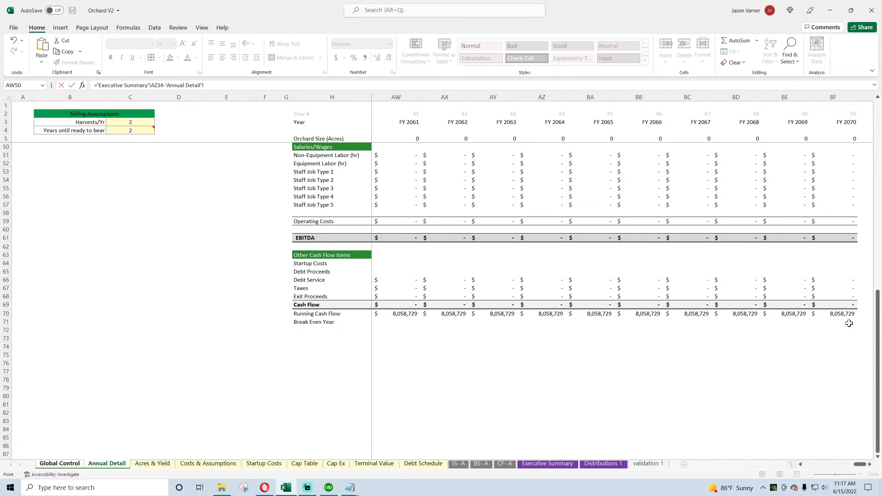
left_click(840, 314)
key("Return")
left_click(273, 415)
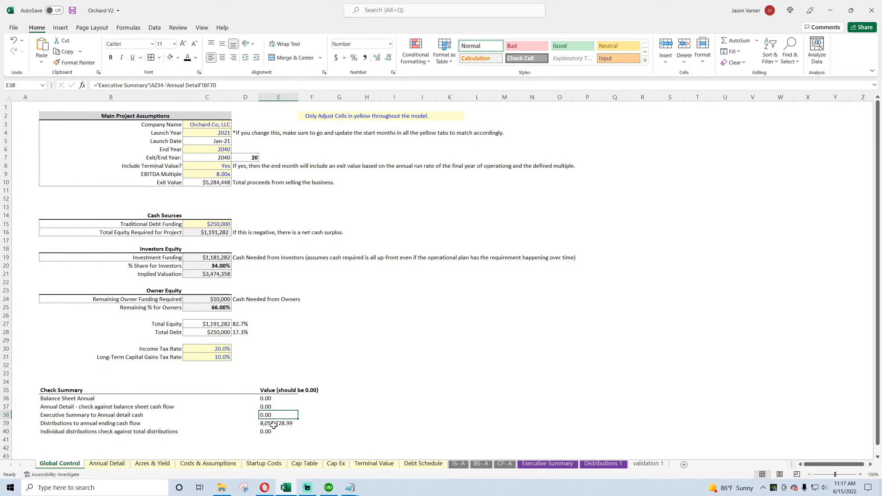
Step: Point the subtracted Annual Detail reference in the E39 distributions check formula to the final Running Cash Flow, BF70
left_click(273, 425)
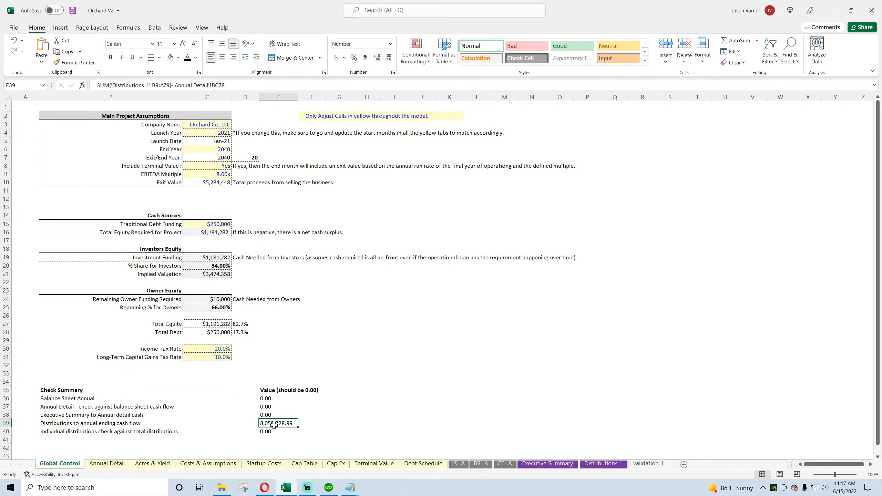
left_click_drag(174, 84, 398, 88)
key("BackSpace")
left_click(107, 464)
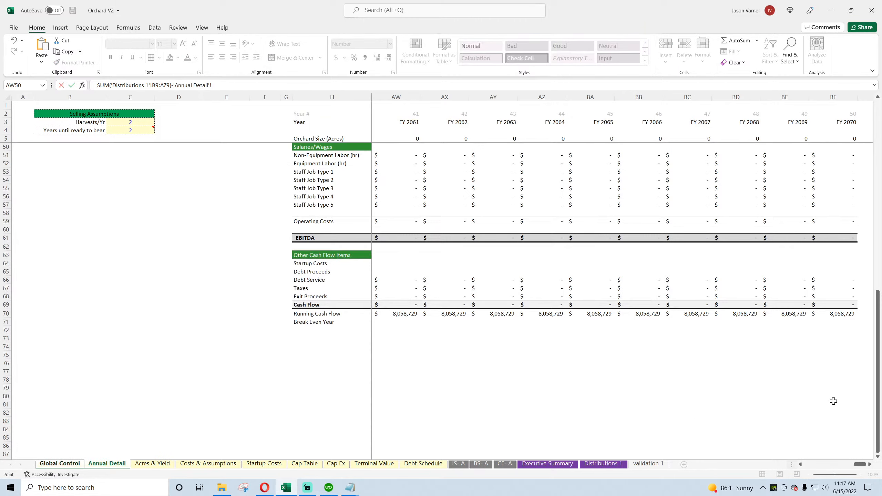
left_click(845, 314)
key("Return")
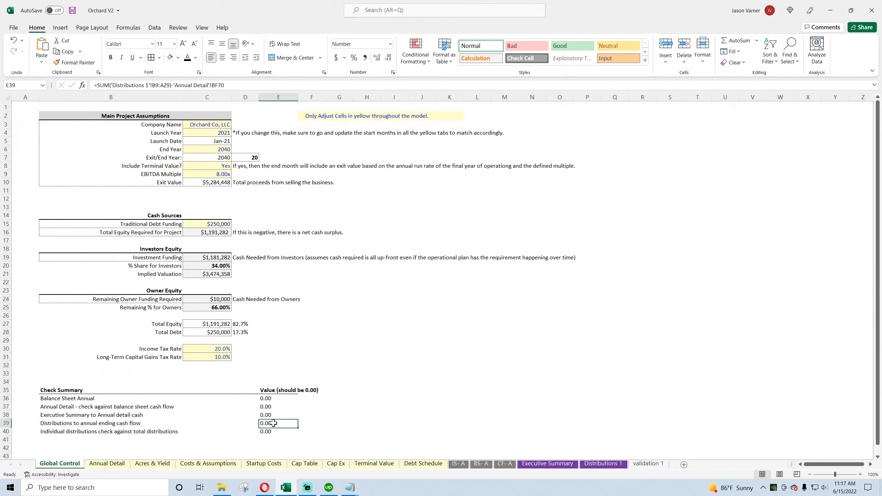
Step: Review the Cap Table's IRR column and the check rows beneath its distribution summary, and save the workbook
left_click(304, 464)
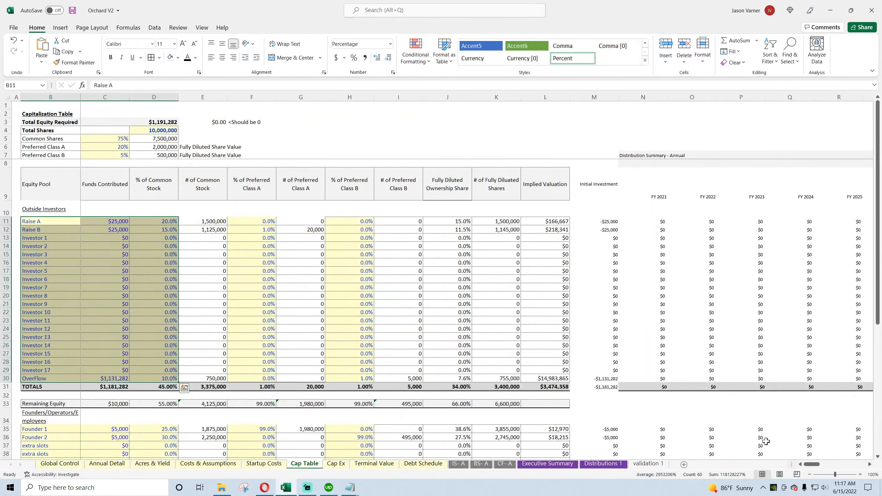
left_click_drag(808, 464, 863, 466)
left_click(839, 230)
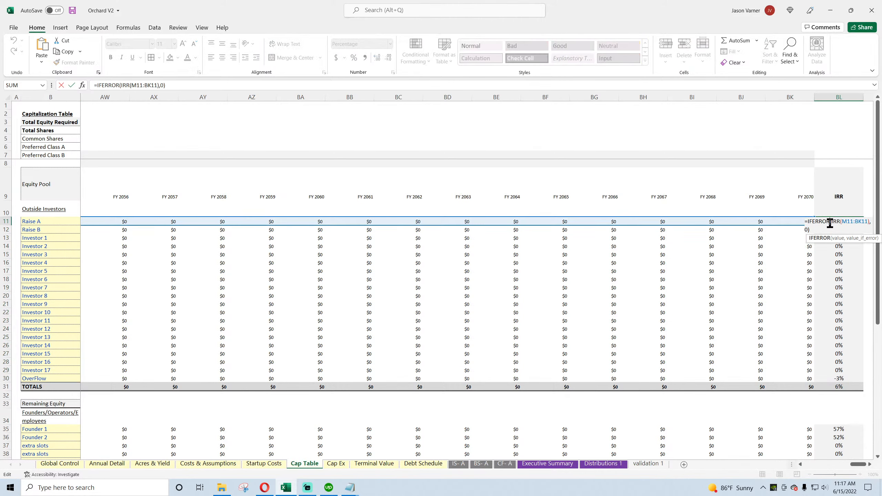
scroll(842, 401, "down", 7)
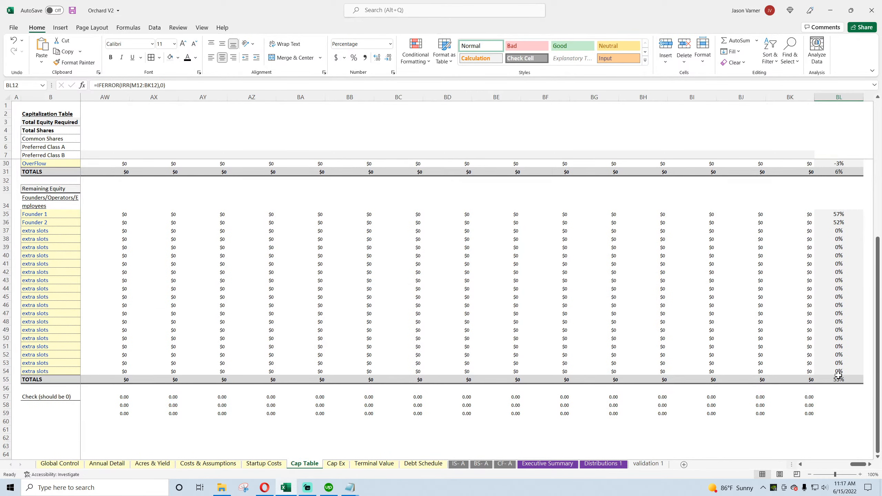
left_click_drag(862, 464, 859, 464)
left_click(657, 412)
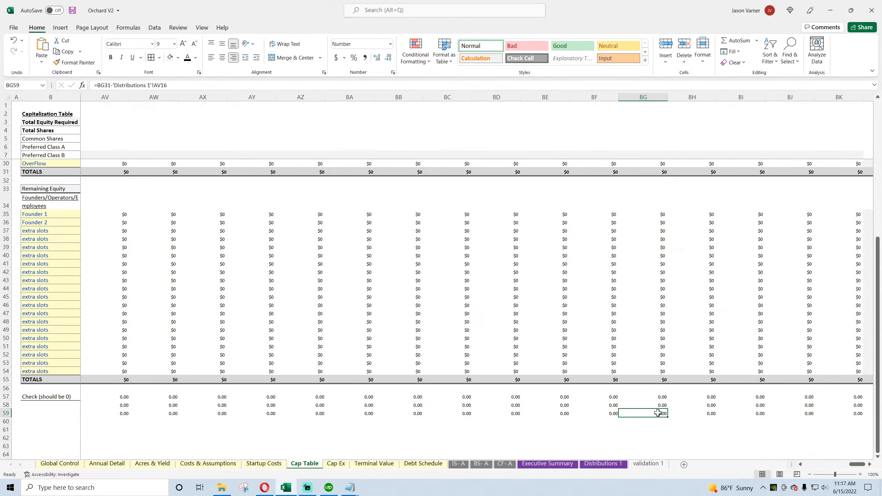
left_click_drag(860, 465, 811, 466)
scroll(673, 414, "up", 7)
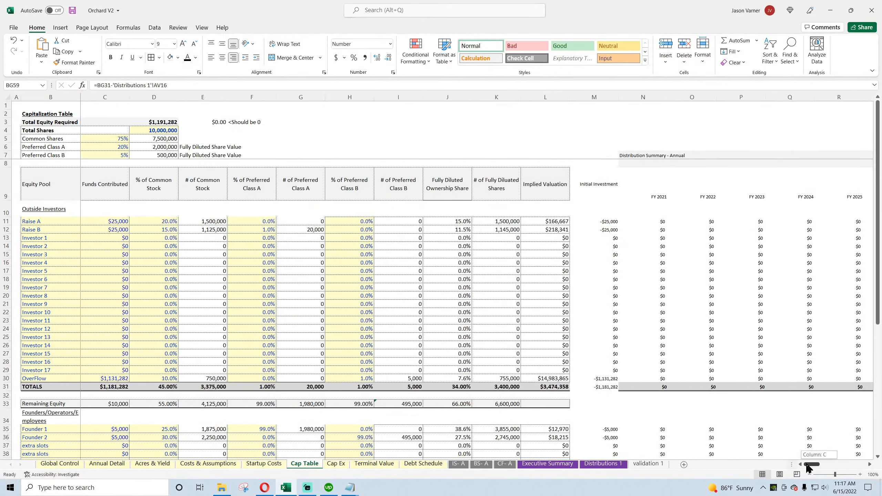
left_click(72, 10)
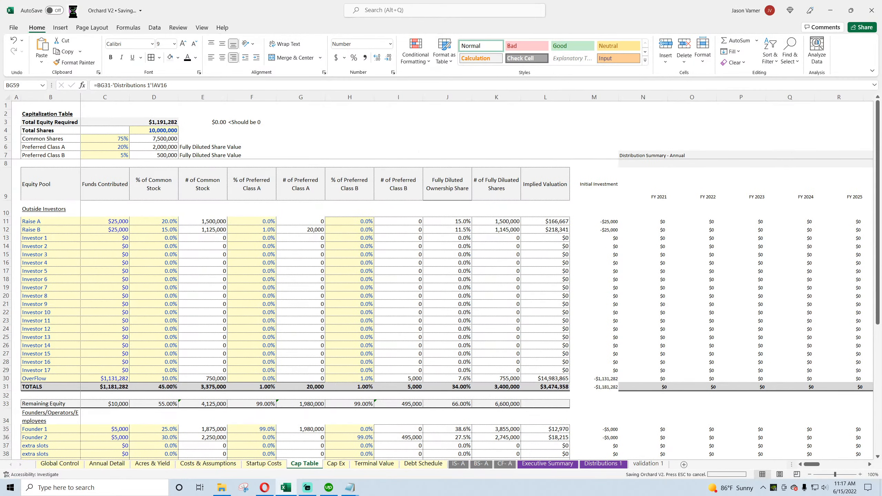
Step: Trace Global Control's Individual distributions check, E40, to the annual distribution summary in the Cap Table
left_click(60, 463)
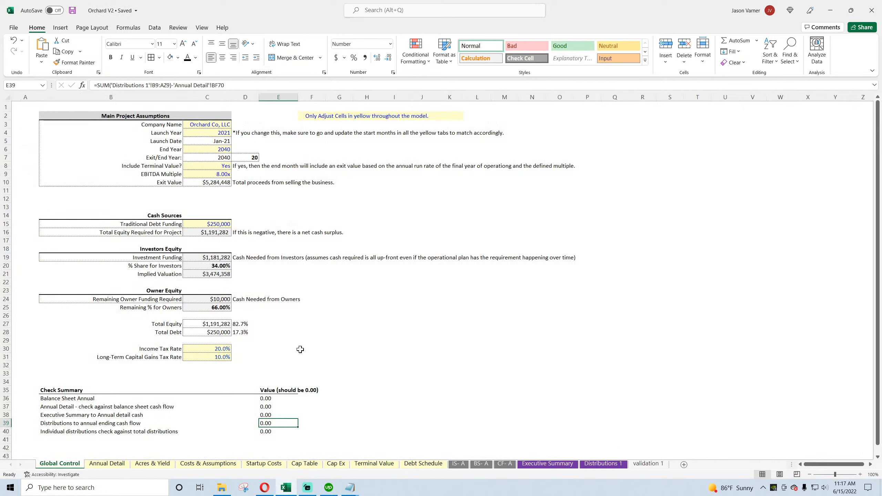
left_click(273, 432)
left_click(268, 424)
left_click(268, 431)
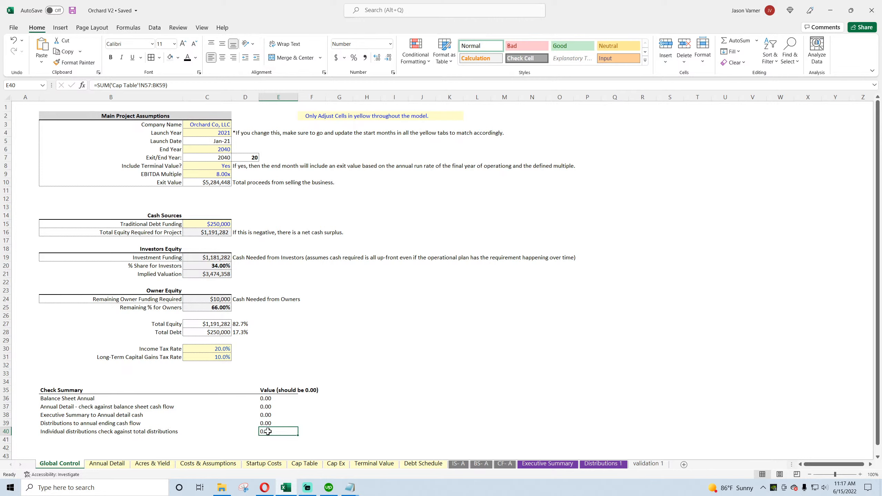
left_click(305, 464)
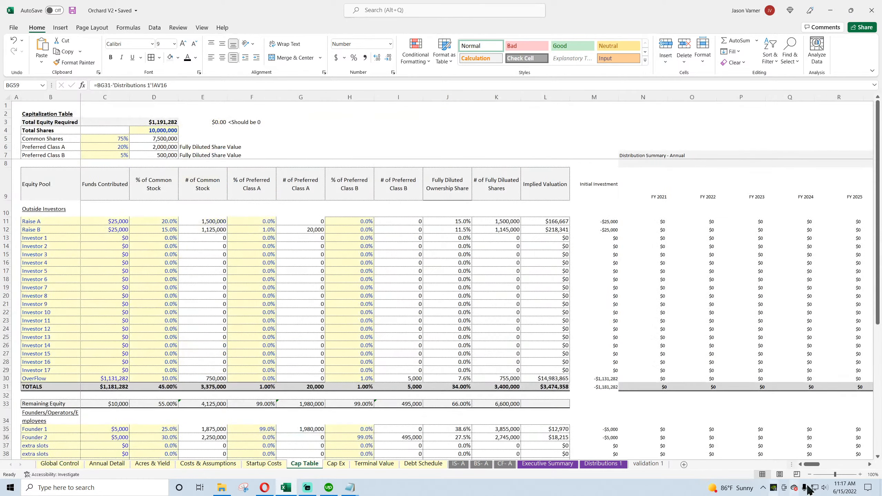
left_click_drag(812, 464, 878, 467)
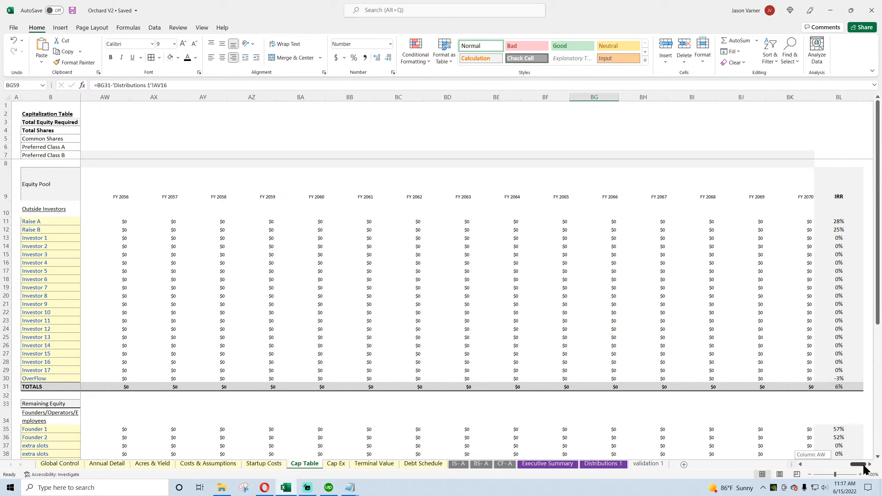
left_click_drag(864, 469, 814, 467)
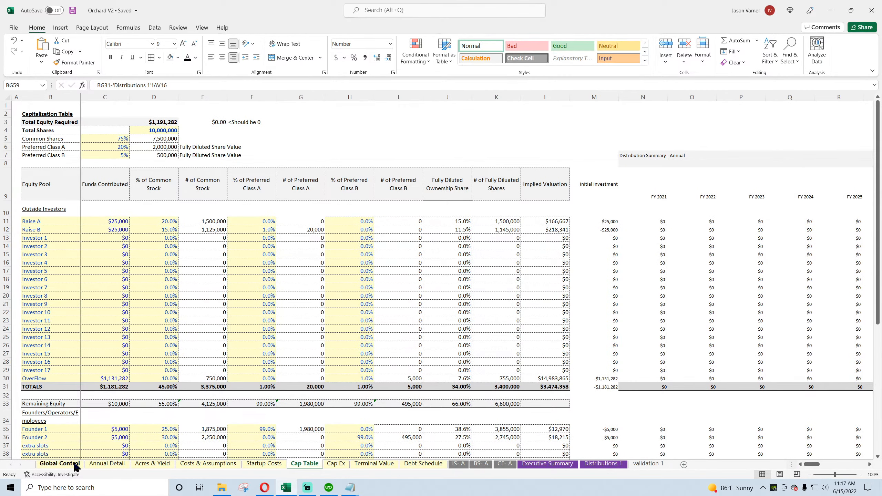
Step: Review Global Control's E39 distributions check formula against its source in the Distributions 1 sheet
left_click(103, 465)
left_click(60, 464)
left_click(271, 423)
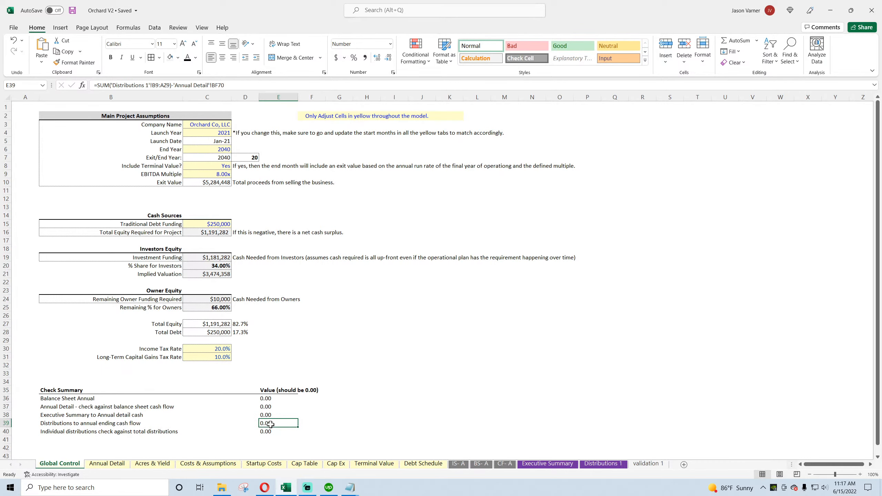
left_click(607, 464)
mouse_move(812, 465)
left_mouse_down()
mouse_move(858, 466)
mouse_move(809, 465)
left_mouse_up()
Step: Set the End Year in Global Control's Main Project Assumptions to 2070 and save the workbook
left_click(72, 465)
left_click(206, 147)
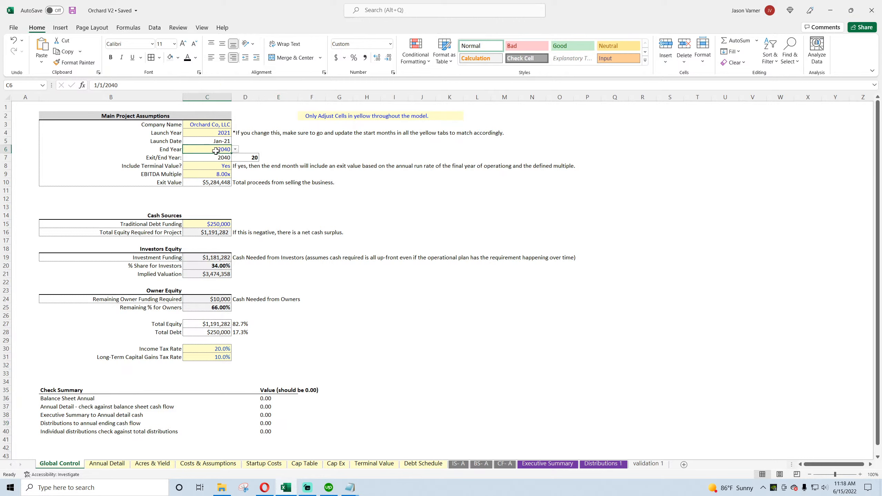
left_click(235, 149)
scroll(235, 188, "down", 8)
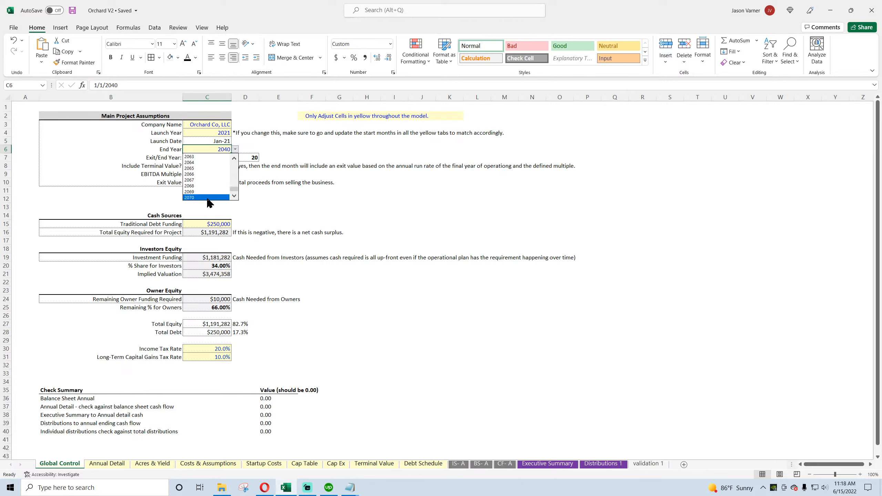
left_click(204, 197)
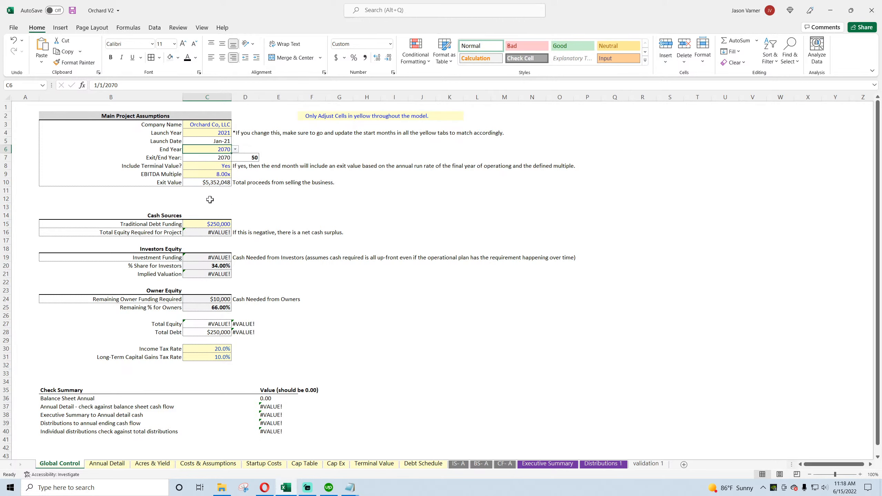
left_click(71, 11)
Step: Inspect the FY 2070 Debt Service and Taxes formulas, BF66 and BF67, in Annual Detail
left_click(107, 464)
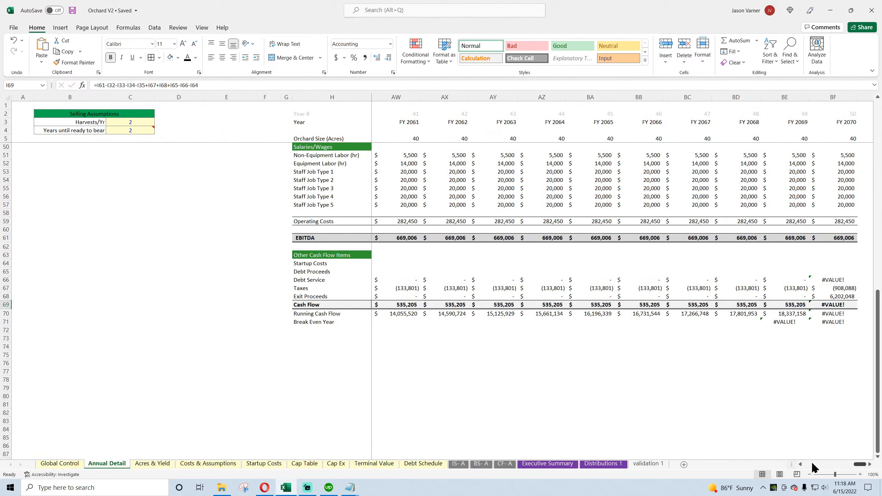
left_click(837, 279)
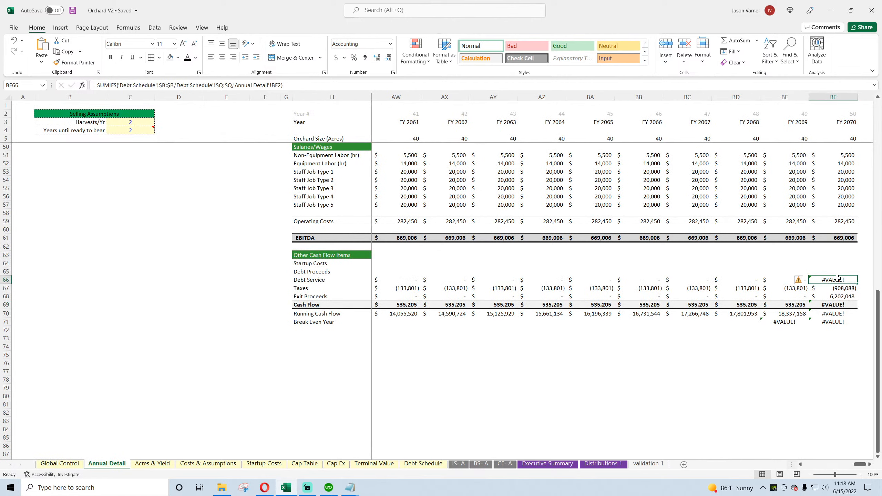
left_click(837, 287)
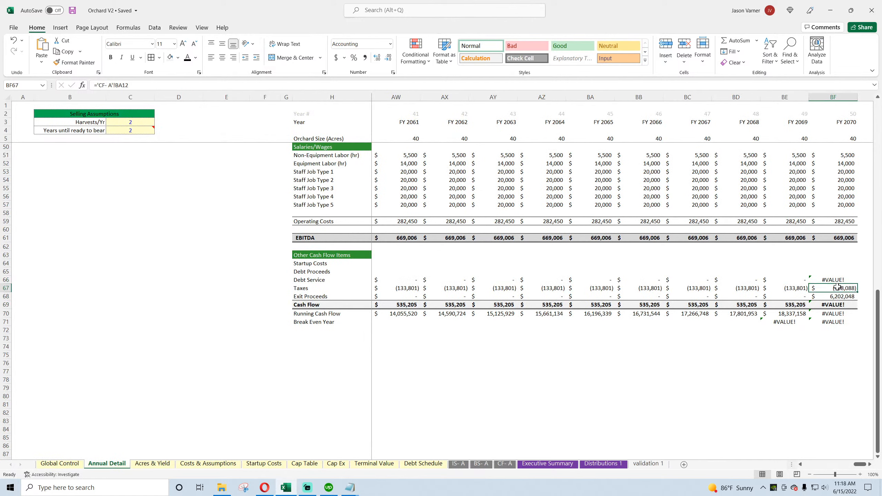
Step: Examine the Debt Schedule's amortization rows and dates around the final loan payment, and check the IS- A income statement
left_click(410, 464)
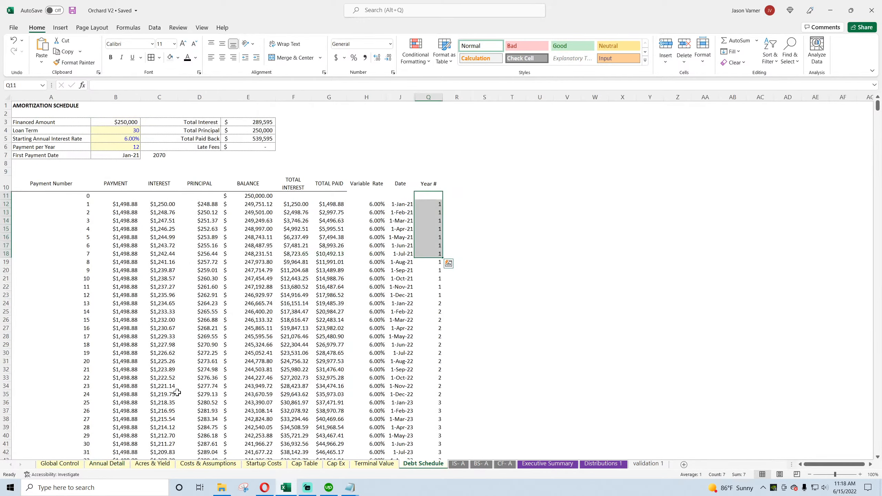
scroll(181, 393, "down", 20)
scroll(182, 393, "down", 20)
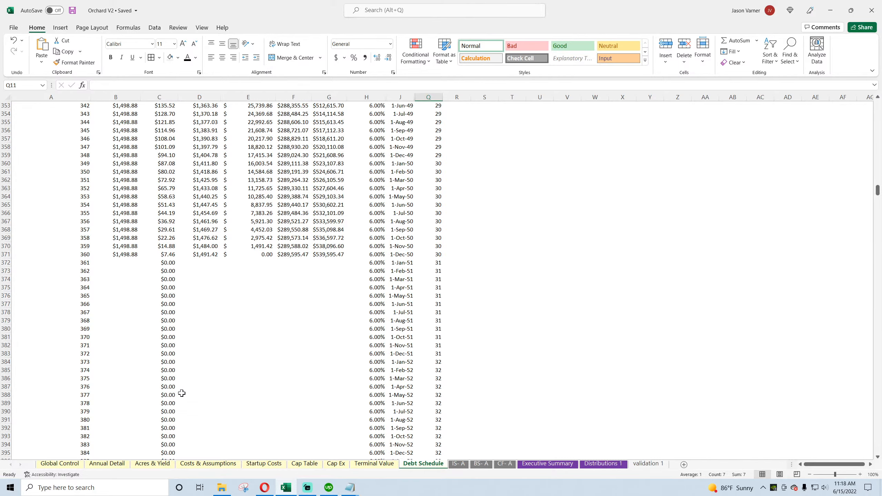
left_click(407, 256)
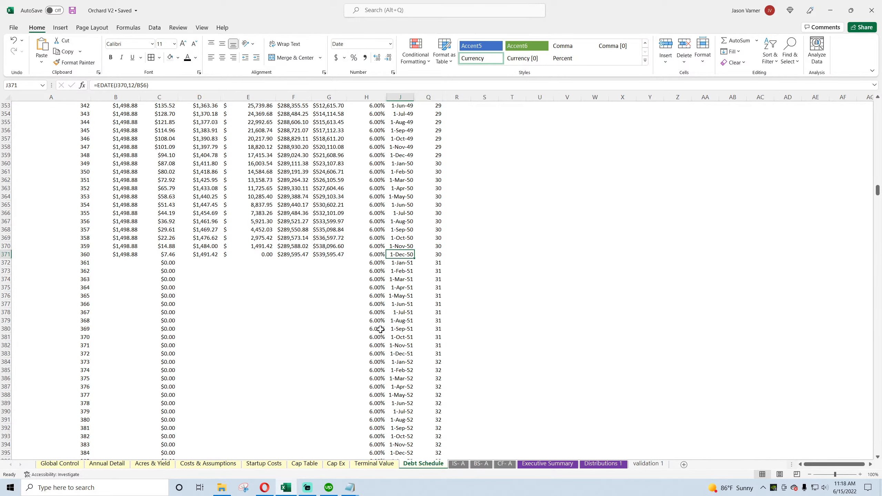
scroll(381, 330, "up", 20)
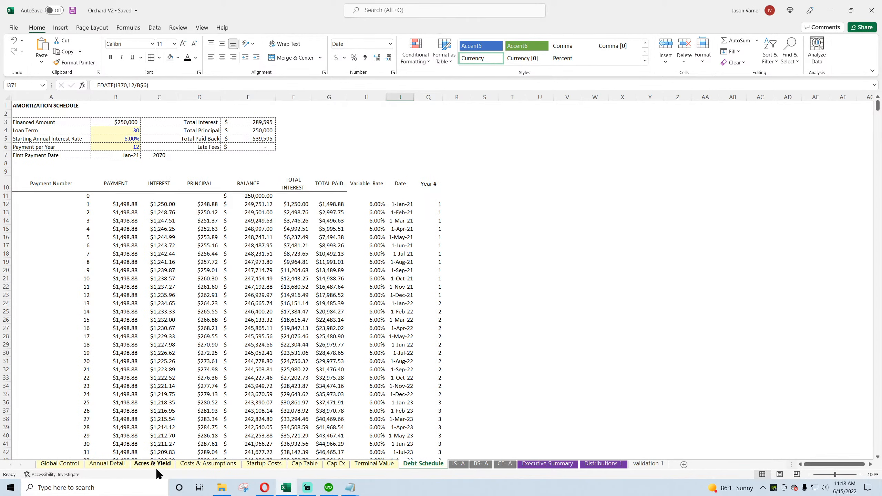
left_click(458, 464)
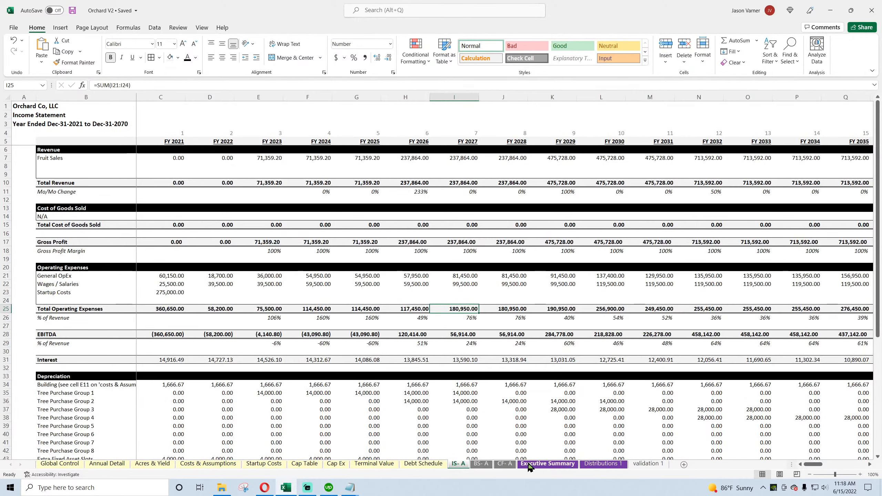
Step: Examine the ranges referenced by the SUMIFS formula for FY 2070 Debt Service in Annual Detail BF66
left_click(114, 464)
left_click(831, 280)
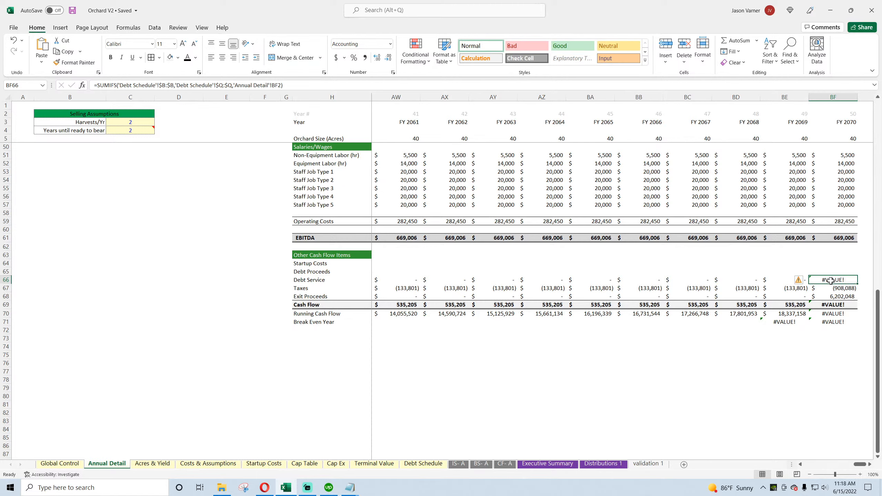
double_click(830, 280)
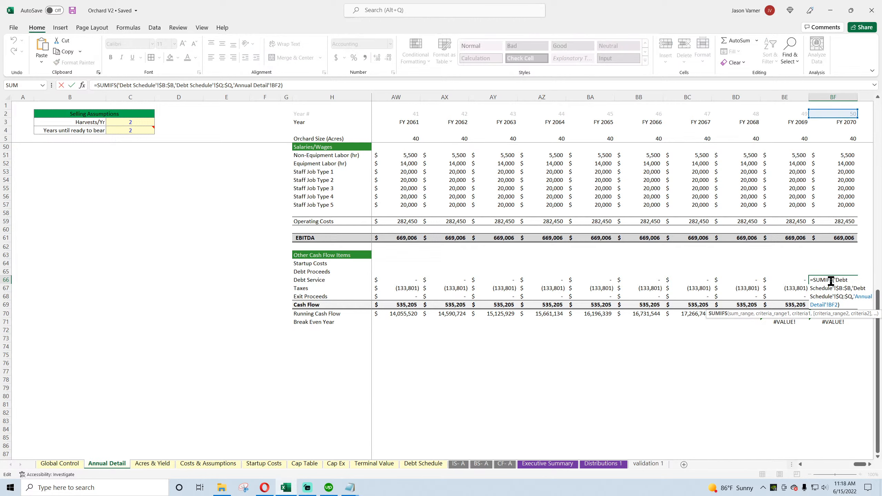
key("Escape")
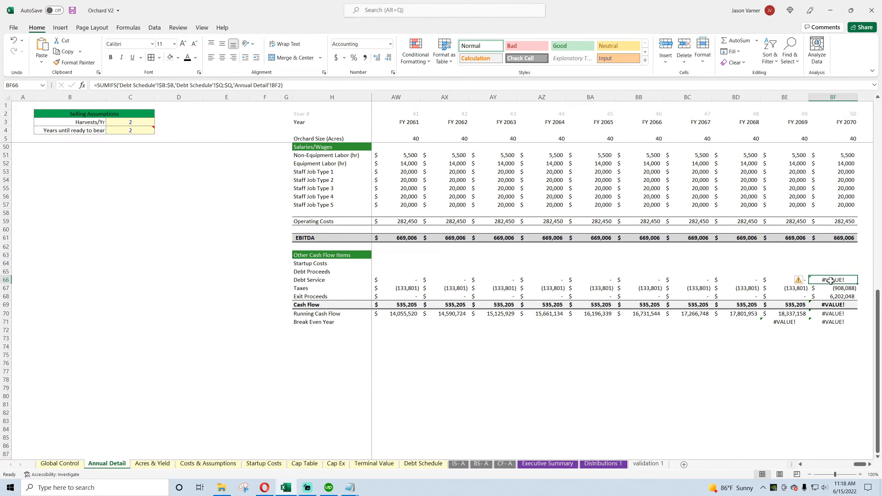
Step: Examine the Year # formulas in column Q and the Debt Schedule rows past the final loan payment
left_click(423, 465)
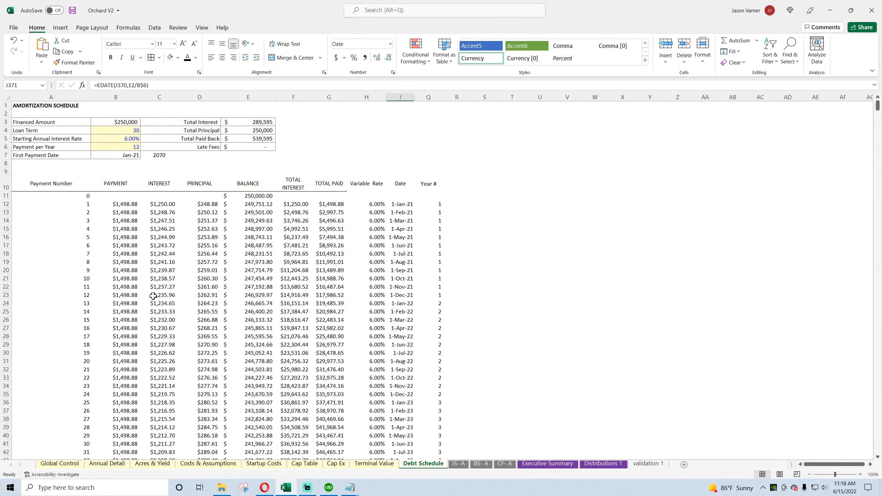
scroll(117, 355, "down", 18)
scroll(117, 355, "down", 20)
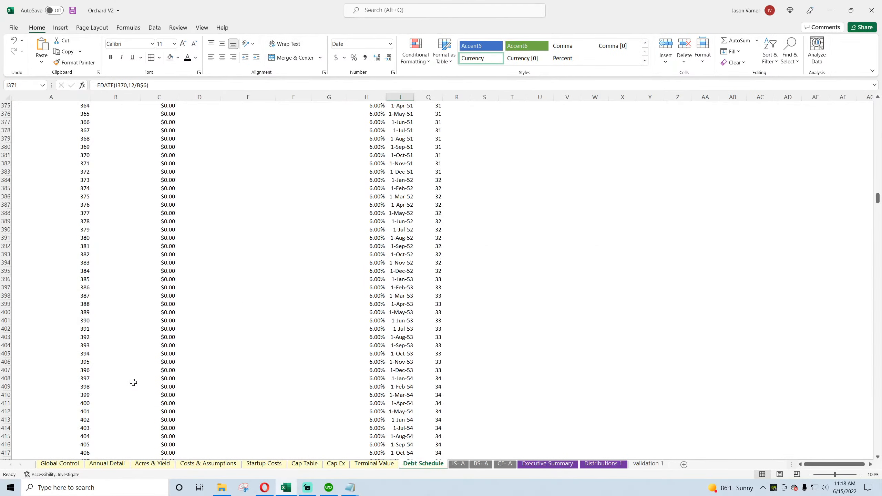
scroll(134, 383, "up", 15)
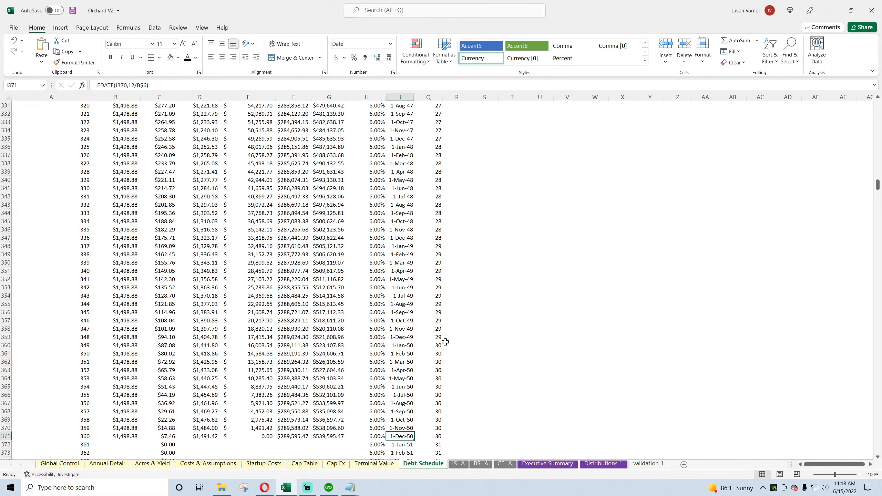
left_click(431, 345)
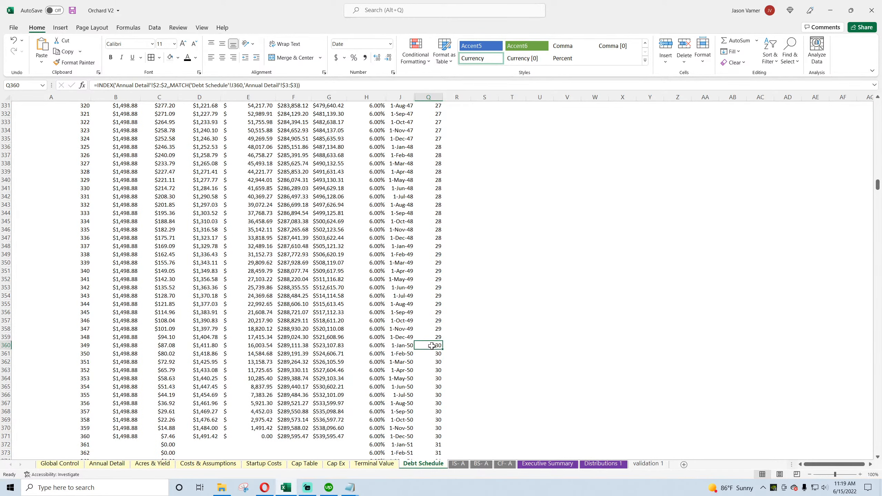
left_click_drag(431, 345, 430, 437)
scroll(356, 402, "down", 20)
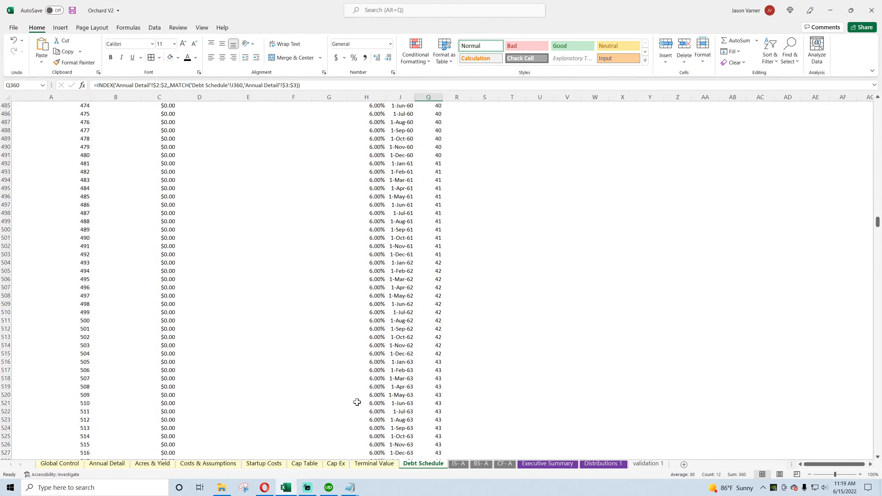
scroll(357, 402, "down", 20)
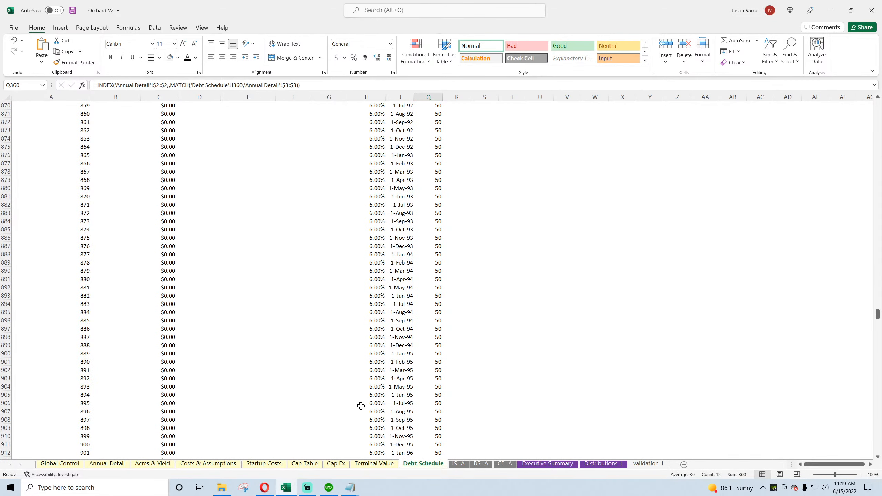
scroll(361, 406, "down", 20)
scroll(361, 407, "up", 20)
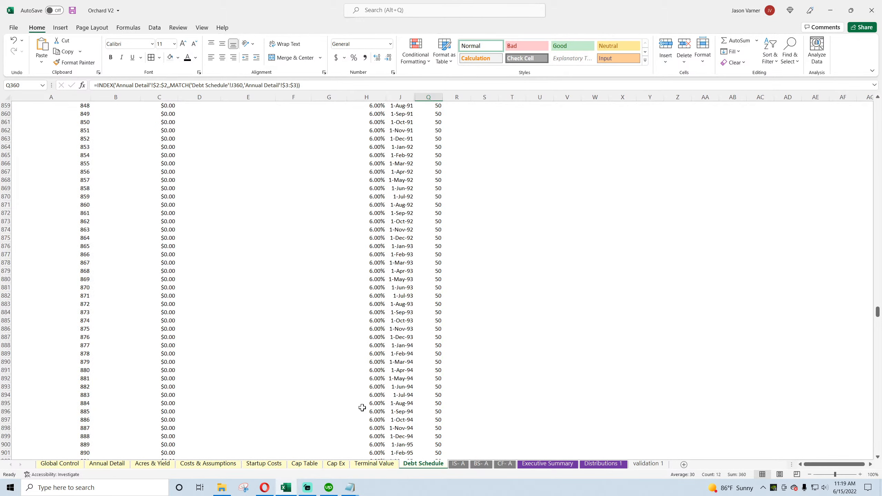
scroll(362, 407, "up", 20)
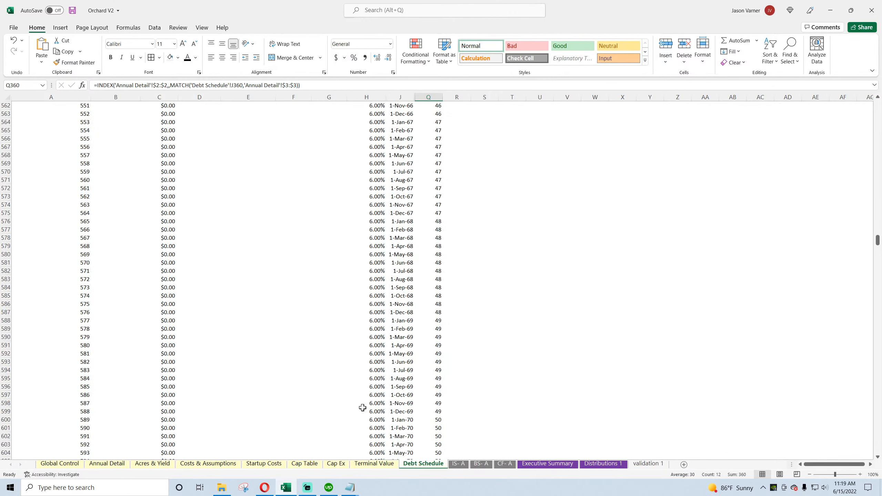
Step: Compare the Debt Schedule payment formulas in B610 and B611 around December 2070
left_click(114, 147)
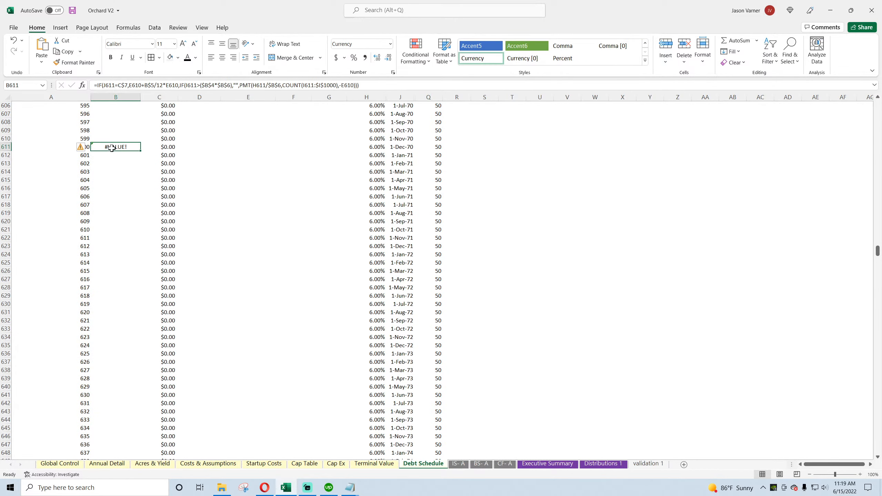
left_click(111, 137)
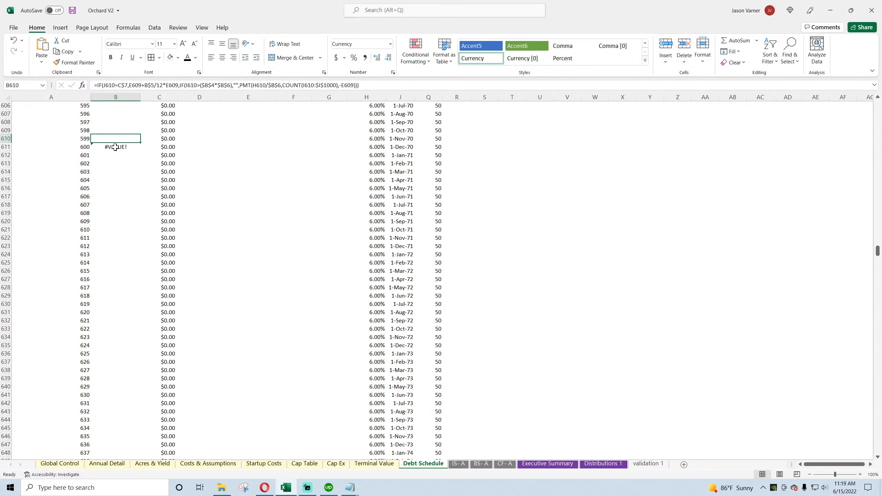
left_click(115, 147)
Step: Fill the payment formula from B289 down the rest of the PAYMENT column and recheck B611
scroll(122, 208, "up", 20)
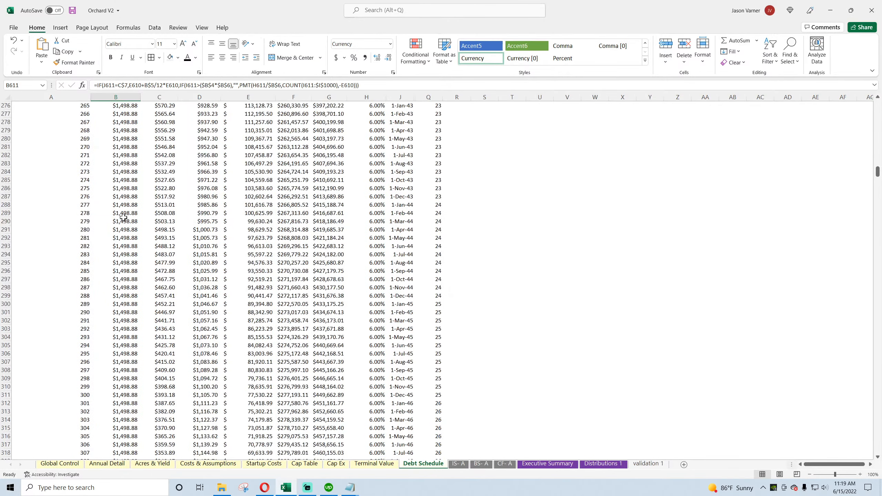
left_click(124, 212)
double_click(140, 217)
scroll(140, 249, "down", 20)
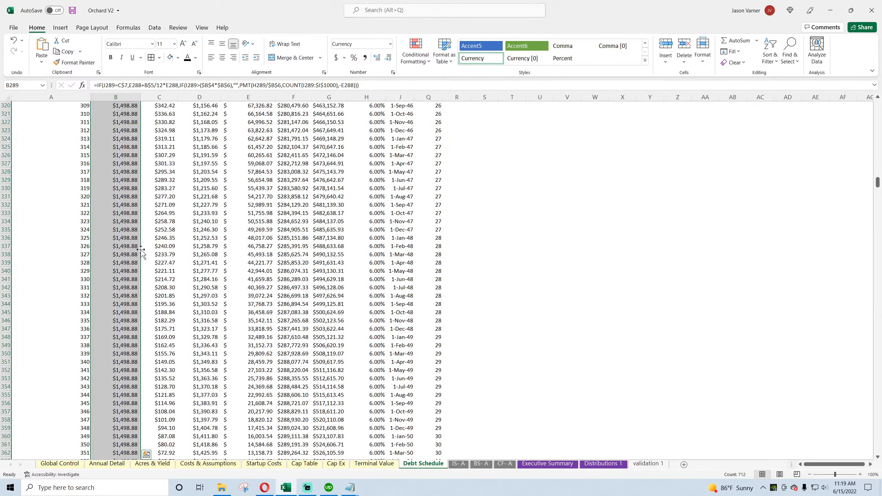
scroll(140, 249, "down", 20)
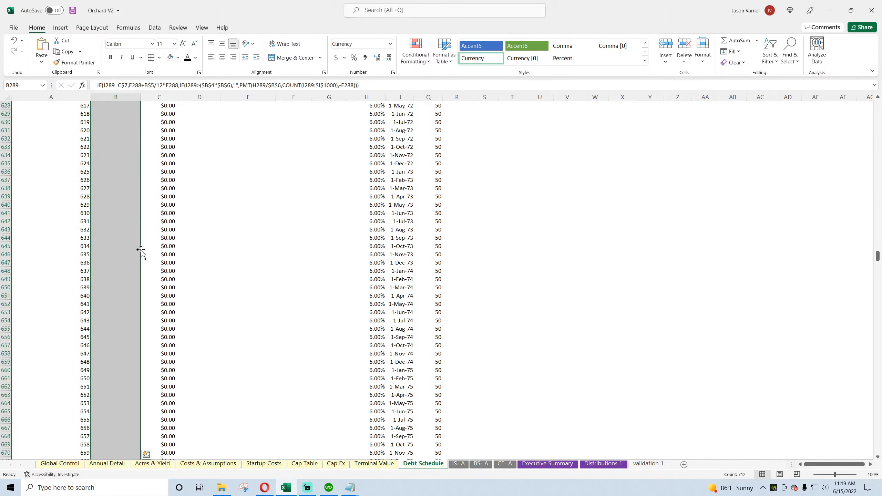
left_click(113, 239)
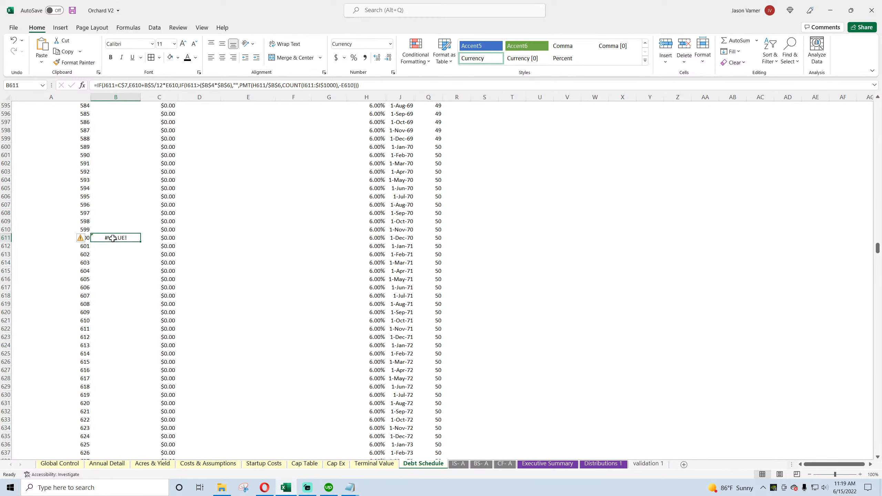
Step: Unhide column I between the Variable Rate and Date columns of the Debt Schedule
double_click(113, 239)
key("Escape")
left_click_drag(396, 94, 366, 97)
right_click(393, 97)
left_click(400, 246)
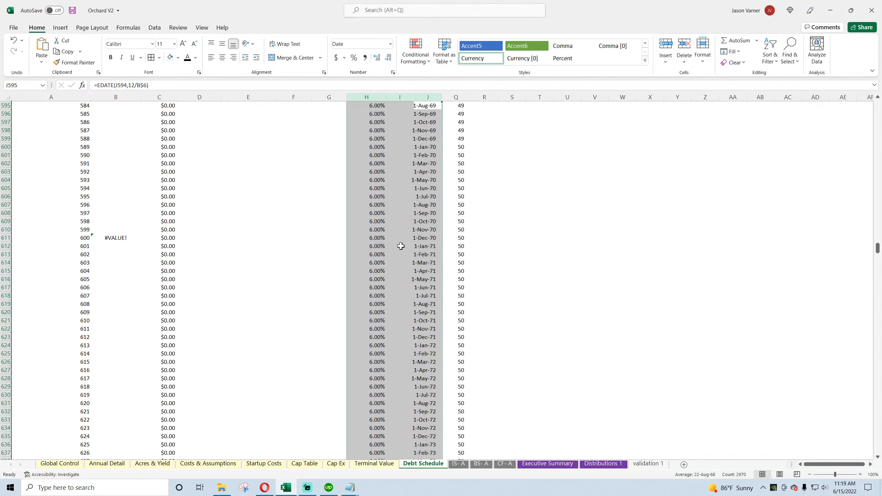
Step: Examine which cells the payment formulas in B611 and B610 reference, including column I
double_click(113, 237)
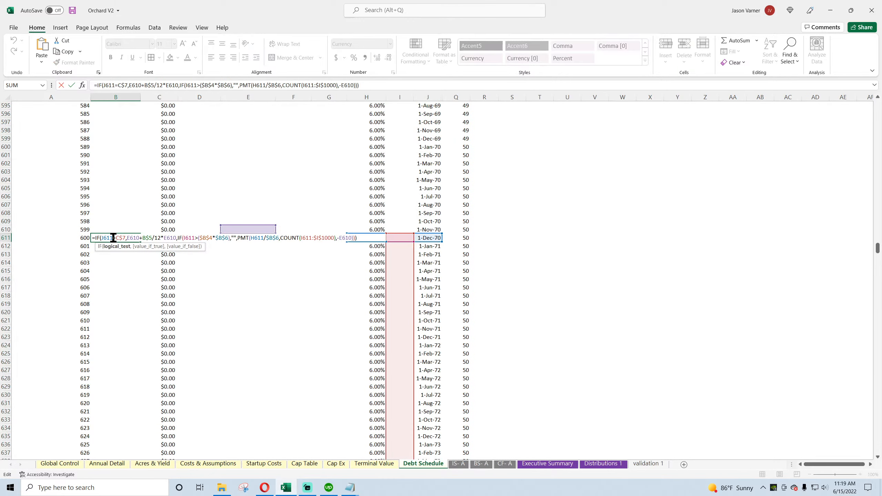
key("Return")
double_click(121, 238)
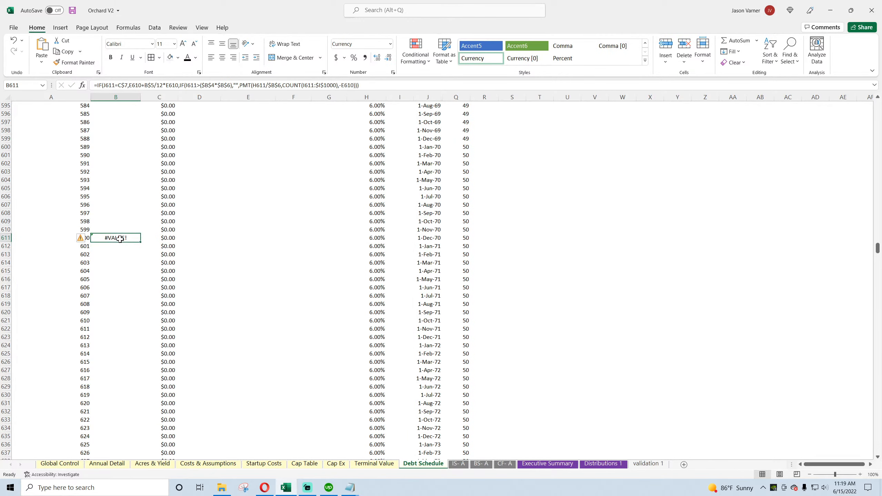
key("Return")
double_click(121, 231)
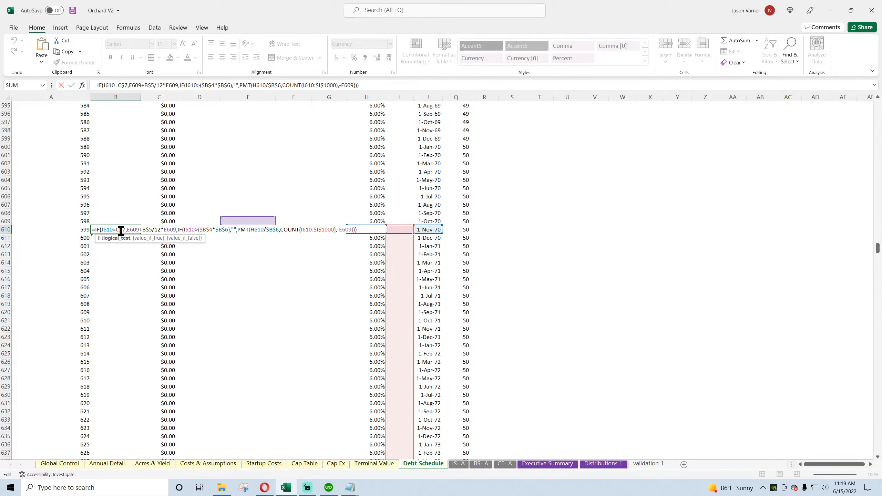
key("Escape")
Step: Copy the payment formula from B610 into B611 and recheck the B610 formula
left_click_drag(142, 234, 141, 242)
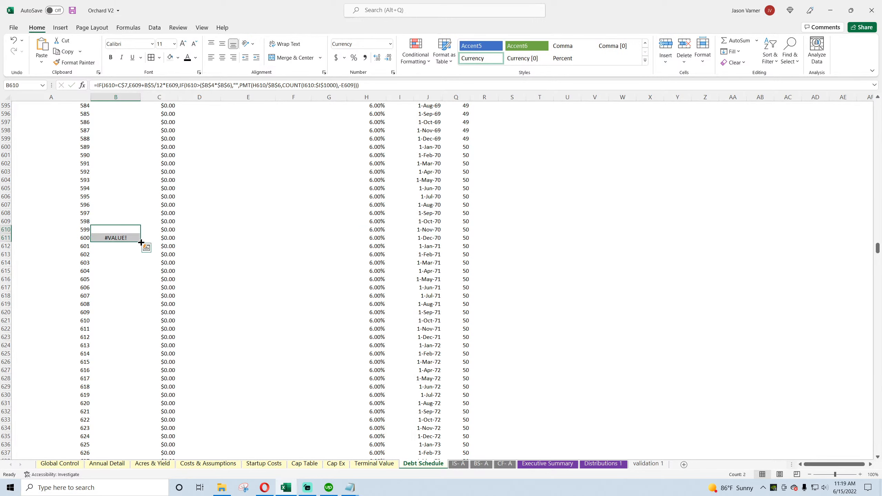
double_click(126, 231)
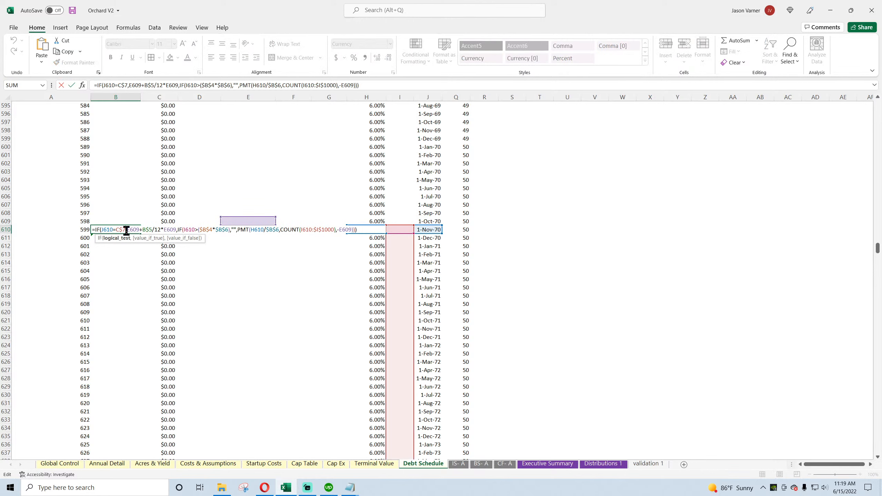
key("Escape")
Step: Trace the B611 payment formula's references to the loan inputs, the C7 year and the row's column I cell
double_click(125, 238)
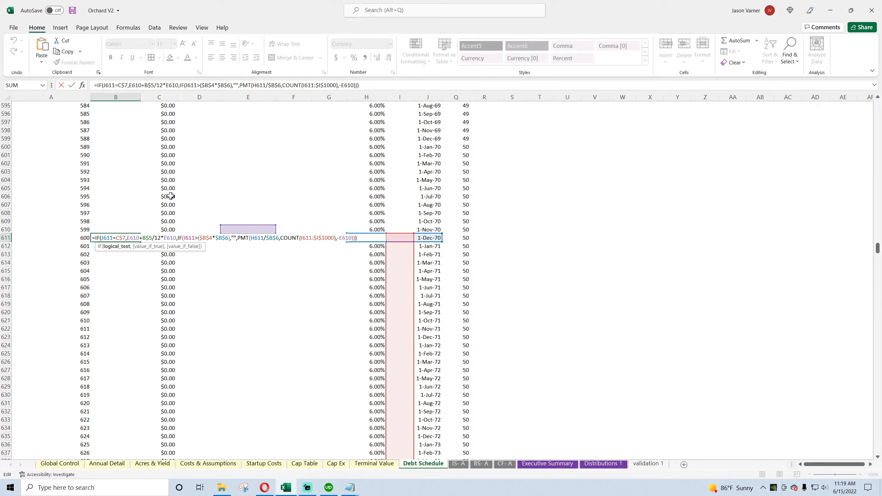
scroll(170, 196, "up", 20)
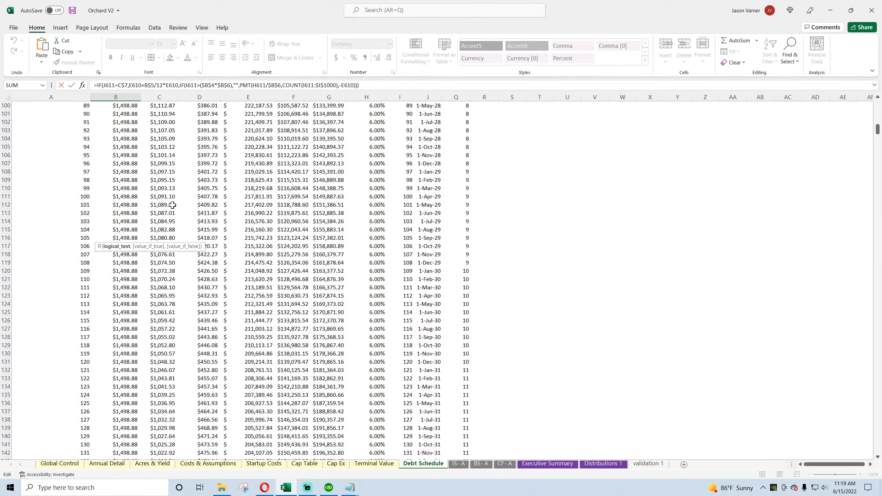
scroll(173, 205, "up", 20)
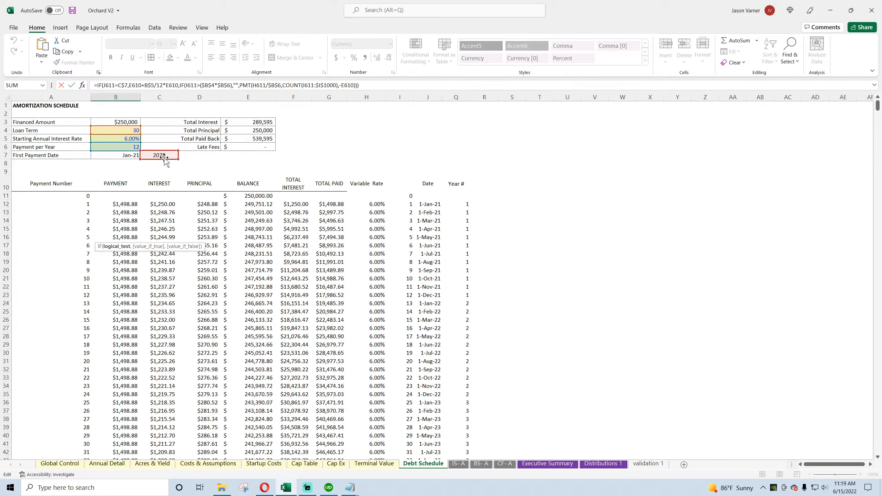
key("Return")
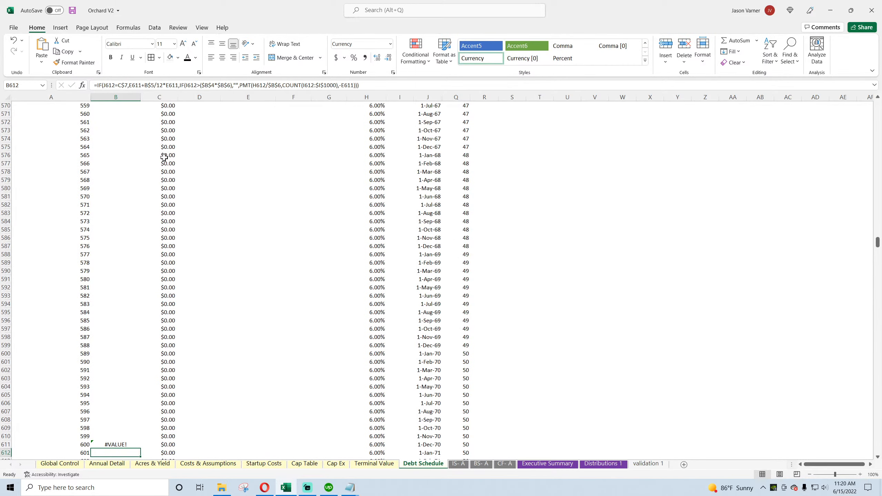
double_click(115, 444)
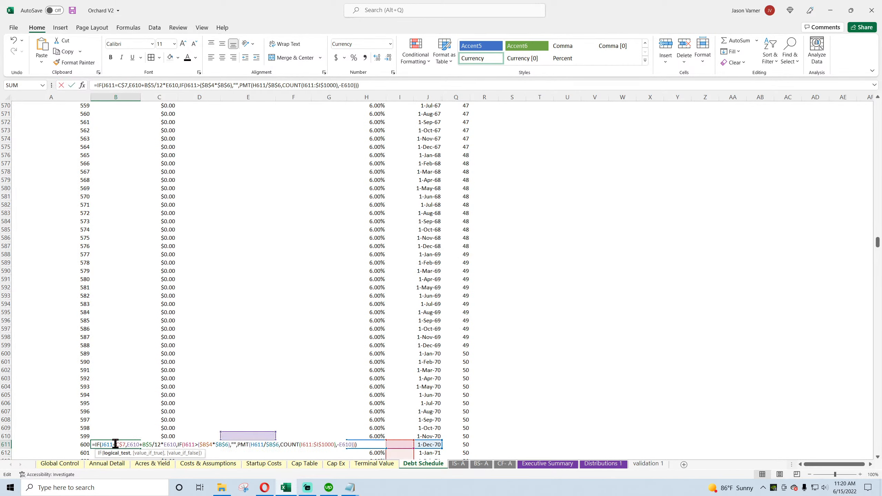
scroll(139, 339, "down", 4)
key("Return")
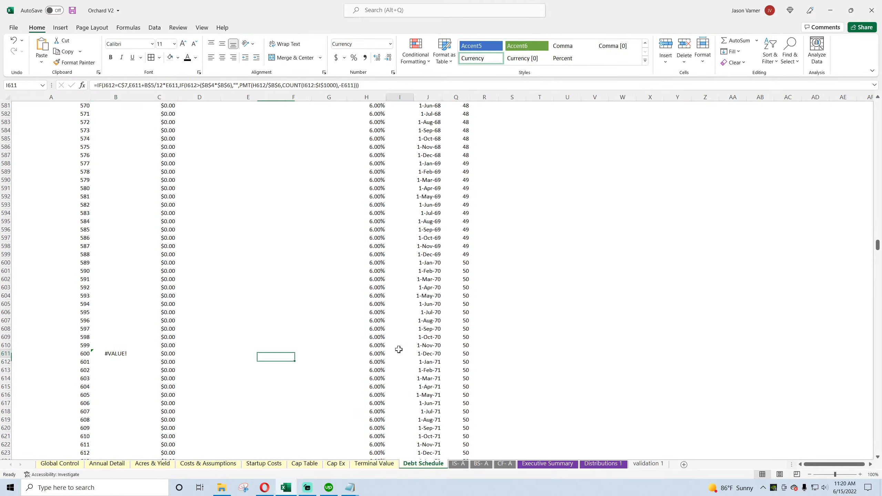
left_click(399, 353)
left_click(119, 352)
Step: Wrap the first payment formula, B12, in IFERROR with 0 as the error value
scroll(122, 333, "up", 20)
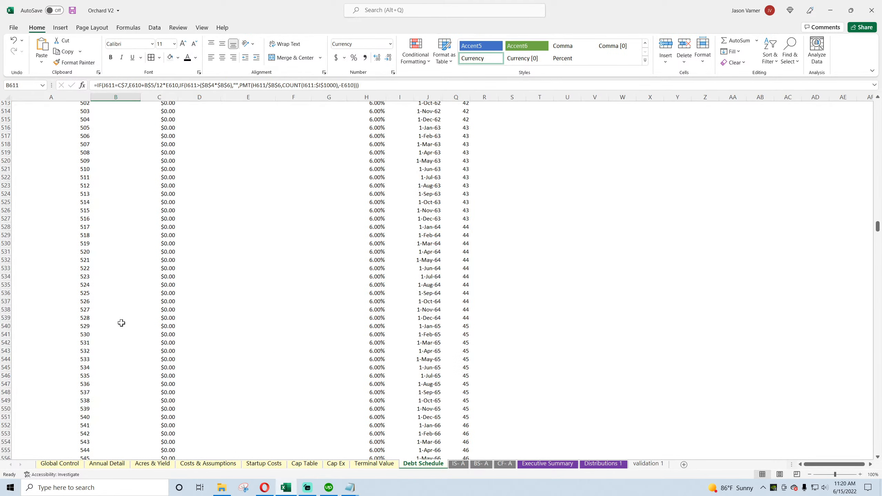
scroll(130, 332, "up", 18)
left_click(120, 204)
left_click(96, 85)
type("iferror(")
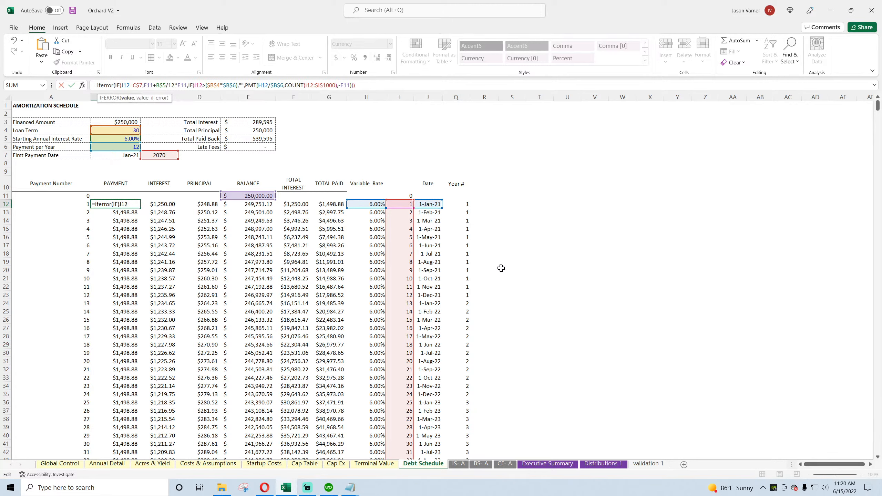
left_click(476, 82)
type(",0")
key("Return")
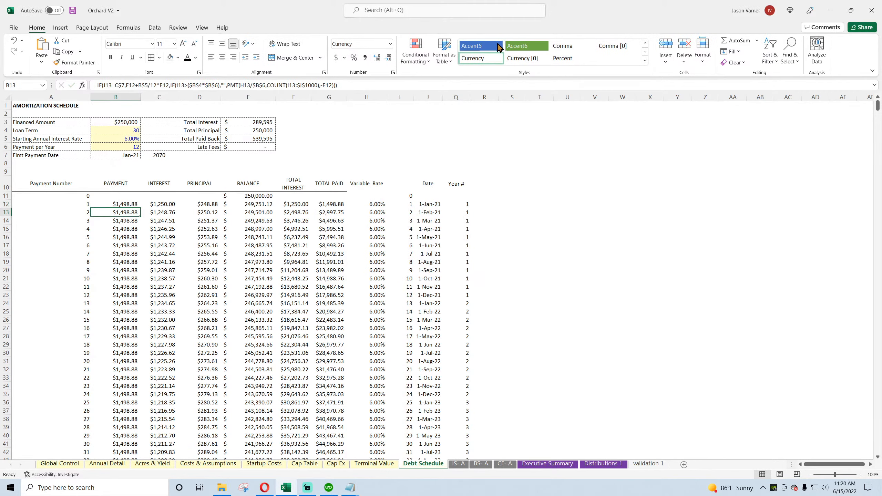
Step: Fill the IFERROR payment formula from B12 down the entire PAYMENT column and check the lower rows
left_click(118, 204)
double_click(140, 208)
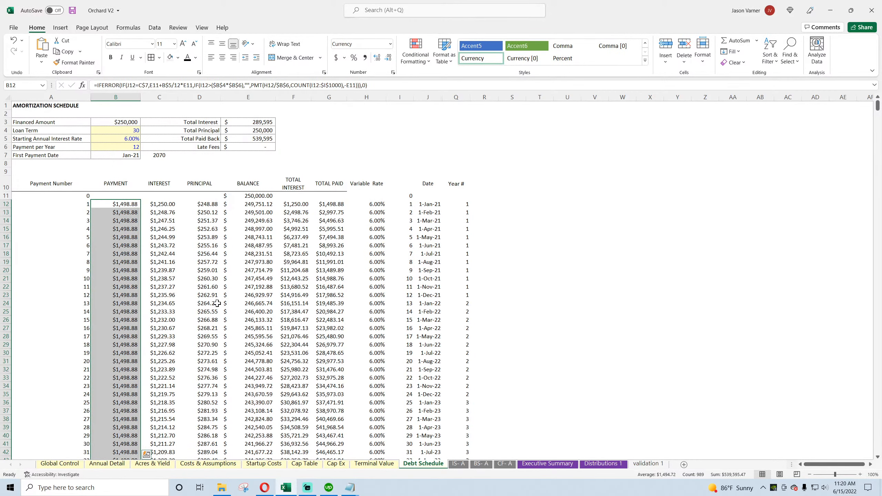
scroll(222, 305, "down", 20)
scroll(222, 306, "down", 20)
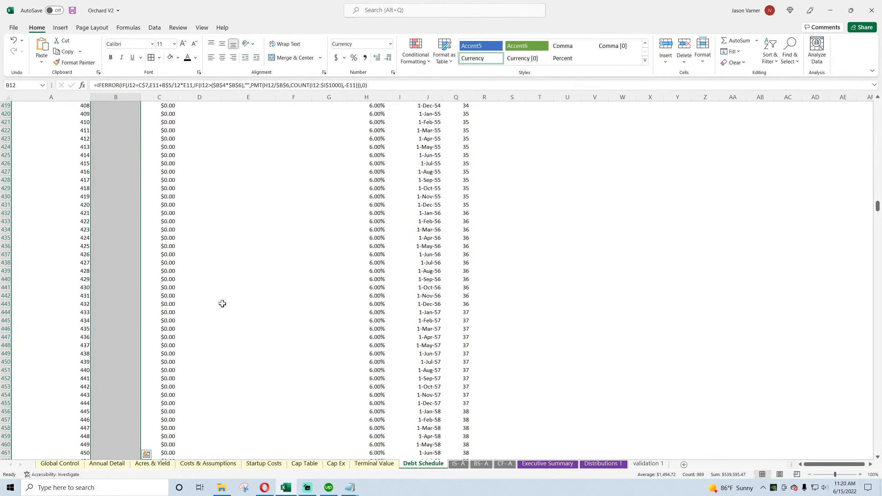
scroll(235, 293, "up", 20)
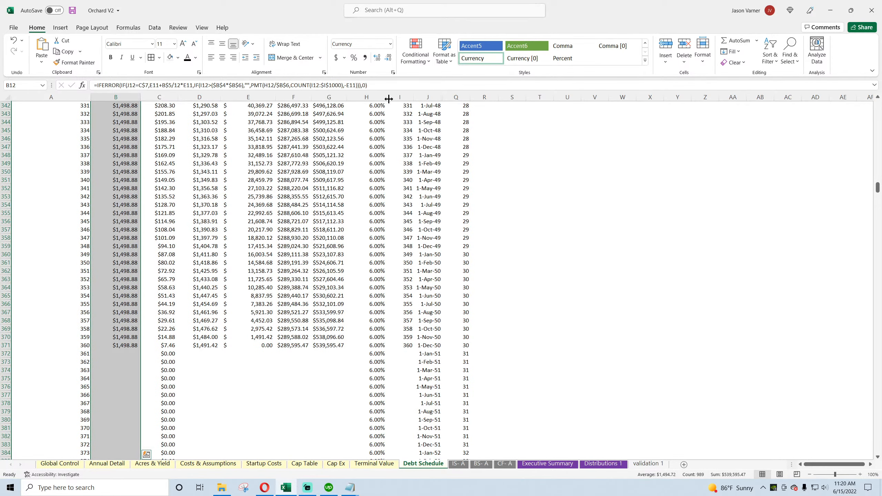
Step: Hide column I of the Debt Schedule and save the workbook
right_click(400, 98)
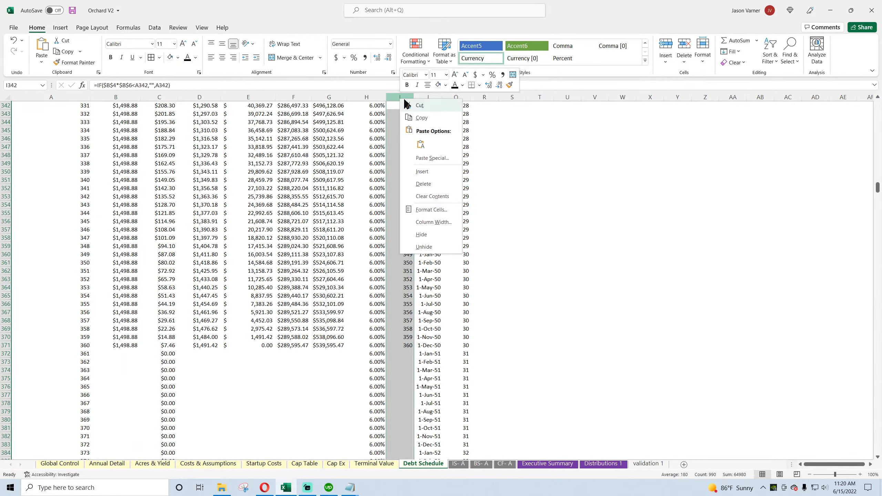
left_click(427, 234)
scroll(227, 238, "up", 20)
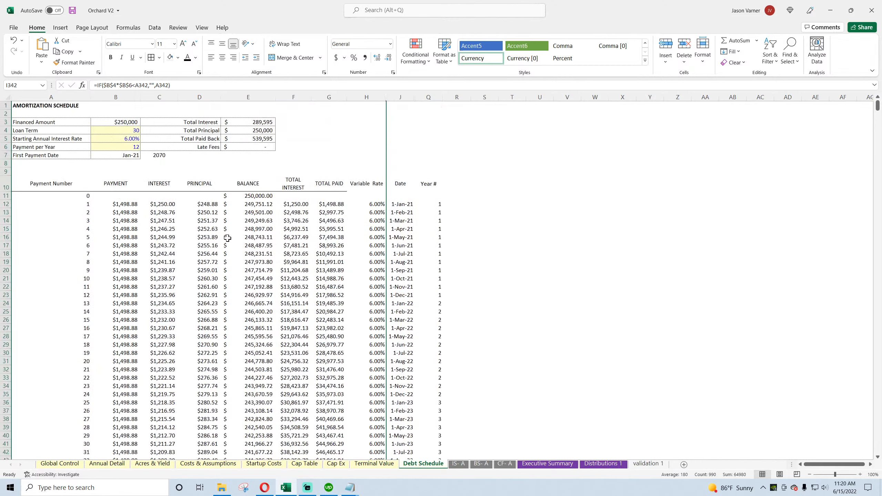
left_click(72, 10)
Step: Set the Debt Schedule's Loan Term to 40
left_click(129, 130)
type("50")
key("Return")
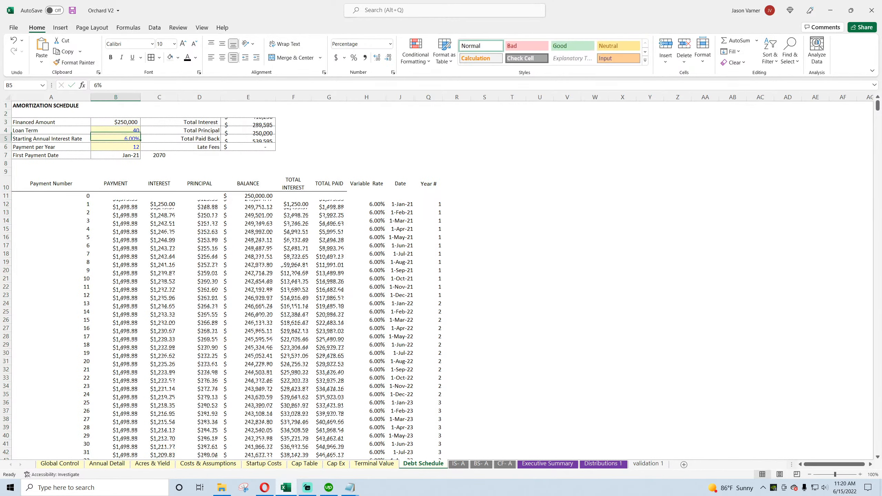
Step: Set the Debt Schedule's Loan Term to 30 and save the workbook
key("Up")
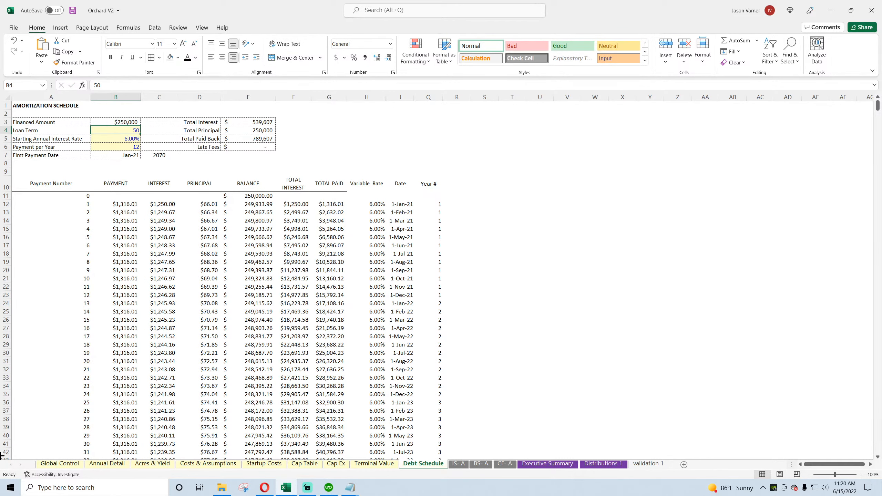
type("30")
key("Return")
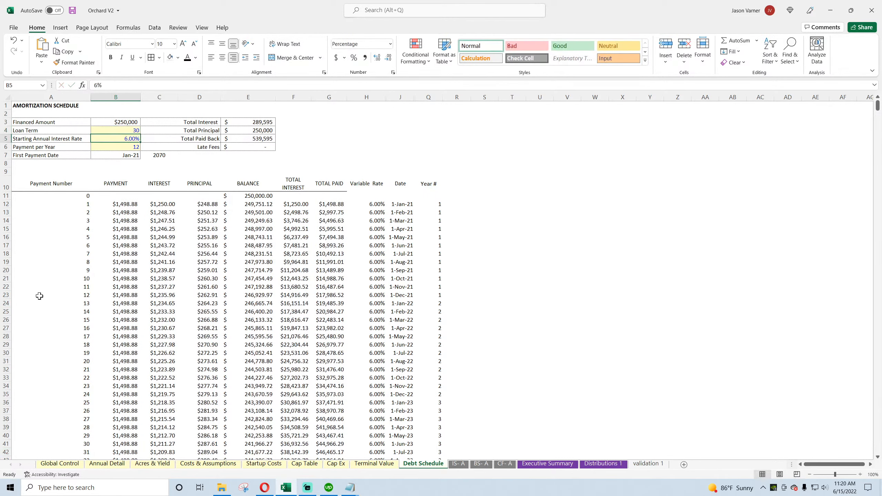
left_click(72, 11)
Step: Check Debt Service for the earliest years on Annual Detail and the Balance Sheet Annual check on Global Control
left_click(111, 465)
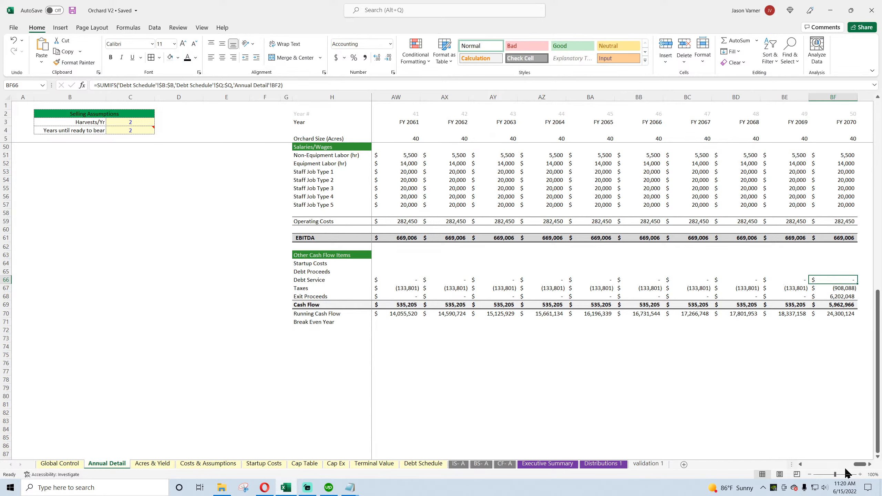
left_click_drag(857, 464, 808, 469)
left_click(59, 463)
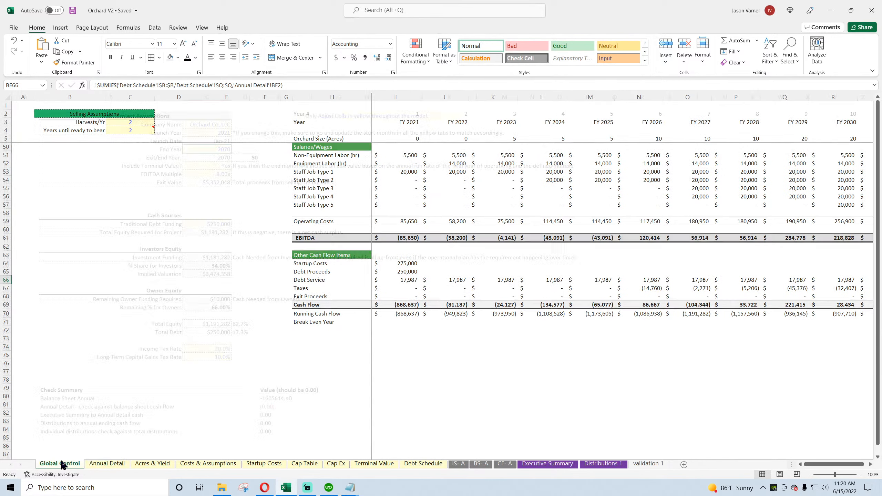
left_click(273, 399)
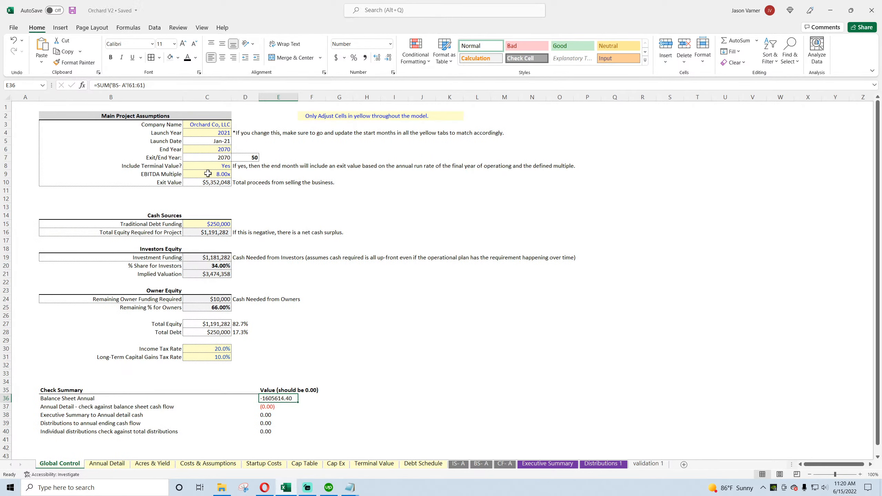
Step: Examine the FY 2070 column of the BS- A sheet, comparing its check formula with the equity, liability and asset rows
left_click(481, 463)
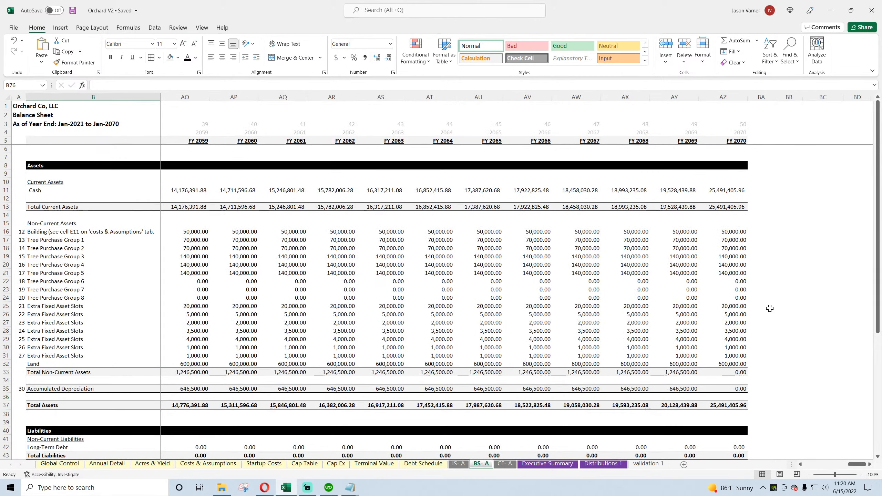
scroll(767, 306, "down", 7)
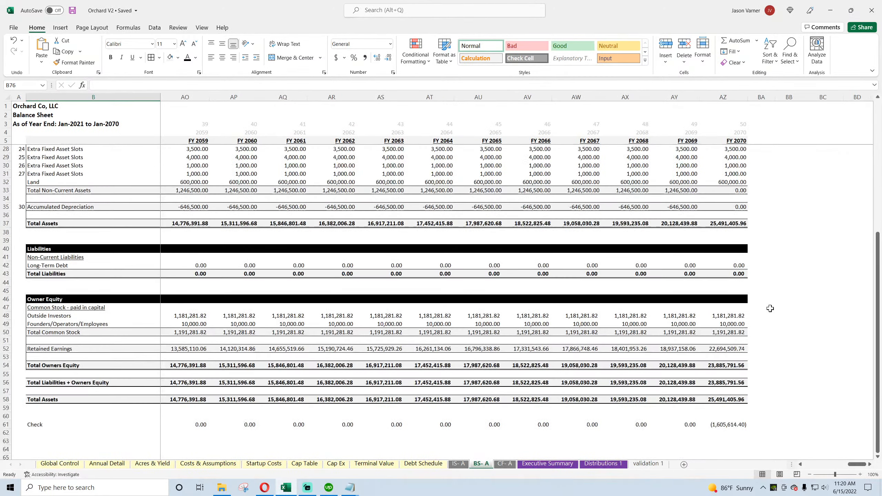
left_click(729, 424)
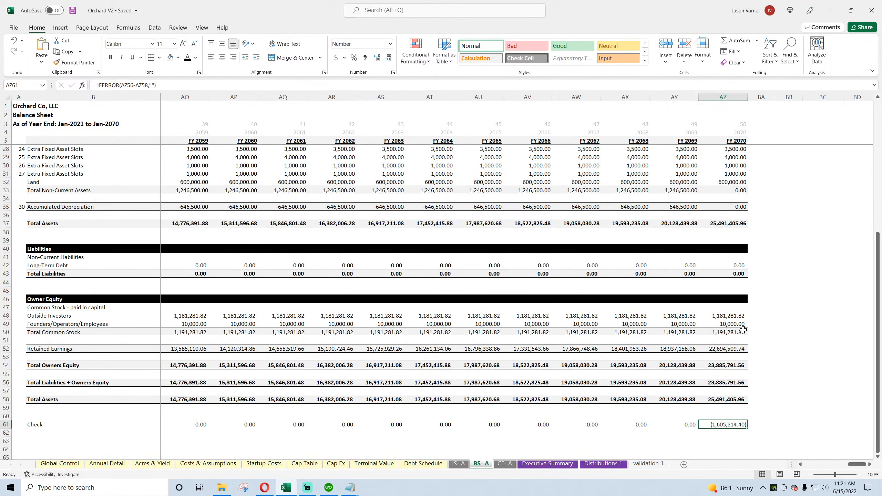
left_click_drag(731, 316, 732, 325)
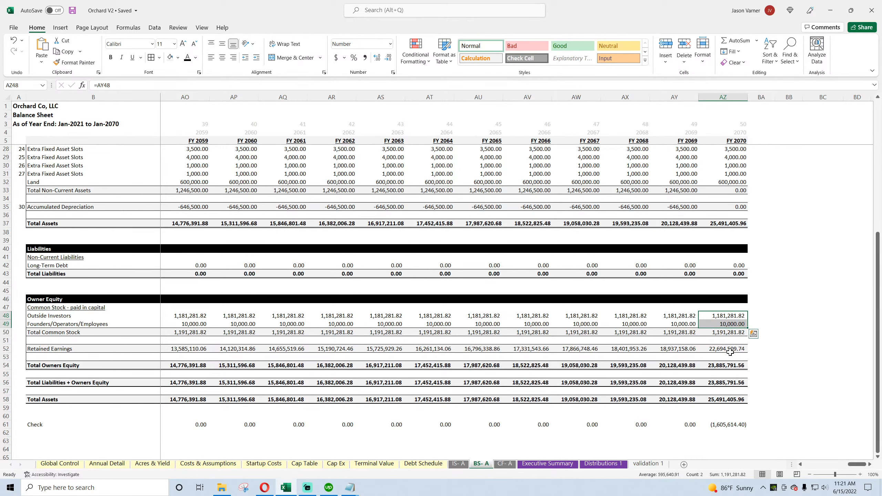
scroll(727, 356, "up", 2)
scroll(727, 355, "up", 1)
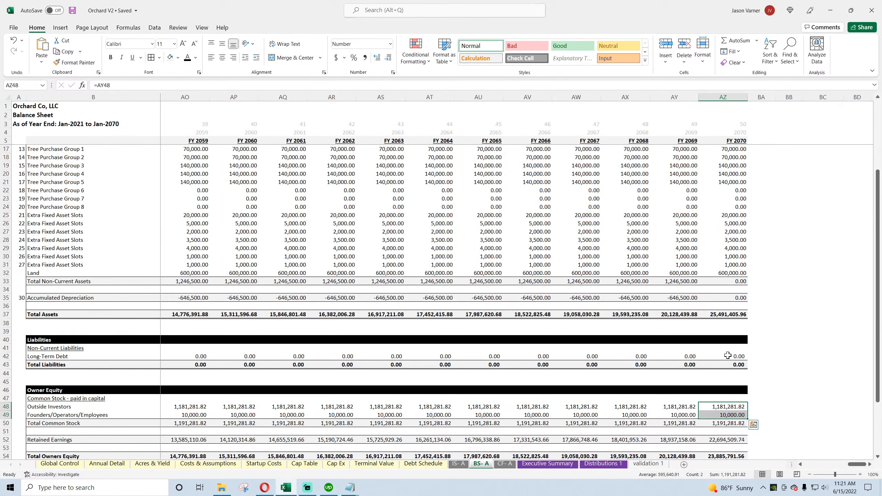
scroll(727, 355, "down", 3)
left_click(727, 424)
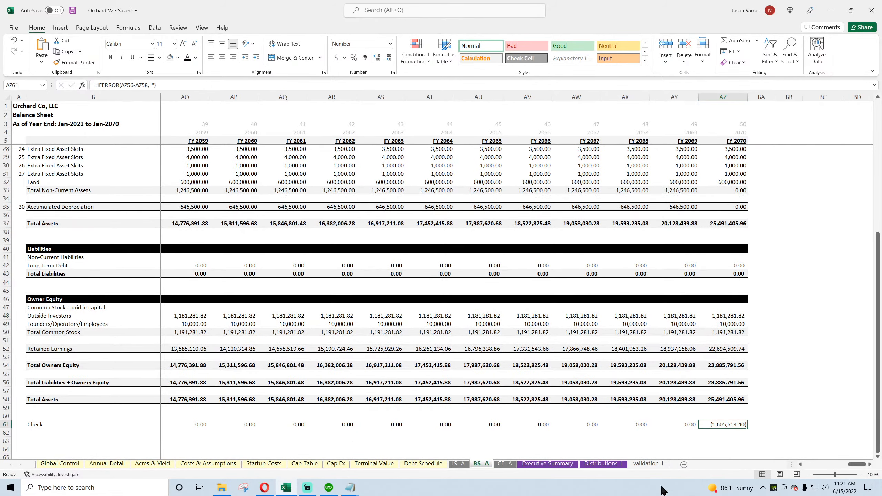
Step: Clear the scratch calculations below the Cost Basis column on the Cap Ex sheet and save the workbook
left_click(336, 463)
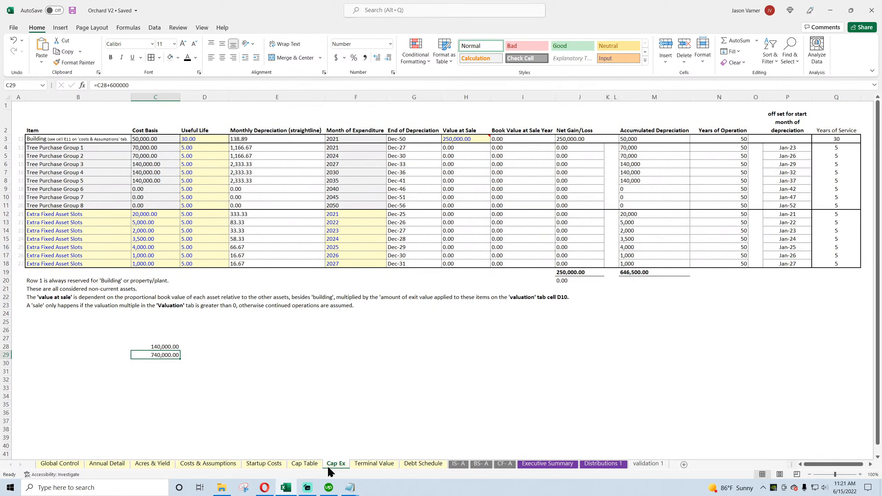
left_click_drag(173, 339, 181, 367)
key("Delete")
left_click(398, 365)
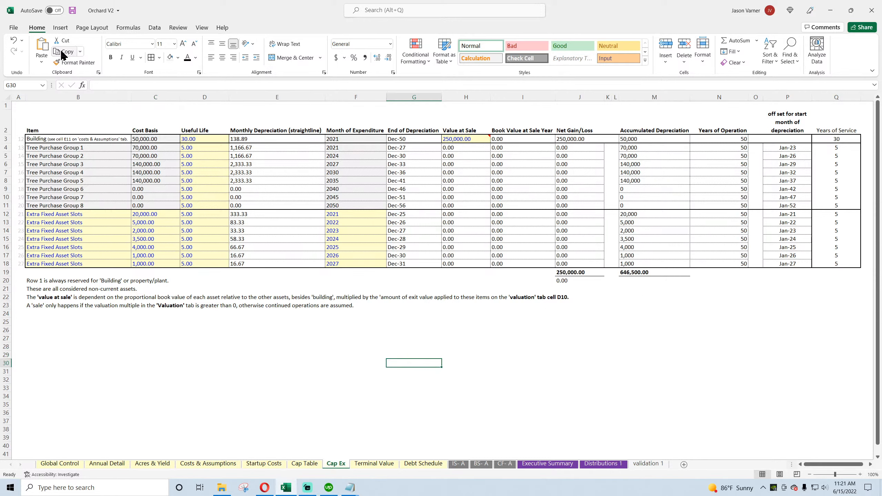
left_click(71, 11)
Step: Set % As Extraordinary Income to 100% on the Terminal Value sheet and review the FY 2070 check on BS- A
left_click(367, 464)
left_click(184, 166)
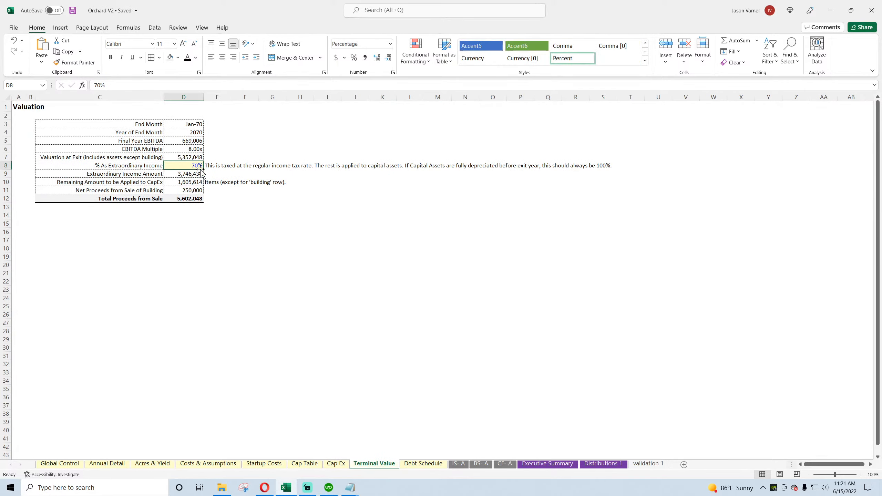
type("100")
key("Return")
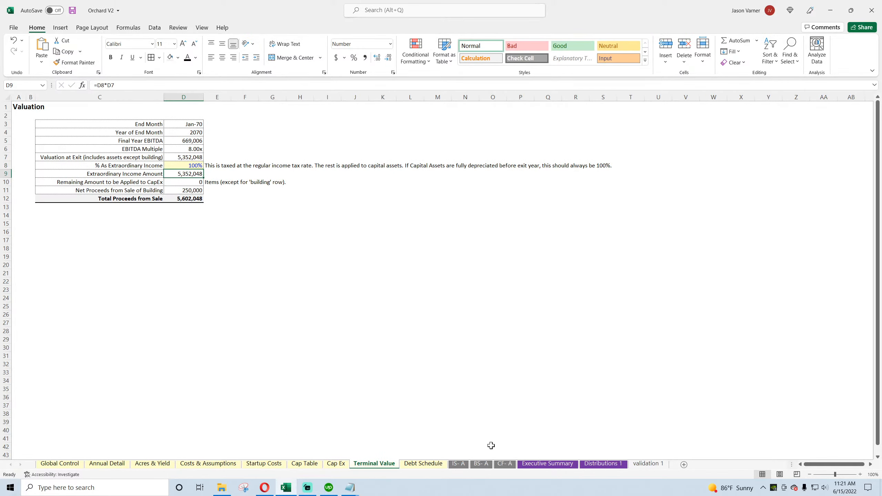
left_click(483, 465)
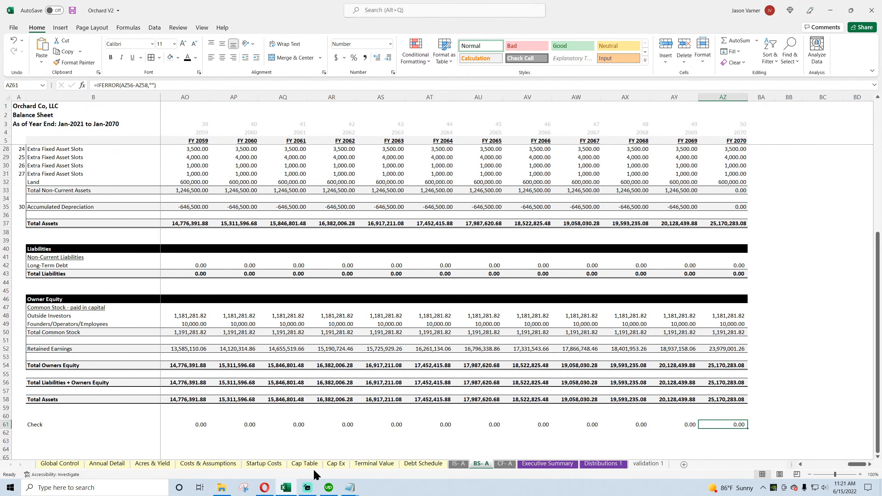
Step: Review the Useful Life values of all assets on the Cap Ex sheet
left_click(336, 464)
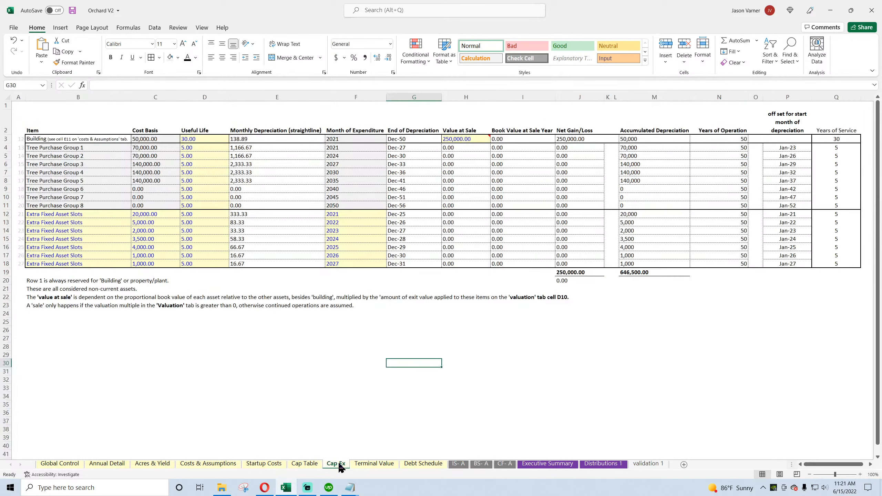
left_click_drag(207, 139, 196, 263)
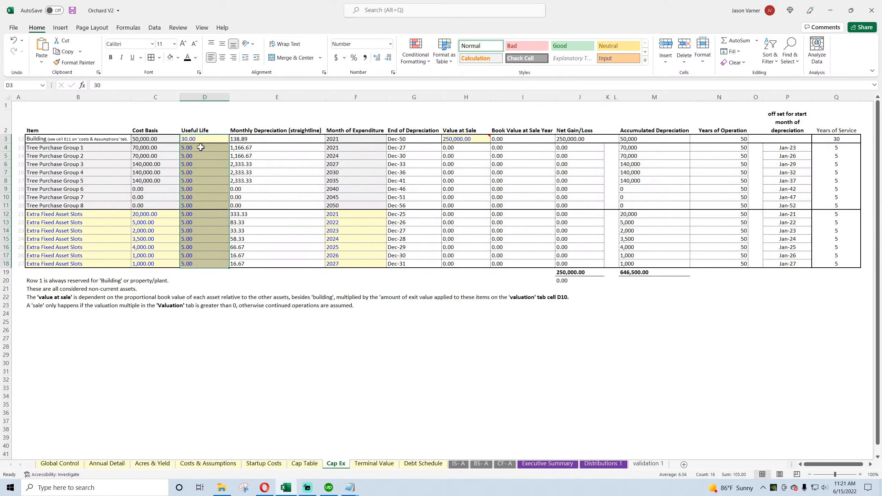
left_click_drag(198, 141, 195, 262)
Step: Set % As Extraordinary Income to 95% on Terminal Value and inspect the remaining amount applied to CapEx
left_click(373, 463)
left_click(183, 165)
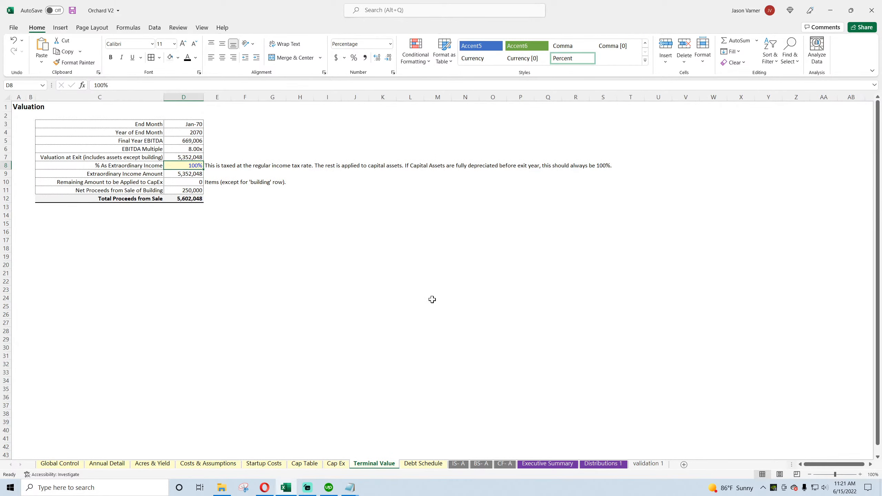
type("95")
key("Return")
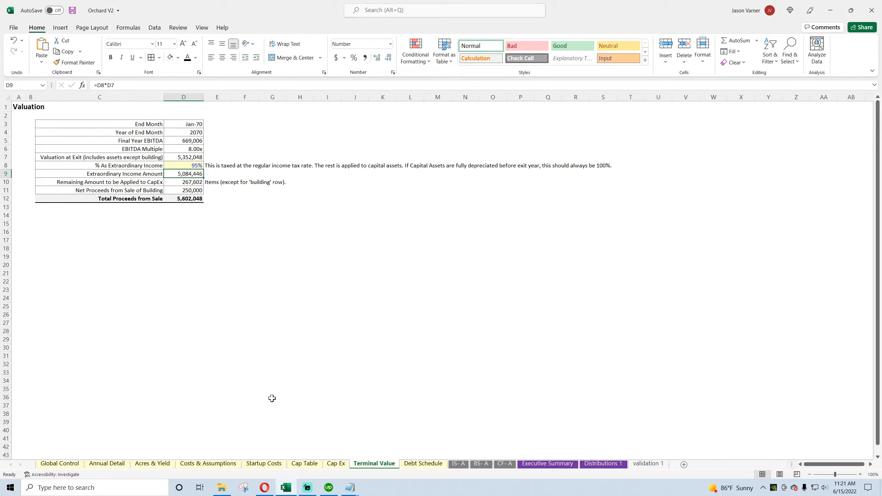
left_click(190, 182)
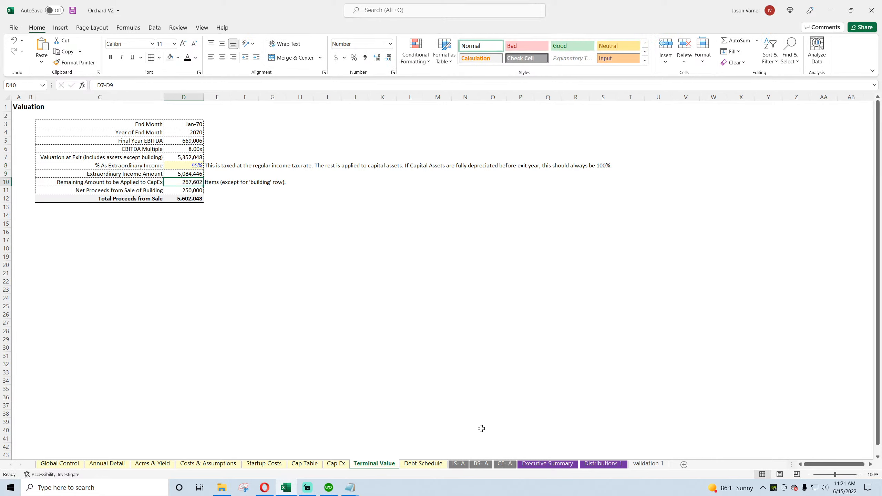
Step: Inspect the Cap Ex Net Gain/Loss and Accumulated Depreciation formulas, plus the FY 2070 check on BS- A
left_click(343, 464)
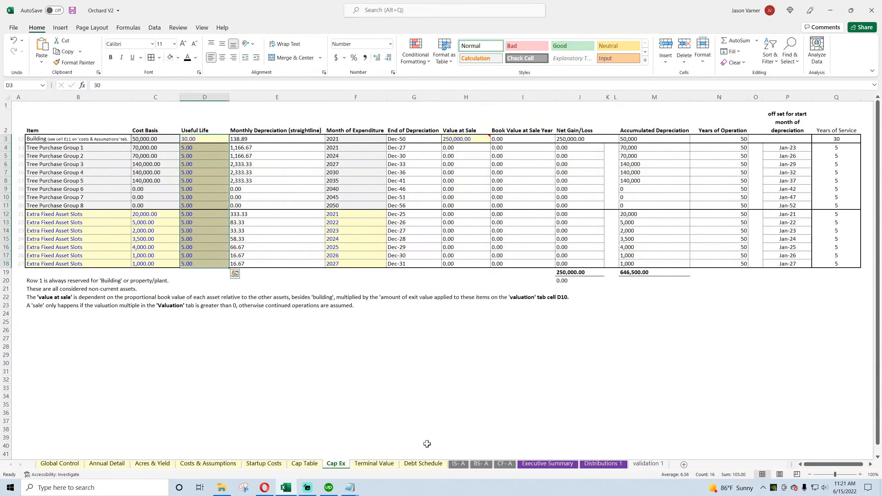
left_click_drag(574, 147, 569, 261)
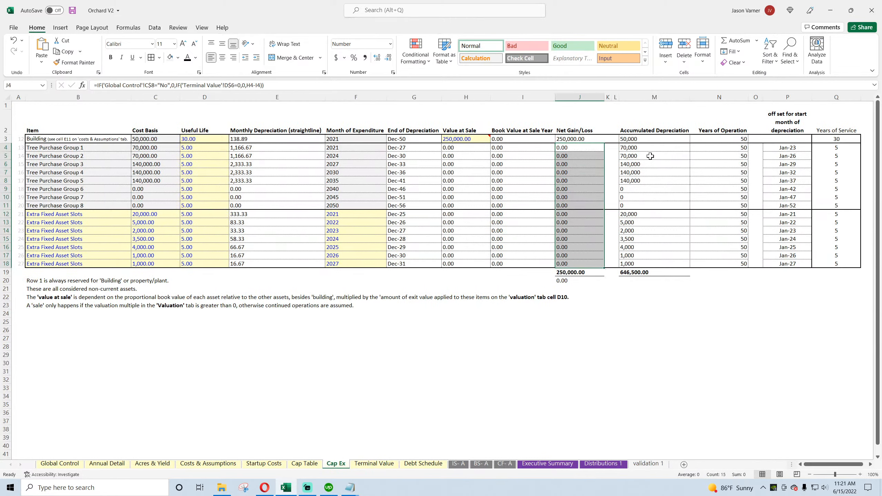
left_click(642, 148)
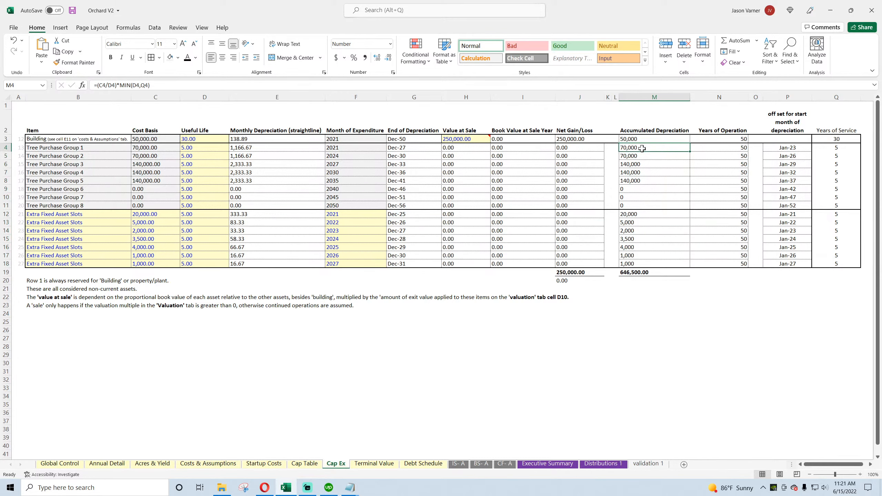
left_click(480, 464)
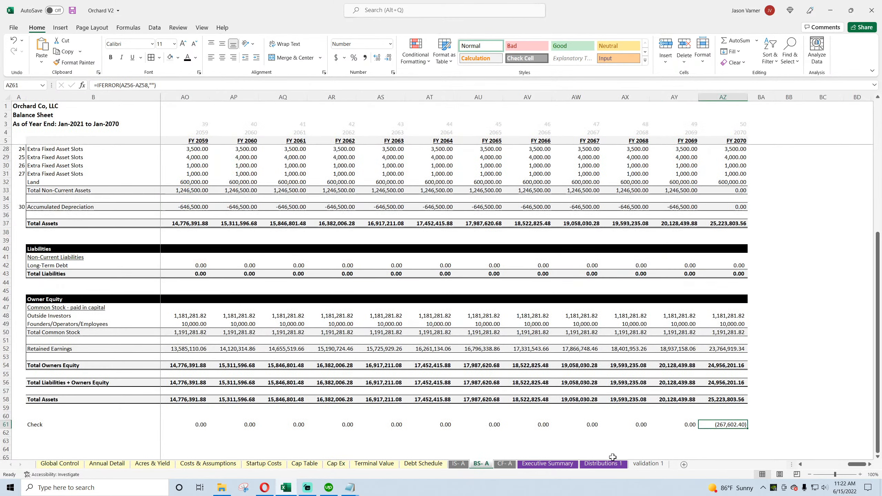
Step: Set % As Extraordinary Income back to 100% on the Terminal Value sheet and save the workbook
left_click(374, 464)
left_click_drag(153, 181, 188, 181)
left_click(196, 165)
type("100")
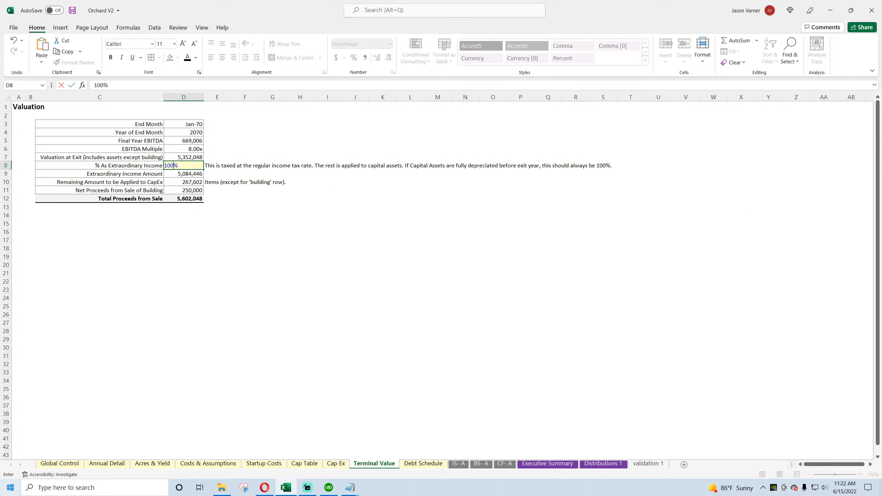
key("Return")
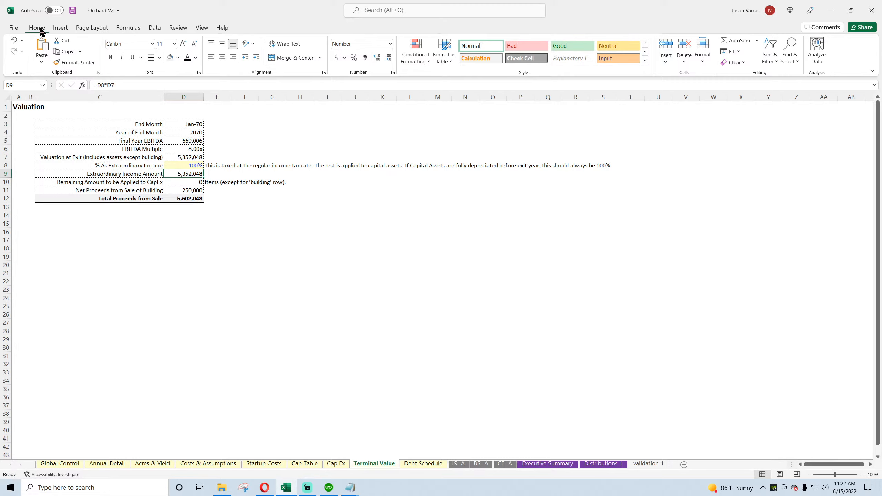
left_click(72, 10)
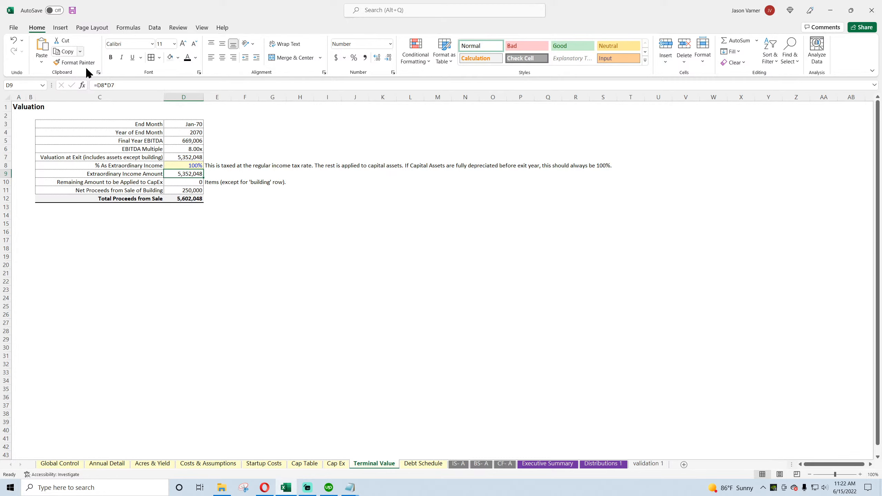
Step: Set the End Year on Global Control to 2040
left_click(485, 464)
left_click(71, 464)
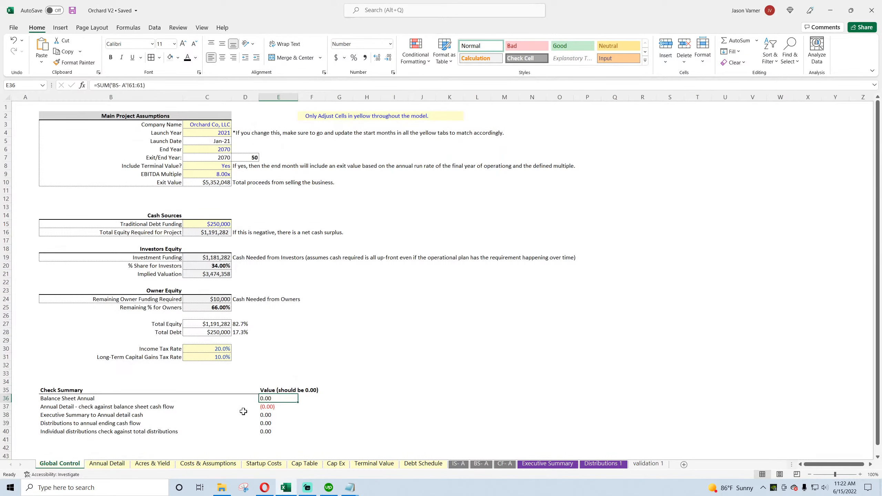
left_click(229, 150)
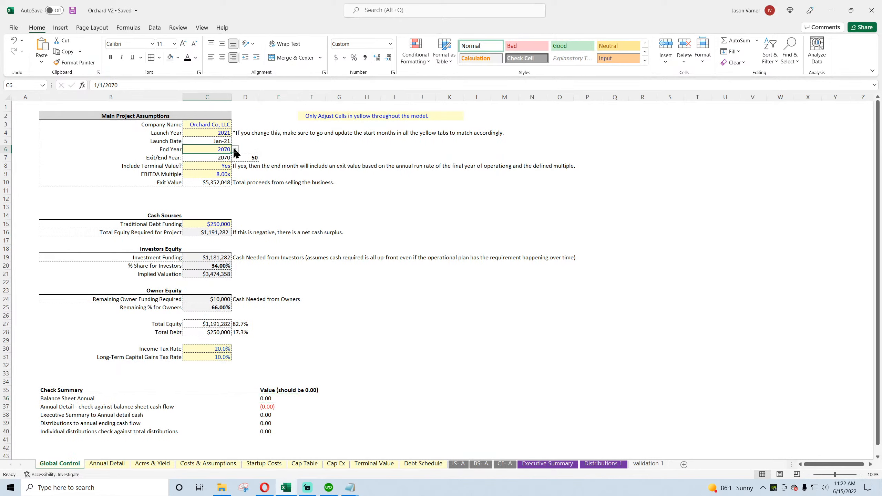
left_click(235, 149)
left_click(236, 189)
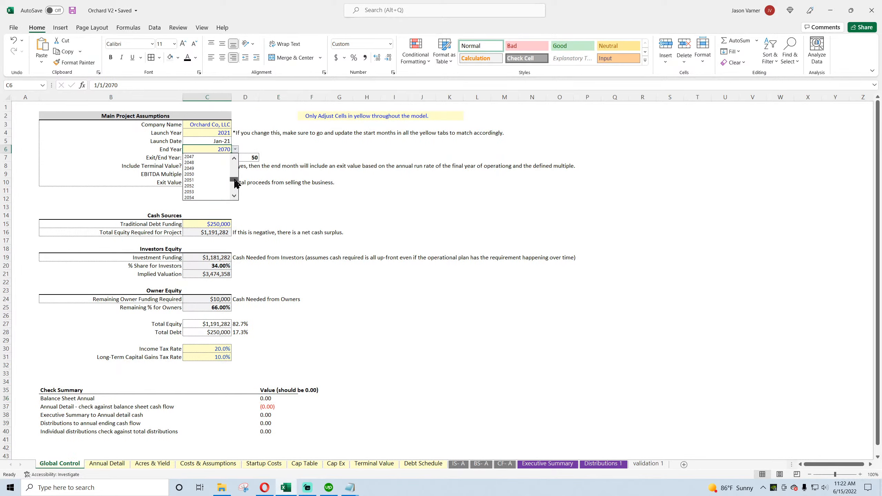
left_click_drag(235, 180, 235, 178)
left_click(205, 157)
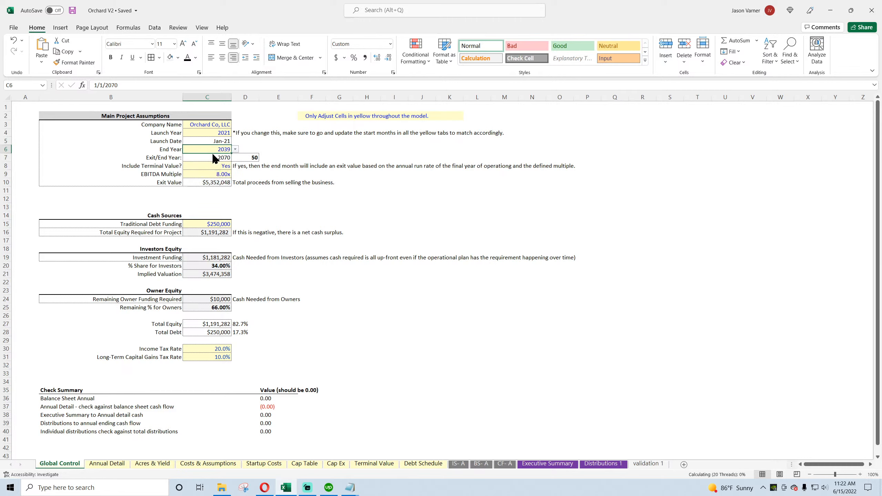
left_click(235, 150)
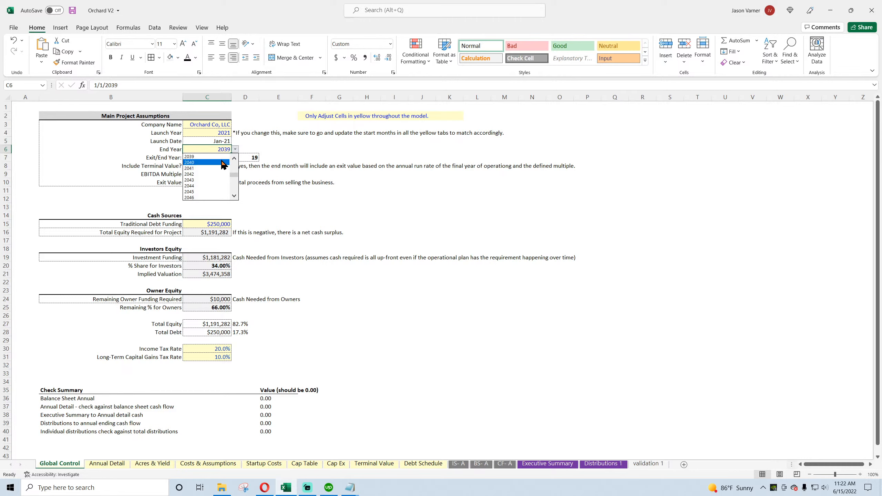
left_click(222, 162)
key("Down")
Step: Set Include Terminal Value? to No on Global Control
left_click(221, 166)
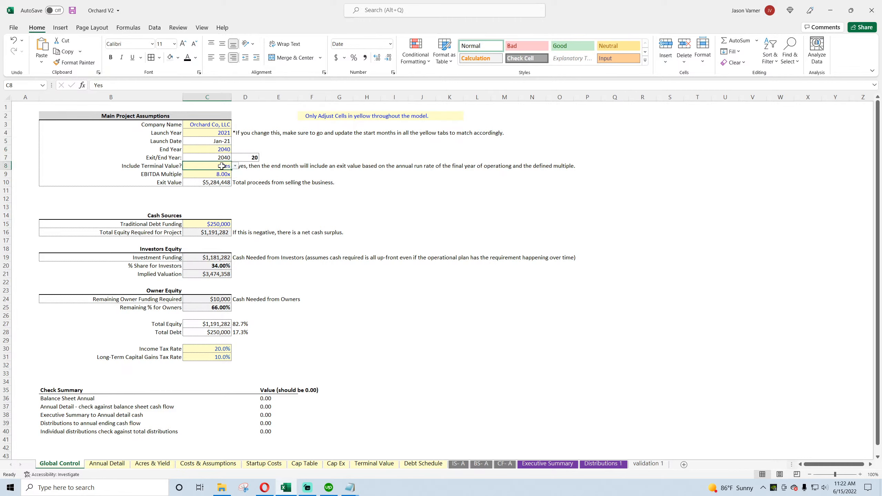
left_click(235, 167)
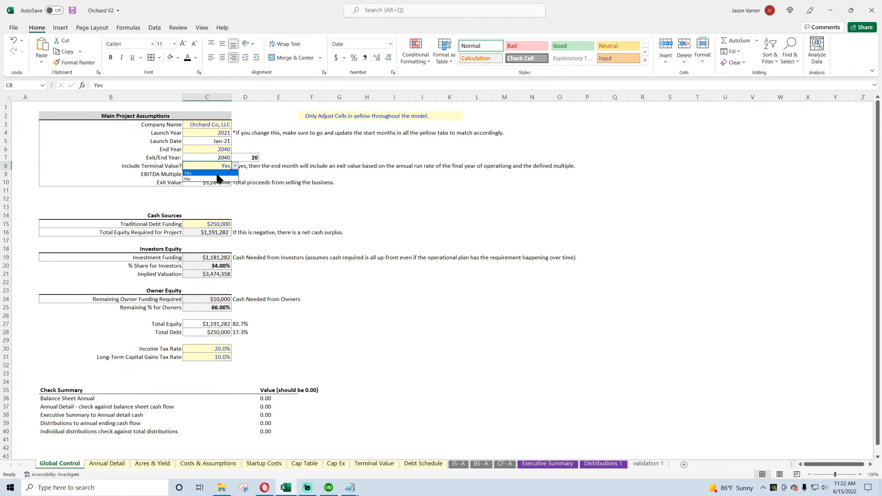
left_click(214, 181)
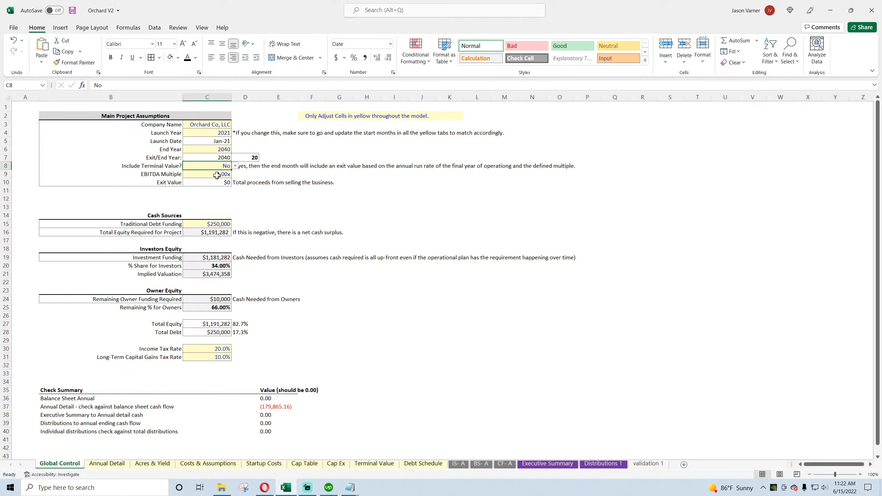
Step: Trace the Annual Detail versus balance sheet cash flow check through the Annual Detail, BS- A and CF- A sheets around the FY 2040 end year
left_click(277, 406)
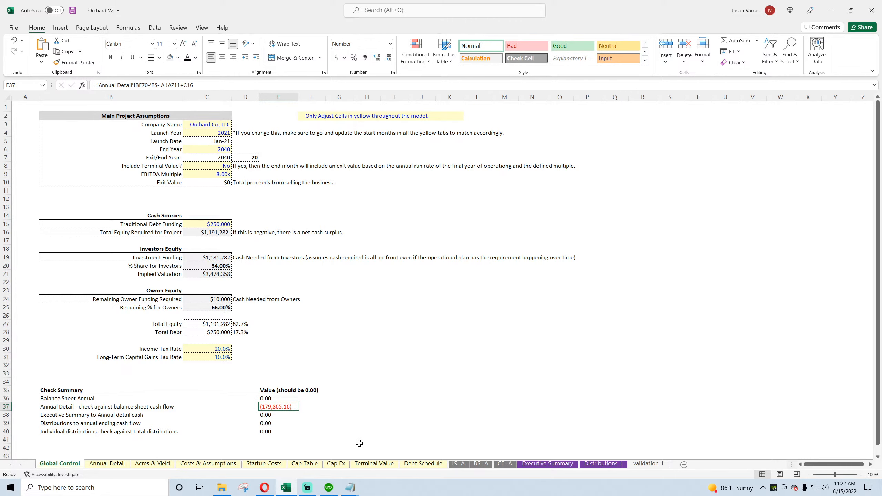
left_click(106, 464)
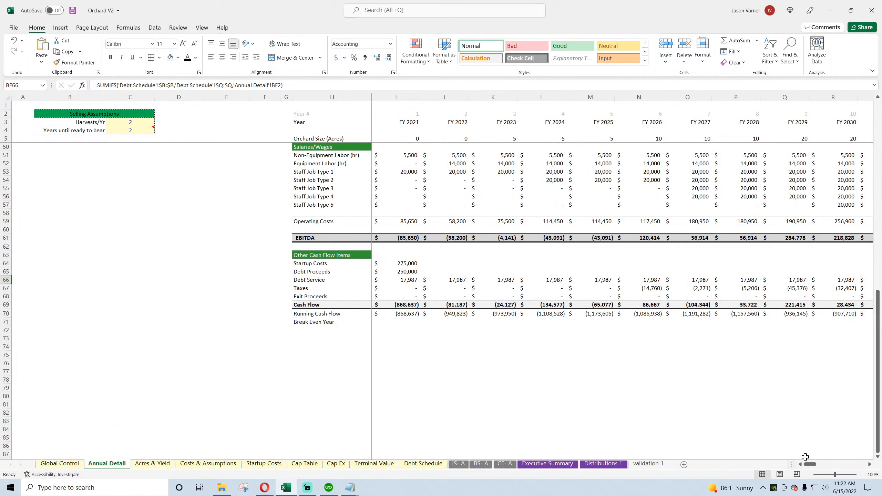
left_click_drag(808, 464, 828, 468)
left_click(481, 463)
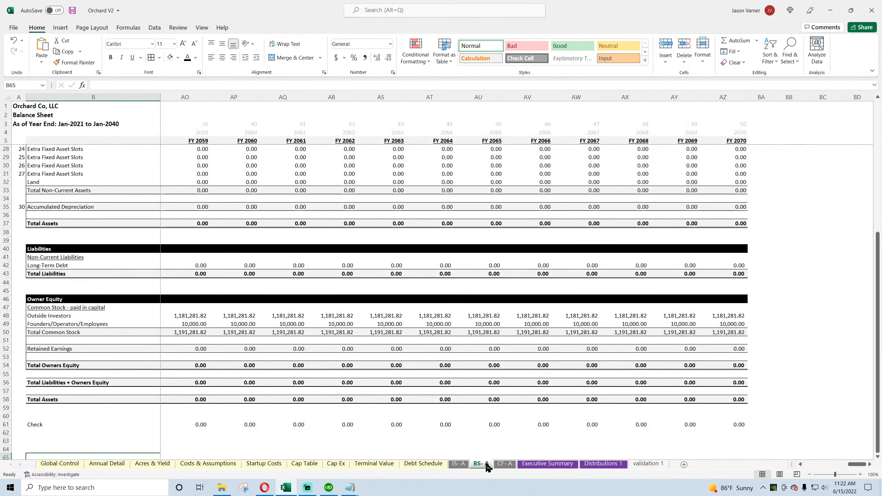
mouse_move(840, 465)
left_mouse_down()
mouse_move(820, 466)
mouse_move(827, 464)
left_mouse_up()
left_click(504, 463)
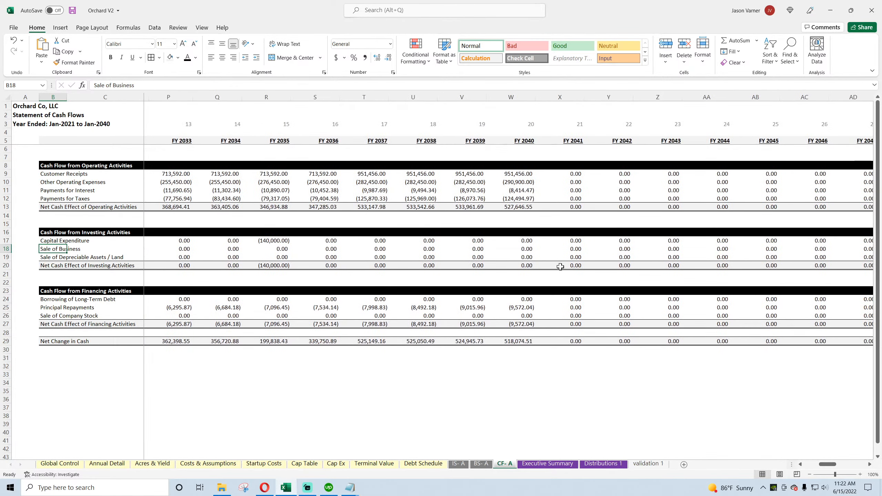
left_click(59, 463)
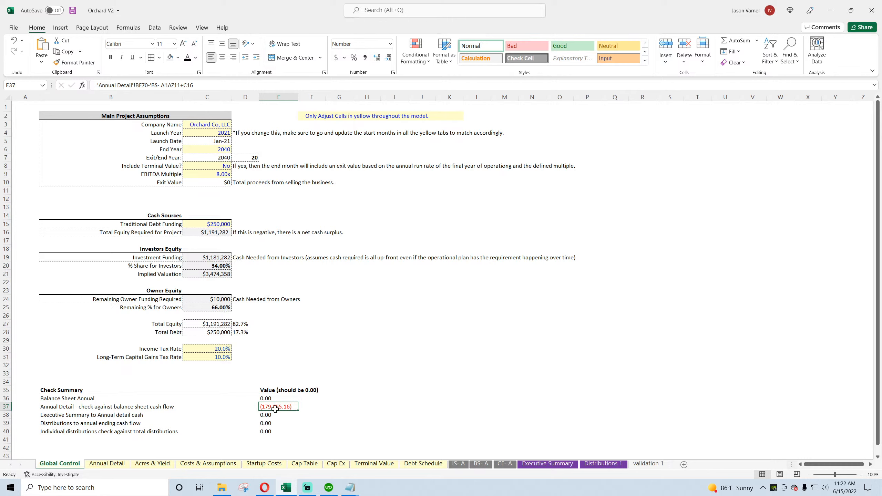
left_click(107, 464)
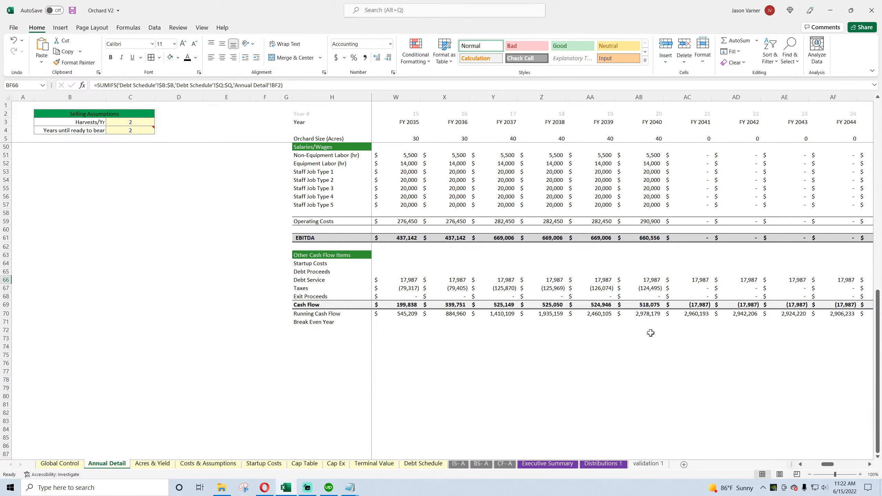
Step: Wrap the FY 2021 Debt Service formula on Annual Detail in an IF that returns 0 when I3 exceeds 'Terminal Value'!$D3
mouse_move(826, 465)
left_mouse_down()
mouse_move(833, 466)
mouse_move(810, 465)
left_mouse_up()
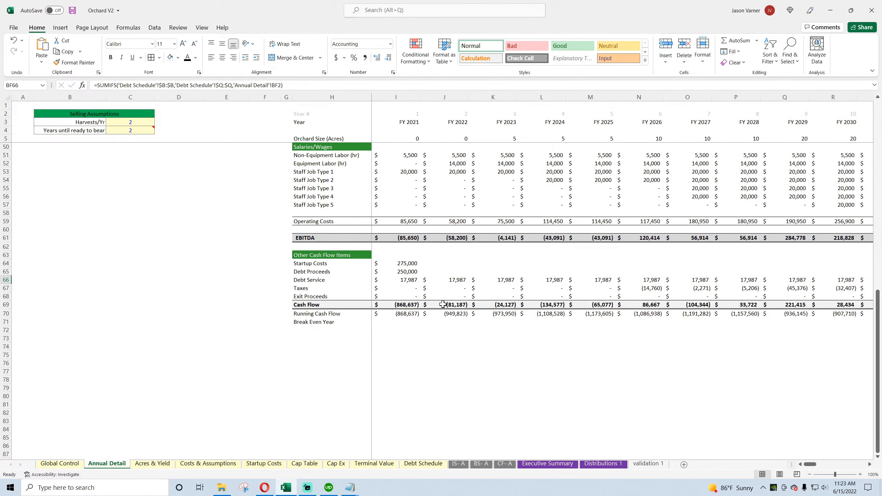
left_click(403, 280)
left_click(101, 85)
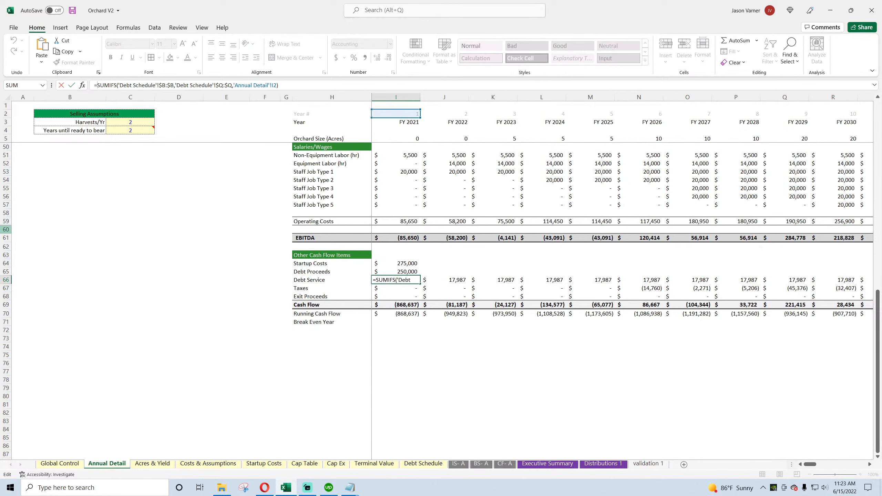
type("if(")
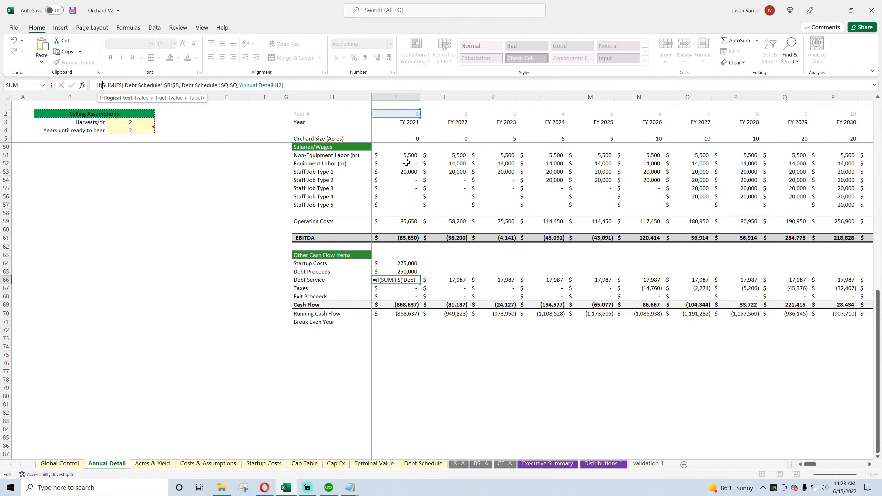
left_click(396, 123)
type(">")
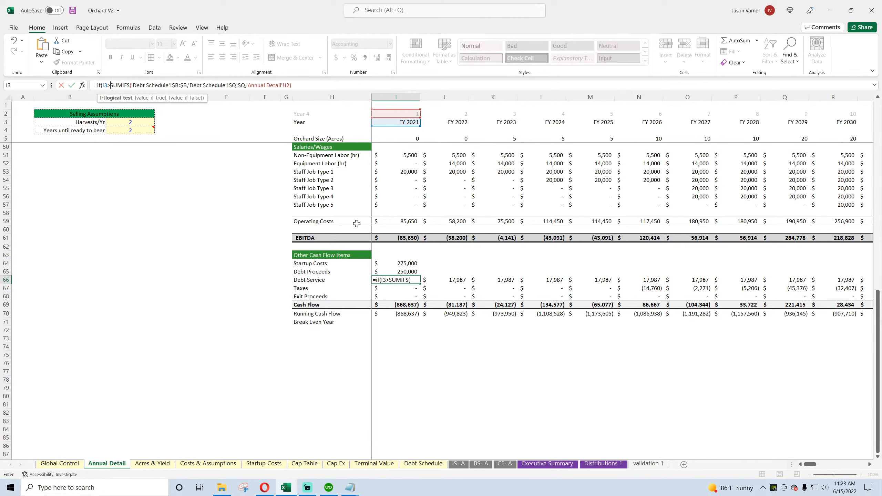
left_click(62, 464)
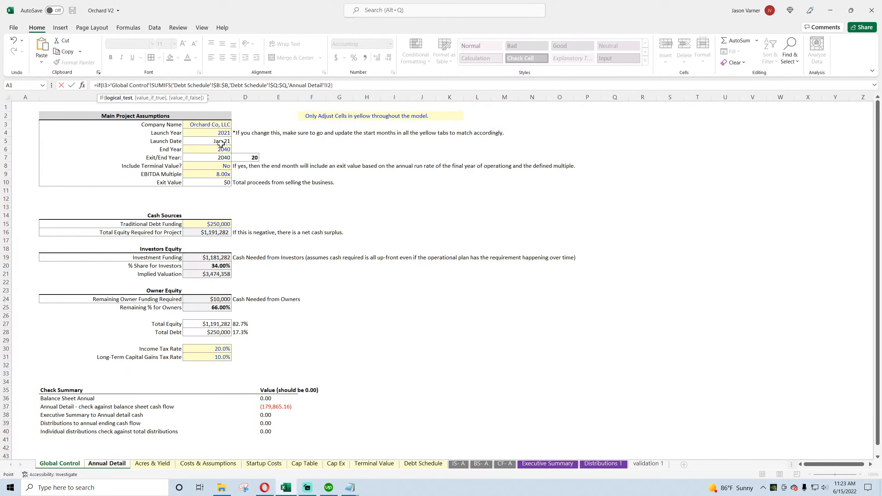
left_click(375, 464)
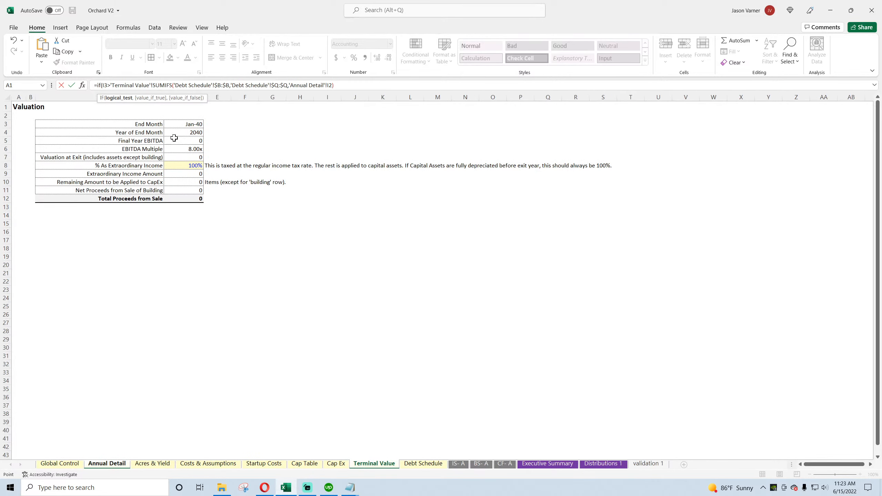
left_click(190, 124)
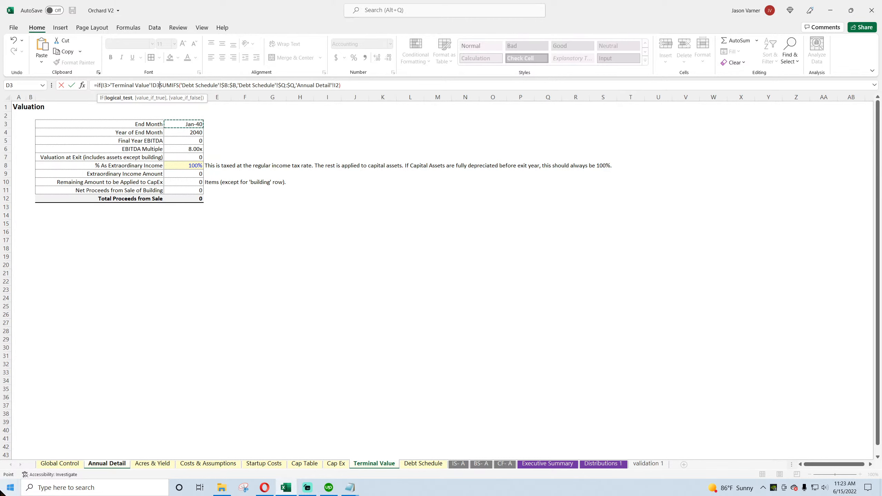
type(",0,")
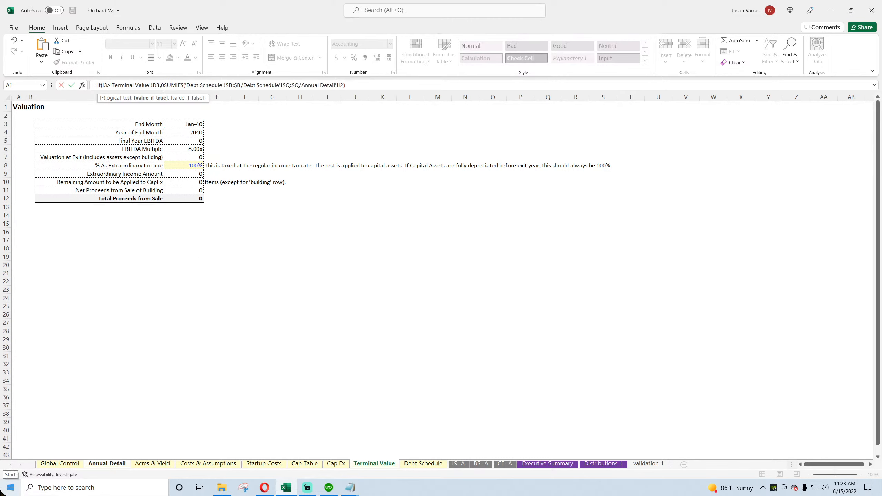
left_click(153, 85)
key("F4")
key("Return")
key("Return")
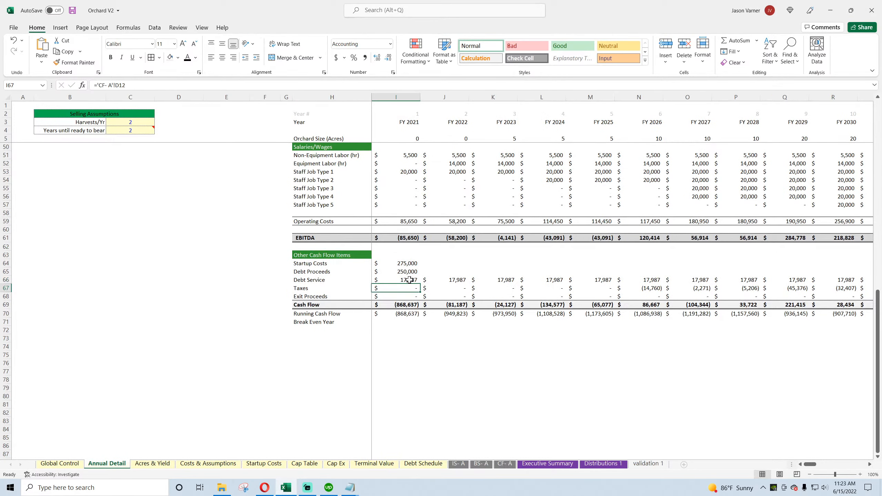
Step: Fill the revised Debt Service formula across Annual Detail row 66 through FY 2070 and save the workbook
left_click(409, 280)
left_click_drag(421, 283, 765, 288)
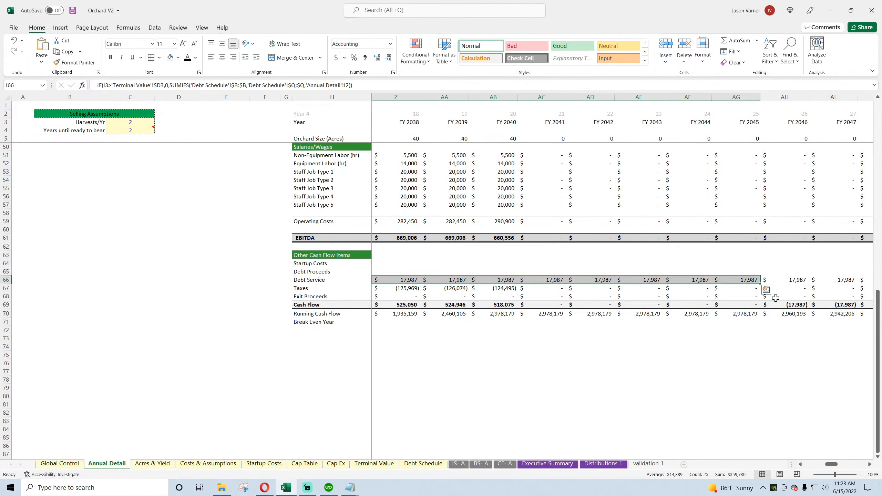
left_click(483, 282)
left_click_drag(517, 284, 795, 305)
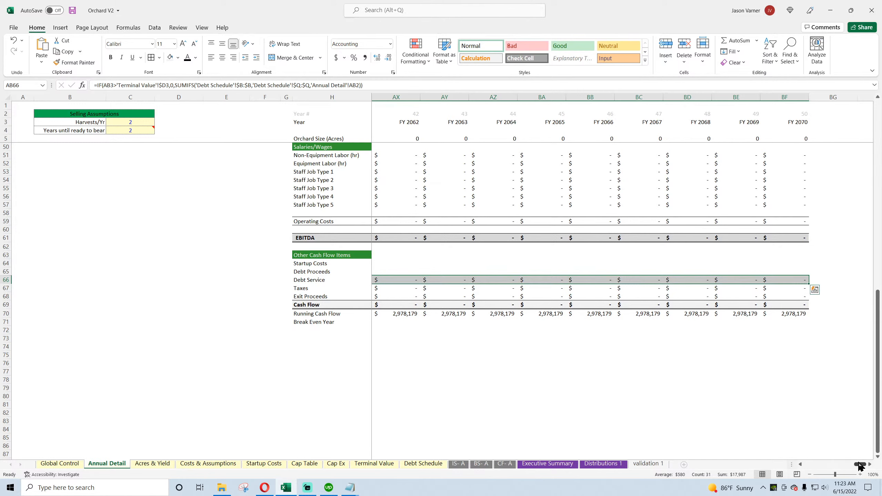
left_click_drag(859, 466, 805, 466)
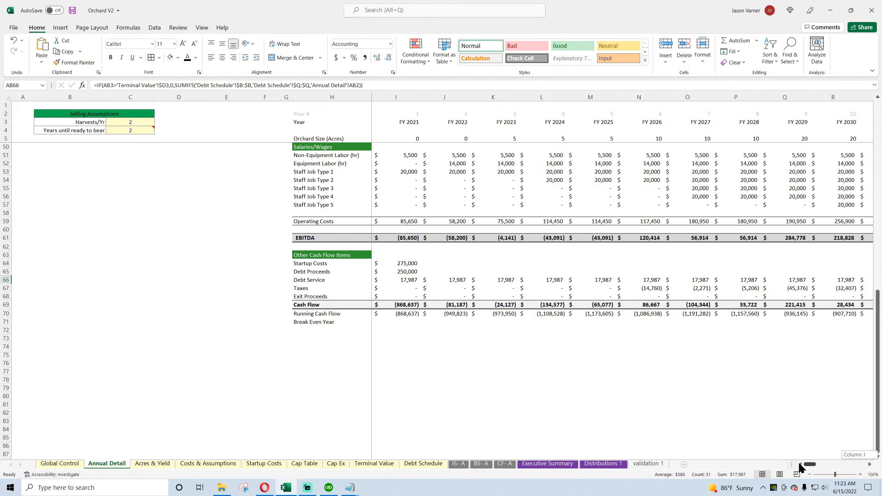
left_click(72, 11)
Step: Review the Check Summary values on Global Control against the yearly balance checks on BS- A
left_click(59, 463)
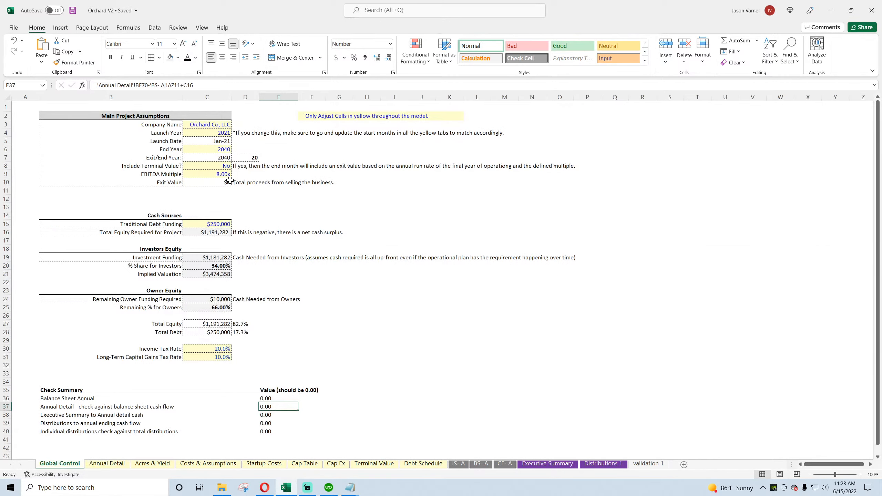
left_click(220, 166)
left_click(274, 398)
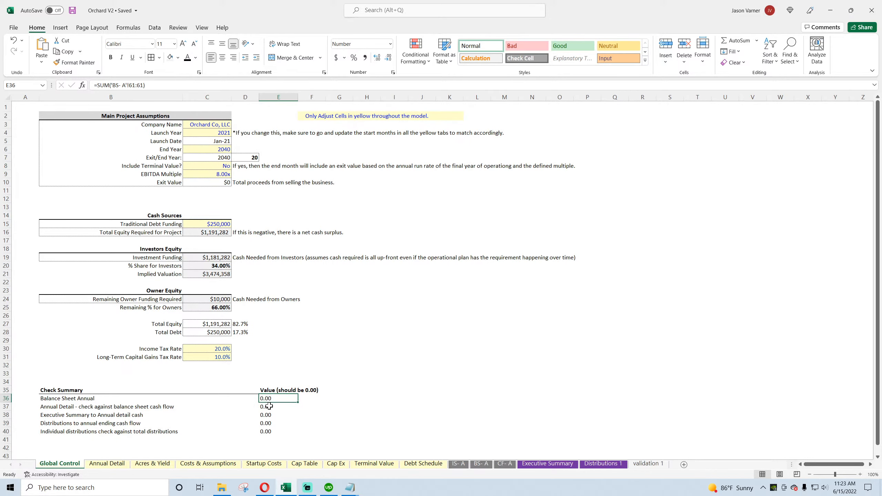
left_click(481, 463)
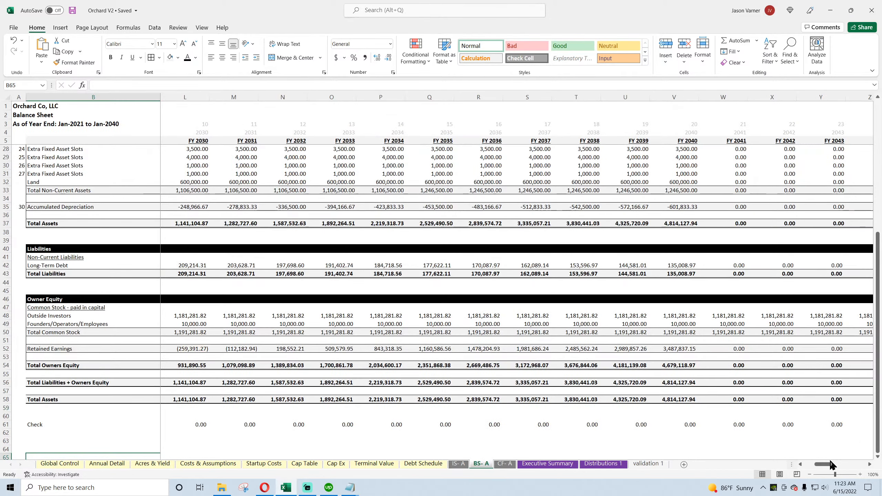
left_click_drag(831, 465, 809, 469)
mouse_move(809, 469)
left_mouse_down()
mouse_move(828, 470)
mouse_move(805, 465)
left_mouse_up()
left_click(64, 463)
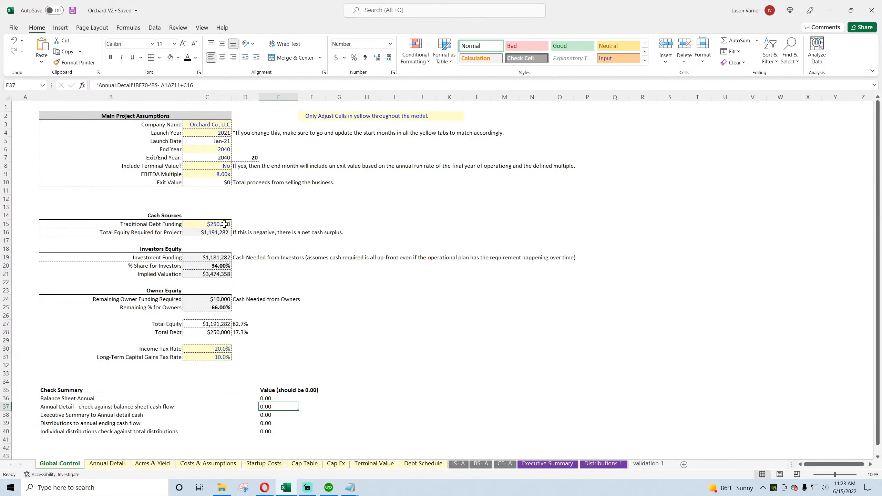
Step: Set Include Terminal Value? to Yes on Global Control and save the workbook
left_click(215, 166)
left_click(235, 166)
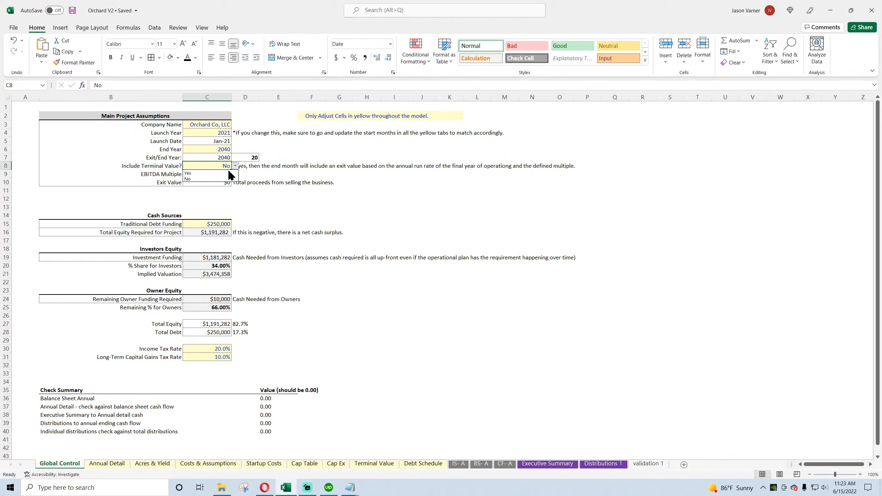
left_click(189, 173)
left_click(227, 149)
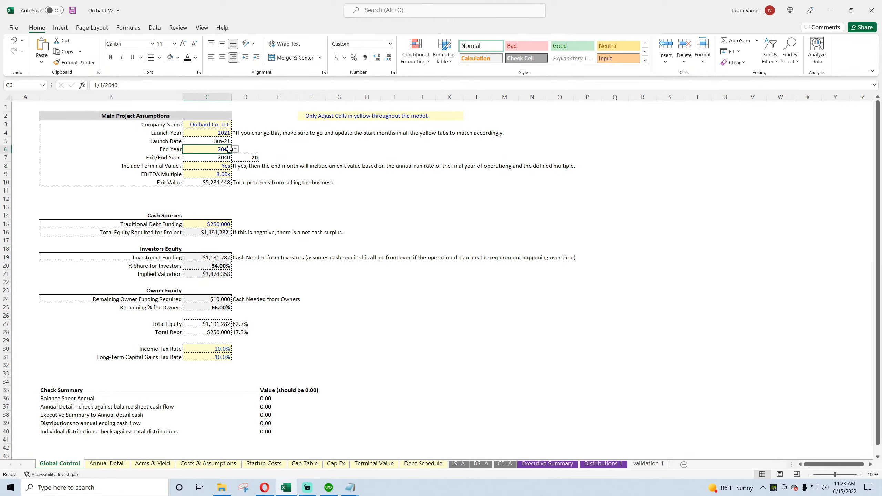
left_click(72, 10)
Step: Review the yellow assumption sheets from Annual Detail through Debt Schedule, then return to Global Control
left_click(107, 463)
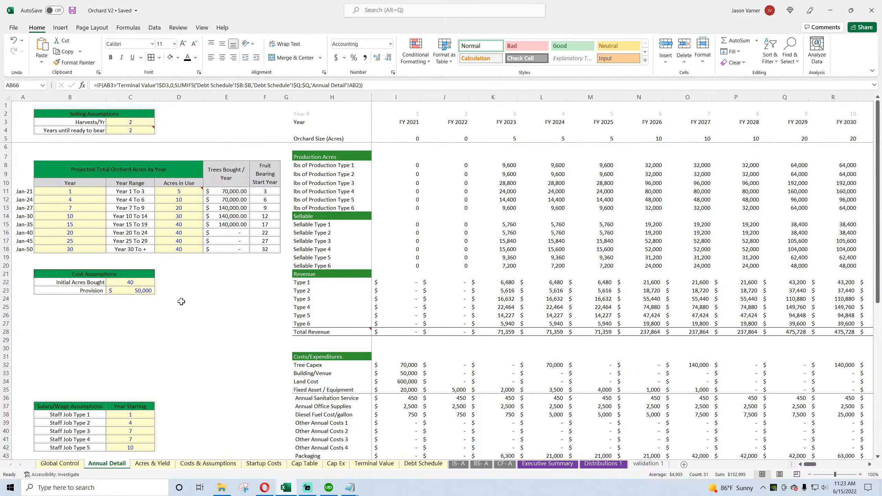
scroll(181, 301, "down", 3)
scroll(174, 347, "up", 3)
left_click(161, 464)
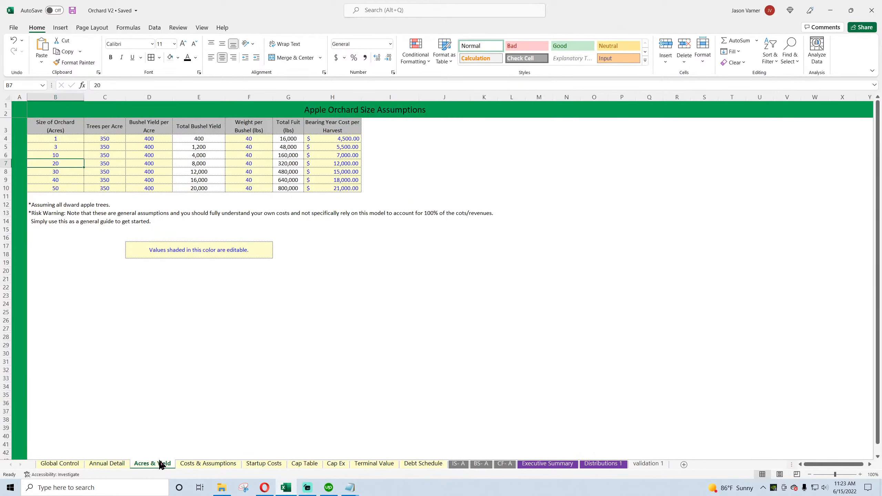
left_click(201, 464)
scroll(264, 420, "down", 7)
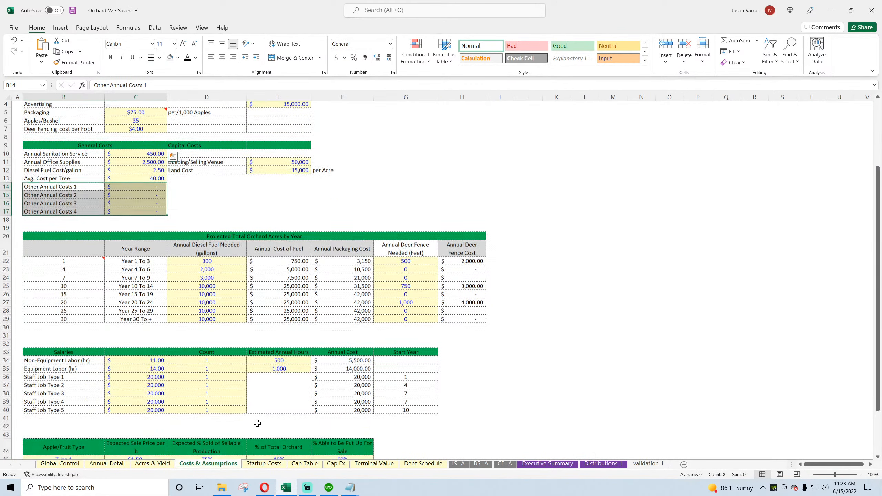
scroll(256, 419, "up", 7)
left_click(270, 465)
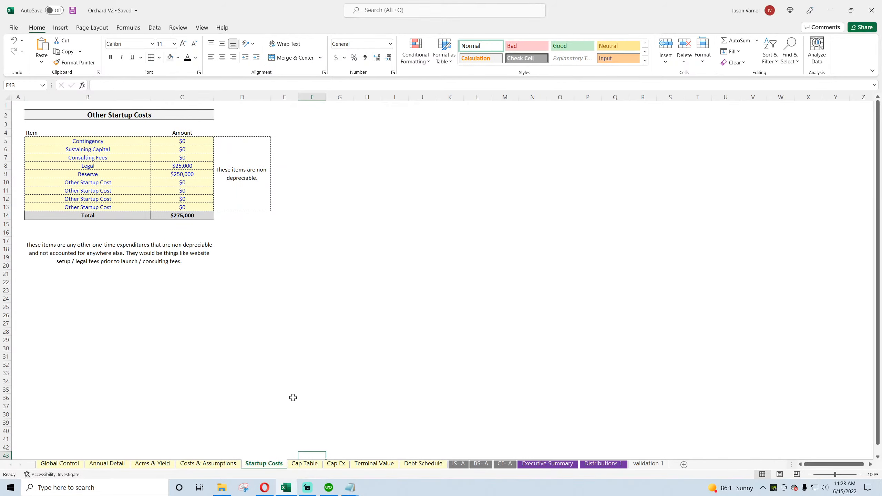
left_click(306, 464)
left_click(336, 464)
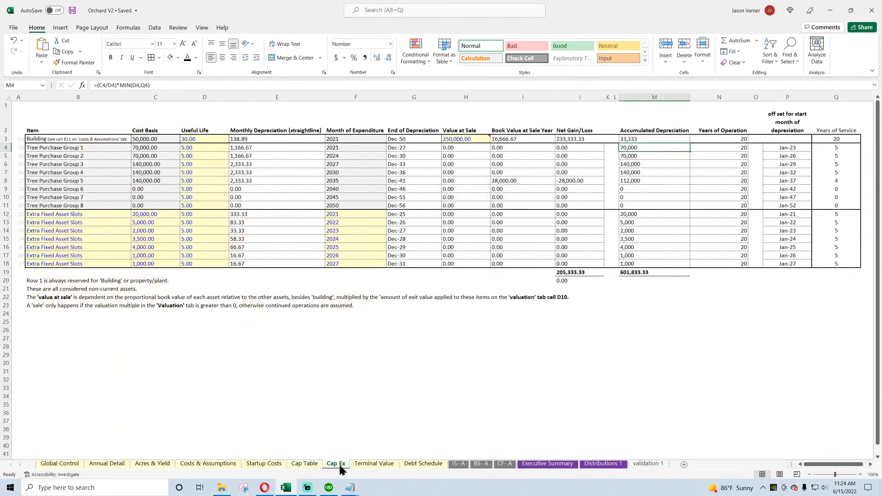
left_click(373, 464)
left_click(426, 464)
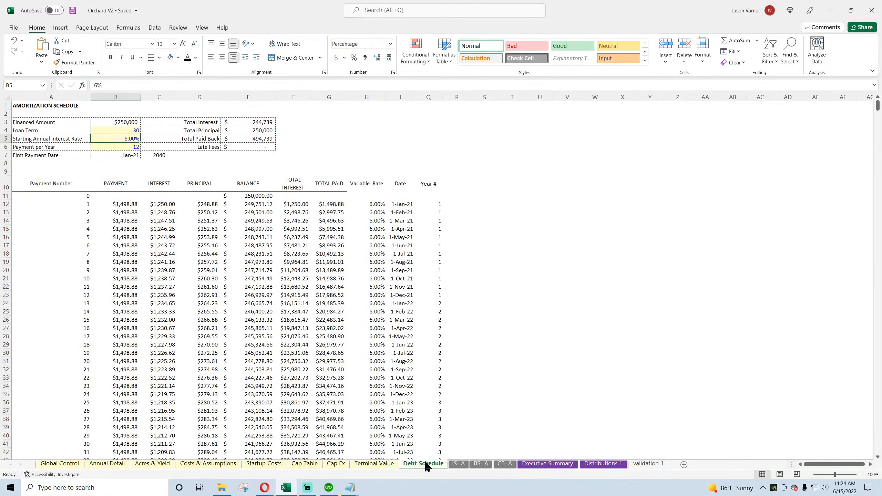
left_click(58, 464)
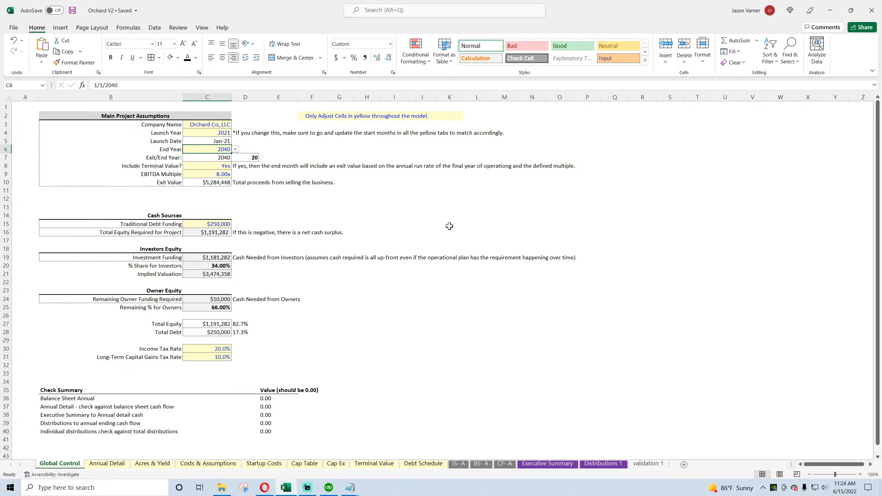
Step: Review the BS- A and CF- A statements and the Executive Summary from its first year, FY 2021
left_click(481, 464)
scroll(477, 414, "up", 8)
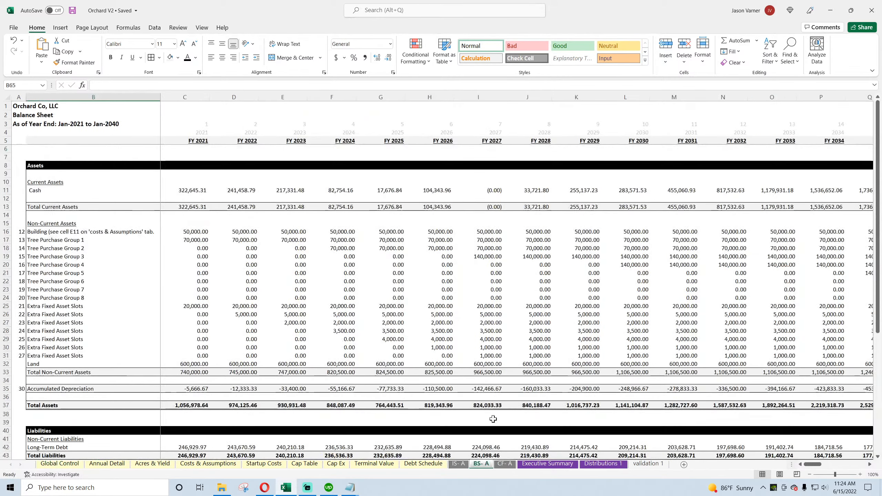
left_click(505, 464)
left_click_drag(827, 465, 809, 465)
left_click(431, 464)
left_click(556, 466)
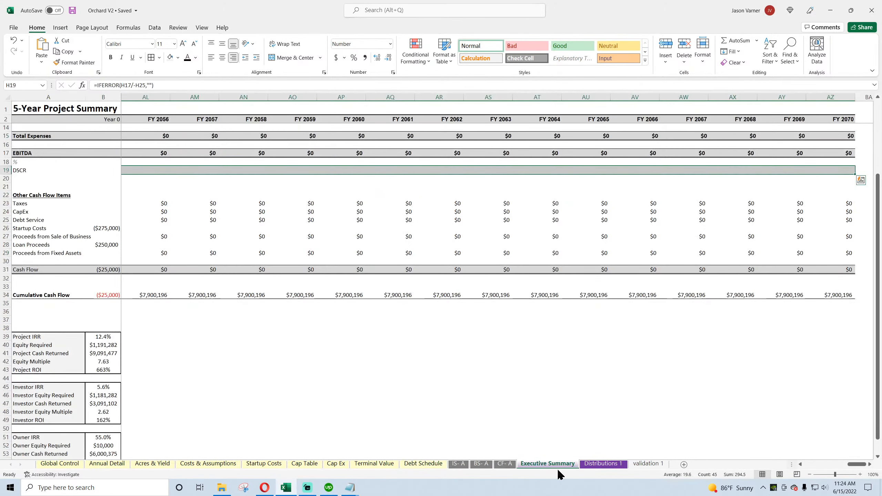
scroll(225, 366, "down", 4)
scroll(101, 344, "up", 7)
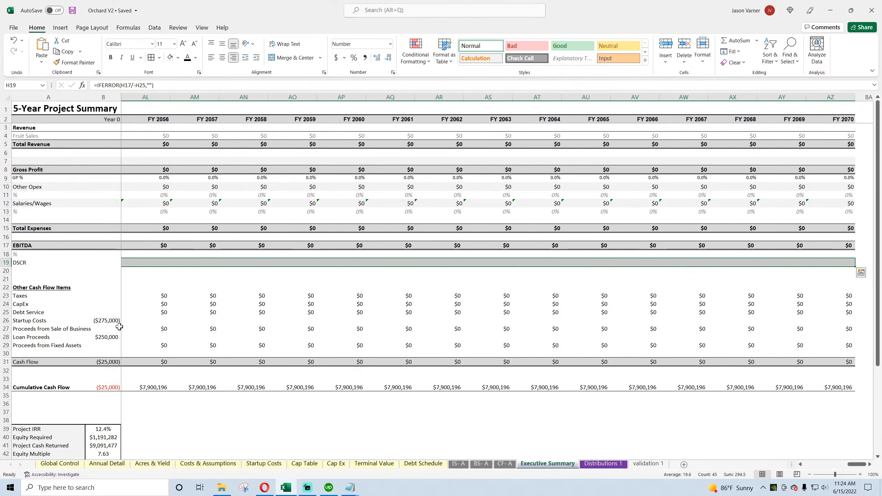
left_click_drag(856, 464, 800, 470)
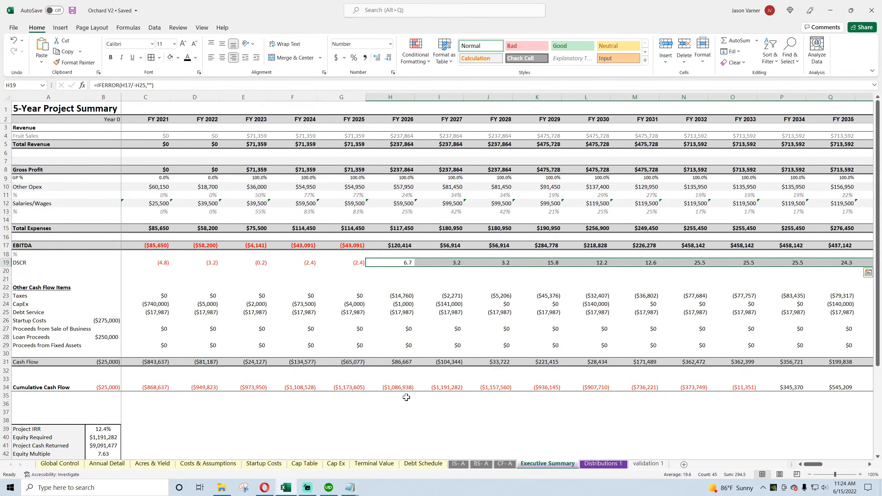
Step: Review the Project NPV and Investor NPV formulas on the Distributions 1 sheet
left_click(399, 411)
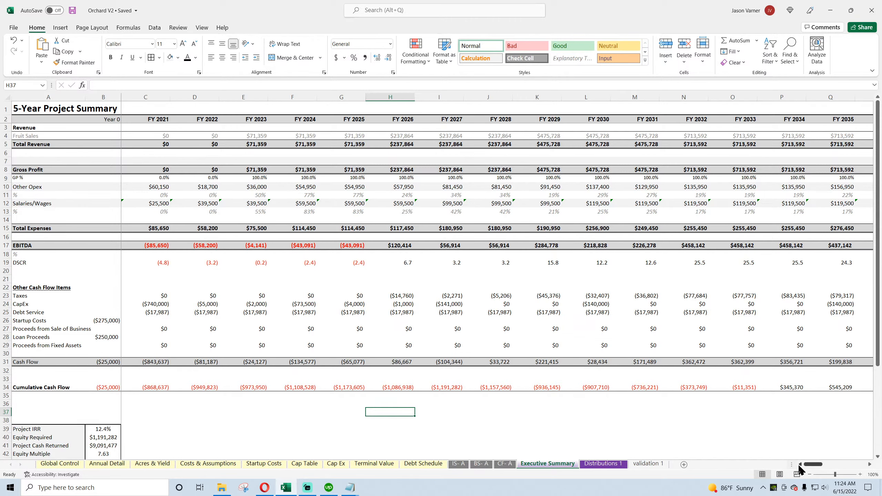
left_click_drag(809, 464, 810, 466)
left_click(599, 464)
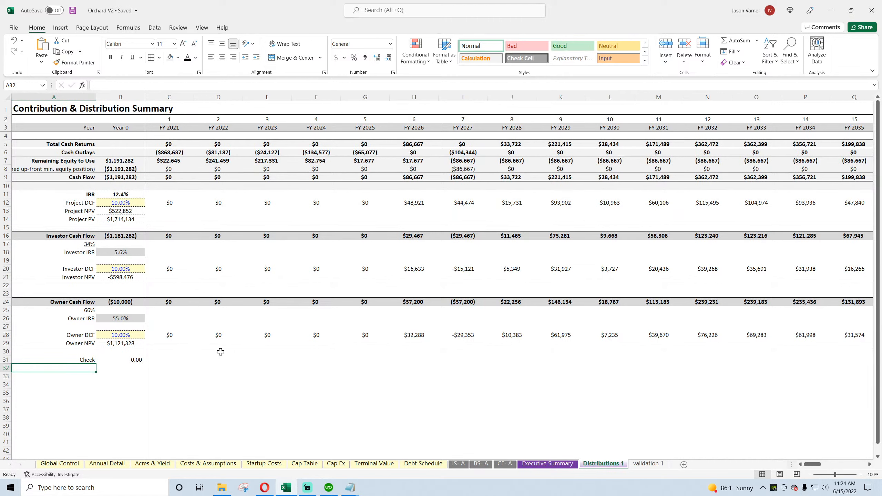
left_click(117, 210)
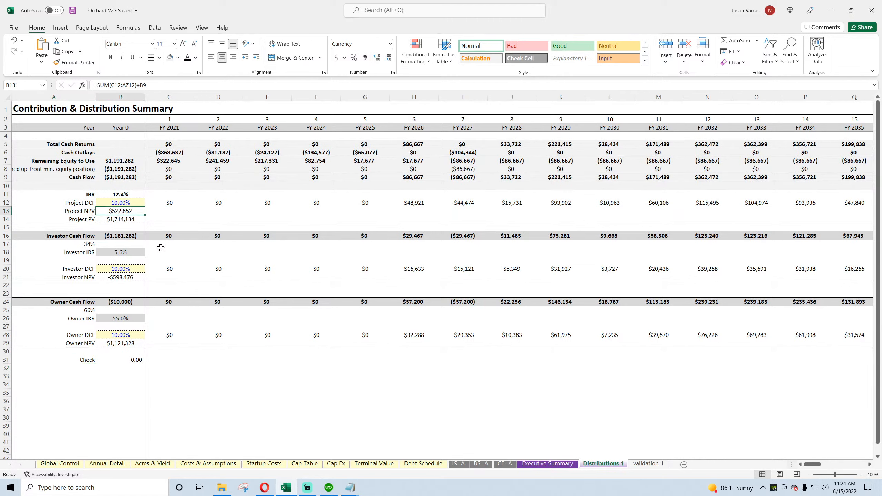
double_click(119, 211)
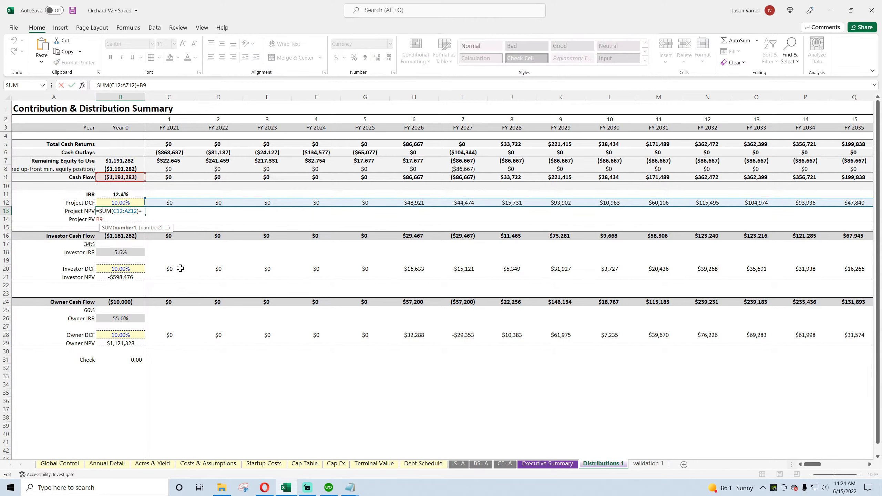
key("Return")
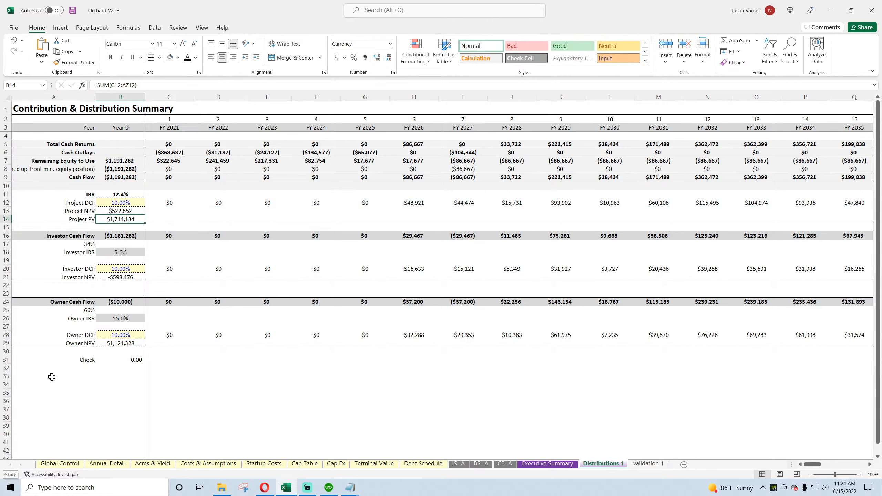
left_click(122, 277)
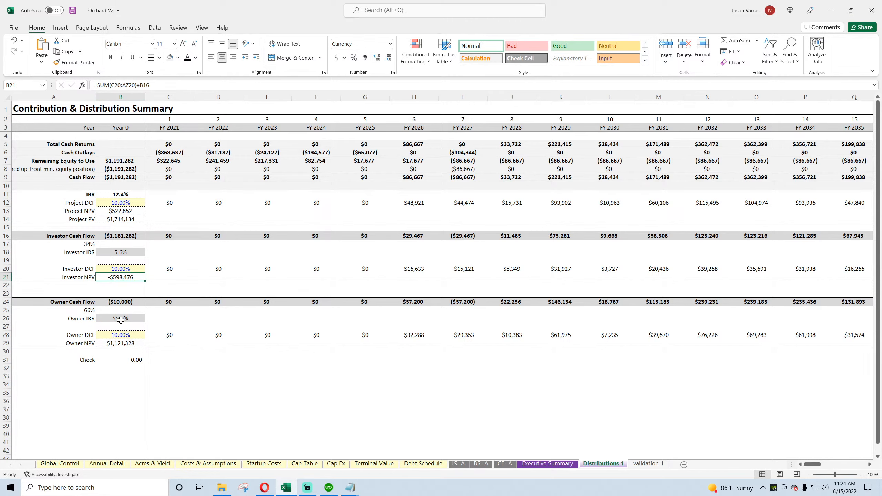
Step: Save the workbook and review the assumptions and Check Summary on Global Control
left_click(73, 11)
left_click(71, 463)
scroll(395, 370, "down", 7)
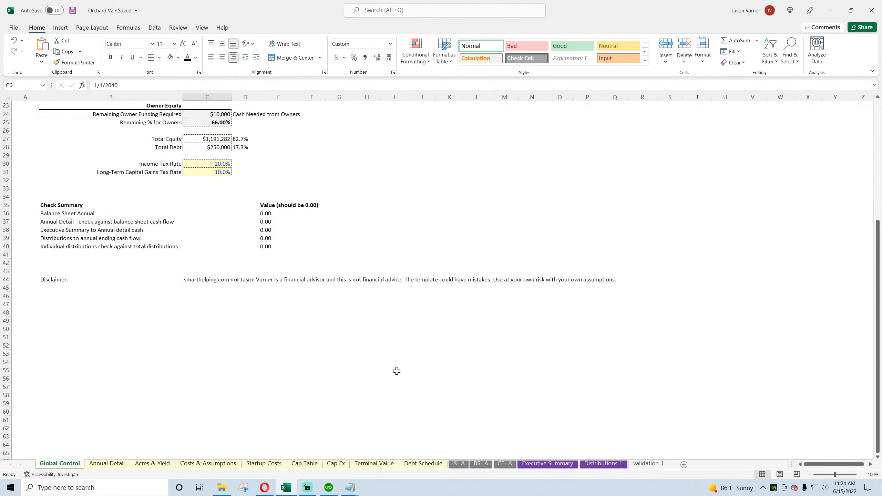
scroll(399, 372, "up", 7)
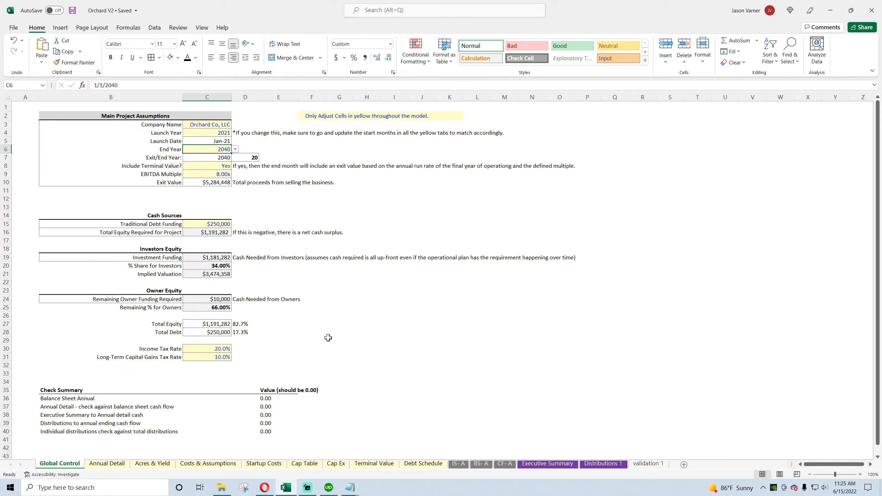
Step: Set the Income Tax Rate and the Long-Term Capital Gains Tax Rate to 0% on Global Control
left_click(218, 349)
type("0")
key("Return")
type("0")
key("Return")
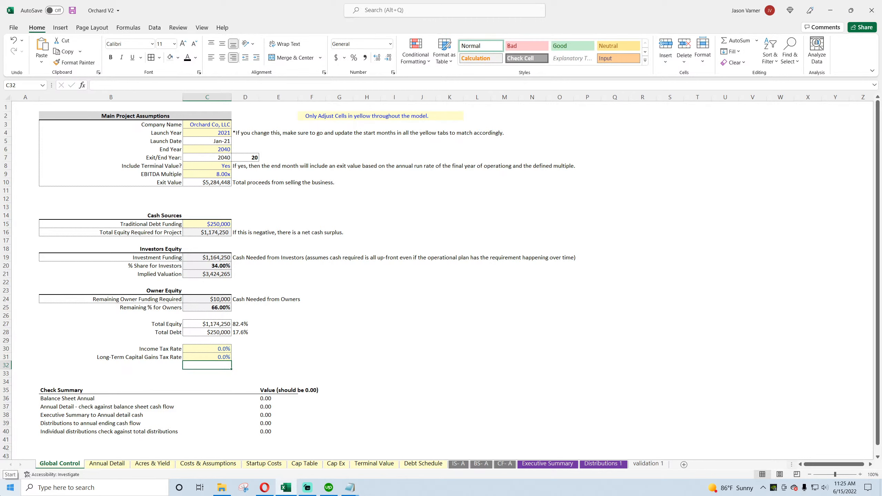
Step: Set the End Year to 2070 in the Main Project Assumptions
left_click(214, 149)
left_click(235, 149)
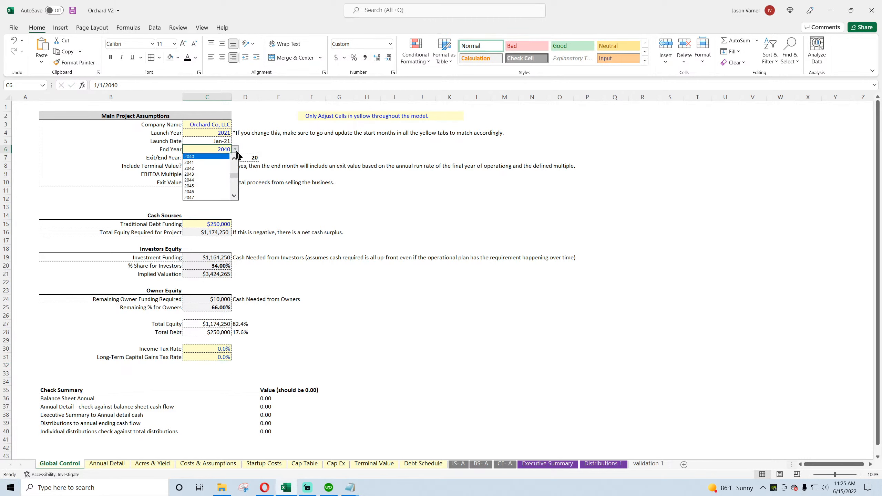
left_click_drag(236, 175, 234, 195)
left_click(218, 197)
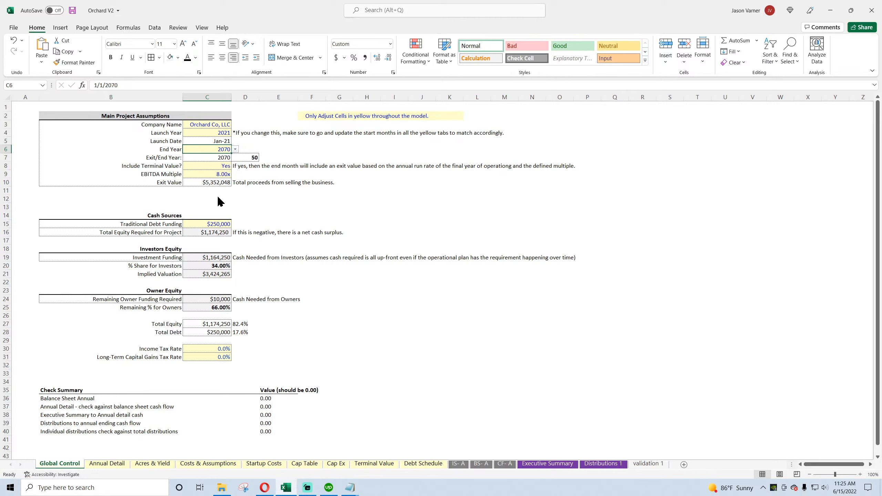
Step: Set the Income Tax Rate to 25% and the Long-Term Capital Gains Tax Rate to 10%
left_click(210, 348)
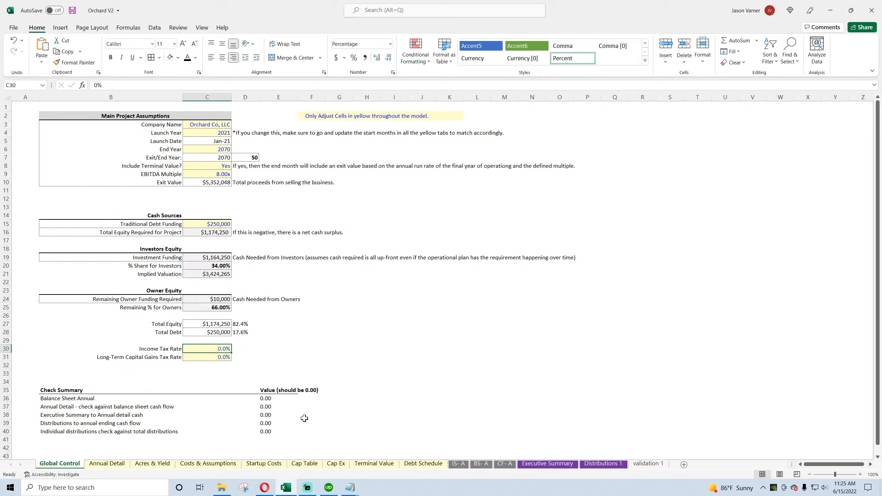
type("25")
key("Return")
type("10")
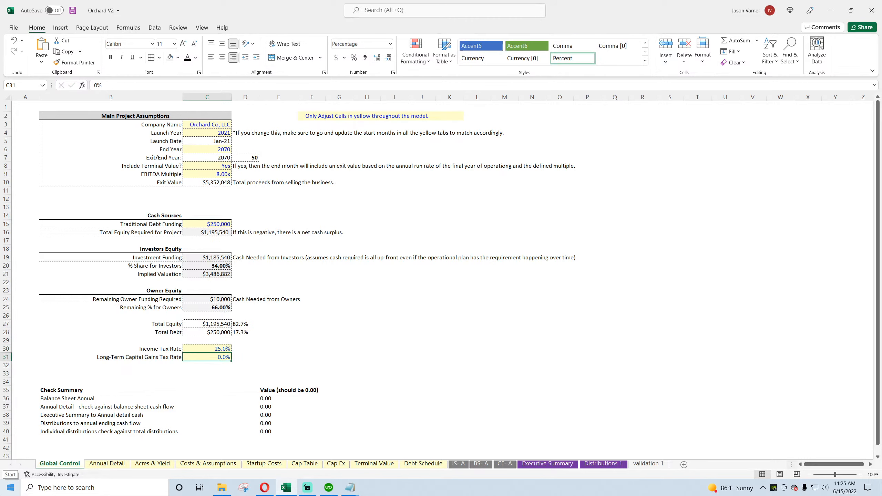
key("Return")
Step: Set the End Year to 2040 and save the workbook
left_click(219, 150)
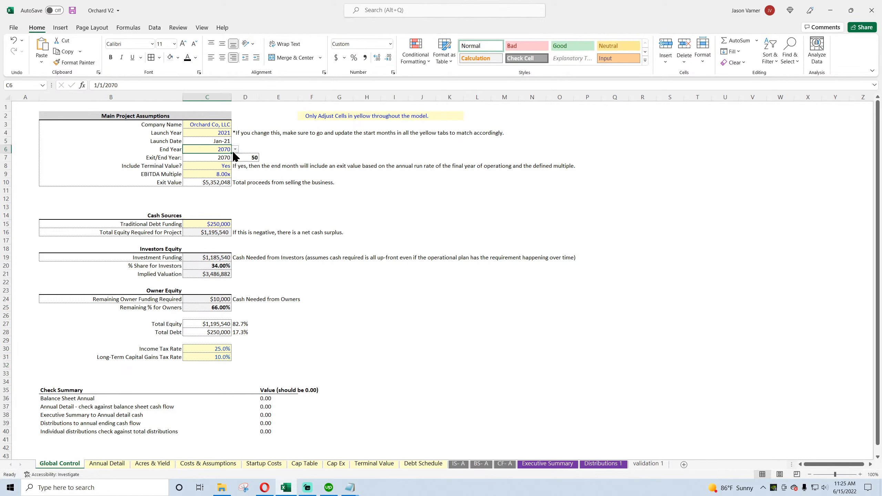
left_click(234, 149)
left_click_drag(235, 193, 231, 176)
left_click(209, 174)
left_click(483, 246)
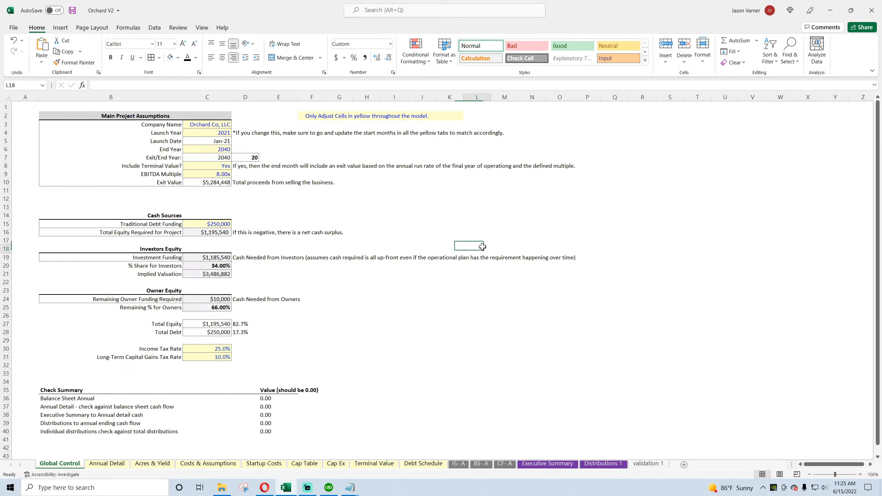
left_click(73, 10)
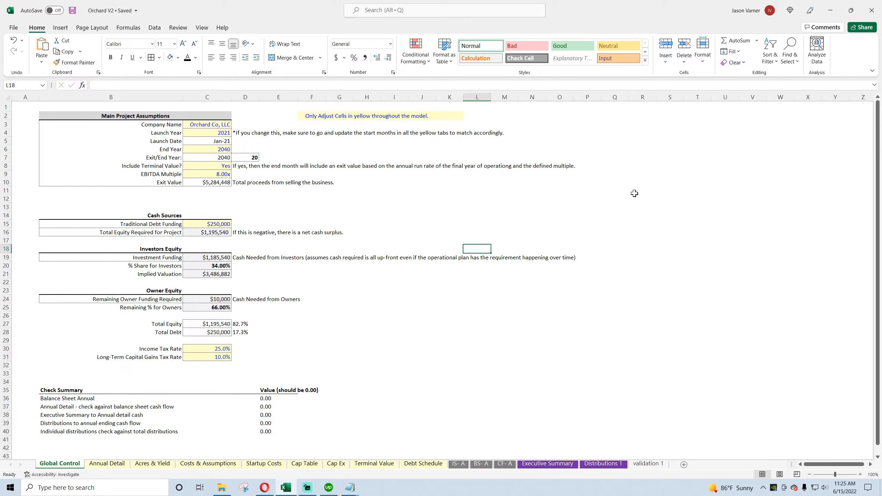
Step: Switch to the Opera browser and review the list of templates on the smarthelping Industries page
left_click(267, 487)
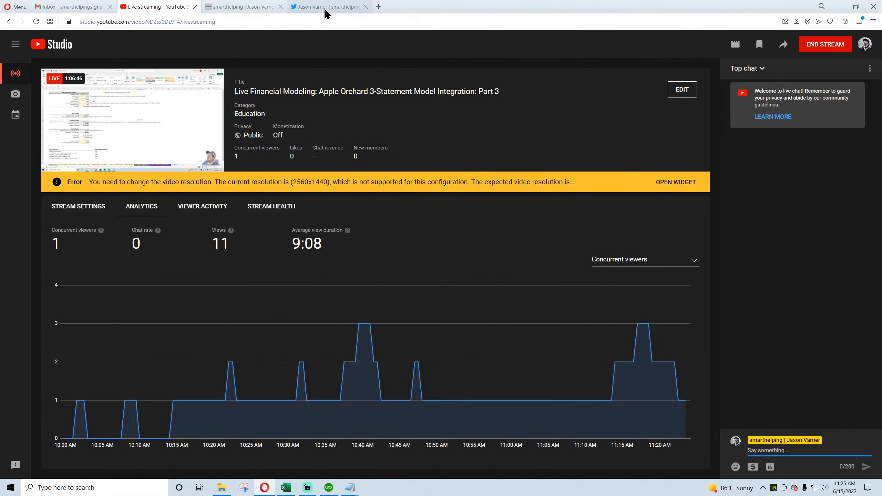
left_click(326, 7)
left_click(238, 8)
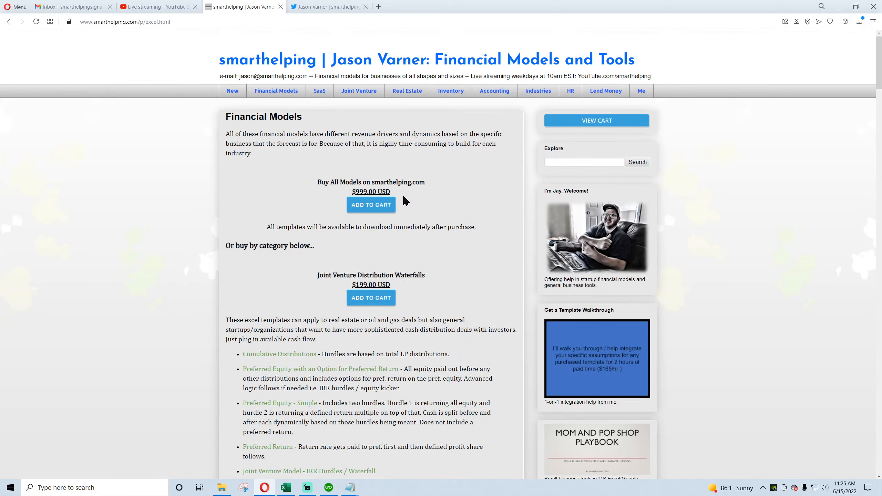
left_click(538, 90)
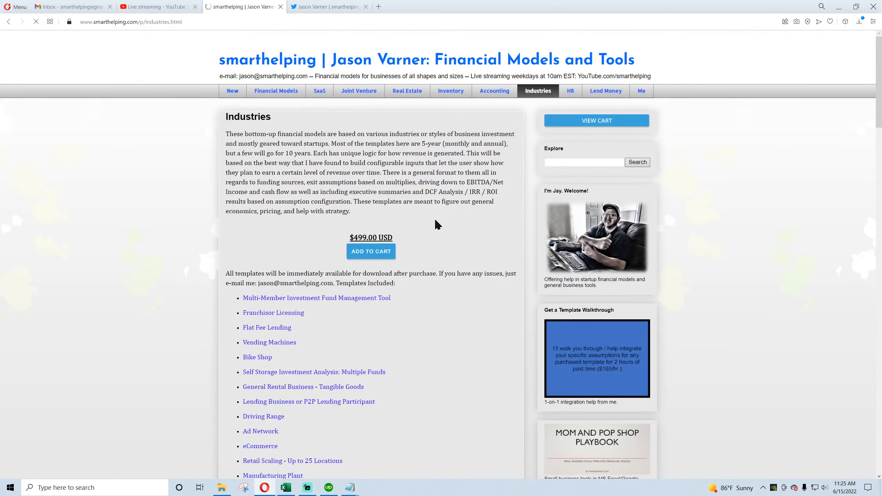
scroll(317, 148, "down", 9)
scroll(277, 150, "down", 4)
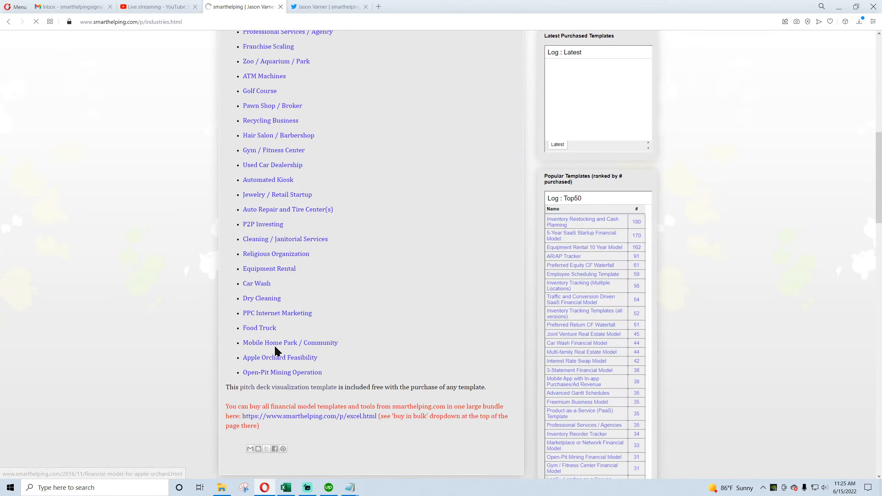
scroll(278, 363, "up", 8)
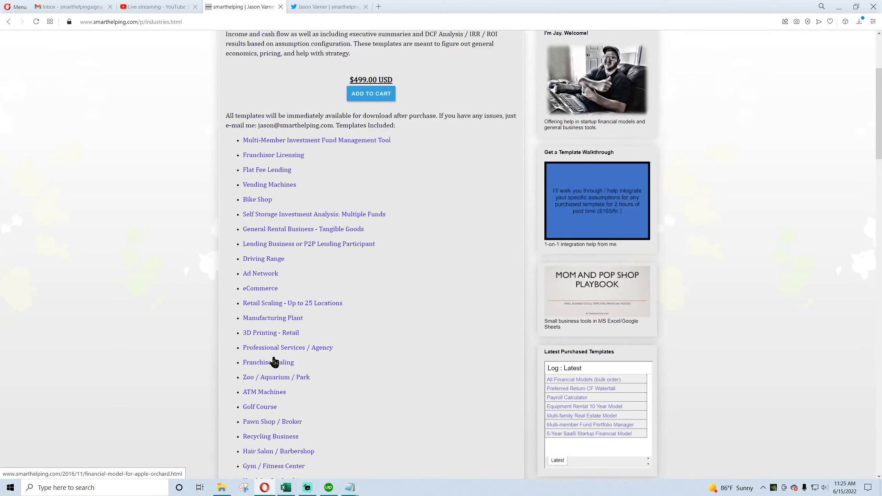
scroll(253, 354, "up", 4)
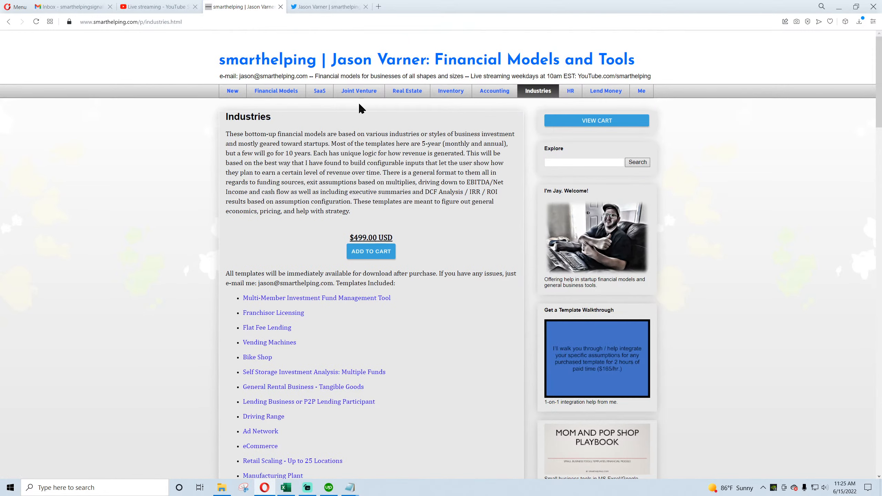
Step: Look through the SaaS, Real Estate, Accounting and Inventory template bundle pages
left_click(317, 92)
left_click(406, 92)
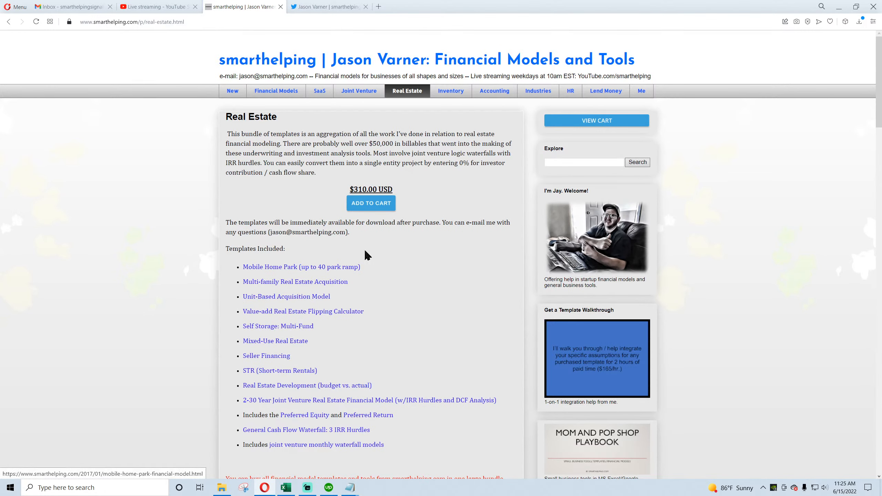
left_click(497, 95)
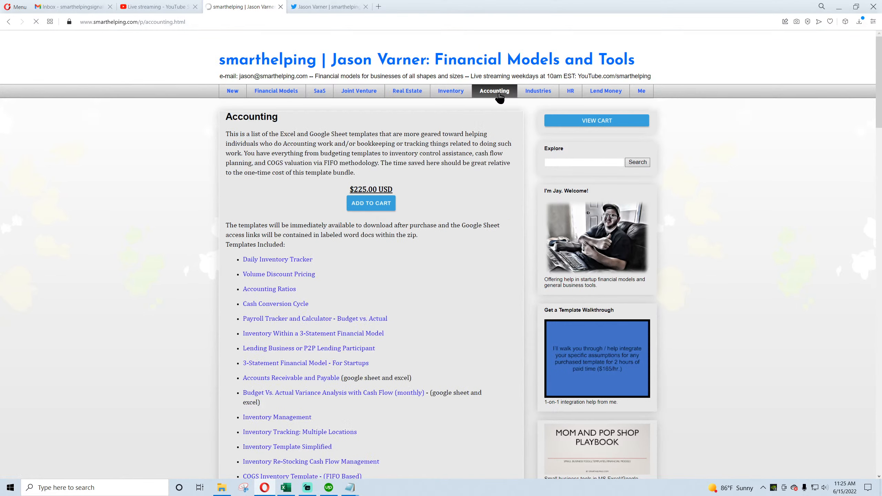
left_click(451, 93)
Step: Review the bundle offers on the Financial Models page and open the Get a Template Walkthrough service page
left_click(299, 94)
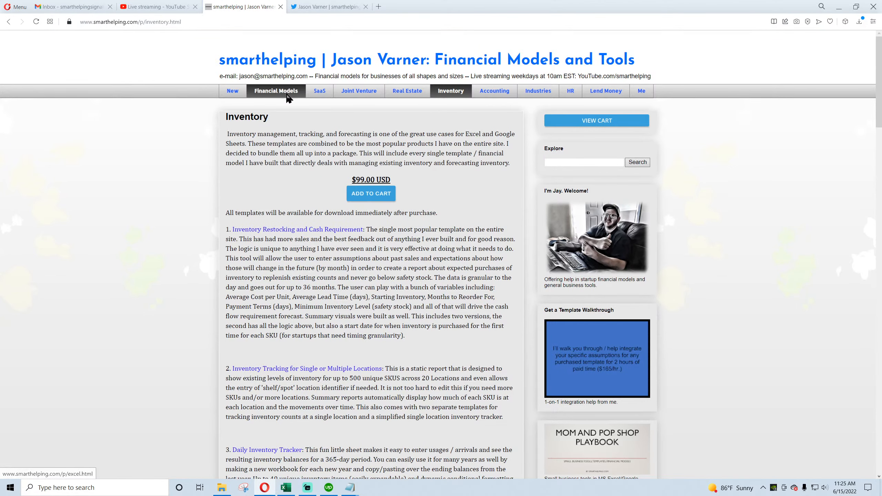
scroll(333, 306, "down", 5)
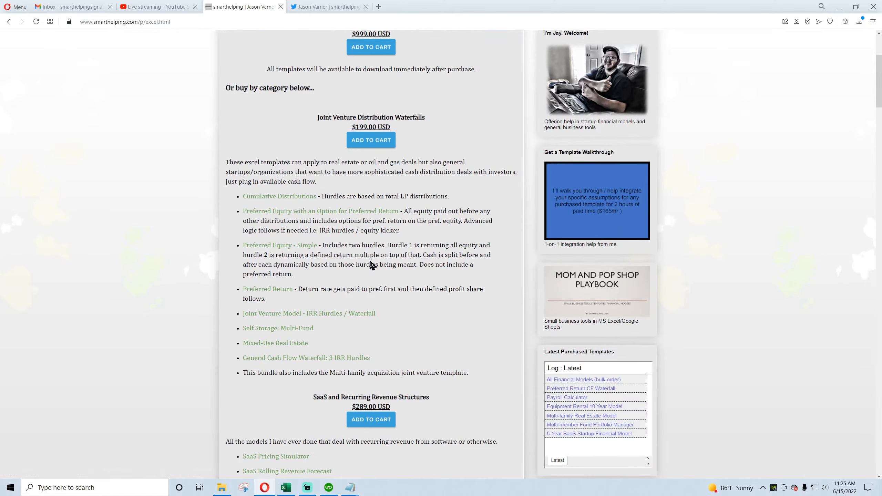
scroll(367, 267, "down", 5)
scroll(364, 278, "up", 10)
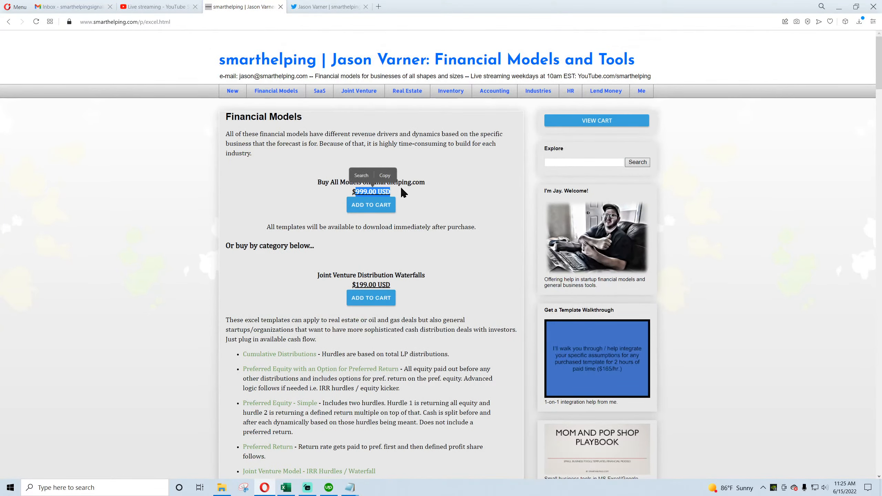
scroll(455, 358, "down", 4)
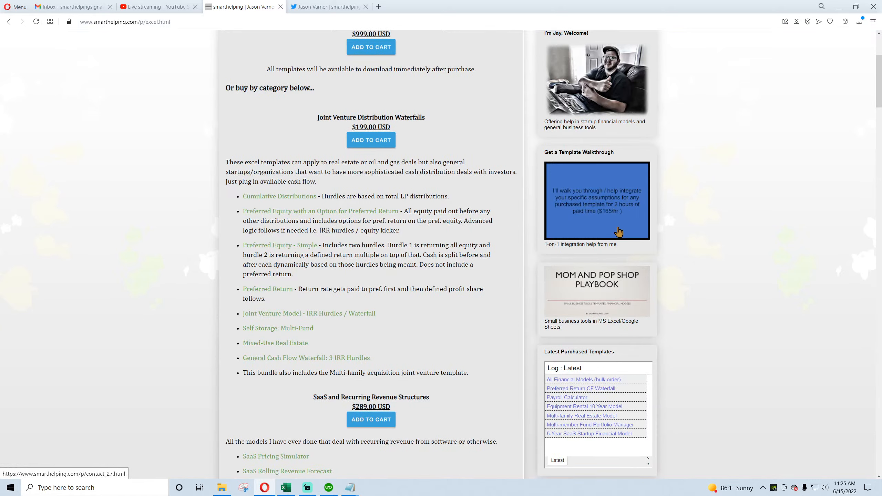
left_click(603, 218)
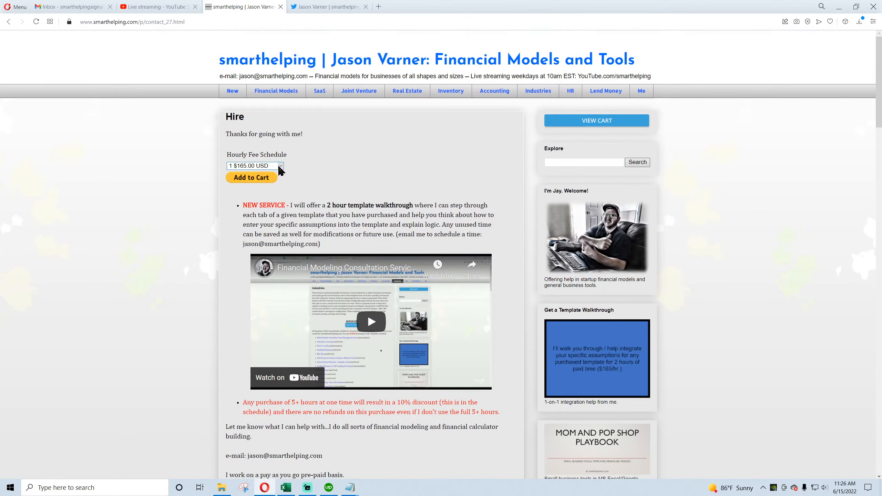